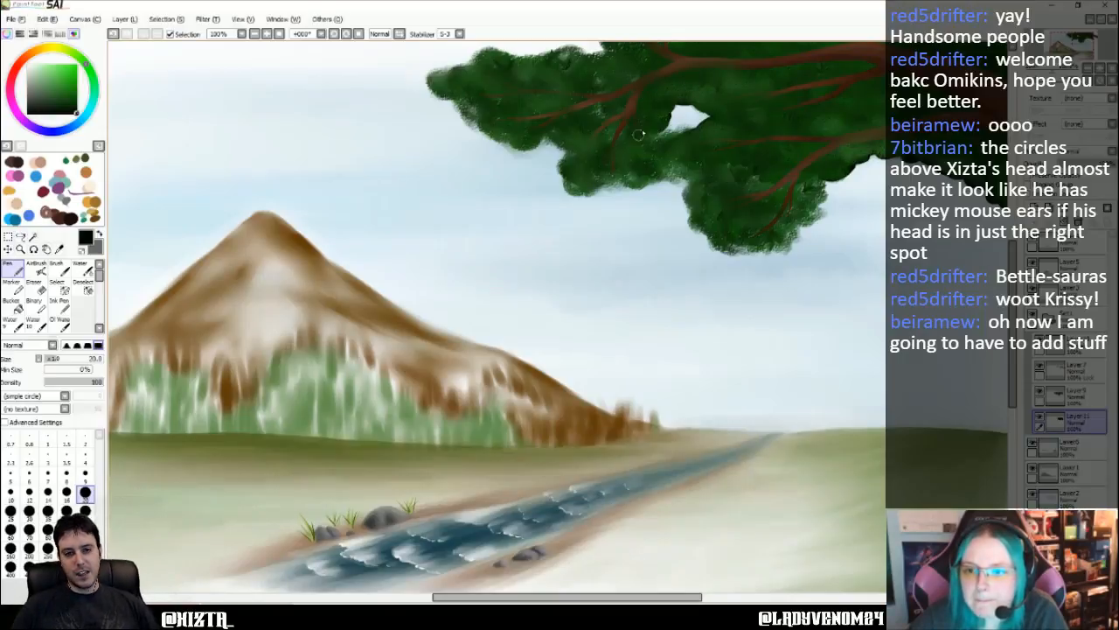
- Darken the outer and lower edges of the tree foliage with near-black Pen strokes at size 20
{"action": "mouse_move", "coordinate": [651, 144]}
{"action": "left_mouse_down"}
{"action": "mouse_move", "coordinate": [714, 131]}
{"action": "mouse_move", "coordinate": [695, 103]}
{"action": "left_mouse_up"}
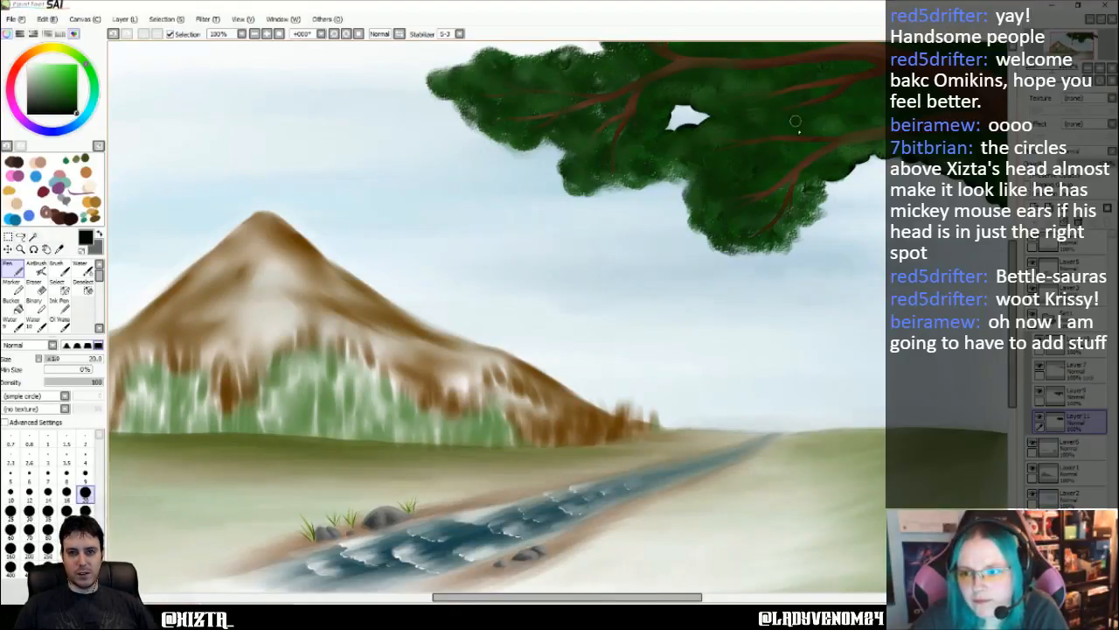
{"action": "mouse_move", "coordinate": [699, 179]}
{"action": "left_mouse_down"}
{"action": "mouse_move", "coordinate": [688, 205]}
{"action": "mouse_move", "coordinate": [703, 229]}
{"action": "left_mouse_up"}
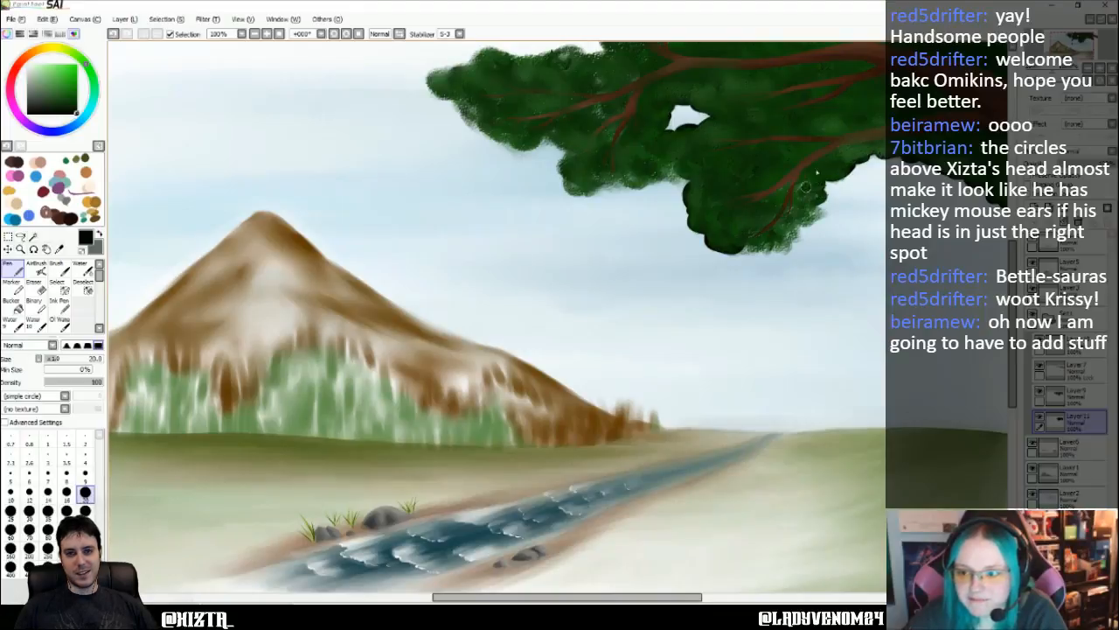
{"action": "mouse_move", "coordinate": [815, 206]}
{"action": "left_mouse_down"}
{"action": "mouse_move", "coordinate": [784, 249]}
{"action": "mouse_move", "coordinate": [740, 248]}
{"action": "mouse_move", "coordinate": [777, 241]}
{"action": "mouse_move", "coordinate": [799, 215]}
{"action": "mouse_move", "coordinate": [780, 242]}
{"action": "mouse_move", "coordinate": [758, 223]}
{"action": "left_mouse_up"}
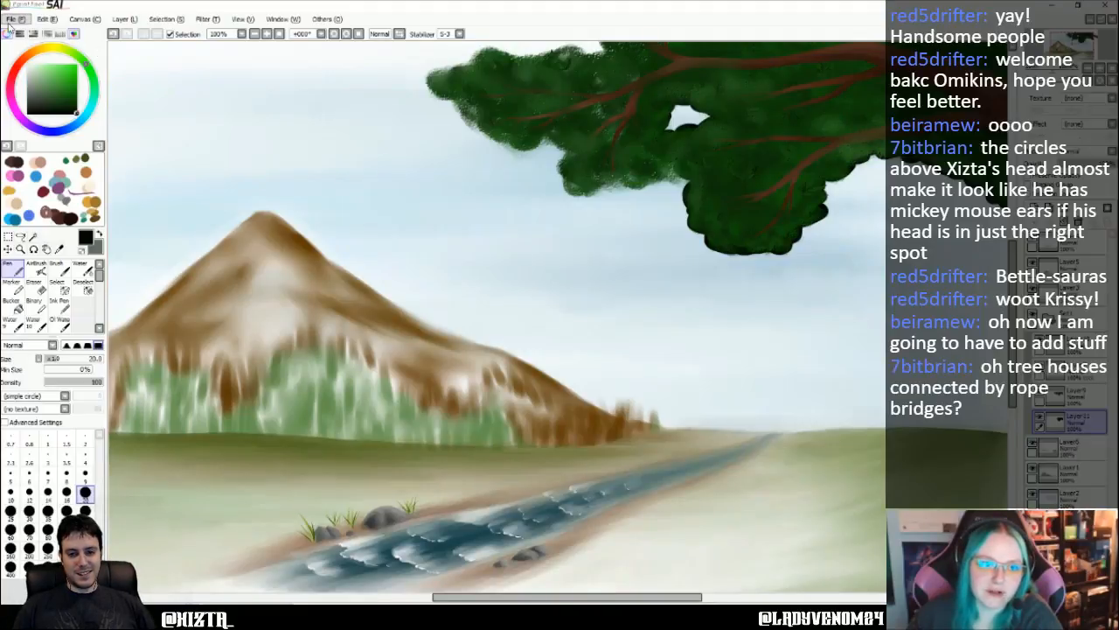
- Create a new blank canvas, add a second layer above the first, and select Layer1
{"action": "left_click", "coordinate": [19, 34]}
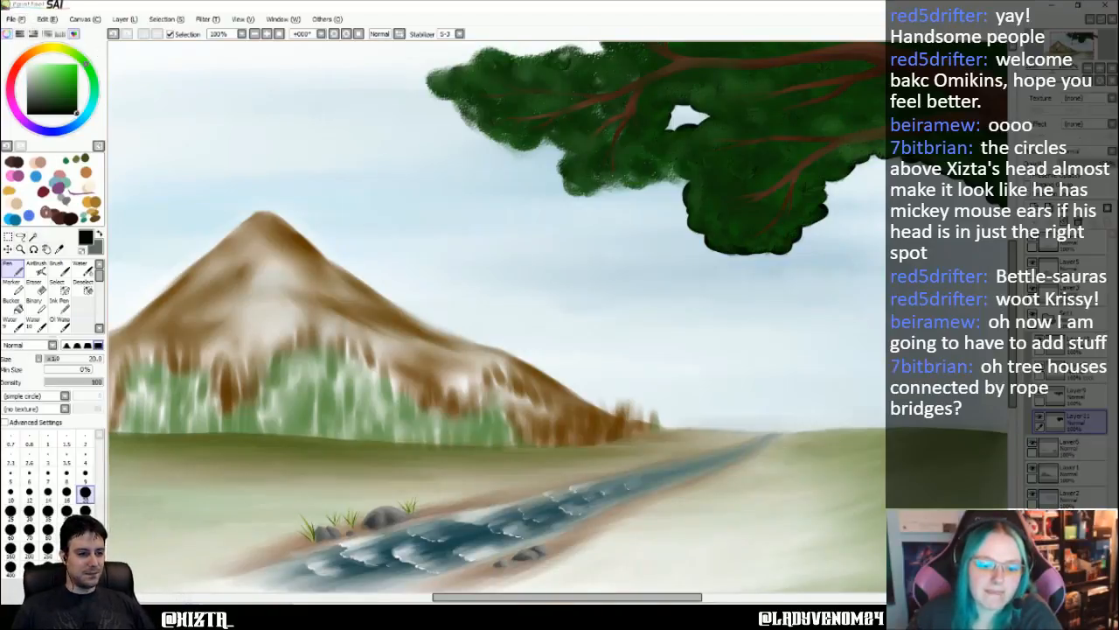
{"action": "left_click", "coordinate": [604, 321]}
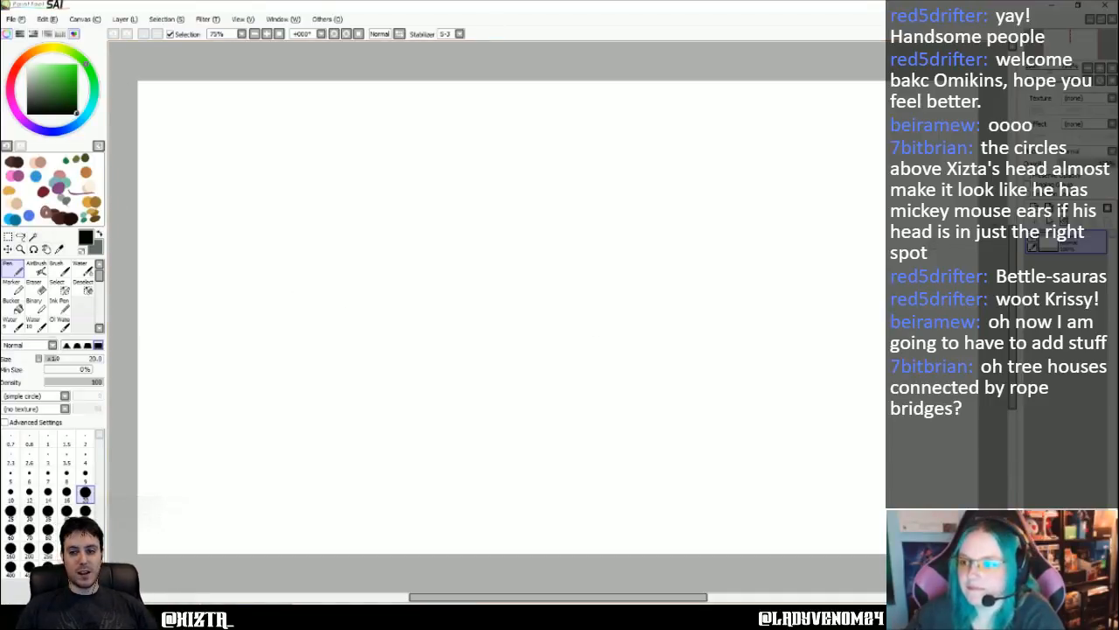
{"action": "left_click", "coordinate": [1035, 209]}
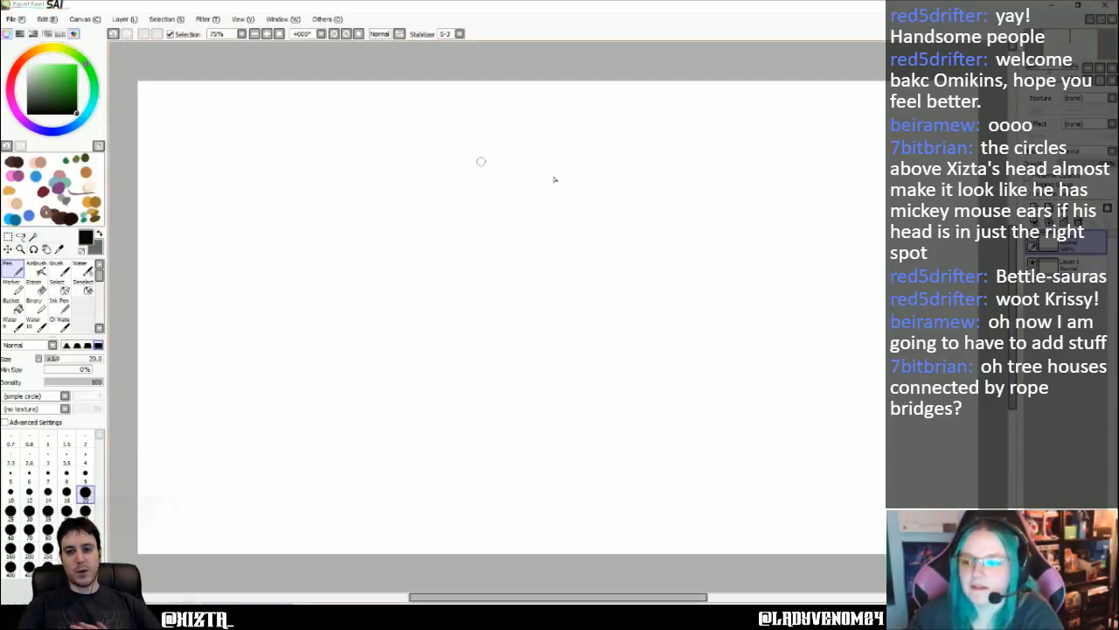
{"action": "left_click", "coordinate": [1093, 258]}
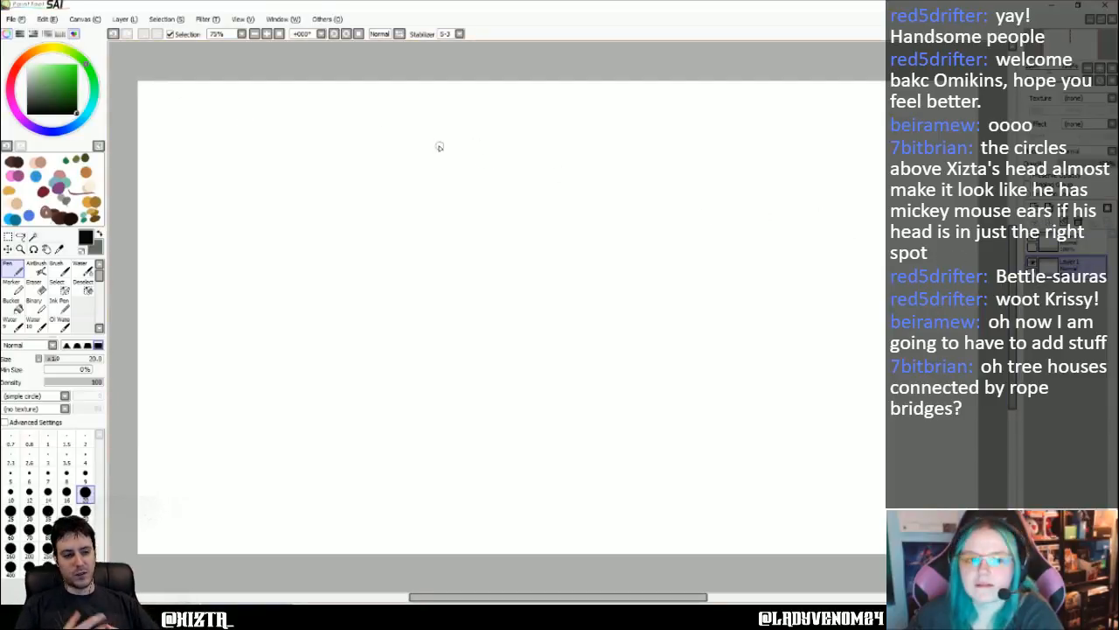
- Fill Layer1 with a muted medium green using the Bucket
{"action": "left_click", "coordinate": [50, 91]}
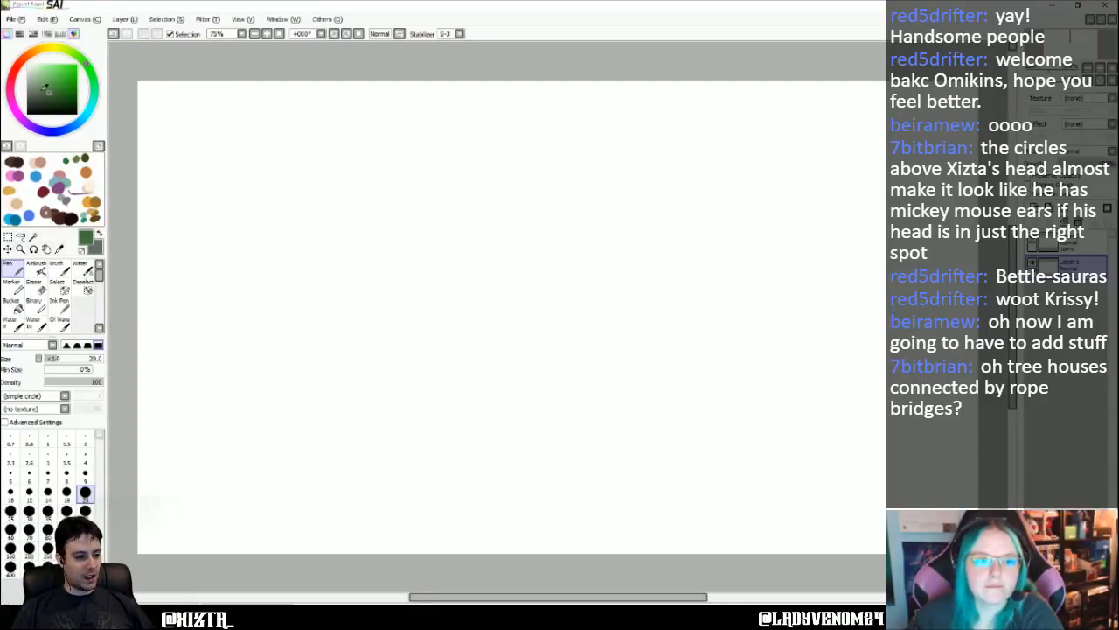
{"action": "left_click_drag", "start_coordinate": [52, 84], "coordinate": [54, 77]}
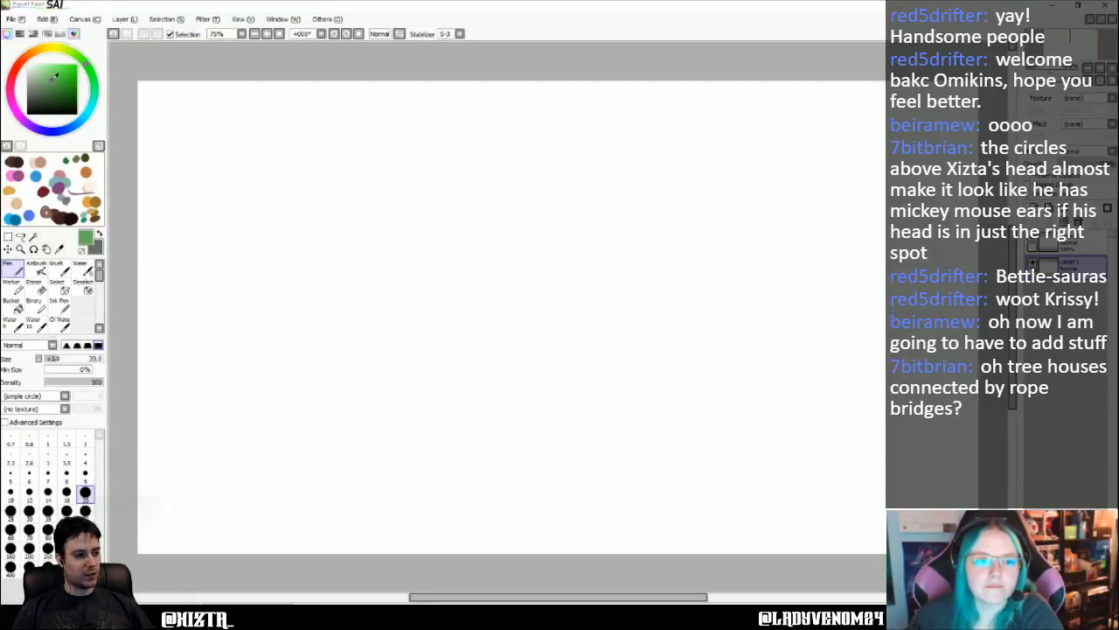
{"action": "left_click", "coordinate": [13, 304]}
{"action": "left_click", "coordinate": [427, 478]}
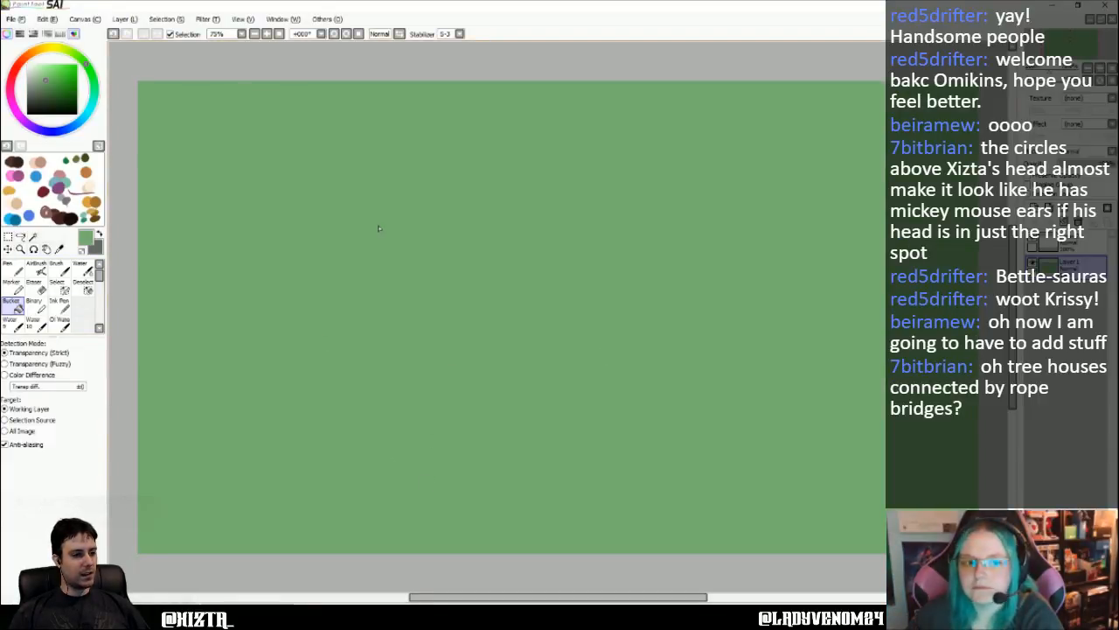
- Block in a dark green trunk shape on Layer2 along the canvas's right side with the Pen at size 120
{"action": "left_click", "coordinate": [1079, 243]}
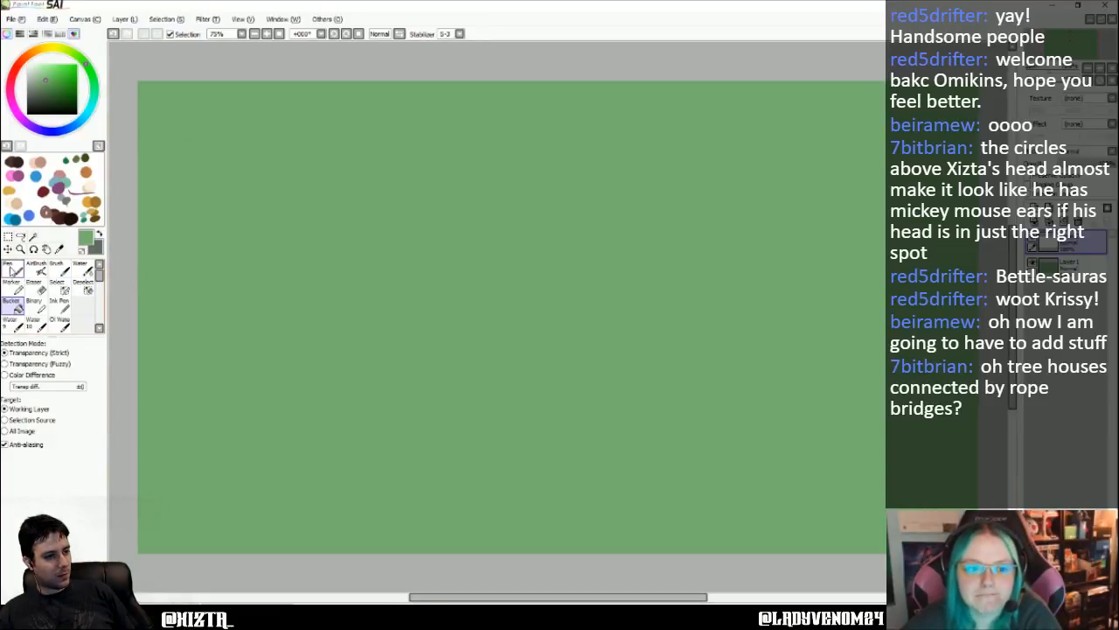
{"action": "left_click", "coordinate": [16, 268]}
{"action": "left_click", "coordinate": [77, 103]}
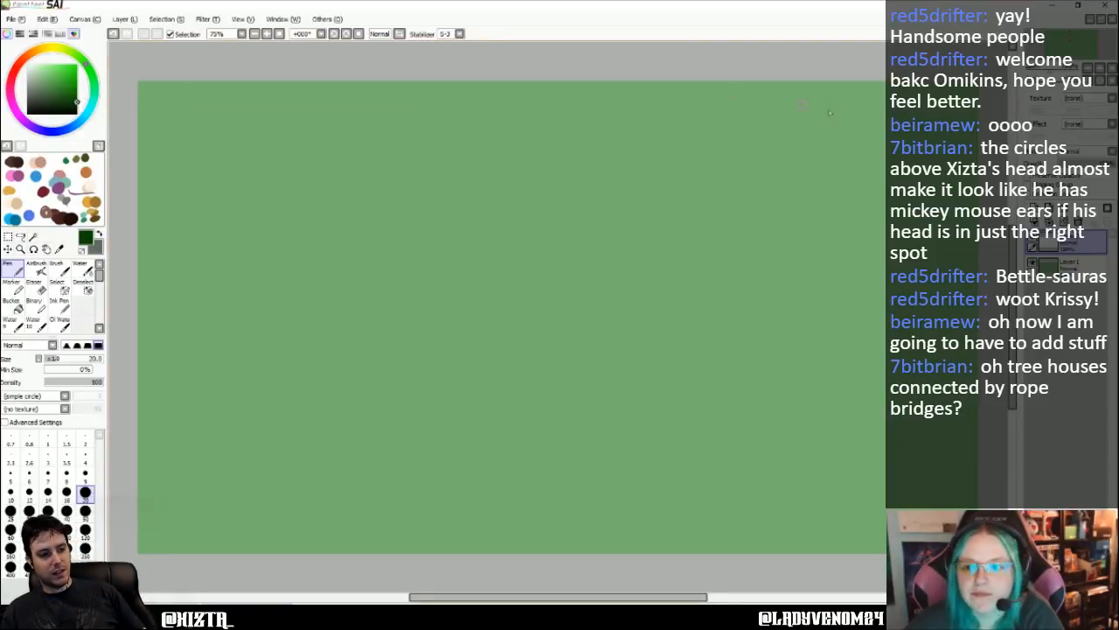
{"action": "left_click", "coordinate": [85, 529]}
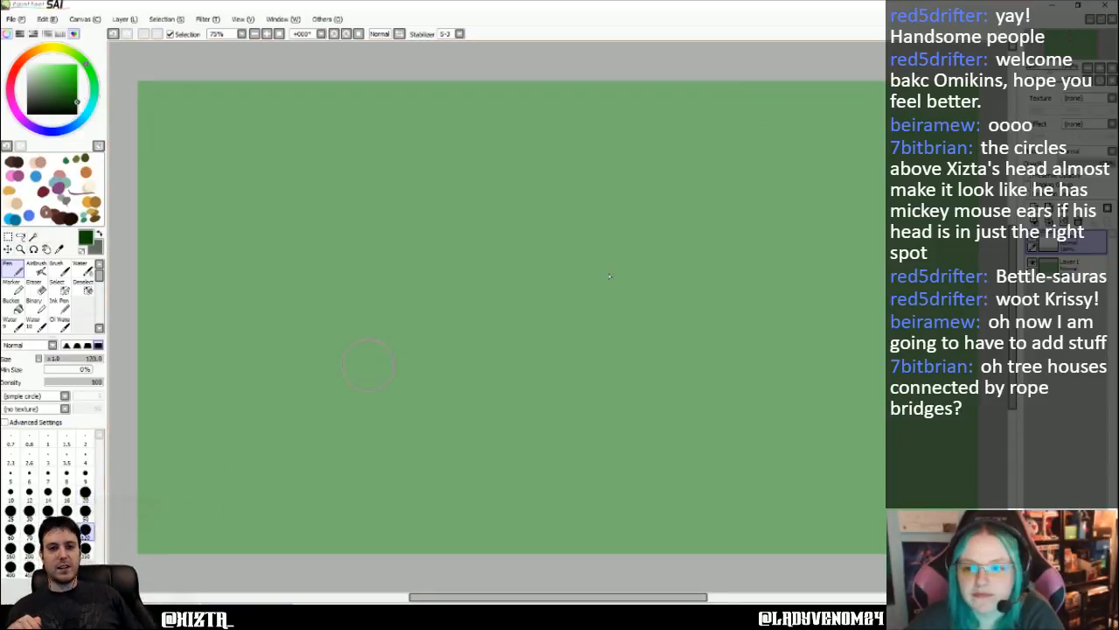
{"action": "mouse_move", "coordinate": [805, 80]}
{"action": "left_mouse_down"}
{"action": "mouse_move", "coordinate": [807, 108]}
{"action": "mouse_move", "coordinate": [825, 107]}
{"action": "left_mouse_up"}
{"action": "mouse_move", "coordinate": [823, 179]}
{"action": "left_mouse_down"}
{"action": "mouse_move", "coordinate": [835, 188]}
{"action": "mouse_move", "coordinate": [865, 131]}
{"action": "mouse_move", "coordinate": [910, 210]}
{"action": "mouse_move", "coordinate": [945, 219]}
{"action": "mouse_move", "coordinate": [953, 188]}
{"action": "mouse_move", "coordinate": [945, 214]}
{"action": "left_mouse_up"}
{"action": "left_click_drag", "start_coordinate": [809, 96], "coordinate": [816, 322]}
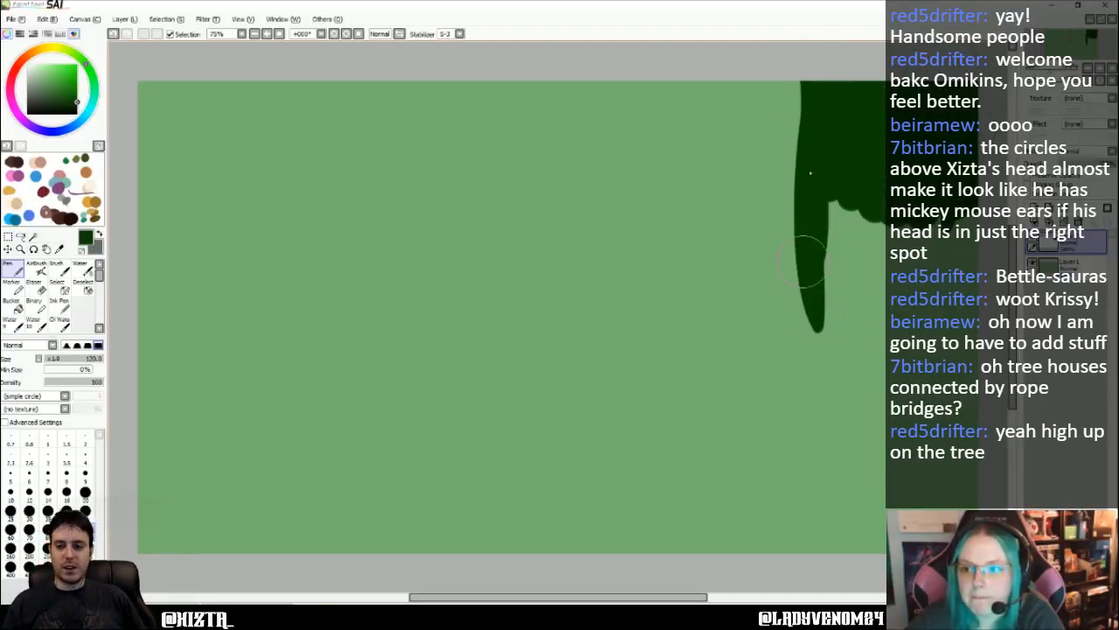
{"action": "left_click_drag", "start_coordinate": [809, 95], "coordinate": [830, 407]}
{"action": "mouse_move", "coordinate": [829, 218]}
{"action": "left_mouse_down"}
{"action": "mouse_move", "coordinate": [850, 394]}
{"action": "mouse_move", "coordinate": [944, 263]}
{"action": "mouse_move", "coordinate": [975, 372]}
{"action": "left_mouse_up"}
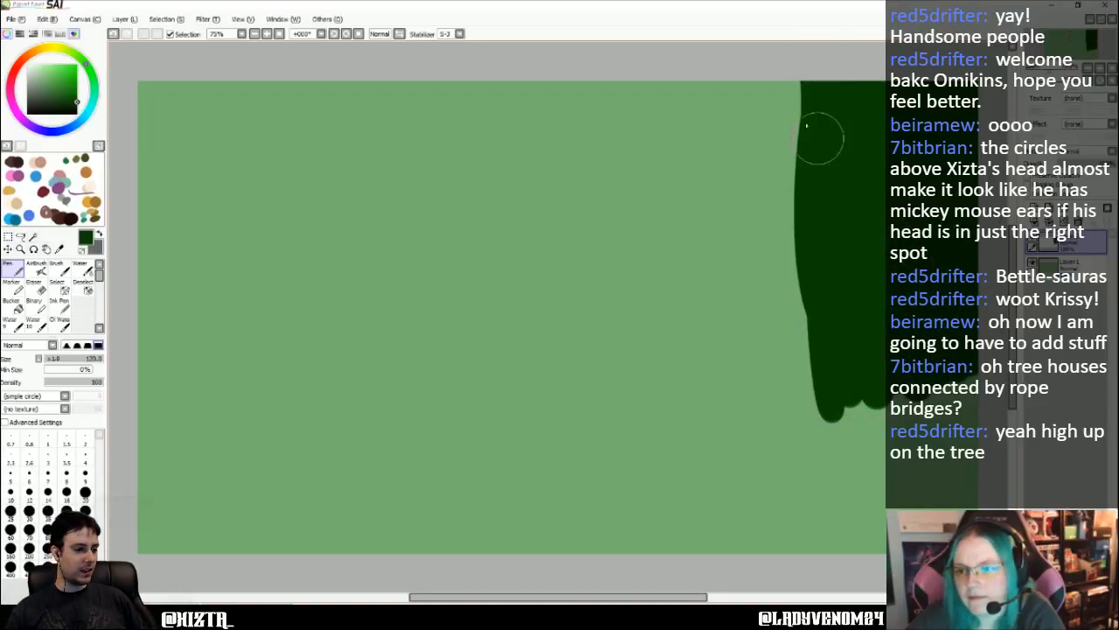
- Extend the dark green trunk down to the canvas's lower edge and widen it outward toward the base
{"action": "mouse_move", "coordinate": [800, 87]}
{"action": "left_mouse_down"}
{"action": "mouse_move", "coordinate": [797, 357]}
{"action": "mouse_move", "coordinate": [812, 402]}
{"action": "left_mouse_up"}
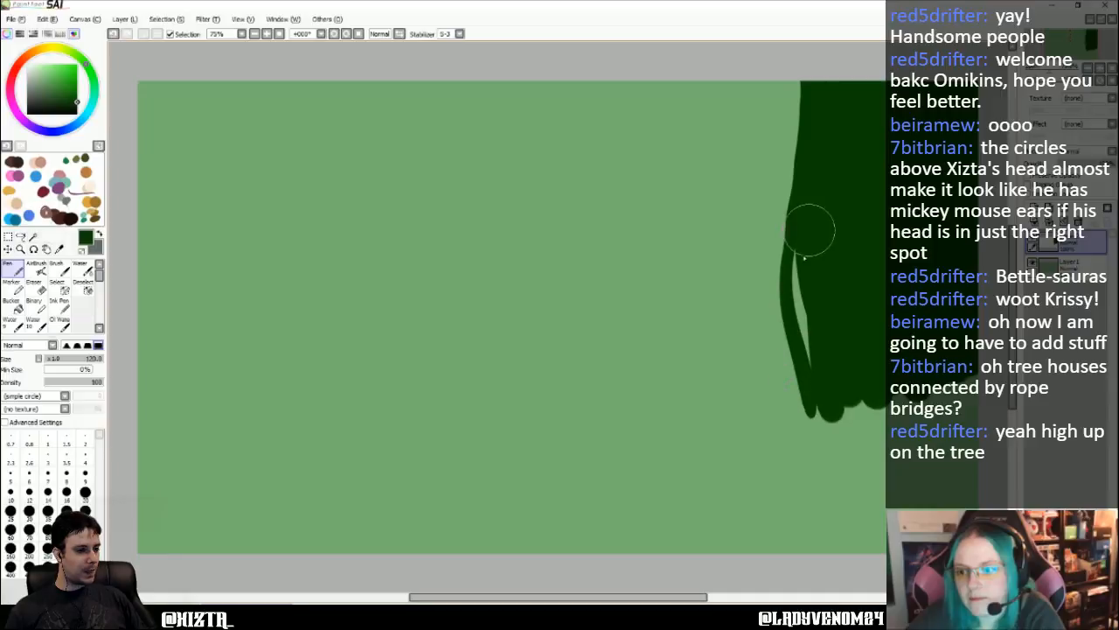
{"action": "left_click_drag", "start_coordinate": [805, 236], "coordinate": [806, 345]}
{"action": "mouse_move", "coordinate": [804, 284]}
{"action": "left_mouse_down"}
{"action": "mouse_move", "coordinate": [802, 514]}
{"action": "mouse_move", "coordinate": [825, 393]}
{"action": "mouse_move", "coordinate": [820, 468]}
{"action": "left_mouse_up"}
{"action": "left_click_drag", "start_coordinate": [857, 370], "coordinate": [873, 535]}
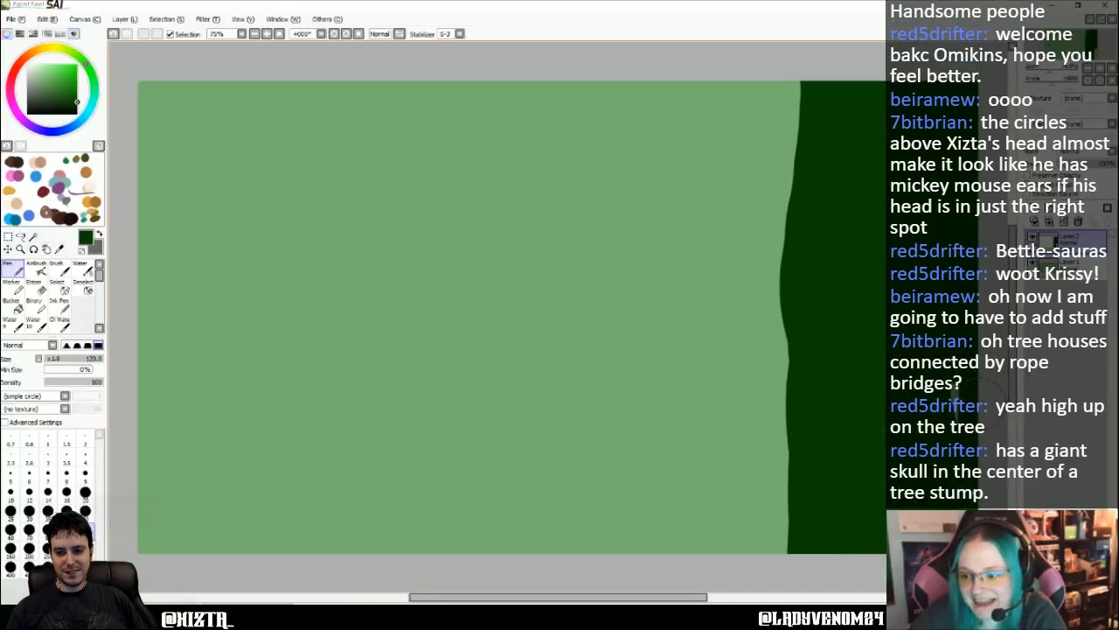
{"action": "mouse_move", "coordinate": [808, 79]}
{"action": "left_mouse_down"}
{"action": "mouse_move", "coordinate": [815, 146]}
{"action": "mouse_move", "coordinate": [793, 143]}
{"action": "mouse_move", "coordinate": [787, 175]}
{"action": "mouse_move", "coordinate": [778, 52]}
{"action": "mouse_move", "coordinate": [777, 138]}
{"action": "mouse_move", "coordinate": [745, 50]}
{"action": "mouse_move", "coordinate": [757, 50]}
{"action": "mouse_move", "coordinate": [775, 170]}
{"action": "mouse_move", "coordinate": [763, 490]}
{"action": "mouse_move", "coordinate": [766, 417]}
{"action": "mouse_move", "coordinate": [757, 457]}
{"action": "mouse_move", "coordinate": [775, 546]}
{"action": "mouse_move", "coordinate": [787, 507]}
{"action": "mouse_move", "coordinate": [768, 402]}
{"action": "mouse_move", "coordinate": [732, 544]}
{"action": "mouse_move", "coordinate": [757, 367]}
{"action": "mouse_move", "coordinate": [735, 555]}
{"action": "left_mouse_up"}
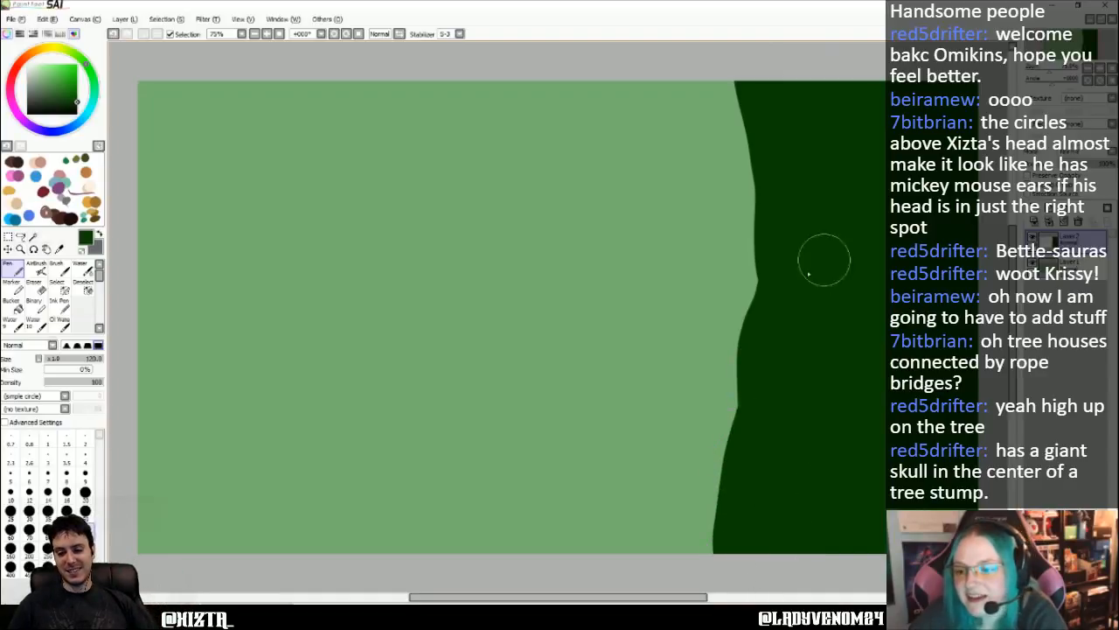
{"action": "mouse_move", "coordinate": [788, 242]}
{"action": "left_mouse_down"}
{"action": "mouse_move", "coordinate": [752, 310]}
{"action": "mouse_move", "coordinate": [737, 403]}
{"action": "mouse_move", "coordinate": [752, 404]}
{"action": "mouse_move", "coordinate": [764, 266]}
{"action": "mouse_move", "coordinate": [762, 322]}
{"action": "mouse_move", "coordinate": [759, 129]}
{"action": "mouse_move", "coordinate": [709, 584]}
{"action": "left_mouse_up"}
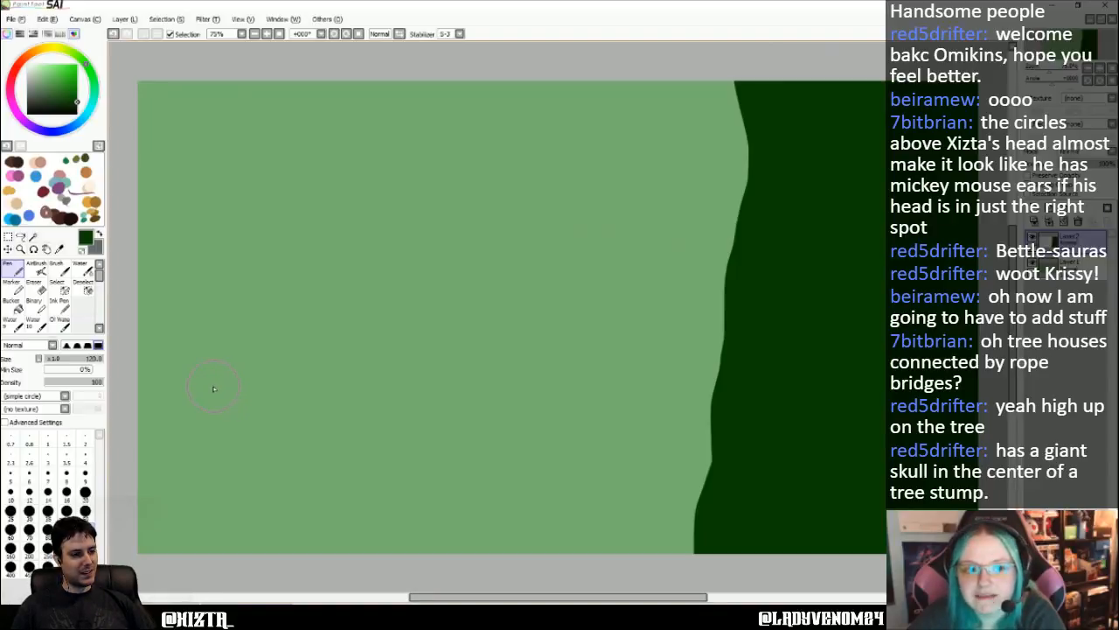
{"action": "left_click", "coordinate": [66, 91]}
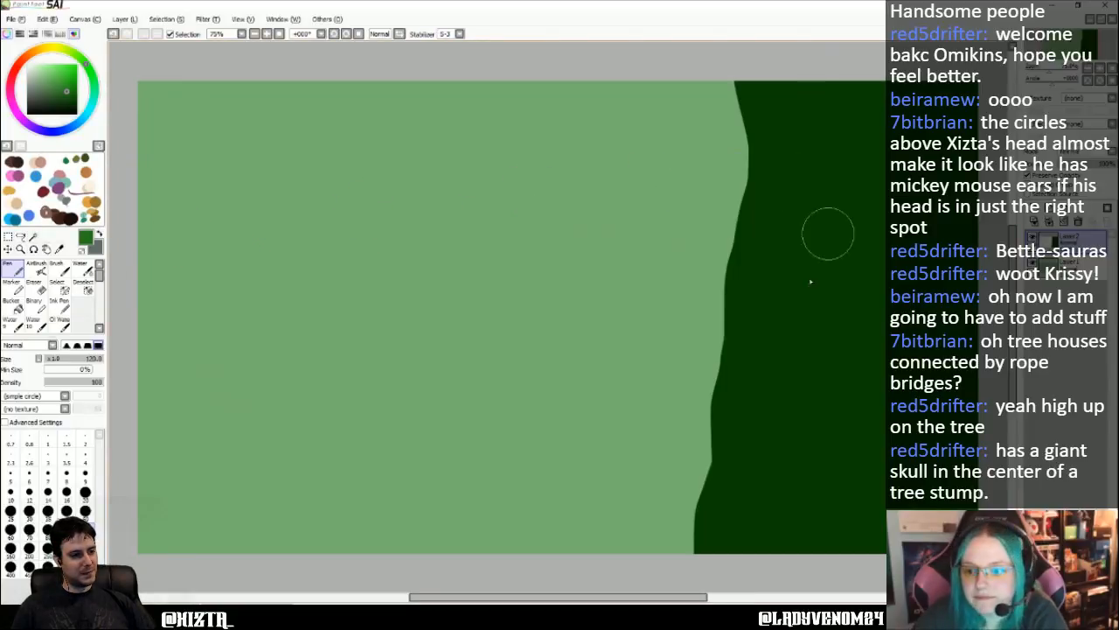
{"action": "mouse_move", "coordinate": [727, 494]}
{"action": "left_mouse_down"}
{"action": "mouse_move", "coordinate": [712, 559]}
{"action": "mouse_move", "coordinate": [727, 475]}
{"action": "mouse_move", "coordinate": [734, 563]}
{"action": "mouse_move", "coordinate": [733, 455]}
{"action": "left_mouse_up"}
{"action": "key", "text": "ctrl+z"}
{"action": "key", "text": "ctrl+z"}
{"action": "key", "text": "ctrl+z"}
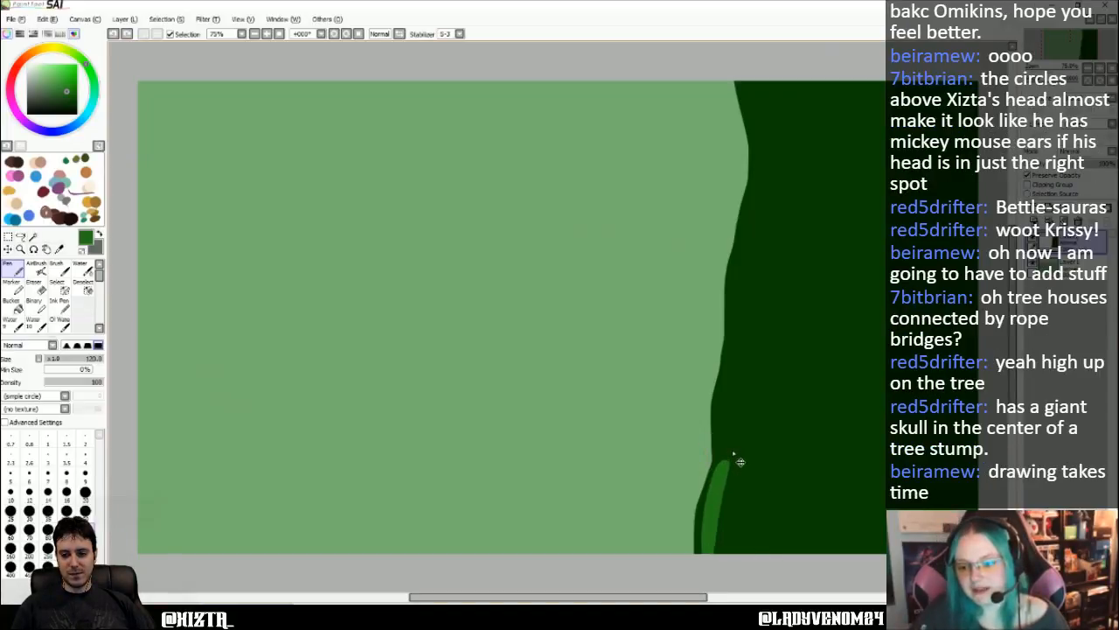
- Turn off Preserve Opacity and erase the whole dark green trunk with the Eraser at size 350
{"action": "left_click", "coordinate": [1029, 175]}
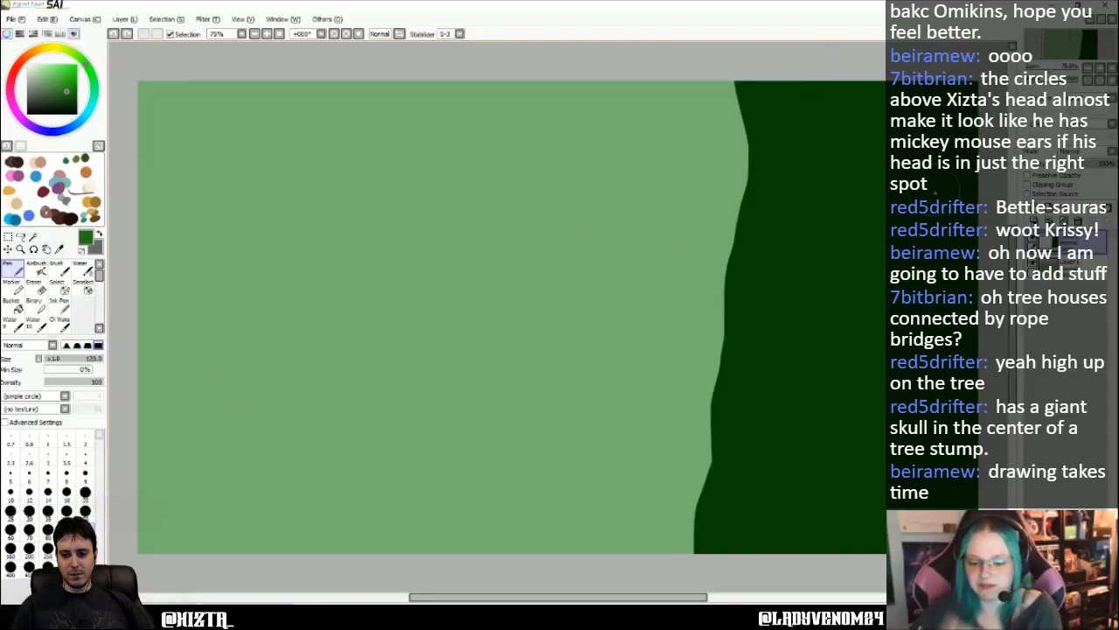
{"action": "left_click", "coordinate": [33, 283]}
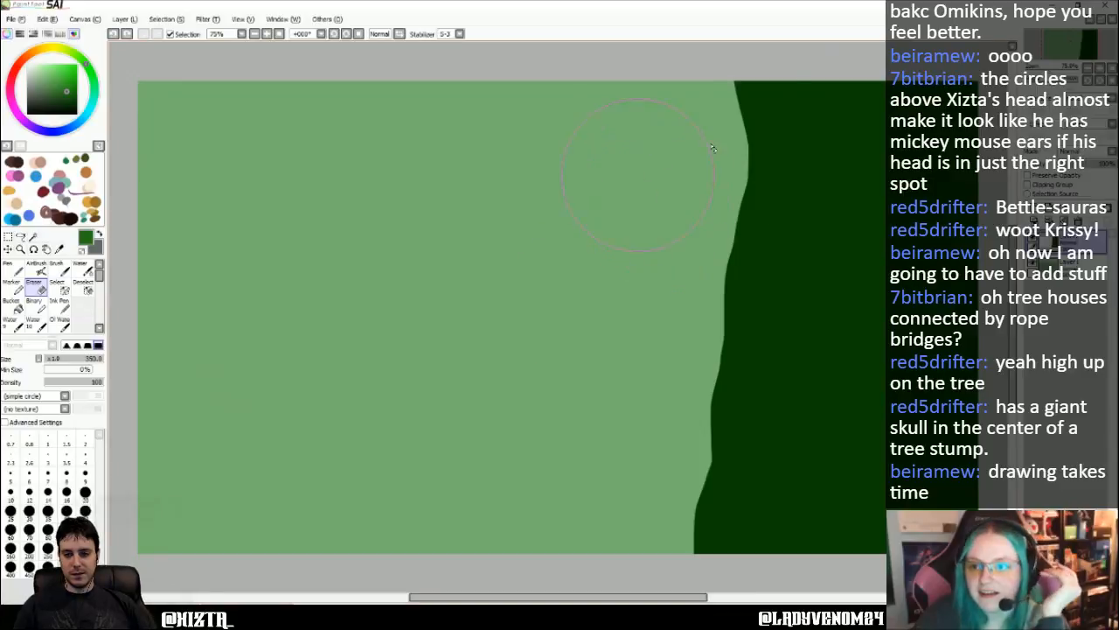
{"action": "mouse_move", "coordinate": [840, 105]}
{"action": "left_mouse_down"}
{"action": "mouse_move", "coordinate": [727, 113]}
{"action": "mouse_move", "coordinate": [875, 262]}
{"action": "mouse_move", "coordinate": [658, 236]}
{"action": "mouse_move", "coordinate": [752, 258]}
{"action": "mouse_move", "coordinate": [756, 414]}
{"action": "mouse_move", "coordinate": [700, 549]}
{"action": "mouse_move", "coordinate": [883, 489]}
{"action": "mouse_move", "coordinate": [927, 385]}
{"action": "left_mouse_up"}
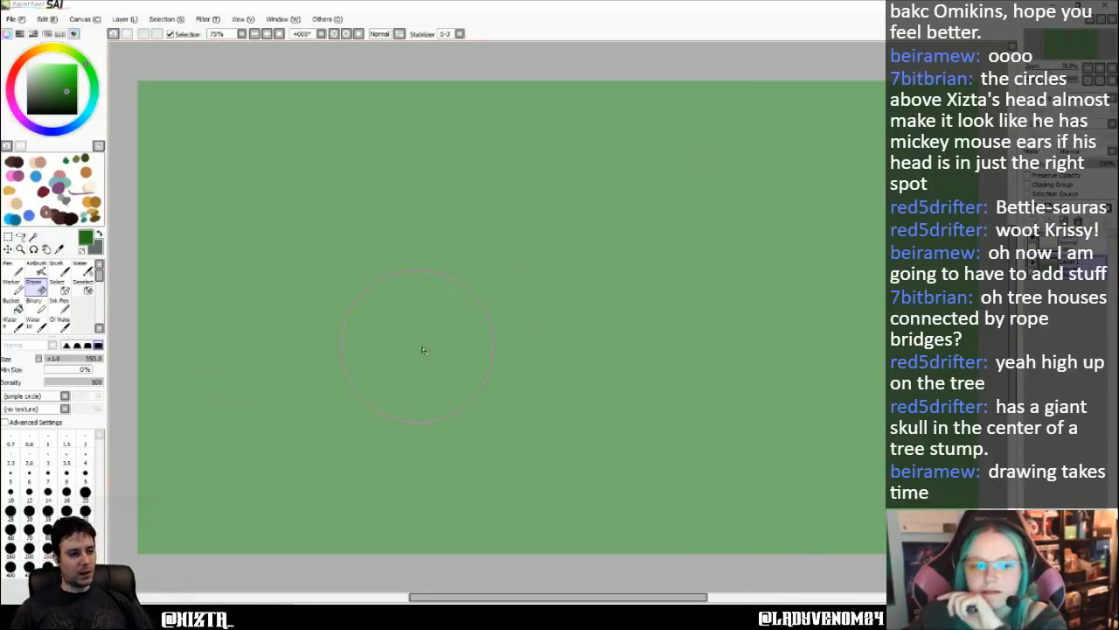
- Fill Layer1 with white using the Bucket
{"action": "left_click", "coordinate": [13, 305]}
{"action": "left_click", "coordinate": [28, 65]}
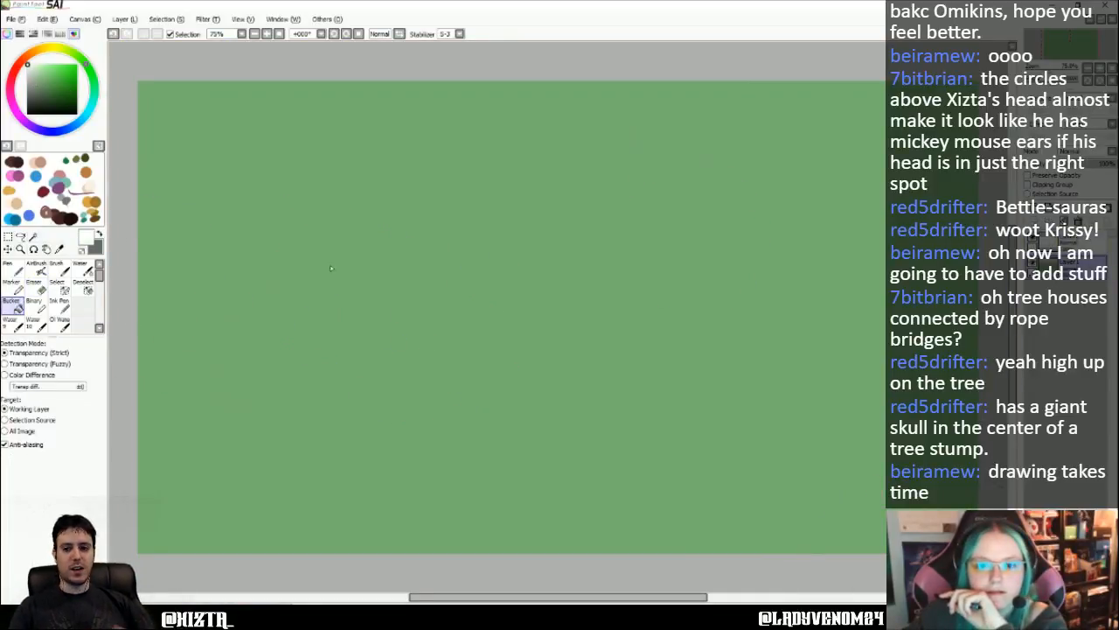
{"action": "right_click", "coordinate": [499, 307]}
{"action": "left_click", "coordinate": [13, 269]}
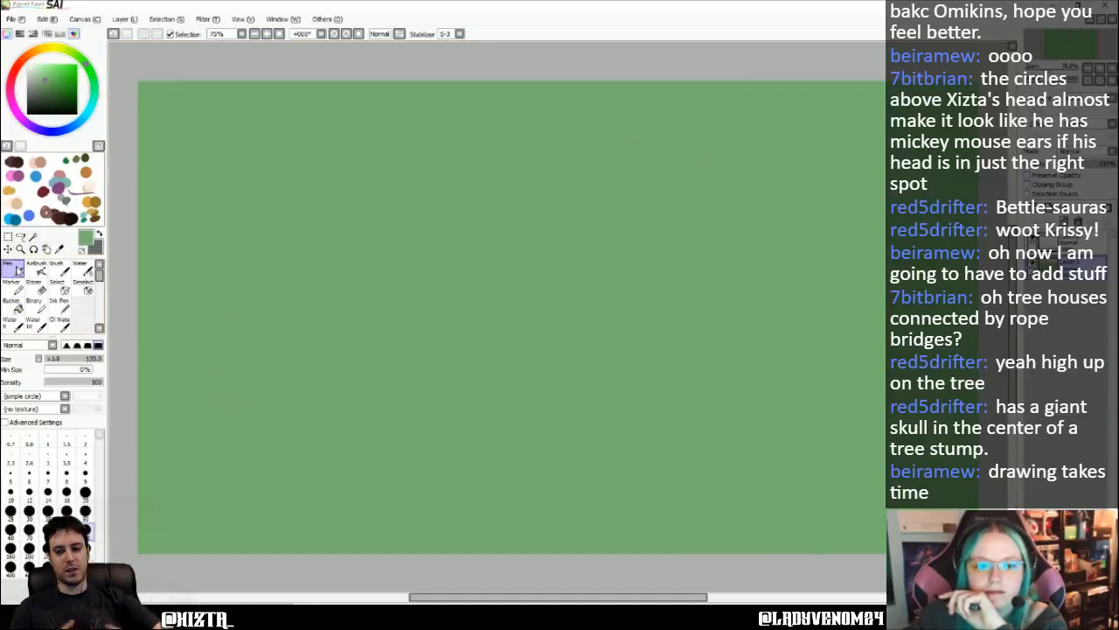
{"action": "left_click", "coordinate": [13, 305]}
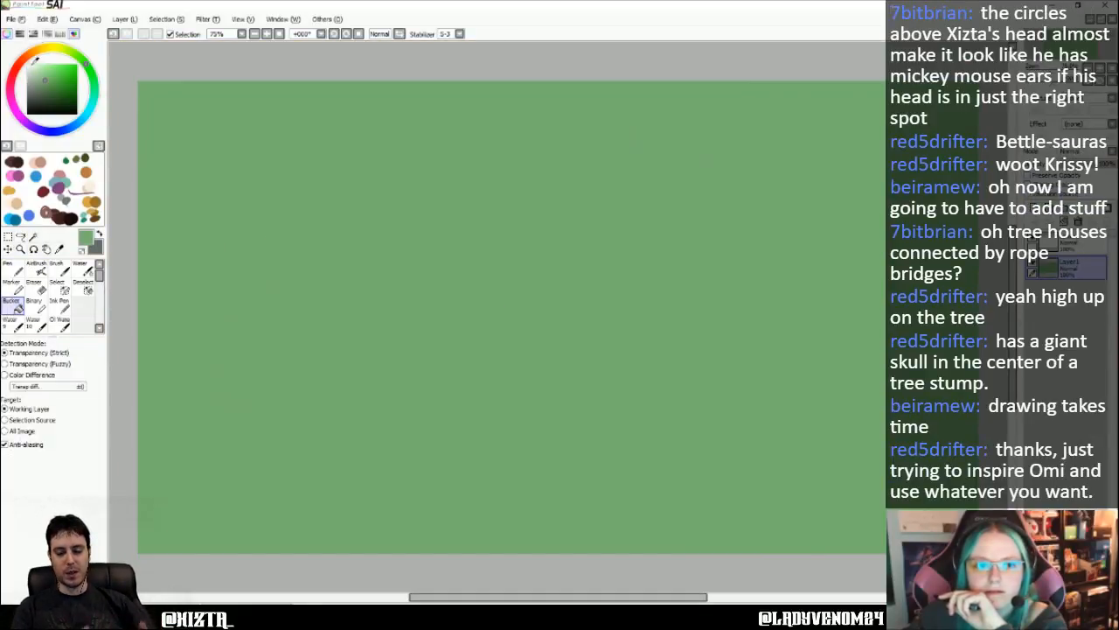
{"action": "left_click", "coordinate": [28, 65]}
{"action": "left_click", "coordinate": [502, 222]}
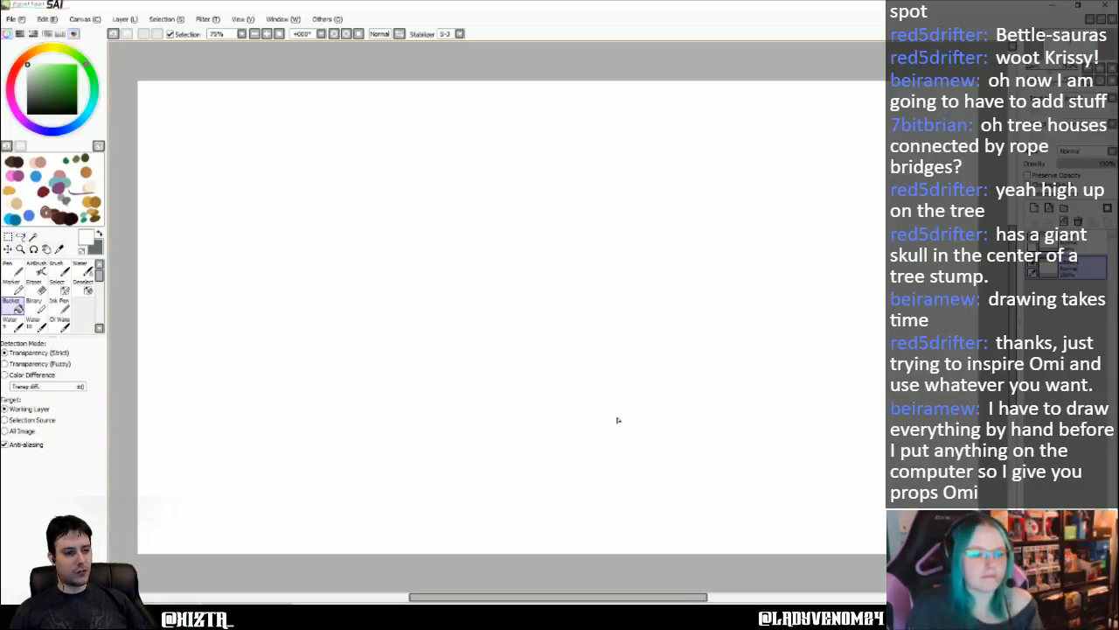
- Sketch a shallow downward-sloping curve in the canvas's lower right area with a grey Pen at size 7
{"action": "left_click", "coordinate": [12, 266]}
{"action": "left_click_drag", "start_coordinate": [42, 75], "coordinate": [37, 70]}
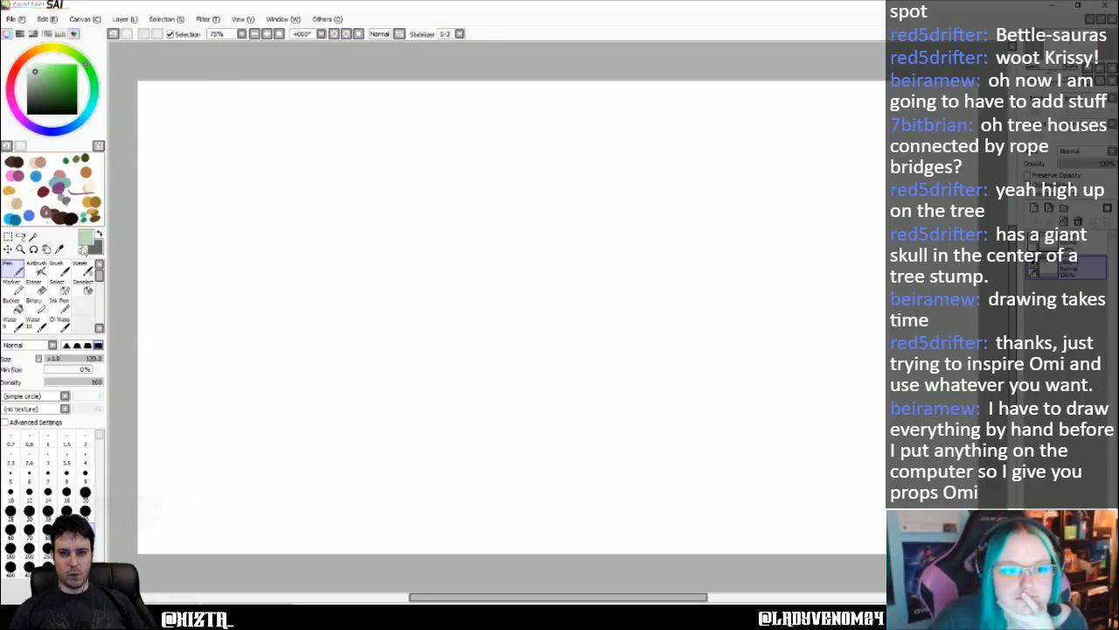
{"action": "left_click_drag", "start_coordinate": [40, 75], "coordinate": [29, 87]}
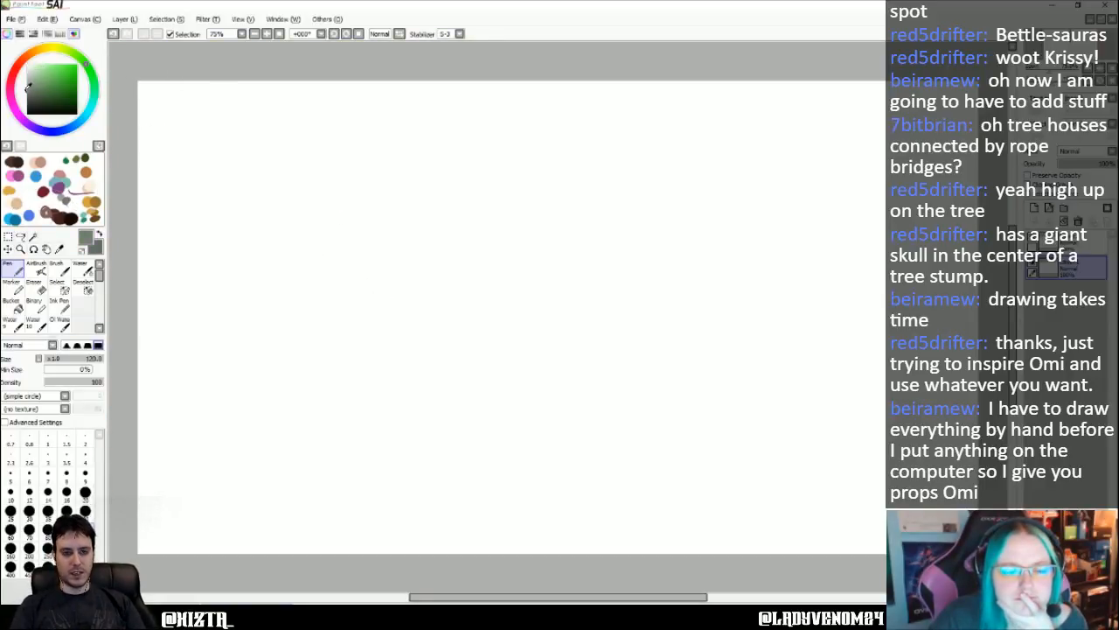
{"action": "left_click", "coordinate": [47, 473]}
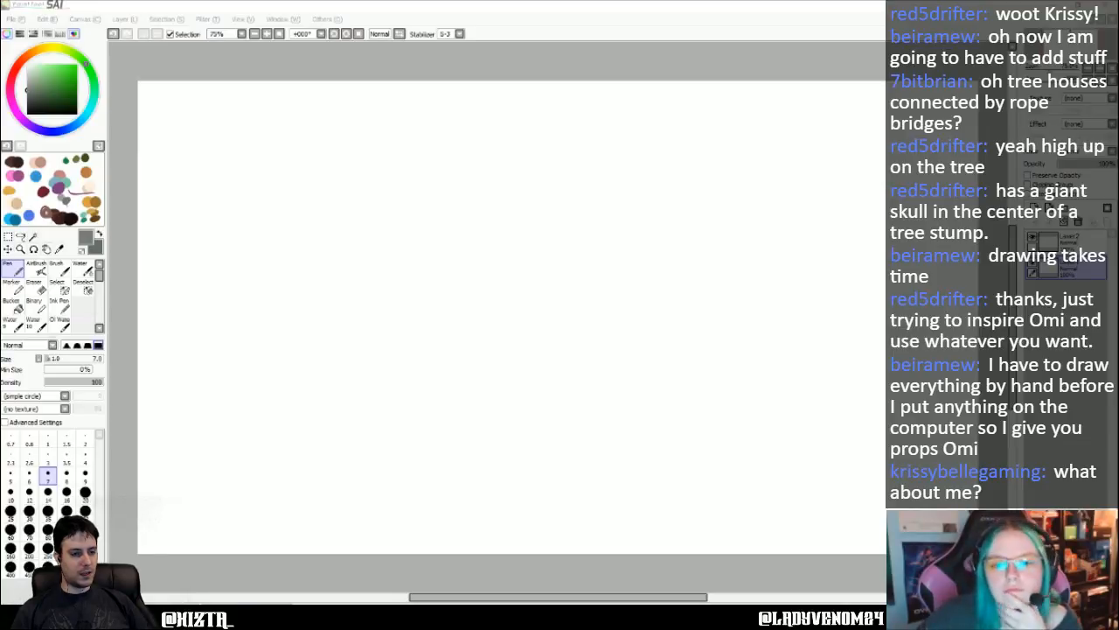
{"action": "left_click", "coordinate": [688, 83]}
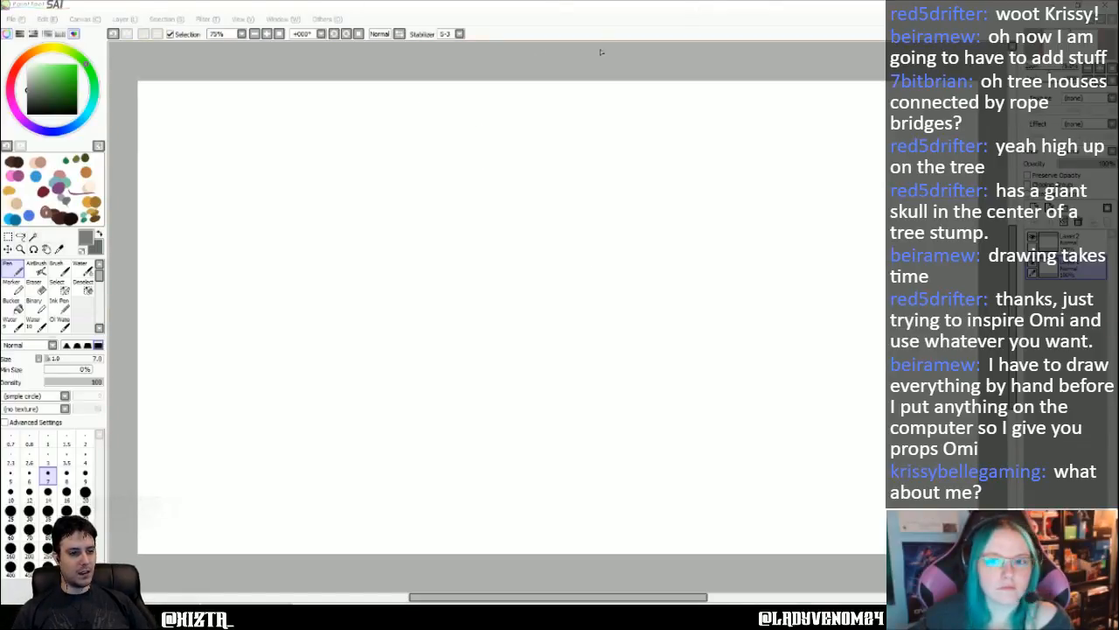
{"action": "left_click", "coordinate": [511, 13]}
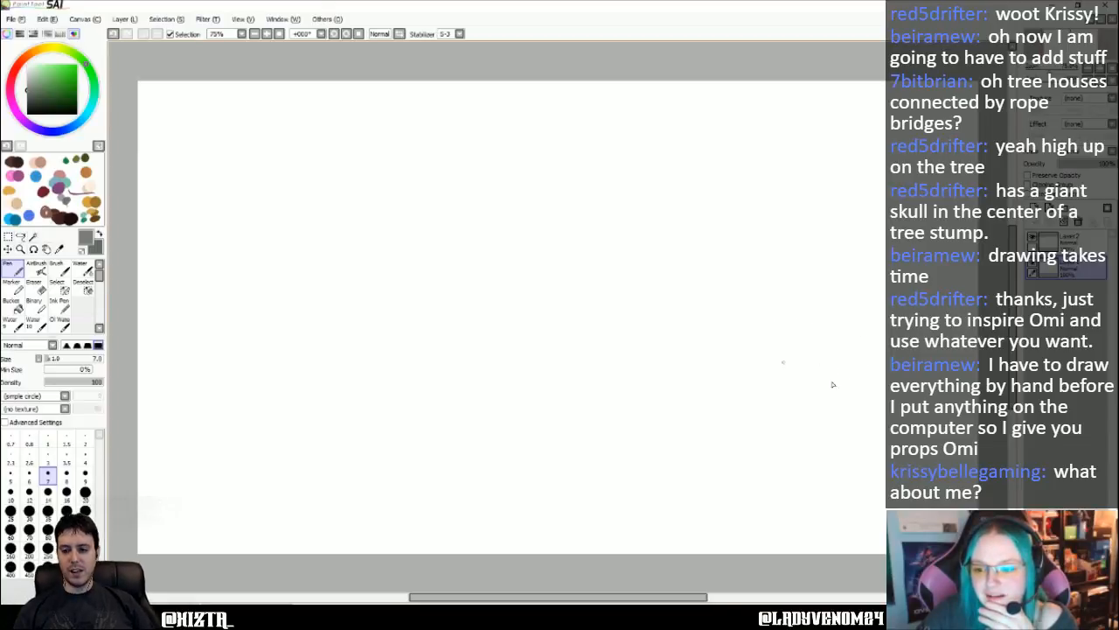
{"action": "left_click_drag", "start_coordinate": [771, 388], "coordinate": [905, 415]}
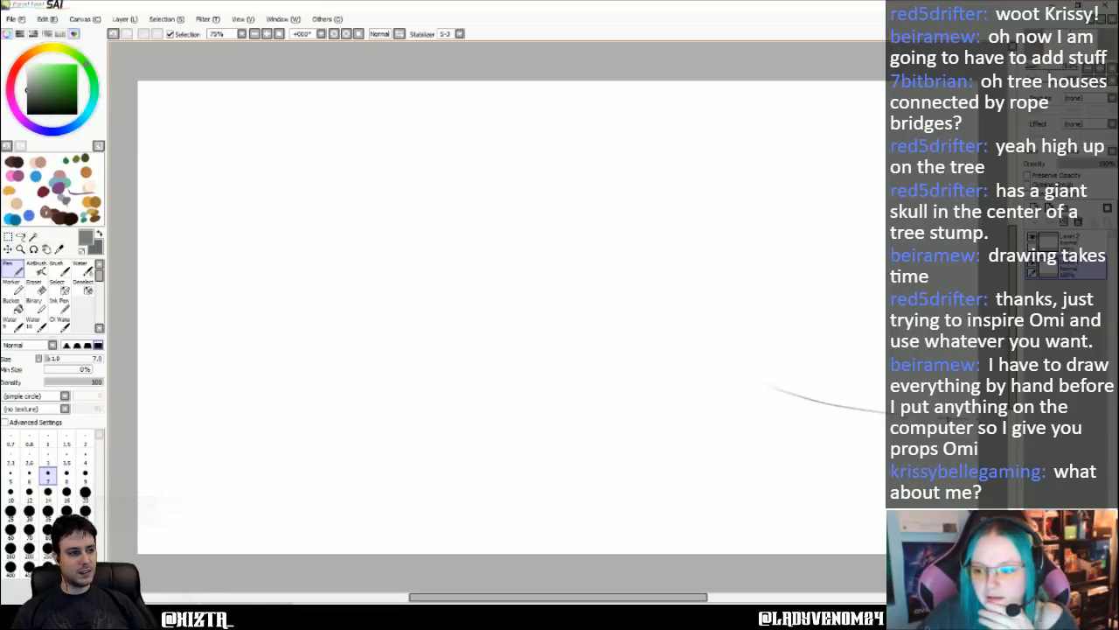
{"action": "left_click_drag", "start_coordinate": [768, 386], "coordinate": [891, 417]}
{"action": "left_click_drag", "start_coordinate": [761, 382], "coordinate": [842, 410]}
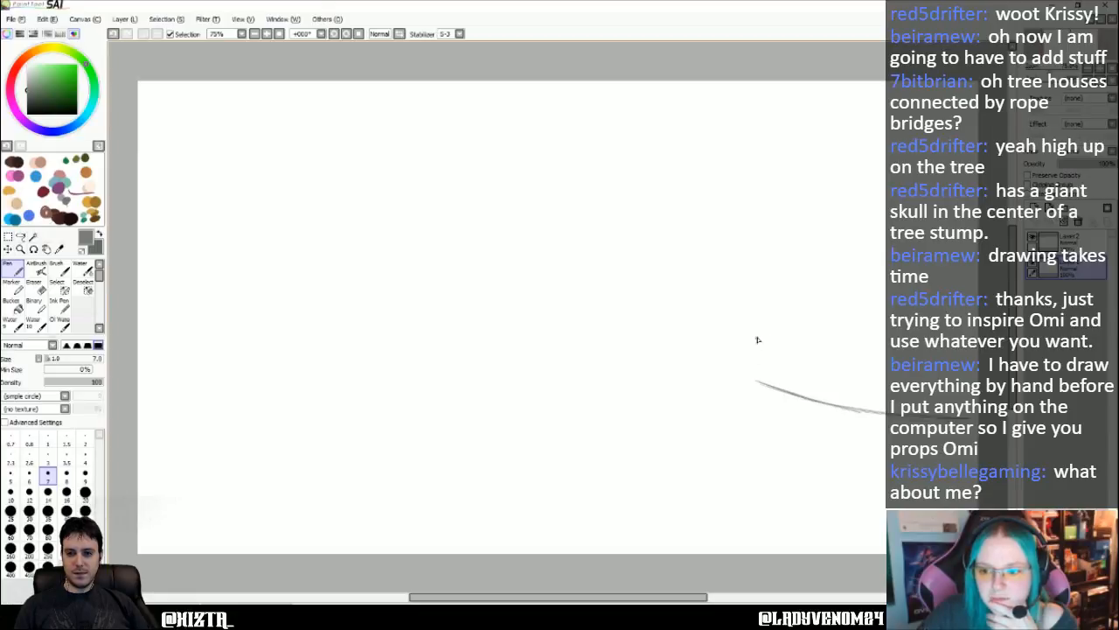
- Thicken the curve into a thin platform edge with a closed end and sketch two upright railing posts on it
{"action": "mouse_move", "coordinate": [751, 387]}
{"action": "left_mouse_down"}
{"action": "mouse_move", "coordinate": [805, 407]}
{"action": "mouse_move", "coordinate": [760, 395]}
{"action": "mouse_move", "coordinate": [850, 419]}
{"action": "mouse_move", "coordinate": [820, 405]}
{"action": "mouse_move", "coordinate": [835, 417]}
{"action": "mouse_move", "coordinate": [835, 405]}
{"action": "mouse_move", "coordinate": [821, 407]}
{"action": "mouse_move", "coordinate": [839, 420]}
{"action": "mouse_move", "coordinate": [836, 409]}
{"action": "mouse_move", "coordinate": [823, 414]}
{"action": "mouse_move", "coordinate": [887, 425]}
{"action": "left_mouse_up"}
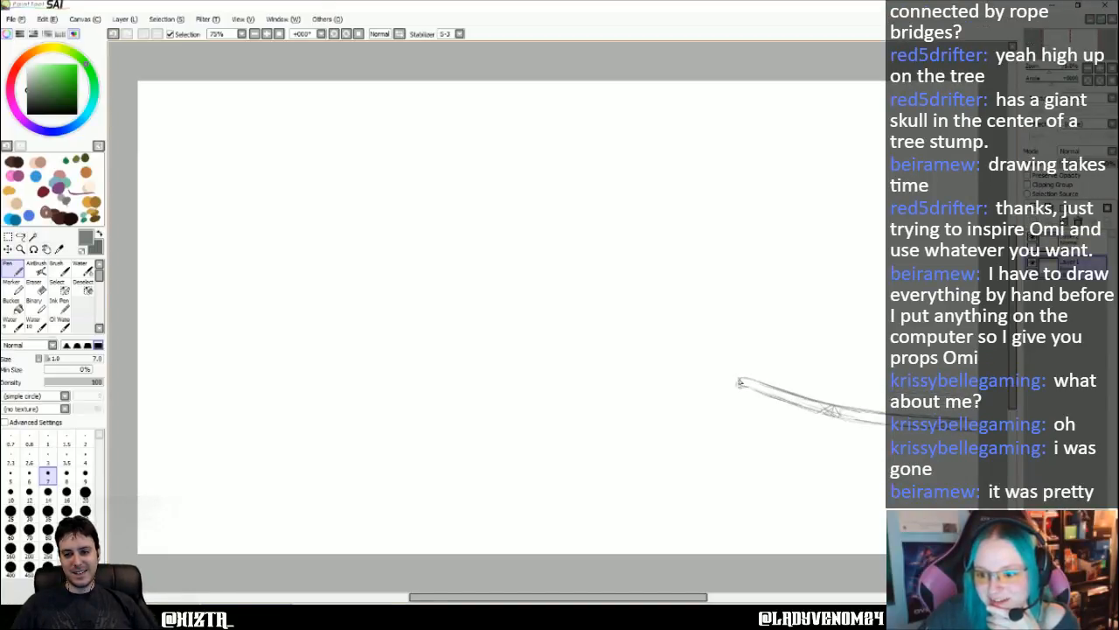
{"action": "left_click_drag", "start_coordinate": [740, 381], "coordinate": [752, 386]}
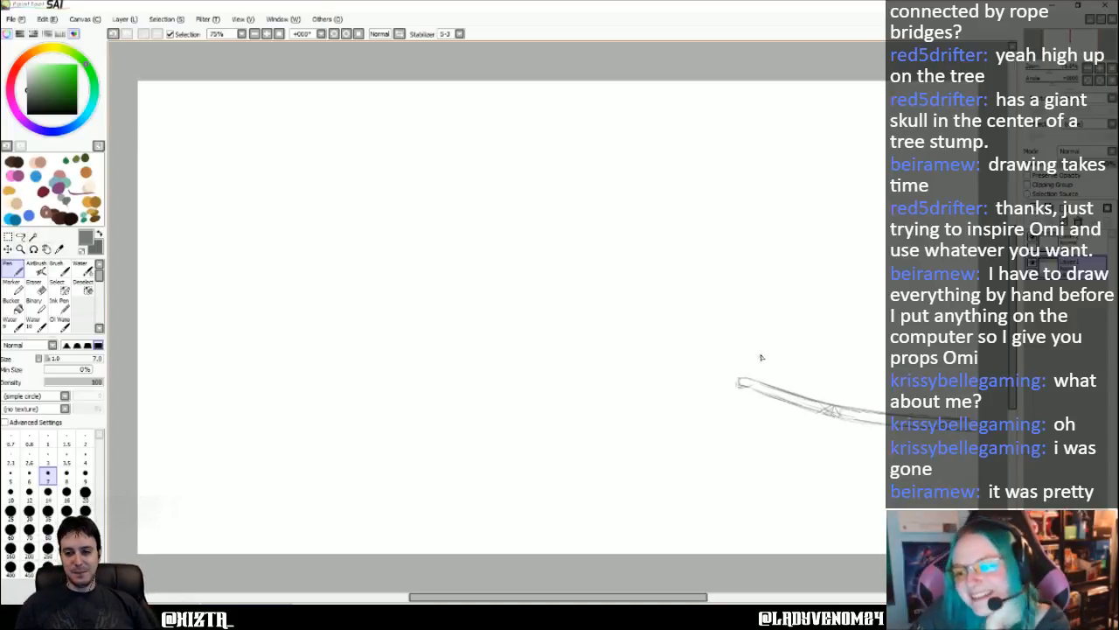
{"action": "mouse_move", "coordinate": [746, 357]}
{"action": "left_mouse_down"}
{"action": "mouse_move", "coordinate": [744, 379]}
{"action": "mouse_move", "coordinate": [751, 334]}
{"action": "mouse_move", "coordinate": [758, 382]}
{"action": "left_mouse_up"}
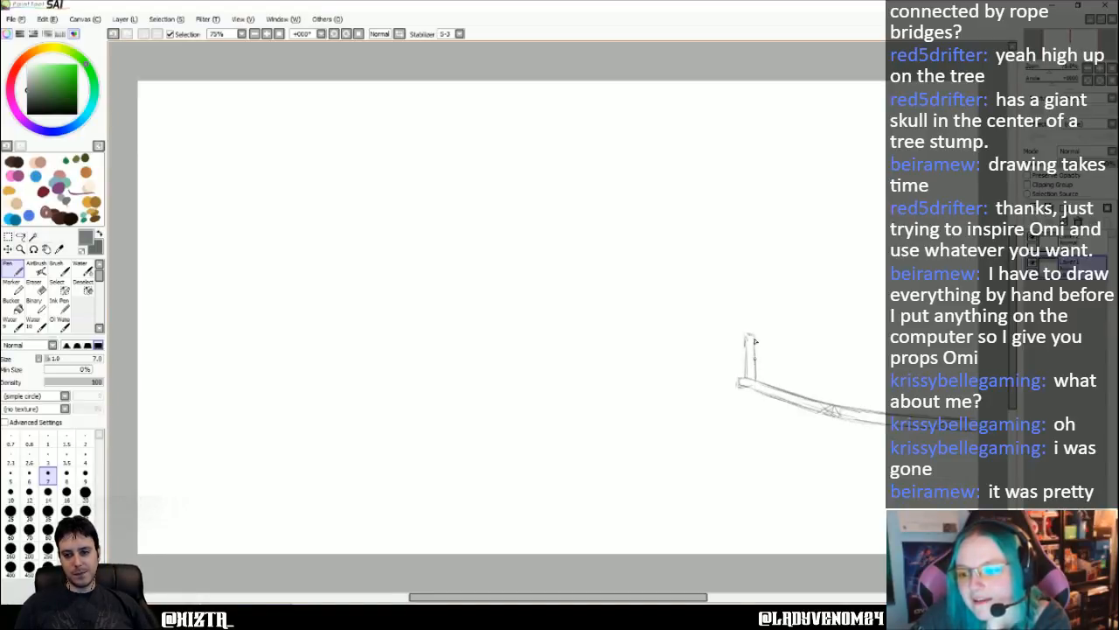
{"action": "left_click_drag", "start_coordinate": [756, 342], "coordinate": [756, 379]}
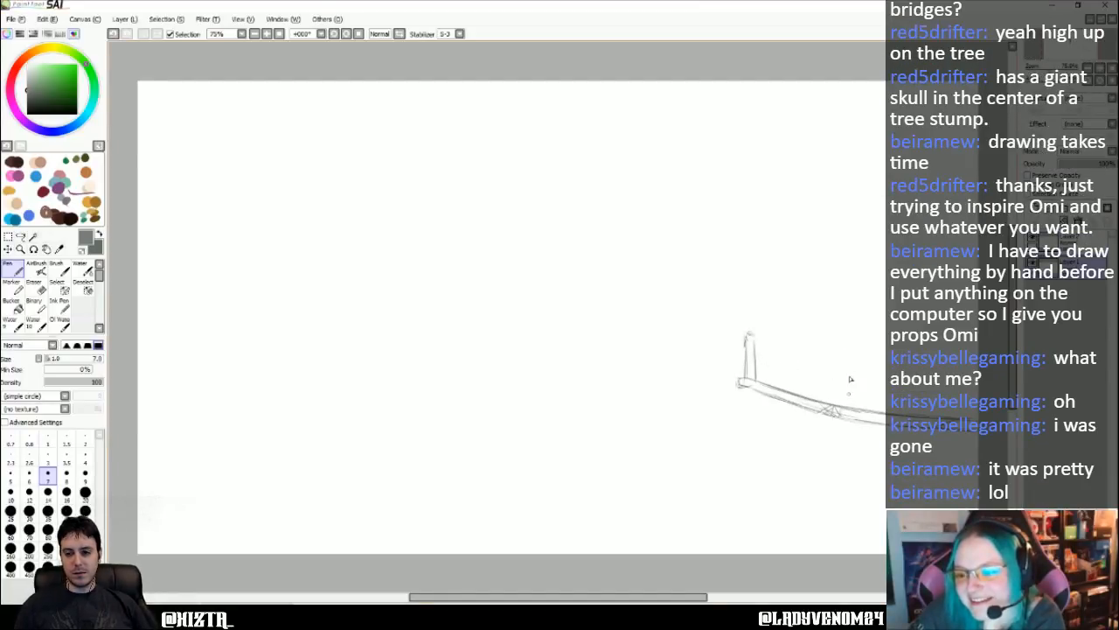
{"action": "left_click_drag", "start_coordinate": [853, 365], "coordinate": [852, 407]}
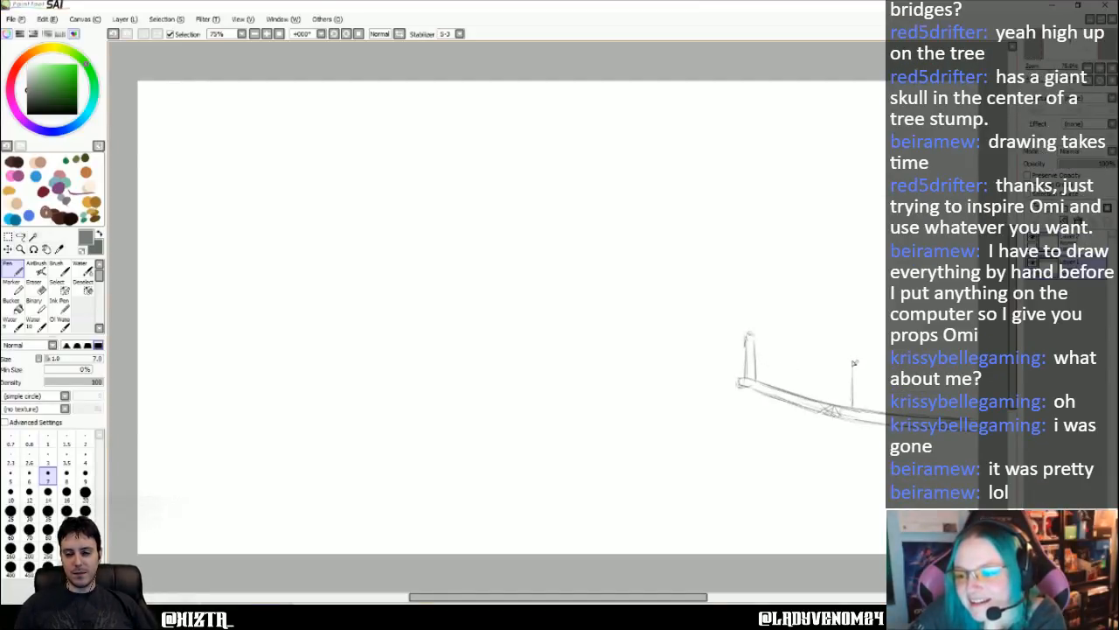
{"action": "left_click_drag", "start_coordinate": [854, 366], "coordinate": [853, 404]}
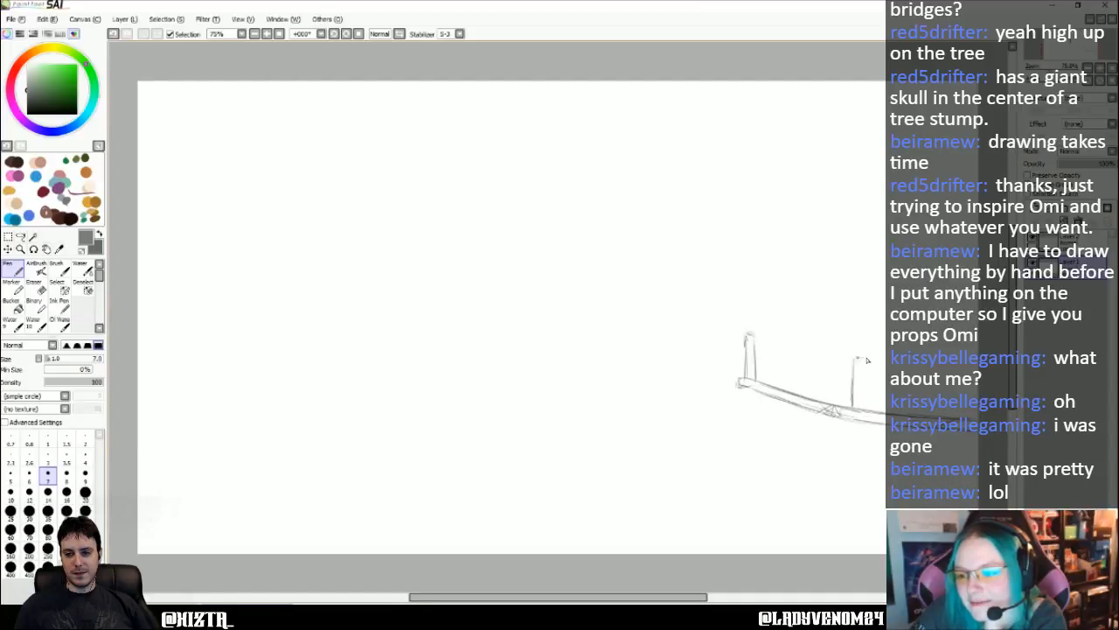
{"action": "left_click_drag", "start_coordinate": [861, 357], "coordinate": [857, 406]}
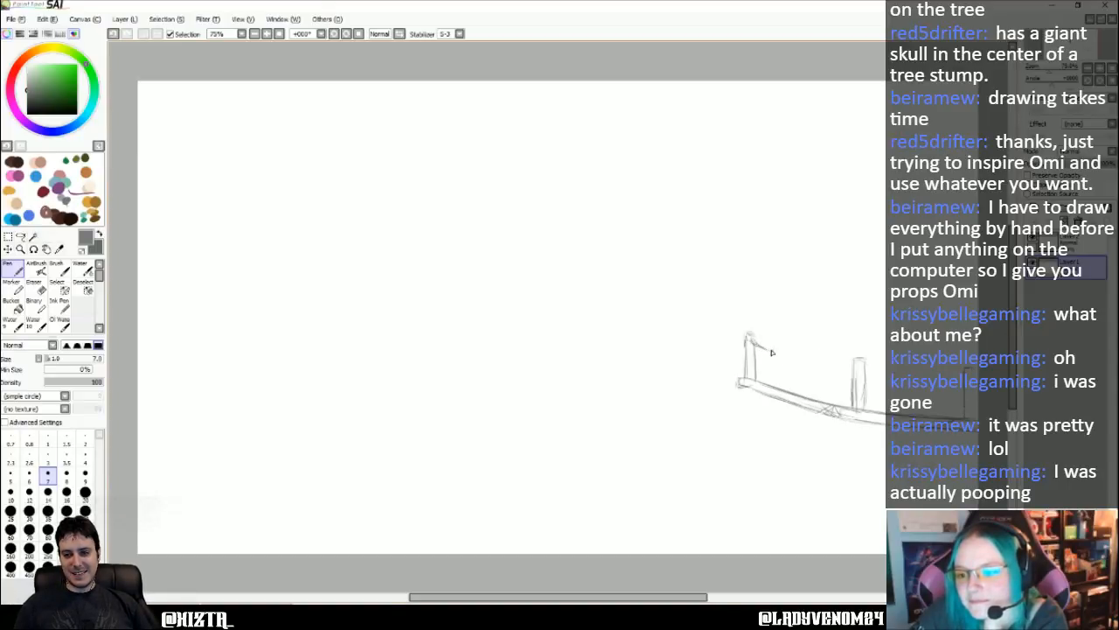
- Join the posts with two sagging rails and sketch a curve descending leftward from the platform's left end
{"action": "left_click_drag", "start_coordinate": [765, 347], "coordinate": [837, 370]}
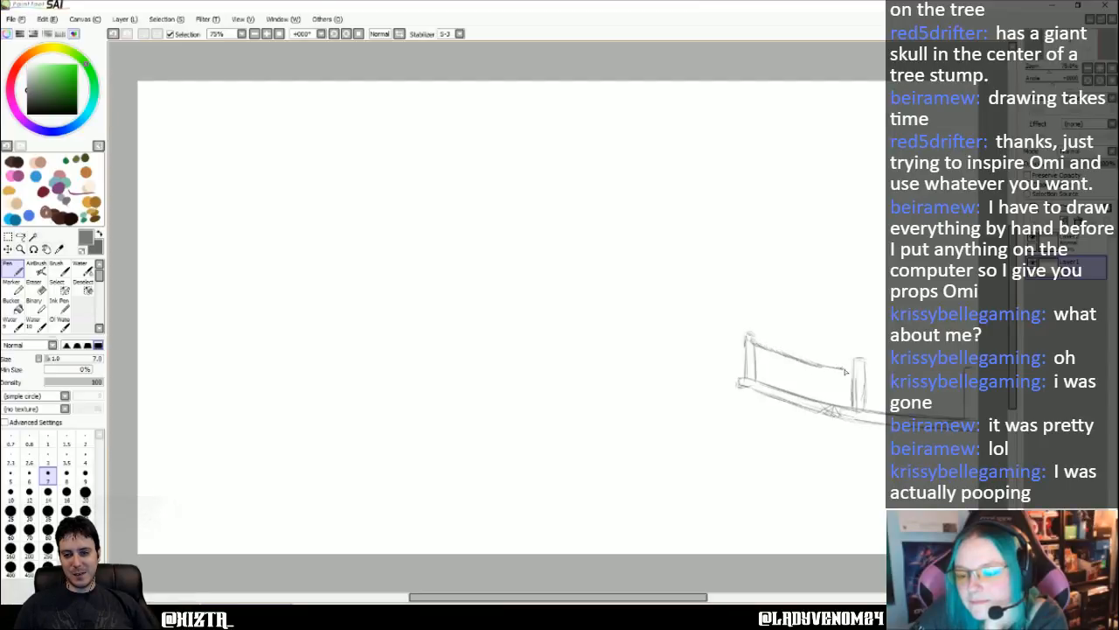
{"action": "mouse_move", "coordinate": [756, 367]}
{"action": "left_mouse_down"}
{"action": "mouse_move", "coordinate": [755, 367]}
{"action": "mouse_move", "coordinate": [850, 397]}
{"action": "mouse_move", "coordinate": [852, 363]}
{"action": "left_mouse_up"}
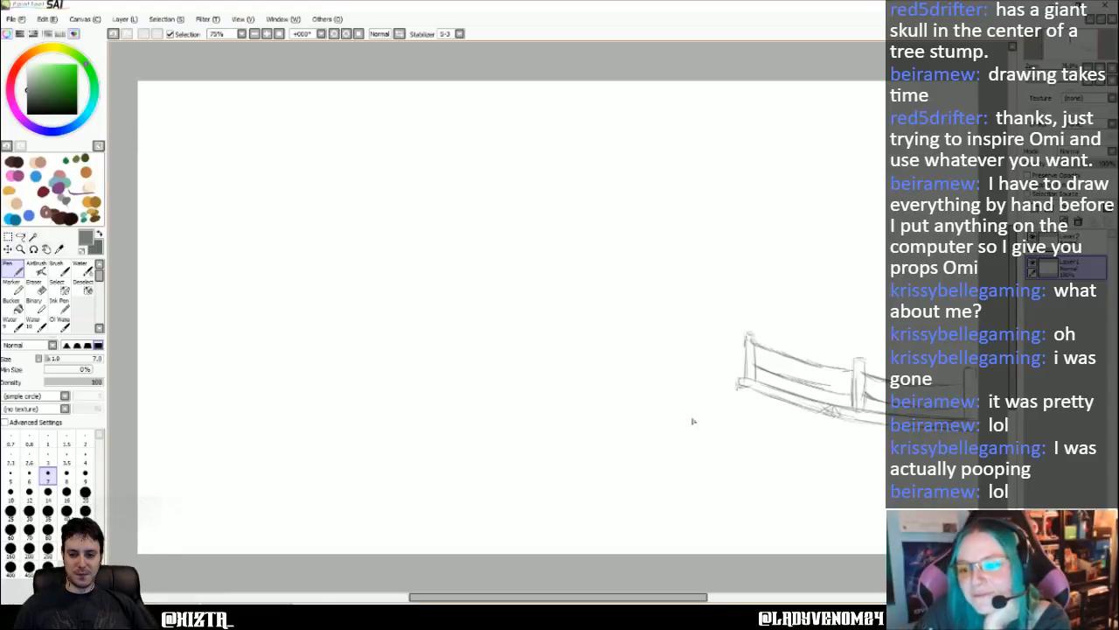
{"action": "left_click_drag", "start_coordinate": [740, 384], "coordinate": [669, 425]}
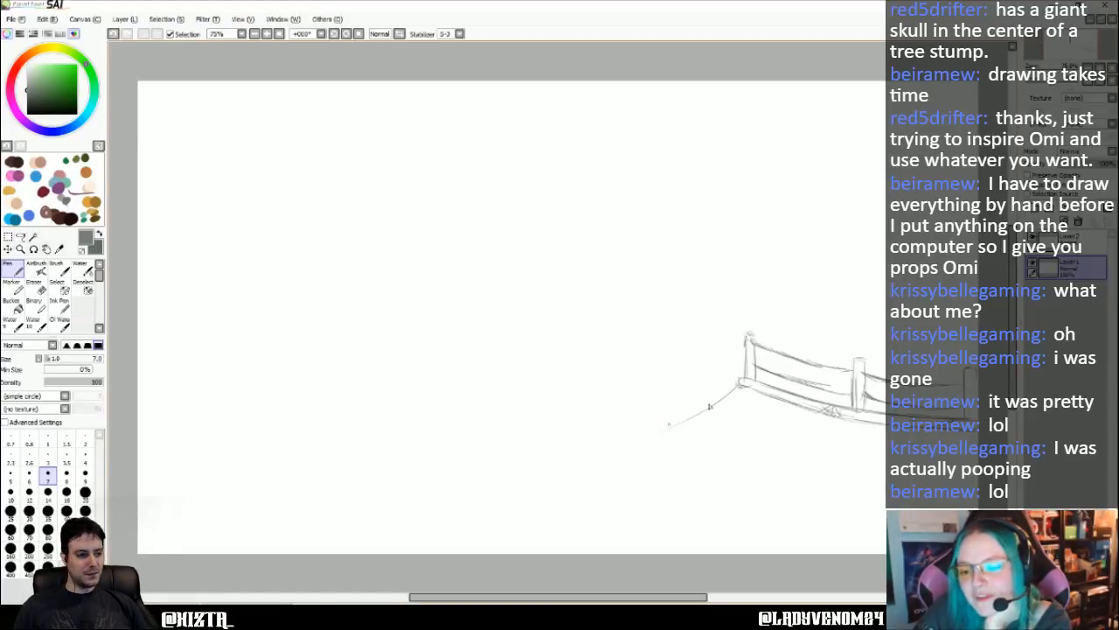
{"action": "mouse_move", "coordinate": [740, 386]}
{"action": "left_mouse_down"}
{"action": "mouse_move", "coordinate": [709, 417]}
{"action": "mouse_move", "coordinate": [721, 401]}
{"action": "mouse_move", "coordinate": [610, 452]}
{"action": "left_mouse_up"}
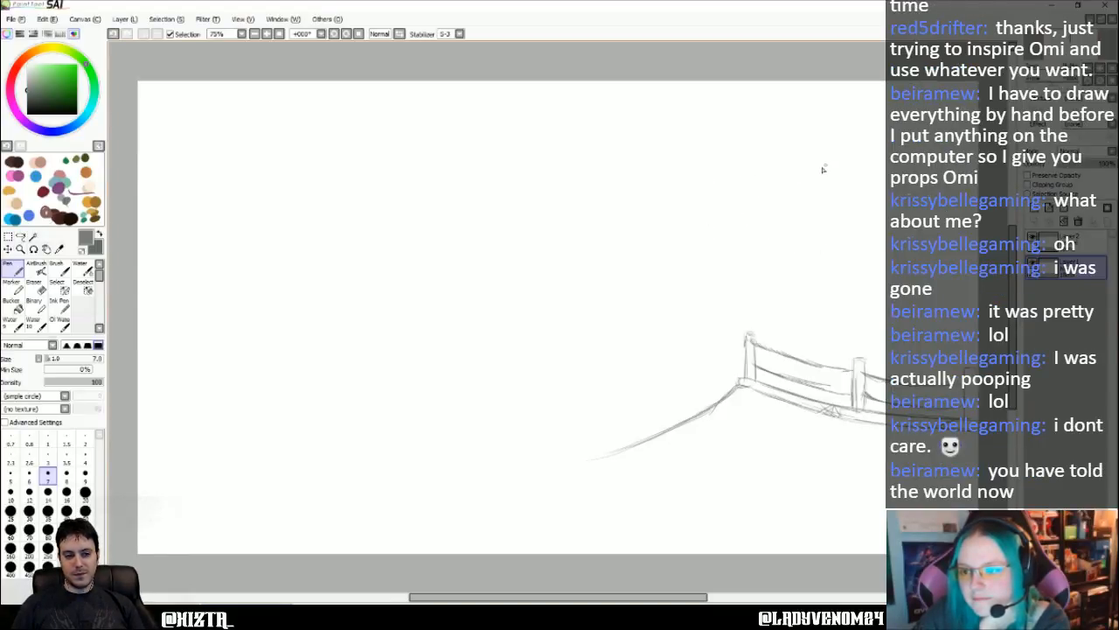
- Sketch a wide conical roof outline above the railing, with a curved lower rim and rough strokes at its peak
{"action": "mouse_move", "coordinate": [826, 167]}
{"action": "left_mouse_down"}
{"action": "mouse_move", "coordinate": [766, 192]}
{"action": "mouse_move", "coordinate": [778, 185]}
{"action": "left_mouse_up"}
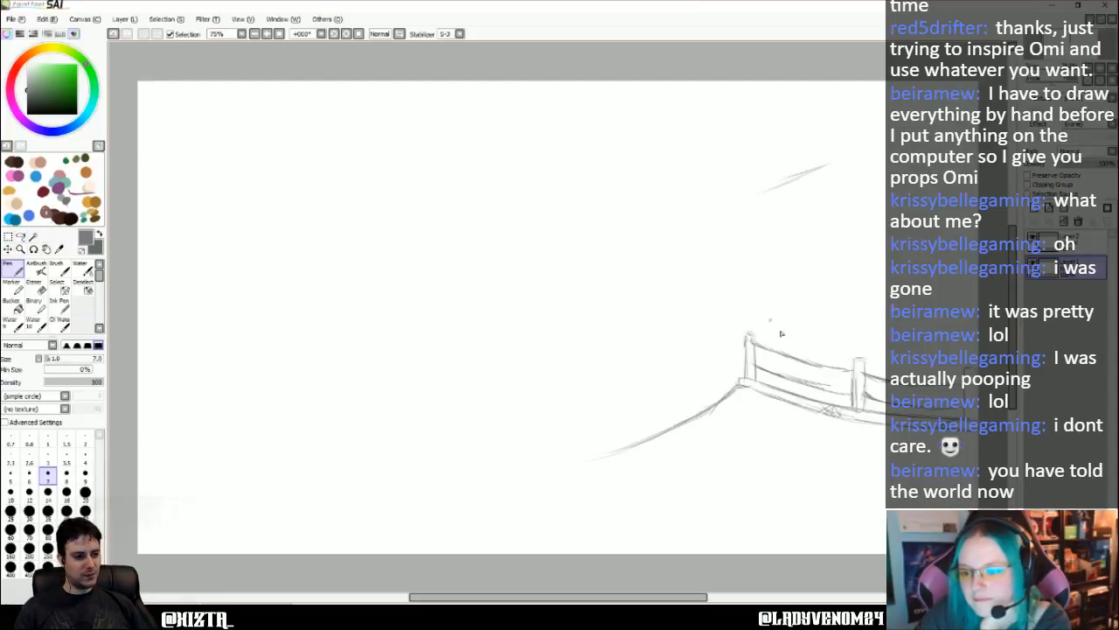
{"action": "left_click_drag", "start_coordinate": [745, 248], "coordinate": [837, 284]}
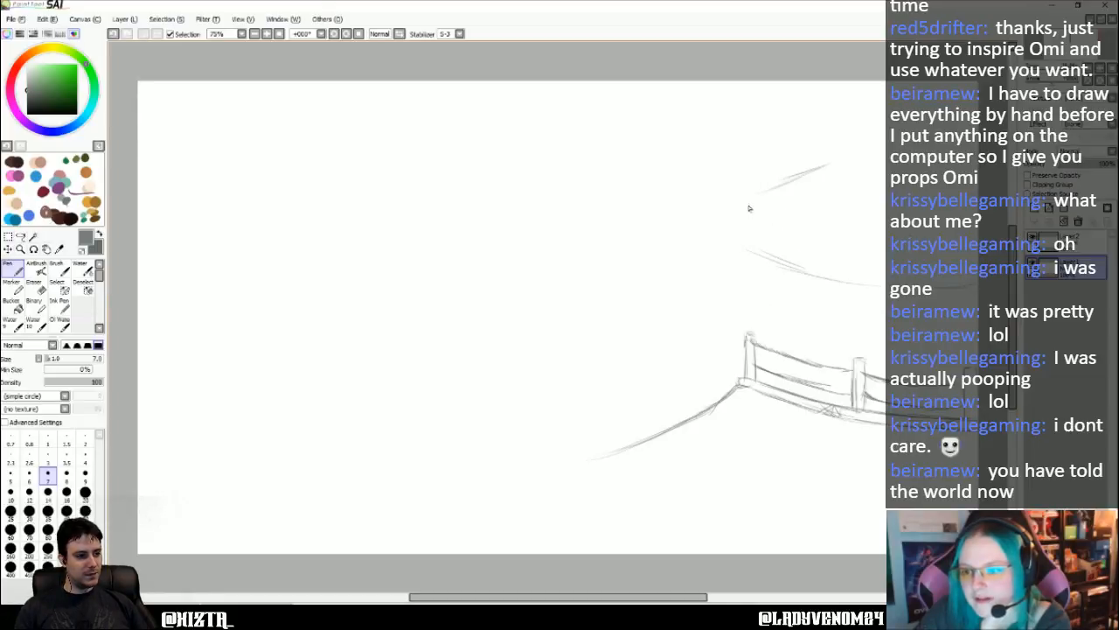
{"action": "mouse_move", "coordinate": [775, 188]}
{"action": "left_mouse_down"}
{"action": "mouse_move", "coordinate": [714, 210]}
{"action": "mouse_move", "coordinate": [732, 235]}
{"action": "mouse_move", "coordinate": [715, 235]}
{"action": "mouse_move", "coordinate": [737, 253]}
{"action": "mouse_move", "coordinate": [710, 229]}
{"action": "mouse_move", "coordinate": [719, 208]}
{"action": "mouse_move", "coordinate": [742, 249]}
{"action": "left_mouse_up"}
{"action": "left_click_drag", "start_coordinate": [825, 166], "coordinate": [908, 172]}
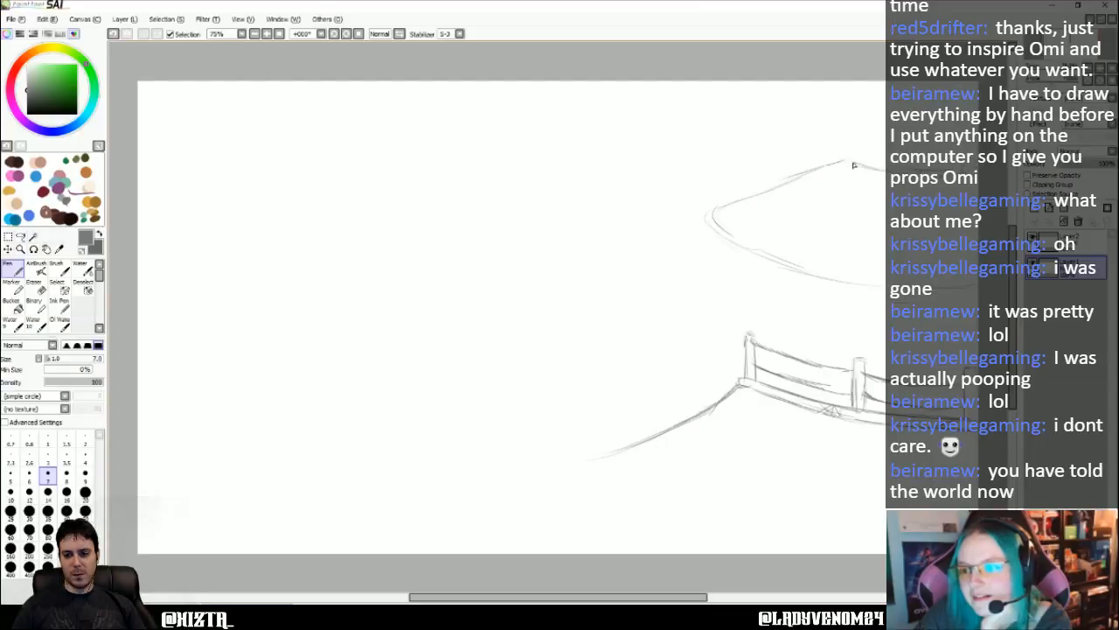
{"action": "mouse_move", "coordinate": [795, 178]}
{"action": "left_mouse_down"}
{"action": "mouse_move", "coordinate": [708, 217]}
{"action": "mouse_move", "coordinate": [785, 266]}
{"action": "mouse_move", "coordinate": [873, 276]}
{"action": "left_mouse_up"}
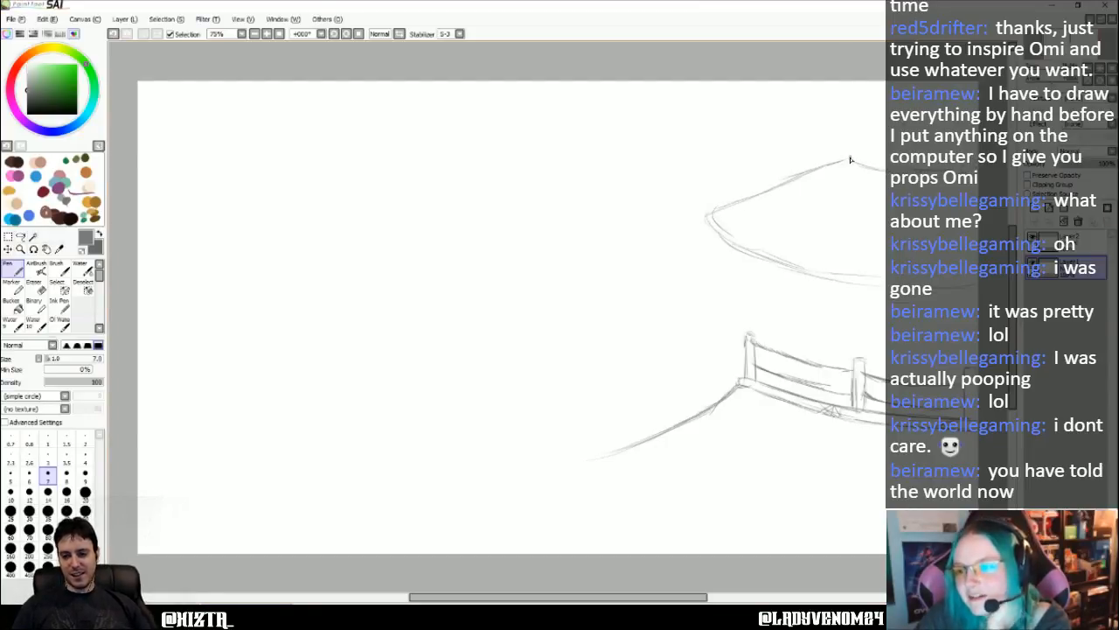
{"action": "mouse_move", "coordinate": [846, 159]}
{"action": "left_mouse_down"}
{"action": "mouse_move", "coordinate": [845, 148]}
{"action": "mouse_move", "coordinate": [875, 172]}
{"action": "left_mouse_up"}
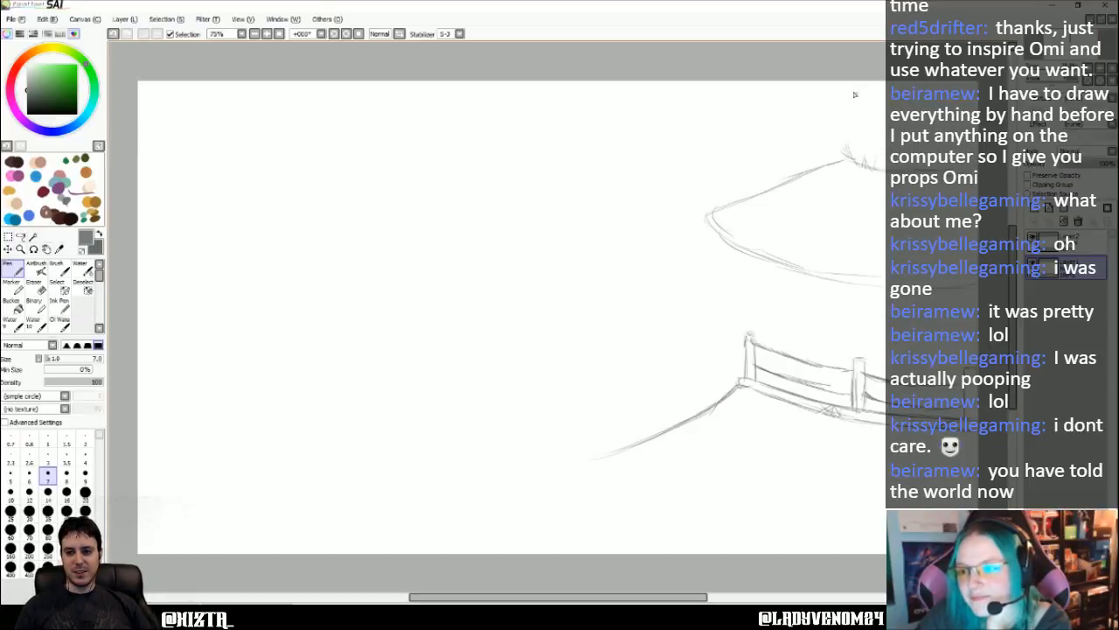
- Sketch the left edge of a tree trunk rising from the roof's peak to the canvas's upper edge
{"action": "left_click_drag", "start_coordinate": [846, 84], "coordinate": [849, 114]}
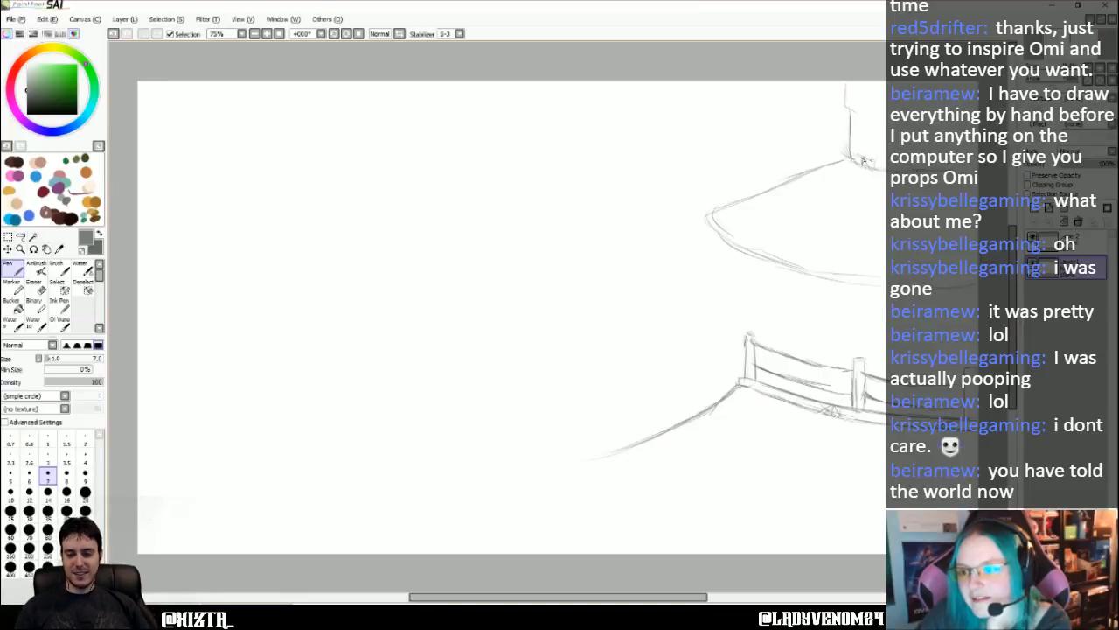
{"action": "left_click_drag", "start_coordinate": [866, 161], "coordinate": [881, 166]}
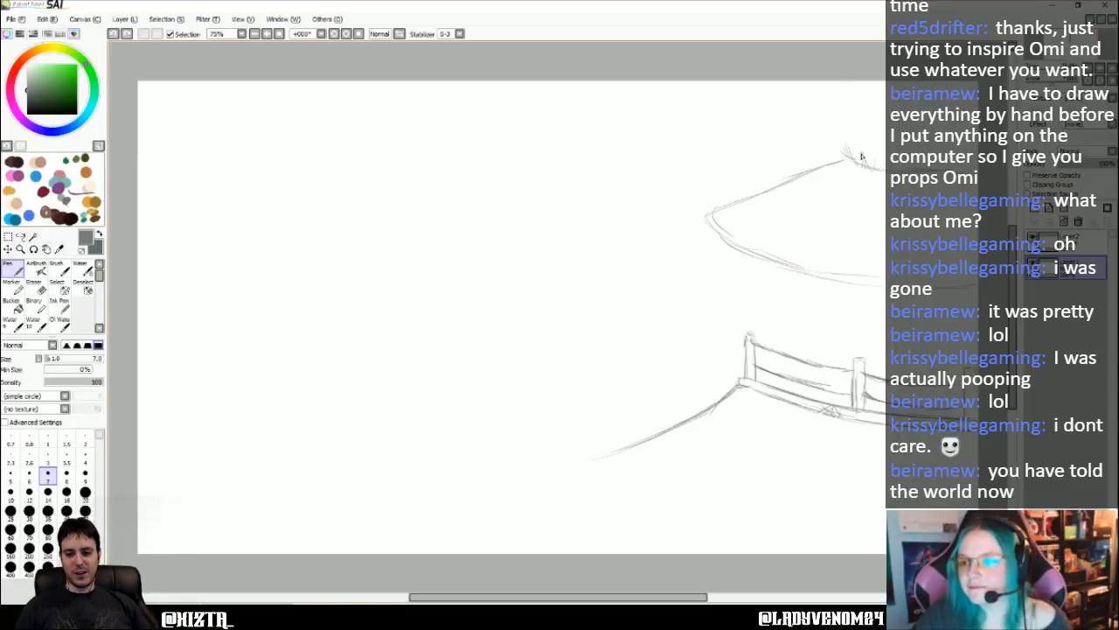
{"action": "mouse_move", "coordinate": [864, 127]}
{"action": "left_mouse_down"}
{"action": "mouse_move", "coordinate": [865, 162]}
{"action": "mouse_move", "coordinate": [861, 84]}
{"action": "left_mouse_up"}
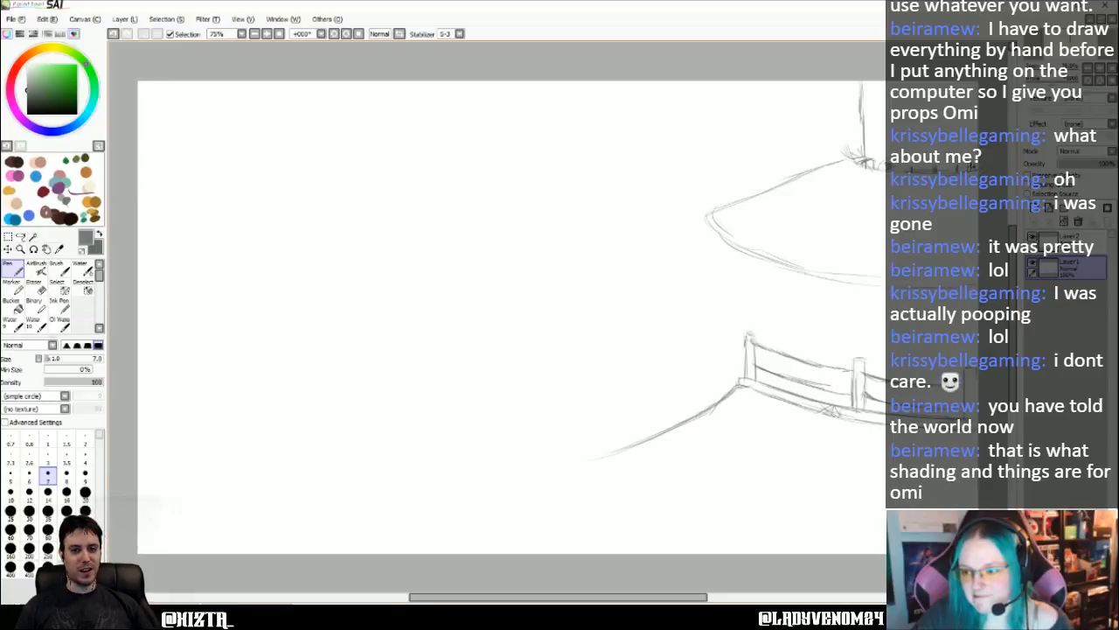
- Detail the roof with thatch strokes and a diagonal pole with cross ties, and add vertical bark lines to the trunk
{"action": "mouse_move", "coordinate": [850, 160]}
{"action": "left_mouse_down"}
{"action": "mouse_move", "coordinate": [825, 157]}
{"action": "mouse_move", "coordinate": [794, 179]}
{"action": "left_mouse_up"}
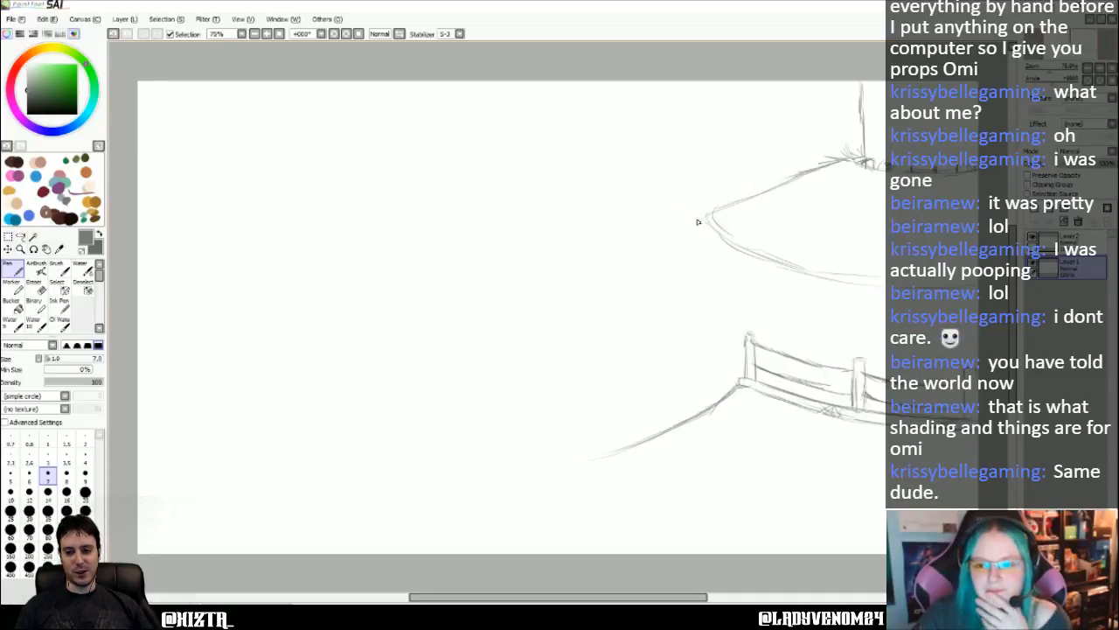
{"action": "left_click_drag", "start_coordinate": [714, 212], "coordinate": [699, 215]}
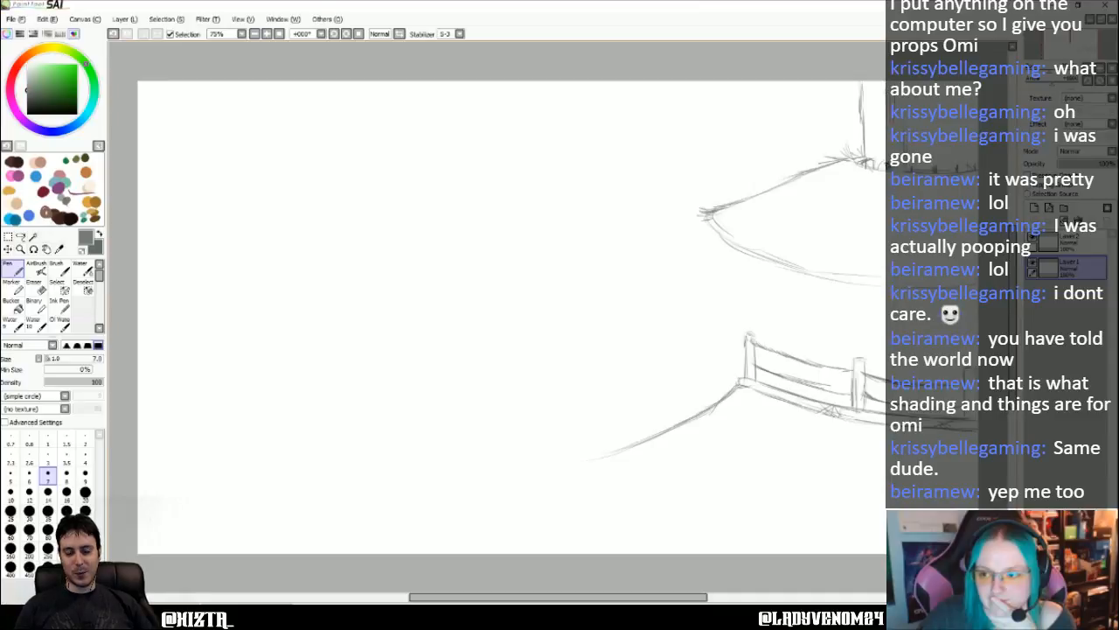
{"action": "left_click_drag", "start_coordinate": [883, 175], "coordinate": [872, 99]}
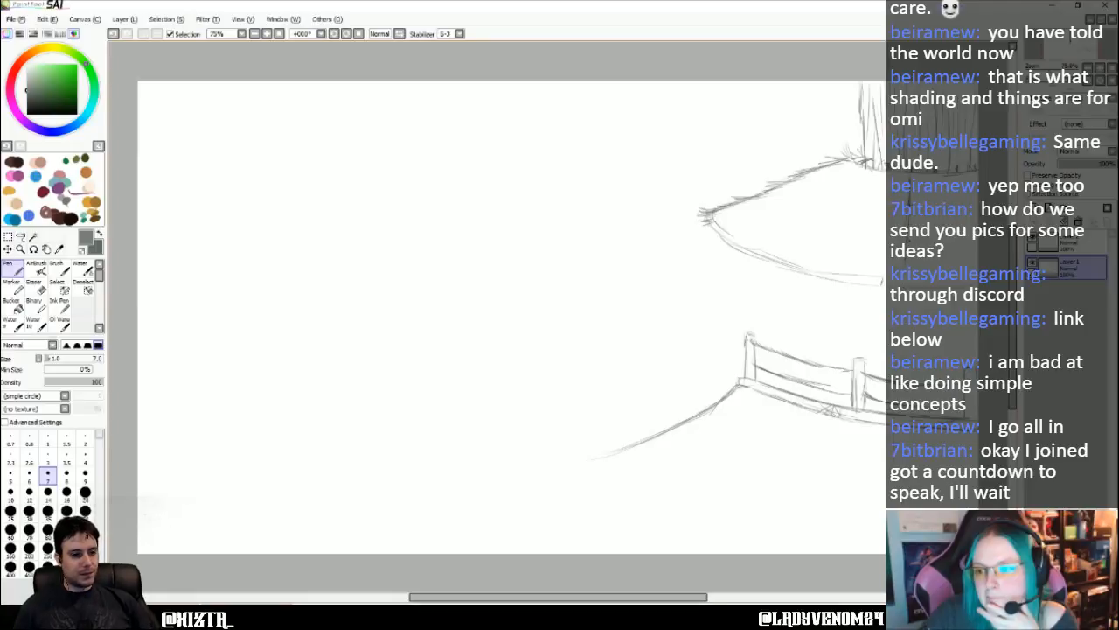
{"action": "mouse_move", "coordinate": [852, 172]}
{"action": "left_mouse_down"}
{"action": "mouse_move", "coordinate": [758, 239]}
{"action": "mouse_move", "coordinate": [802, 210]}
{"action": "left_mouse_up"}
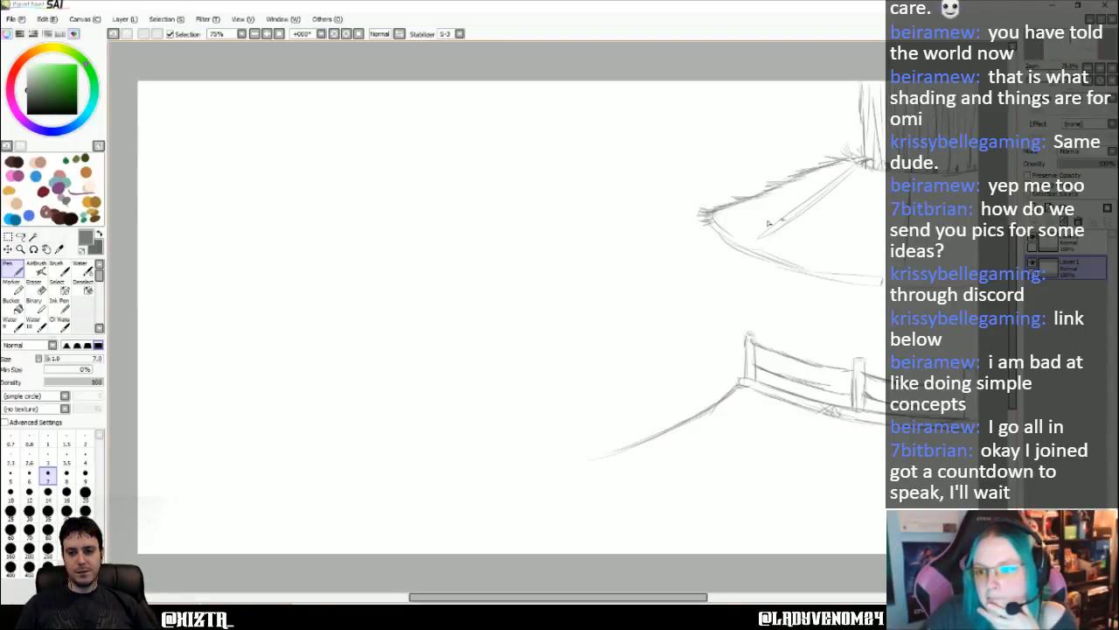
{"action": "left_click_drag", "start_coordinate": [806, 195], "coordinate": [821, 208]}
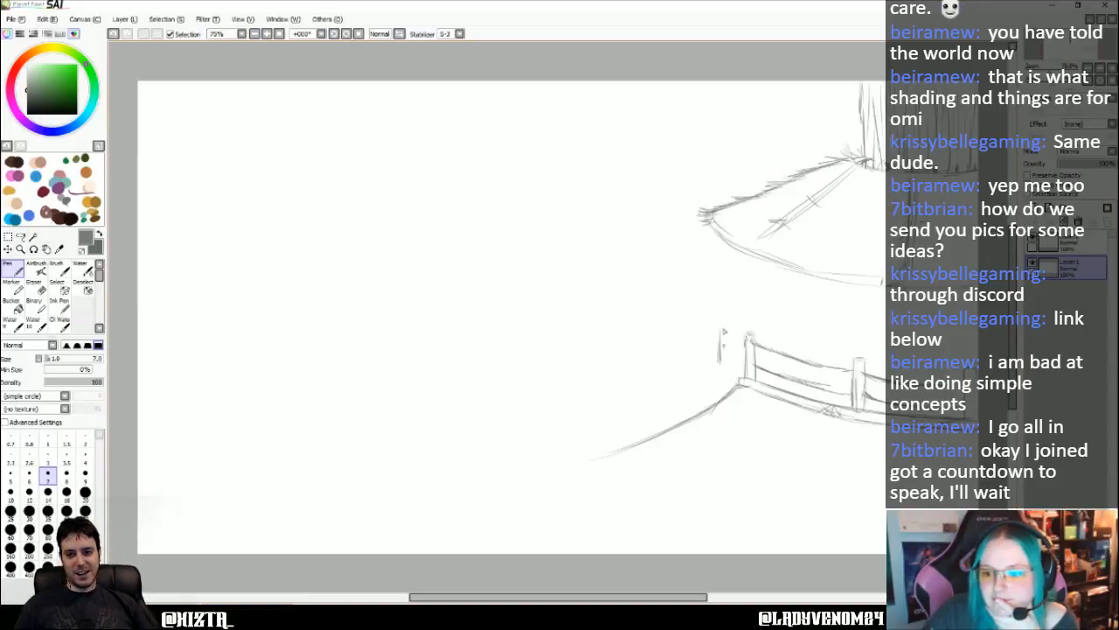
- Sketch a short two-post railing left of the platform and a second curve alongside the descending one
{"action": "left_click_drag", "start_coordinate": [720, 326], "coordinate": [715, 359]}
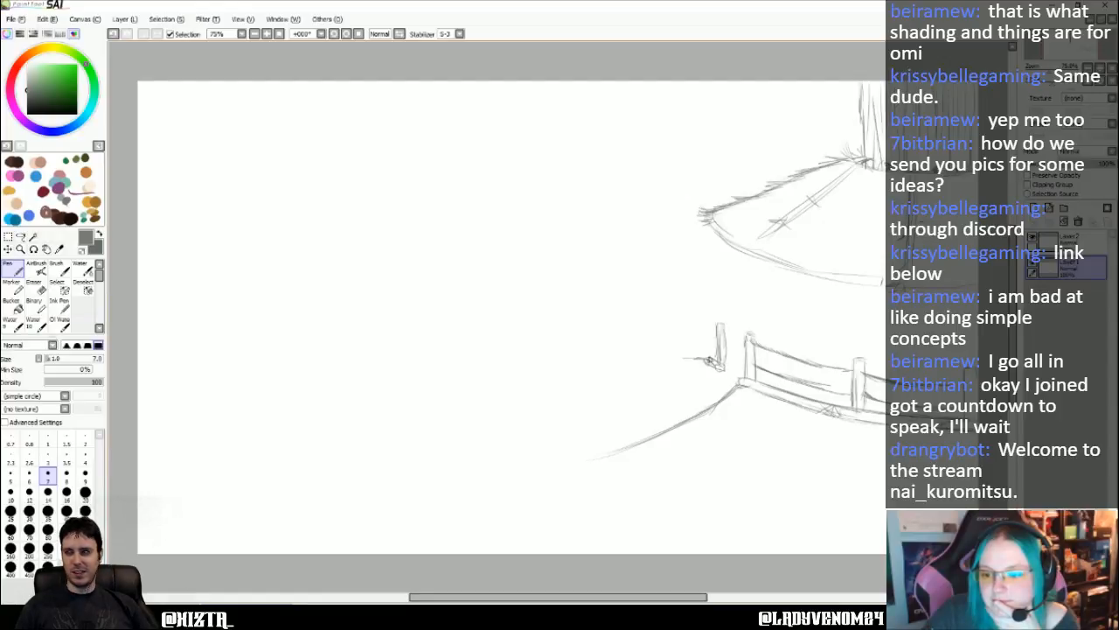
{"action": "mouse_move", "coordinate": [712, 360]}
{"action": "left_mouse_down"}
{"action": "mouse_move", "coordinate": [675, 360]}
{"action": "mouse_move", "coordinate": [699, 334]}
{"action": "mouse_move", "coordinate": [695, 357]}
{"action": "mouse_move", "coordinate": [716, 335]}
{"action": "mouse_move", "coordinate": [721, 352]}
{"action": "left_mouse_up"}
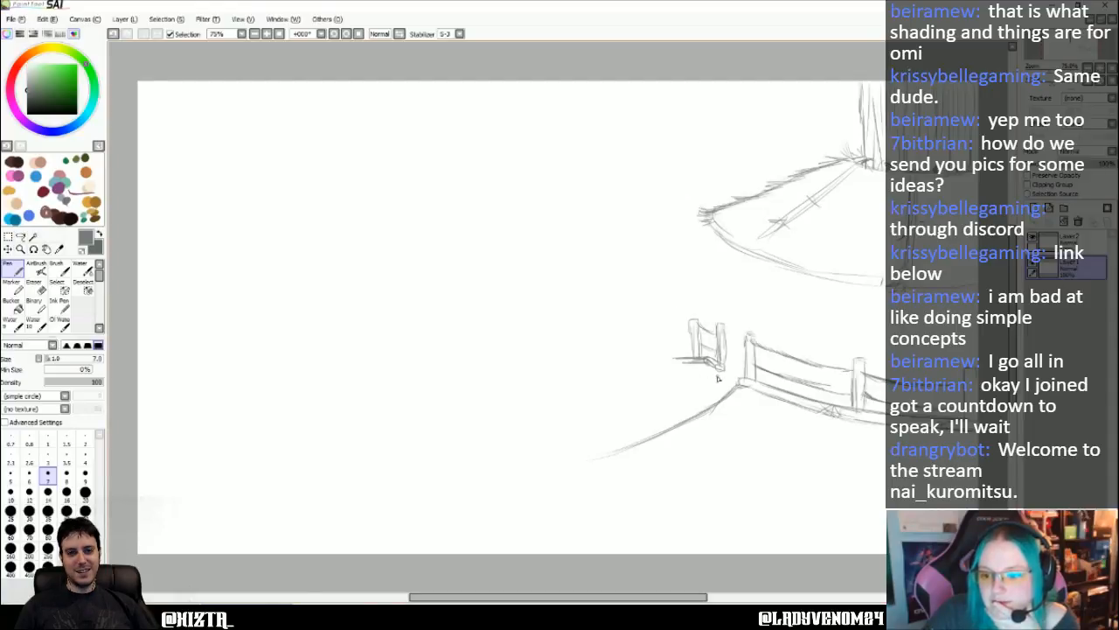
{"action": "mouse_move", "coordinate": [723, 374]}
{"action": "left_mouse_down"}
{"action": "mouse_move", "coordinate": [664, 410]}
{"action": "mouse_move", "coordinate": [672, 423]}
{"action": "left_mouse_up"}
{"action": "left_click_drag", "start_coordinate": [726, 397], "coordinate": [698, 414]}
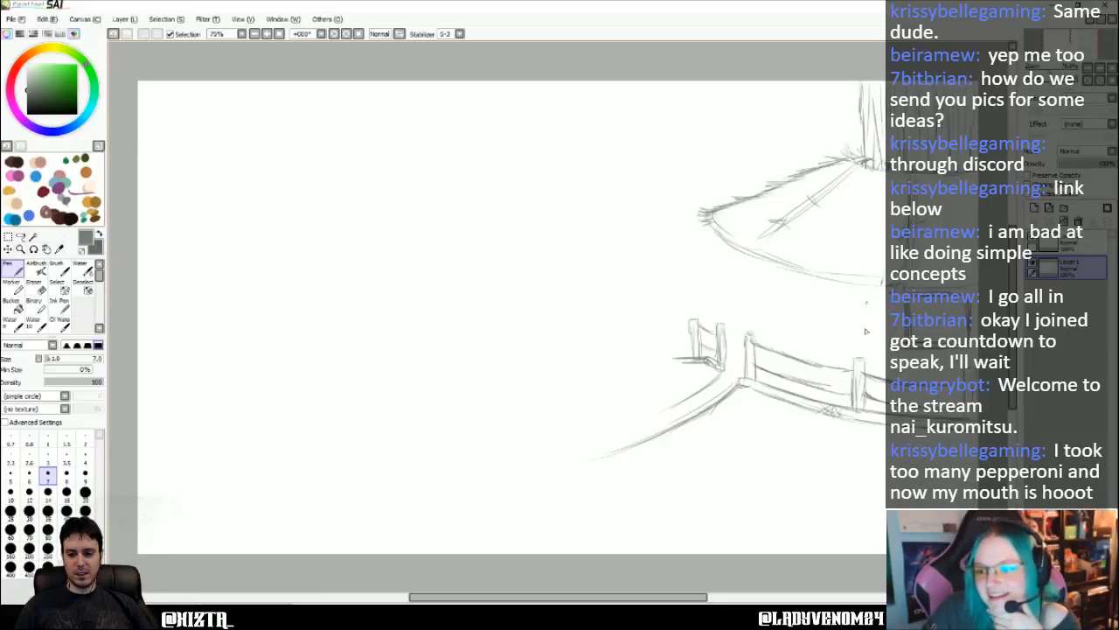
- Draw the hut wall beneath the roof with a front support post, a left edge and a curved base behind the railing
{"action": "mouse_move", "coordinate": [861, 285]}
{"action": "left_mouse_down"}
{"action": "mouse_move", "coordinate": [861, 367]}
{"action": "mouse_move", "coordinate": [864, 283]}
{"action": "mouse_move", "coordinate": [849, 354]}
{"action": "mouse_move", "coordinate": [855, 313]}
{"action": "mouse_move", "coordinate": [865, 368]}
{"action": "mouse_move", "coordinate": [857, 329]}
{"action": "mouse_move", "coordinate": [852, 352]}
{"action": "mouse_move", "coordinate": [856, 301]}
{"action": "mouse_move", "coordinate": [852, 355]}
{"action": "left_mouse_up"}
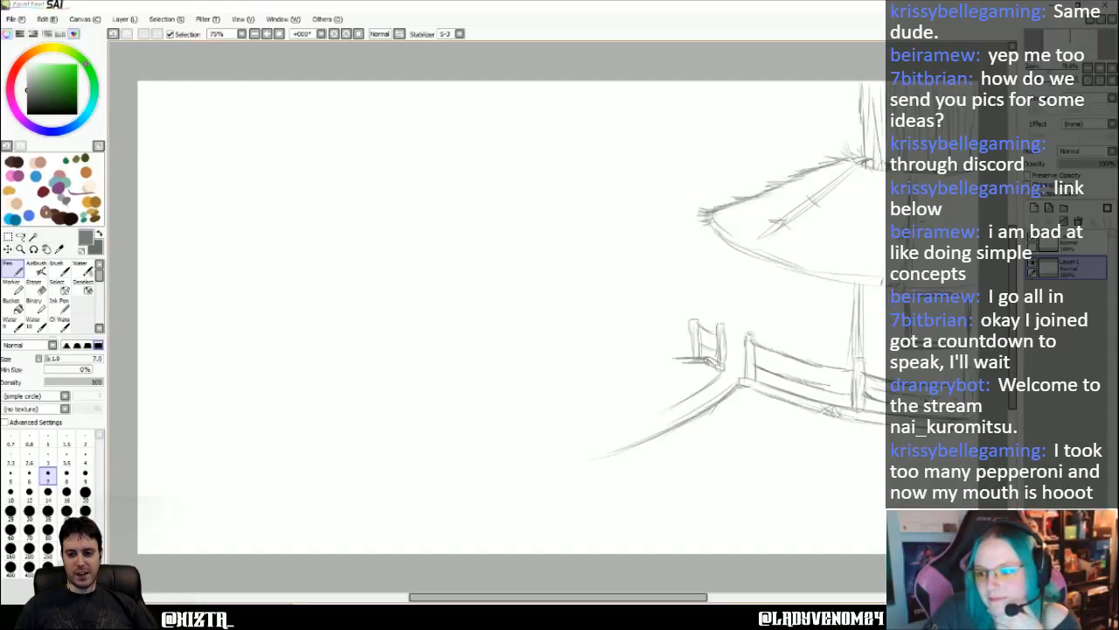
{"action": "left_click_drag", "start_coordinate": [741, 253], "coordinate": [739, 316]}
{"action": "mouse_move", "coordinate": [740, 276]}
{"action": "left_mouse_down"}
{"action": "mouse_move", "coordinate": [739, 342]}
{"action": "mouse_move", "coordinate": [834, 386]}
{"action": "left_mouse_up"}
{"action": "mouse_move", "coordinate": [738, 340]}
{"action": "left_mouse_down"}
{"action": "mouse_move", "coordinate": [847, 365]}
{"action": "mouse_move", "coordinate": [850, 390]}
{"action": "left_mouse_up"}
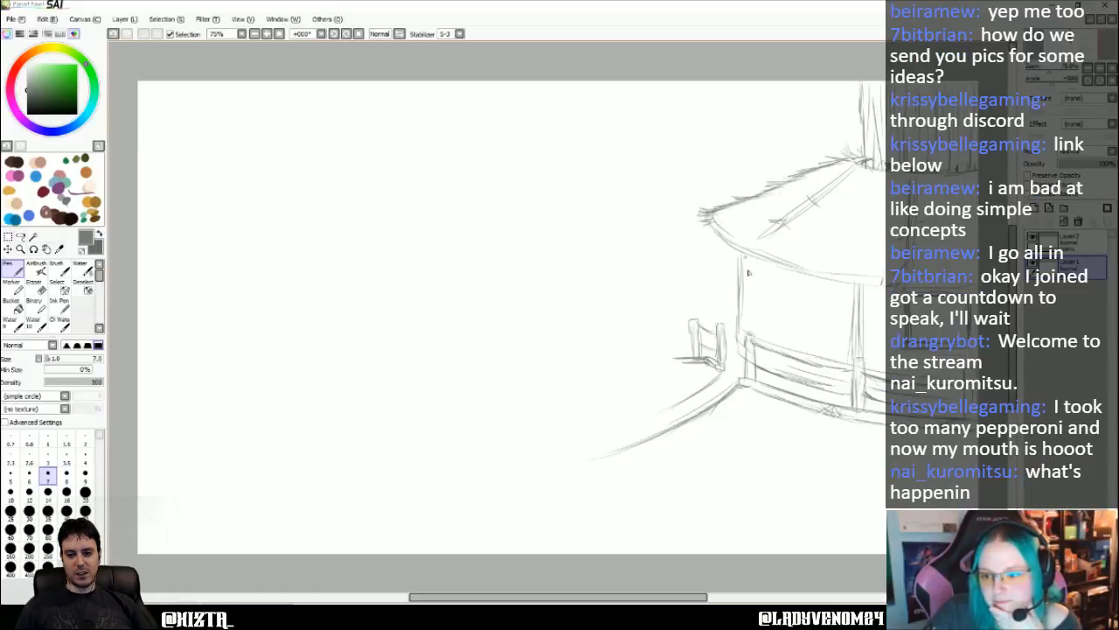
- Add slanted lines across the hut wall and sketch a second railing section behind the short left one
{"action": "left_click_drag", "start_coordinate": [750, 263], "coordinate": [783, 336]}
{"action": "left_click_drag", "start_coordinate": [796, 276], "coordinate": [832, 349]}
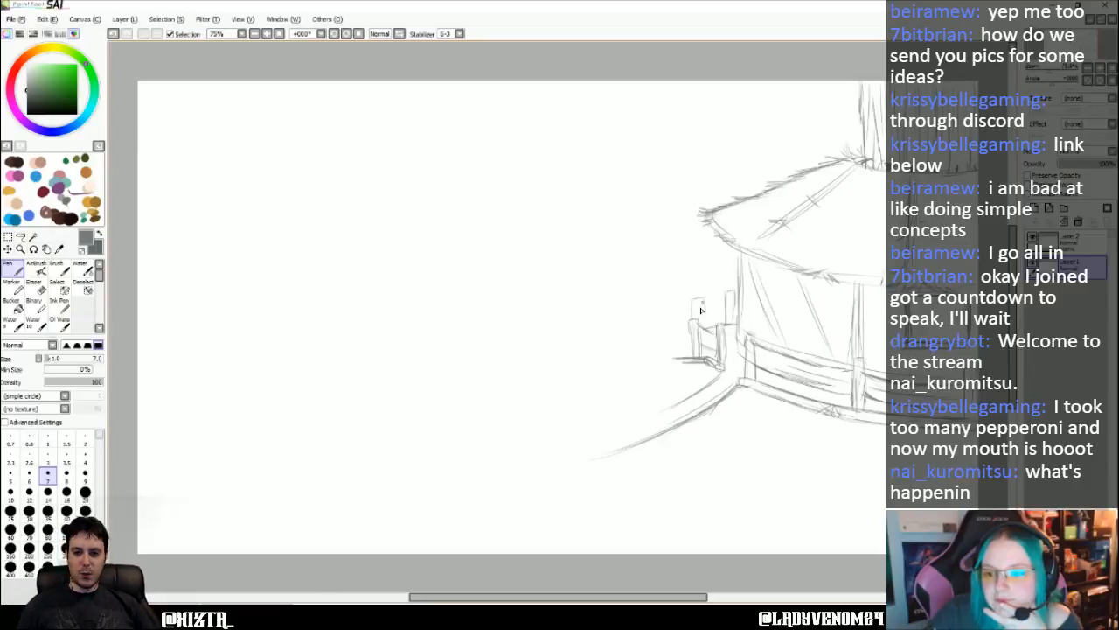
{"action": "mouse_move", "coordinate": [726, 302]}
{"action": "left_mouse_down"}
{"action": "mouse_move", "coordinate": [702, 304]}
{"action": "mouse_move", "coordinate": [701, 317]}
{"action": "left_mouse_up"}
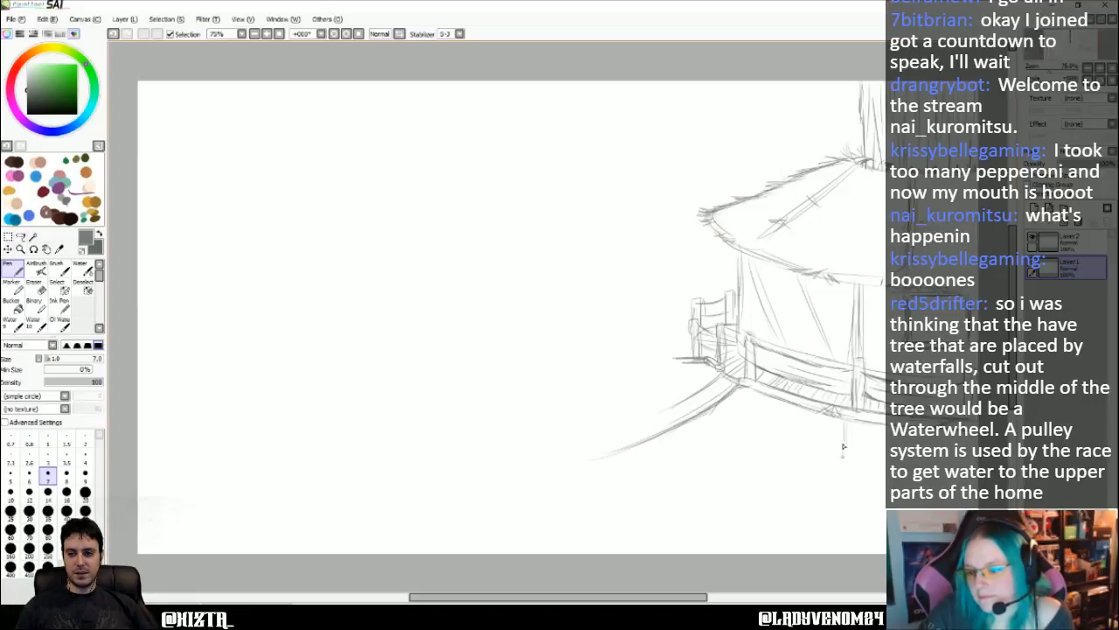
{"action": "left_click_drag", "start_coordinate": [840, 470], "coordinate": [831, 487]}
{"action": "left_click_drag", "start_coordinate": [845, 421], "coordinate": [837, 509]}
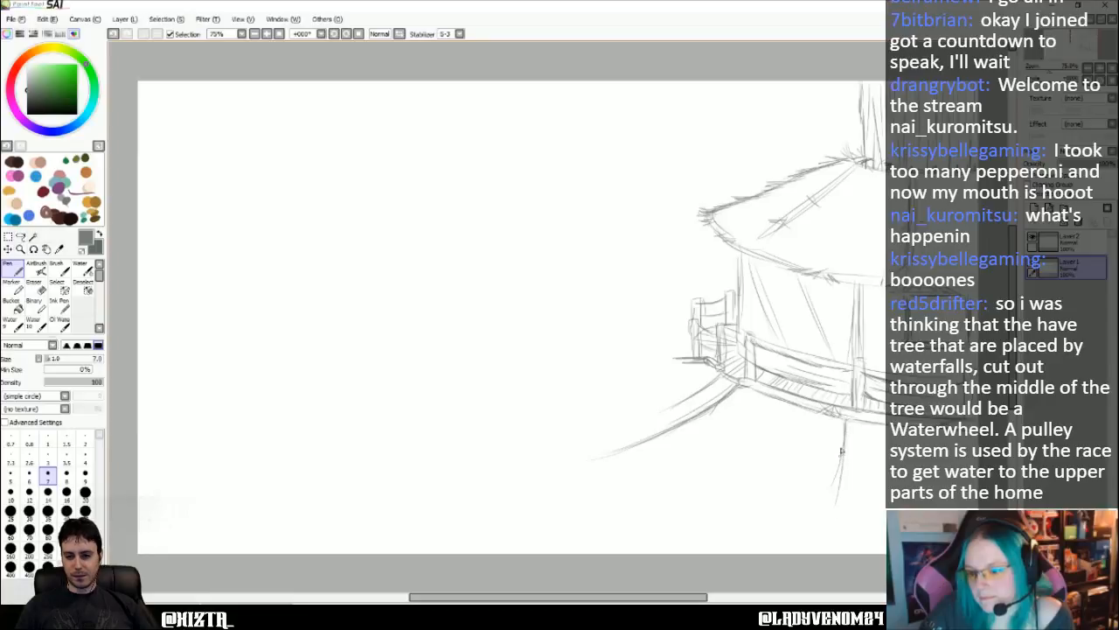
{"action": "left_click_drag", "start_coordinate": [843, 456], "coordinate": [841, 536]}
{"action": "left_click_drag", "start_coordinate": [844, 492], "coordinate": [844, 553]}
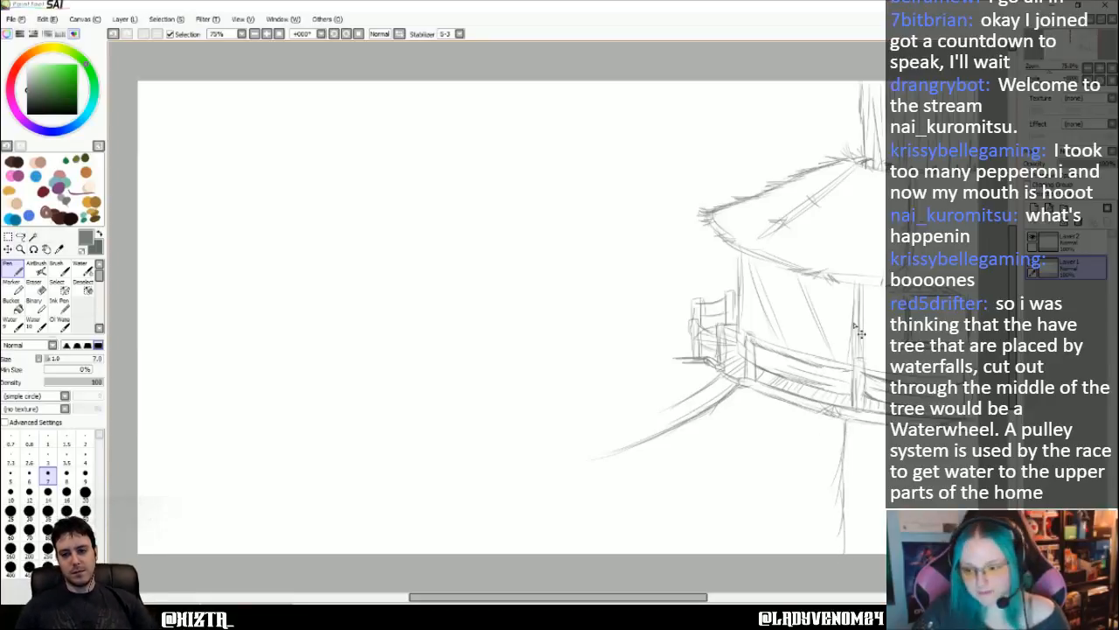
{"action": "key", "text": "ctrl+z"}
{"action": "key", "text": "ctrl+z"}
{"action": "key", "text": "ctrl+z"}
{"action": "key", "text": "ctrl+z"}
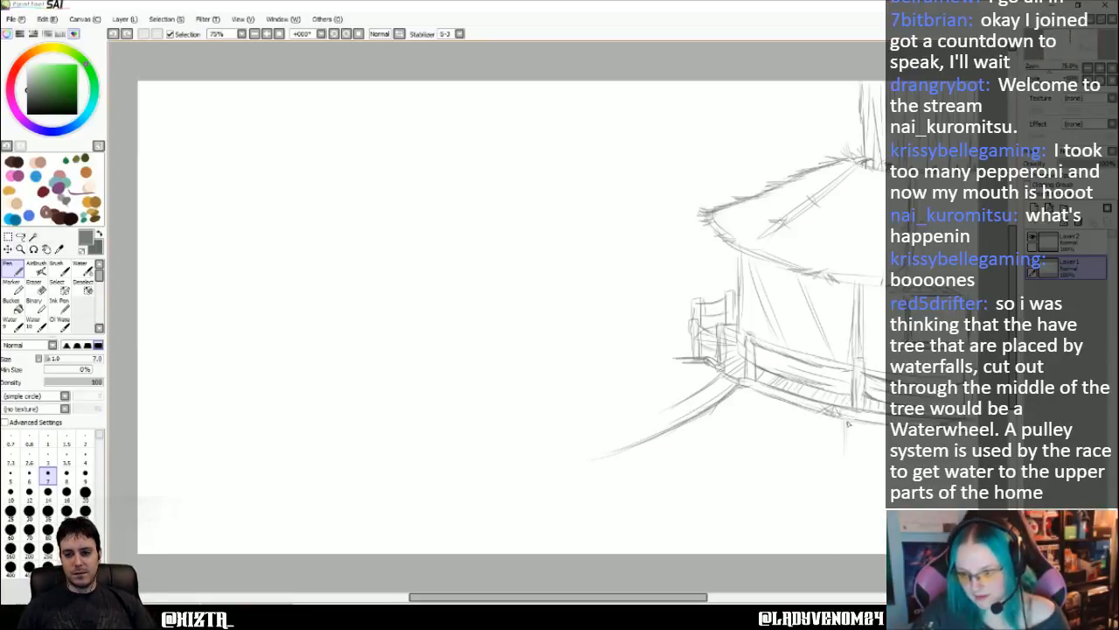
- Draw the lower trunk's left edge as one near-vertical line from the platform's underside to the canvas's lower edge
{"action": "left_click_drag", "start_coordinate": [846, 421], "coordinate": [846, 553]}
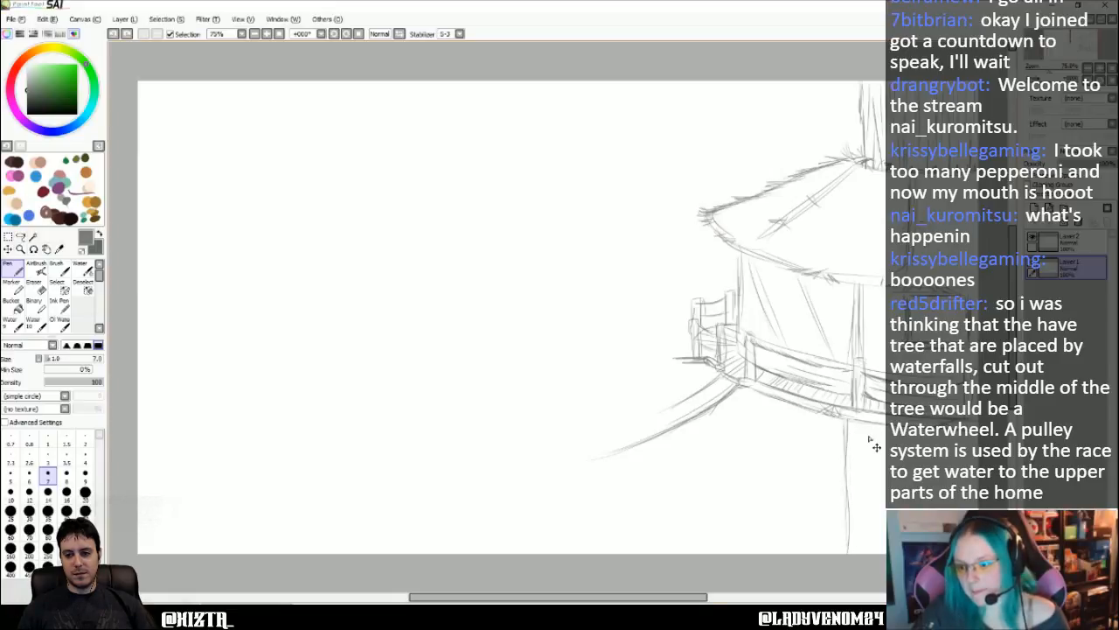
- Undo the lower trunk's left edge and redraw it slightly farther right beneath the platform, adding vertical bark lines inside the trunk
{"action": "key", "text": "ctrl+z"}
{"action": "key", "text": "ctrl+z"}
{"action": "key", "text": "ctrl+z"}
{"action": "key", "text": "ctrl+z"}
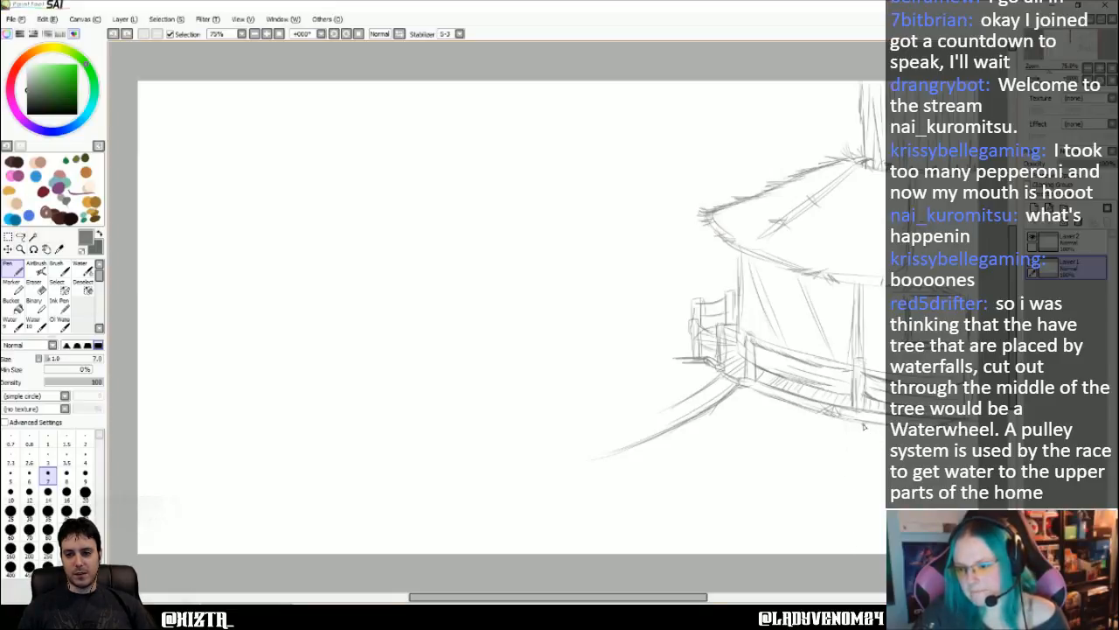
{"action": "mouse_move", "coordinate": [861, 425]}
{"action": "left_mouse_down"}
{"action": "mouse_move", "coordinate": [855, 493]}
{"action": "mouse_move", "coordinate": [855, 427]}
{"action": "mouse_move", "coordinate": [856, 546]}
{"action": "left_mouse_up"}
{"action": "left_click_drag", "start_coordinate": [857, 460], "coordinate": [859, 553]}
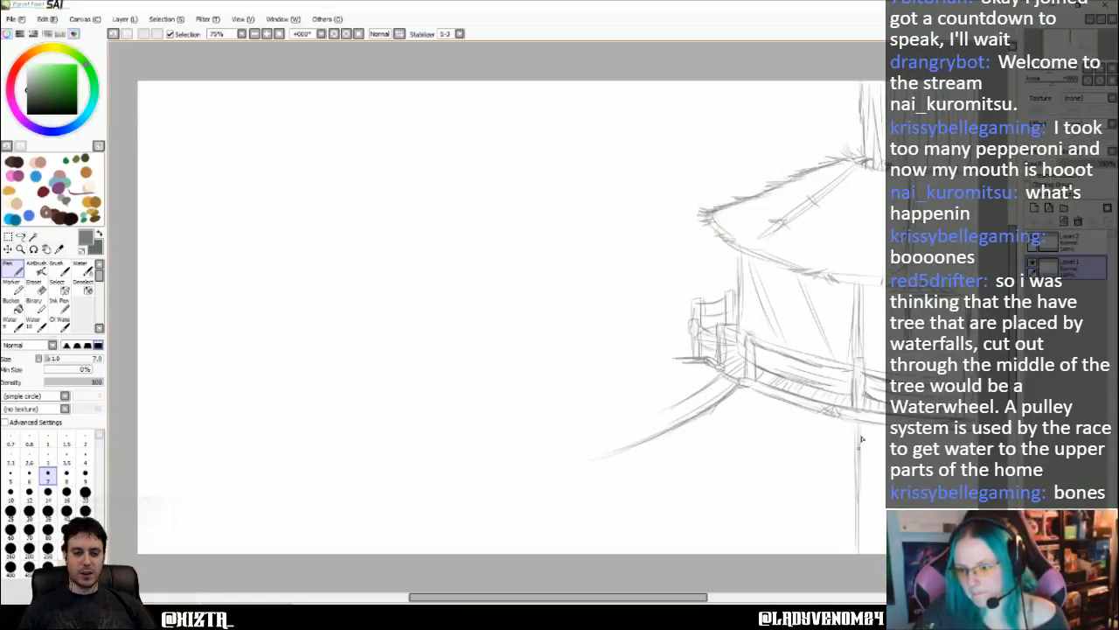
{"action": "left_click_drag", "start_coordinate": [883, 461], "coordinate": [880, 551]}
{"action": "left_click_drag", "start_coordinate": [872, 426], "coordinate": [875, 526]}
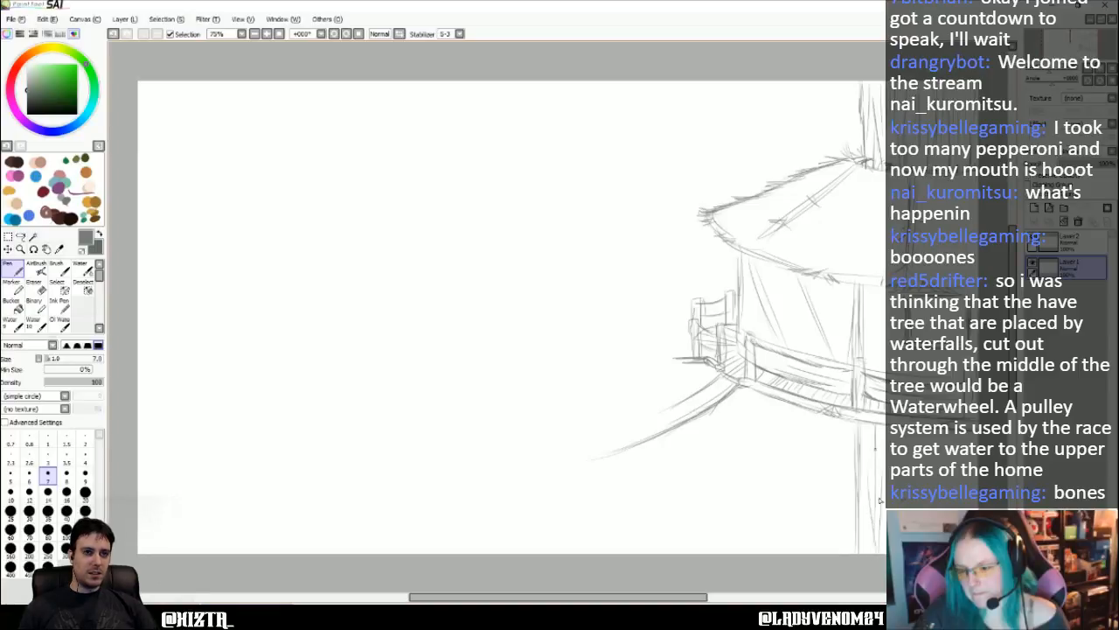
{"action": "left_click_drag", "start_coordinate": [876, 439], "coordinate": [878, 490]}
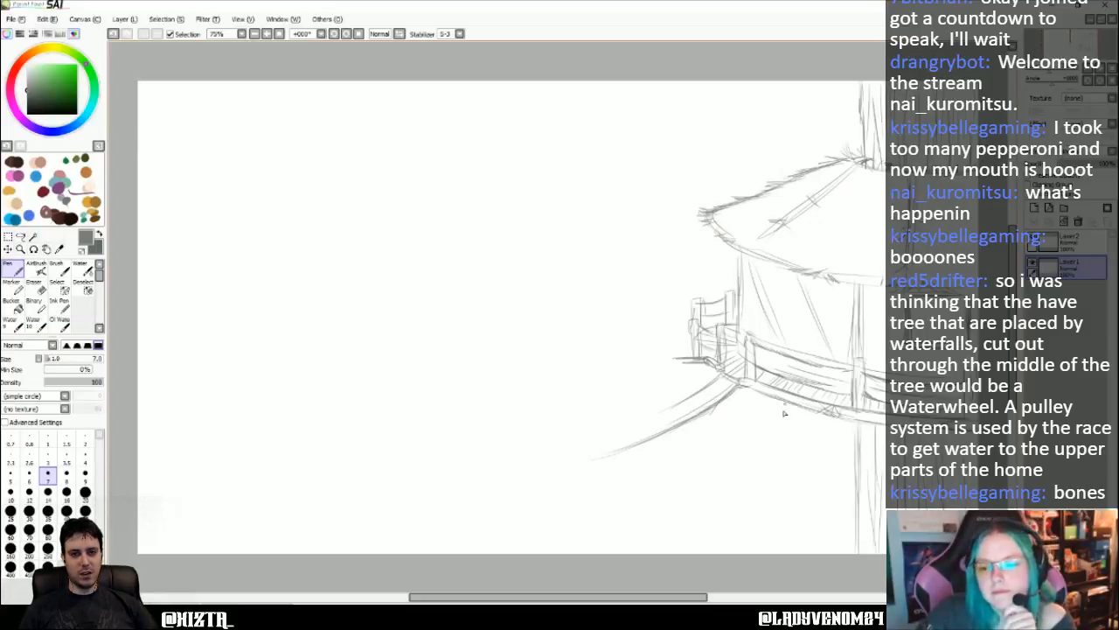
- Sketch a curved diagonal brace from the platform's underside down to the trunk, then darken it with a size 12 pen
{"action": "left_click_drag", "start_coordinate": [808, 410], "coordinate": [867, 469]}
{"action": "left_click_drag", "start_coordinate": [824, 431], "coordinate": [866, 468]}
{"action": "left_click_drag", "start_coordinate": [813, 410], "coordinate": [866, 465]}
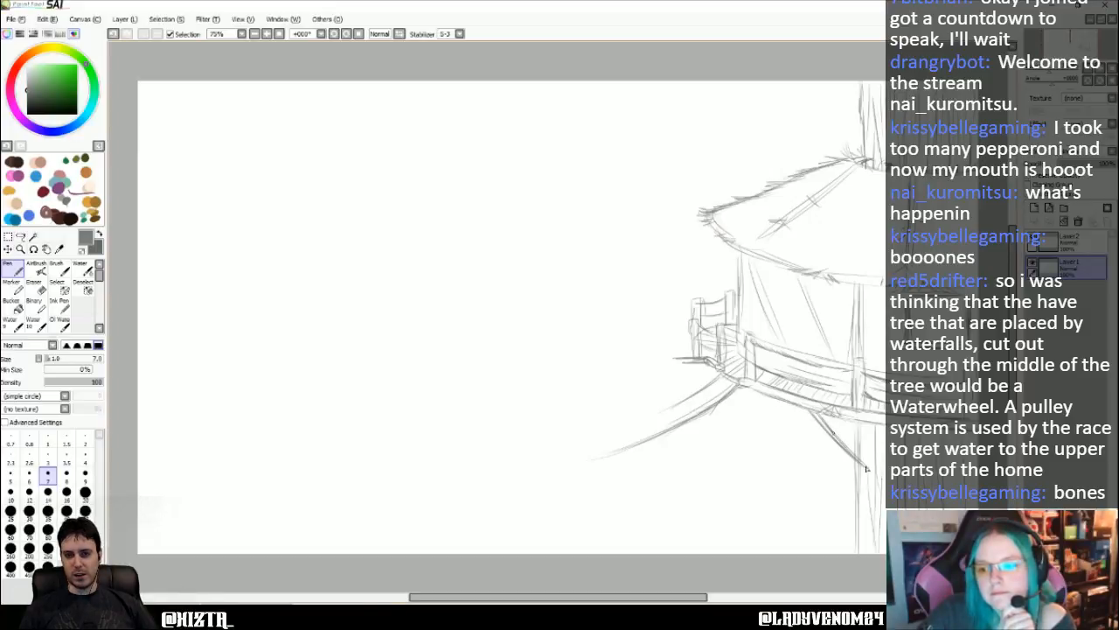
{"action": "mouse_move", "coordinate": [832, 432]}
{"action": "left_mouse_down"}
{"action": "mouse_move", "coordinate": [876, 472]}
{"action": "mouse_move", "coordinate": [873, 484]}
{"action": "left_mouse_up"}
{"action": "left_click_drag", "start_coordinate": [815, 416], "coordinate": [872, 479]}
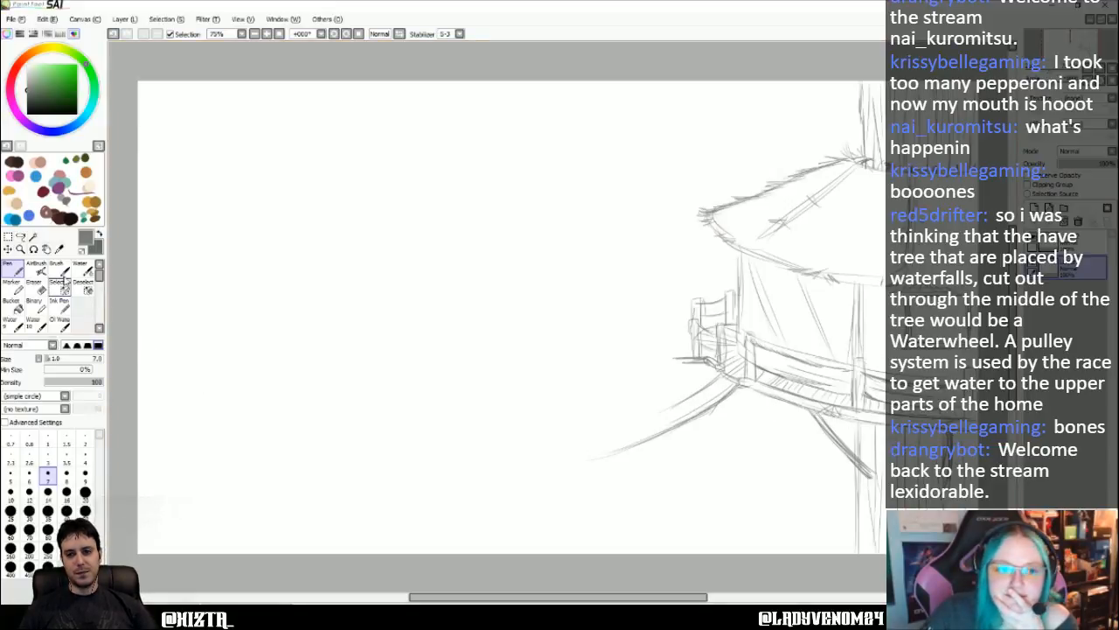
{"action": "left_click", "coordinate": [29, 491]}
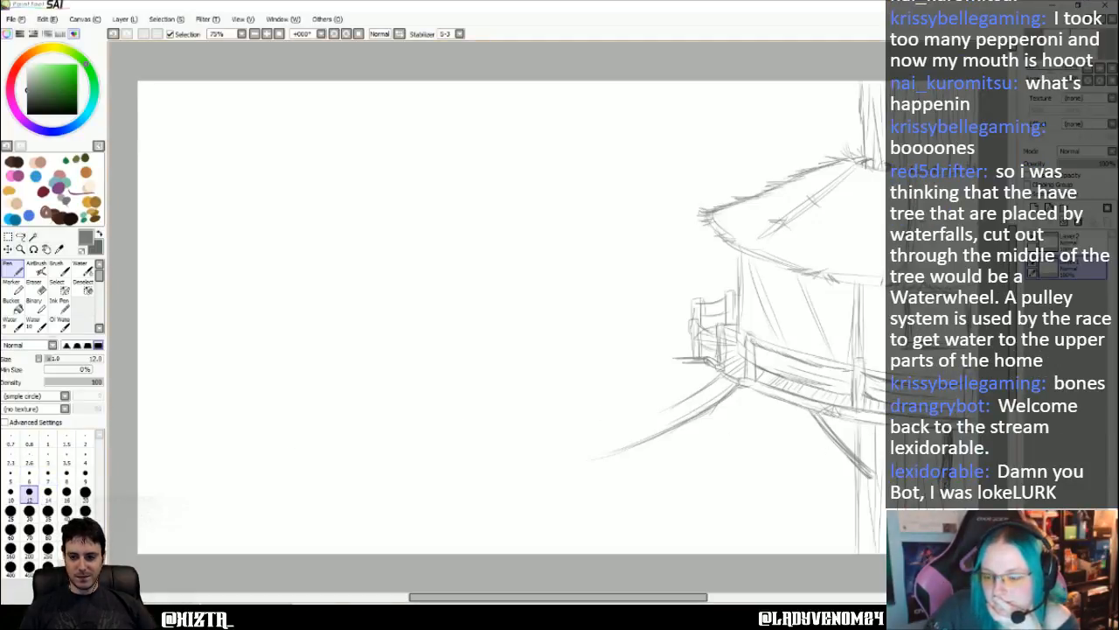
{"action": "left_click_drag", "start_coordinate": [810, 410], "coordinate": [864, 473]}
{"action": "mouse_move", "coordinate": [826, 429]}
{"action": "left_mouse_down"}
{"action": "mouse_move", "coordinate": [860, 473]}
{"action": "mouse_move", "coordinate": [859, 460]}
{"action": "left_mouse_up"}
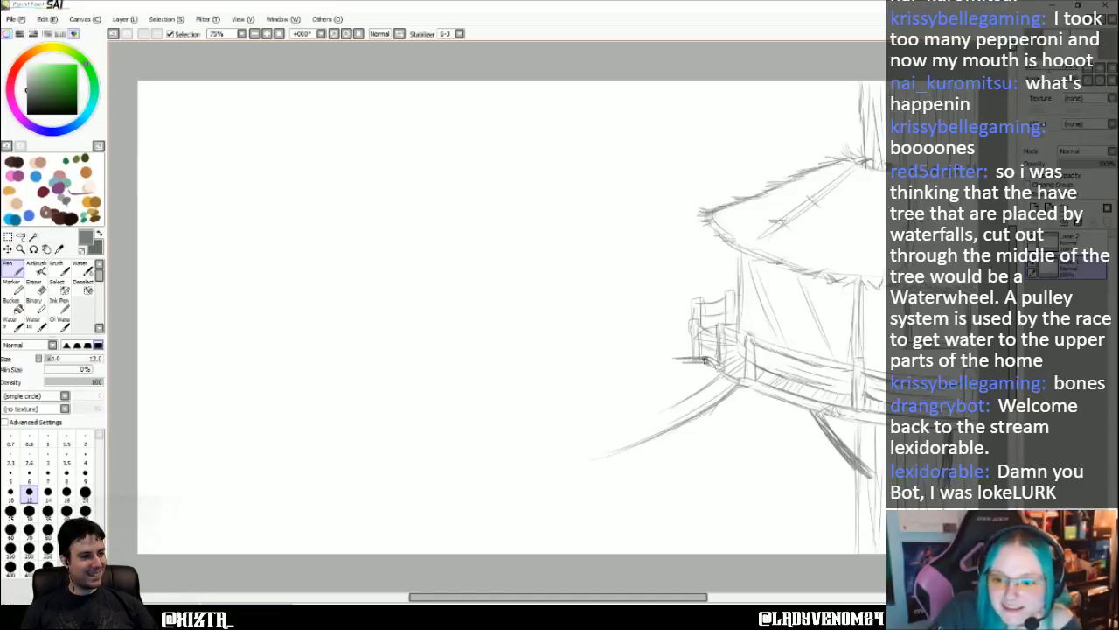
- Extend a straight double-line walkway left from the platform and sketch a two-section railing with posts and sagging rails on it
{"action": "left_click_drag", "start_coordinate": [704, 359], "coordinate": [505, 356]}
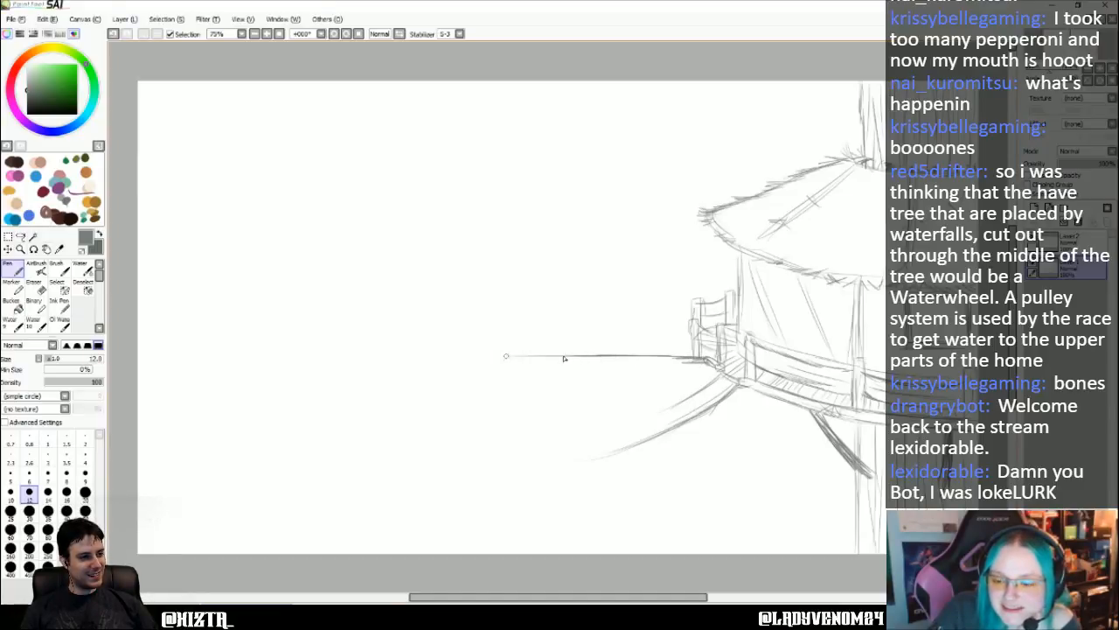
{"action": "left_click_drag", "start_coordinate": [704, 364], "coordinate": [489, 359]}
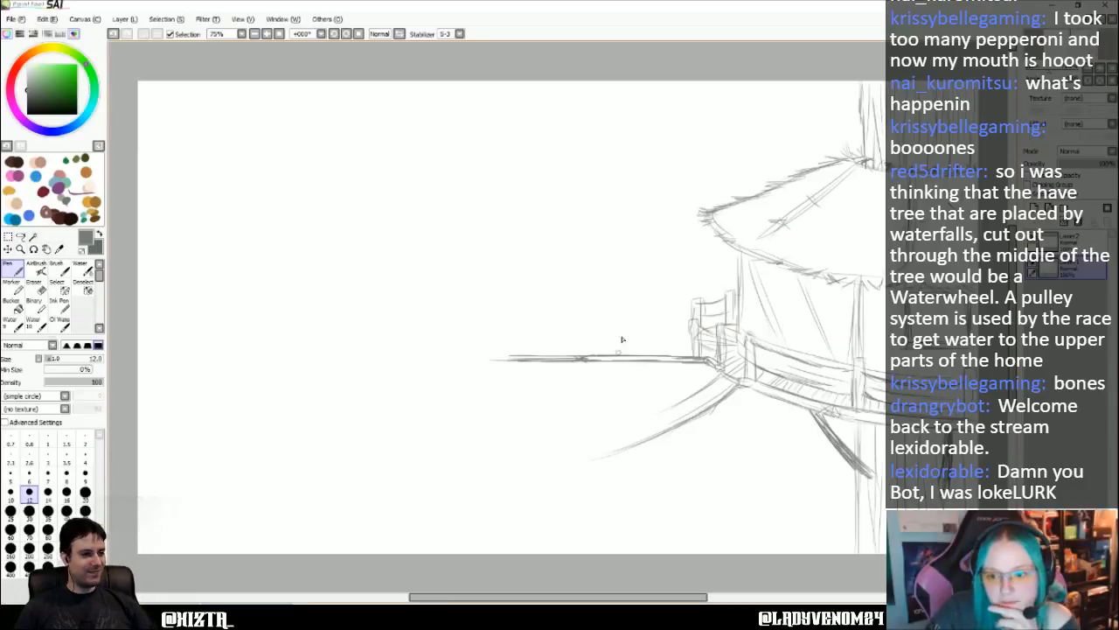
{"action": "mouse_move", "coordinate": [621, 330]}
{"action": "left_mouse_down"}
{"action": "mouse_move", "coordinate": [612, 360]}
{"action": "mouse_move", "coordinate": [617, 325]}
{"action": "mouse_move", "coordinate": [692, 328]}
{"action": "left_mouse_up"}
{"action": "key", "text": "ctrl+z"}
{"action": "left_click_drag", "start_coordinate": [623, 349], "coordinate": [690, 347]}
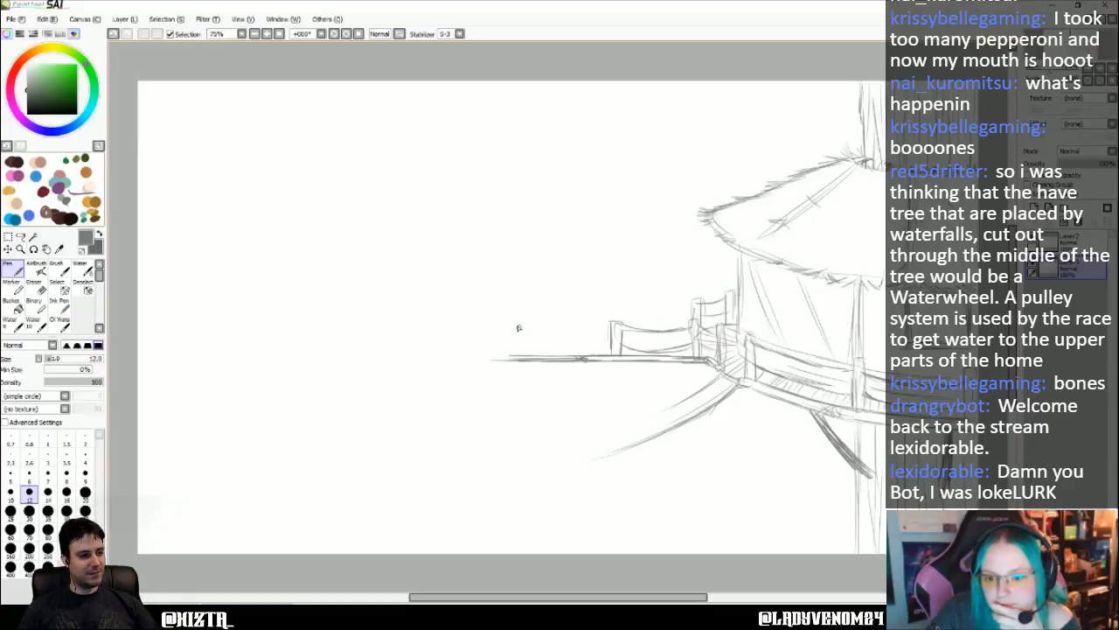
{"action": "mouse_move", "coordinate": [517, 328]}
{"action": "left_mouse_down"}
{"action": "mouse_move", "coordinate": [507, 353]}
{"action": "mouse_move", "coordinate": [508, 327]}
{"action": "mouse_move", "coordinate": [616, 327]}
{"action": "left_mouse_up"}
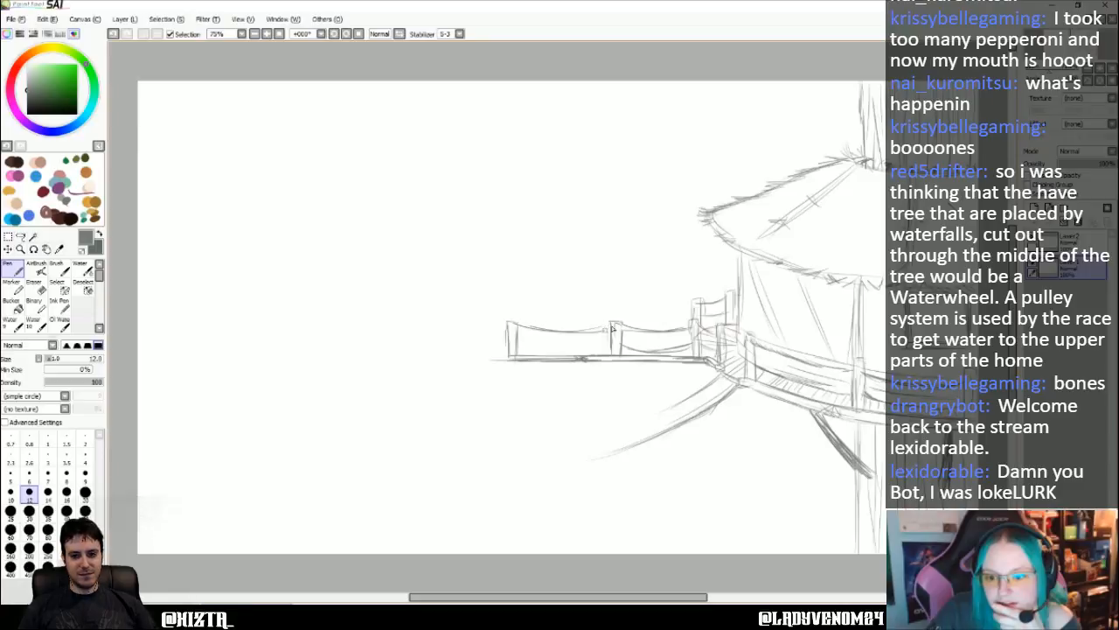
{"action": "left_click_drag", "start_coordinate": [514, 347], "coordinate": [617, 347]}
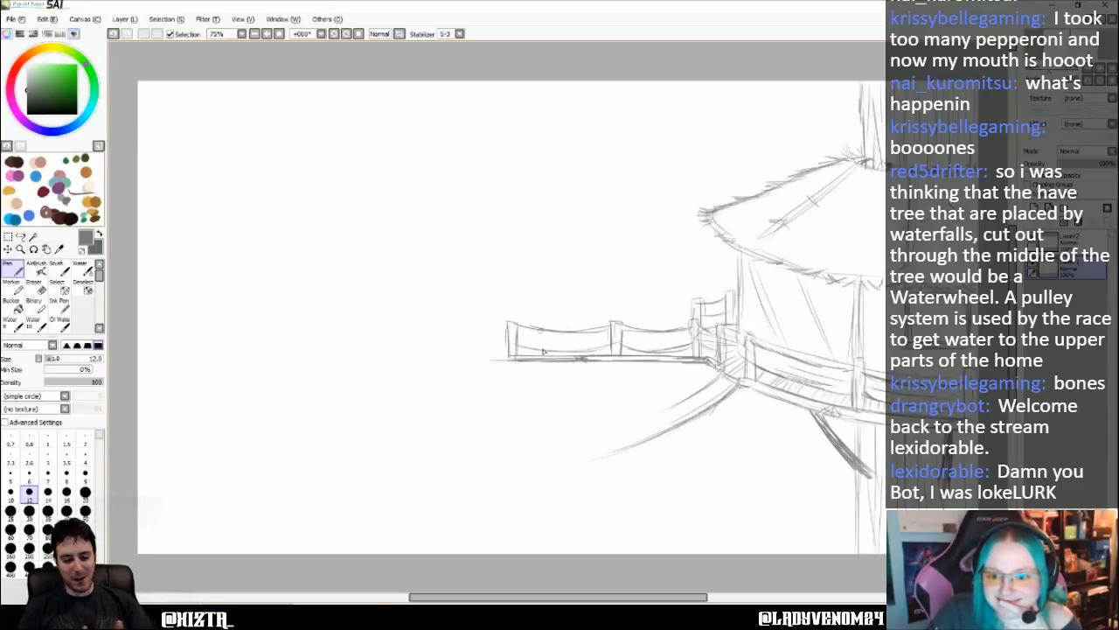
{"action": "mouse_move", "coordinate": [541, 357]}
{"action": "left_mouse_down"}
{"action": "mouse_move", "coordinate": [540, 277]}
{"action": "mouse_move", "coordinate": [540, 355]}
{"action": "left_mouse_up"}
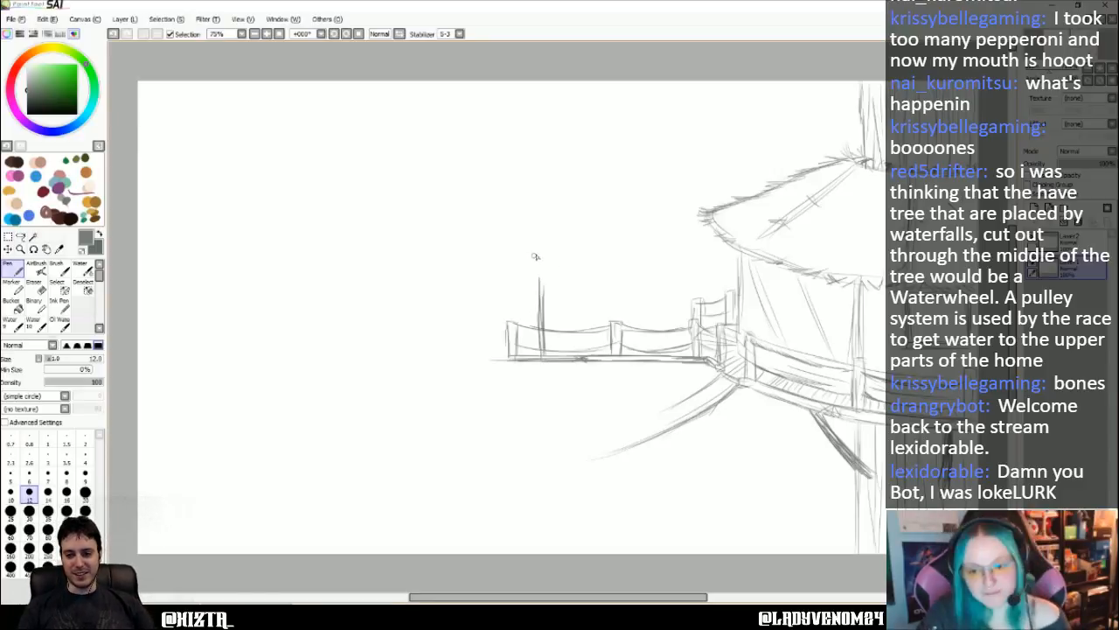
{"action": "key", "text": "ctrl+z"}
{"action": "key", "text": "ctrl+z"}
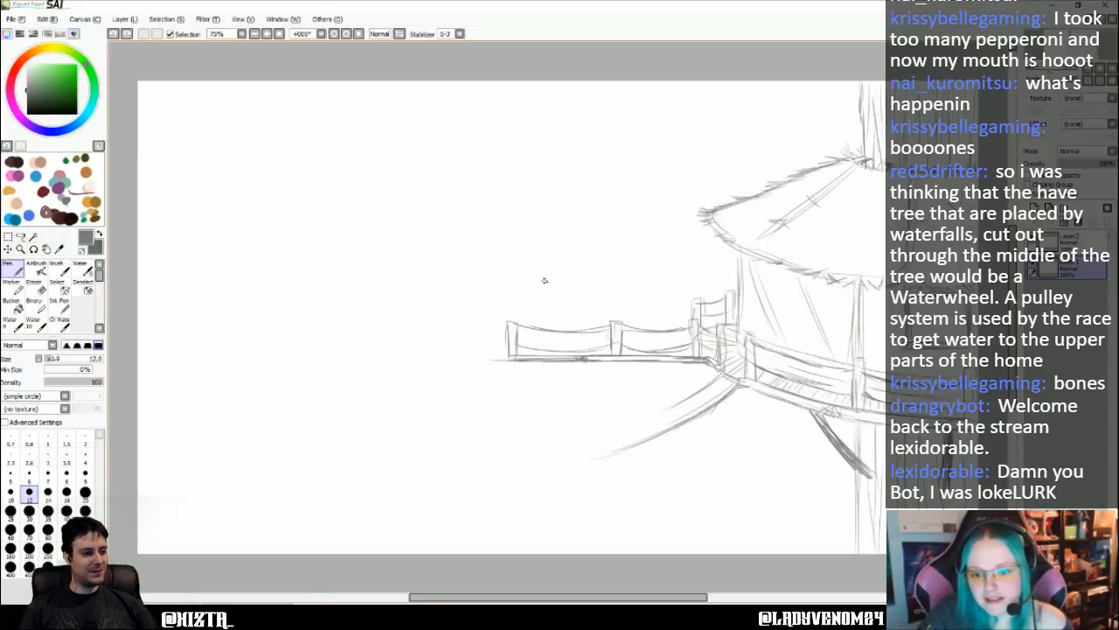
{"action": "left_click_drag", "start_coordinate": [542, 311], "coordinate": [543, 269]}
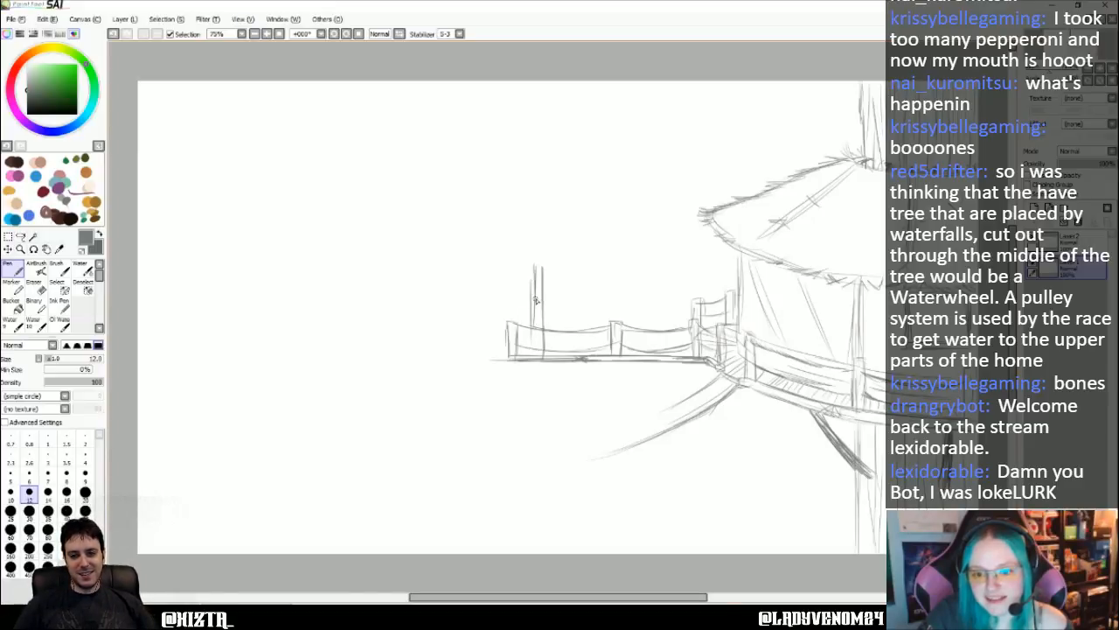
{"action": "key", "text": "ctrl+z"}
{"action": "left_click_drag", "start_coordinate": [536, 268], "coordinate": [539, 363]}
{"action": "key", "text": "ctrl+z"}
{"action": "key", "text": "ctrl+z"}
{"action": "key", "text": "ctrl+z"}
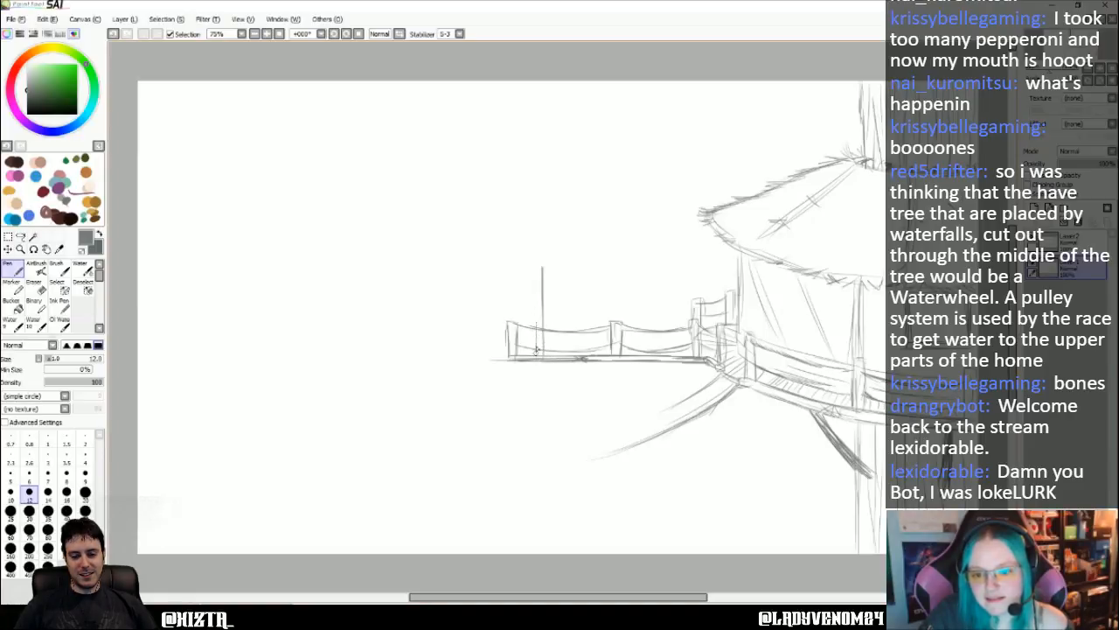
{"action": "left_click_drag", "start_coordinate": [536, 267], "coordinate": [535, 329]}
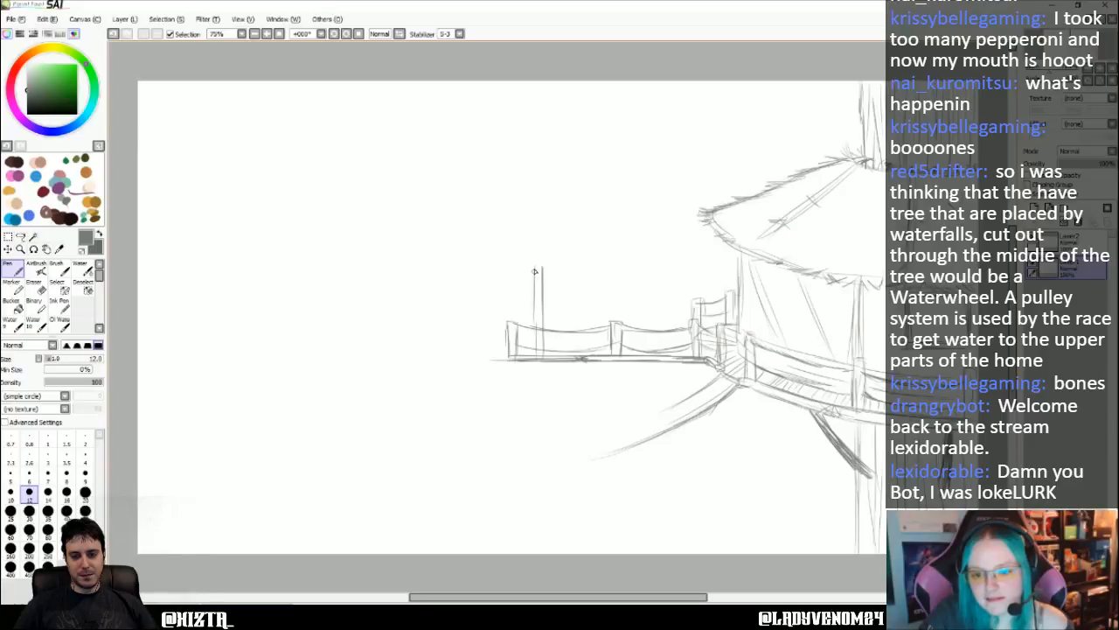
{"action": "left_click_drag", "start_coordinate": [535, 269], "coordinate": [536, 330]}
{"action": "key", "text": "ctrl+z"}
{"action": "key", "text": "ctrl+z"}
{"action": "key", "text": "ctrl+z"}
{"action": "key", "text": "ctrl+z"}
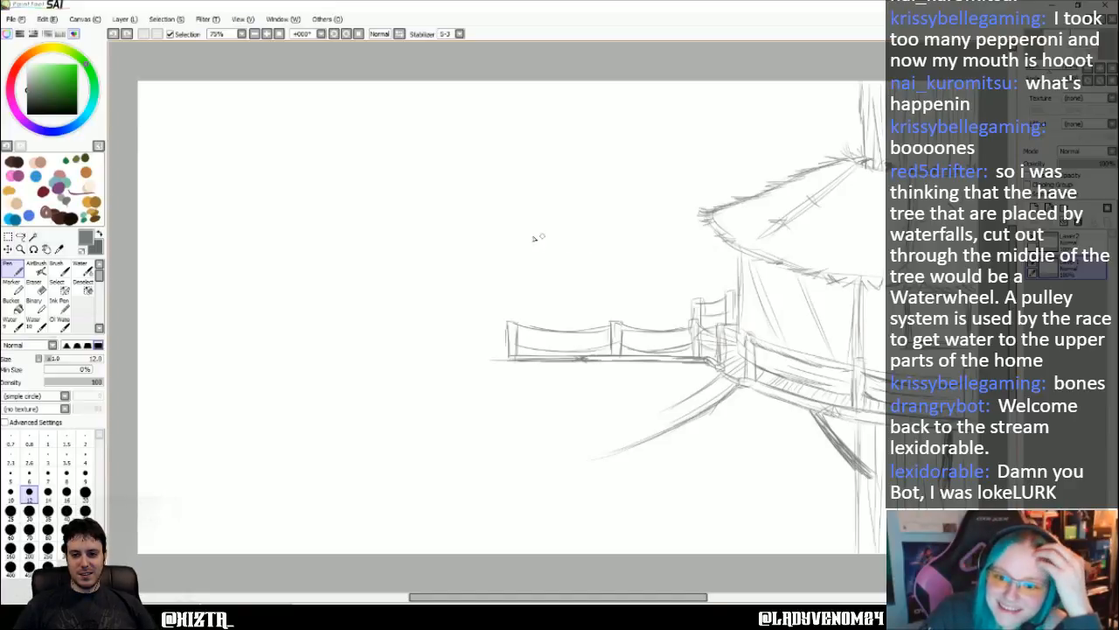
{"action": "left_click_drag", "start_coordinate": [530, 235], "coordinate": [584, 235]}
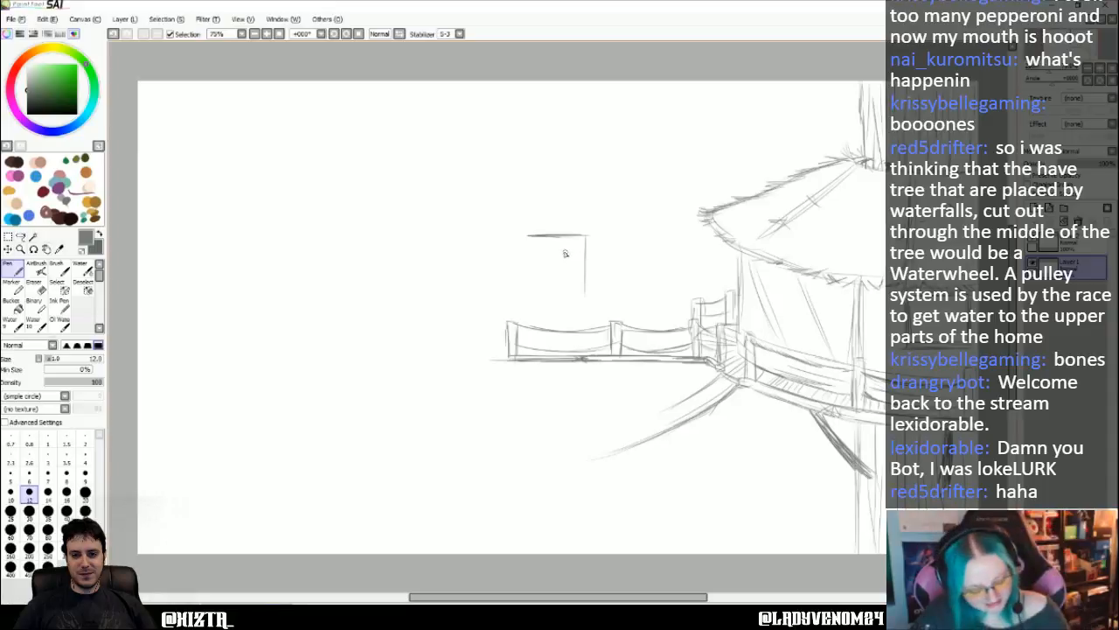
{"action": "key", "text": "ctrl+z"}
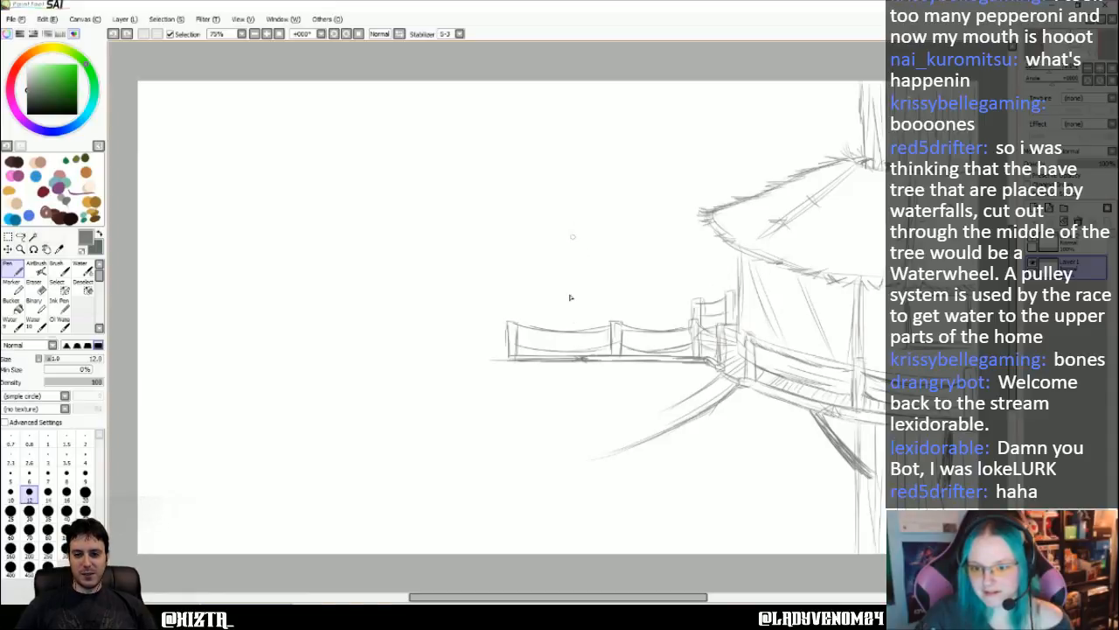
- Draw a tall rectangular doorway standing on the walkway behind its left railing section
{"action": "mouse_move", "coordinate": [542, 358]}
{"action": "left_mouse_down"}
{"action": "mouse_move", "coordinate": [540, 299]}
{"action": "mouse_move", "coordinate": [584, 268]}
{"action": "mouse_move", "coordinate": [608, 268]}
{"action": "mouse_move", "coordinate": [604, 328]}
{"action": "left_mouse_up"}
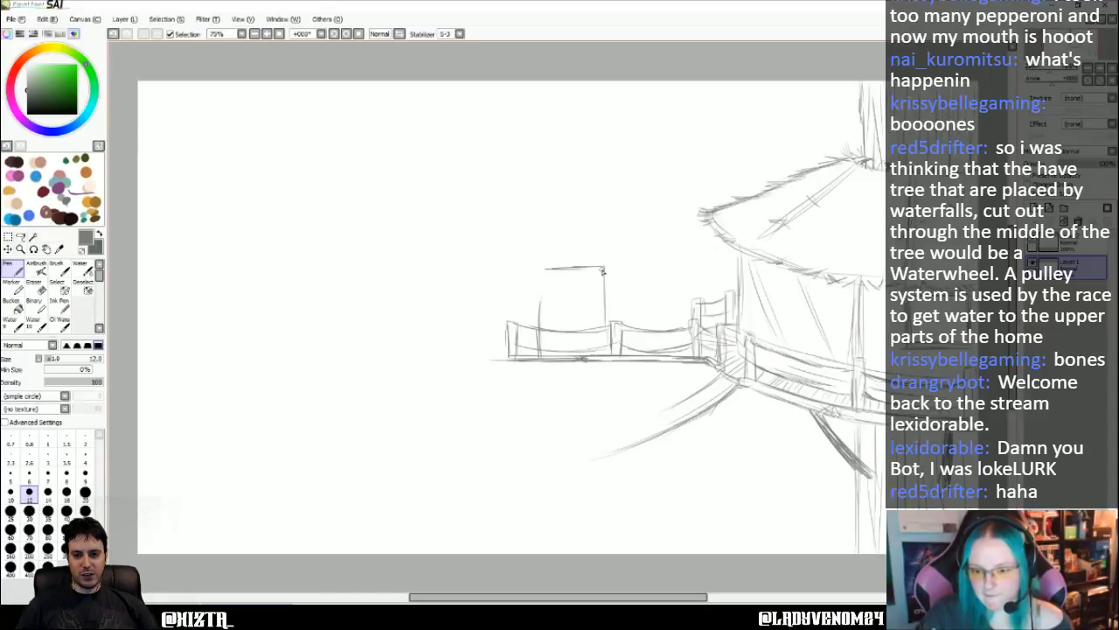
{"action": "left_click_drag", "start_coordinate": [603, 270], "coordinate": [605, 356]}
{"action": "left_click_drag", "start_coordinate": [542, 270], "coordinate": [539, 354]}
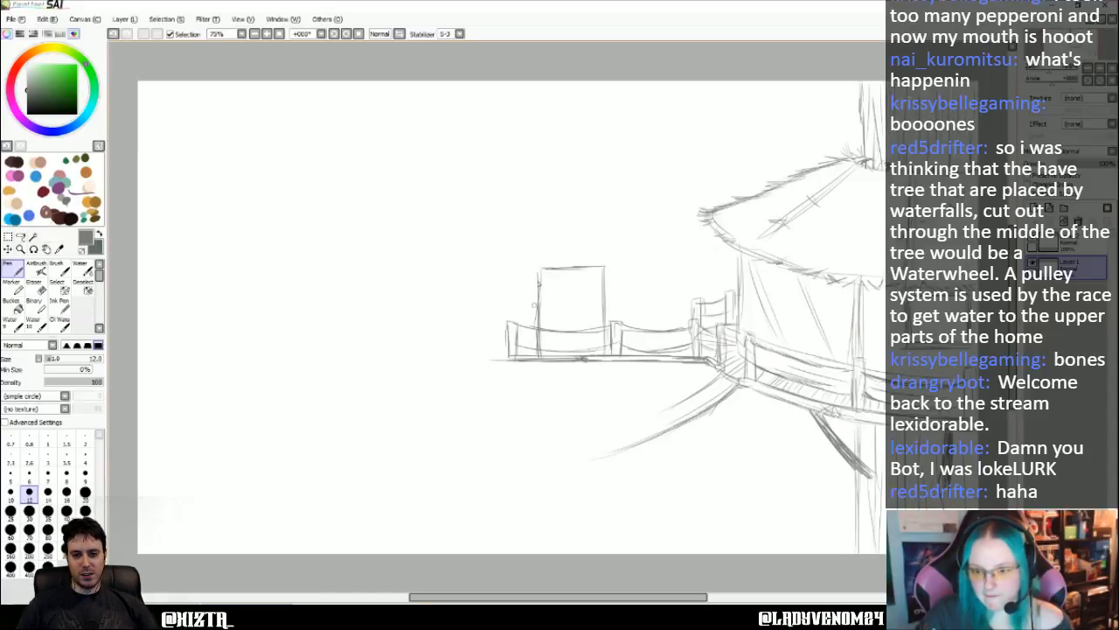
- Draw a long roof edge above the doorway and, higher up, a second trunk with a curved base reaching the canvas's upper edge
{"action": "left_click_drag", "start_coordinate": [507, 243], "coordinate": [573, 246]}
{"action": "mouse_move", "coordinate": [672, 242]}
{"action": "left_mouse_down"}
{"action": "mouse_move", "coordinate": [468, 247]}
{"action": "mouse_move", "coordinate": [651, 244]}
{"action": "left_mouse_up"}
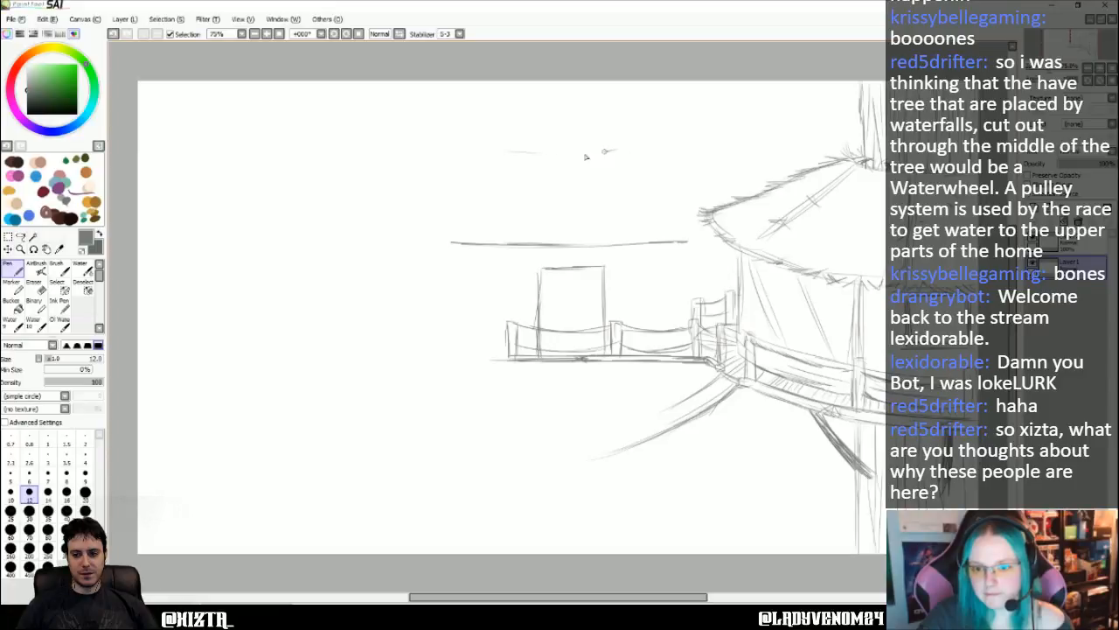
{"action": "left_click_drag", "start_coordinate": [511, 153], "coordinate": [609, 153]}
{"action": "left_click_drag", "start_coordinate": [508, 154], "coordinate": [619, 151]}
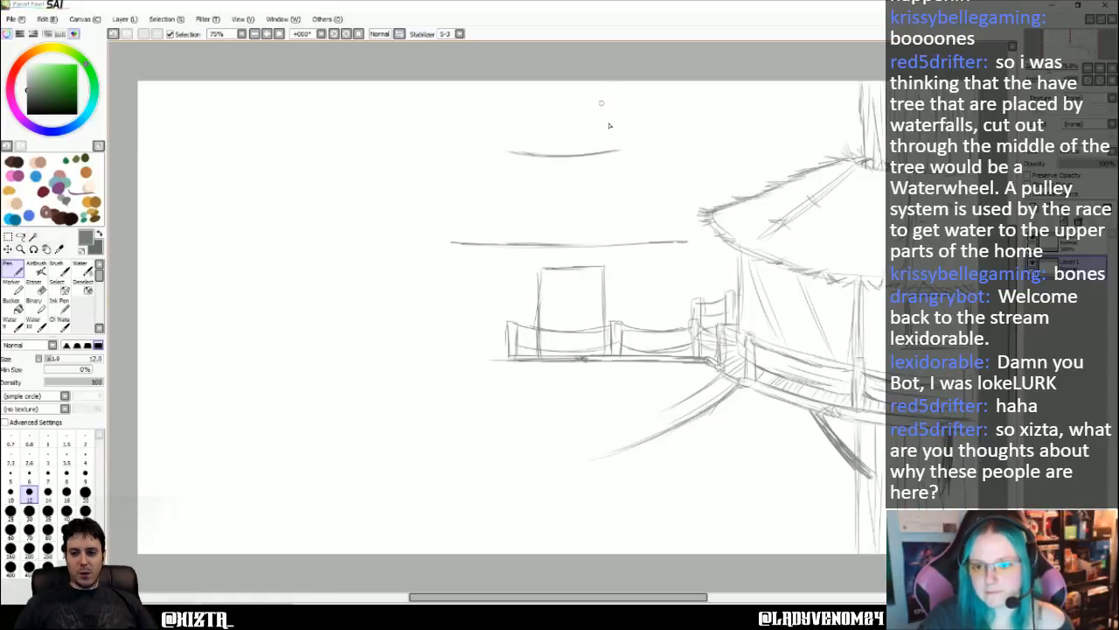
{"action": "left_click_drag", "start_coordinate": [607, 80], "coordinate": [606, 144]}
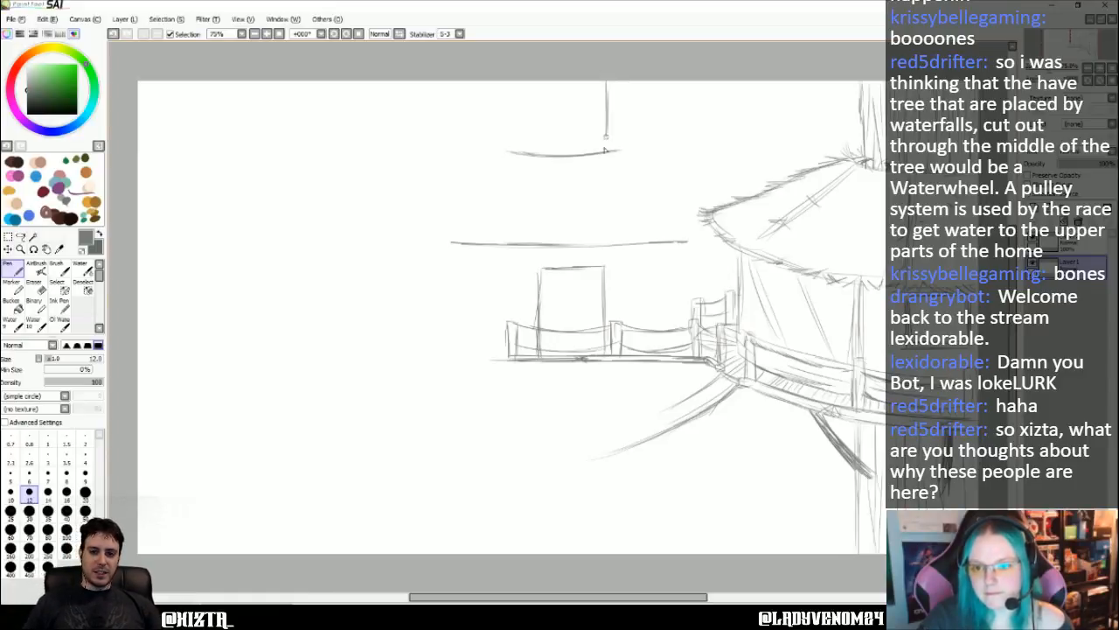
{"action": "left_click_drag", "start_coordinate": [512, 78], "coordinate": [511, 147]}
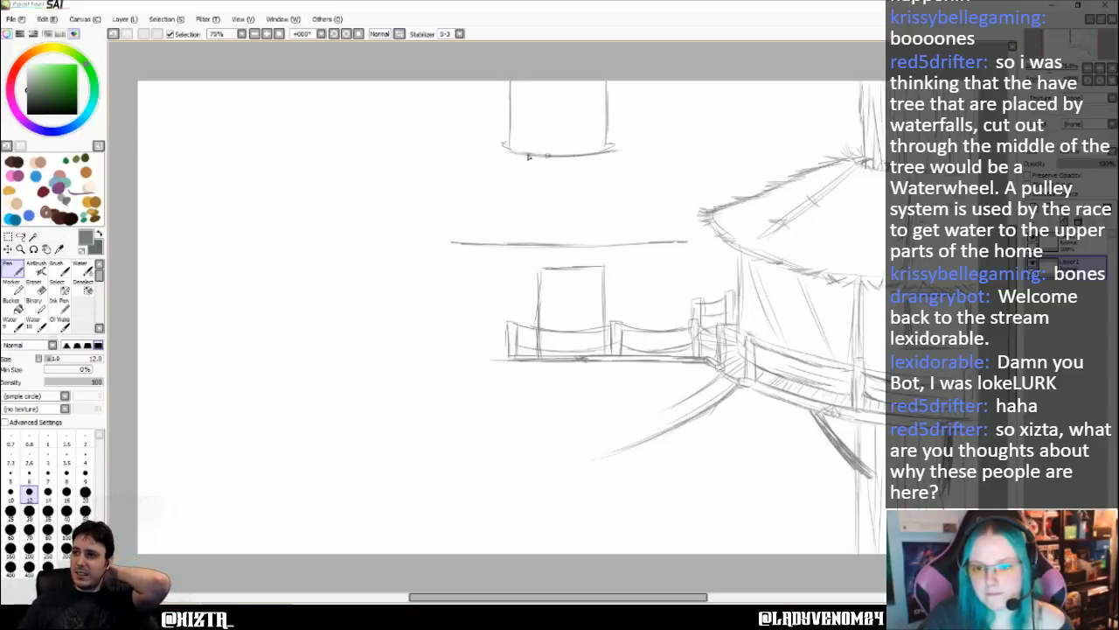
- Outline a wide domed roof from the second trunk's base to the long lower edge, with two slanted seams spreading downward
{"action": "mouse_move", "coordinate": [479, 152]}
{"action": "left_mouse_down"}
{"action": "mouse_move", "coordinate": [419, 198]}
{"action": "mouse_move", "coordinate": [443, 177]}
{"action": "mouse_move", "coordinate": [413, 185]}
{"action": "left_mouse_up"}
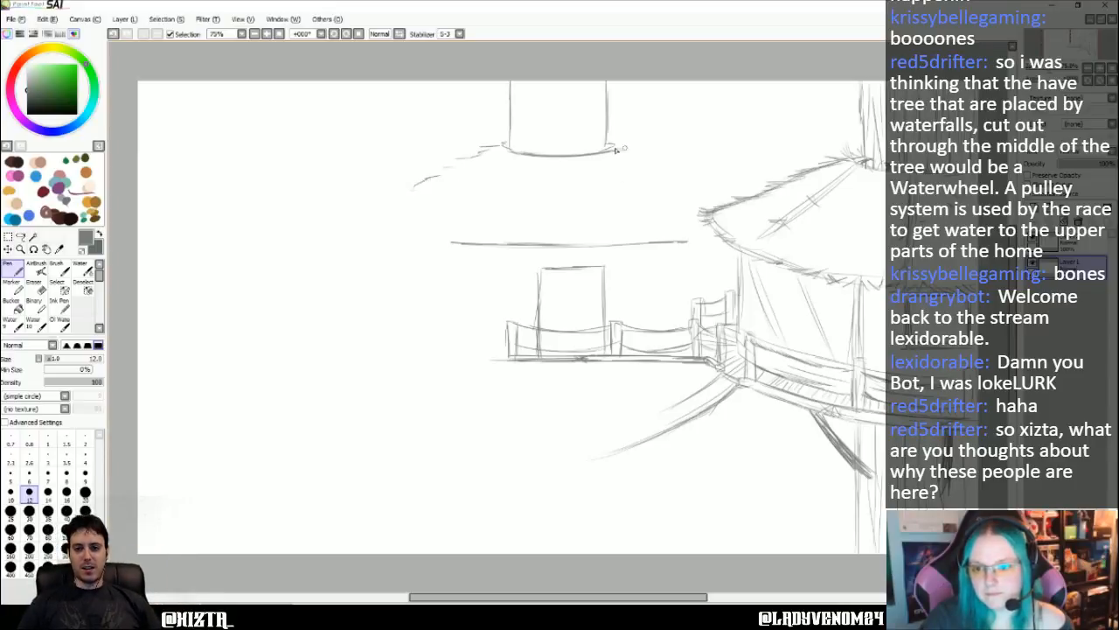
{"action": "left_click_drag", "start_coordinate": [617, 148], "coordinate": [654, 157]}
{"action": "left_click_drag", "start_coordinate": [675, 242], "coordinate": [705, 234]}
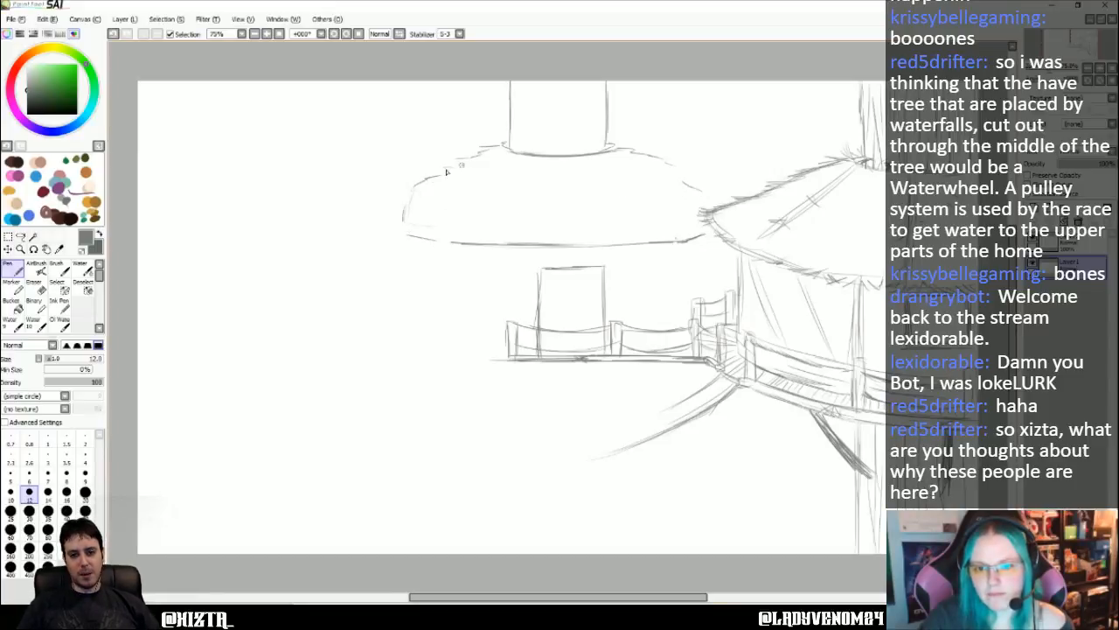
{"action": "left_click_drag", "start_coordinate": [461, 165], "coordinate": [404, 215]}
{"action": "left_click_drag", "start_coordinate": [518, 160], "coordinate": [493, 217]}
{"action": "left_click_drag", "start_coordinate": [521, 159], "coordinate": [497, 226]}
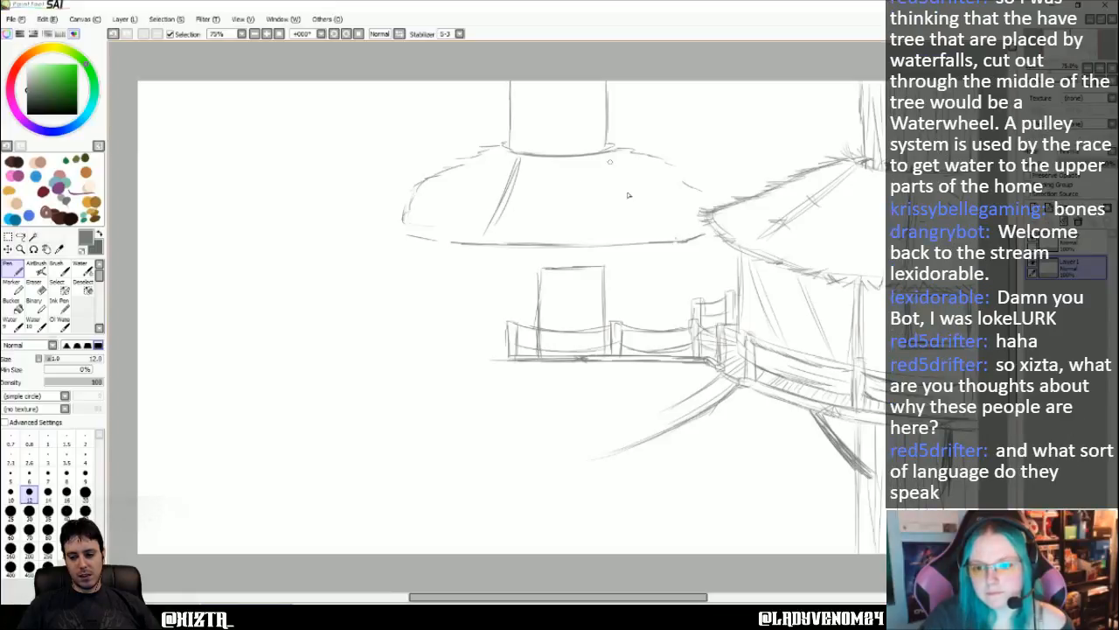
{"action": "left_click_drag", "start_coordinate": [611, 161], "coordinate": [658, 230]}
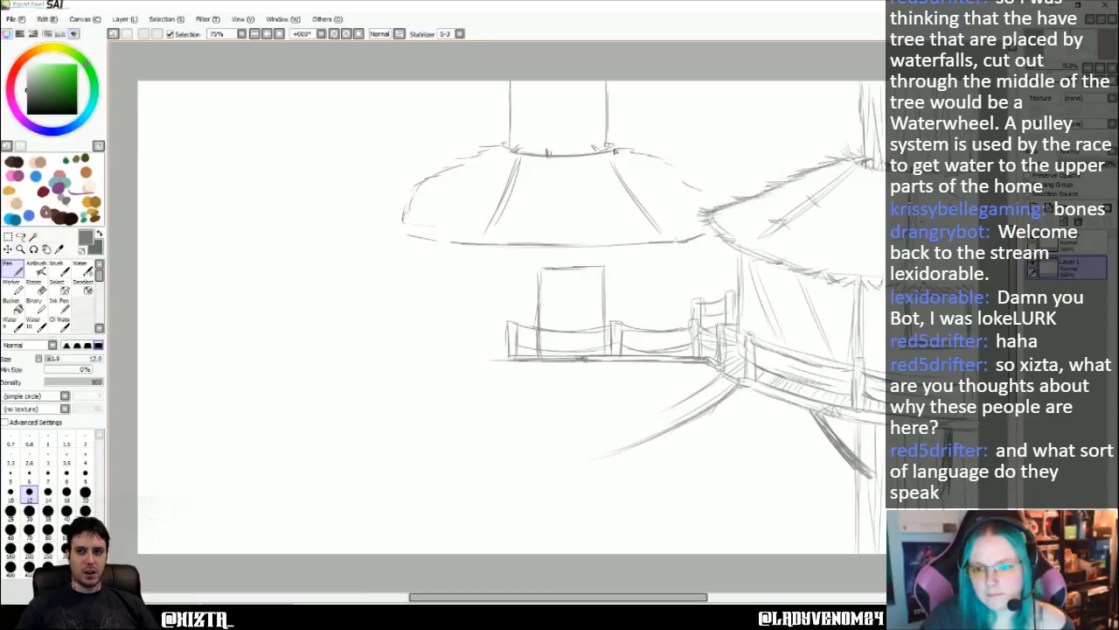
- Add vertical bark lines to the second trunk and roughen the domed roof's outline with short thatch strokes
{"action": "mouse_move", "coordinate": [591, 91]}
{"action": "left_mouse_down"}
{"action": "mouse_move", "coordinate": [592, 123]}
{"action": "mouse_move", "coordinate": [576, 101]}
{"action": "mouse_move", "coordinate": [568, 137]}
{"action": "left_mouse_up"}
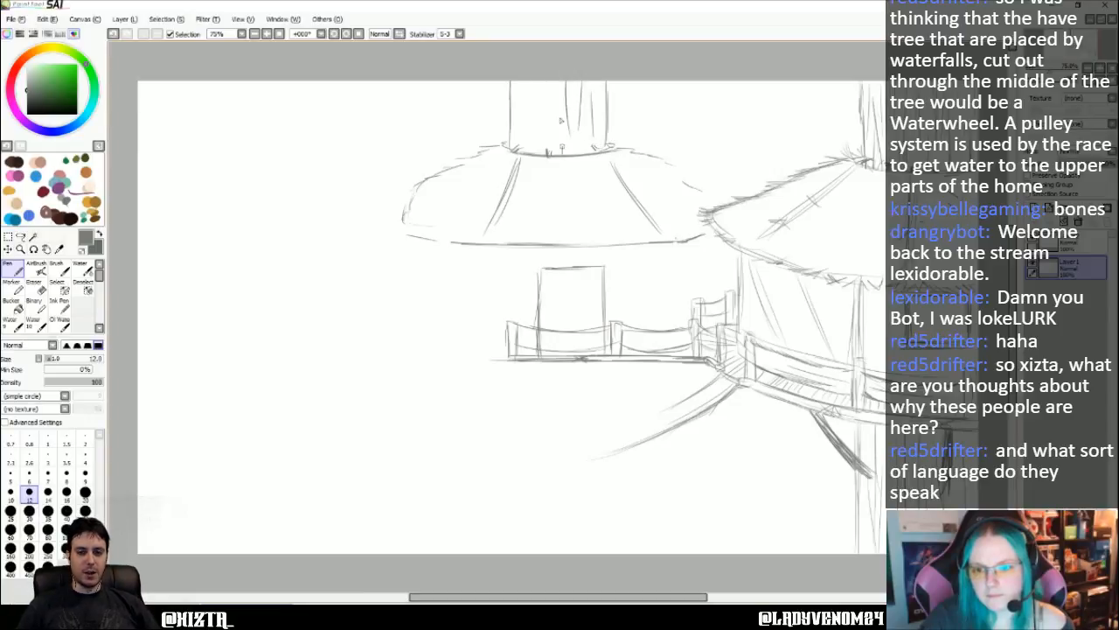
{"action": "mouse_move", "coordinate": [560, 98]}
{"action": "left_mouse_down"}
{"action": "mouse_move", "coordinate": [556, 128]}
{"action": "mouse_move", "coordinate": [534, 88]}
{"action": "mouse_move", "coordinate": [533, 145]}
{"action": "left_mouse_up"}
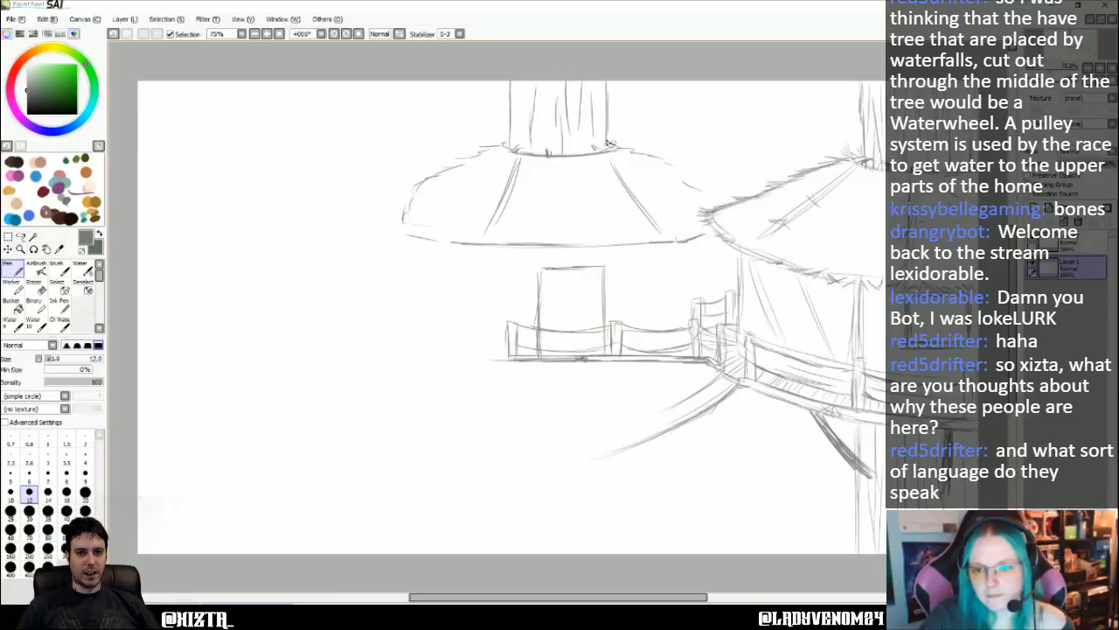
{"action": "mouse_move", "coordinate": [628, 150]}
{"action": "left_mouse_down"}
{"action": "mouse_move", "coordinate": [683, 169]}
{"action": "mouse_move", "coordinate": [711, 205]}
{"action": "left_mouse_up"}
{"action": "mouse_move", "coordinate": [492, 151]}
{"action": "left_mouse_down"}
{"action": "mouse_move", "coordinate": [418, 180]}
{"action": "mouse_move", "coordinate": [395, 225]}
{"action": "left_mouse_up"}
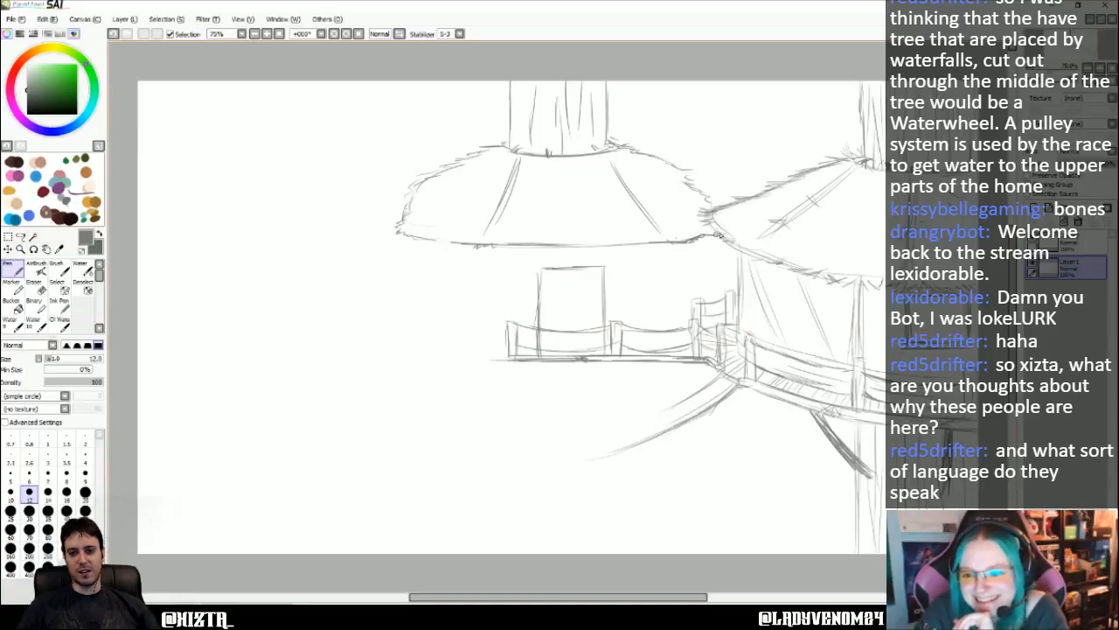
- Add short crossing tie marks over the two slanted seams of the domed roof
{"action": "mouse_move", "coordinate": [473, 246]}
{"action": "left_mouse_down"}
{"action": "mouse_move", "coordinate": [446, 243]}
{"action": "mouse_move", "coordinate": [496, 224]}
{"action": "left_mouse_up"}
{"action": "left_click_drag", "start_coordinate": [503, 214], "coordinate": [493, 223]}
{"action": "left_click_drag", "start_coordinate": [519, 183], "coordinate": [505, 195]}
{"action": "left_click_drag", "start_coordinate": [606, 171], "coordinate": [626, 184]}
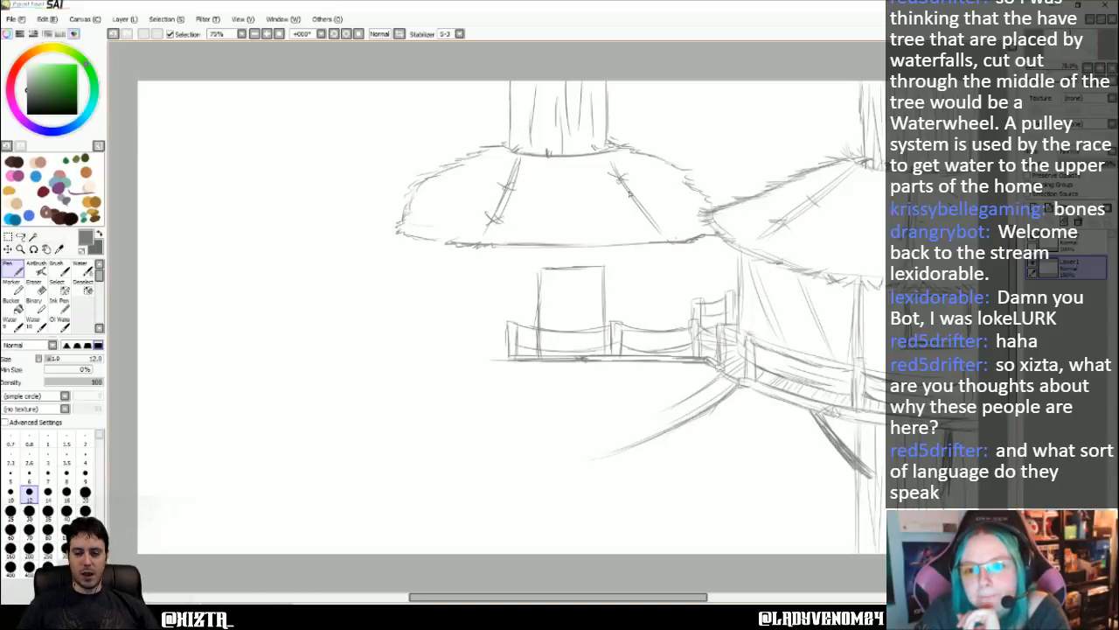
- Thicken the thatch along the domed roof's lower edge and draw a double-lined support post beneath its end beside the neighbouring hut
{"action": "left_click_drag", "start_coordinate": [554, 261], "coordinate": [594, 244]}
{"action": "mouse_move", "coordinate": [565, 250]}
{"action": "left_mouse_down"}
{"action": "mouse_move", "coordinate": [542, 249]}
{"action": "mouse_move", "coordinate": [621, 246]}
{"action": "mouse_move", "coordinate": [688, 281]}
{"action": "left_mouse_up"}
{"action": "mouse_move", "coordinate": [684, 244]}
{"action": "left_mouse_down"}
{"action": "mouse_move", "coordinate": [684, 301]}
{"action": "mouse_move", "coordinate": [711, 269]}
{"action": "mouse_move", "coordinate": [708, 297]}
{"action": "left_mouse_up"}
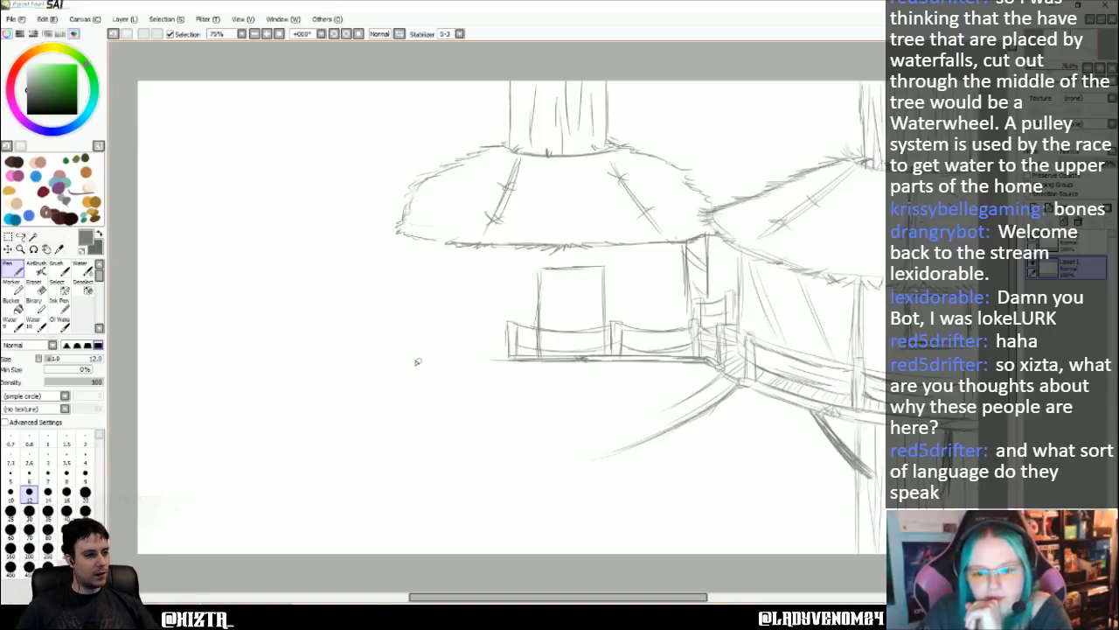
- Extend the platform to the left with an end post and sagging rails, and draw a corner post from there up to the roof
{"action": "mouse_move", "coordinate": [393, 357]}
{"action": "left_mouse_down"}
{"action": "mouse_move", "coordinate": [514, 359]}
{"action": "mouse_move", "coordinate": [399, 357]}
{"action": "mouse_move", "coordinate": [530, 360]}
{"action": "mouse_move", "coordinate": [382, 361]}
{"action": "left_mouse_up"}
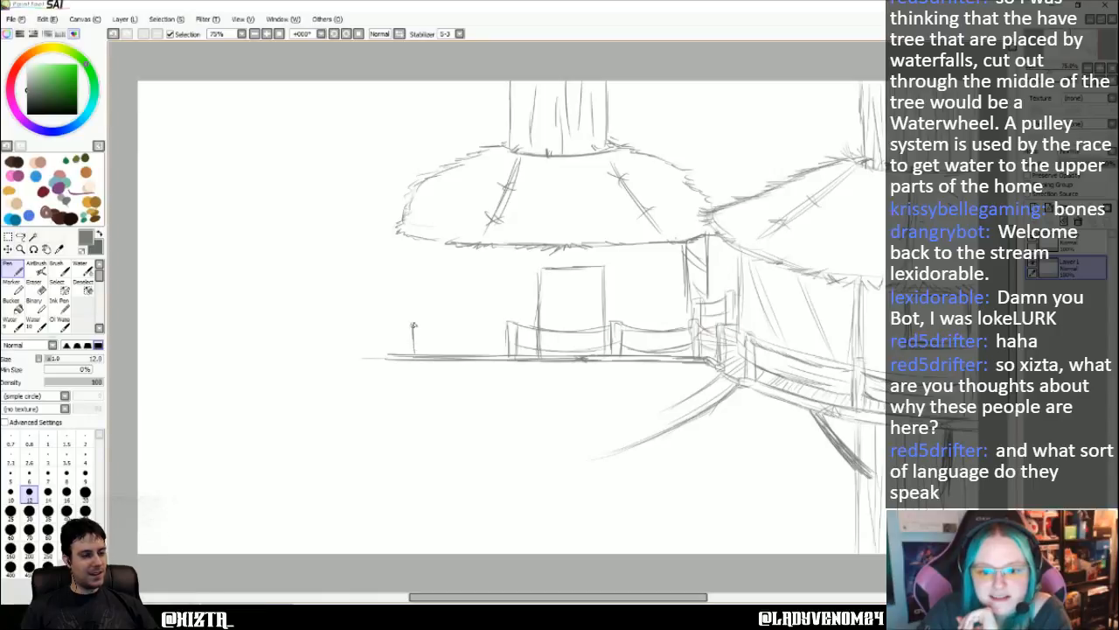
{"action": "mouse_move", "coordinate": [405, 325]}
{"action": "left_mouse_down"}
{"action": "mouse_move", "coordinate": [405, 353]}
{"action": "mouse_move", "coordinate": [417, 355]}
{"action": "left_mouse_up"}
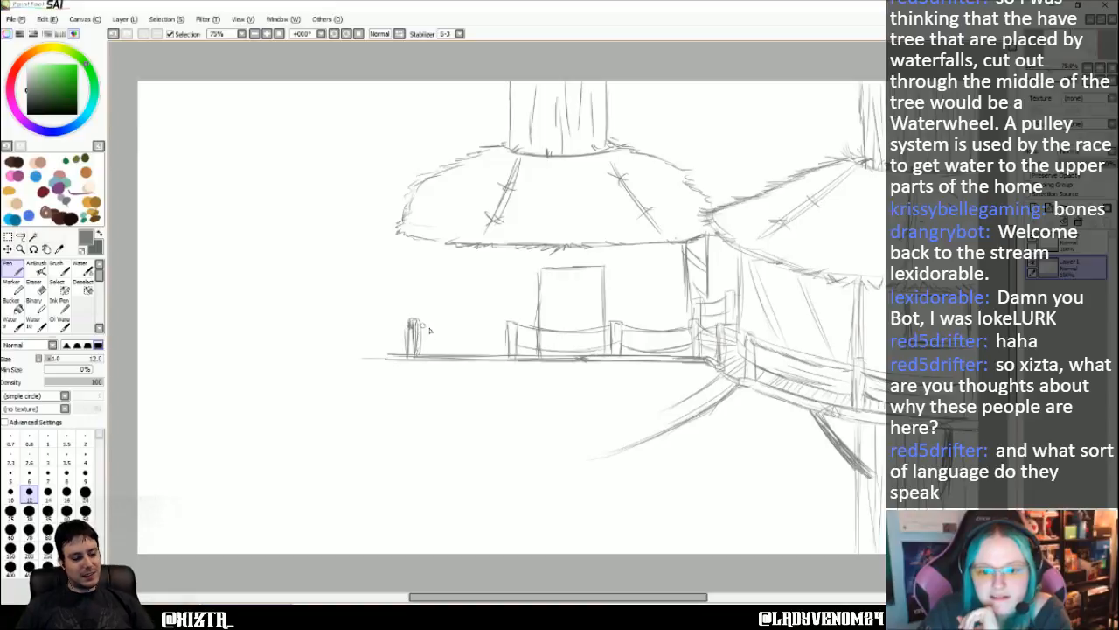
{"action": "mouse_move", "coordinate": [505, 323]}
{"action": "left_mouse_down"}
{"action": "mouse_move", "coordinate": [428, 327]}
{"action": "mouse_move", "coordinate": [455, 351]}
{"action": "mouse_move", "coordinate": [424, 346]}
{"action": "left_mouse_up"}
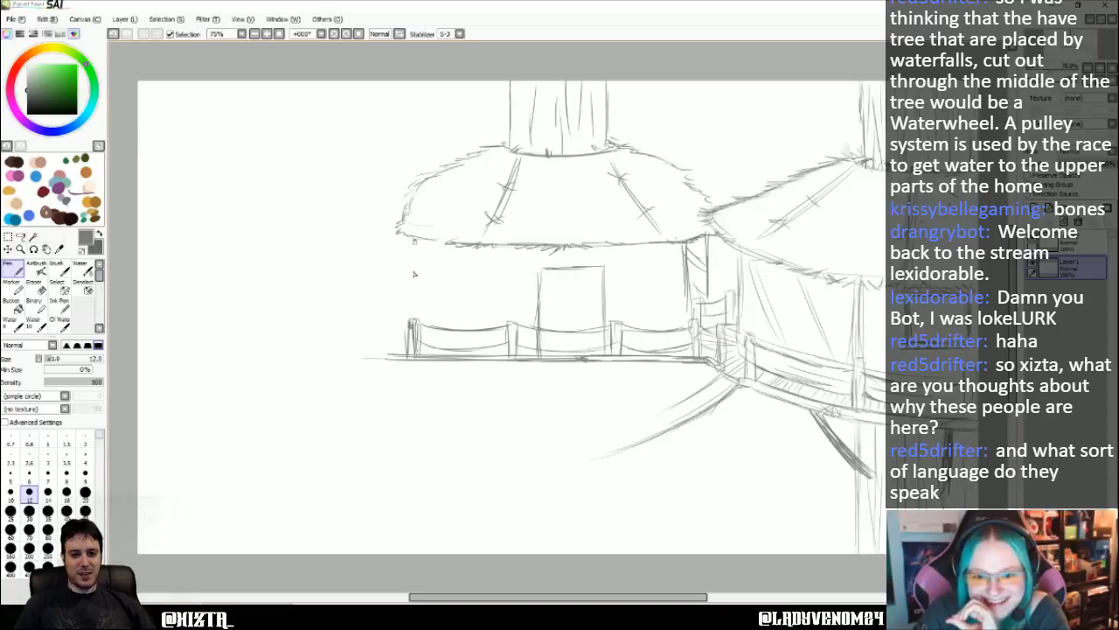
{"action": "left_click_drag", "start_coordinate": [416, 239], "coordinate": [417, 320]}
{"action": "left_click_drag", "start_coordinate": [416, 278], "coordinate": [416, 310]}
{"action": "left_click_drag", "start_coordinate": [419, 243], "coordinate": [421, 316]}
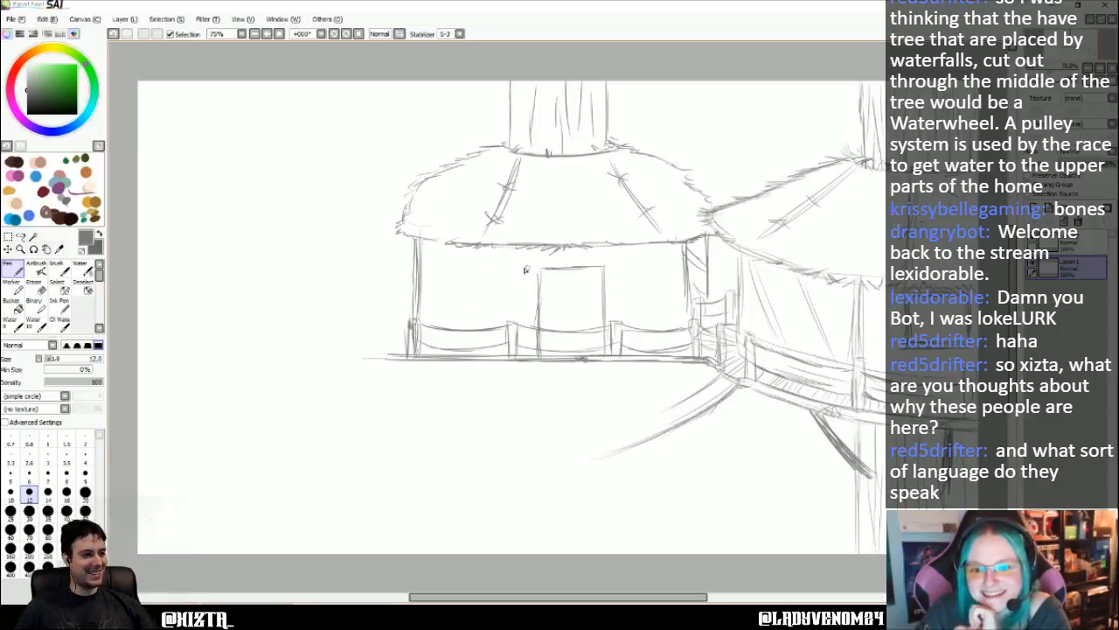
- Frame the hut's doorway with a wide lintel beam and a second line along each side jamb
{"action": "left_click_drag", "start_coordinate": [530, 262], "coordinate": [616, 262]}
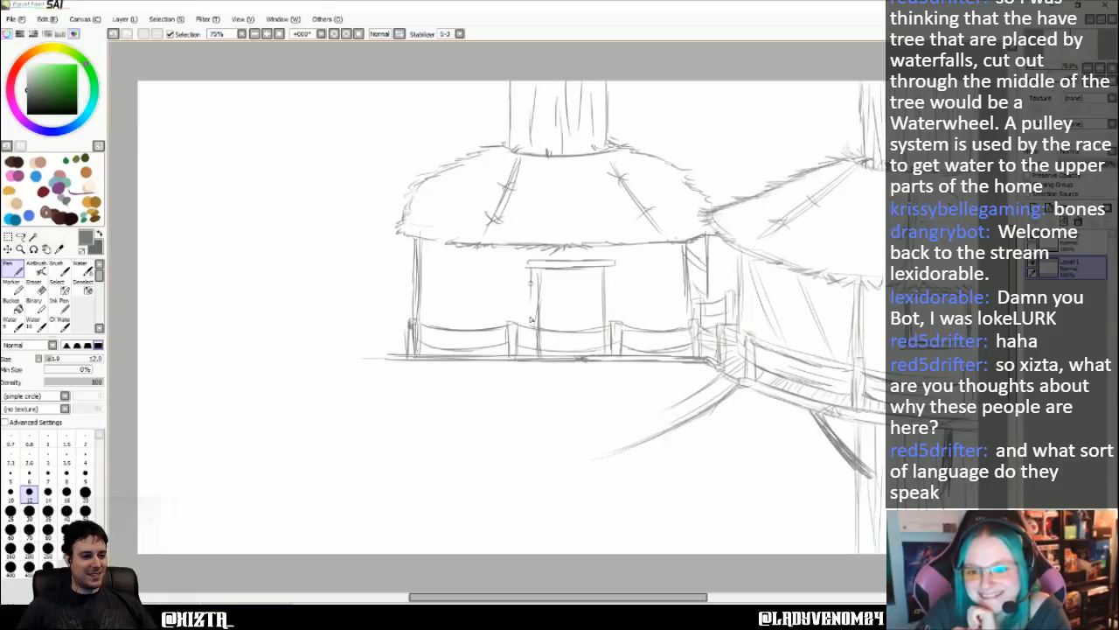
{"action": "mouse_move", "coordinate": [531, 282]}
{"action": "left_mouse_down"}
{"action": "mouse_move", "coordinate": [535, 339]}
{"action": "mouse_move", "coordinate": [535, 311]}
{"action": "left_mouse_up"}
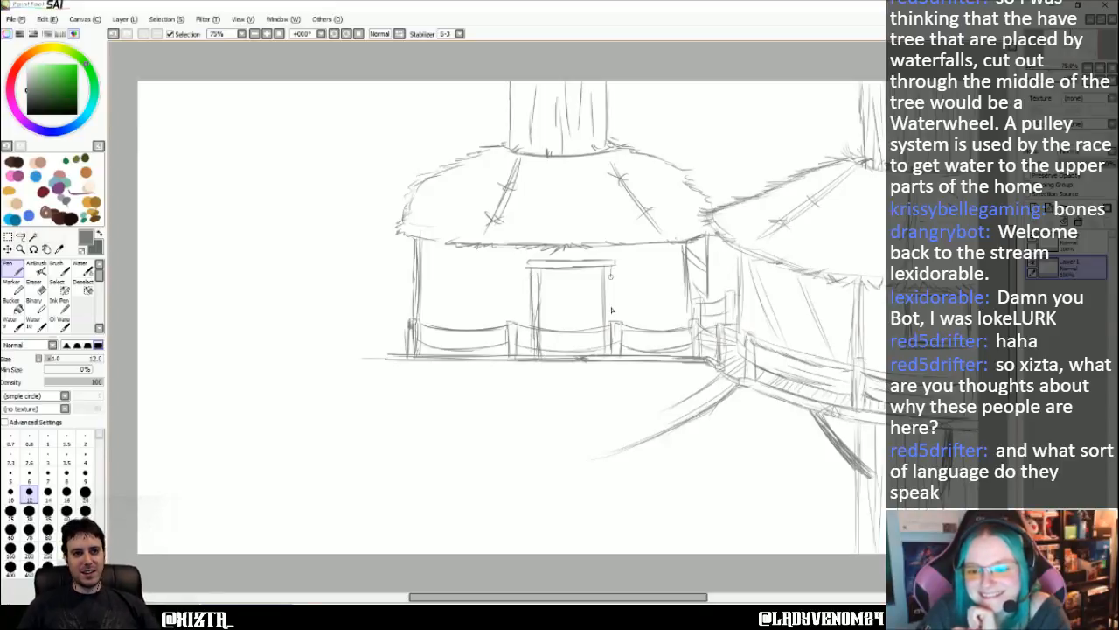
{"action": "left_click_drag", "start_coordinate": [612, 308], "coordinate": [613, 354]}
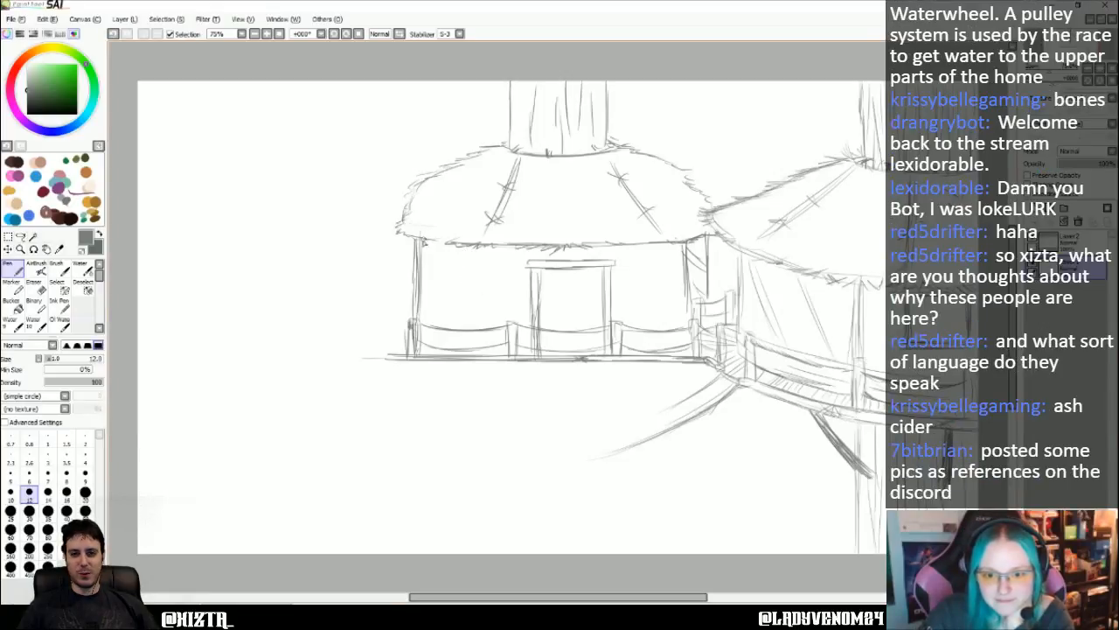
- Draw short slanted braces under the domed roof's eaves, beside the corner posts and on both sides of the doorway
{"action": "left_click_drag", "start_coordinate": [424, 239], "coordinate": [467, 260]}
{"action": "left_click_drag", "start_coordinate": [680, 241], "coordinate": [656, 261]}
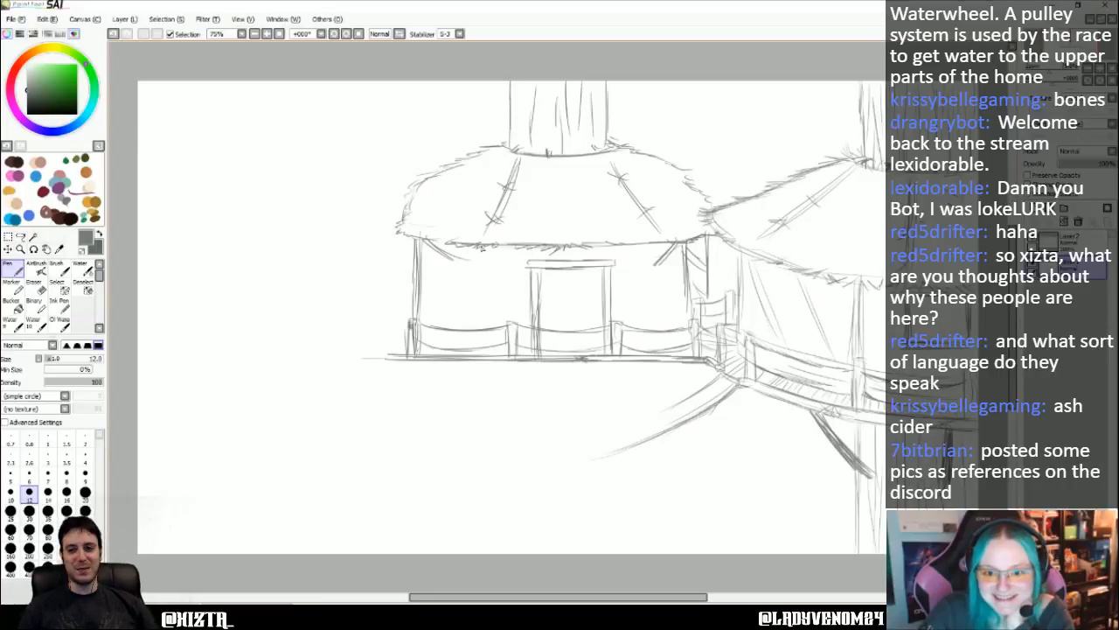
{"action": "left_click_drag", "start_coordinate": [424, 239], "coordinate": [477, 260]}
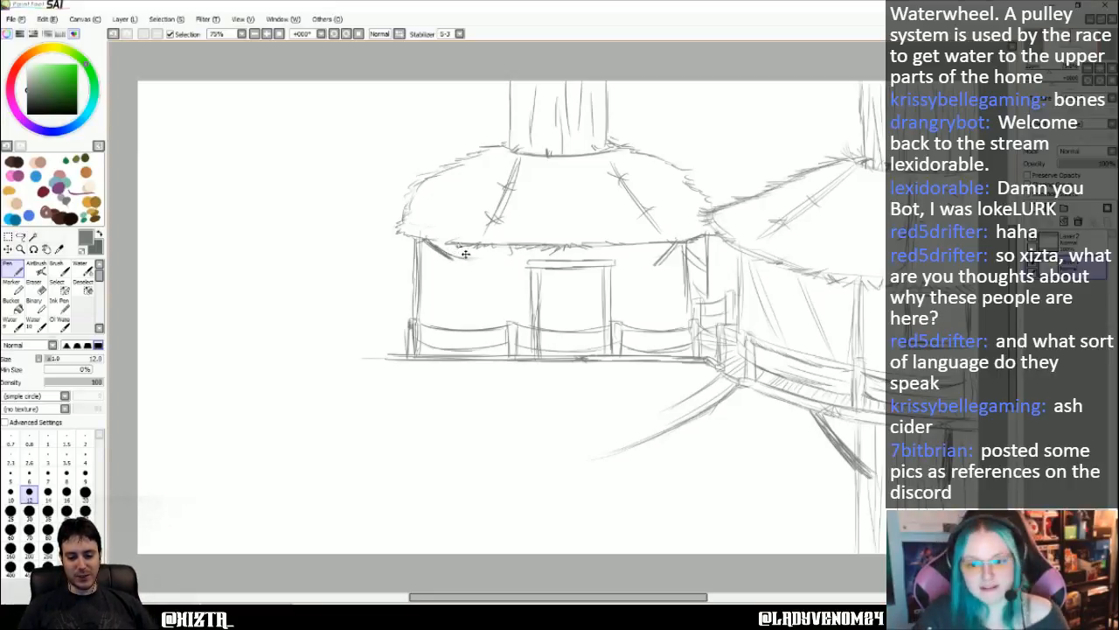
{"action": "key", "text": "ctrl+z"}
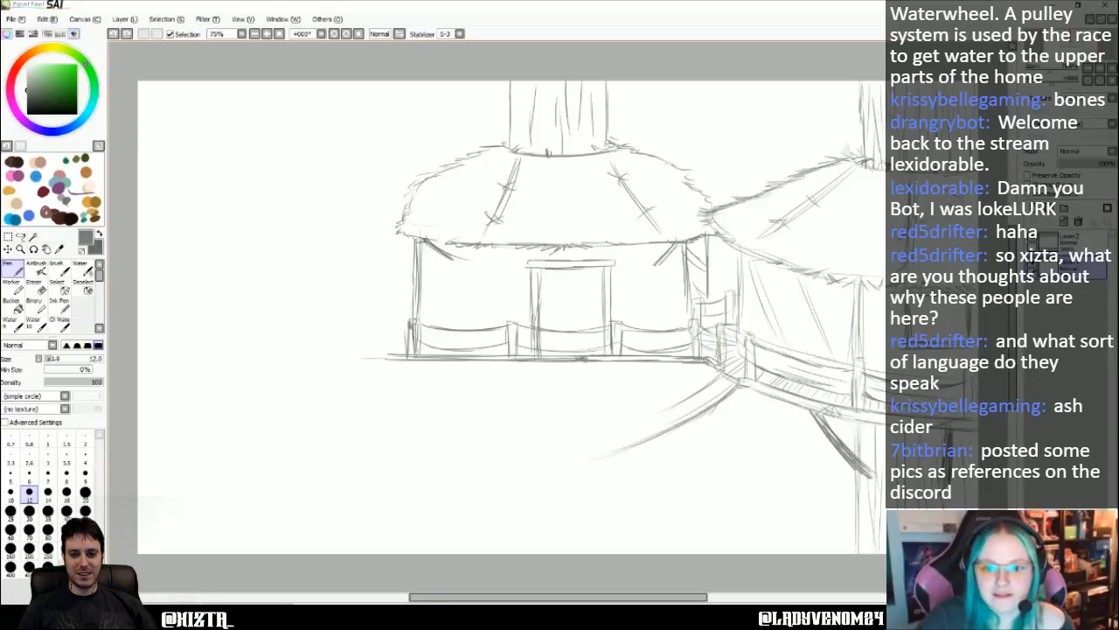
{"action": "left_click_drag", "start_coordinate": [422, 238], "coordinate": [452, 261]}
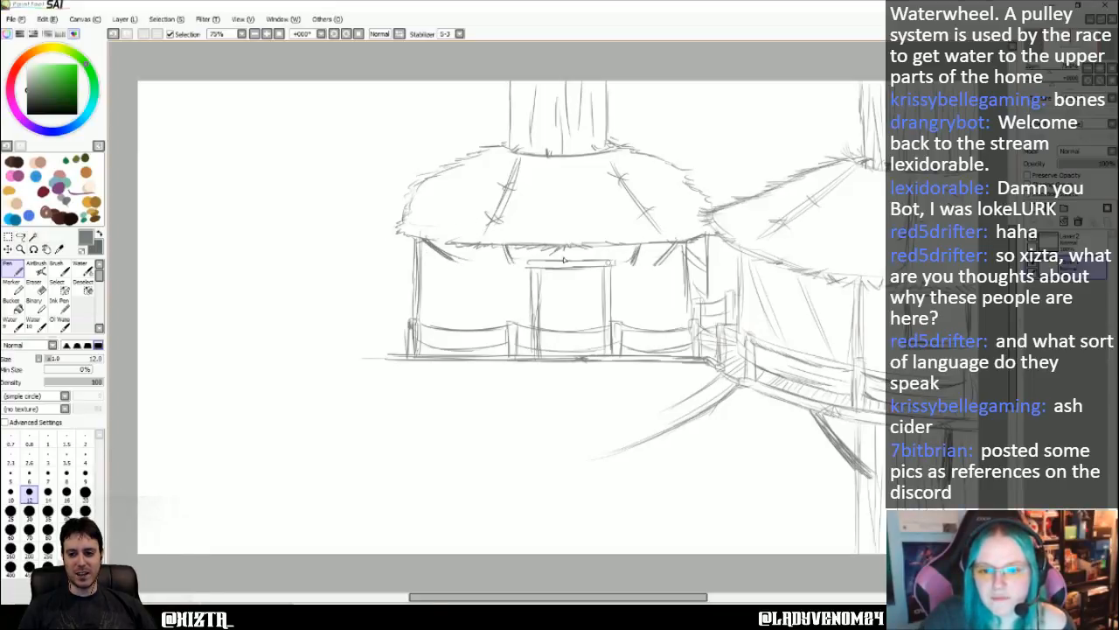
- Trim the left corner brace with the Eraser at size 16, and return to the Pen for denser thatch at the roof's left corner
{"action": "key", "text": "e"}
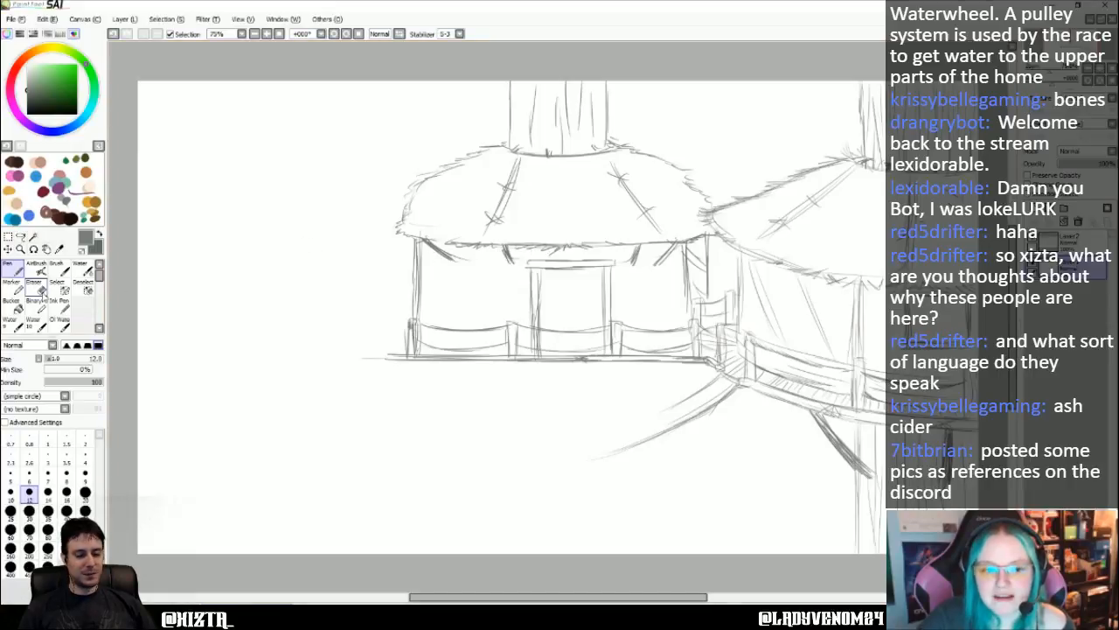
{"action": "left_click", "coordinate": [66, 491]}
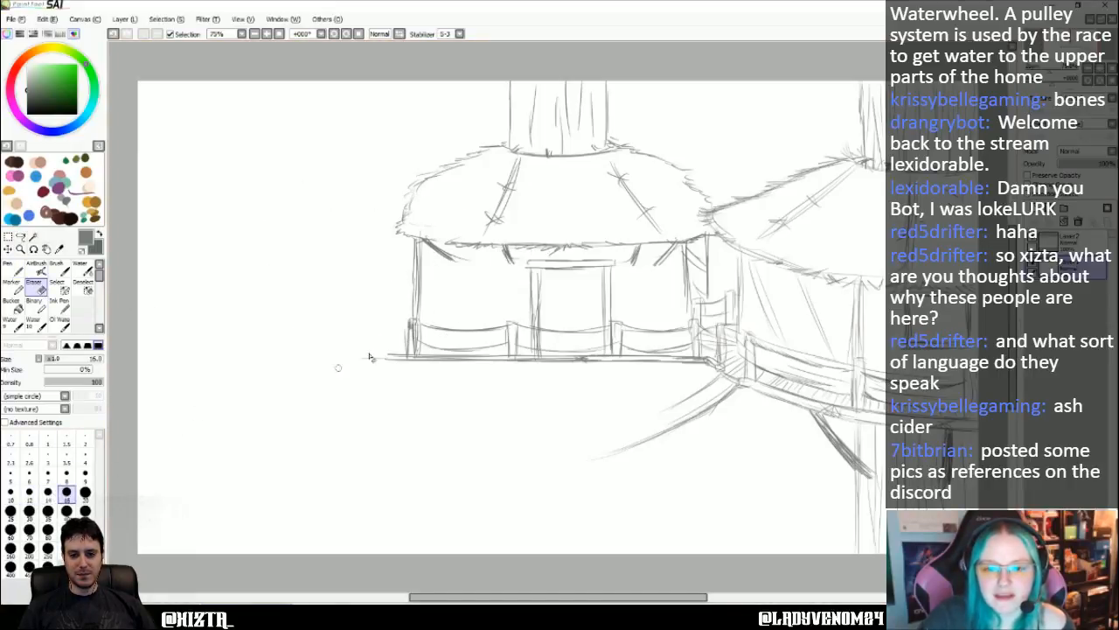
{"action": "mouse_move", "coordinate": [452, 257]}
{"action": "left_mouse_down"}
{"action": "mouse_move", "coordinate": [424, 244]}
{"action": "mouse_move", "coordinate": [439, 260]}
{"action": "left_mouse_up"}
{"action": "left_click", "coordinate": [16, 270]}
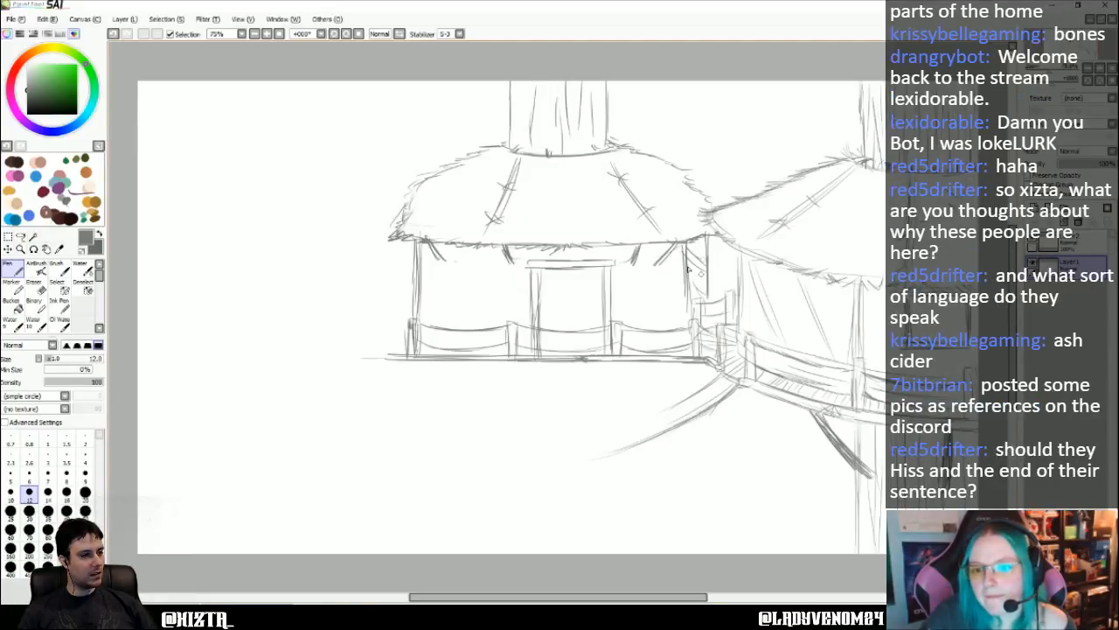
- Draw the hut's left wall edge below the corner brace and the straight rail lines on both sides of the doorway
{"action": "mouse_move", "coordinate": [436, 259]}
{"action": "left_mouse_down"}
{"action": "mouse_move", "coordinate": [437, 330]}
{"action": "mouse_move", "coordinate": [424, 262]}
{"action": "mouse_move", "coordinate": [434, 292]}
{"action": "mouse_move", "coordinate": [415, 299]}
{"action": "mouse_move", "coordinate": [433, 319]}
{"action": "left_mouse_up"}
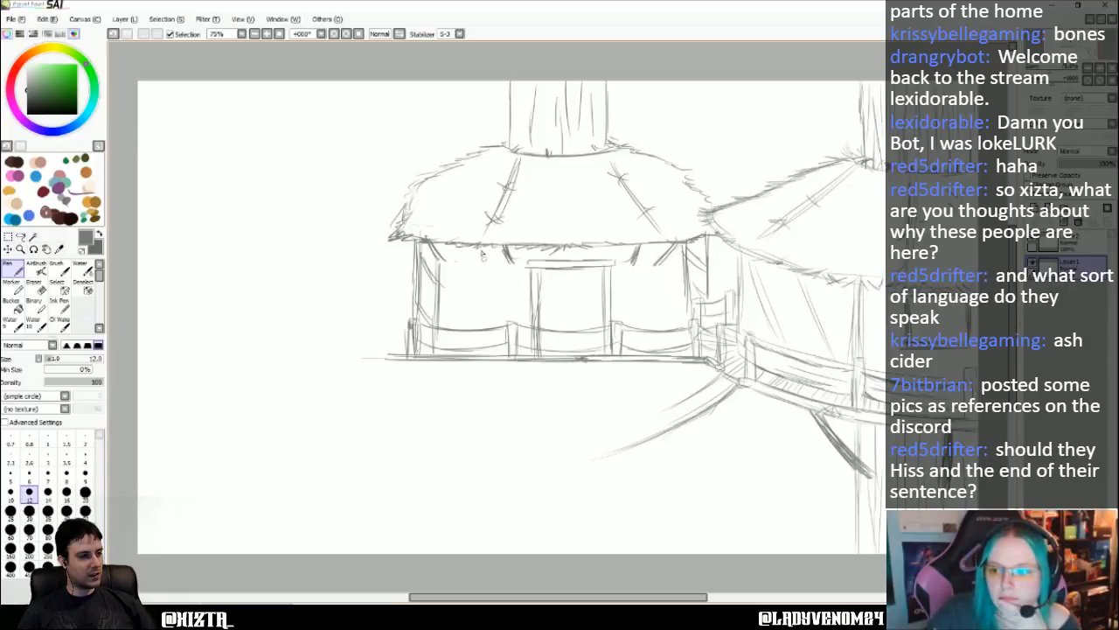
{"action": "mouse_move", "coordinate": [436, 321]}
{"action": "left_mouse_down"}
{"action": "mouse_move", "coordinate": [518, 324]}
{"action": "mouse_move", "coordinate": [518, 335]}
{"action": "left_mouse_up"}
{"action": "mouse_move", "coordinate": [618, 322]}
{"action": "left_mouse_down"}
{"action": "mouse_move", "coordinate": [698, 322]}
{"action": "mouse_move", "coordinate": [691, 333]}
{"action": "left_mouse_up"}
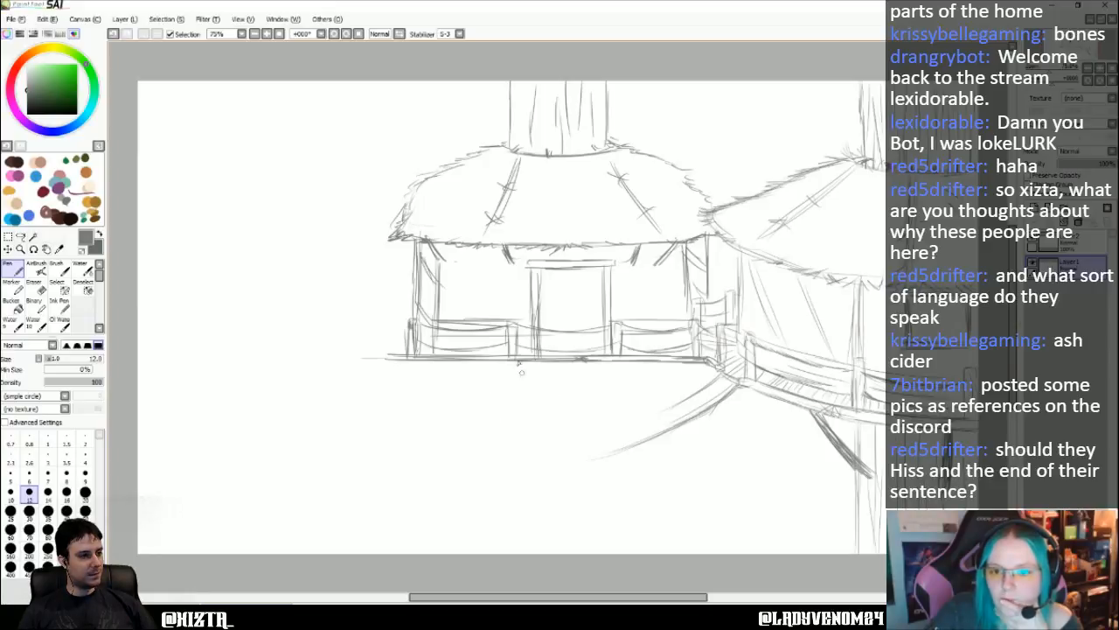
{"action": "left_click_drag", "start_coordinate": [488, 361], "coordinate": [487, 472]}
{"action": "left_click_drag", "start_coordinate": [488, 388], "coordinate": [485, 551]}
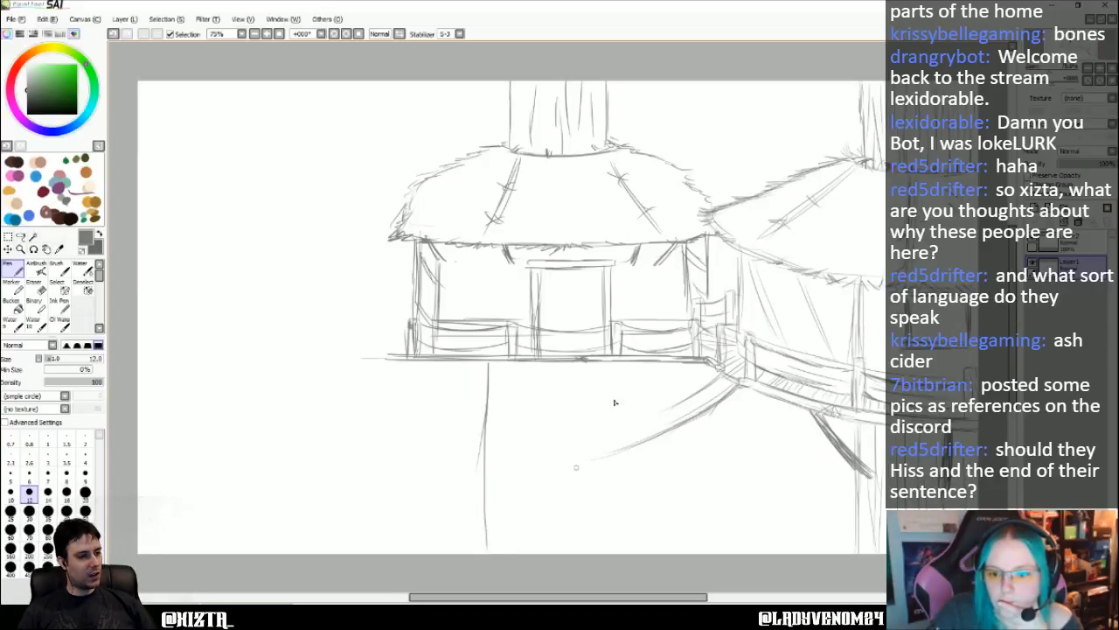
{"action": "left_click_drag", "start_coordinate": [604, 361], "coordinate": [605, 497]}
{"action": "left_click_drag", "start_coordinate": [604, 416], "coordinate": [603, 559]}
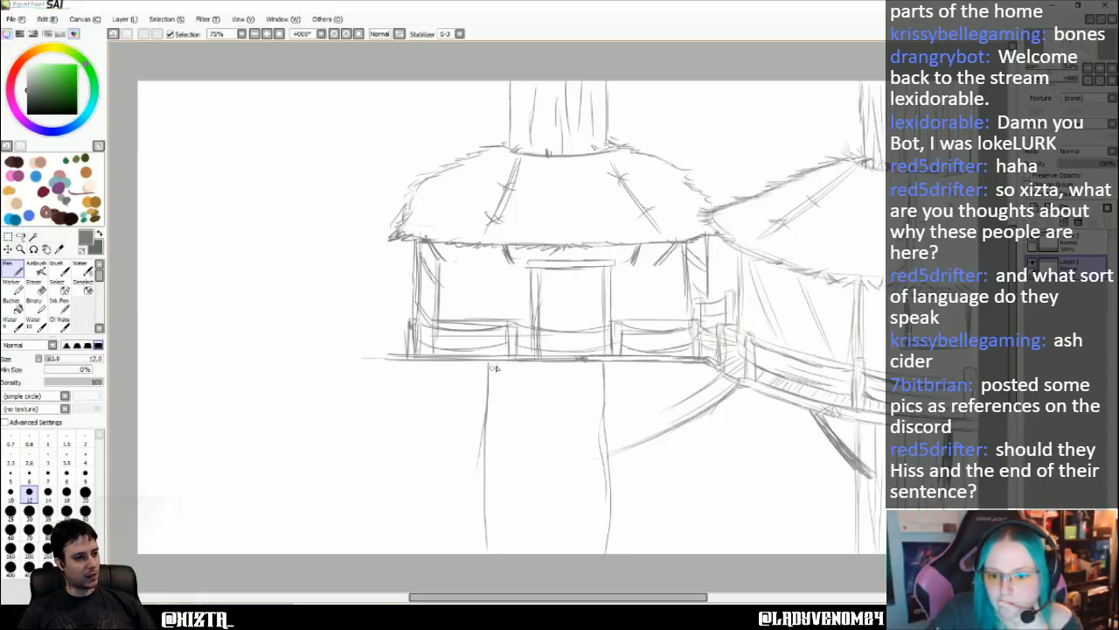
{"action": "left_click_drag", "start_coordinate": [494, 366], "coordinate": [497, 404]}
{"action": "mouse_move", "coordinate": [496, 359]}
{"action": "left_mouse_down"}
{"action": "mouse_move", "coordinate": [496, 558]}
{"action": "mouse_move", "coordinate": [523, 543]}
{"action": "mouse_move", "coordinate": [535, 396]}
{"action": "mouse_move", "coordinate": [534, 486]}
{"action": "left_mouse_up"}
{"action": "left_click_drag", "start_coordinate": [558, 486], "coordinate": [560, 519]}
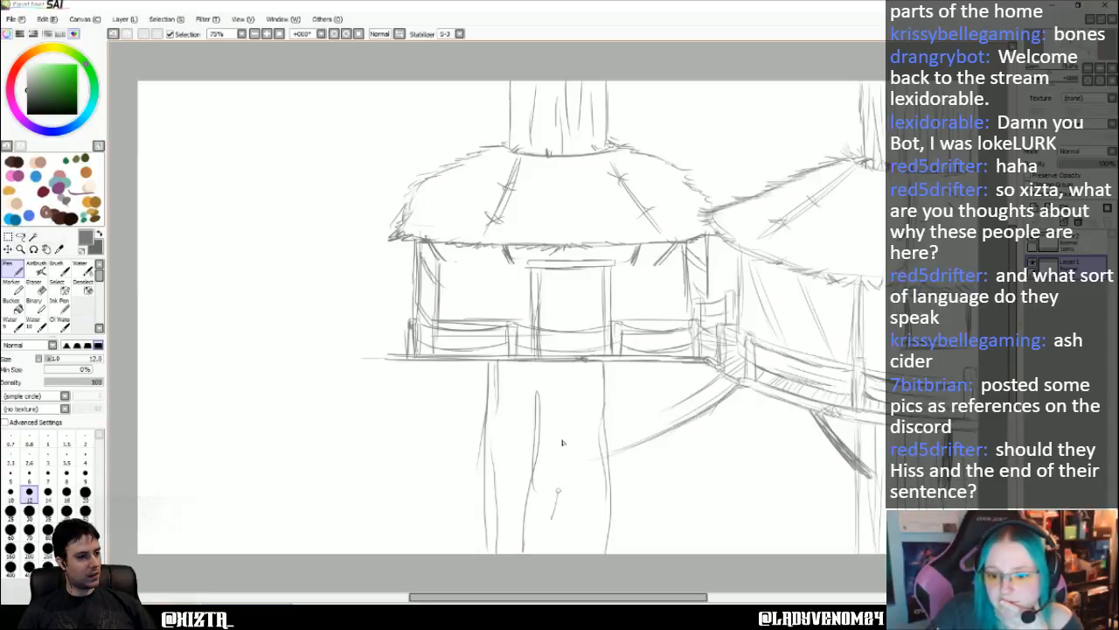
{"action": "left_click_drag", "start_coordinate": [559, 434], "coordinate": [560, 535]}
{"action": "left_click_drag", "start_coordinate": [585, 369], "coordinate": [585, 420]}
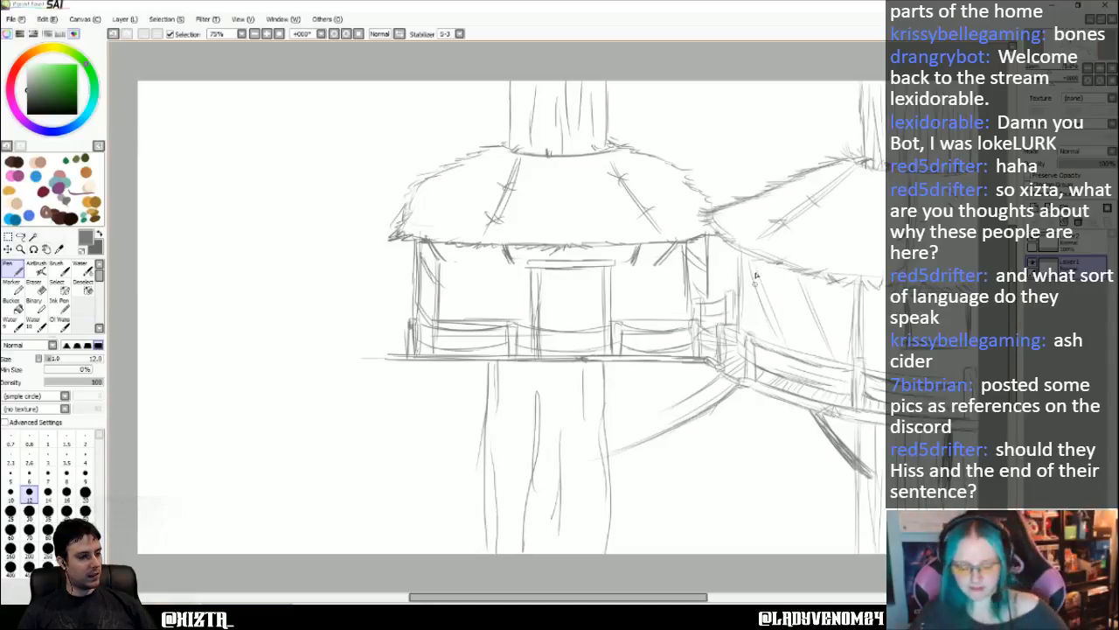
{"action": "key", "text": "ctrl+z"}
{"action": "key", "text": "ctrl+z"}
{"action": "key", "text": "ctrl+z"}
{"action": "key", "text": "ctrl+z"}
{"action": "key", "text": "ctrl+z"}
{"action": "key", "text": "ctrl+z"}
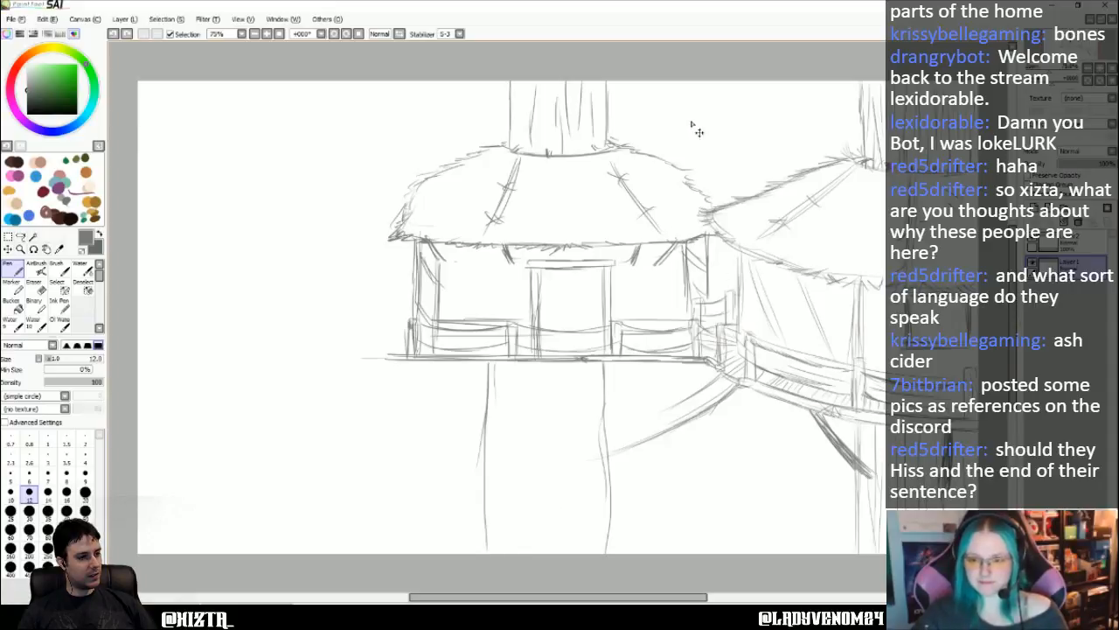
{"action": "key", "text": "ctrl+z"}
{"action": "key", "text": "ctrl+z"}
{"action": "key", "text": "ctrl+z"}
{"action": "key", "text": "ctrl+z"}
{"action": "key", "text": "ctrl+z"}
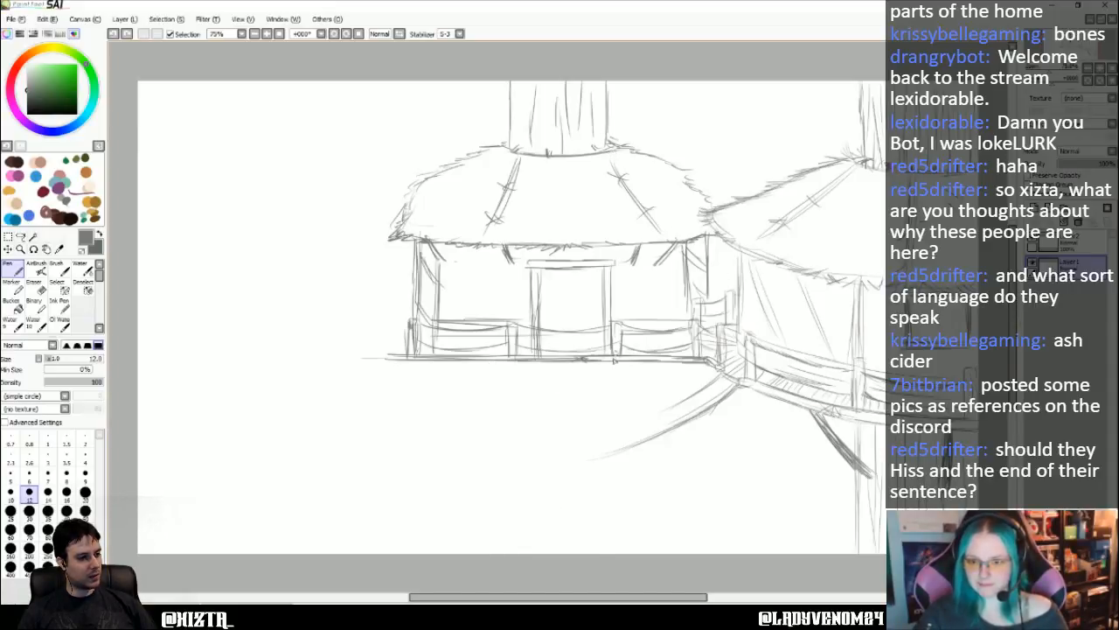
- Draw the two edges of a large trunk running from beneath the platform to the canvas's lower edge
{"action": "left_click_drag", "start_coordinate": [608, 359], "coordinate": [602, 544]}
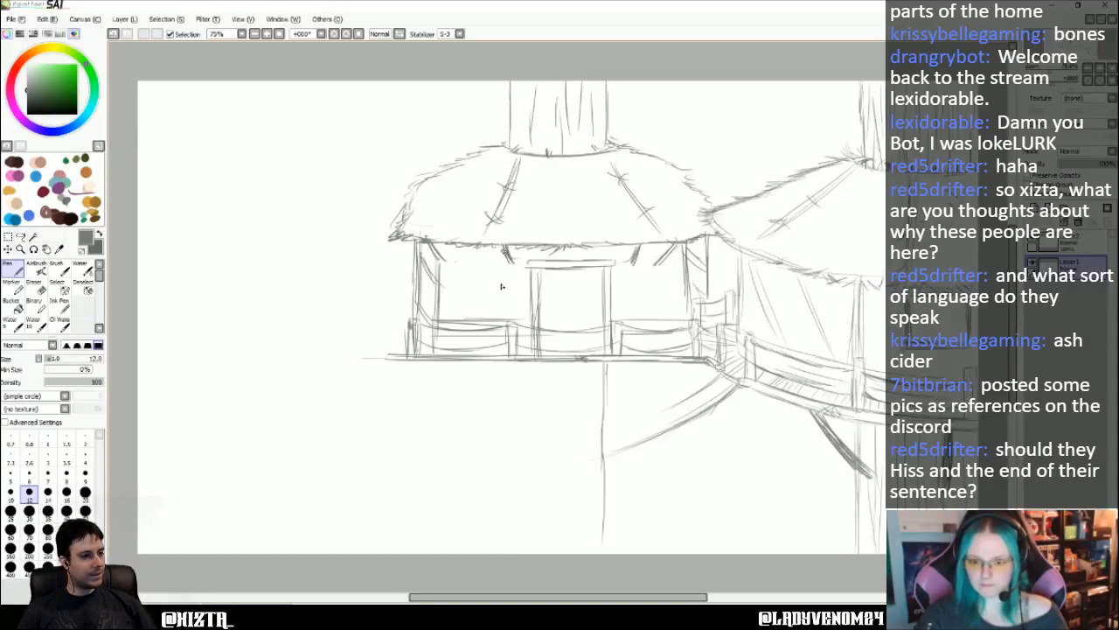
{"action": "mouse_move", "coordinate": [499, 362]}
{"action": "left_mouse_down"}
{"action": "mouse_move", "coordinate": [499, 401]}
{"action": "mouse_move", "coordinate": [501, 373]}
{"action": "mouse_move", "coordinate": [507, 538]}
{"action": "left_mouse_up"}
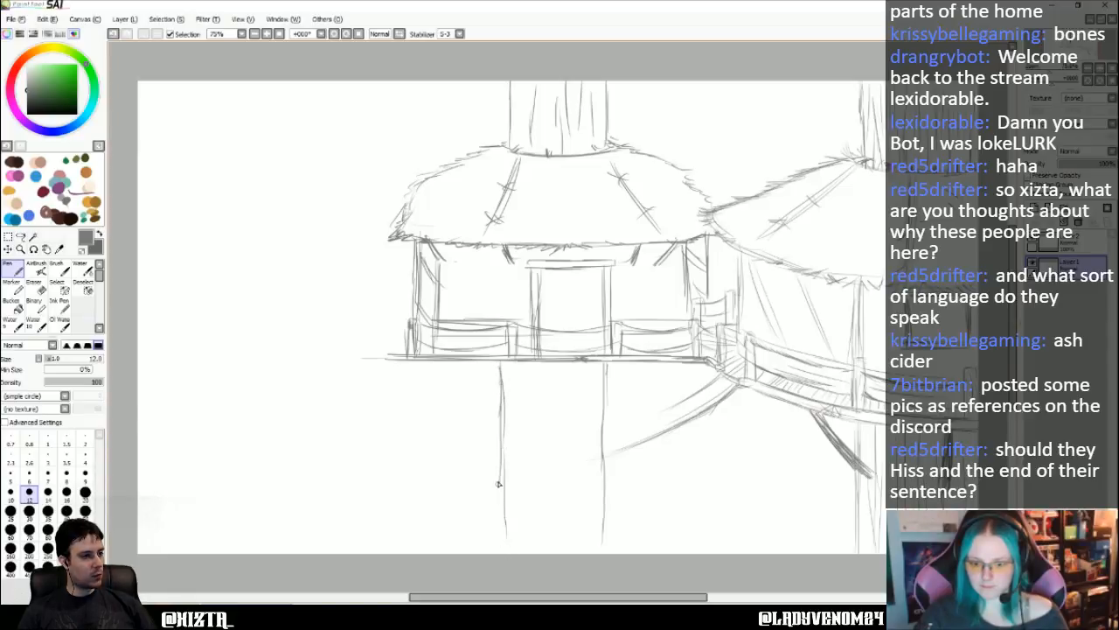
{"action": "left_click_drag", "start_coordinate": [498, 484], "coordinate": [501, 553]}
- Add curved braces from both sides of the lower trunk to the platform's underside, plus two short braces across the trunk's front
{"action": "left_click_drag", "start_coordinate": [604, 410], "coordinate": [674, 371]}
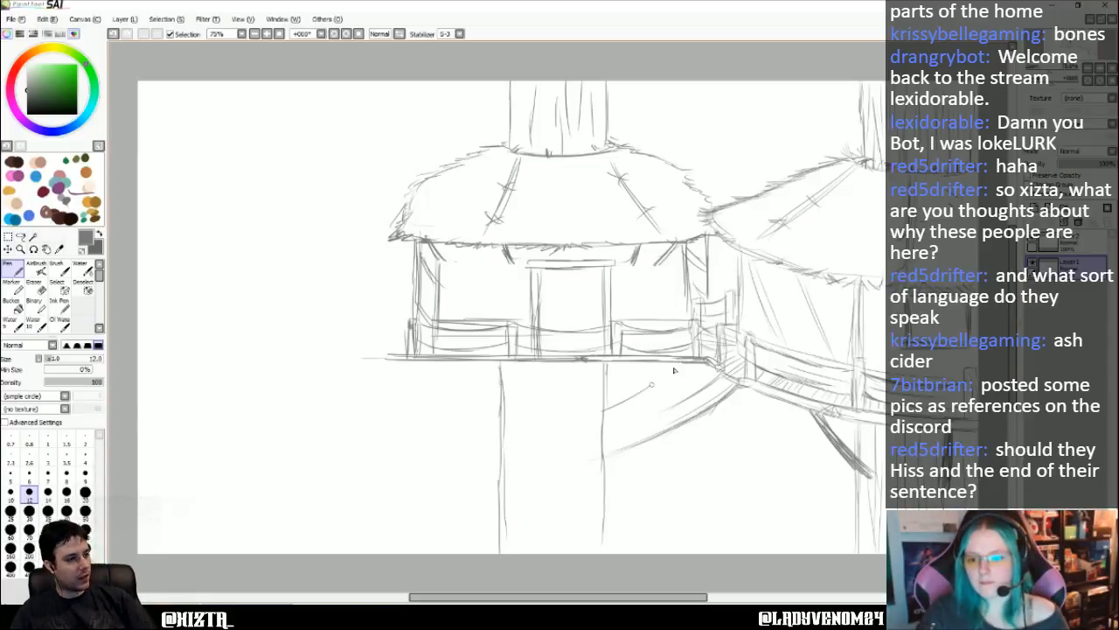
{"action": "left_click_drag", "start_coordinate": [605, 410], "coordinate": [681, 364]}
{"action": "mouse_move", "coordinate": [601, 365]}
{"action": "left_mouse_down"}
{"action": "mouse_move", "coordinate": [594, 400]}
{"action": "mouse_move", "coordinate": [598, 381]}
{"action": "left_mouse_up"}
{"action": "left_click_drag", "start_coordinate": [527, 365], "coordinate": [533, 405]}
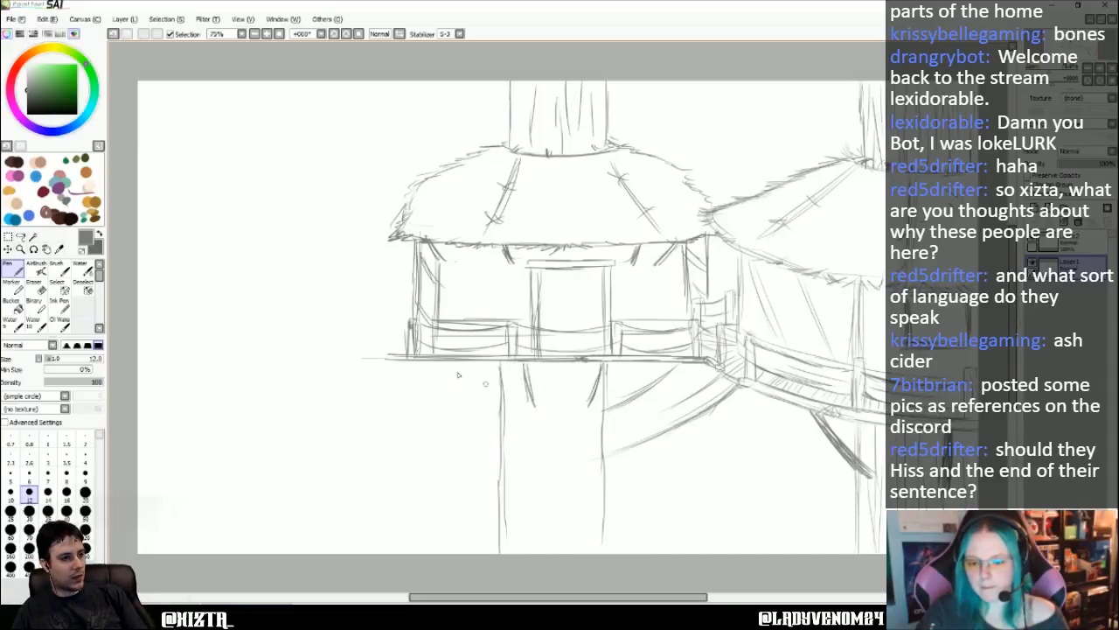
{"action": "left_click_drag", "start_coordinate": [437, 363], "coordinate": [496, 406]}
{"action": "key", "text": "ctrl+z"}
{"action": "key", "text": "ctrl+z"}
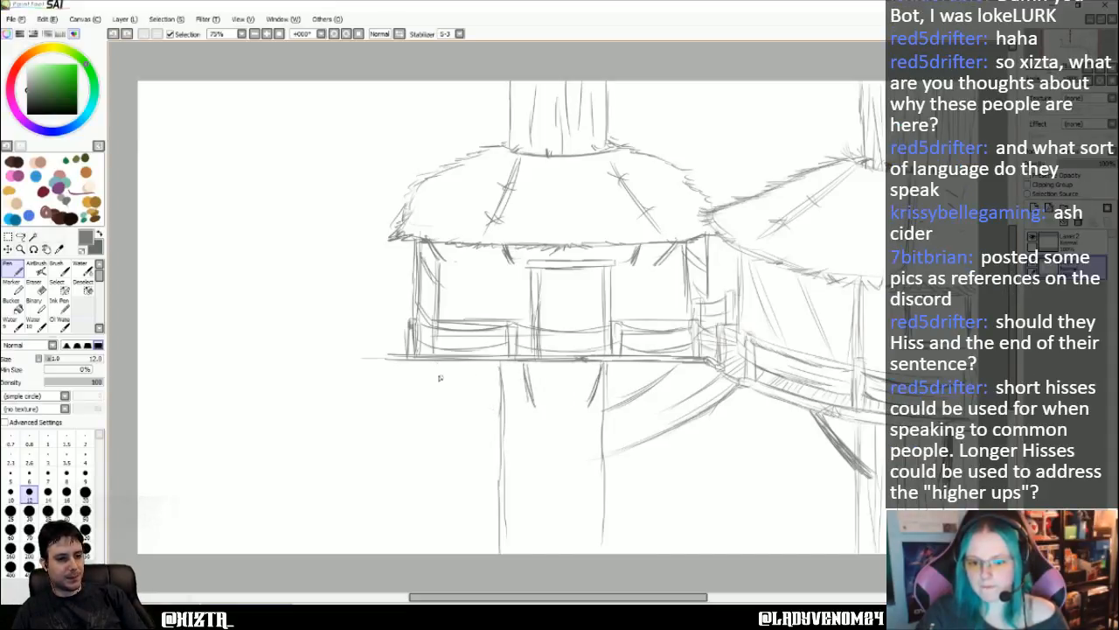
{"action": "mouse_move", "coordinate": [423, 365]}
{"action": "left_mouse_down"}
{"action": "mouse_move", "coordinate": [493, 400]}
{"action": "mouse_move", "coordinate": [446, 367]}
{"action": "mouse_move", "coordinate": [500, 400]}
{"action": "left_mouse_up"}
{"action": "left_click_drag", "start_coordinate": [436, 364], "coordinate": [499, 407]}
{"action": "left_click_drag", "start_coordinate": [443, 373], "coordinate": [503, 404]}
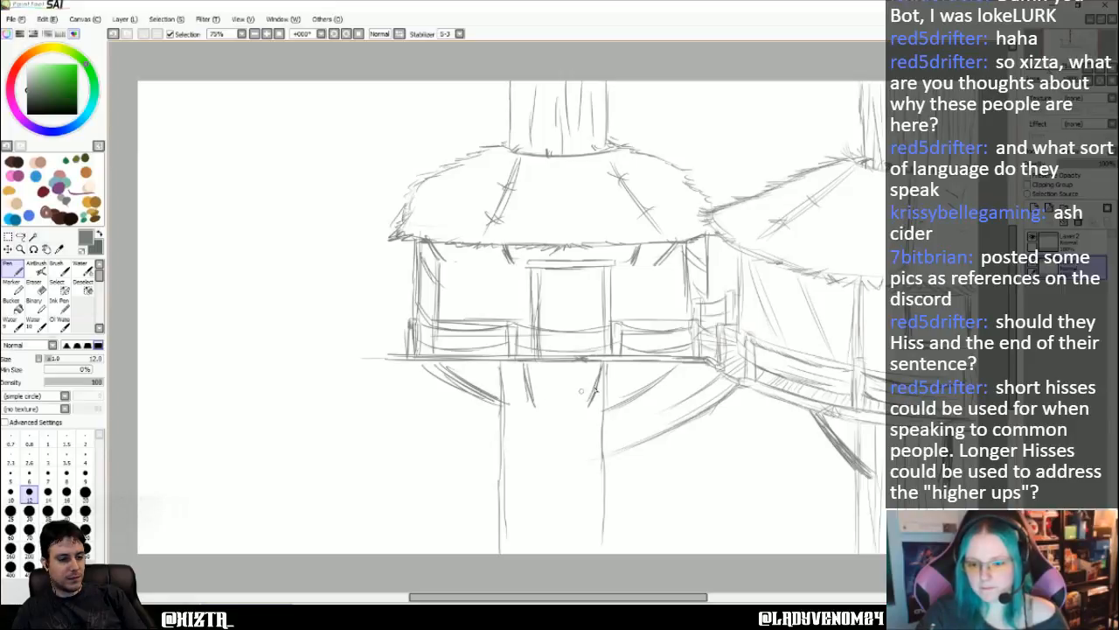
- Add long vertical bark lines down the lower trunk
{"action": "mouse_move", "coordinate": [527, 365]}
{"action": "left_mouse_down"}
{"action": "mouse_move", "coordinate": [535, 402]}
{"action": "mouse_move", "coordinate": [515, 460]}
{"action": "mouse_move", "coordinate": [511, 551]}
{"action": "mouse_move", "coordinate": [533, 454]}
{"action": "left_mouse_up"}
{"action": "left_click_drag", "start_coordinate": [537, 473], "coordinate": [541, 561]}
{"action": "left_click_drag", "start_coordinate": [556, 382], "coordinate": [559, 551]}
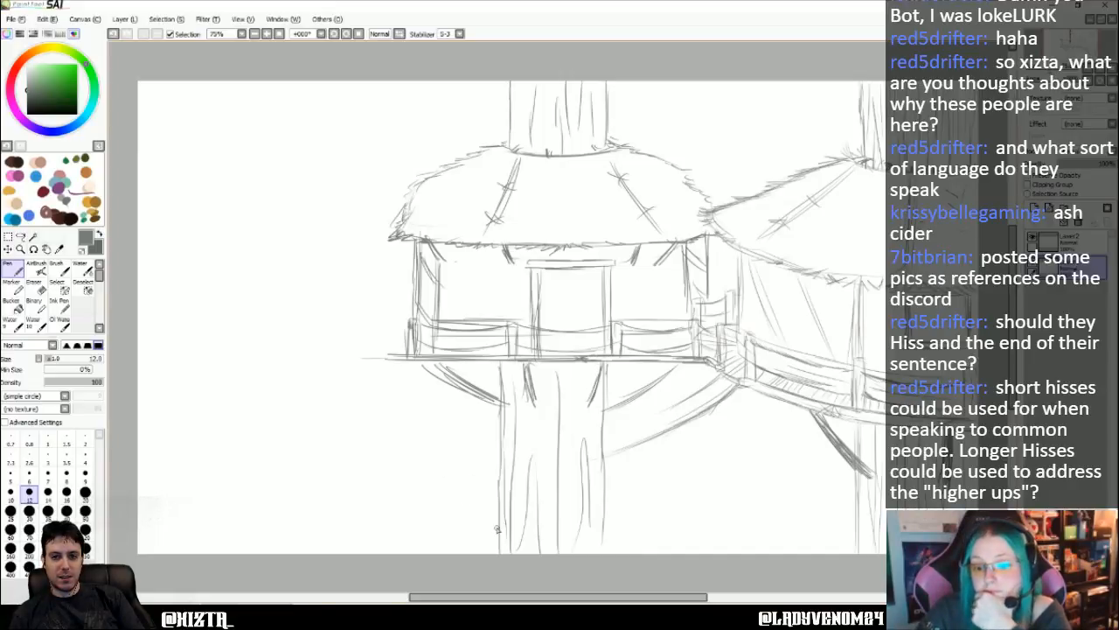
- Sketch a small railed platform on the lower trunk's left side, then try a curved platform edge on its right and undo it
{"action": "left_click_drag", "start_coordinate": [497, 528], "coordinate": [465, 530]}
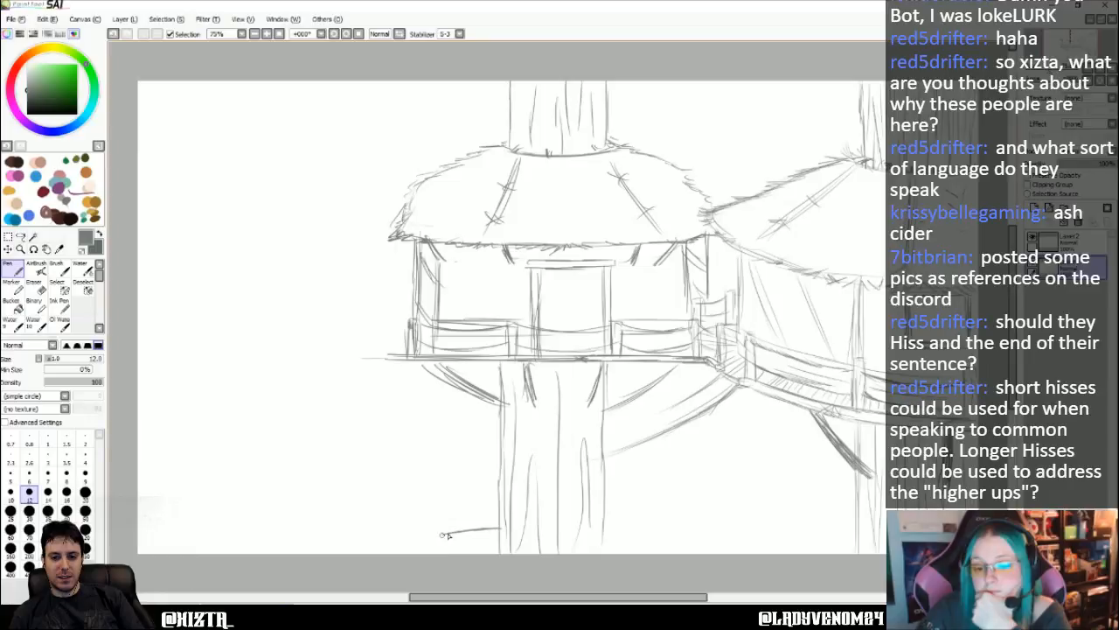
{"action": "left_click_drag", "start_coordinate": [469, 492], "coordinate": [475, 527]}
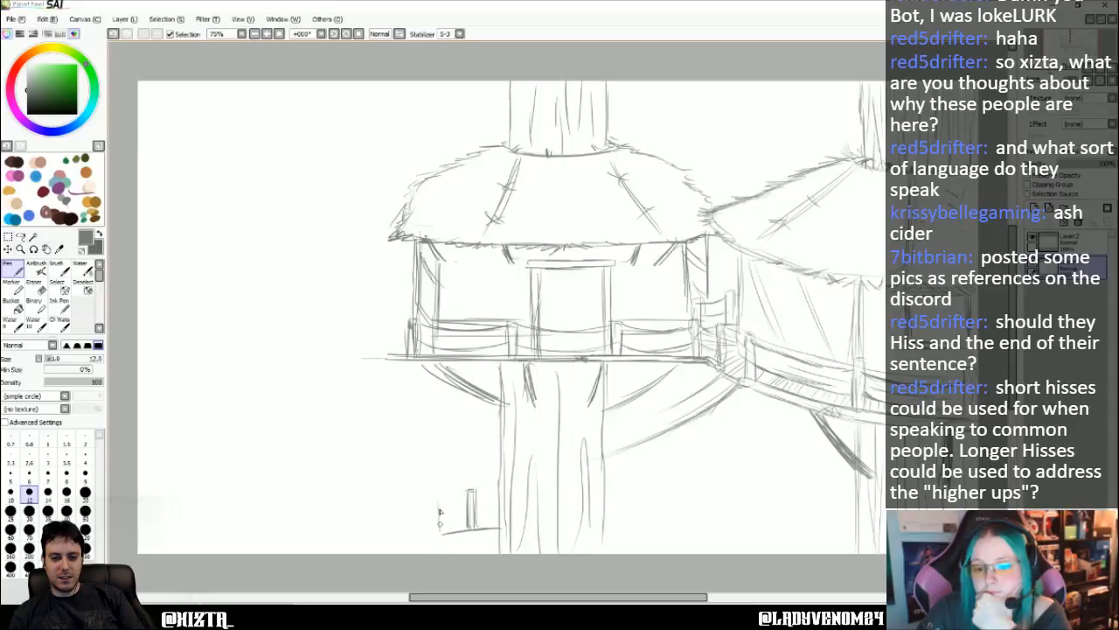
{"action": "left_click_drag", "start_coordinate": [430, 499], "coordinate": [430, 531]}
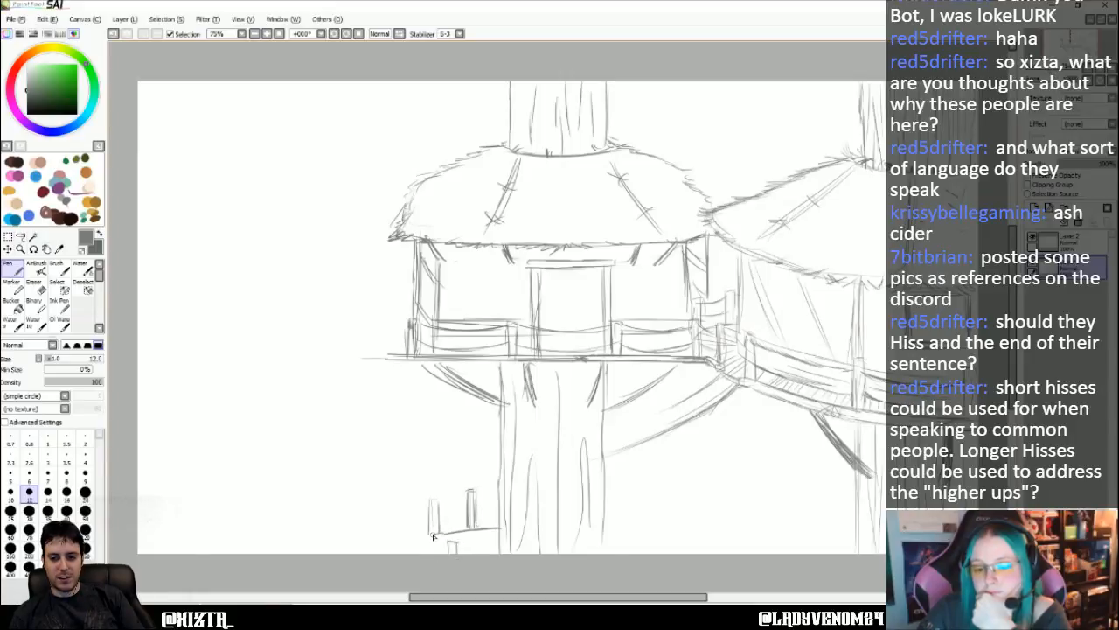
{"action": "mouse_move", "coordinate": [462, 508]}
{"action": "left_mouse_down"}
{"action": "mouse_move", "coordinate": [469, 517]}
{"action": "mouse_move", "coordinate": [504, 499]}
{"action": "mouse_move", "coordinate": [502, 517]}
{"action": "left_mouse_up"}
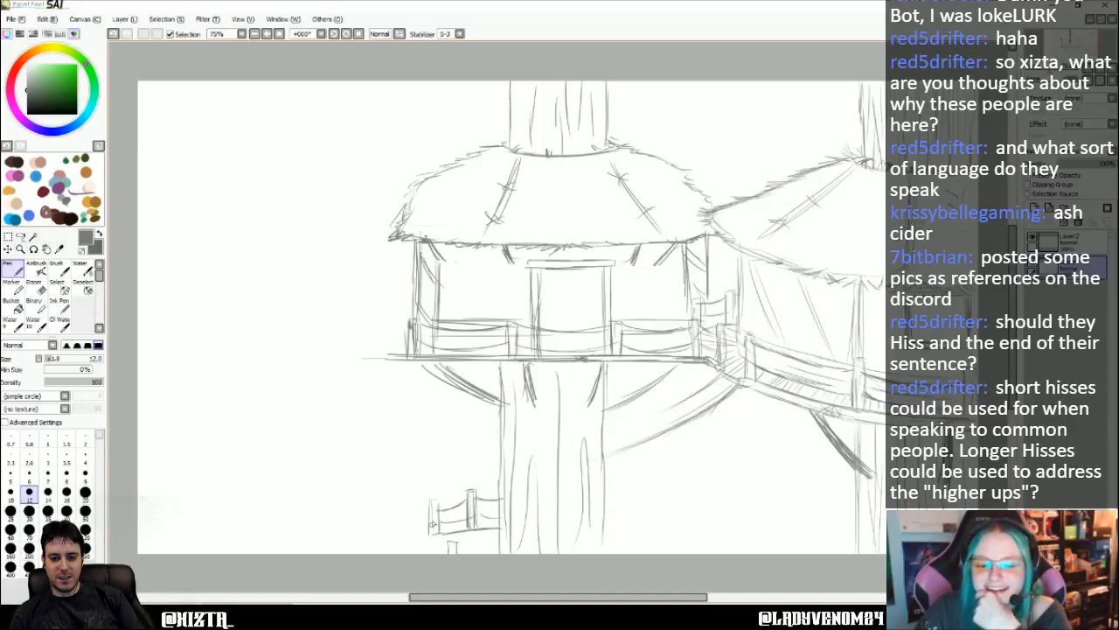
{"action": "left_click_drag", "start_coordinate": [437, 532], "coordinate": [447, 552]}
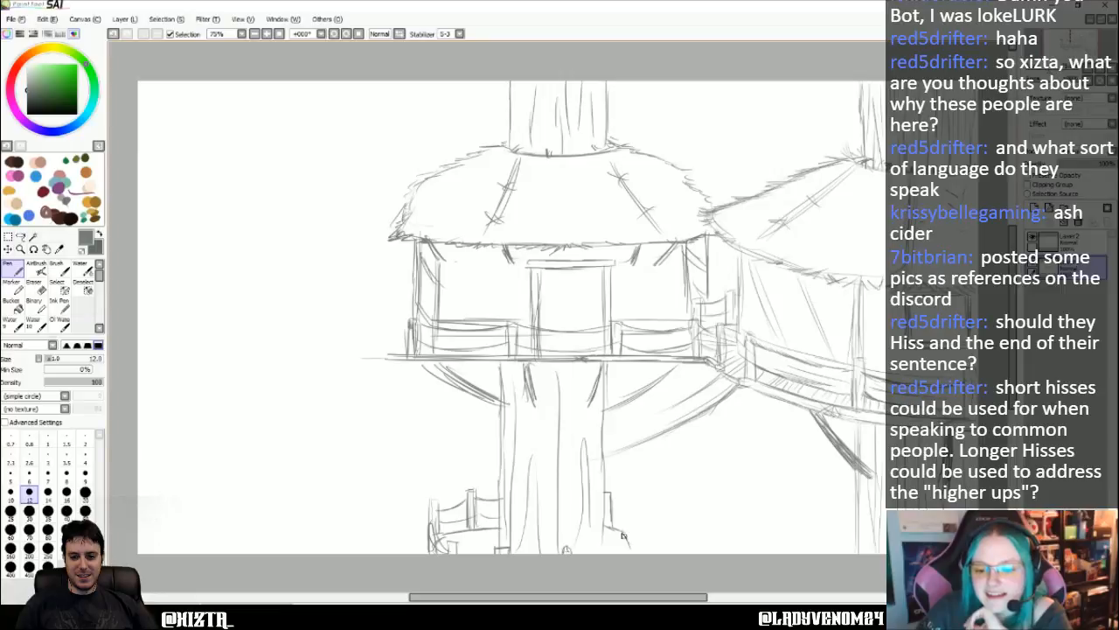
{"action": "left_click_drag", "start_coordinate": [611, 528], "coordinate": [633, 539]}
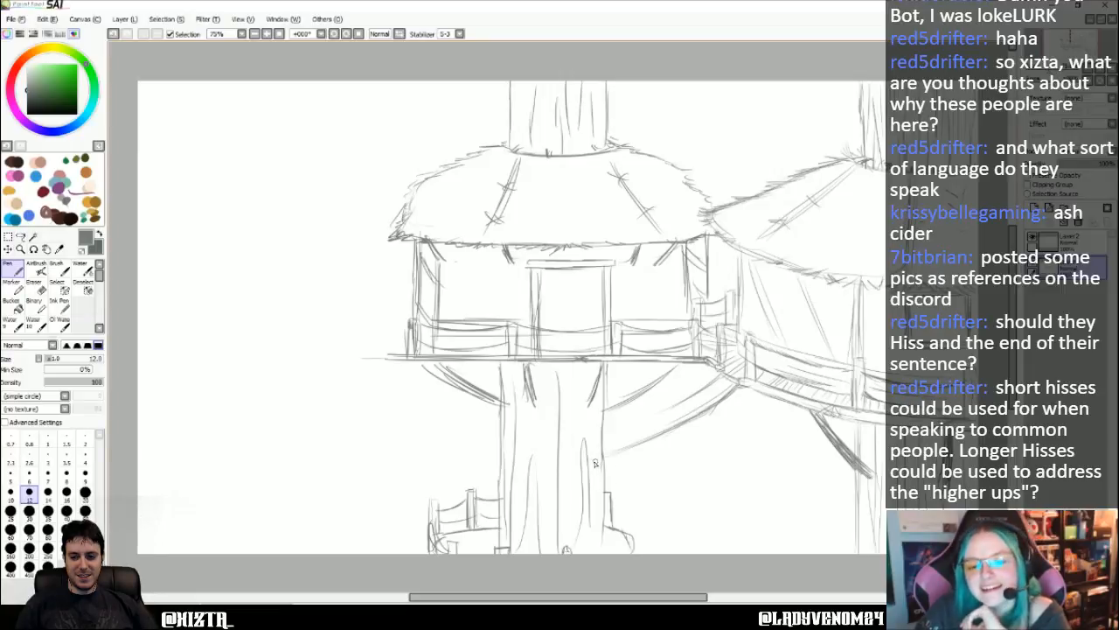
{"action": "key", "text": "ctrl+z"}
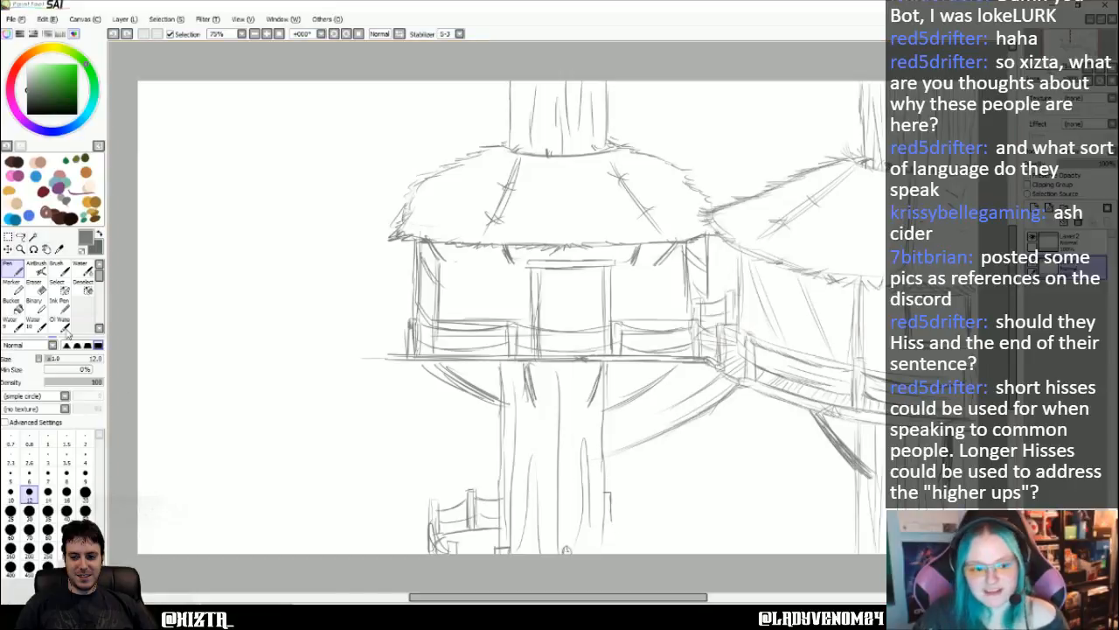
- Erase the small railed platform beside the lower trunk with a size 50 eraser
{"action": "left_click", "coordinate": [35, 281]}
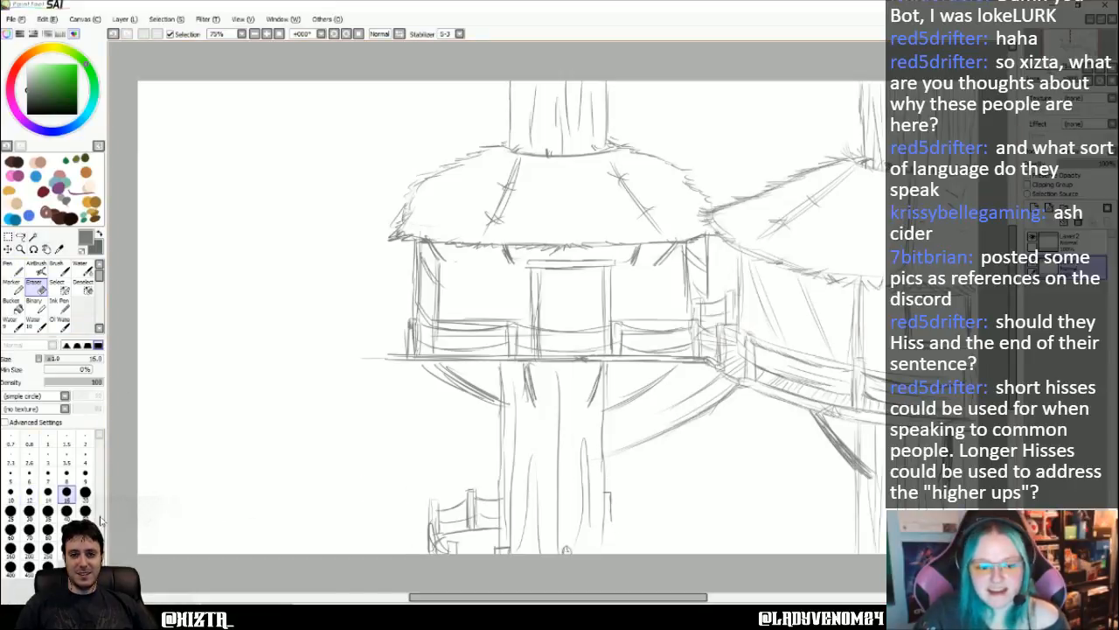
{"action": "left_click", "coordinate": [85, 510]}
{"action": "mouse_move", "coordinate": [447, 554]}
{"action": "left_mouse_down"}
{"action": "mouse_move", "coordinate": [446, 518]}
{"action": "mouse_move", "coordinate": [425, 499]}
{"action": "mouse_move", "coordinate": [477, 533]}
{"action": "mouse_move", "coordinate": [458, 492]}
{"action": "mouse_move", "coordinate": [494, 525]}
{"action": "left_mouse_up"}
{"action": "left_click_drag", "start_coordinate": [617, 485], "coordinate": [614, 509]}
{"action": "left_click_drag", "start_coordinate": [571, 543], "coordinate": [572, 550]}
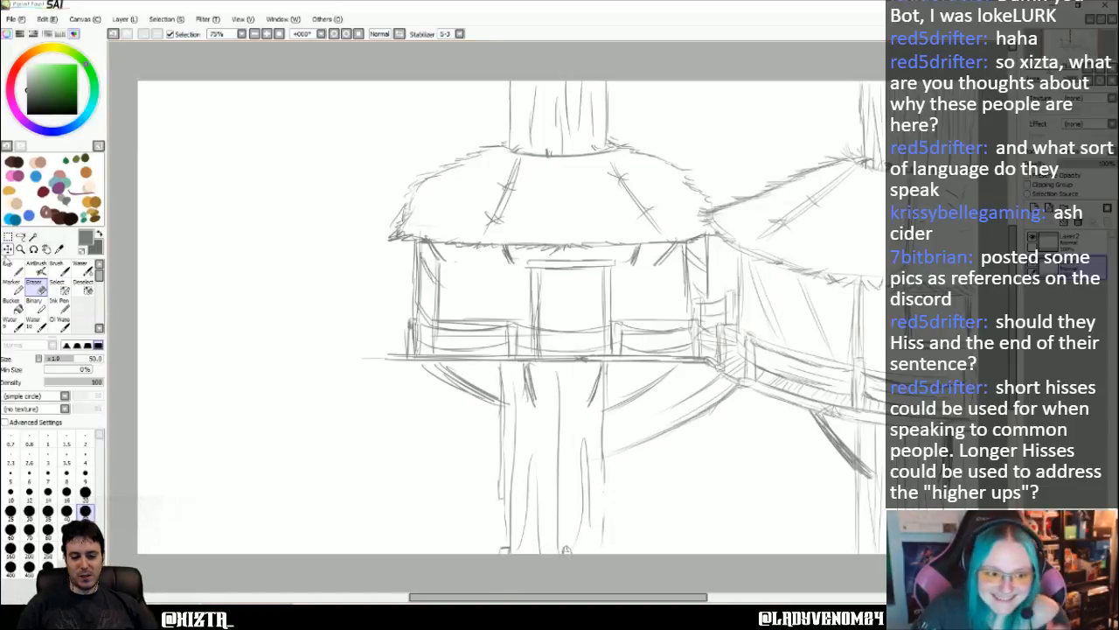
- Redraw the lower trunk's two edges and erase the long curved brace between the trunk and the walkway
{"action": "left_click", "coordinate": [12, 264]}
{"action": "left_click_drag", "start_coordinate": [500, 486], "coordinate": [505, 552]}
{"action": "left_click_drag", "start_coordinate": [601, 476], "coordinate": [604, 552]}
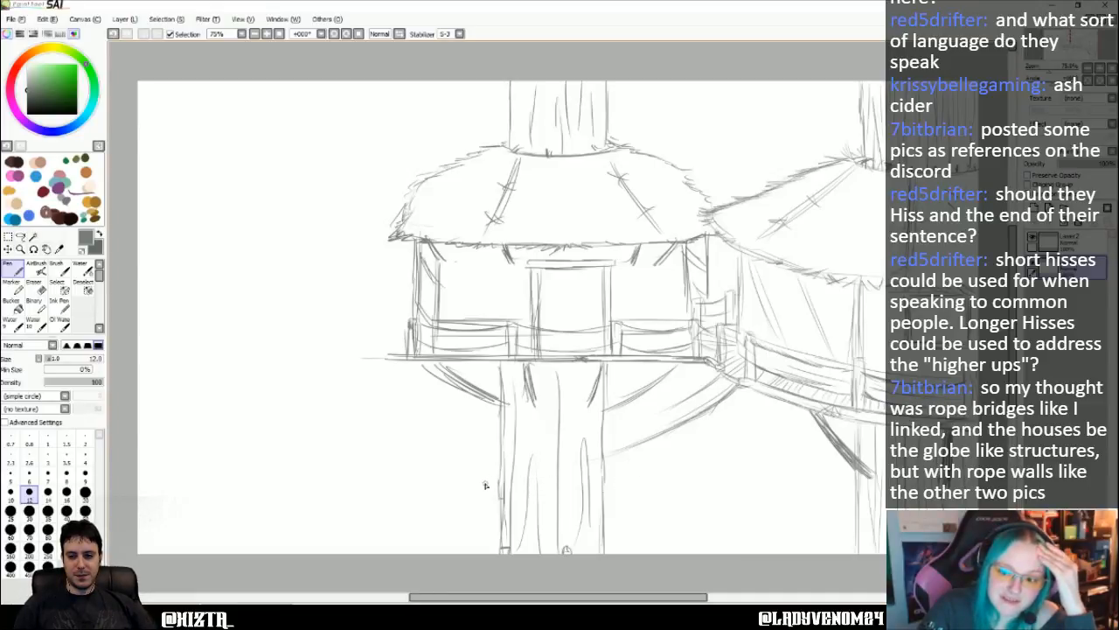
{"action": "left_click", "coordinate": [33, 285]}
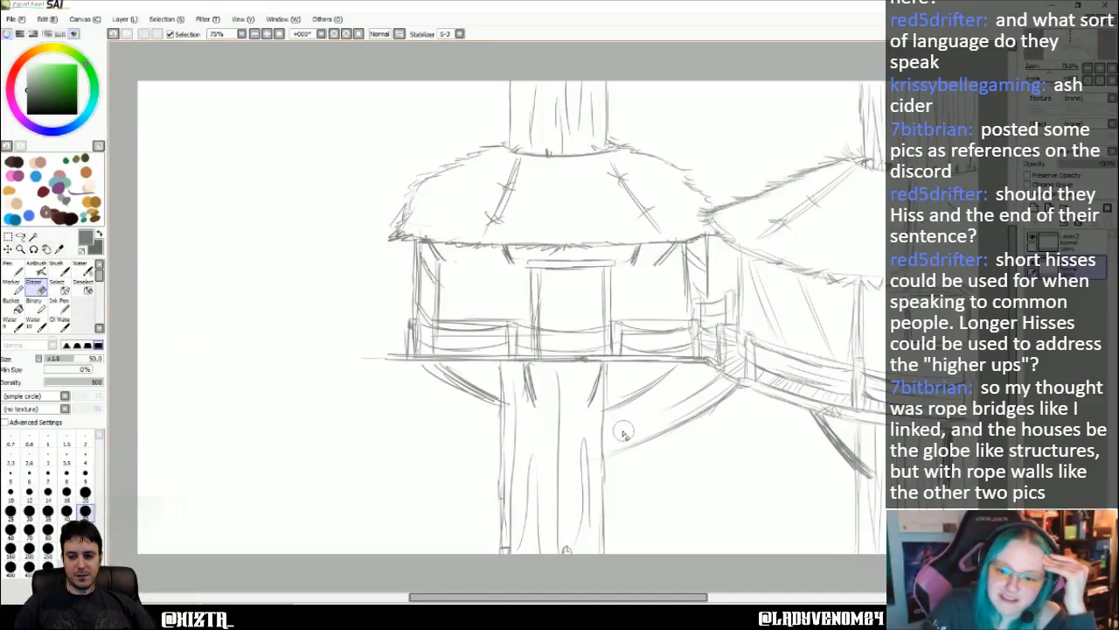
{"action": "mouse_move", "coordinate": [613, 451]}
{"action": "left_mouse_down"}
{"action": "mouse_move", "coordinate": [618, 413]}
{"action": "mouse_move", "coordinate": [626, 433]}
{"action": "mouse_move", "coordinate": [651, 437]}
{"action": "mouse_move", "coordinate": [726, 383]}
{"action": "mouse_move", "coordinate": [669, 405]}
{"action": "mouse_move", "coordinate": [660, 432]}
{"action": "left_mouse_up"}
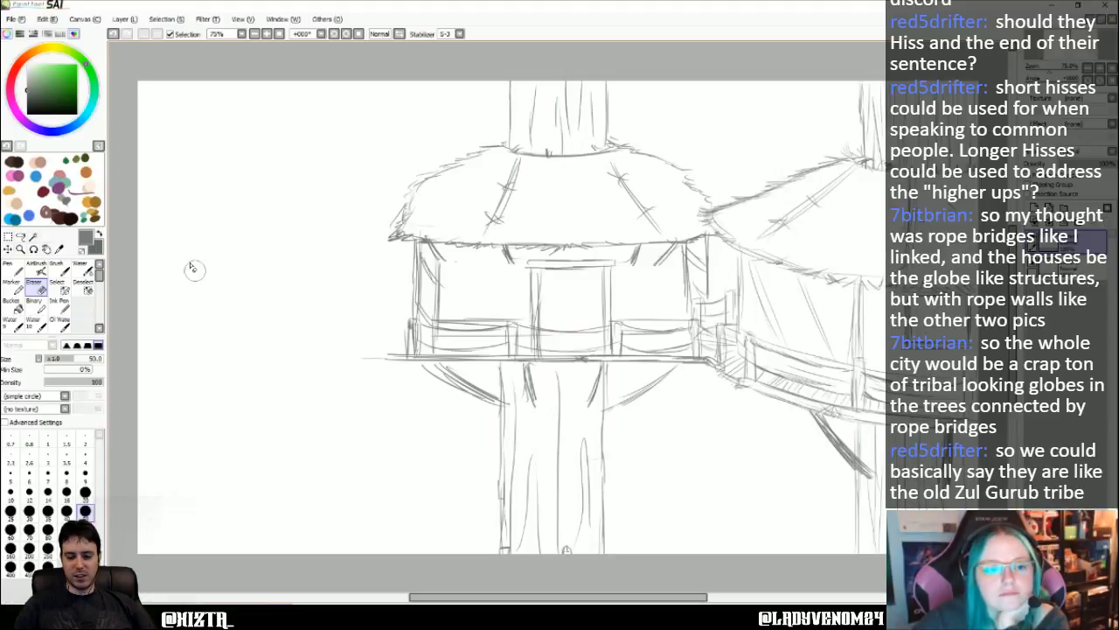
{"action": "left_click", "coordinate": [12, 269]}
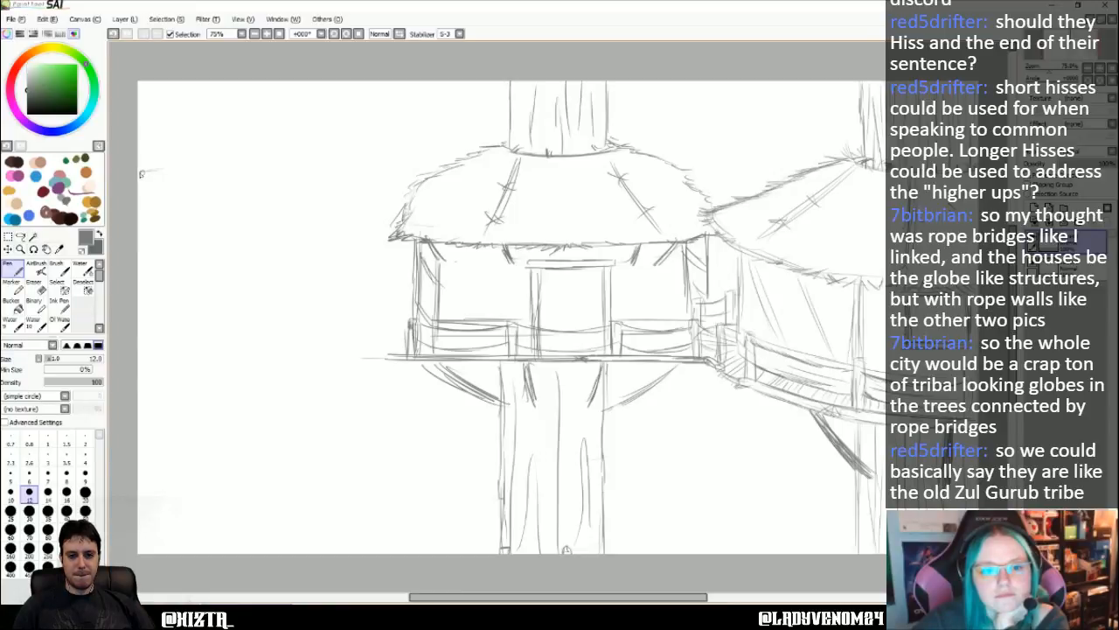
{"action": "left_click_drag", "start_coordinate": [141, 174], "coordinate": [168, 174]}
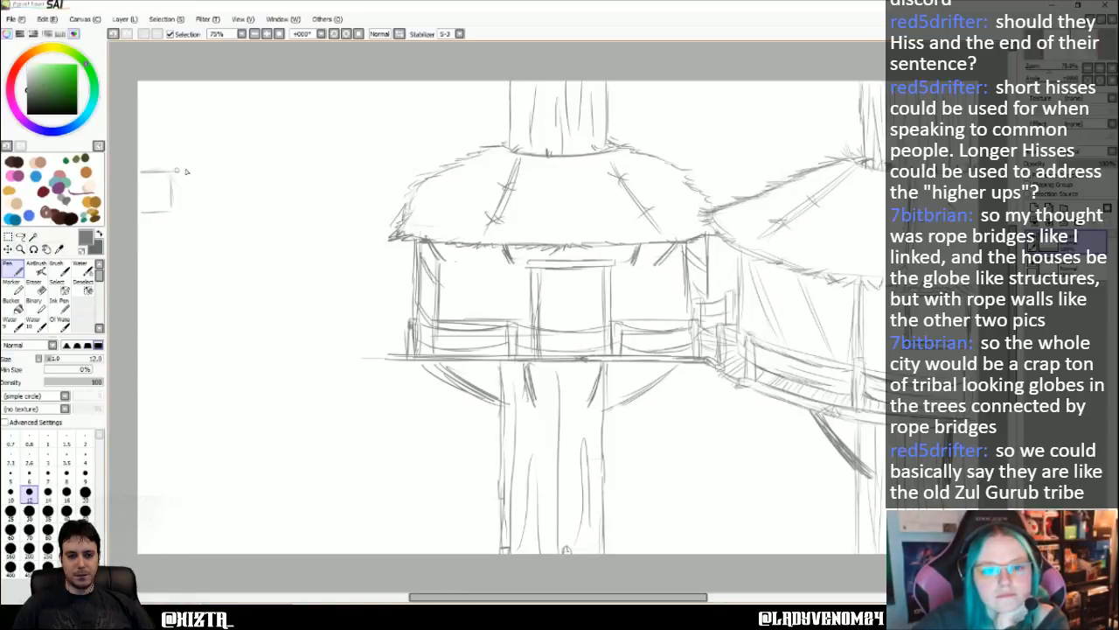
{"action": "left_click_drag", "start_coordinate": [144, 148], "coordinate": [140, 99]}
{"action": "left_click", "coordinate": [35, 283]}
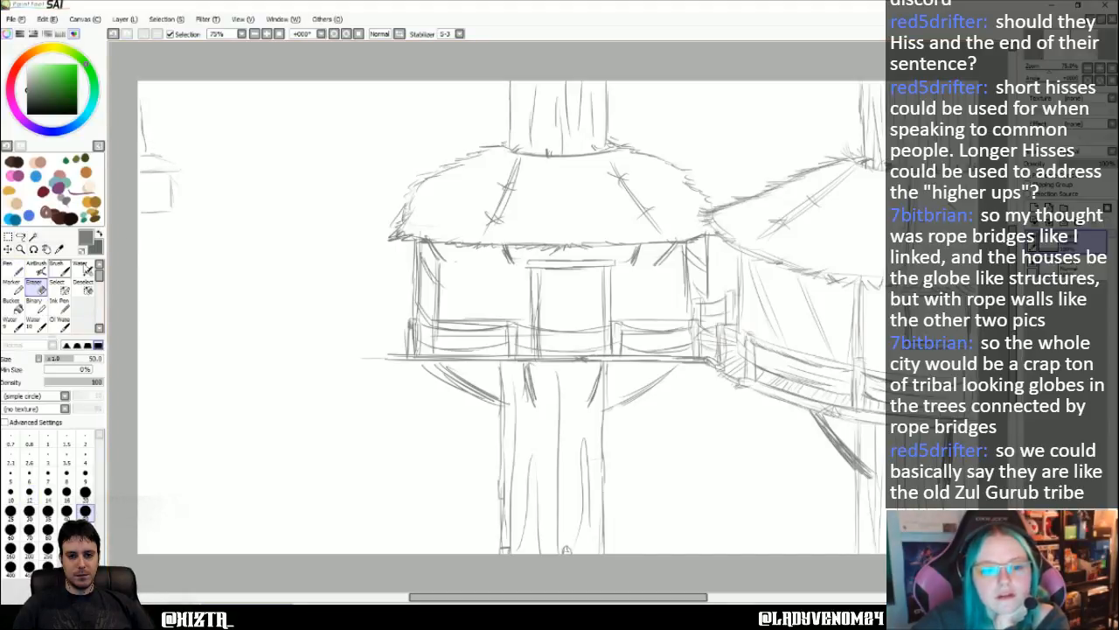
{"action": "mouse_move", "coordinate": [191, 214]}
{"action": "left_mouse_down"}
{"action": "mouse_move", "coordinate": [139, 212]}
{"action": "mouse_move", "coordinate": [173, 202]}
{"action": "mouse_move", "coordinate": [139, 186]}
{"action": "mouse_move", "coordinate": [129, 165]}
{"action": "mouse_move", "coordinate": [145, 156]}
{"action": "mouse_move", "coordinate": [137, 103]}
{"action": "left_mouse_up"}
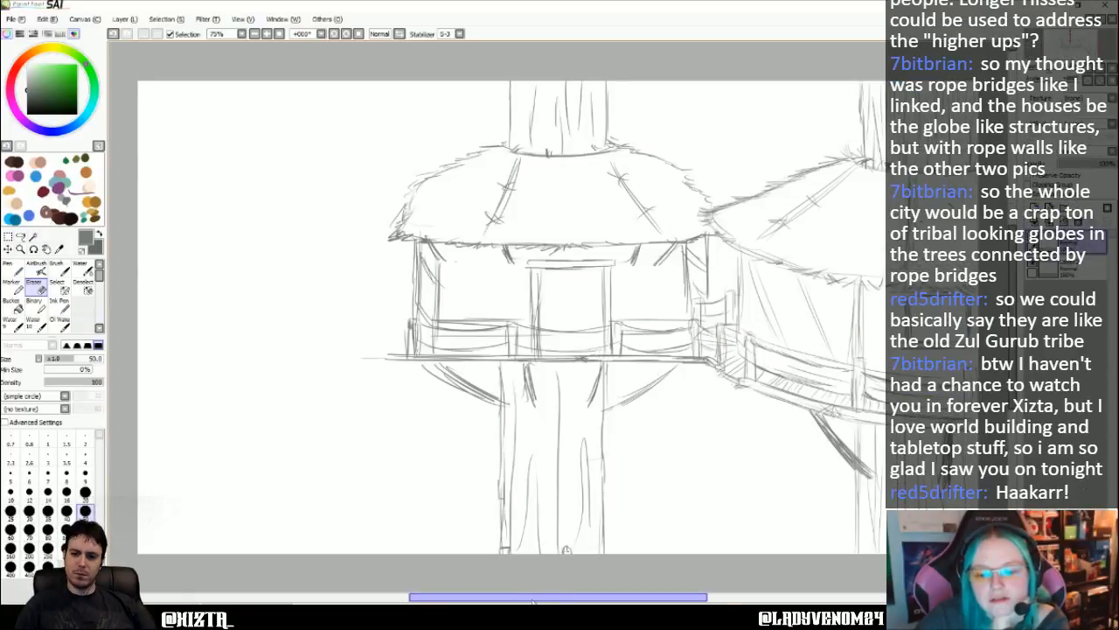
- Draw two long parallel diagonal side lines of a stairway from the walkway's corner down across the trunk to the canvas's lower edge
{"action": "mouse_move", "coordinate": [534, 600]}
{"action": "left_mouse_down"}
{"action": "mouse_move", "coordinate": [555, 600]}
{"action": "mouse_move", "coordinate": [530, 598]}
{"action": "left_mouse_up"}
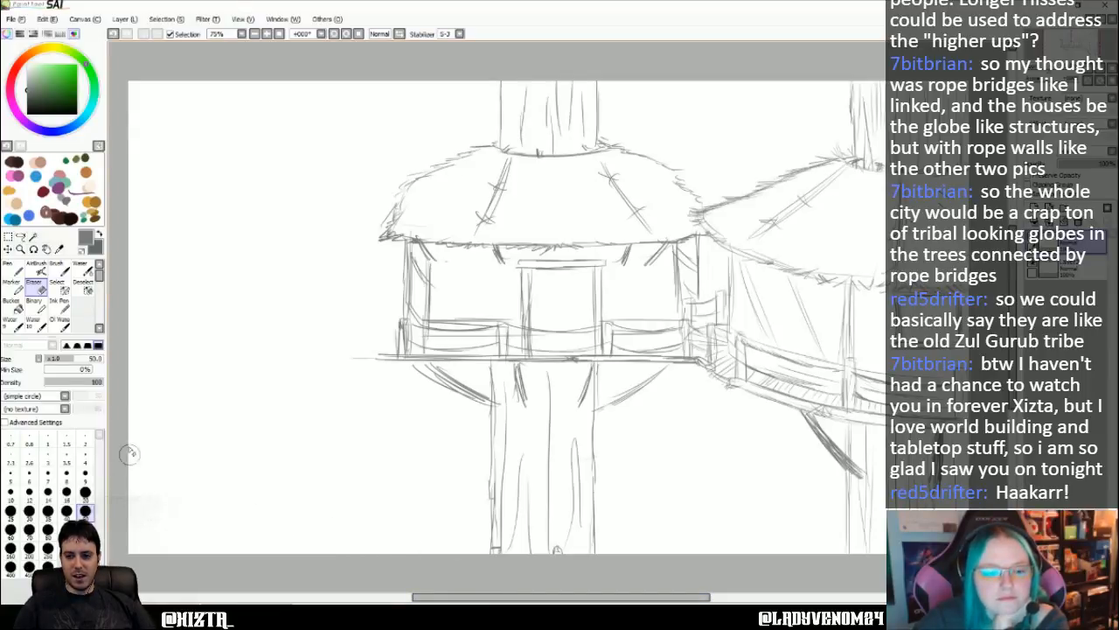
{"action": "left_click", "coordinate": [11, 265]}
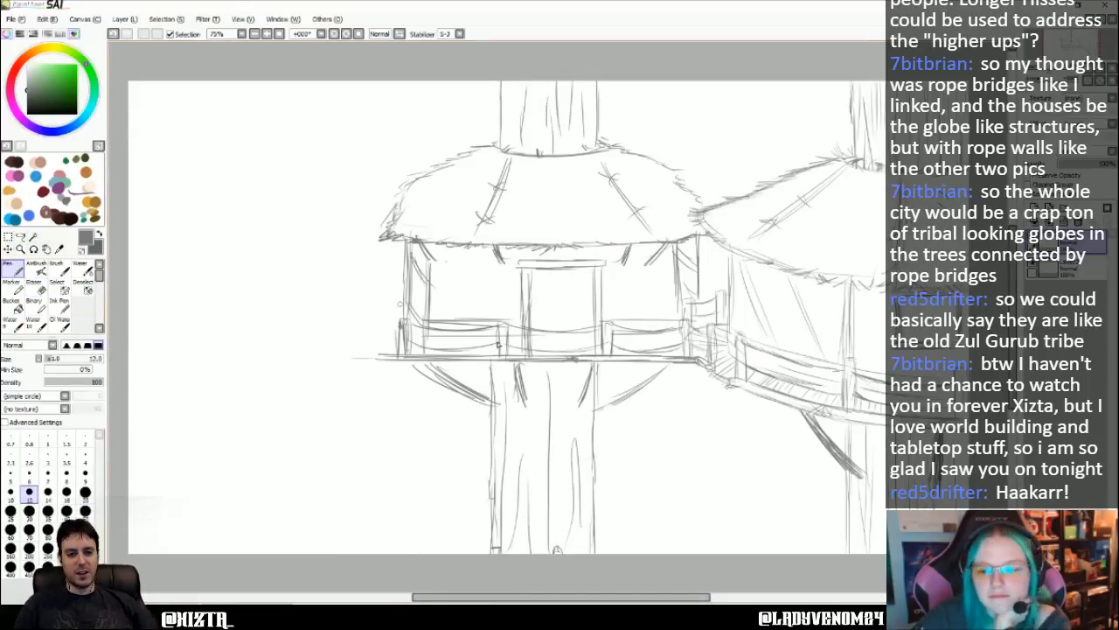
{"action": "left_click_drag", "start_coordinate": [658, 464], "coordinate": [716, 406]}
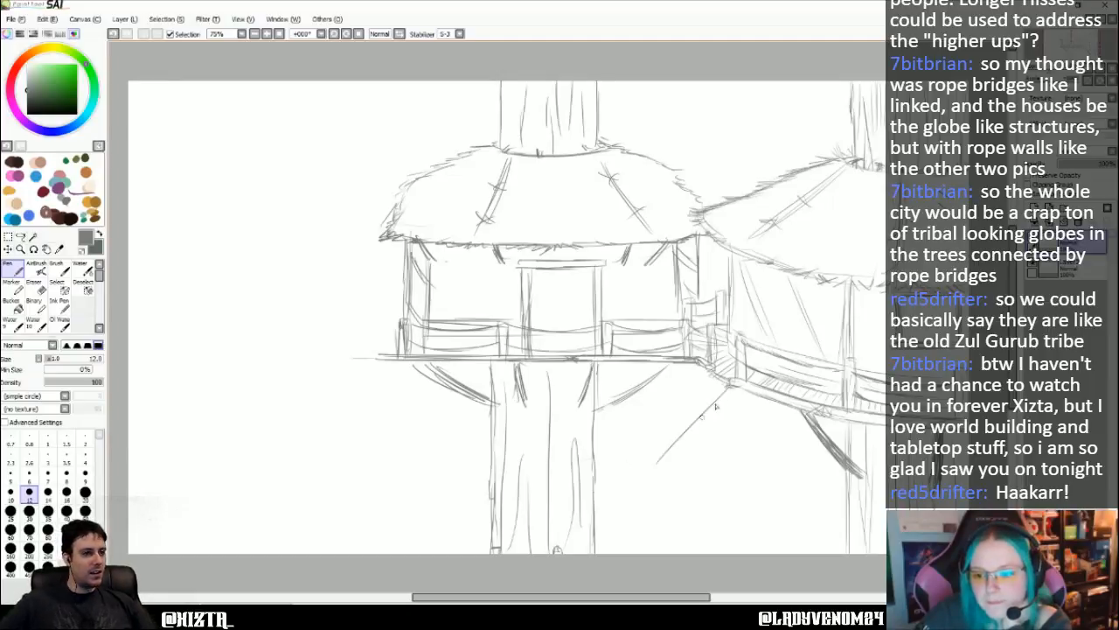
{"action": "left_click_drag", "start_coordinate": [660, 458], "coordinate": [568, 549]}
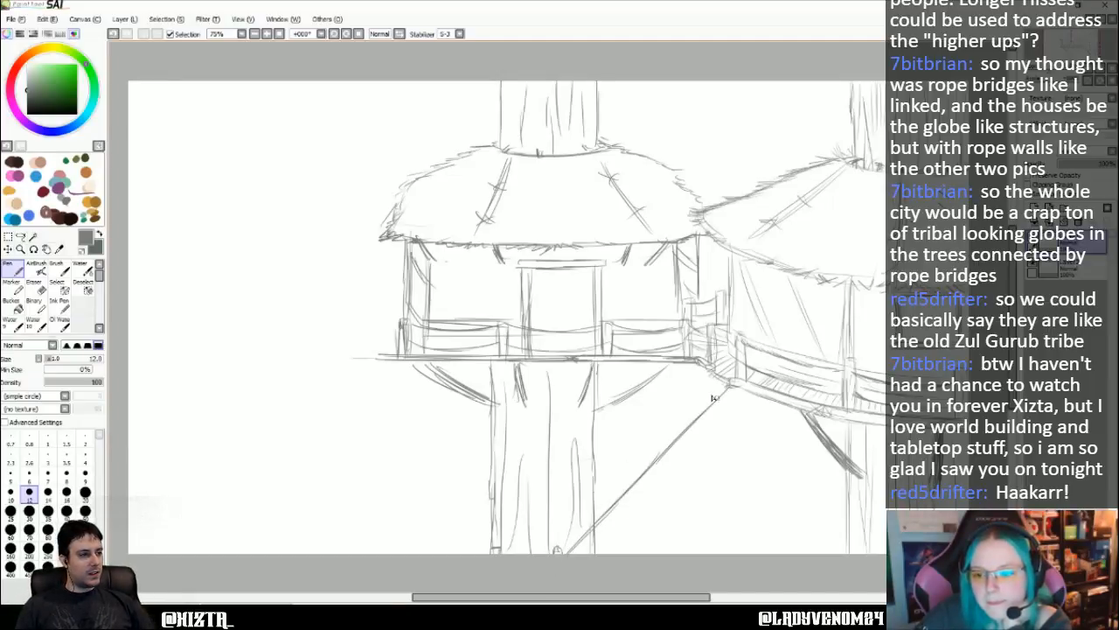
{"action": "left_click_drag", "start_coordinate": [714, 371], "coordinate": [620, 459]}
{"action": "left_click_drag", "start_coordinate": [656, 425], "coordinate": [555, 520]}
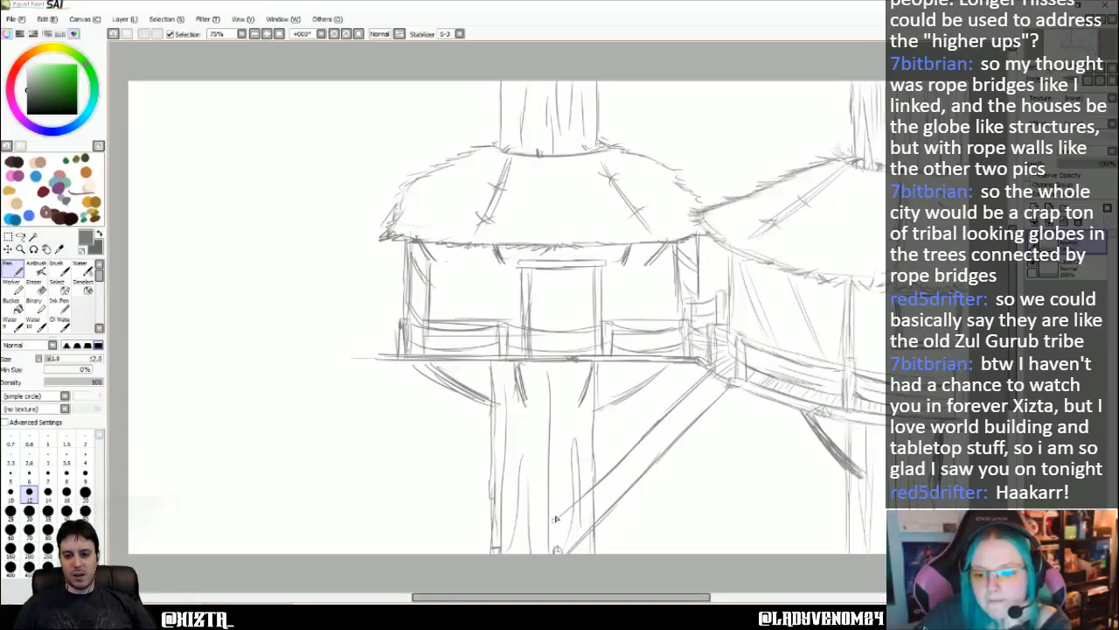
{"action": "left_click_drag", "start_coordinate": [607, 476], "coordinate": [534, 549]}
{"action": "left_click_drag", "start_coordinate": [566, 516], "coordinate": [528, 555]}
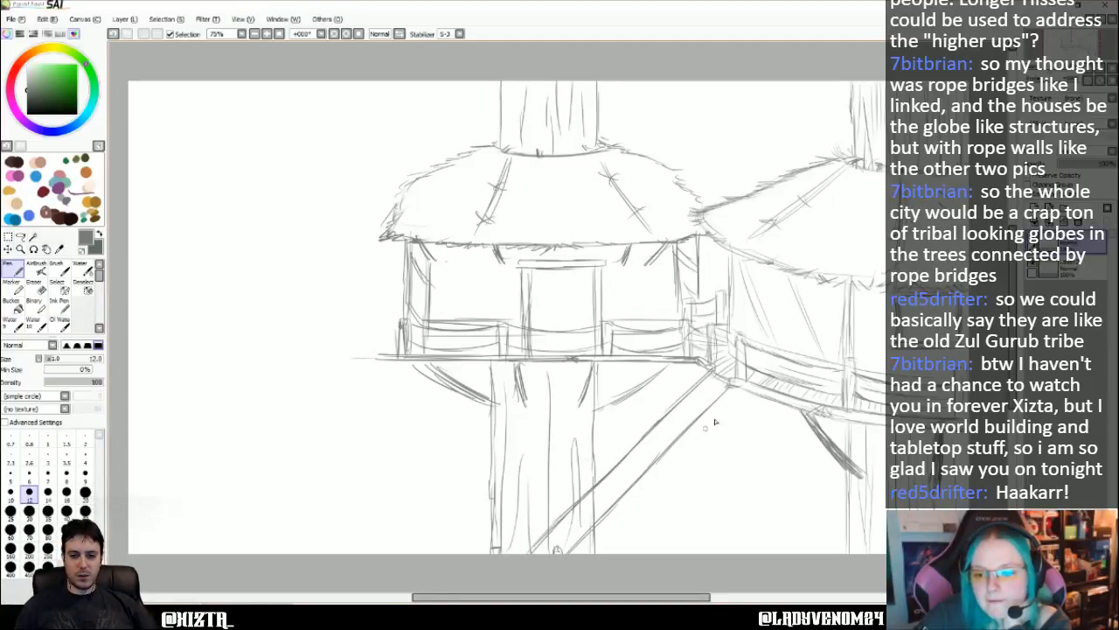
- Double the stairway's side lines and fill it from bottom to top with evenly spaced, shaded steps
{"action": "left_click_drag", "start_coordinate": [733, 387], "coordinate": [654, 469]}
{"action": "left_click_drag", "start_coordinate": [705, 418], "coordinate": [607, 519]}
{"action": "left_click_drag", "start_coordinate": [637, 483], "coordinate": [573, 558]}
{"action": "mouse_move", "coordinate": [715, 383]}
{"action": "left_mouse_down"}
{"action": "mouse_move", "coordinate": [544, 551]}
{"action": "mouse_move", "coordinate": [560, 551]}
{"action": "left_mouse_up"}
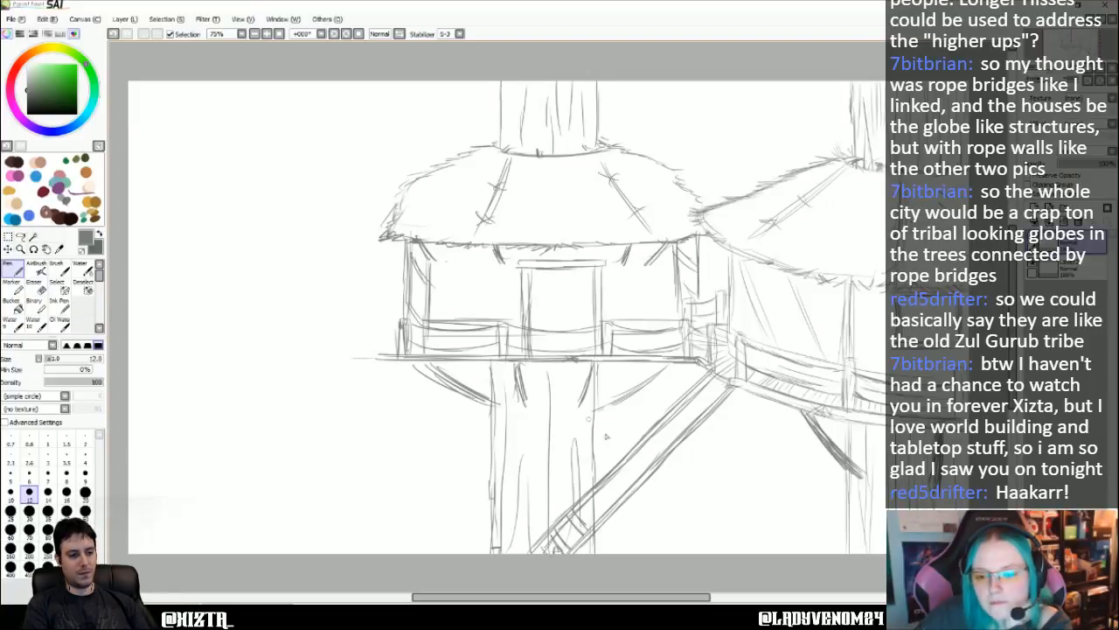
{"action": "left_click_drag", "start_coordinate": [586, 518], "coordinate": [608, 491]}
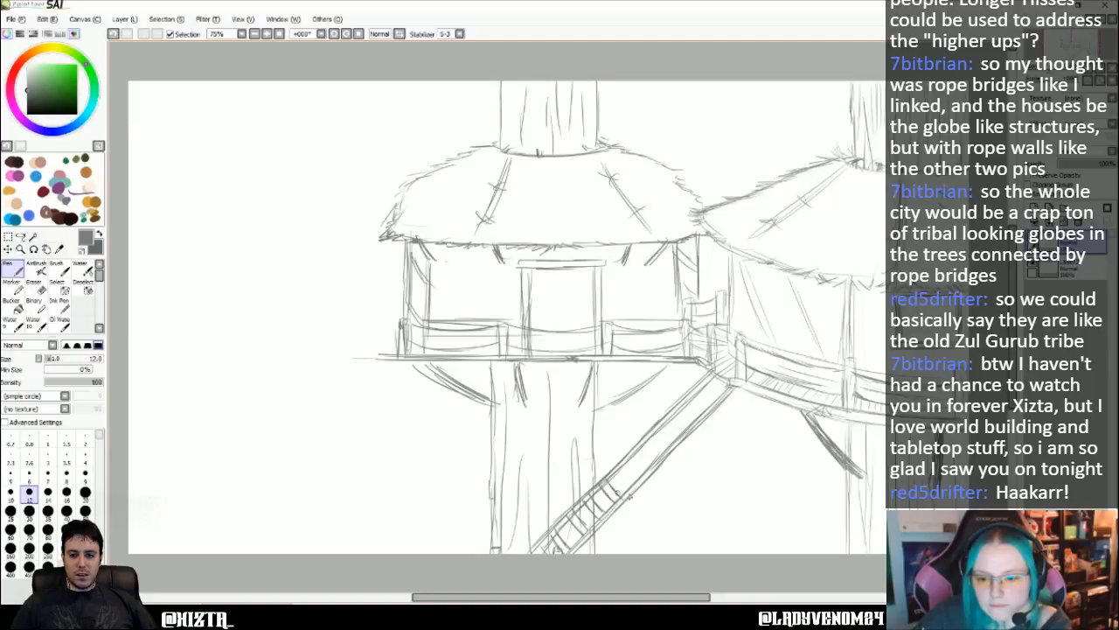
{"action": "mouse_move", "coordinate": [626, 467]}
{"action": "left_mouse_down"}
{"action": "mouse_move", "coordinate": [652, 469]}
{"action": "mouse_move", "coordinate": [636, 448]}
{"action": "mouse_move", "coordinate": [659, 462]}
{"action": "mouse_move", "coordinate": [691, 433]}
{"action": "mouse_move", "coordinate": [665, 443]}
{"action": "left_mouse_up"}
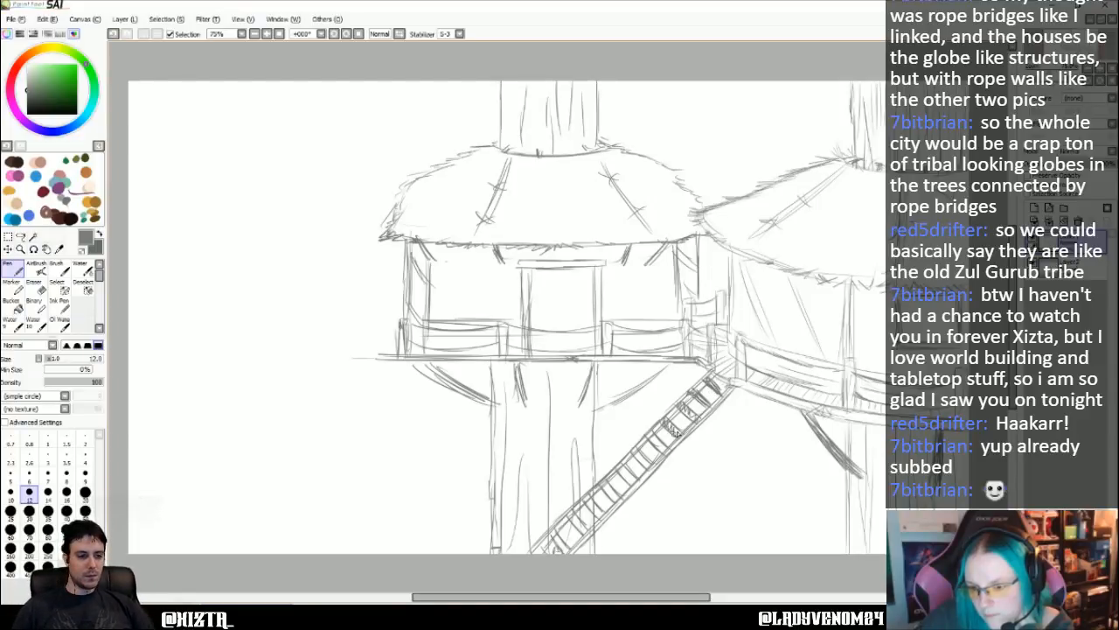
{"action": "mouse_move", "coordinate": [656, 440]}
{"action": "left_mouse_down"}
{"action": "mouse_move", "coordinate": [666, 454]}
{"action": "mouse_move", "coordinate": [650, 466]}
{"action": "left_mouse_up"}
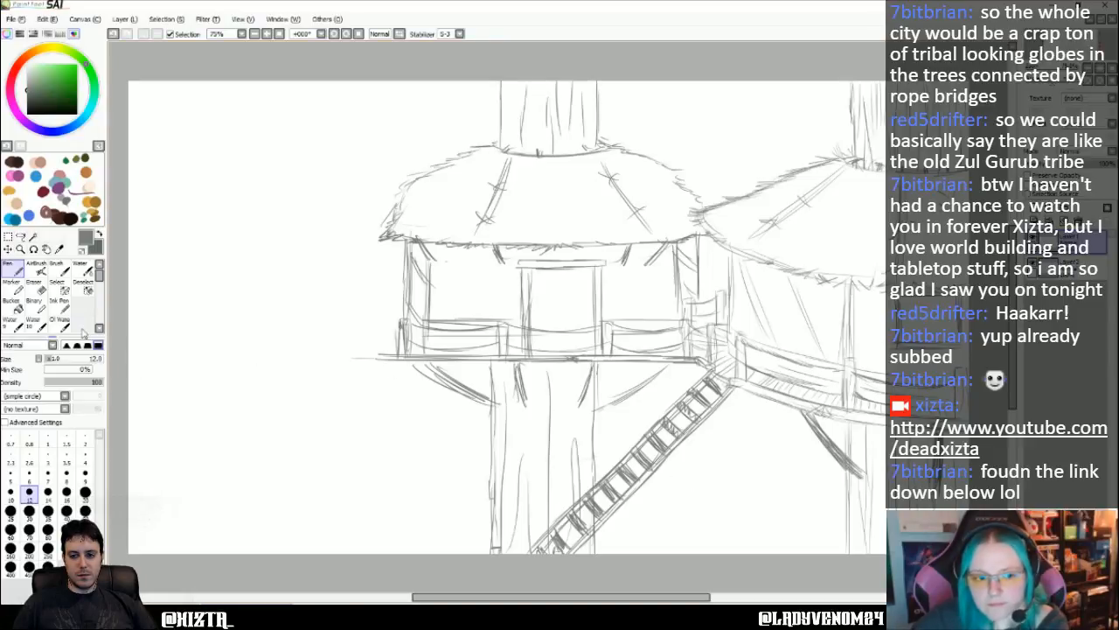
- Erase the left hut with its roof, platform, braces and trunk, using eraser sizes 50 and 120 and sparing the stairway and walkway
{"action": "key", "text": "e"}
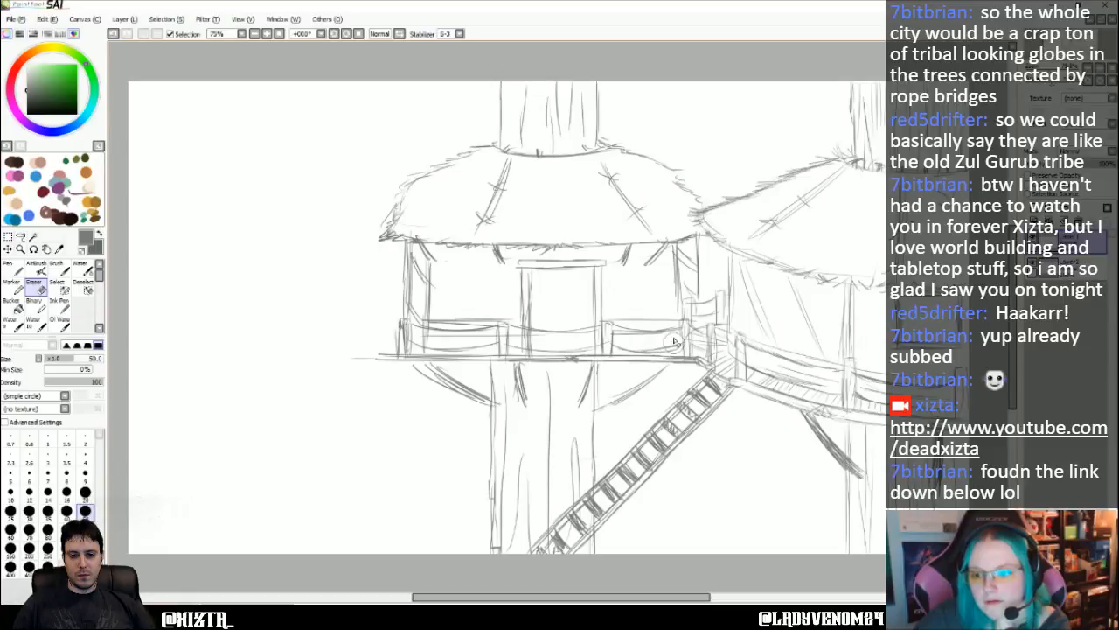
{"action": "mouse_move", "coordinate": [670, 352]}
{"action": "left_mouse_down"}
{"action": "mouse_move", "coordinate": [670, 306]}
{"action": "mouse_move", "coordinate": [701, 288]}
{"action": "mouse_move", "coordinate": [681, 285]}
{"action": "mouse_move", "coordinate": [708, 249]}
{"action": "mouse_move", "coordinate": [672, 231]}
{"action": "mouse_move", "coordinate": [699, 195]}
{"action": "mouse_move", "coordinate": [664, 168]}
{"action": "mouse_move", "coordinate": [629, 168]}
{"action": "mouse_move", "coordinate": [662, 154]}
{"action": "mouse_move", "coordinate": [505, 158]}
{"action": "mouse_move", "coordinate": [666, 139]}
{"action": "mouse_move", "coordinate": [495, 150]}
{"action": "mouse_move", "coordinate": [555, 138]}
{"action": "mouse_move", "coordinate": [448, 137]}
{"action": "mouse_move", "coordinate": [559, 126]}
{"action": "mouse_move", "coordinate": [466, 112]}
{"action": "mouse_move", "coordinate": [594, 81]}
{"action": "mouse_move", "coordinate": [606, 190]}
{"action": "mouse_move", "coordinate": [597, 156]}
{"action": "mouse_move", "coordinate": [663, 247]}
{"action": "mouse_move", "coordinate": [701, 262]}
{"action": "mouse_move", "coordinate": [653, 316]}
{"action": "mouse_move", "coordinate": [642, 367]}
{"action": "mouse_move", "coordinate": [653, 344]}
{"action": "mouse_move", "coordinate": [672, 359]}
{"action": "mouse_move", "coordinate": [666, 300]}
{"action": "mouse_move", "coordinate": [696, 249]}
{"action": "mouse_move", "coordinate": [646, 379]}
{"action": "mouse_move", "coordinate": [511, 437]}
{"action": "mouse_move", "coordinate": [565, 419]}
{"action": "mouse_move", "coordinate": [510, 476]}
{"action": "mouse_move", "coordinate": [589, 439]}
{"action": "mouse_move", "coordinate": [500, 506]}
{"action": "mouse_move", "coordinate": [592, 453]}
{"action": "mouse_move", "coordinate": [529, 503]}
{"action": "mouse_move", "coordinate": [603, 456]}
{"action": "mouse_move", "coordinate": [489, 529]}
{"action": "mouse_move", "coordinate": [501, 541]}
{"action": "mouse_move", "coordinate": [610, 483]}
{"action": "mouse_move", "coordinate": [579, 524]}
{"action": "left_mouse_up"}
{"action": "mouse_move", "coordinate": [514, 415]}
{"action": "left_mouse_down"}
{"action": "mouse_move", "coordinate": [450, 463]}
{"action": "mouse_move", "coordinate": [592, 412]}
{"action": "mouse_move", "coordinate": [646, 326]}
{"action": "mouse_move", "coordinate": [662, 245]}
{"action": "mouse_move", "coordinate": [644, 245]}
{"action": "left_mouse_up"}
{"action": "mouse_move", "coordinate": [461, 158]}
{"action": "left_mouse_down"}
{"action": "mouse_move", "coordinate": [437, 163]}
{"action": "mouse_move", "coordinate": [515, 178]}
{"action": "mouse_move", "coordinate": [375, 233]}
{"action": "mouse_move", "coordinate": [636, 251]}
{"action": "mouse_move", "coordinate": [617, 219]}
{"action": "mouse_move", "coordinate": [606, 338]}
{"action": "mouse_move", "coordinate": [624, 324]}
{"action": "mouse_move", "coordinate": [530, 385]}
{"action": "mouse_move", "coordinate": [564, 389]}
{"action": "mouse_move", "coordinate": [424, 376]}
{"action": "left_mouse_up"}
{"action": "left_click", "coordinate": [85, 530]}
{"action": "mouse_move", "coordinate": [351, 374]}
{"action": "left_mouse_down"}
{"action": "mouse_move", "coordinate": [499, 358]}
{"action": "mouse_move", "coordinate": [461, 369]}
{"action": "mouse_move", "coordinate": [475, 379]}
{"action": "mouse_move", "coordinate": [607, 359]}
{"action": "mouse_move", "coordinate": [611, 300]}
{"action": "mouse_move", "coordinate": [349, 316]}
{"action": "mouse_move", "coordinate": [425, 267]}
{"action": "mouse_move", "coordinate": [521, 243]}
{"action": "mouse_move", "coordinate": [572, 293]}
{"action": "mouse_move", "coordinate": [313, 352]}
{"action": "mouse_move", "coordinate": [589, 309]}
{"action": "left_mouse_up"}
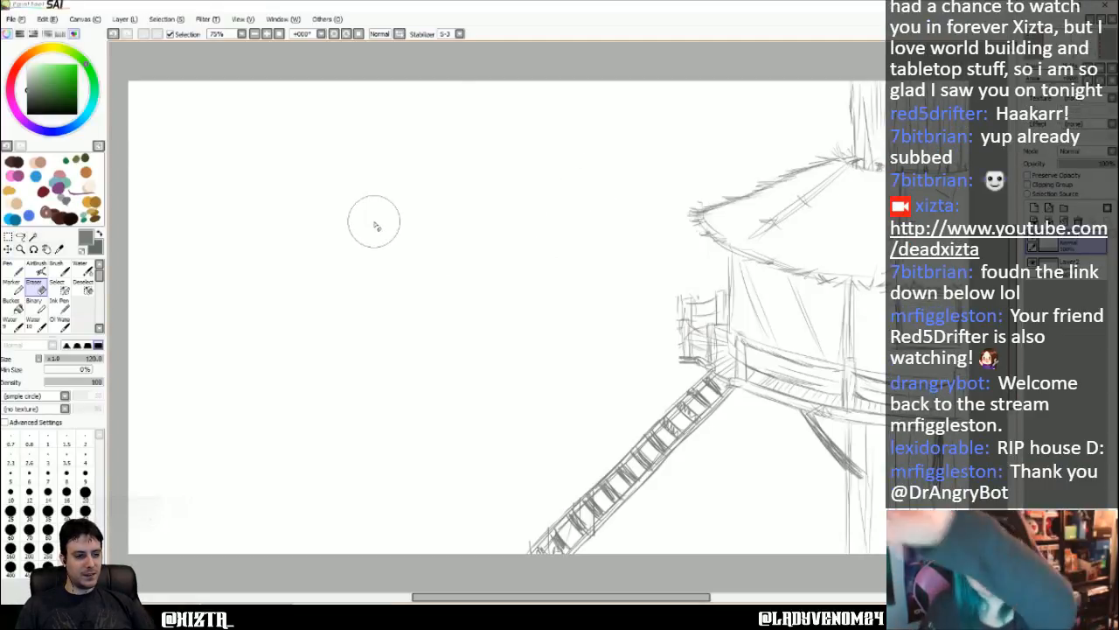
- Draw the two wavy edges of a narrower trunk from the canvas's upper to lower edge, left of the stairway, with a size 12 pen
{"action": "key", "text": "n"}
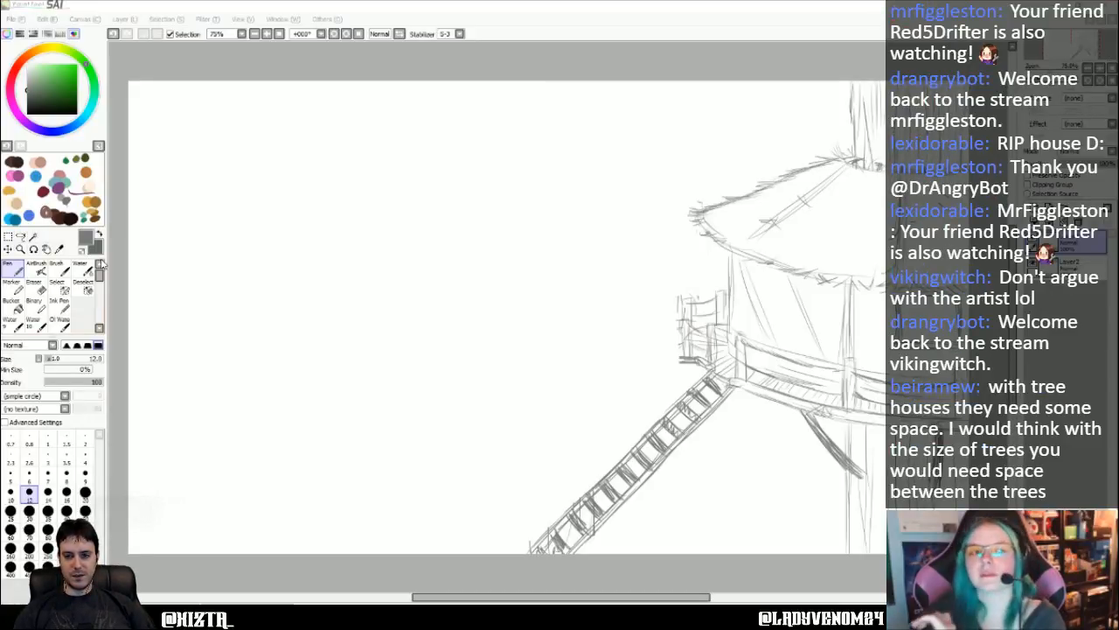
{"action": "left_click", "coordinate": [177, 11]}
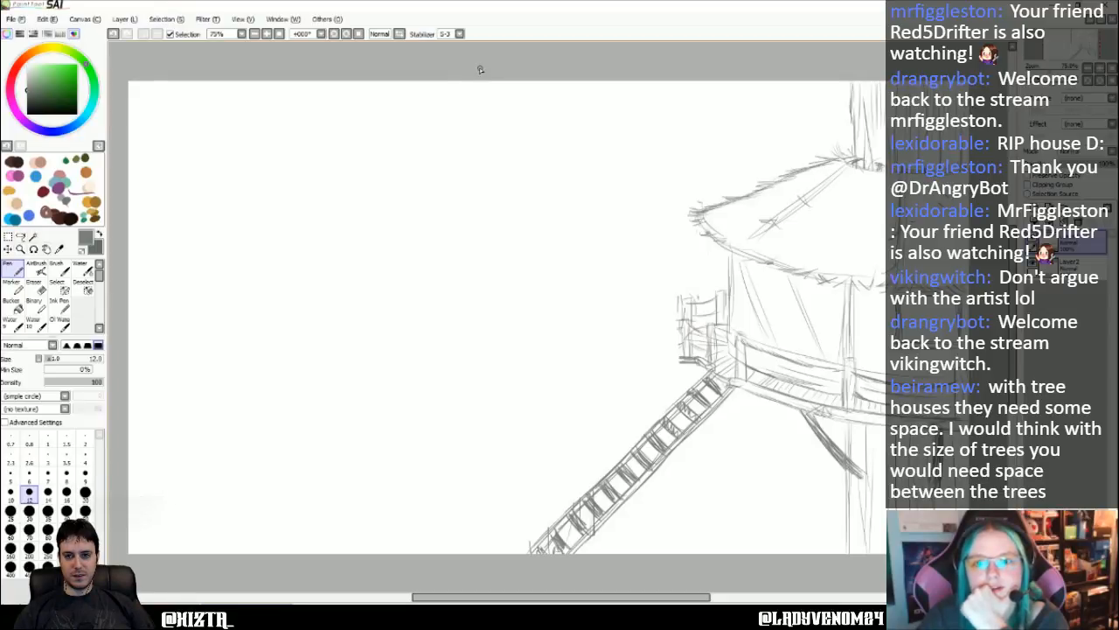
{"action": "left_click_drag", "start_coordinate": [479, 69], "coordinate": [477, 521]}
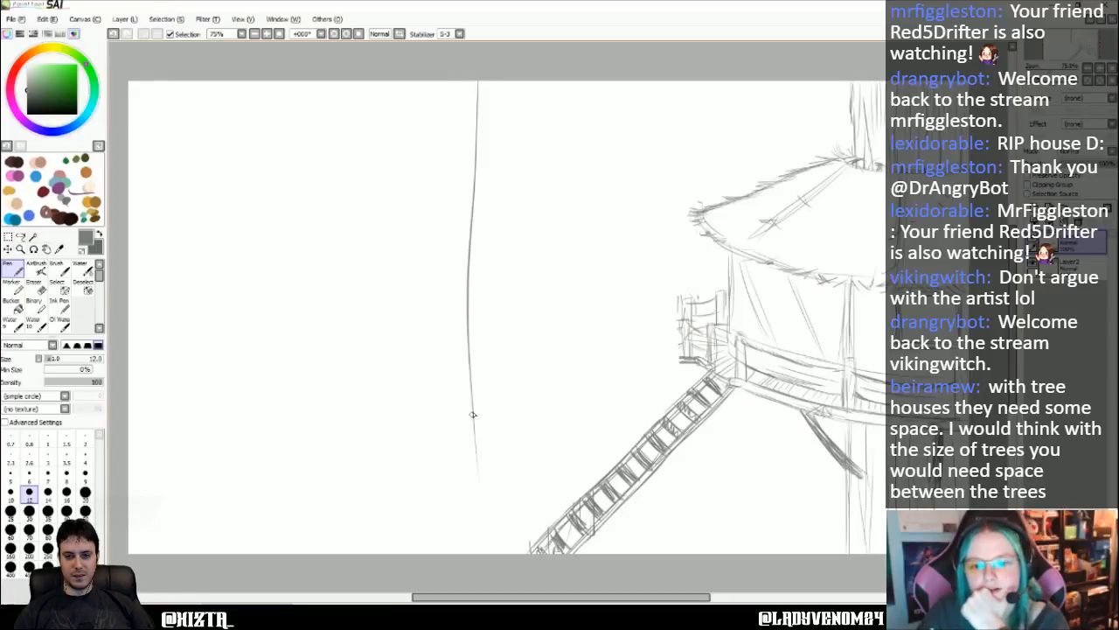
{"action": "left_click_drag", "start_coordinate": [472, 414], "coordinate": [478, 559]}
{"action": "left_click_drag", "start_coordinate": [424, 70], "coordinate": [426, 165]}
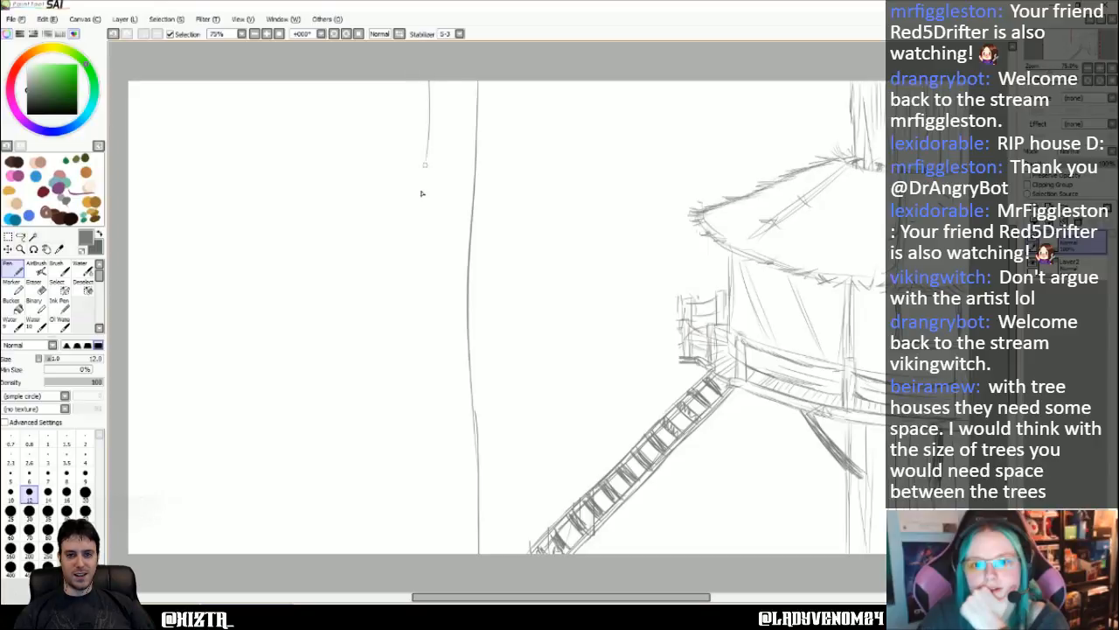
{"action": "left_click_drag", "start_coordinate": [432, 78], "coordinate": [398, 406]}
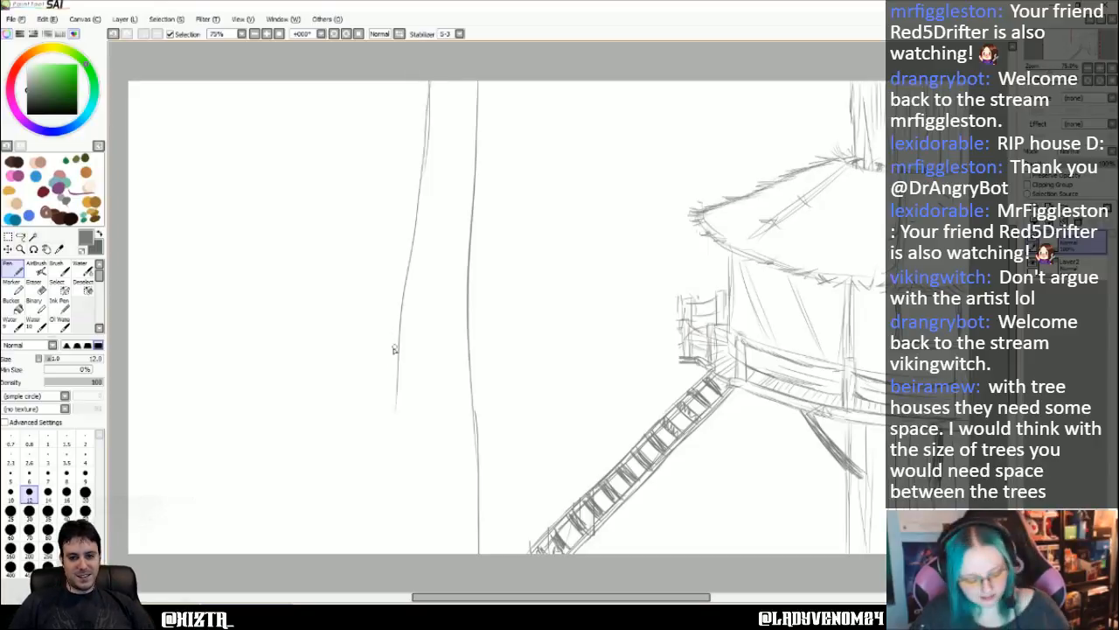
{"action": "key", "text": "ctrl+z"}
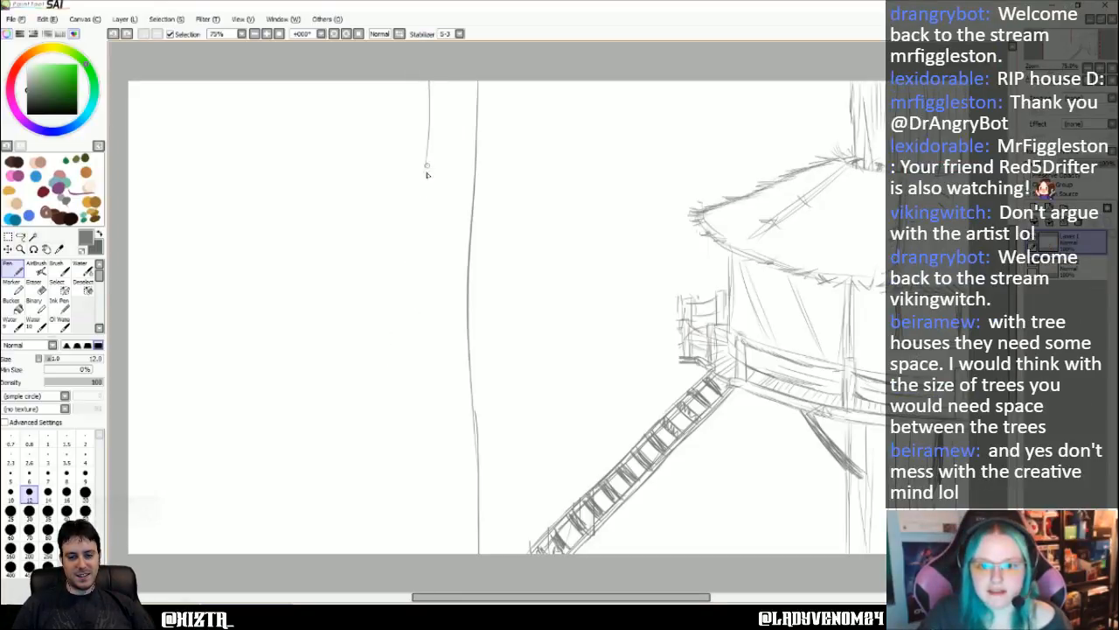
{"action": "left_click_drag", "start_coordinate": [427, 165], "coordinate": [425, 245]}
{"action": "key", "text": "ctrl+z"}
{"action": "left_click_drag", "start_coordinate": [428, 142], "coordinate": [416, 553]}
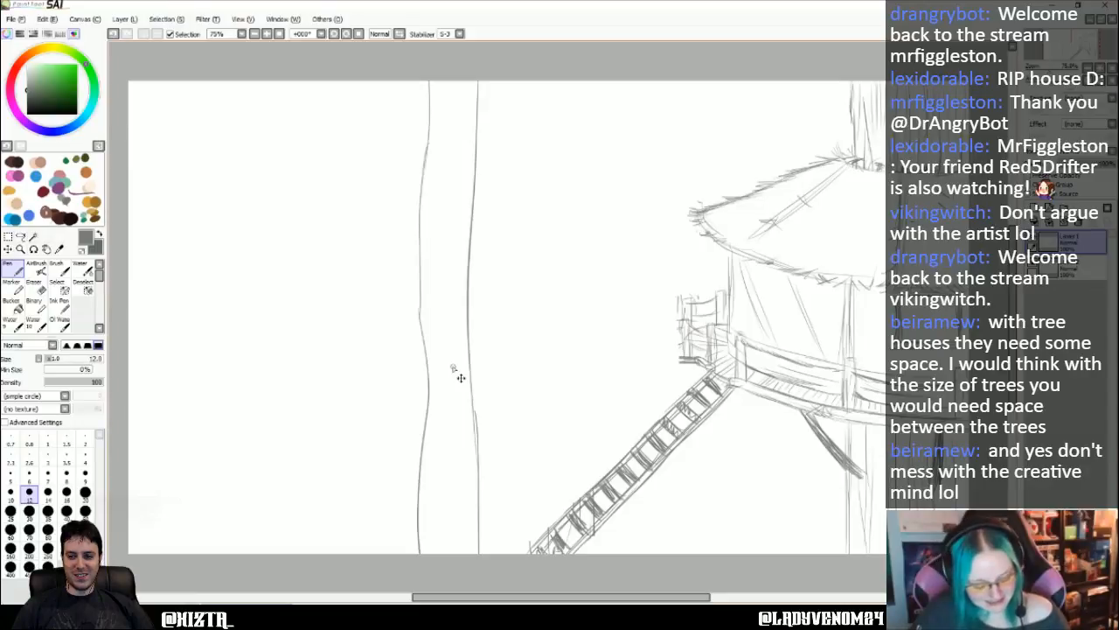
- Undo the last strokes along the lower part of the new trunk's left edge
{"action": "key", "text": "ctrl+z"}
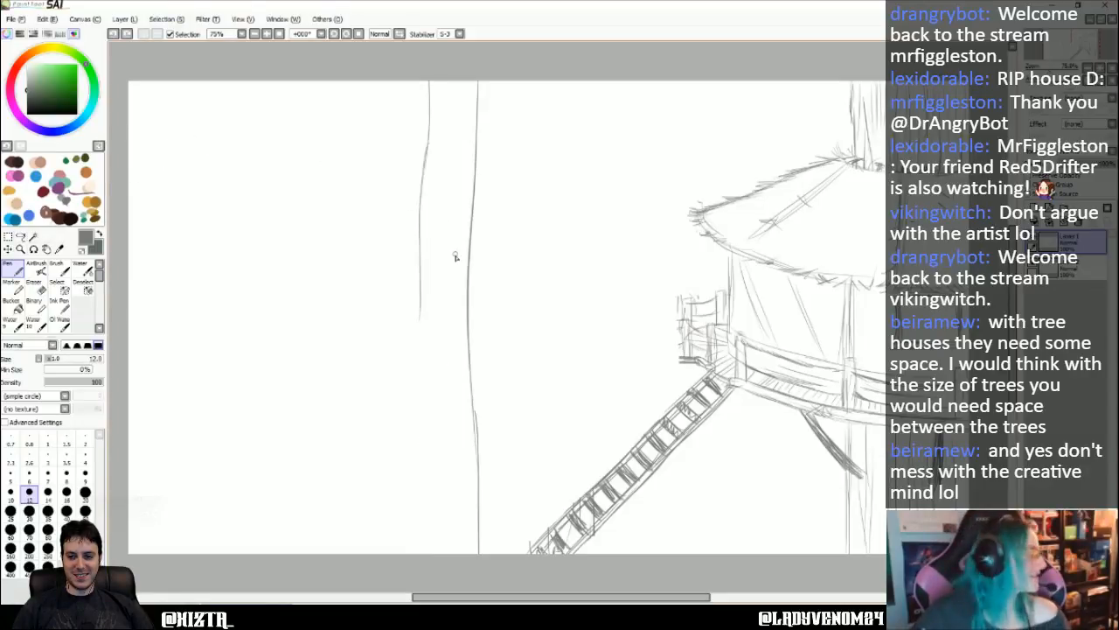
{"action": "key", "text": "ctrl+z"}
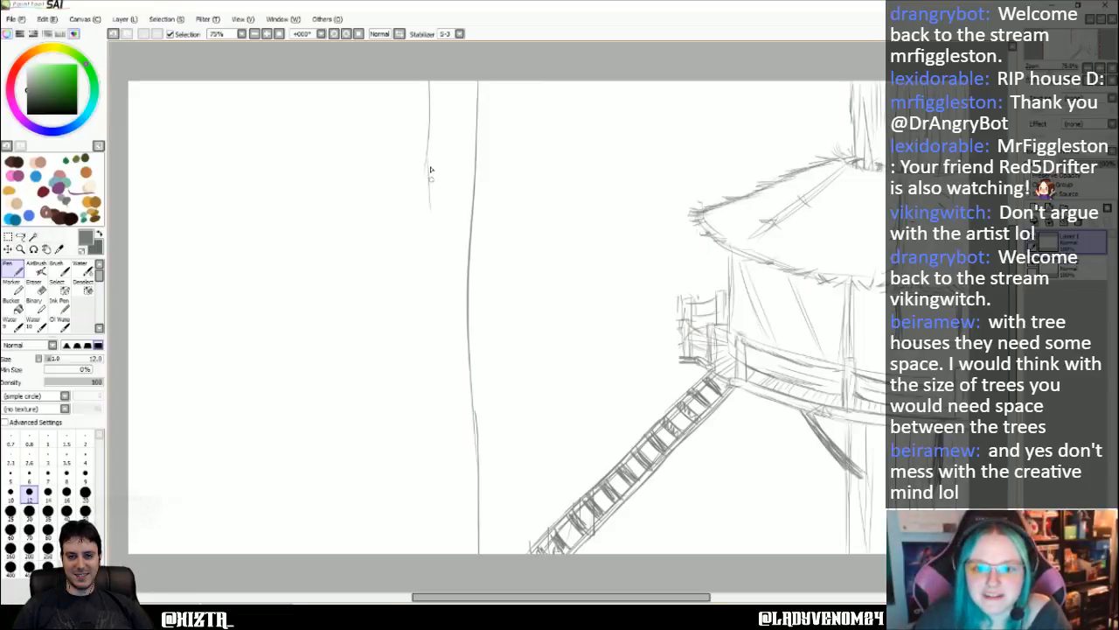
{"action": "left_click_drag", "start_coordinate": [428, 150], "coordinate": [431, 271]}
{"action": "left_click_drag", "start_coordinate": [427, 187], "coordinate": [425, 319]}
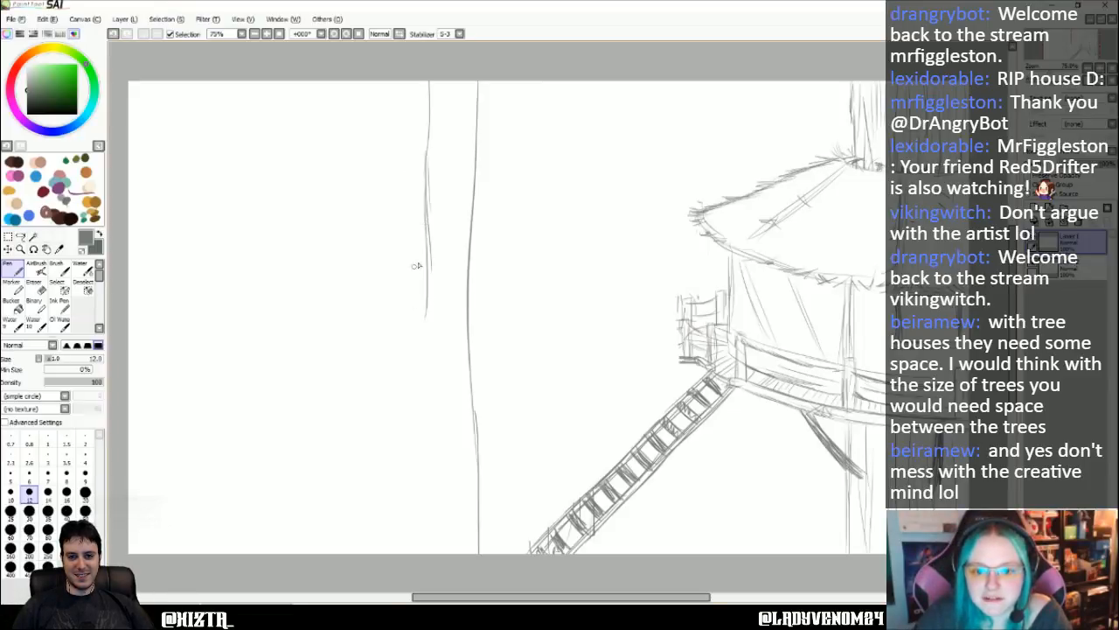
{"action": "left_click_drag", "start_coordinate": [423, 248], "coordinate": [425, 380]}
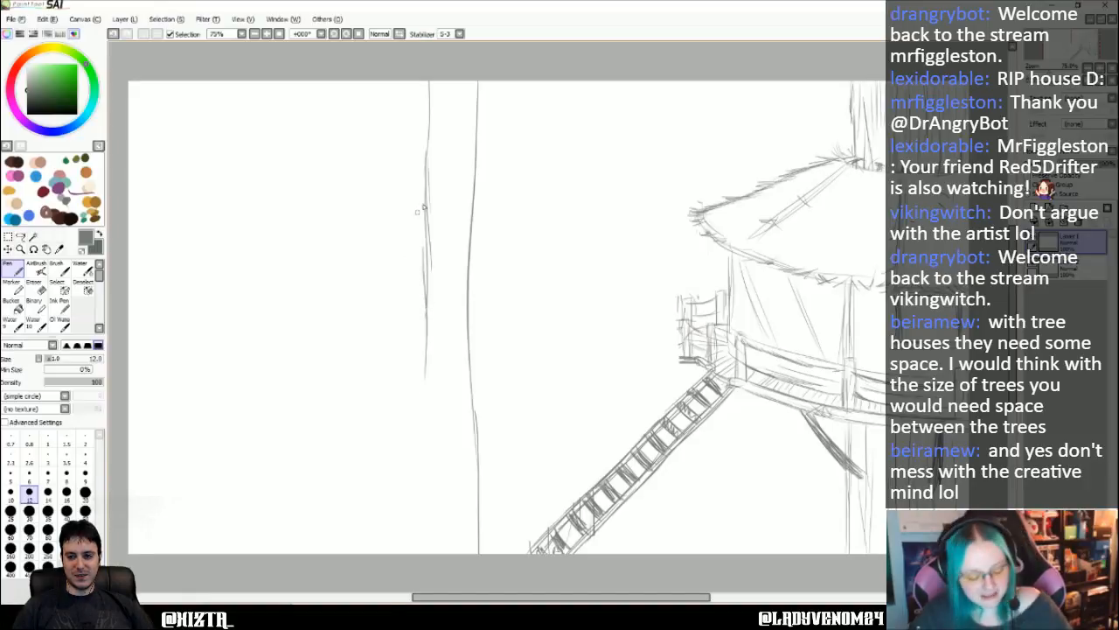
{"action": "key", "text": "ctrl+z"}
{"action": "key", "text": "ctrl+z"}
{"action": "key", "text": "ctrl+z"}
{"action": "key", "text": "ctrl+z"}
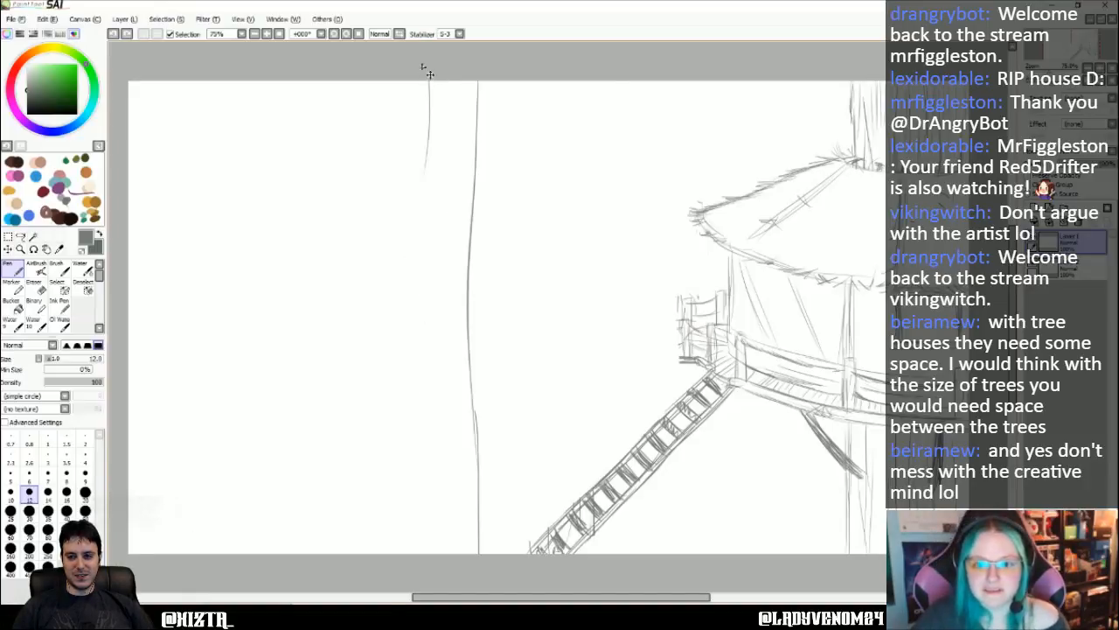
- Redraw the trunk's left edge as one long, gently curved stroke from the canvas's upper to lower edge
{"action": "left_click", "coordinate": [334, 36]}
{"action": "left_click", "coordinate": [334, 36]}
{"action": "left_click", "coordinate": [347, 36]}
{"action": "left_click", "coordinate": [347, 35]}
{"action": "left_click", "coordinate": [347, 35]}
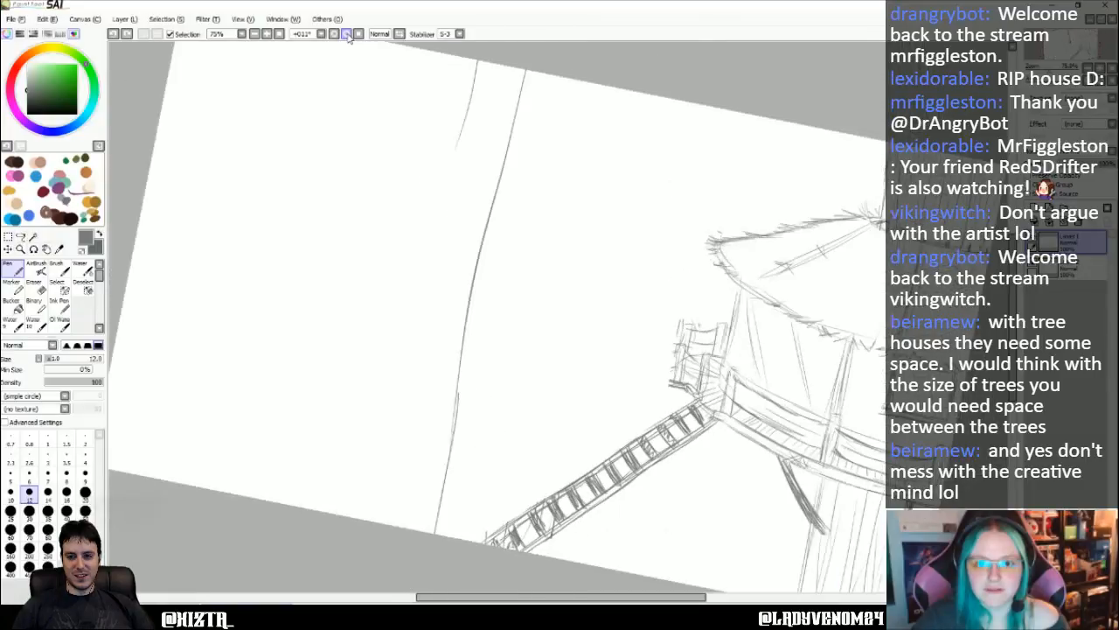
{"action": "left_click", "coordinate": [347, 36]}
{"action": "left_click", "coordinate": [347, 36]}
{"action": "left_click", "coordinate": [347, 36]}
{"action": "left_click", "coordinate": [347, 36]}
{"action": "left_click", "coordinate": [347, 36]}
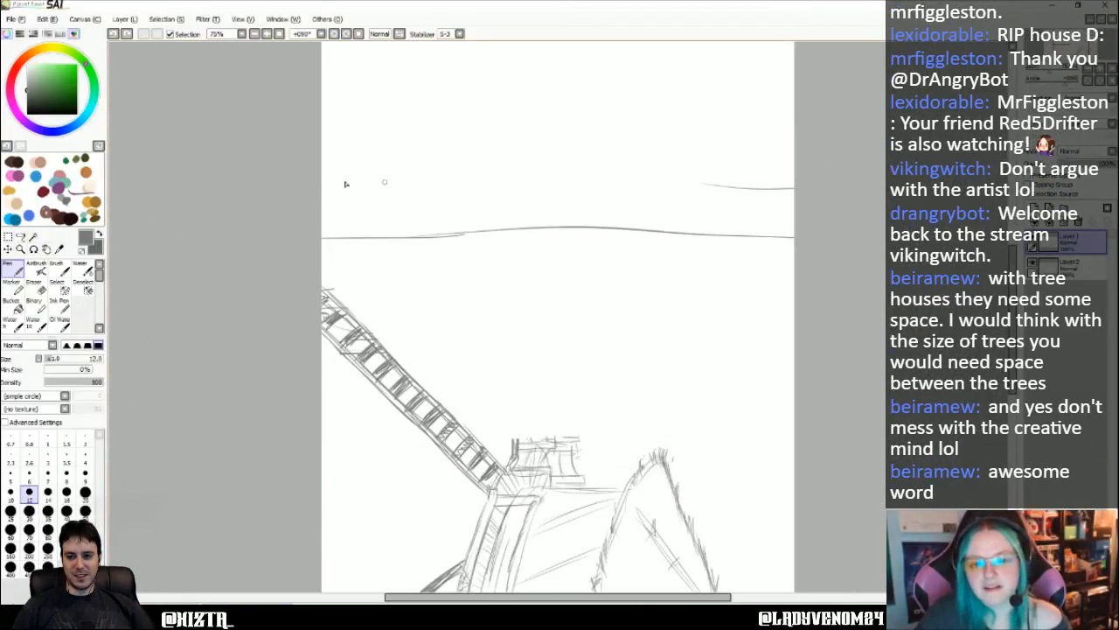
{"action": "left_click_drag", "start_coordinate": [279, 181], "coordinate": [796, 203]}
{"action": "key", "text": "ctrl+z"}
{"action": "mouse_move", "coordinate": [320, 176]}
{"action": "left_mouse_down"}
{"action": "mouse_move", "coordinate": [365, 174]}
{"action": "mouse_move", "coordinate": [807, 187]}
{"action": "left_mouse_up"}
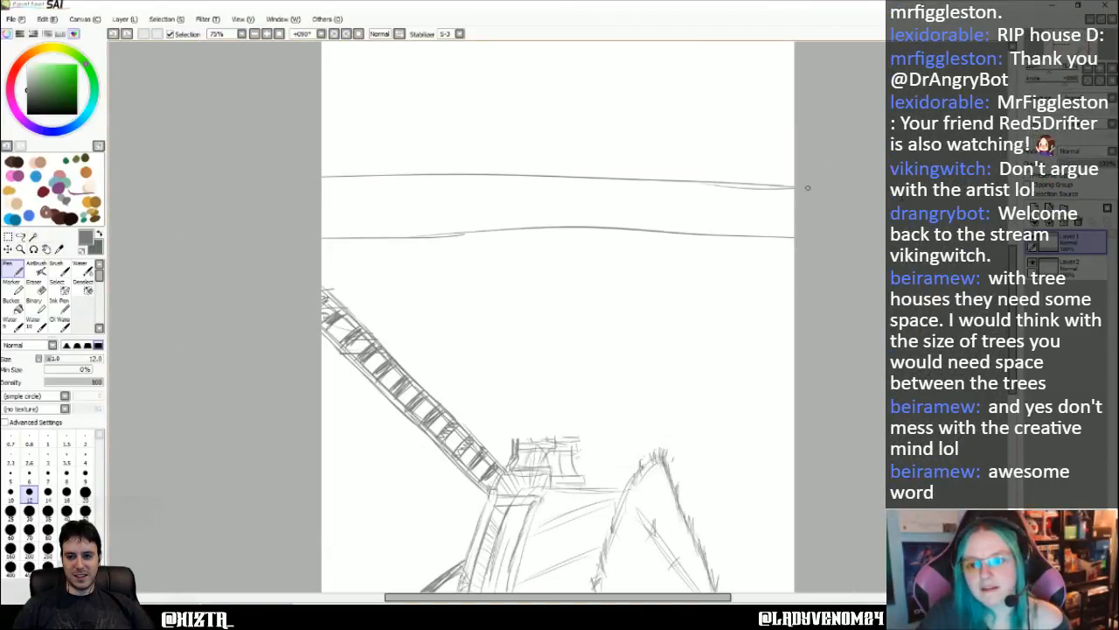
{"action": "left_click", "coordinate": [358, 34]}
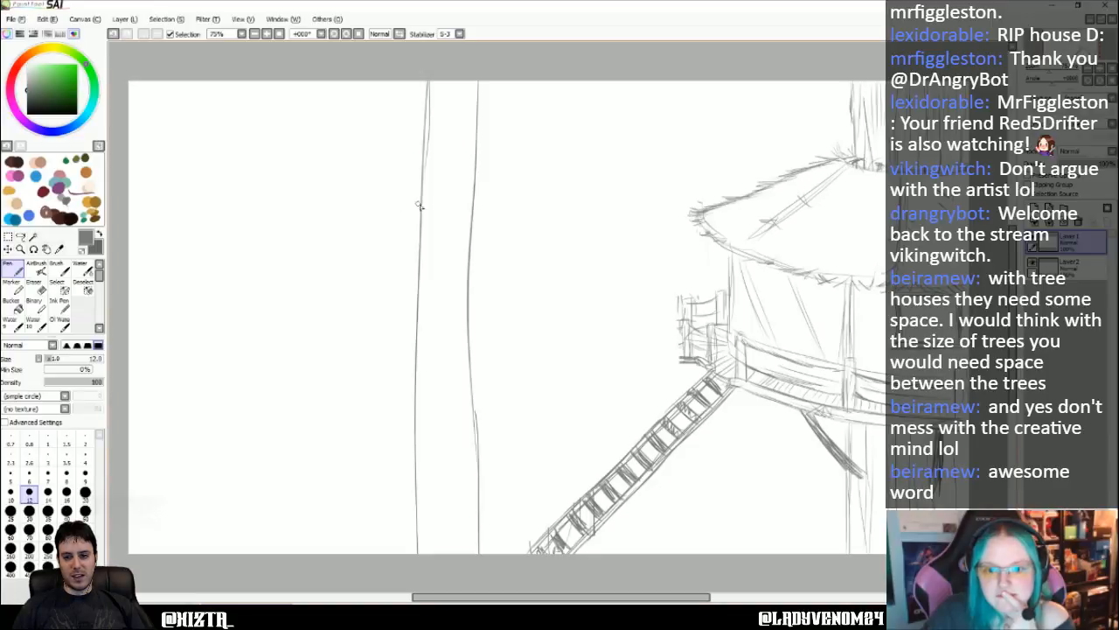
- Sketch a small roof outline around the middle of the new trunk, with a short flat top, slanting sides and a curved lower eave
{"action": "left_click_drag", "start_coordinate": [430, 207], "coordinate": [477, 205]}
{"action": "key", "text": "ctrl+z"}
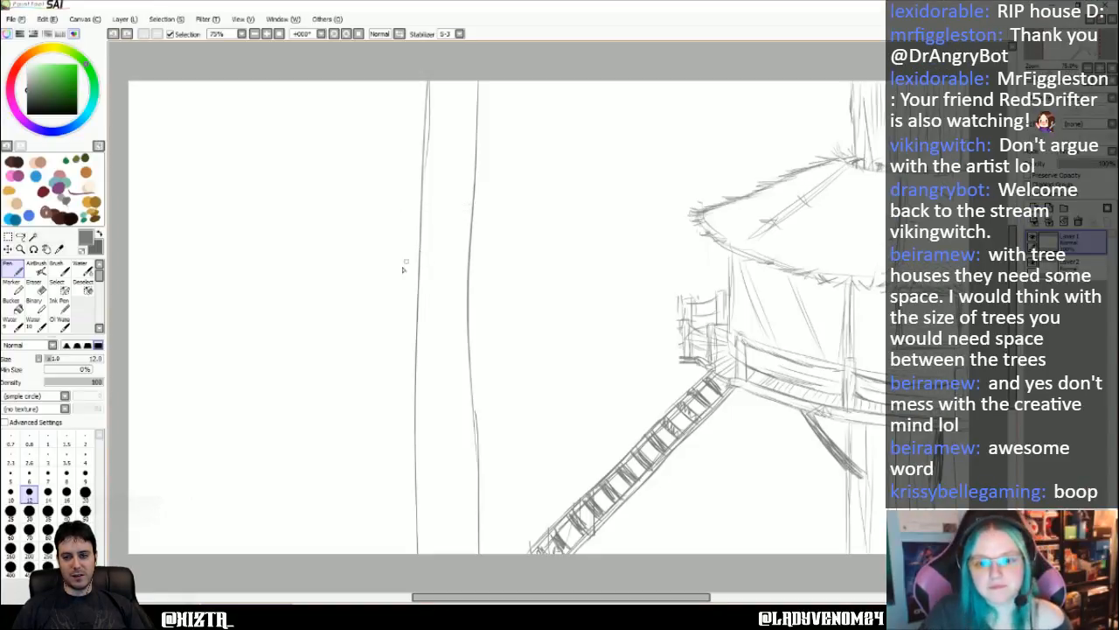
{"action": "mouse_move", "coordinate": [411, 276]}
{"action": "left_mouse_down"}
{"action": "mouse_move", "coordinate": [481, 279]}
{"action": "mouse_move", "coordinate": [409, 278]}
{"action": "left_mouse_up"}
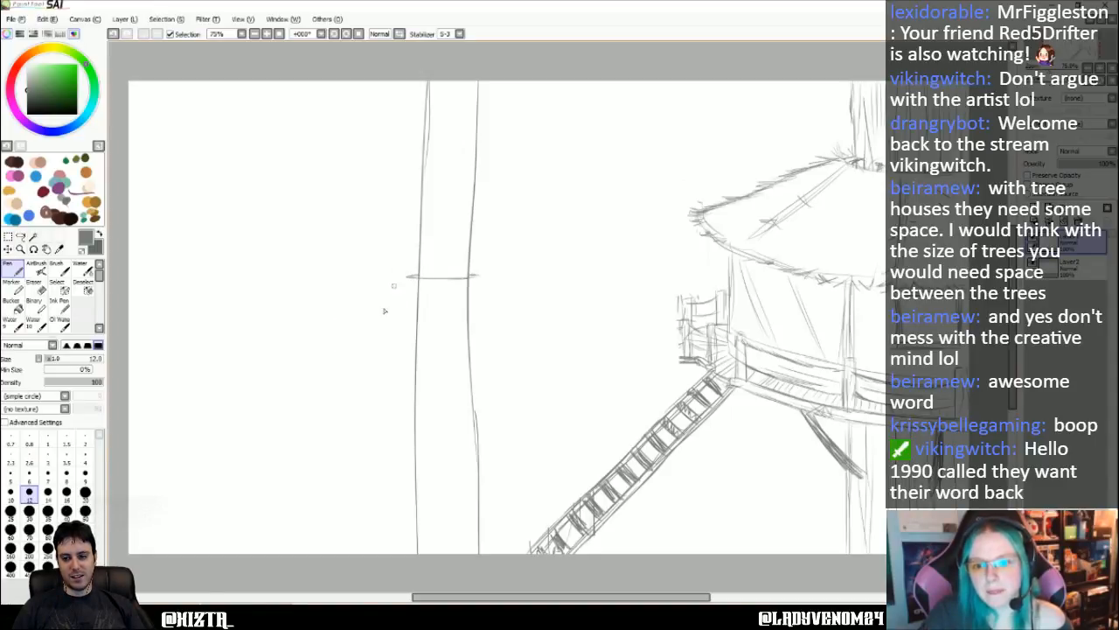
{"action": "mouse_move", "coordinate": [399, 280]}
{"action": "left_mouse_down"}
{"action": "mouse_move", "coordinate": [347, 323]}
{"action": "mouse_move", "coordinate": [415, 335]}
{"action": "left_mouse_up"}
{"action": "mouse_move", "coordinate": [479, 275]}
{"action": "left_mouse_down"}
{"action": "mouse_move", "coordinate": [518, 314]}
{"action": "mouse_move", "coordinate": [489, 287]}
{"action": "mouse_move", "coordinate": [525, 325]}
{"action": "mouse_move", "coordinate": [409, 339]}
{"action": "left_mouse_up"}
{"action": "left_click_drag", "start_coordinate": [347, 321], "coordinate": [414, 339]}
{"action": "left_click_drag", "start_coordinate": [399, 280], "coordinate": [346, 321]}
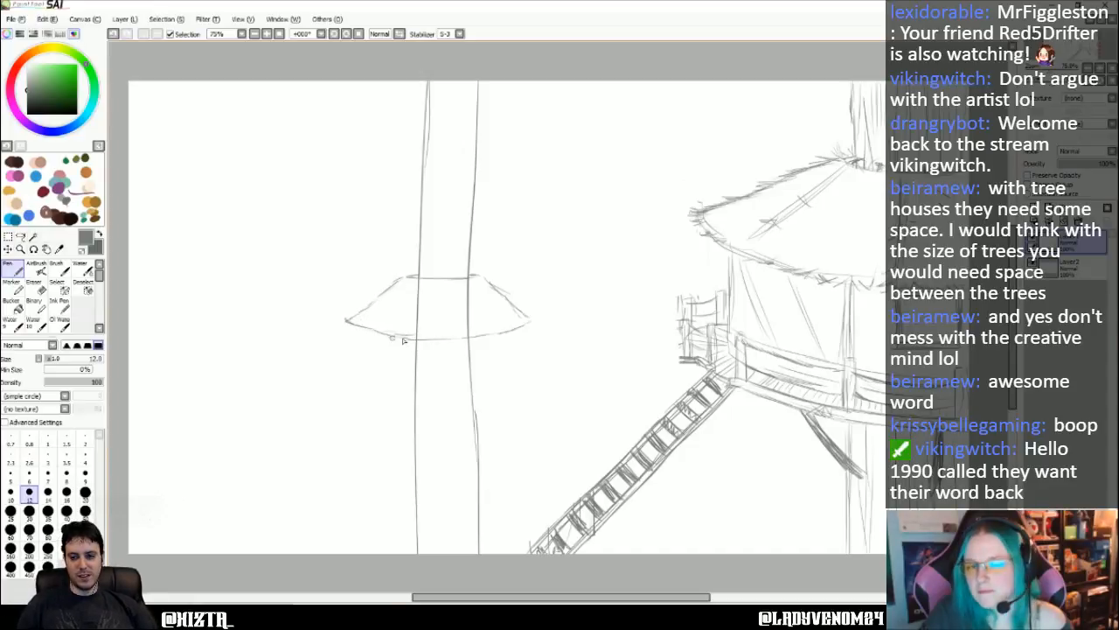
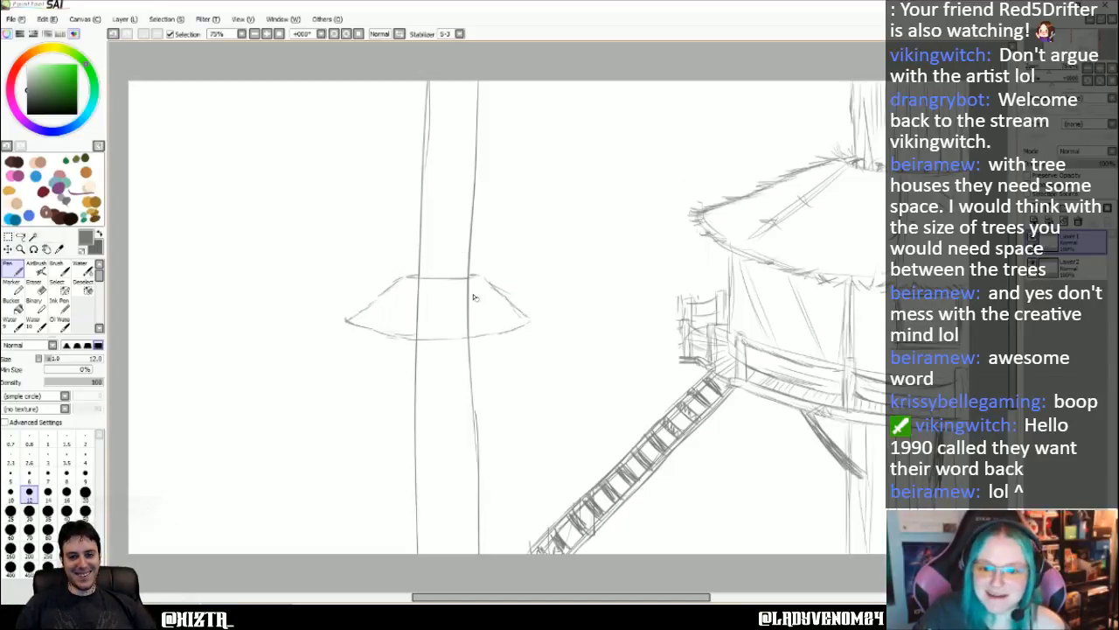
- Erase the trunk lines that run through the small roof, using a size 20 eraser
{"action": "left_click", "coordinate": [35, 284]}
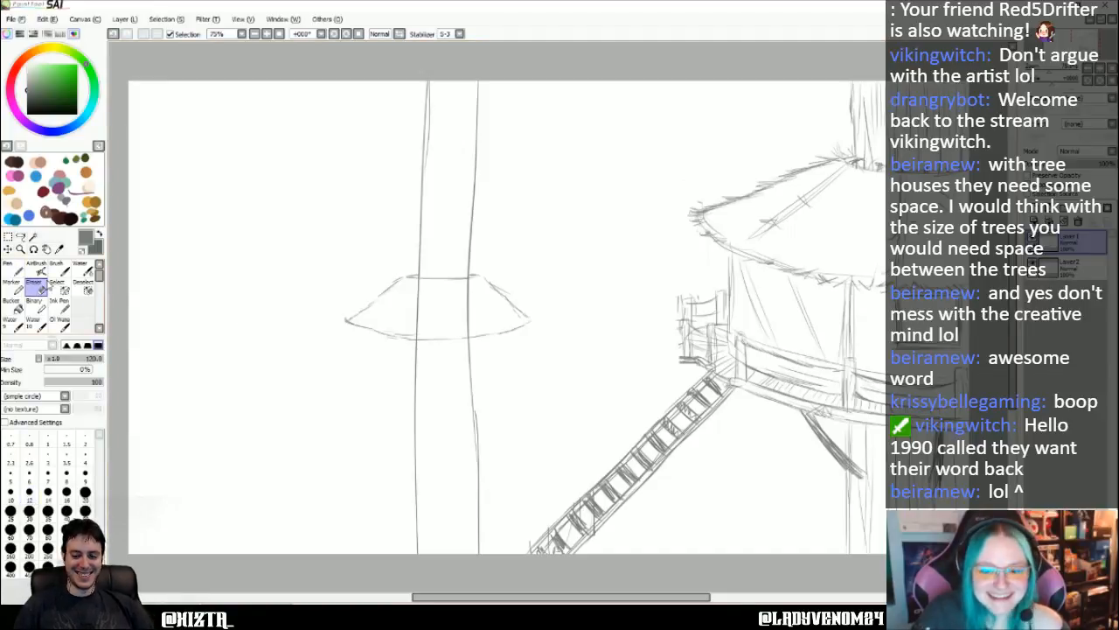
{"action": "left_click", "coordinate": [84, 492]}
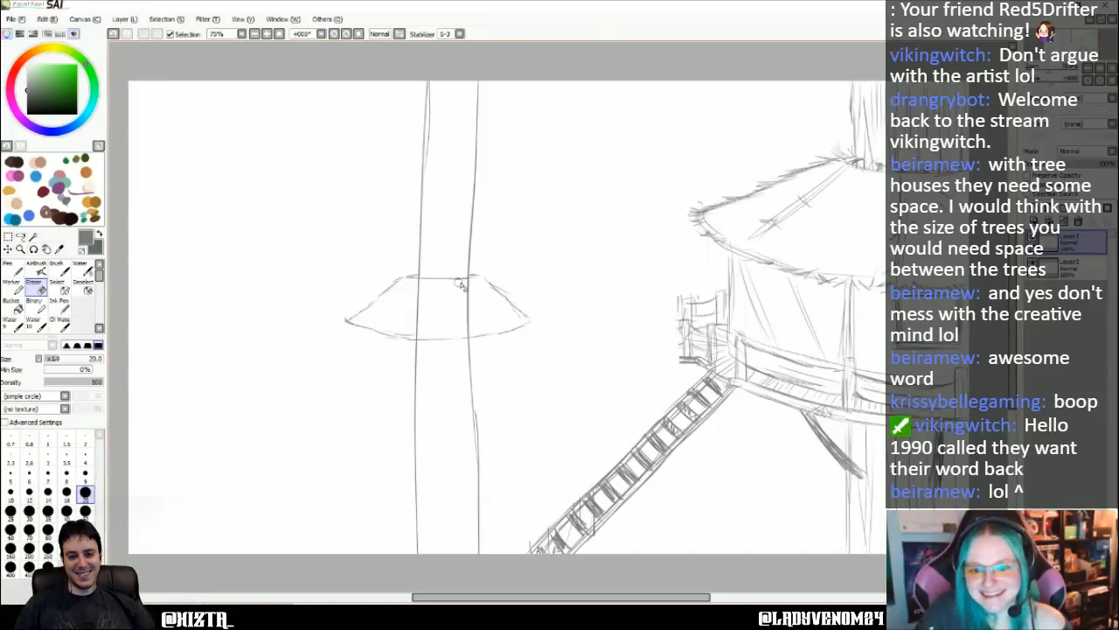
{"action": "mouse_move", "coordinate": [455, 281]}
{"action": "left_mouse_down"}
{"action": "mouse_move", "coordinate": [415, 281]}
{"action": "mouse_move", "coordinate": [481, 301]}
{"action": "mouse_move", "coordinate": [409, 312]}
{"action": "mouse_move", "coordinate": [429, 317]}
{"action": "mouse_move", "coordinate": [401, 327]}
{"action": "mouse_move", "coordinate": [482, 330]}
{"action": "mouse_move", "coordinate": [457, 331]}
{"action": "mouse_move", "coordinate": [466, 298]}
{"action": "left_mouse_up"}
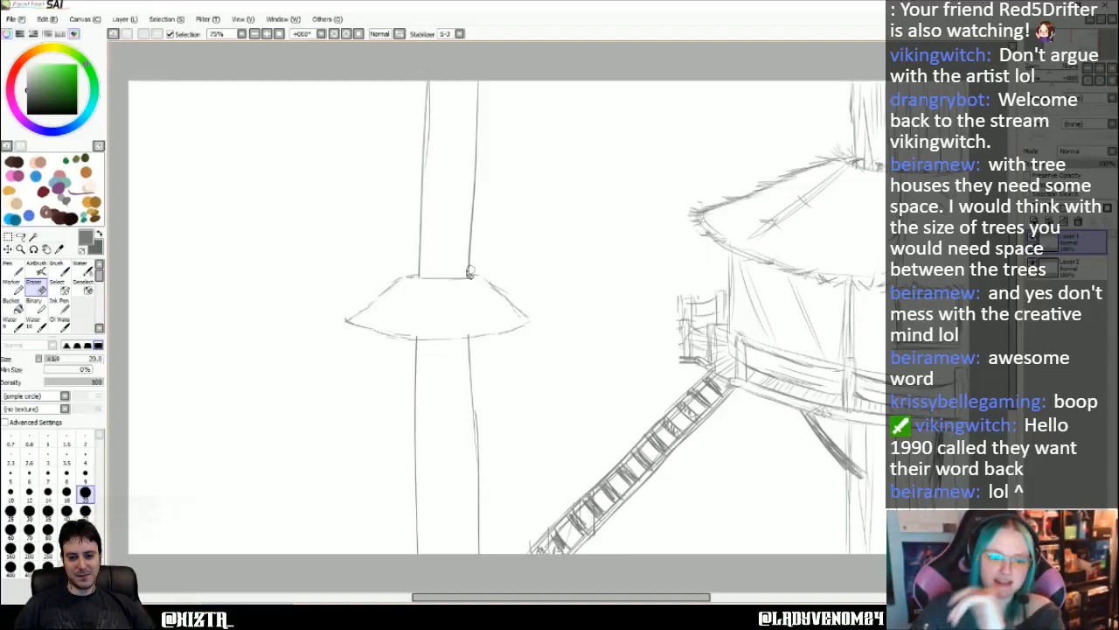
- Add rough thatch strokes along the small roof's edges and two slanting cross-stitched seams on its face, with the size 12 pen
{"action": "left_click", "coordinate": [13, 270]}
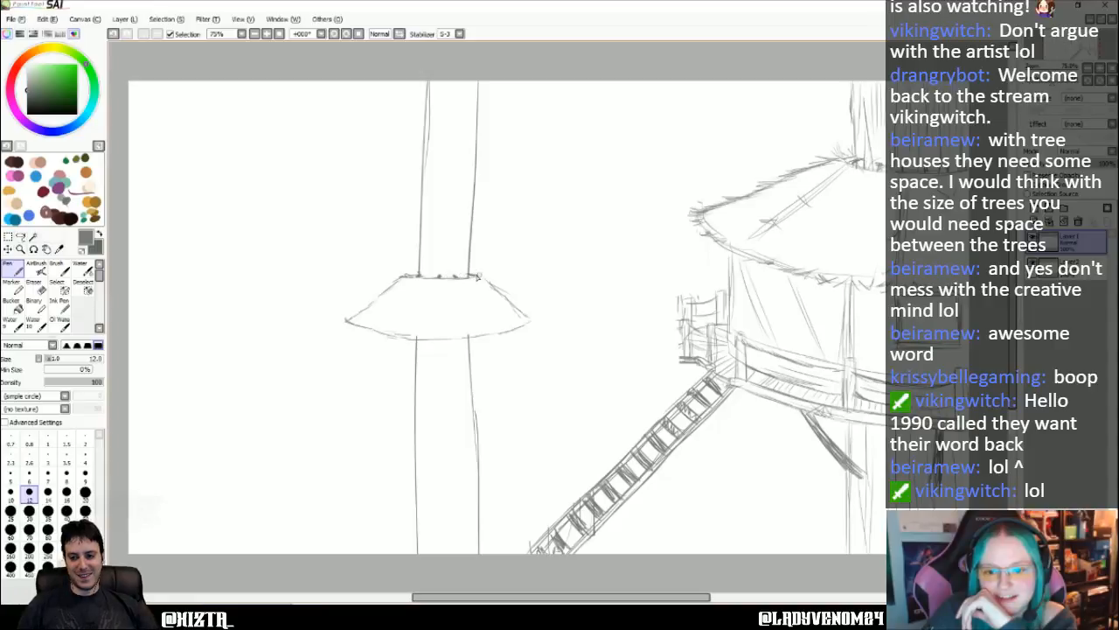
{"action": "left_click_drag", "start_coordinate": [477, 277], "coordinate": [482, 275]}
{"action": "left_click_drag", "start_coordinate": [409, 277], "coordinate": [394, 332]}
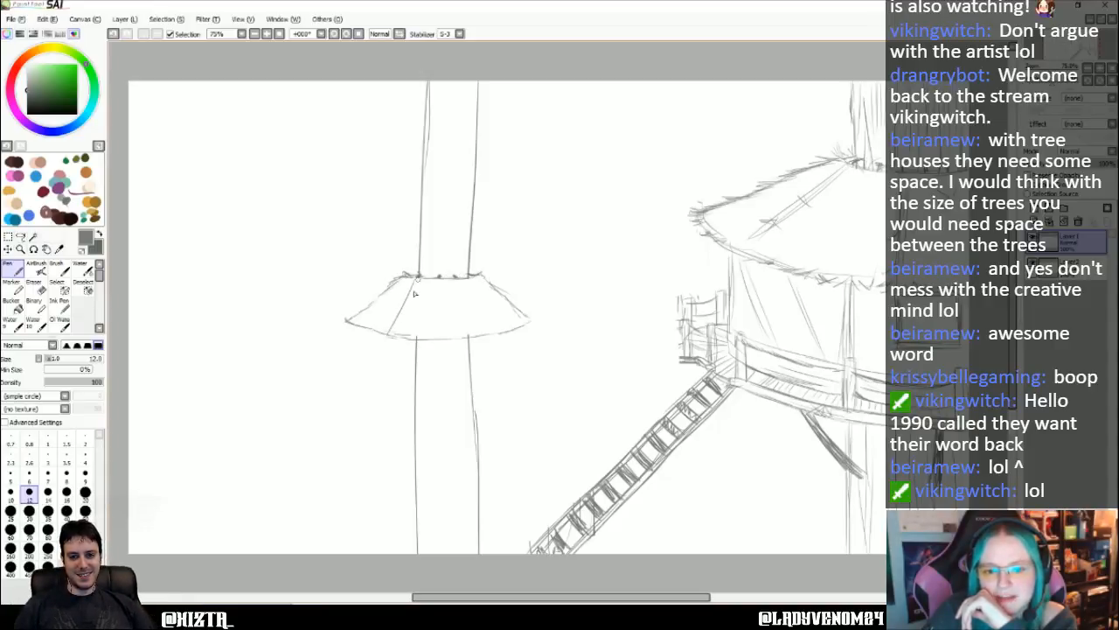
{"action": "mouse_move", "coordinate": [416, 279]}
{"action": "left_mouse_down"}
{"action": "mouse_move", "coordinate": [393, 334]}
{"action": "mouse_move", "coordinate": [400, 312]}
{"action": "left_mouse_up"}
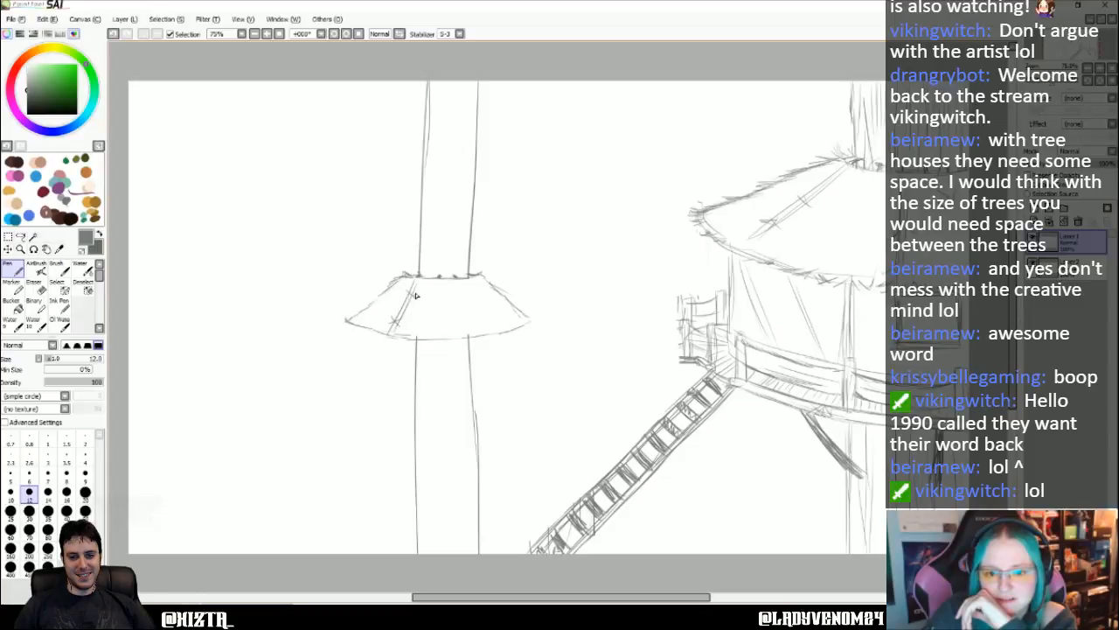
{"action": "mouse_move", "coordinate": [467, 287]}
{"action": "left_mouse_down"}
{"action": "mouse_move", "coordinate": [477, 322]}
{"action": "mouse_move", "coordinate": [504, 293]}
{"action": "mouse_move", "coordinate": [486, 279]}
{"action": "mouse_move", "coordinate": [513, 333]}
{"action": "left_mouse_up"}
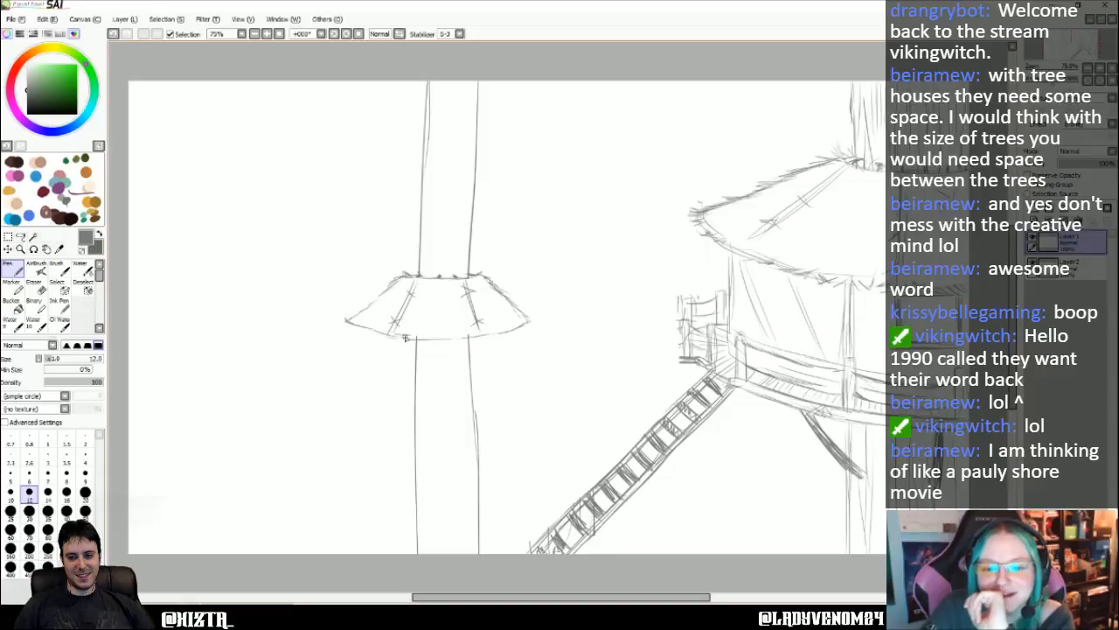
{"action": "left_click_drag", "start_coordinate": [420, 340], "coordinate": [440, 344]}
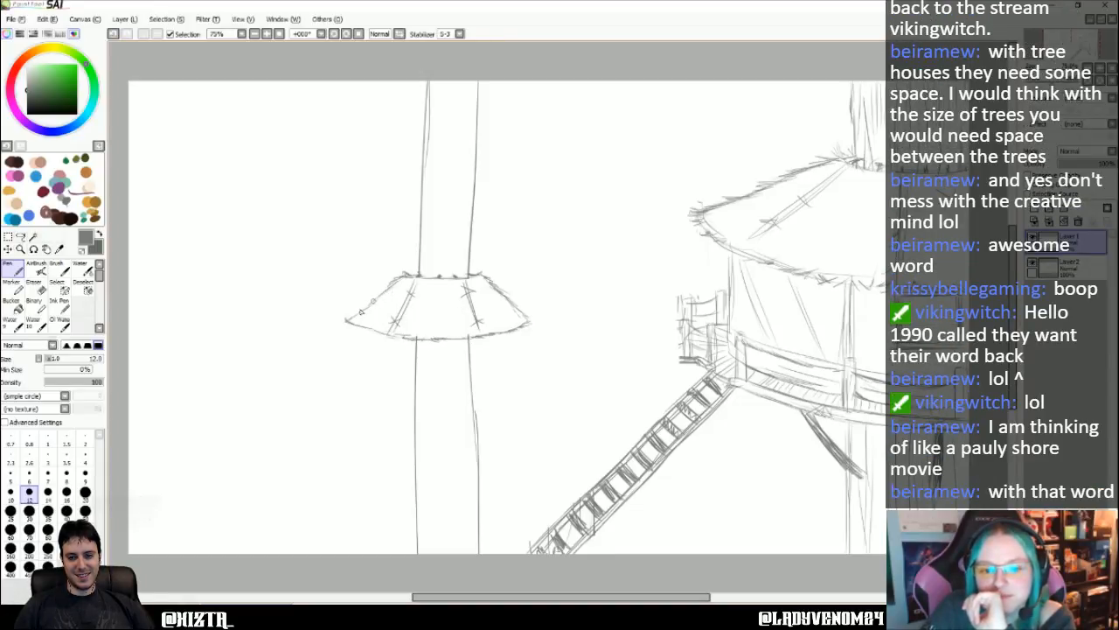
{"action": "left_click_drag", "start_coordinate": [368, 329], "coordinate": [441, 340]}
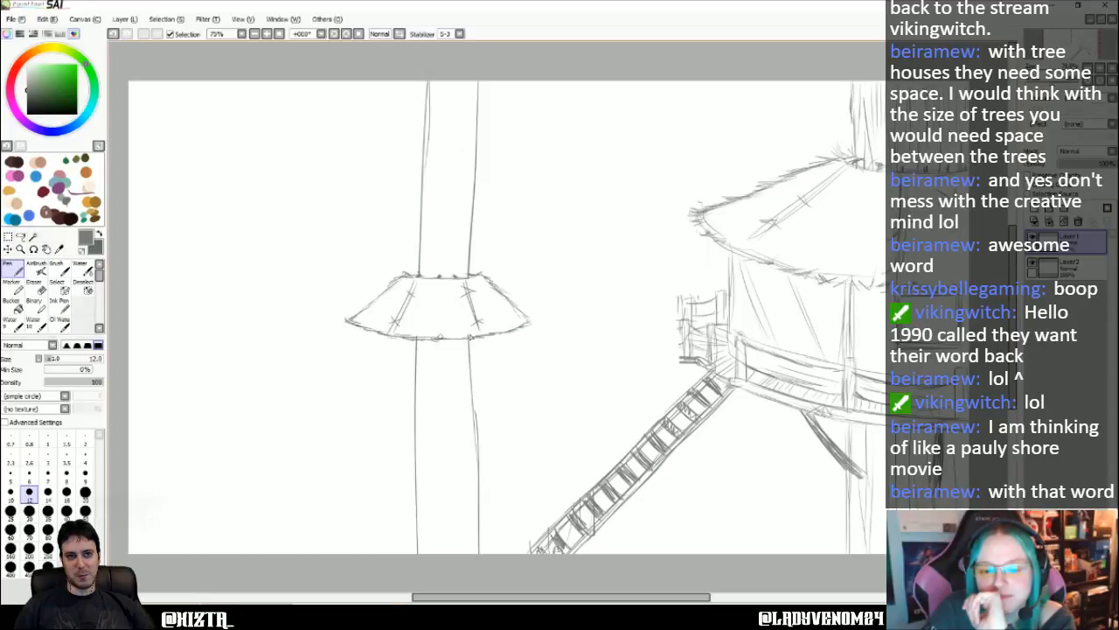
- Erase the trunk just below the small roof and draw the hut's two side walls and curved lower edge there
{"action": "left_click", "coordinate": [35, 283]}
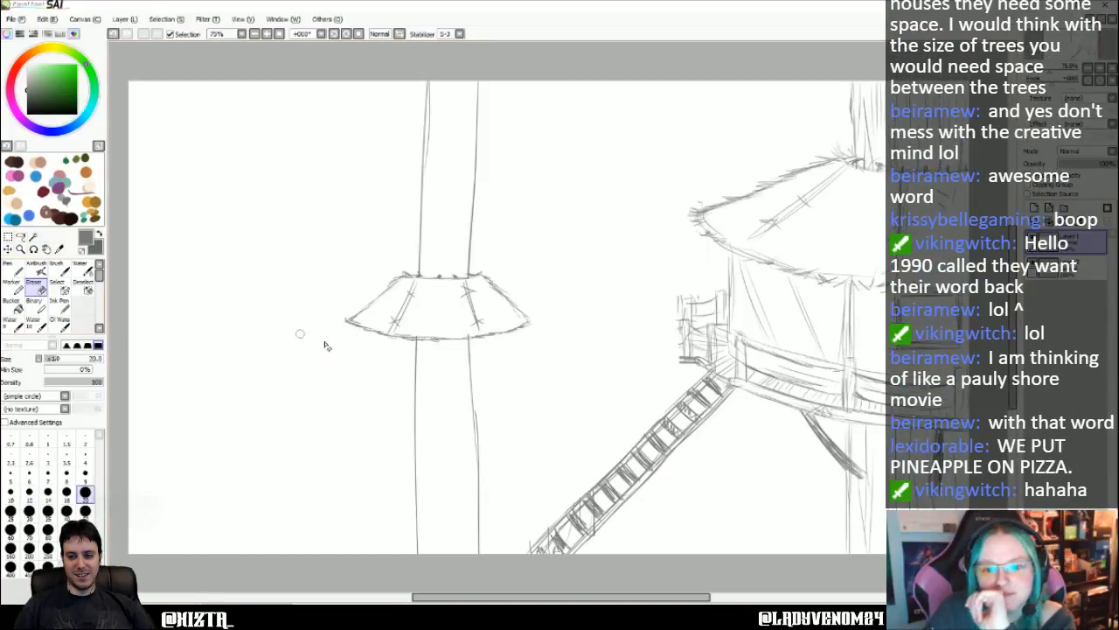
{"action": "mouse_move", "coordinate": [424, 357]}
{"action": "left_mouse_down"}
{"action": "mouse_move", "coordinate": [491, 347]}
{"action": "mouse_move", "coordinate": [386, 355]}
{"action": "mouse_move", "coordinate": [480, 357]}
{"action": "mouse_move", "coordinate": [431, 365]}
{"action": "mouse_move", "coordinate": [485, 376]}
{"action": "mouse_move", "coordinate": [405, 380]}
{"action": "mouse_move", "coordinate": [542, 380]}
{"action": "mouse_move", "coordinate": [345, 397]}
{"action": "mouse_move", "coordinate": [436, 399]}
{"action": "mouse_move", "coordinate": [410, 398]}
{"action": "left_mouse_up"}
{"action": "left_click", "coordinate": [13, 268]}
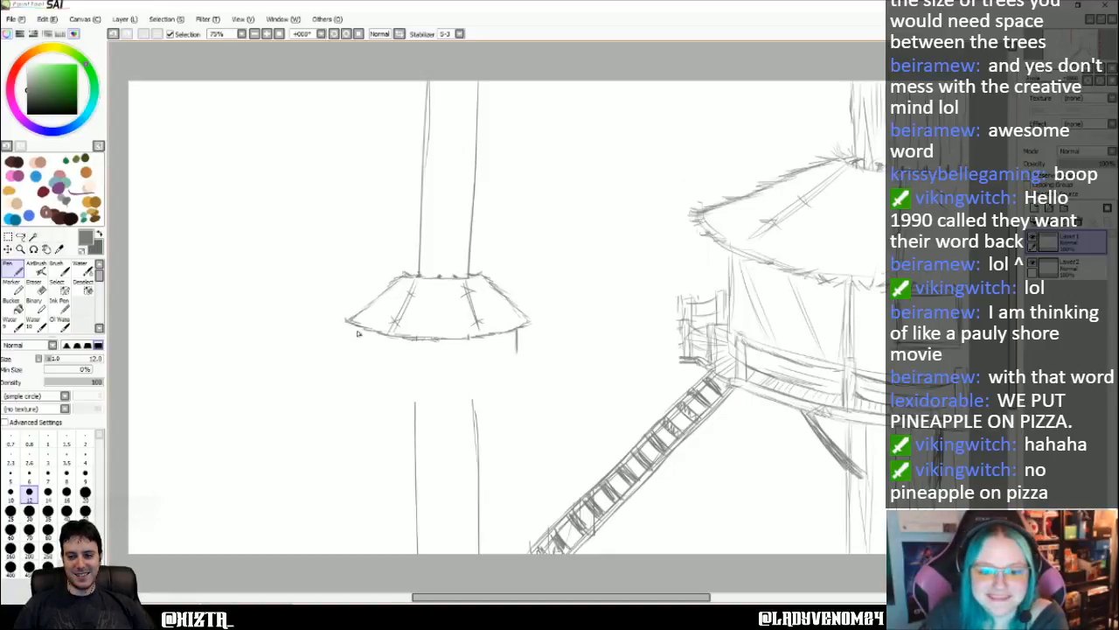
{"action": "left_click_drag", "start_coordinate": [360, 334], "coordinate": [360, 359]}
{"action": "left_click_drag", "start_coordinate": [517, 330], "coordinate": [516, 363]}
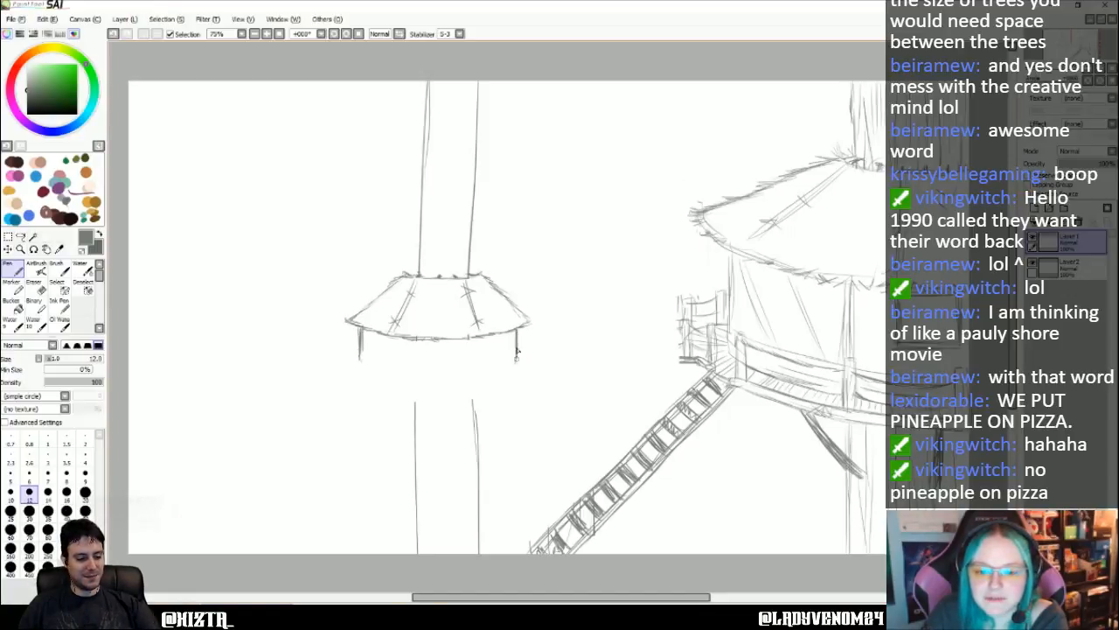
{"action": "left_click_drag", "start_coordinate": [404, 395], "coordinate": [472, 395]}
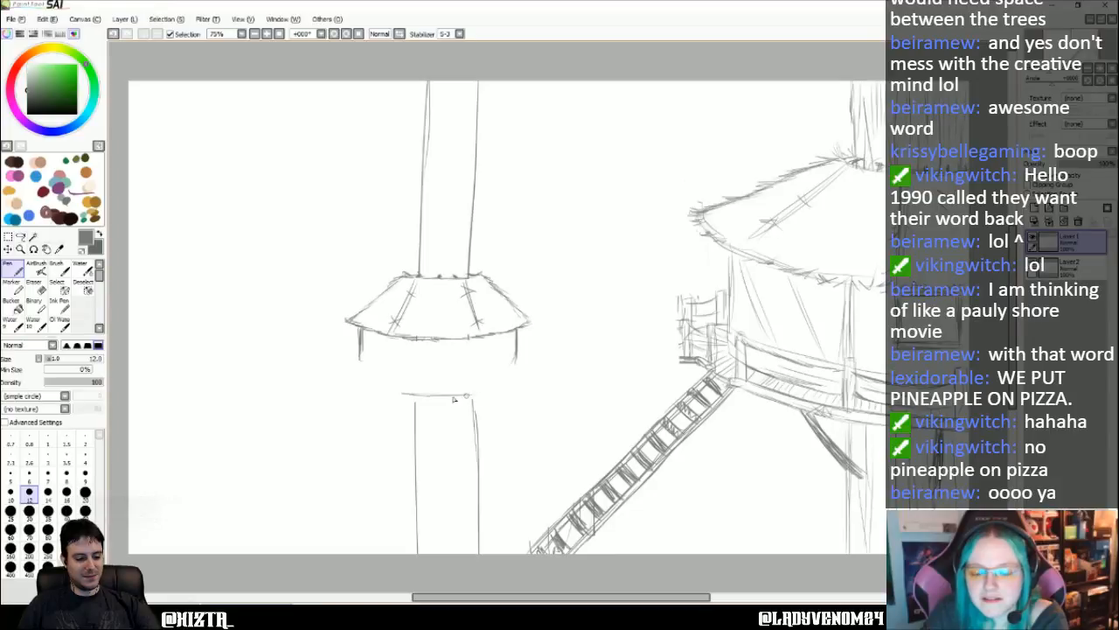
{"action": "mouse_move", "coordinate": [517, 350]}
{"action": "left_mouse_down"}
{"action": "mouse_move", "coordinate": [506, 392]}
{"action": "mouse_move", "coordinate": [467, 398]}
{"action": "left_mouse_up"}
{"action": "left_click_drag", "start_coordinate": [361, 381], "coordinate": [404, 397]}
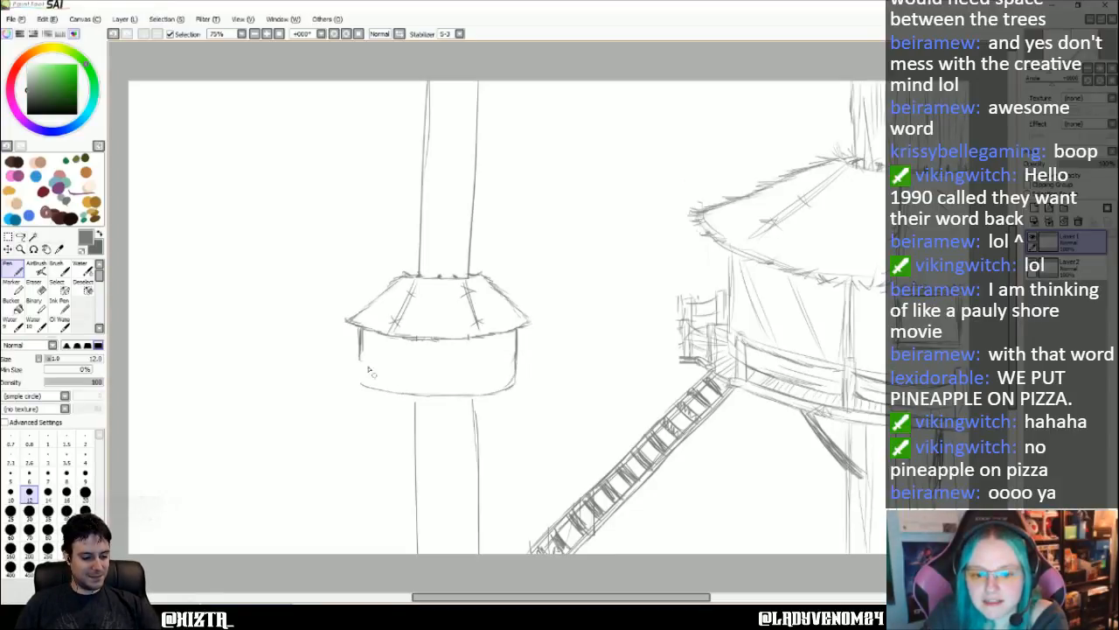
- Draw slanted support braces from the small hut's underside to the trunk, plus short vertical supports between them
{"action": "mouse_move", "coordinate": [360, 359]}
{"action": "left_mouse_down"}
{"action": "mouse_move", "coordinate": [362, 379]}
{"action": "mouse_move", "coordinate": [415, 411]}
{"action": "left_mouse_up"}
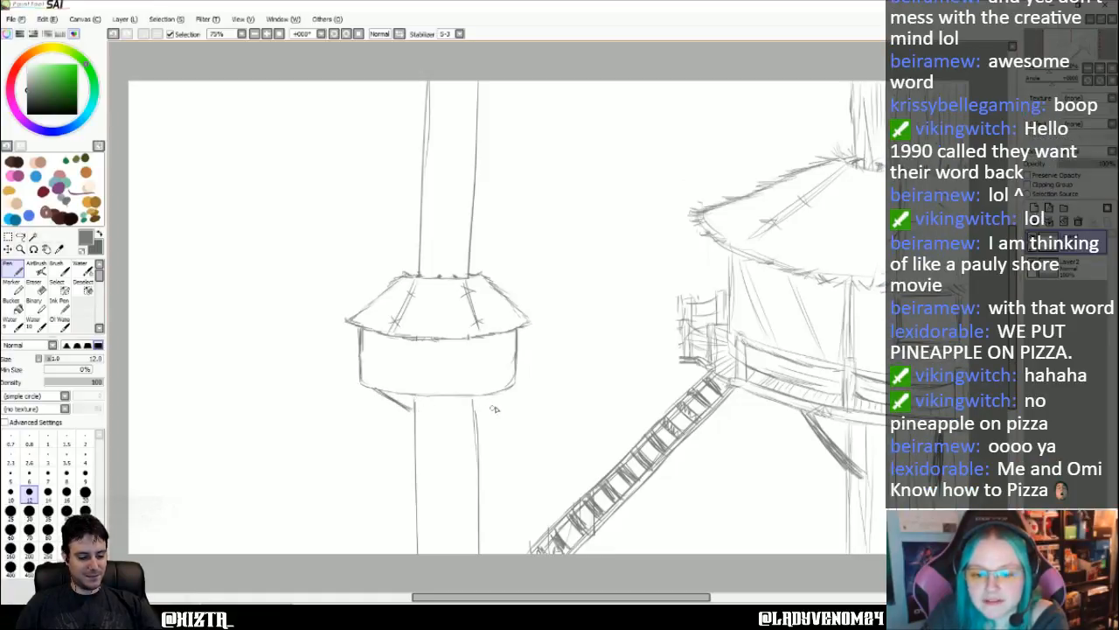
{"action": "left_click_drag", "start_coordinate": [508, 388], "coordinate": [477, 414]}
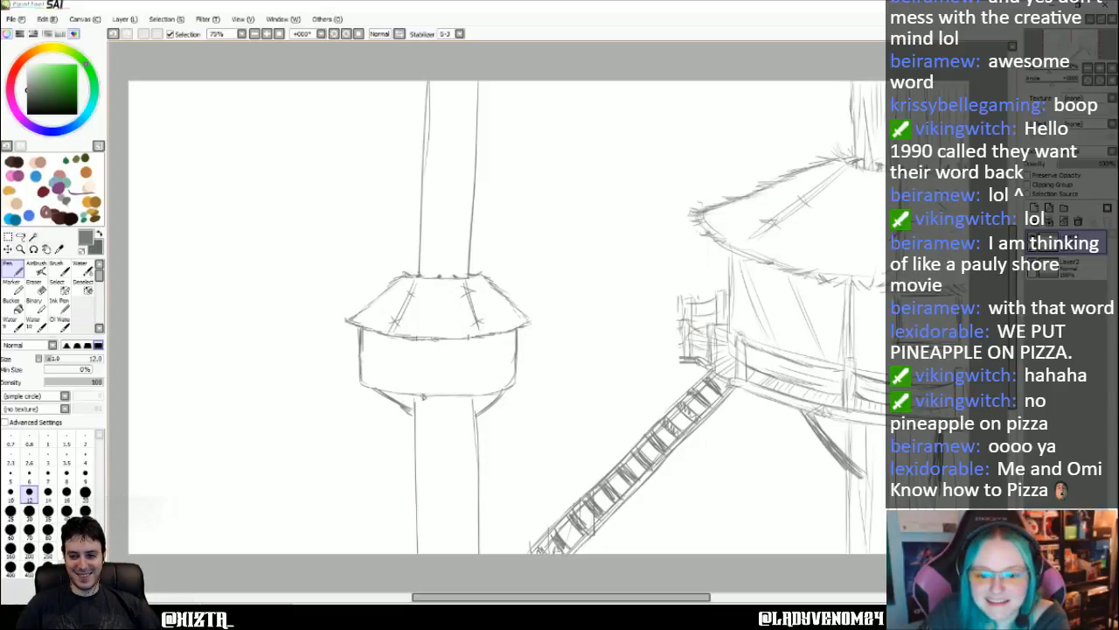
{"action": "left_click_drag", "start_coordinate": [423, 397], "coordinate": [427, 414]}
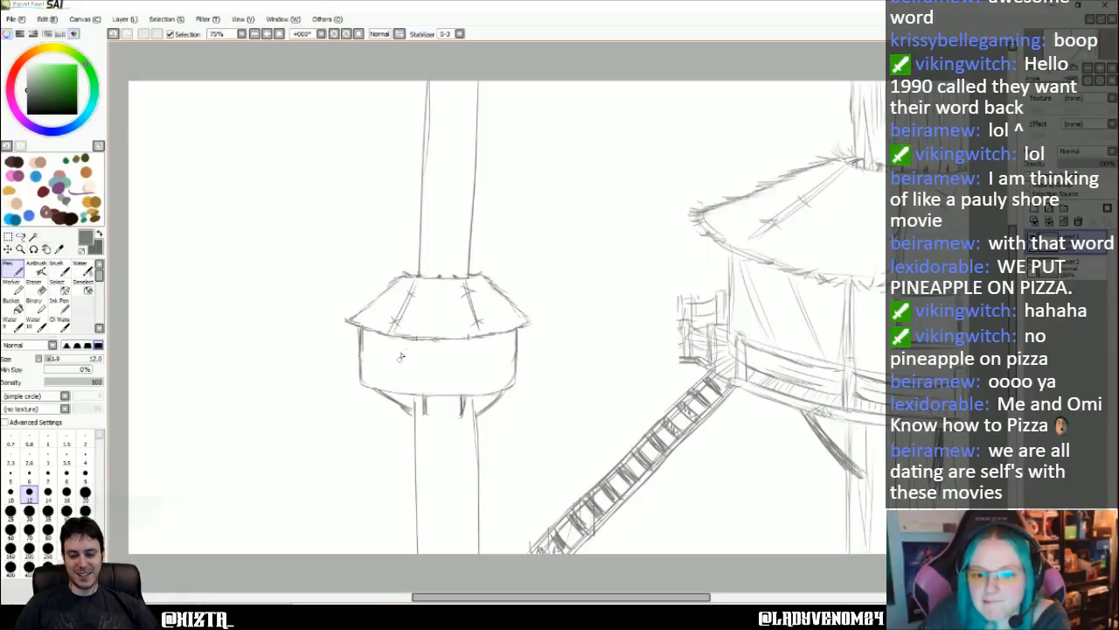
- Draw a small square window on the hut's left wall and a vertical panel line with diagonal shading on its right side
{"action": "mouse_move", "coordinate": [387, 338]}
{"action": "left_mouse_down"}
{"action": "mouse_move", "coordinate": [387, 365]}
{"action": "mouse_move", "coordinate": [386, 338]}
{"action": "mouse_move", "coordinate": [388, 364]}
{"action": "mouse_move", "coordinate": [418, 365]}
{"action": "left_mouse_up"}
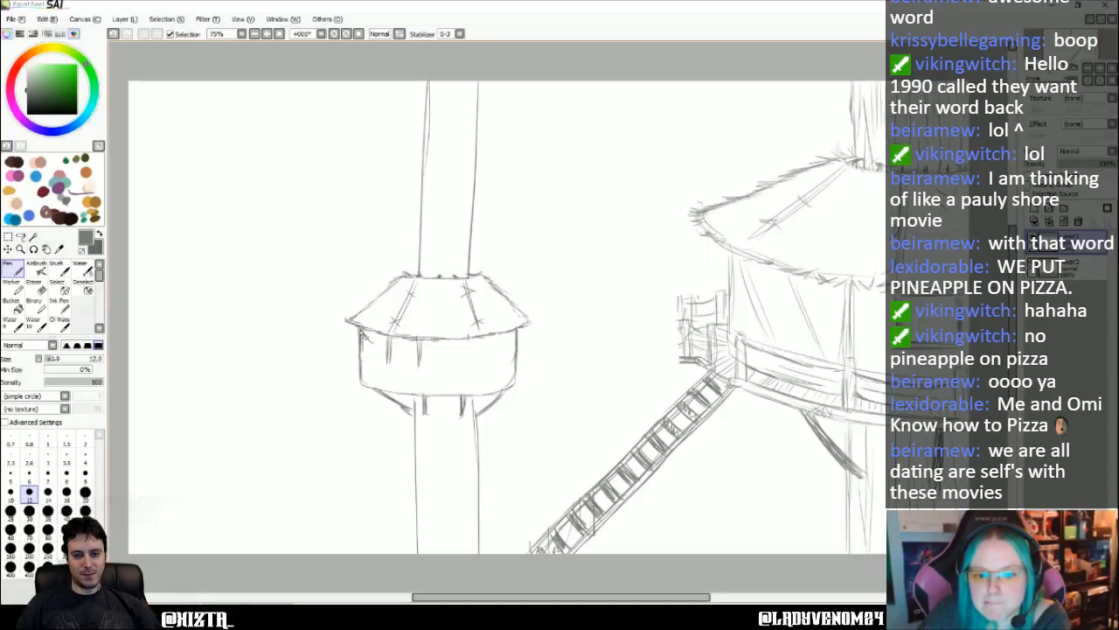
{"action": "left_click_drag", "start_coordinate": [390, 364], "coordinate": [419, 365]}
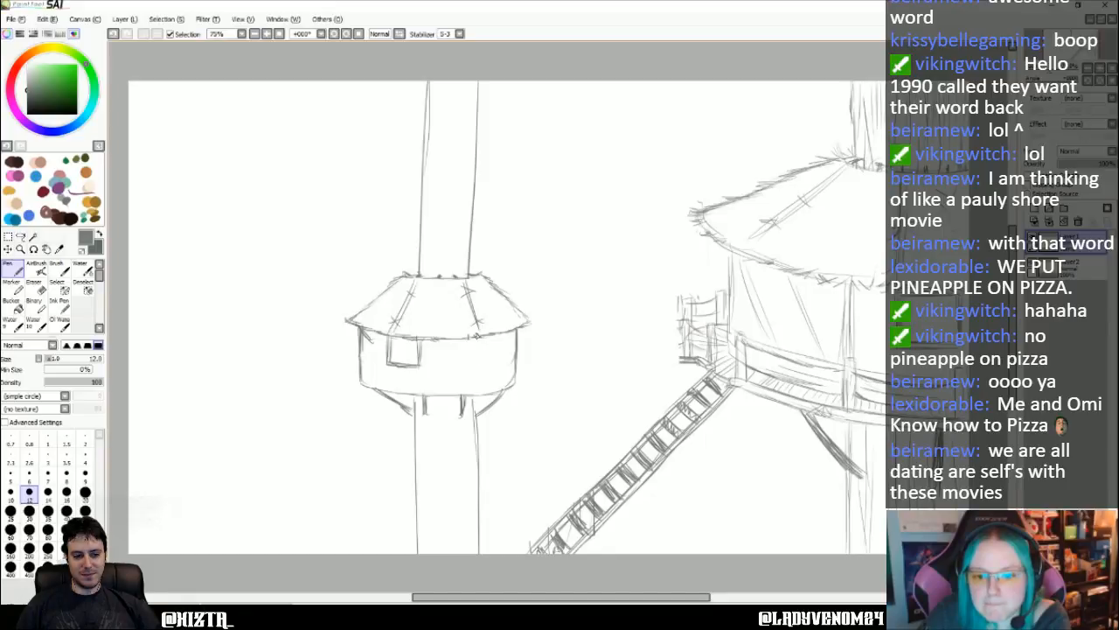
{"action": "left_click_drag", "start_coordinate": [480, 338], "coordinate": [481, 390]}
{"action": "mouse_move", "coordinate": [484, 338]}
{"action": "left_mouse_down"}
{"action": "mouse_move", "coordinate": [514, 378]}
{"action": "mouse_move", "coordinate": [485, 336]}
{"action": "mouse_move", "coordinate": [509, 365]}
{"action": "mouse_move", "coordinate": [497, 334]}
{"action": "mouse_move", "coordinate": [497, 382]}
{"action": "mouse_move", "coordinate": [579, 421]}
{"action": "left_mouse_up"}
- Draw two sagging curves for a hanging walkway from the small hut's lower right corner across to the stairway
{"action": "left_click_drag", "start_coordinate": [520, 390], "coordinate": [597, 426]}
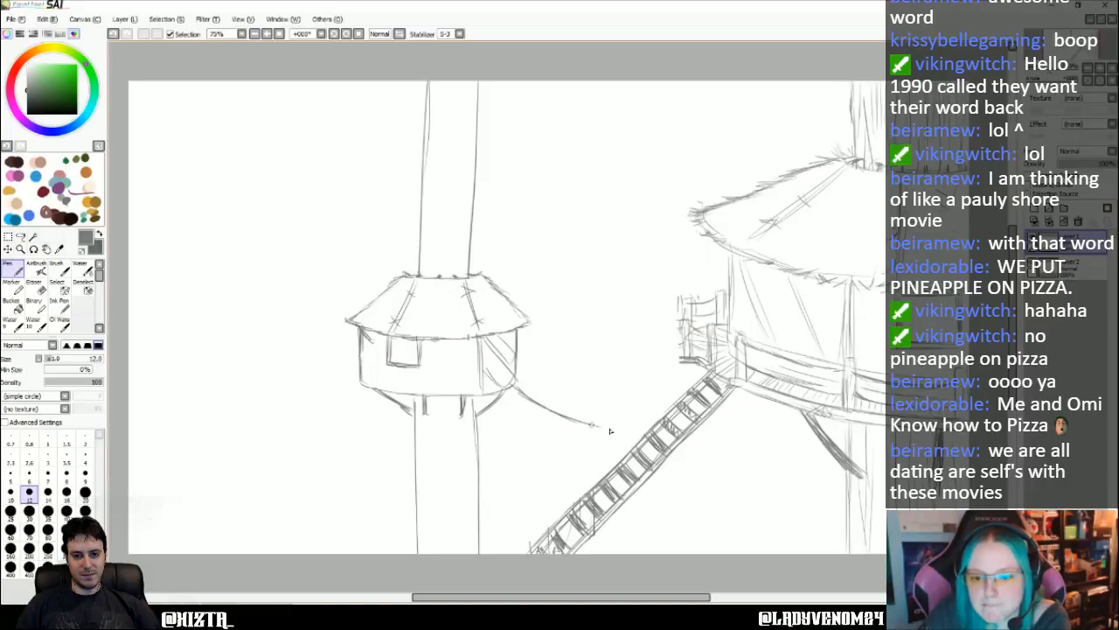
{"action": "mouse_move", "coordinate": [514, 390]}
{"action": "left_mouse_down"}
{"action": "mouse_move", "coordinate": [552, 412]}
{"action": "mouse_move", "coordinate": [646, 432]}
{"action": "left_mouse_up"}
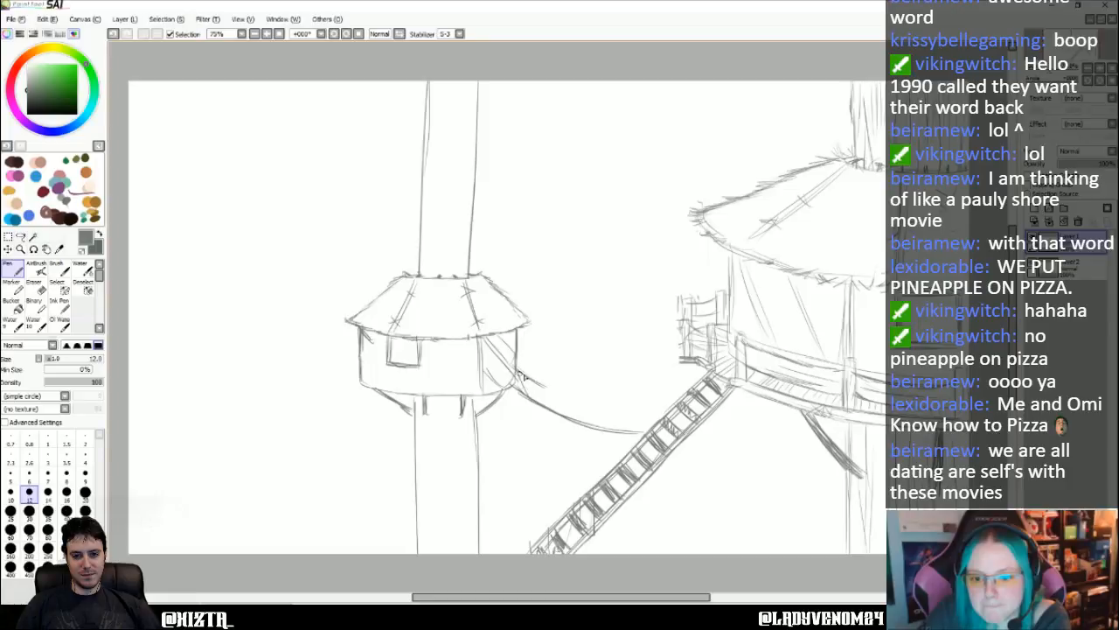
{"action": "mouse_move", "coordinate": [536, 385]}
{"action": "left_mouse_down"}
{"action": "mouse_move", "coordinate": [635, 416]}
{"action": "mouse_move", "coordinate": [681, 408]}
{"action": "left_mouse_up"}
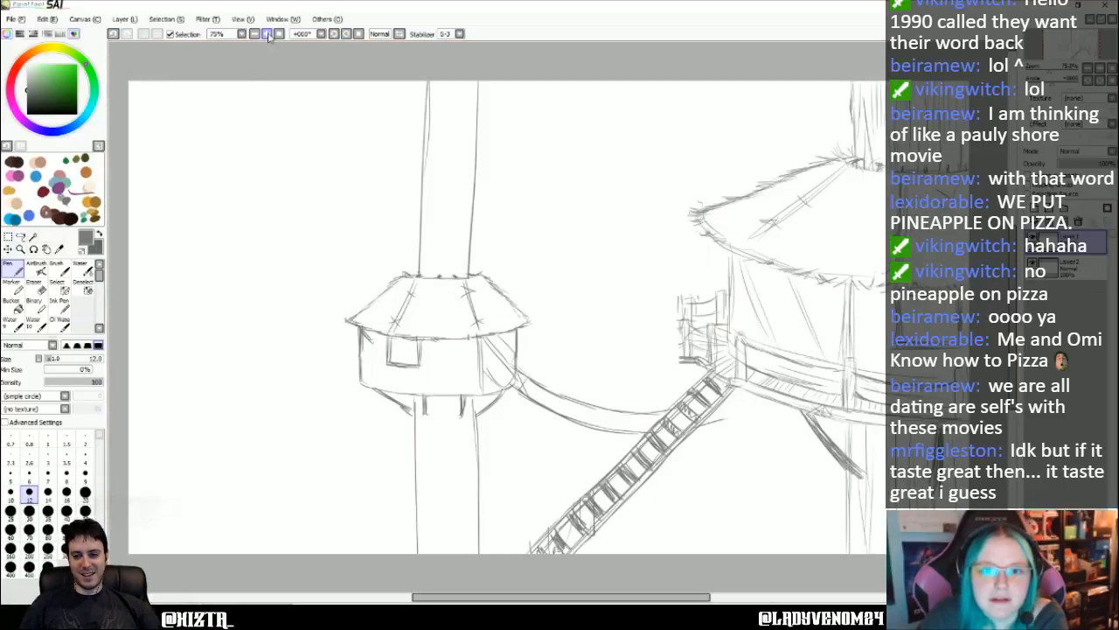
- Rotate the view to draw a background trunk's two straight edges below the large hut's platform and above its roof, then restore the view
{"action": "left_click", "coordinate": [347, 33]}
{"action": "left_click", "coordinate": [347, 33]}
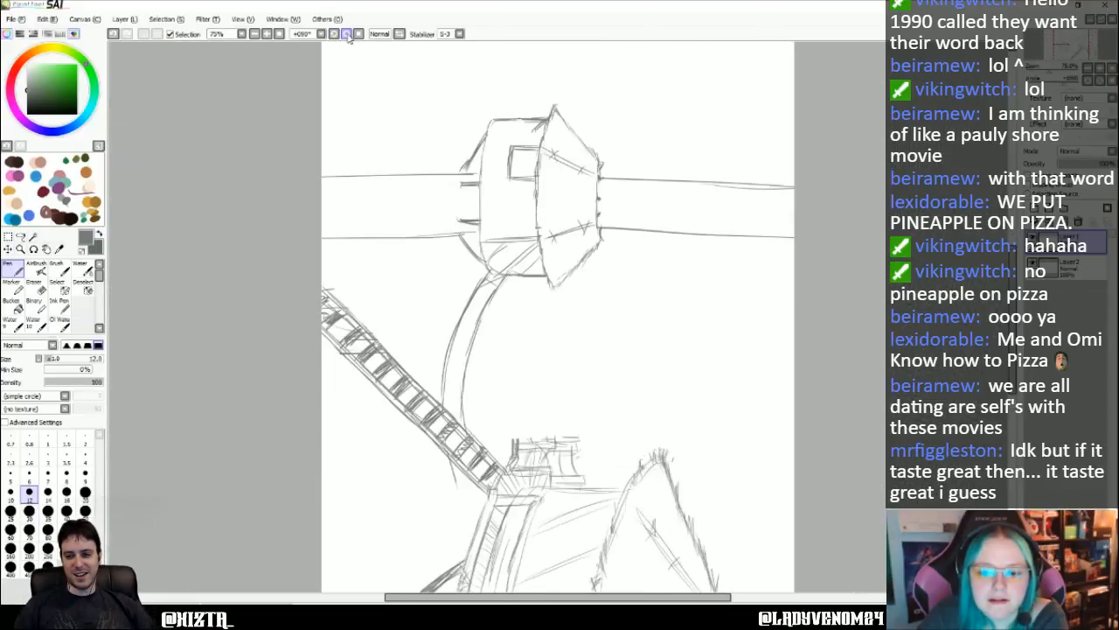
{"action": "scroll", "coordinate": [342, 400], "scroll_direction": "down", "scroll_amount": 3}
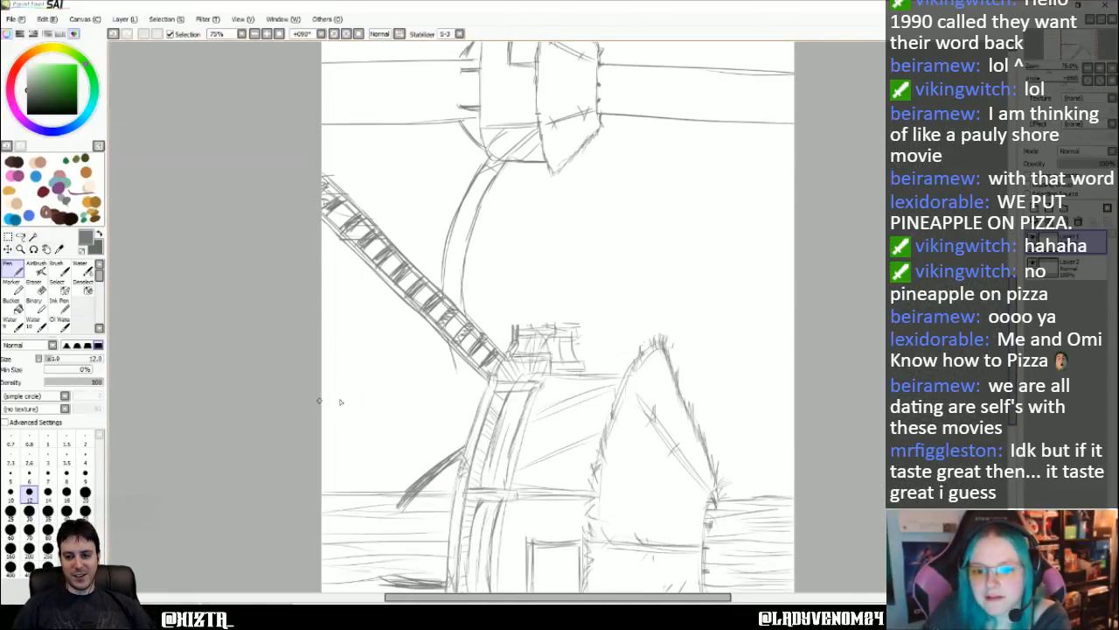
{"action": "left_click_drag", "start_coordinate": [447, 377], "coordinate": [336, 374]}
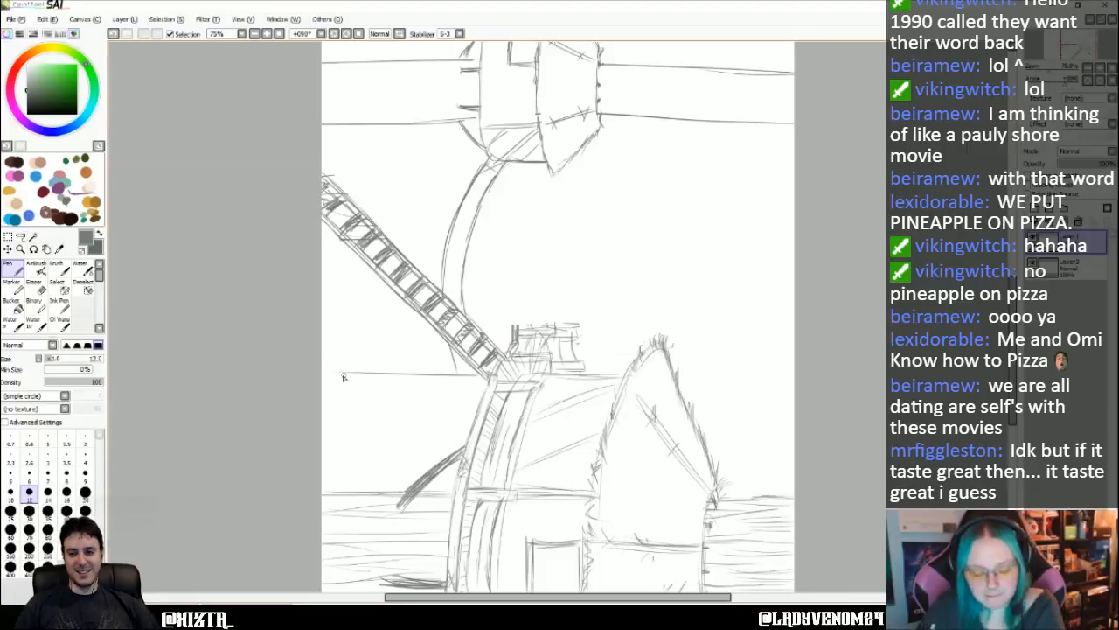
{"action": "key", "text": "ctrl+z"}
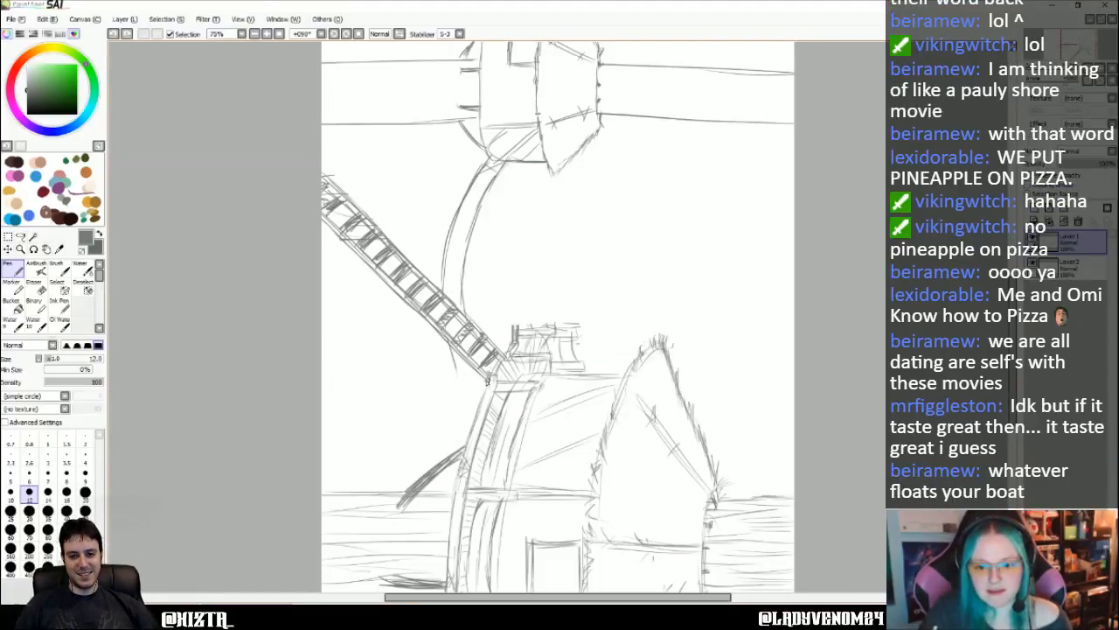
{"action": "left_click_drag", "start_coordinate": [490, 382], "coordinate": [323, 382]}
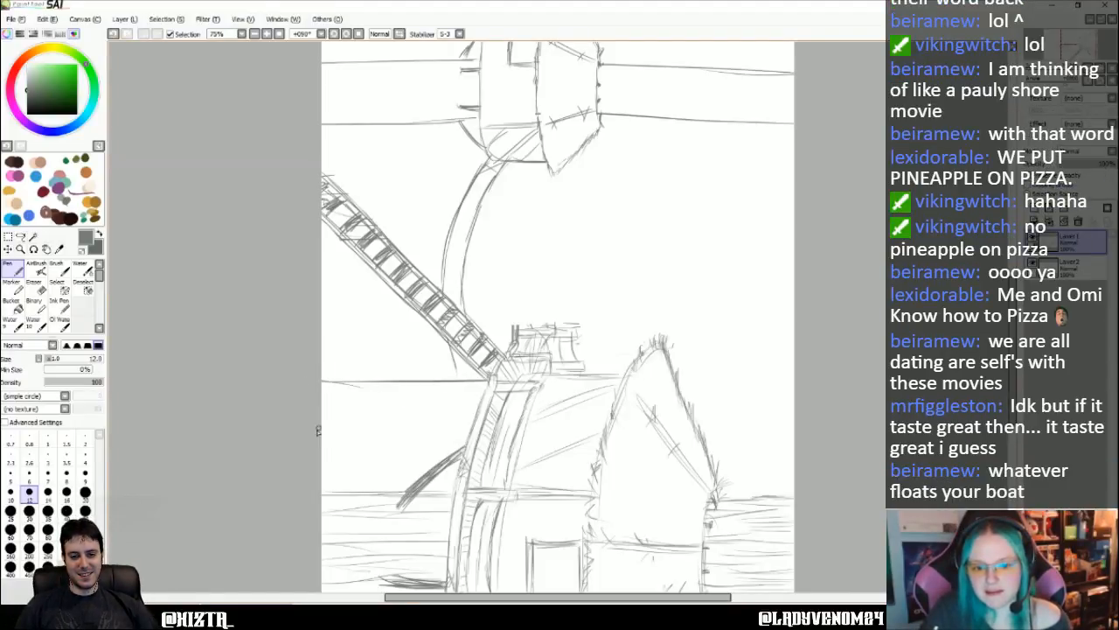
{"action": "mouse_move", "coordinate": [317, 432]}
{"action": "left_mouse_down"}
{"action": "mouse_move", "coordinate": [469, 440]}
{"action": "mouse_move", "coordinate": [304, 441]}
{"action": "left_mouse_up"}
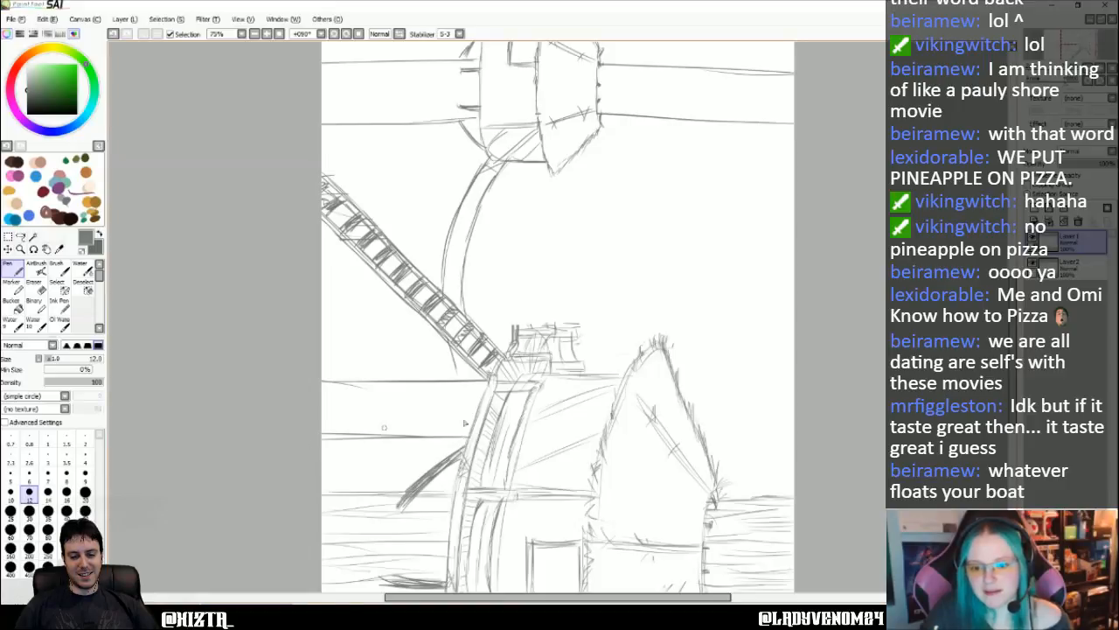
{"action": "left_click_drag", "start_coordinate": [677, 384], "coordinate": [791, 383]}
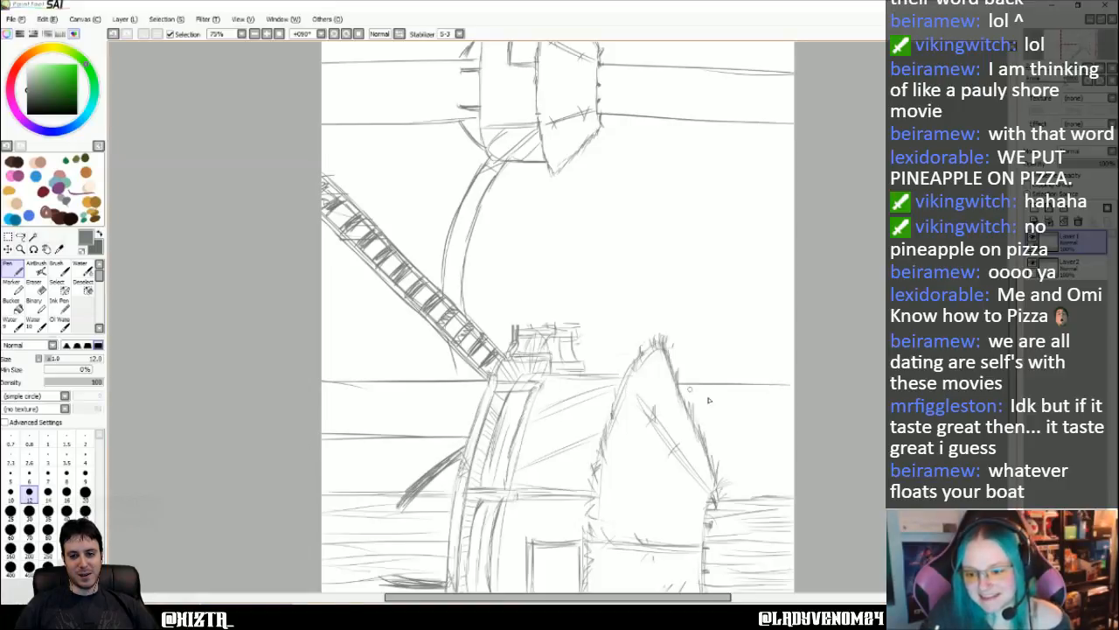
{"action": "left_click_drag", "start_coordinate": [710, 437], "coordinate": [793, 435]}
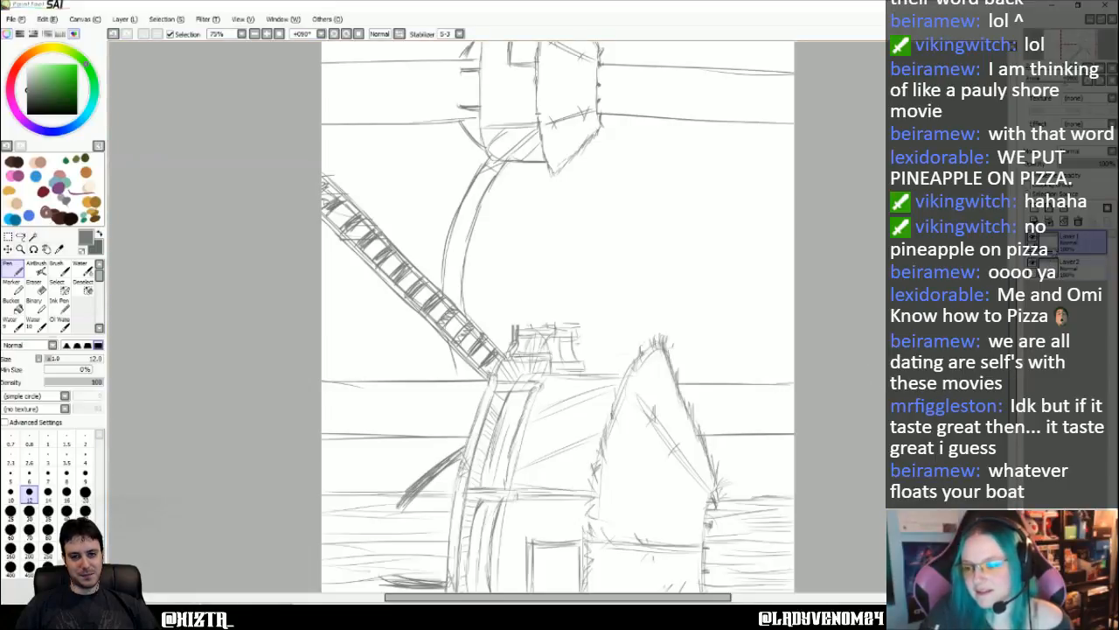
{"action": "left_click", "coordinate": [279, 34]}
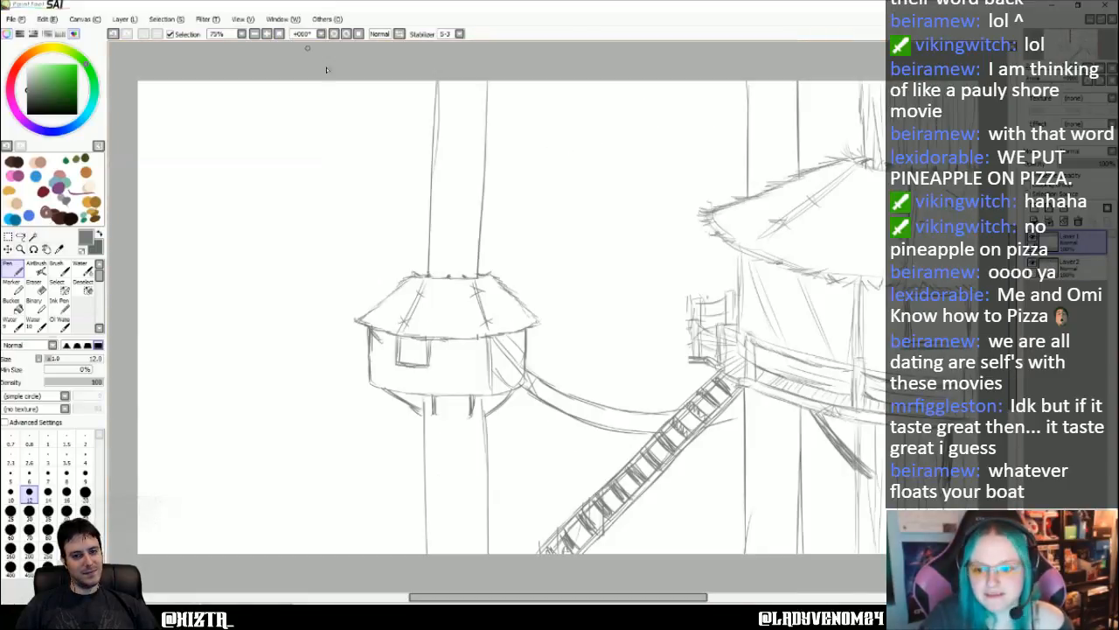
- Continue the hanging walkway's lower curve past the stairway across the background trunk, and erase the walkway lines overlapping the stairway
{"action": "key", "text": "Right"}
{"action": "key", "text": "Right"}
{"action": "key", "text": "Right"}
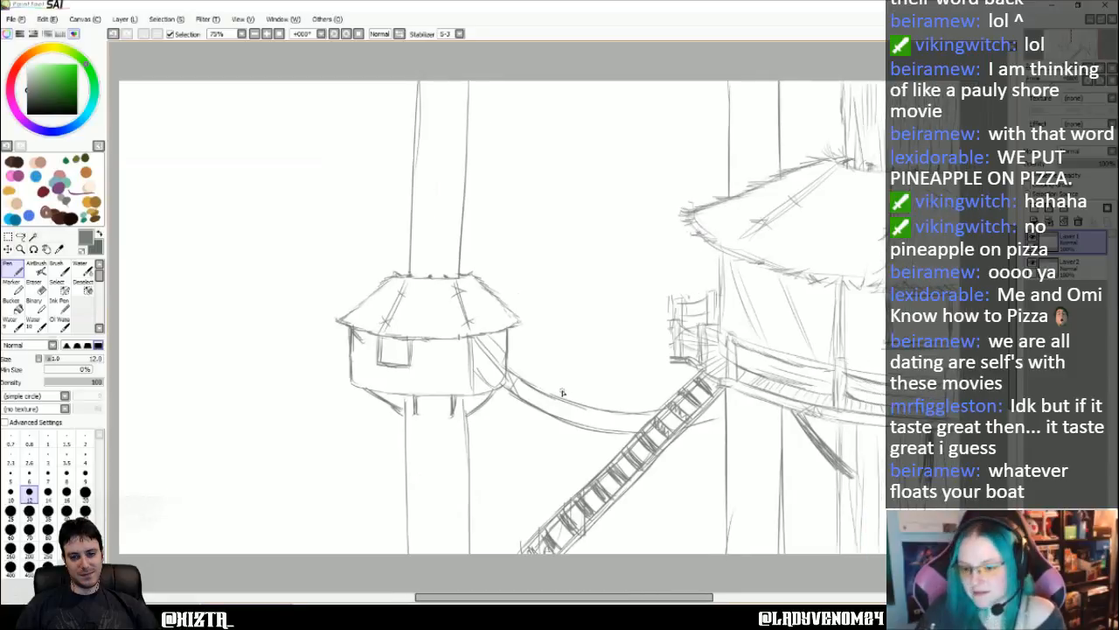
{"action": "key", "text": "Right"}
{"action": "key", "text": "Right"}
{"action": "key", "text": "Right"}
{"action": "key", "text": "Right"}
{"action": "key", "text": "Right"}
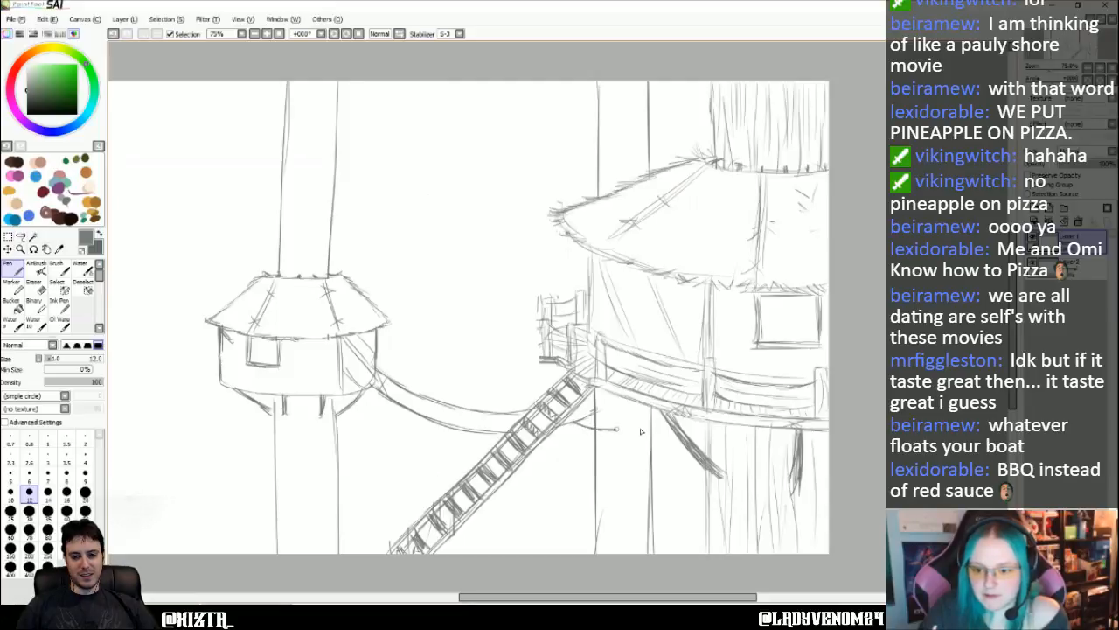
{"action": "left_click_drag", "start_coordinate": [641, 431], "coordinate": [666, 425]}
{"action": "left_click_drag", "start_coordinate": [586, 423], "coordinate": [660, 428]}
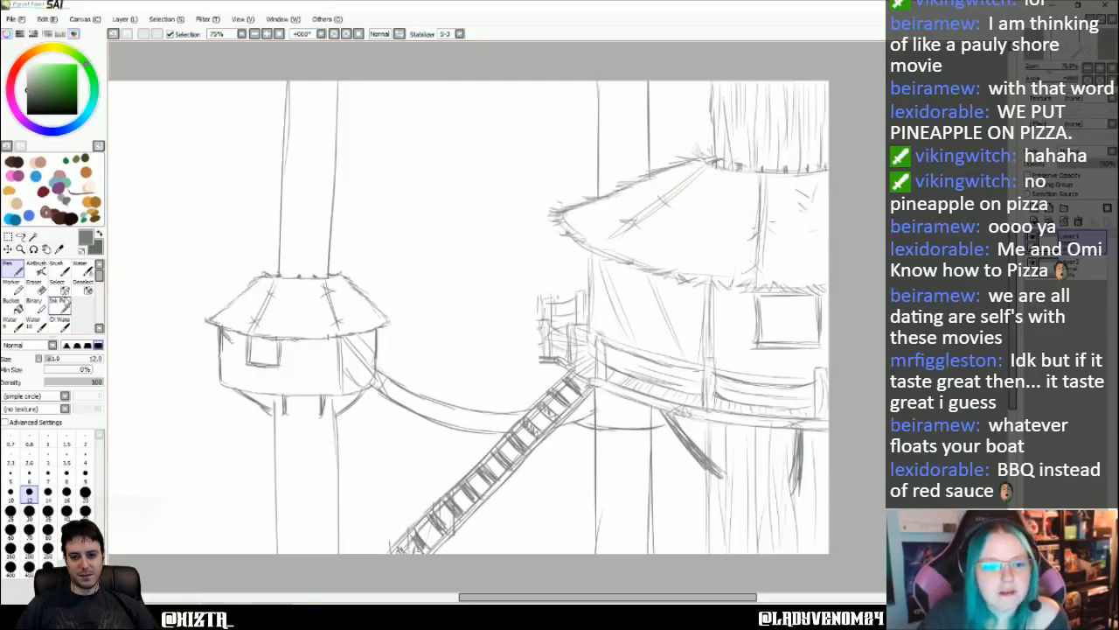
{"action": "left_click", "coordinate": [34, 282]}
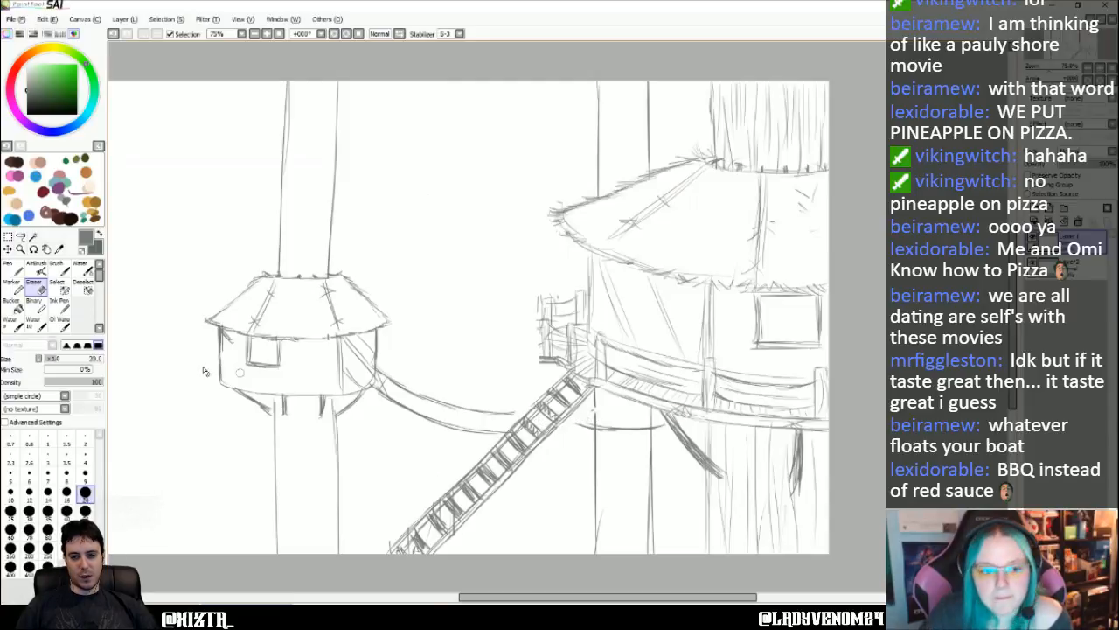
- Draw short vertical railing posts on the walkway section crossing the background trunk below the large hut's platform
{"action": "key", "text": "n"}
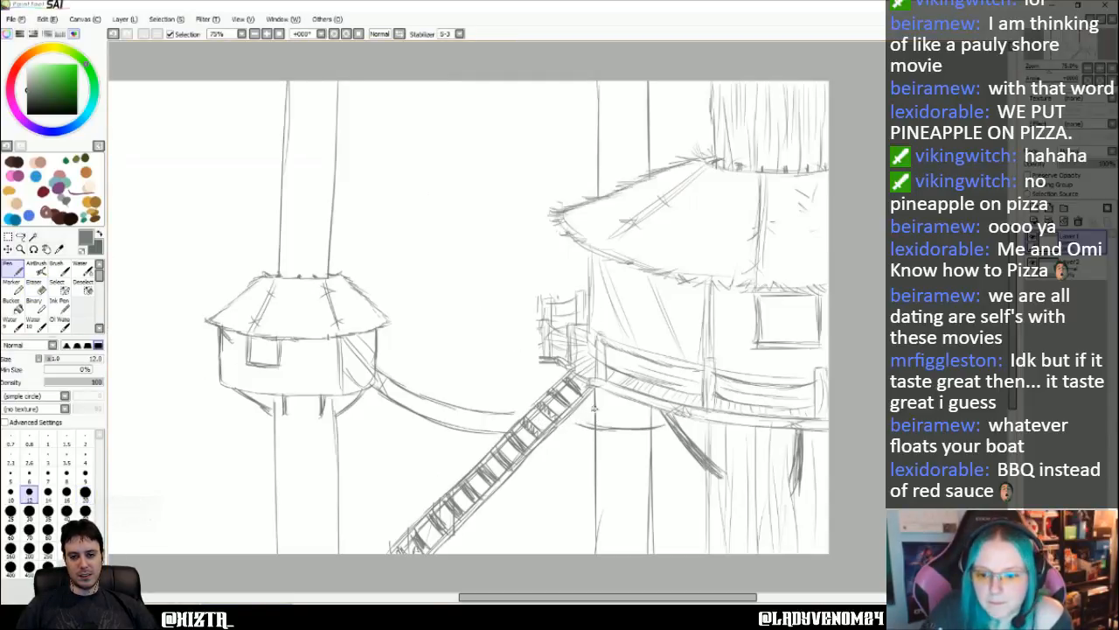
{"action": "left_click_drag", "start_coordinate": [590, 413], "coordinate": [588, 425]}
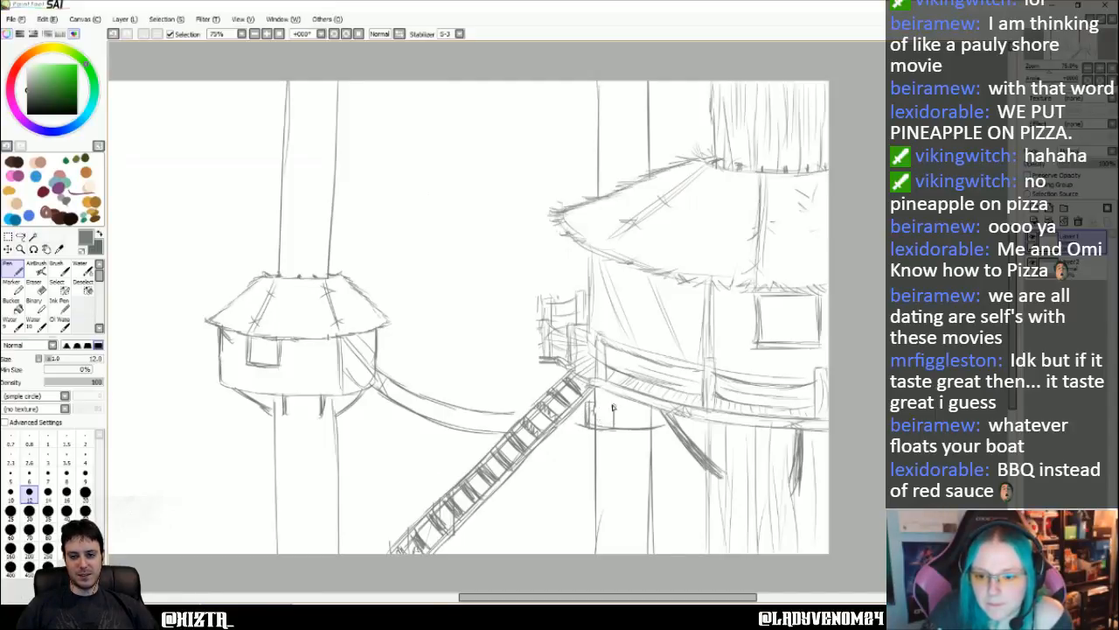
{"action": "left_click_drag", "start_coordinate": [615, 402], "coordinate": [617, 429]}
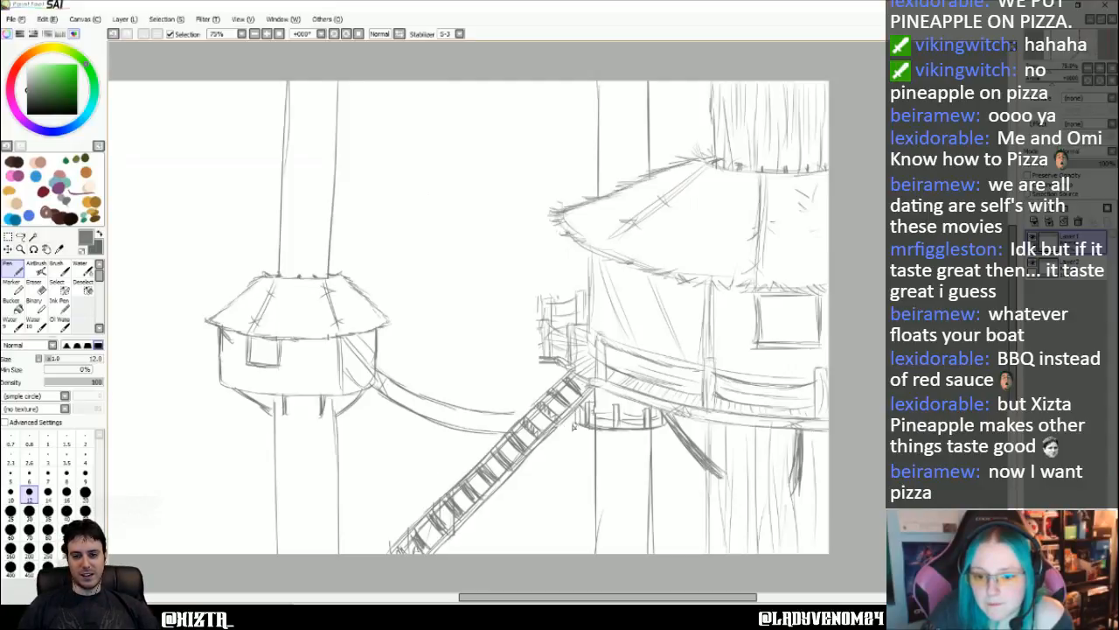
- Fill the hanging walkway between the small hut and the stairway with crisscross netting lines between its two curves
{"action": "left_click_drag", "start_coordinate": [468, 412], "coordinate": [533, 412]}
{"action": "mouse_move", "coordinate": [402, 391]}
{"action": "left_mouse_down"}
{"action": "mouse_move", "coordinate": [419, 411]}
{"action": "mouse_move", "coordinate": [406, 408]}
{"action": "mouse_move", "coordinate": [502, 430]}
{"action": "mouse_move", "coordinate": [479, 435]}
{"action": "left_mouse_up"}
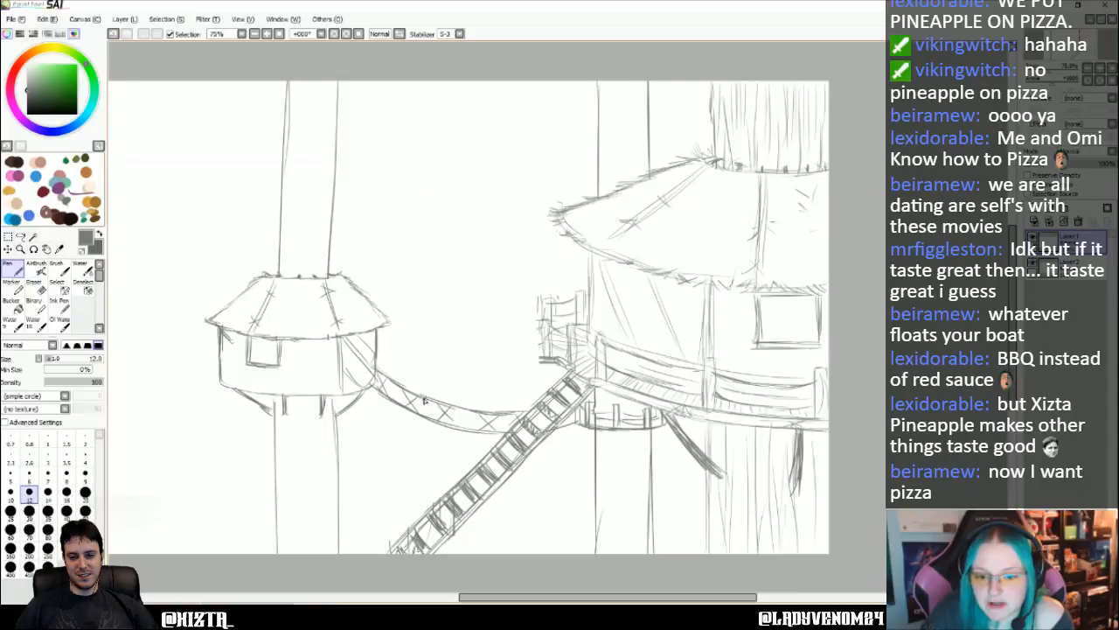
{"action": "mouse_move", "coordinate": [425, 401]}
{"action": "left_mouse_down"}
{"action": "mouse_move", "coordinate": [435, 420]}
{"action": "mouse_move", "coordinate": [422, 417]}
{"action": "mouse_move", "coordinate": [478, 428]}
{"action": "left_mouse_up"}
{"action": "left_click_drag", "start_coordinate": [476, 416], "coordinate": [456, 431]}
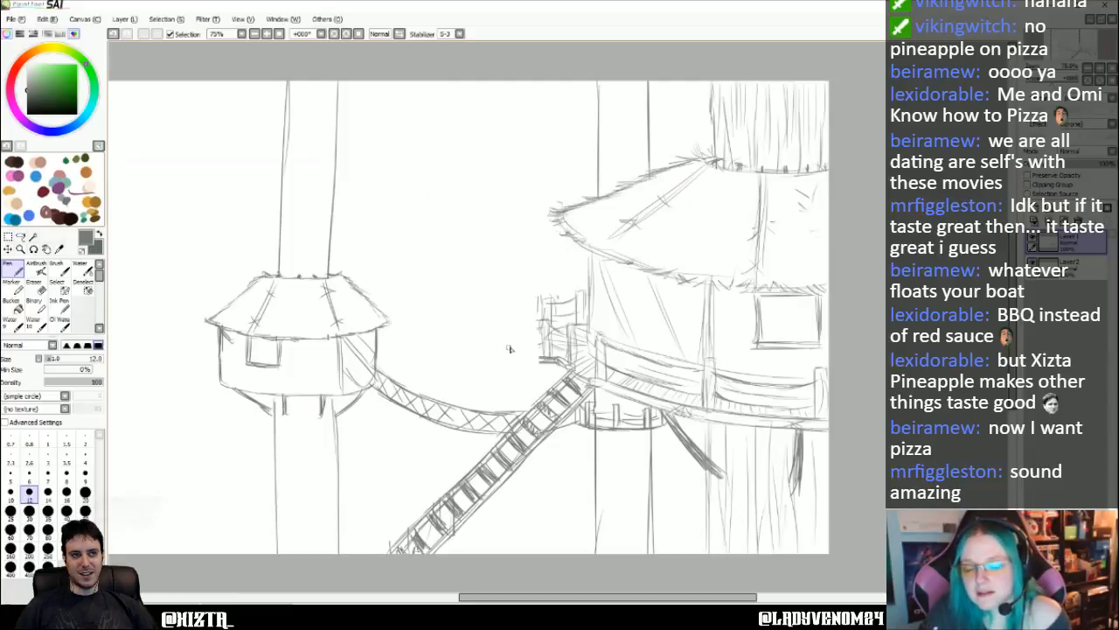
- Draw horizontal plank lines across the small hut's front wall, below the window
{"action": "scroll", "coordinate": [483, 360], "scroll_direction": "left", "scroll_amount": 1}
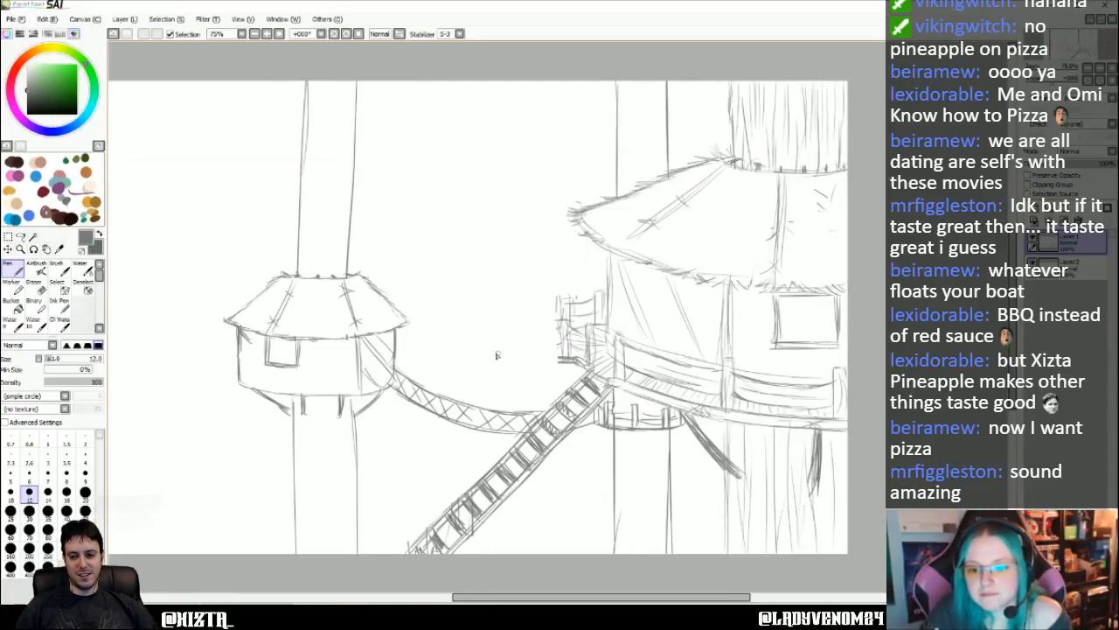
{"action": "scroll", "coordinate": [496, 355], "scroll_direction": "left", "scroll_amount": 1}
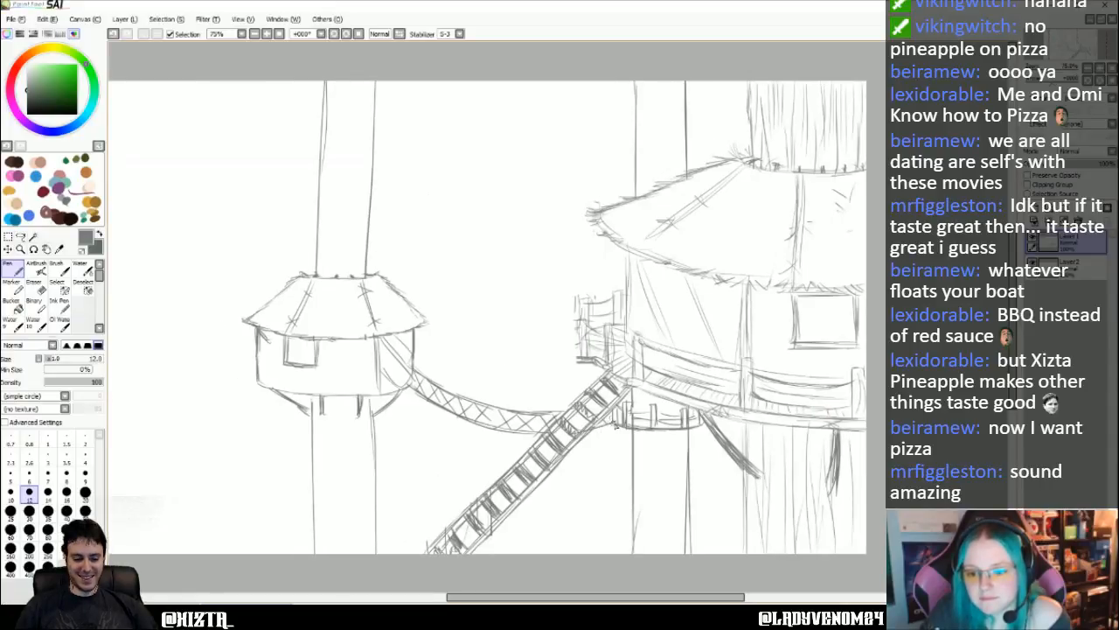
{"action": "scroll", "coordinate": [525, 420], "scroll_direction": "left", "scroll_amount": 1}
{"action": "scroll", "coordinate": [464, 413], "scroll_direction": "left", "scroll_amount": 6}
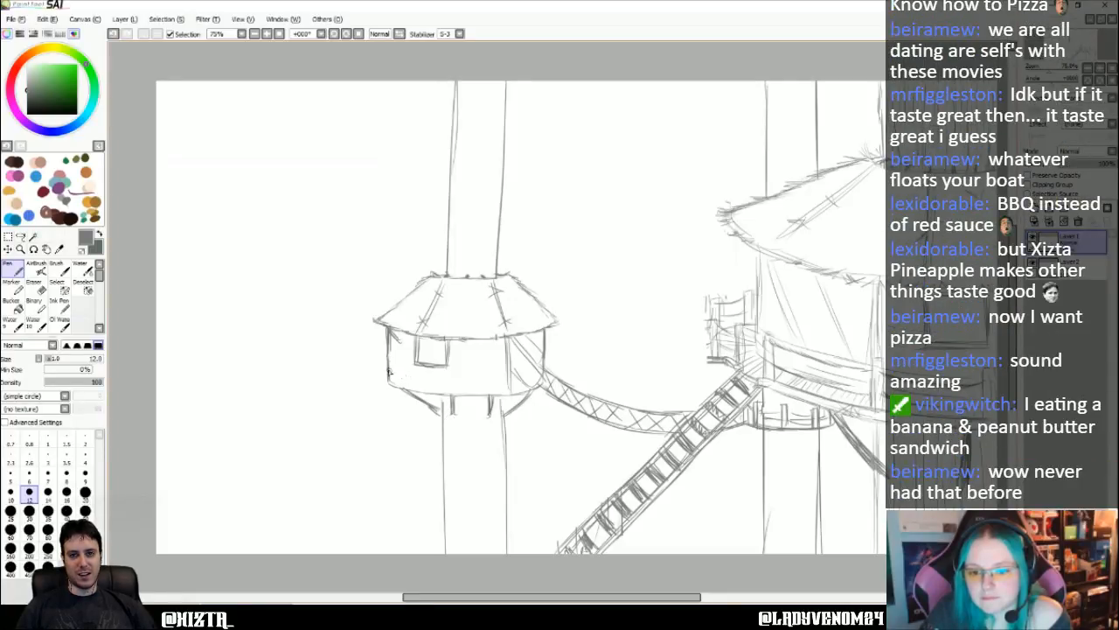
{"action": "left_click_drag", "start_coordinate": [389, 373], "coordinate": [513, 371]}
{"action": "left_click_drag", "start_coordinate": [388, 375], "coordinate": [513, 381]}
{"action": "left_click_drag", "start_coordinate": [391, 381], "coordinate": [509, 390]}
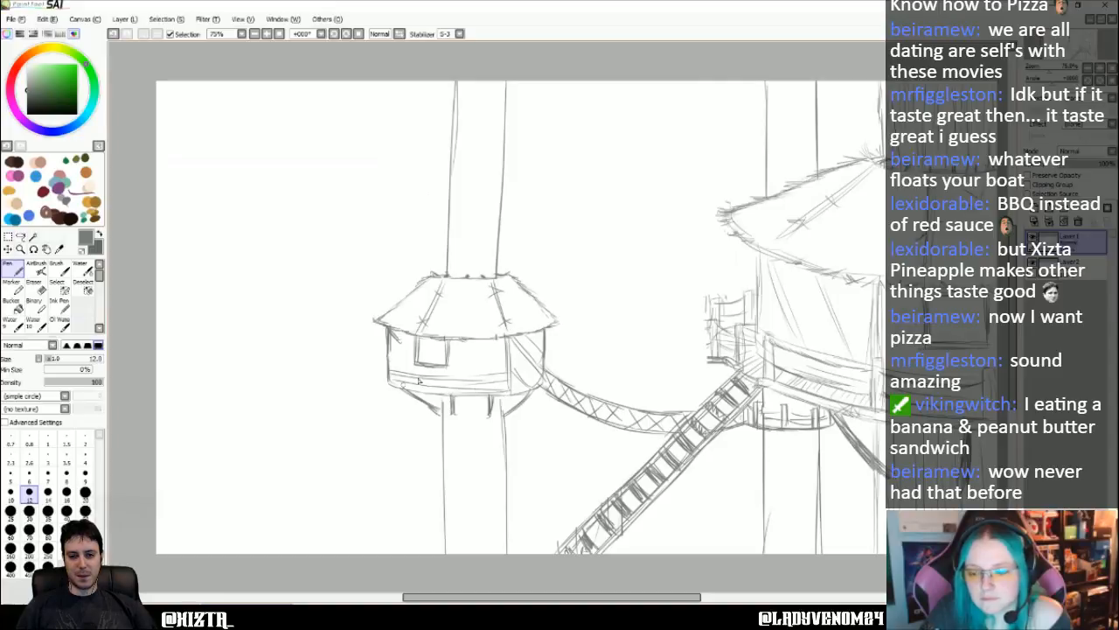
- Add short thatch strokes along both sloping edges of the small hut's roof
{"action": "scroll", "coordinate": [492, 418], "scroll_direction": "left", "scroll_amount": 1}
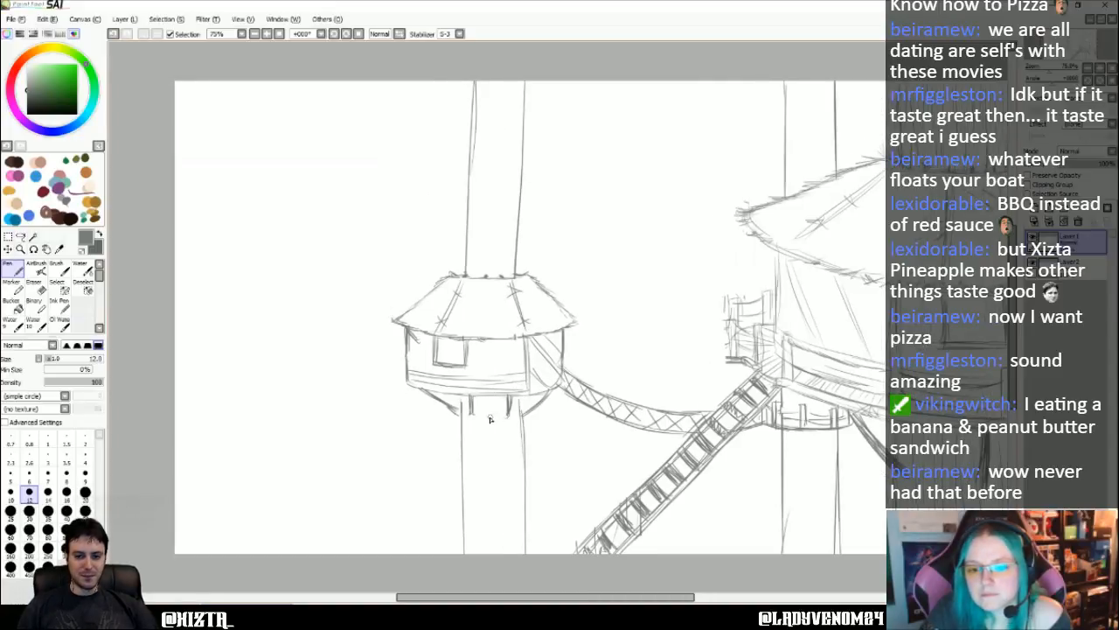
{"action": "scroll", "coordinate": [486, 421], "scroll_direction": "right", "scroll_amount": 4}
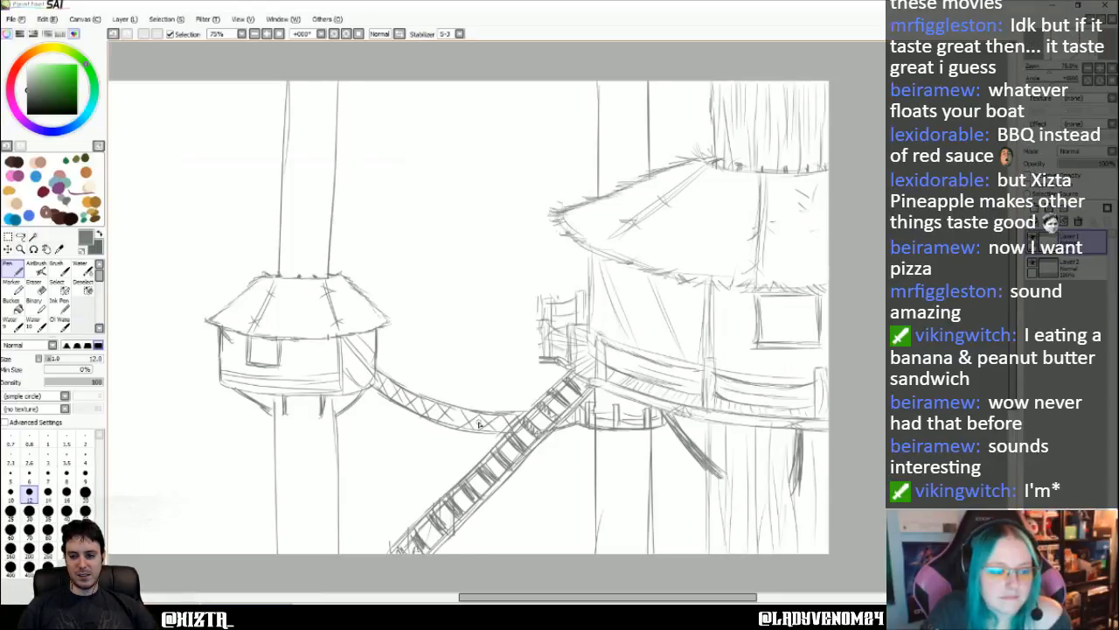
{"action": "scroll", "coordinate": [480, 424], "scroll_direction": "left", "scroll_amount": 5}
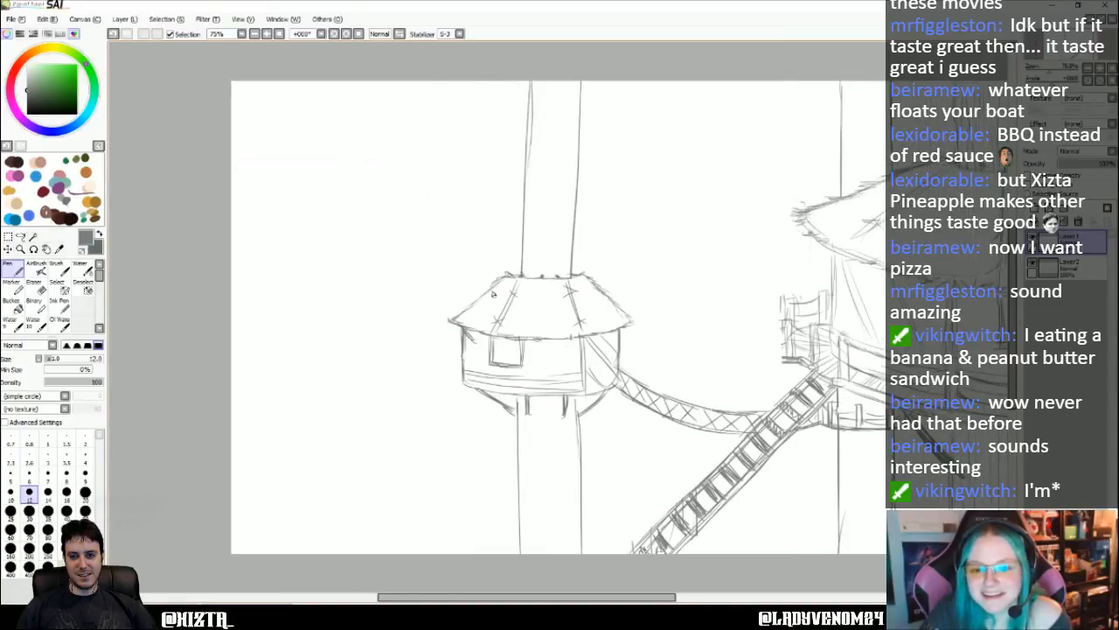
{"action": "left_click_drag", "start_coordinate": [488, 292], "coordinate": [469, 310]}
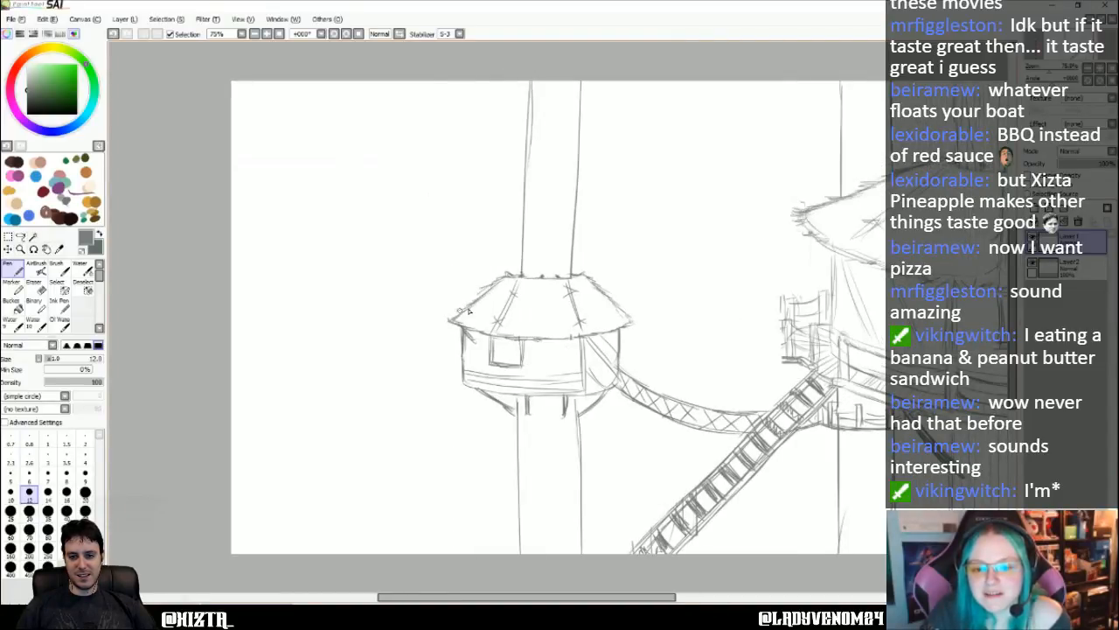
{"action": "left_click_drag", "start_coordinate": [586, 276], "coordinate": [628, 327]}
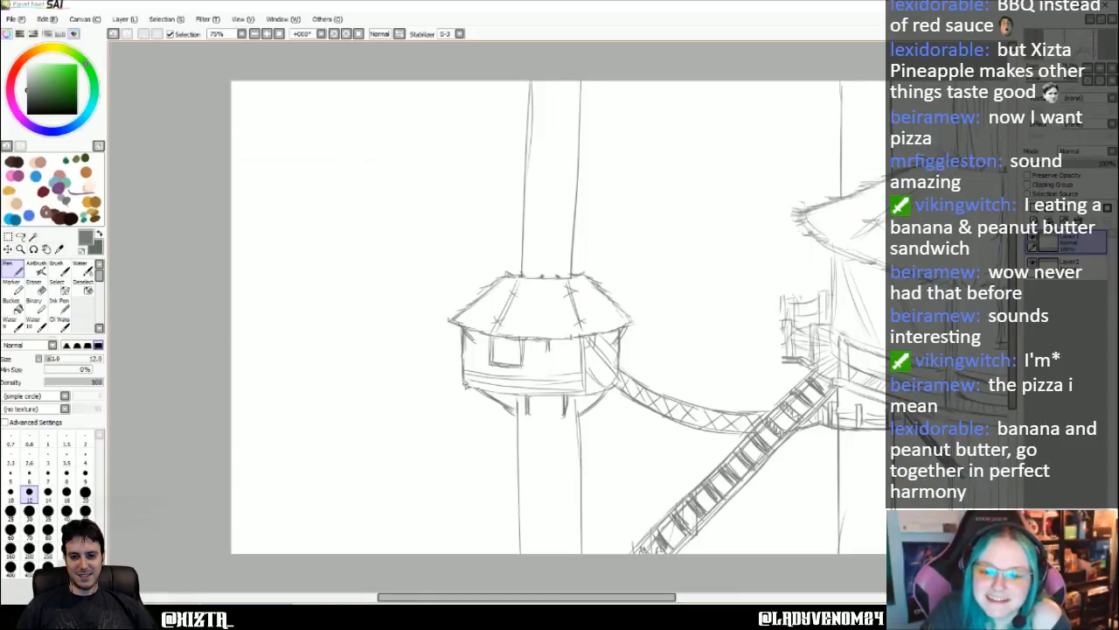
- Sketch a rough, dark fringe of short strokes along the small hut's bottom edge, extending slightly past the walls
{"action": "left_click_drag", "start_coordinate": [459, 383], "coordinate": [478, 389]}
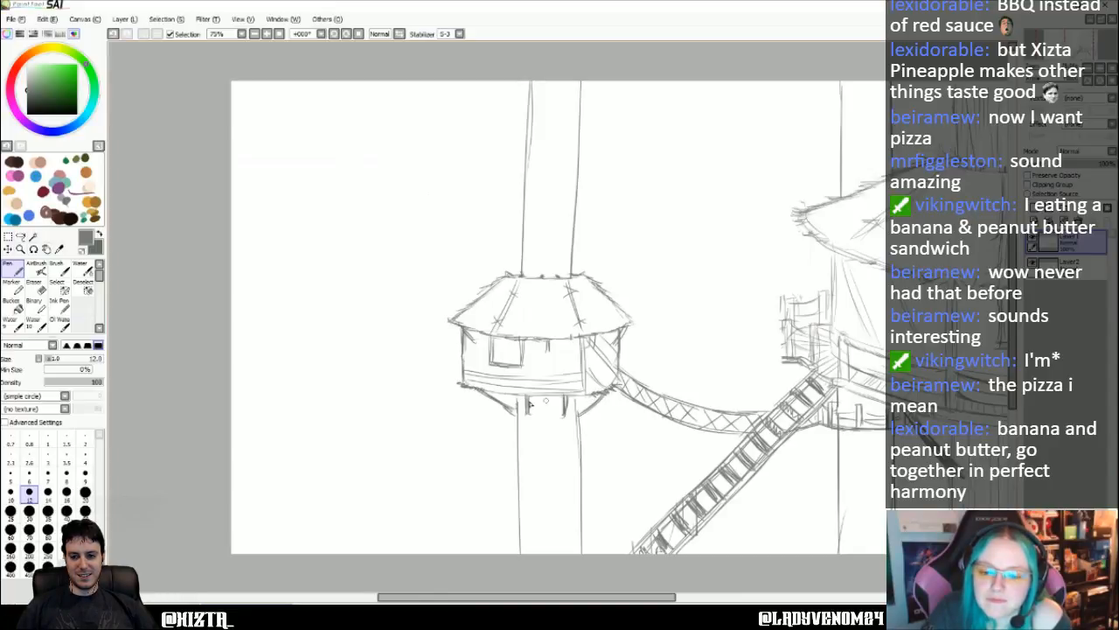
{"action": "left_click_drag", "start_coordinate": [480, 389], "coordinate": [564, 404]}
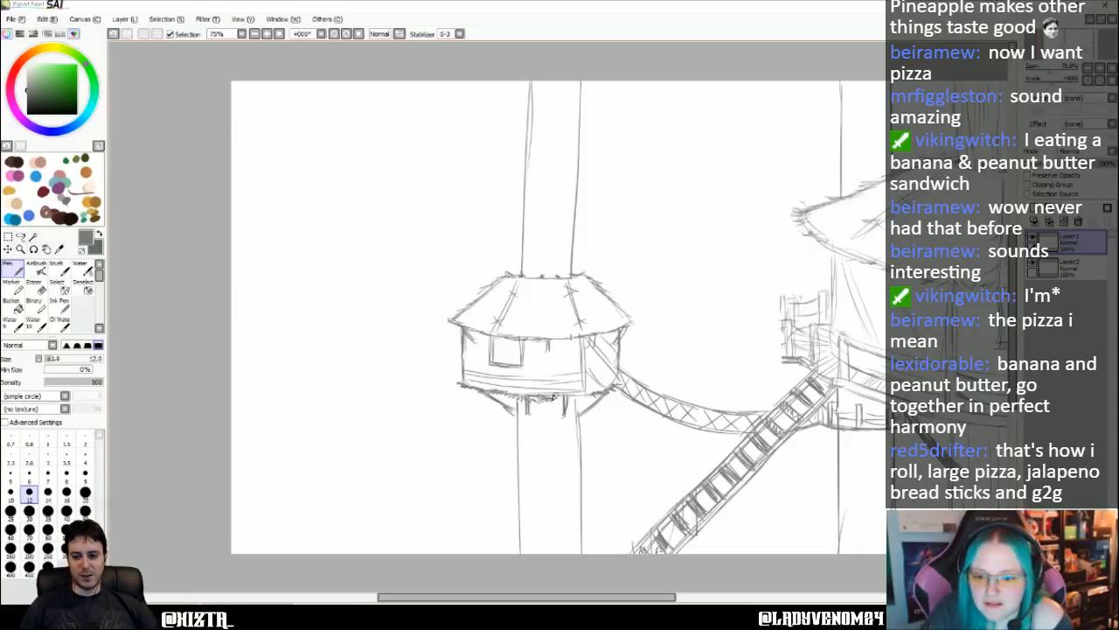
{"action": "left_click_drag", "start_coordinate": [570, 397], "coordinate": [589, 400]}
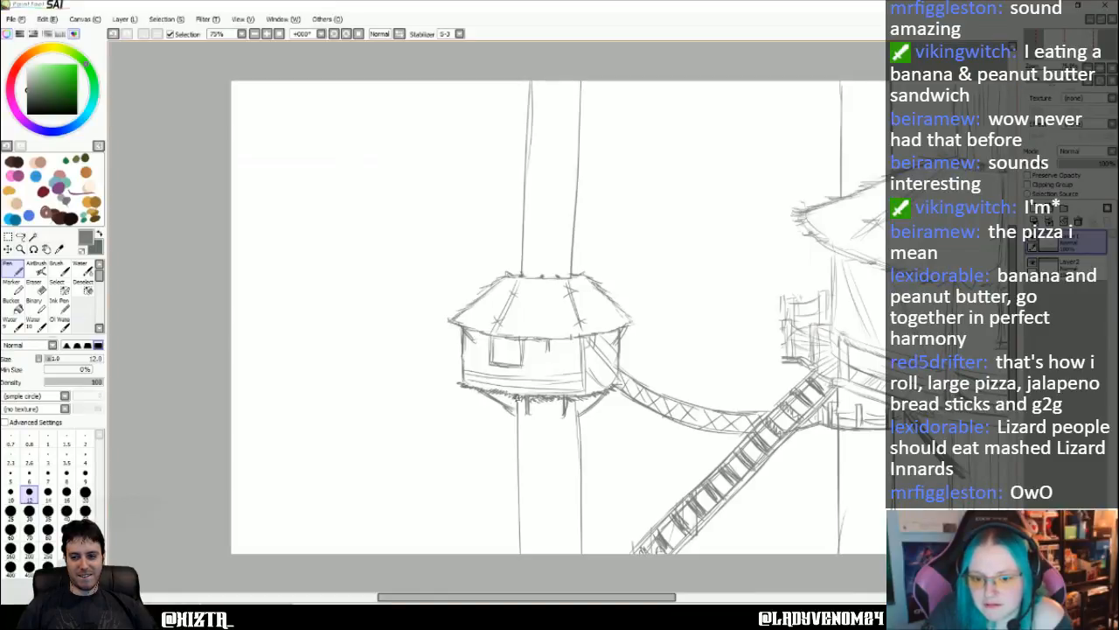
{"action": "left_click_drag", "start_coordinate": [500, 395], "coordinate": [462, 390]}
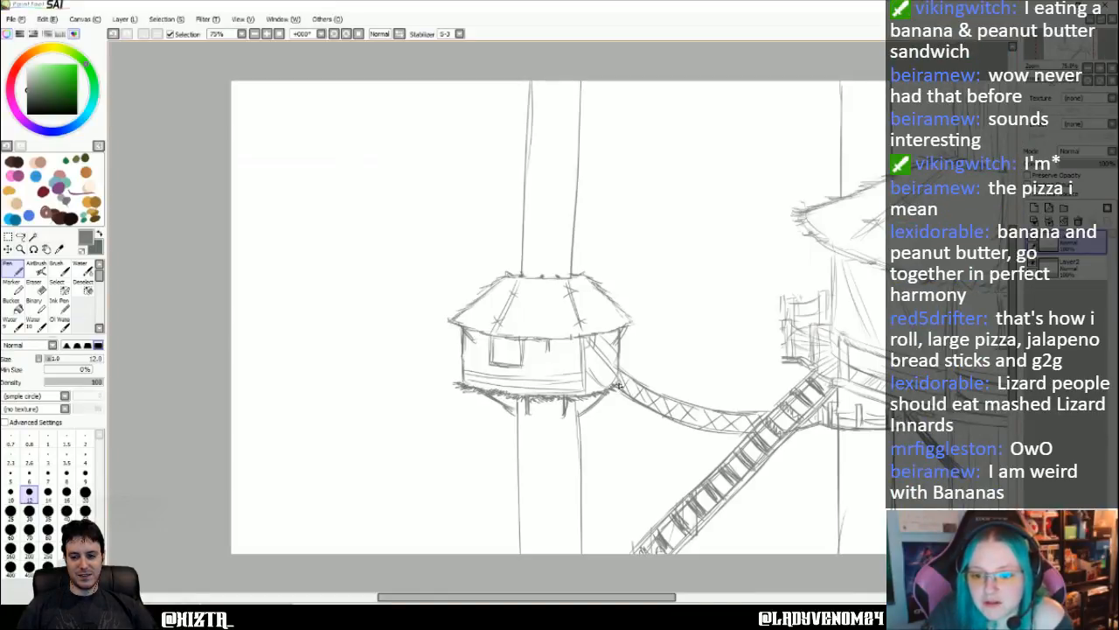
{"action": "left_click_drag", "start_coordinate": [492, 396], "coordinate": [509, 397]}
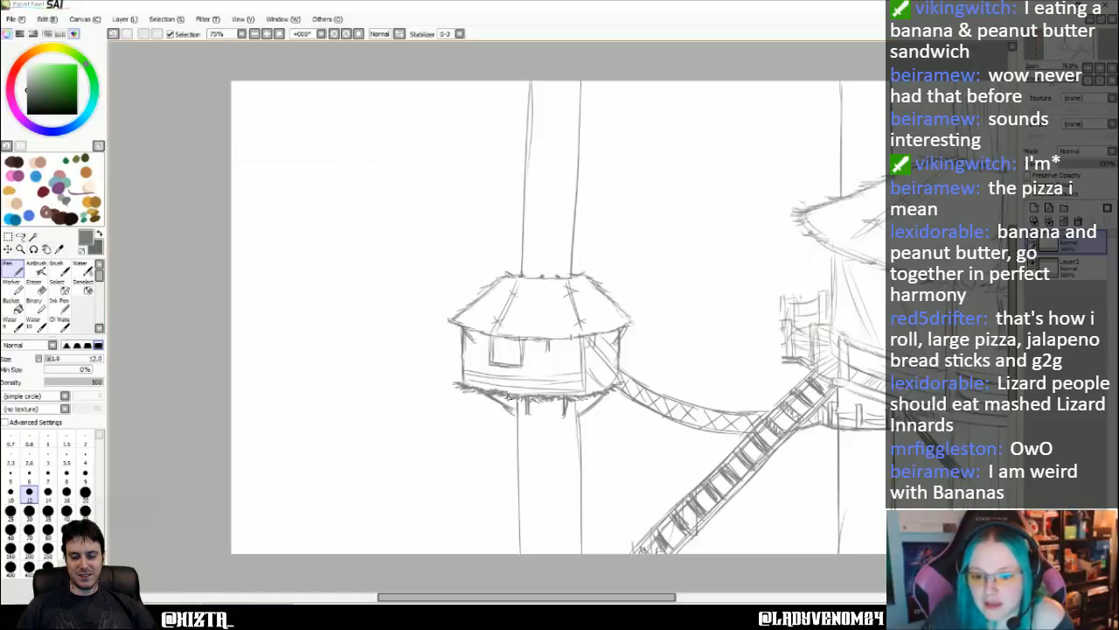
- Draw lengthwise bark grain lines on the small hut's trunk above the roof
{"action": "key", "text": "Left"}
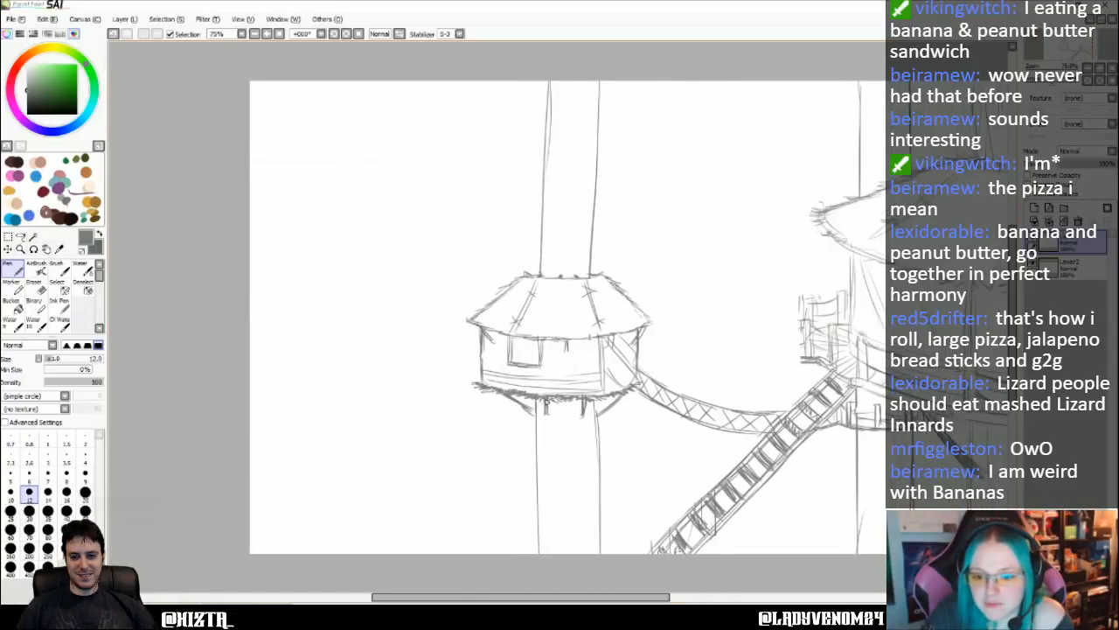
{"action": "key", "text": "Right"}
{"action": "key", "text": "Right"}
{"action": "key", "text": "Right"}
{"action": "key", "text": "Right"}
{"action": "key", "text": "Right"}
{"action": "key", "text": "Right"}
{"action": "key", "text": "Right"}
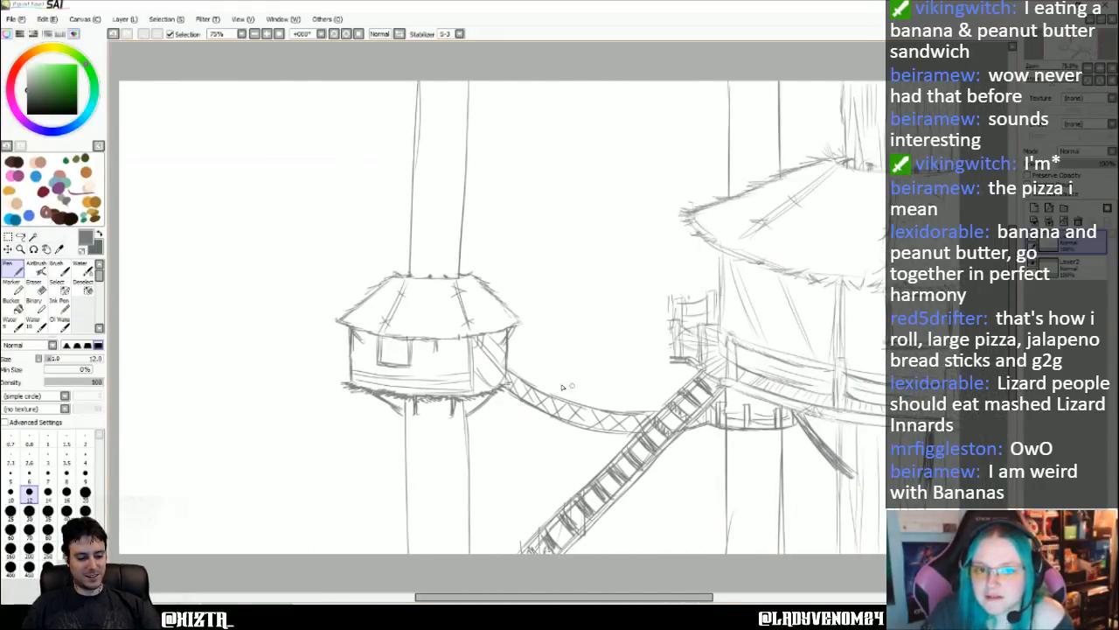
{"action": "left_click", "coordinate": [346, 35]}
{"action": "left_click", "coordinate": [346, 35]}
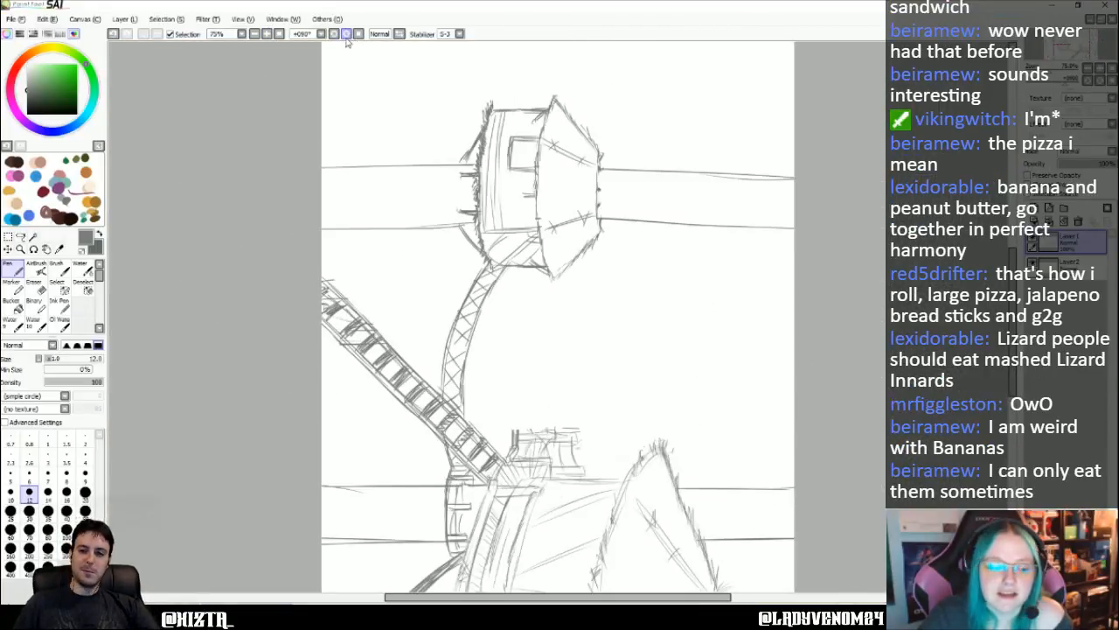
{"action": "mouse_move", "coordinate": [600, 215]}
{"action": "left_mouse_down"}
{"action": "mouse_move", "coordinate": [806, 219]}
{"action": "mouse_move", "coordinate": [700, 204]}
{"action": "left_mouse_up"}
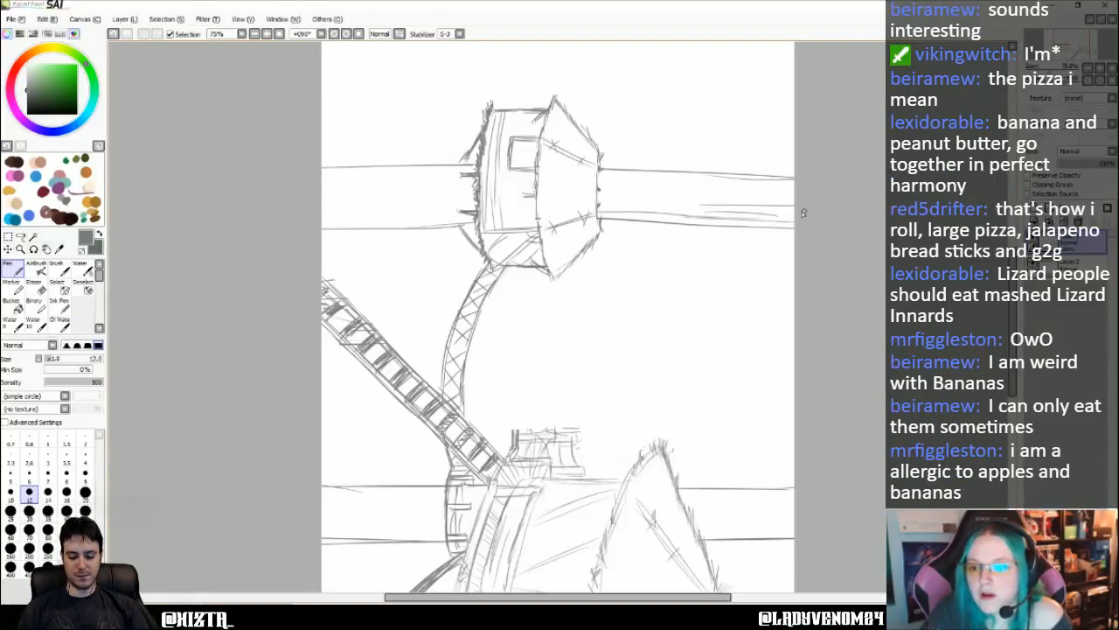
{"action": "mouse_move", "coordinate": [803, 212]}
{"action": "left_mouse_down"}
{"action": "mouse_move", "coordinate": [608, 196]}
{"action": "mouse_move", "coordinate": [715, 205]}
{"action": "left_mouse_up"}
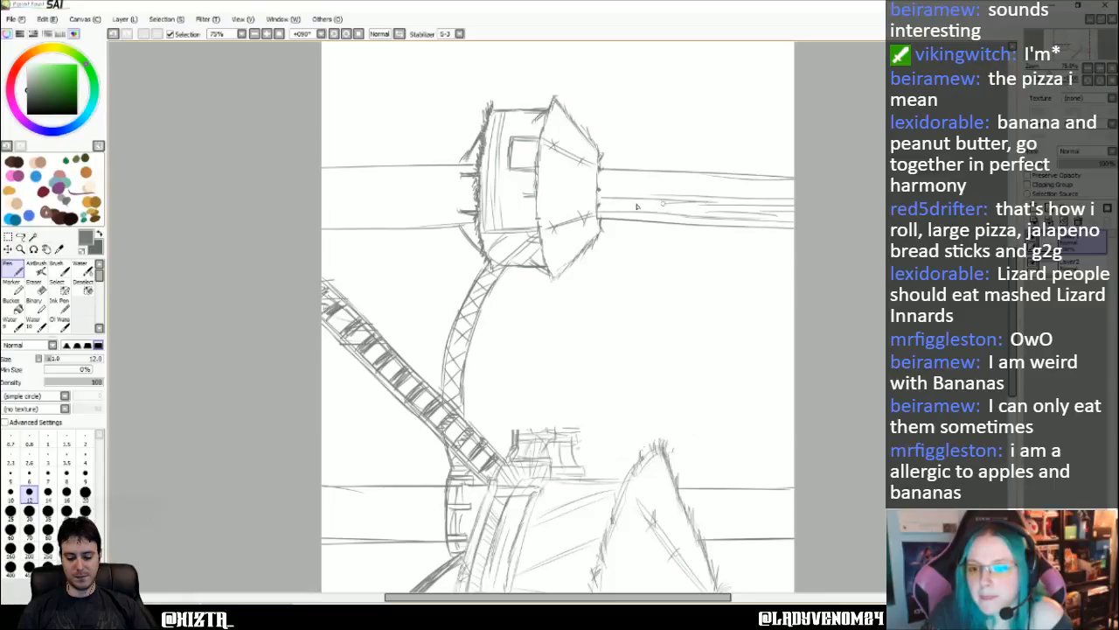
{"action": "left_click_drag", "start_coordinate": [628, 206], "coordinate": [689, 208]}
{"action": "mouse_move", "coordinate": [600, 184]}
{"action": "left_mouse_down"}
{"action": "mouse_move", "coordinate": [807, 187]}
{"action": "mouse_move", "coordinate": [749, 185]}
{"action": "left_mouse_up"}
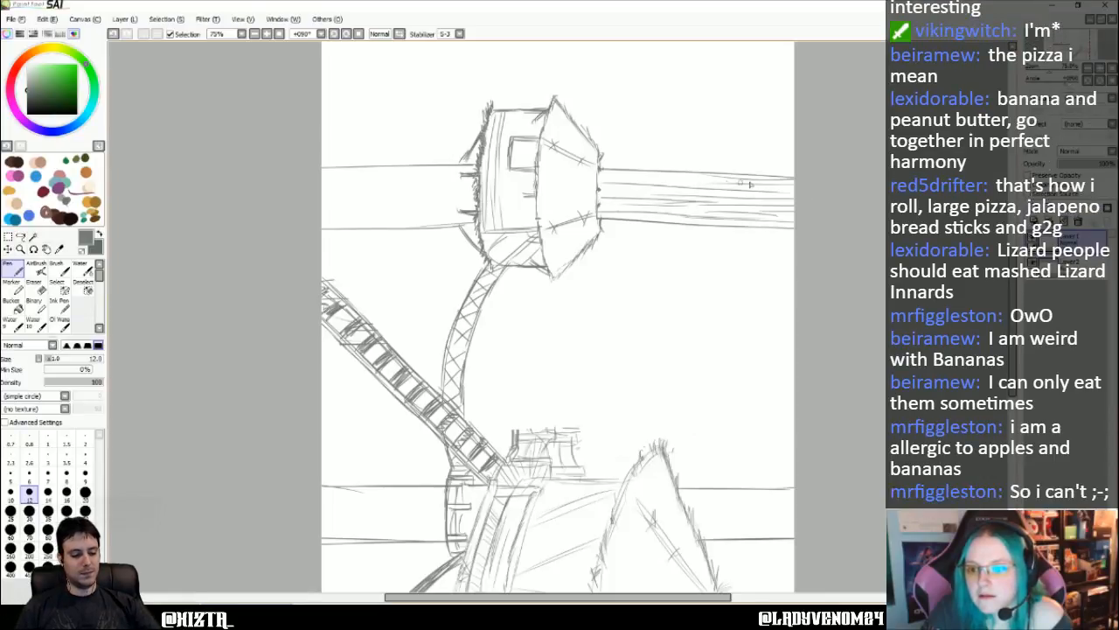
- Draw lengthwise bark grain lines on the small hut's trunk below the floor
{"action": "left_click_drag", "start_coordinate": [372, 173], "coordinate": [313, 174]}
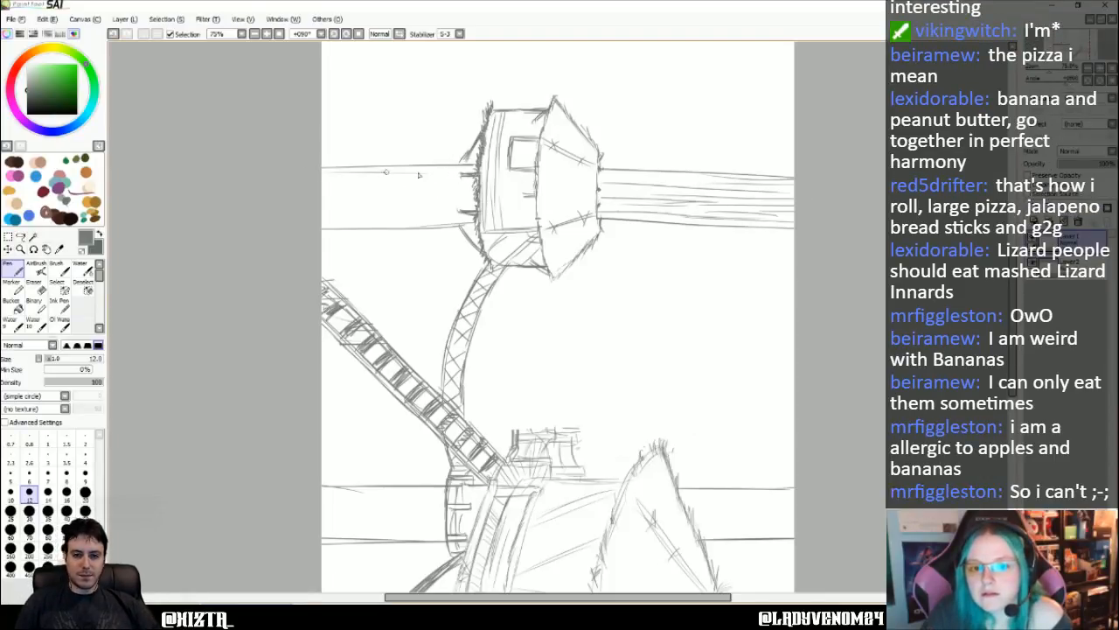
{"action": "left_click_drag", "start_coordinate": [463, 180], "coordinate": [317, 186]}
{"action": "left_click_drag", "start_coordinate": [401, 188], "coordinate": [297, 194]}
{"action": "mouse_move", "coordinate": [370, 198]}
{"action": "left_mouse_down"}
{"action": "mouse_move", "coordinate": [475, 197]}
{"action": "mouse_move", "coordinate": [313, 213]}
{"action": "mouse_move", "coordinate": [457, 223]}
{"action": "left_mouse_up"}
- Draw lengthwise bark grain lines on the background trunk behind the large hut, above its roof and below its platform
{"action": "scroll", "coordinate": [770, 269], "scroll_direction": "down", "scroll_amount": 5}
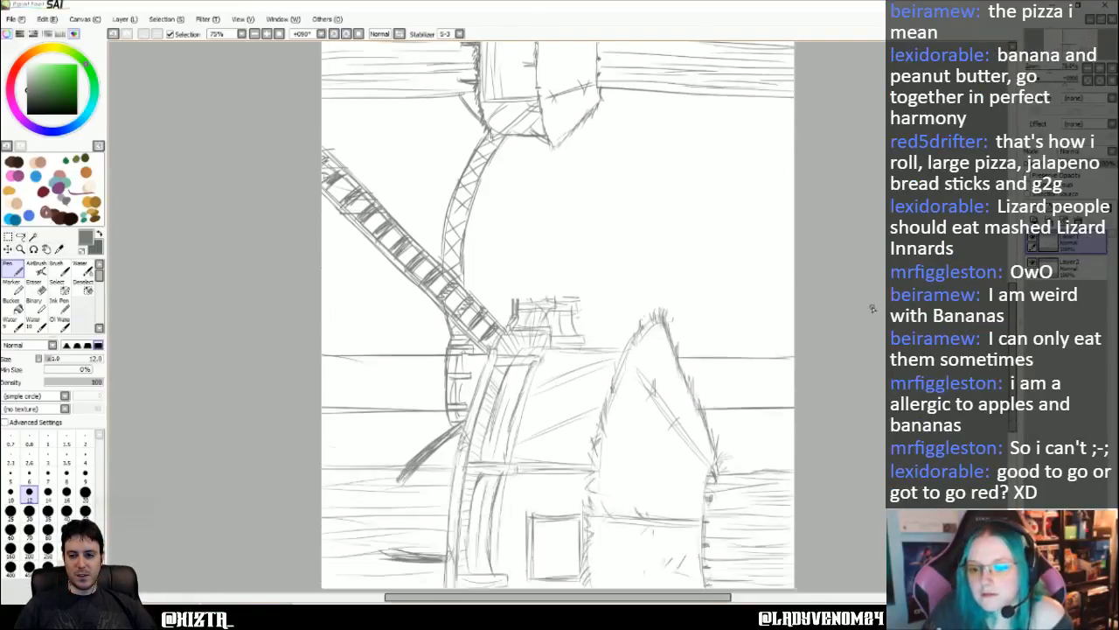
{"action": "mouse_move", "coordinate": [681, 256]}
{"action": "left_mouse_down"}
{"action": "mouse_move", "coordinate": [806, 252]}
{"action": "mouse_move", "coordinate": [717, 254]}
{"action": "left_mouse_up"}
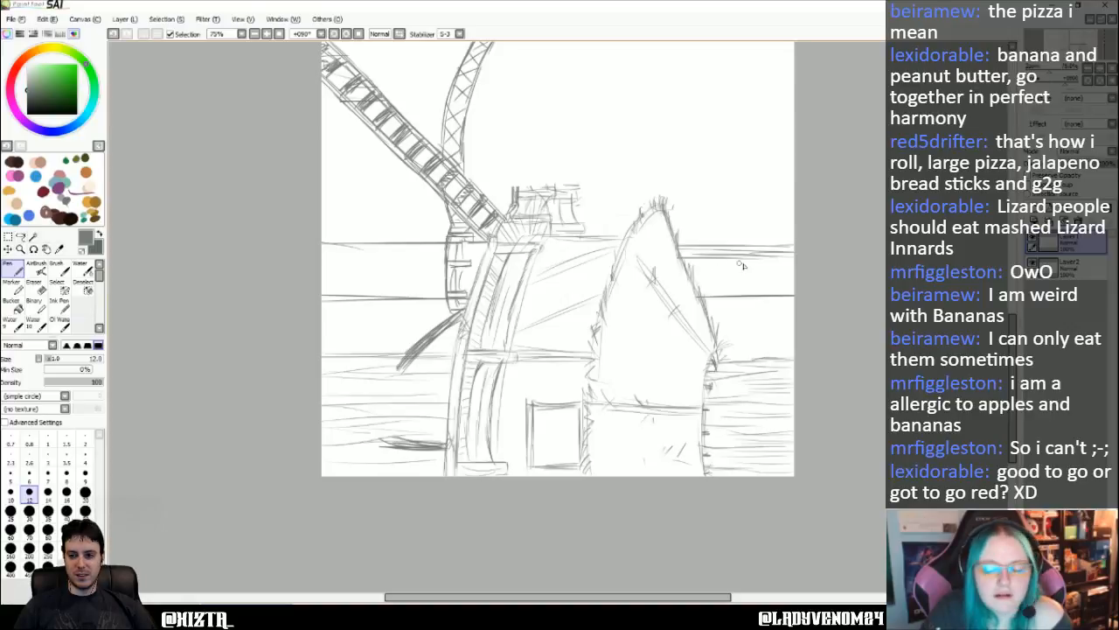
{"action": "mouse_move", "coordinate": [795, 277]}
{"action": "left_mouse_down"}
{"action": "mouse_move", "coordinate": [750, 282]}
{"action": "mouse_move", "coordinate": [807, 287]}
{"action": "mouse_move", "coordinate": [688, 286]}
{"action": "mouse_move", "coordinate": [689, 274]}
{"action": "mouse_move", "coordinate": [790, 270]}
{"action": "mouse_move", "coordinate": [699, 265]}
{"action": "mouse_move", "coordinate": [777, 292]}
{"action": "left_mouse_up"}
{"action": "key", "text": "Left"}
{"action": "key", "text": "Left"}
{"action": "key", "text": "Left"}
{"action": "key", "text": "Left"}
{"action": "key", "text": "Left"}
{"action": "key", "text": "Left"}
{"action": "key", "text": "Left"}
{"action": "key", "text": "Left"}
{"action": "key", "text": "Left"}
{"action": "key", "text": "Left"}
{"action": "key", "text": "Left"}
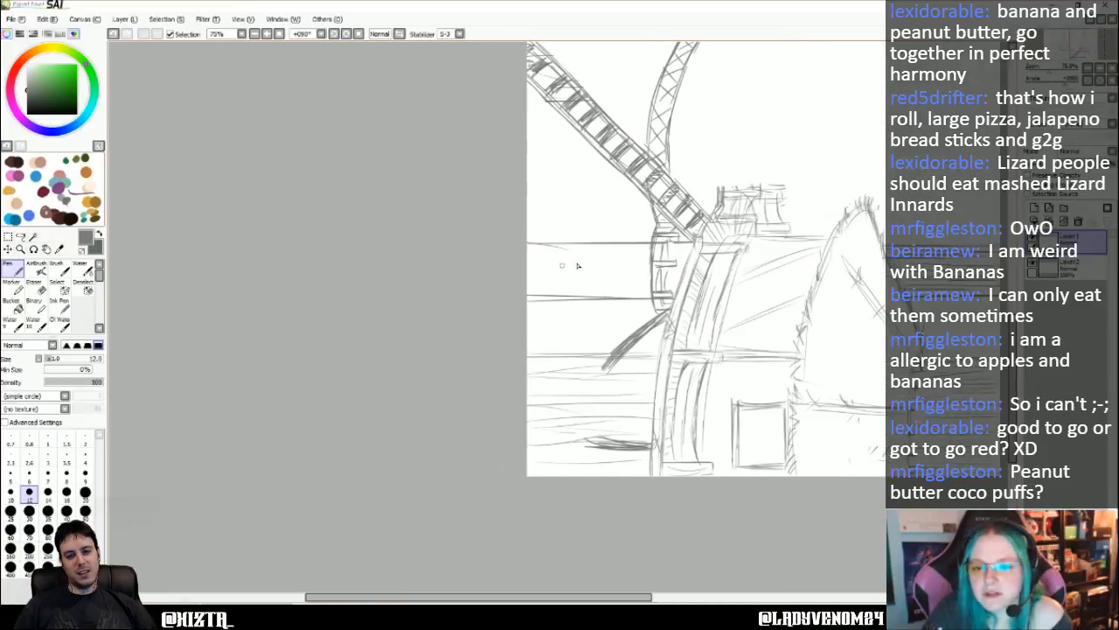
{"action": "mouse_move", "coordinate": [691, 252]}
{"action": "left_mouse_down"}
{"action": "mouse_move", "coordinate": [505, 254]}
{"action": "mouse_move", "coordinate": [642, 258]}
{"action": "mouse_move", "coordinate": [682, 274]}
{"action": "mouse_move", "coordinate": [516, 276]}
{"action": "left_mouse_up"}
{"action": "mouse_move", "coordinate": [526, 277]}
{"action": "left_mouse_down"}
{"action": "mouse_move", "coordinate": [598, 278]}
{"action": "mouse_move", "coordinate": [570, 291]}
{"action": "mouse_move", "coordinate": [662, 292]}
{"action": "mouse_move", "coordinate": [573, 285]}
{"action": "left_mouse_up"}
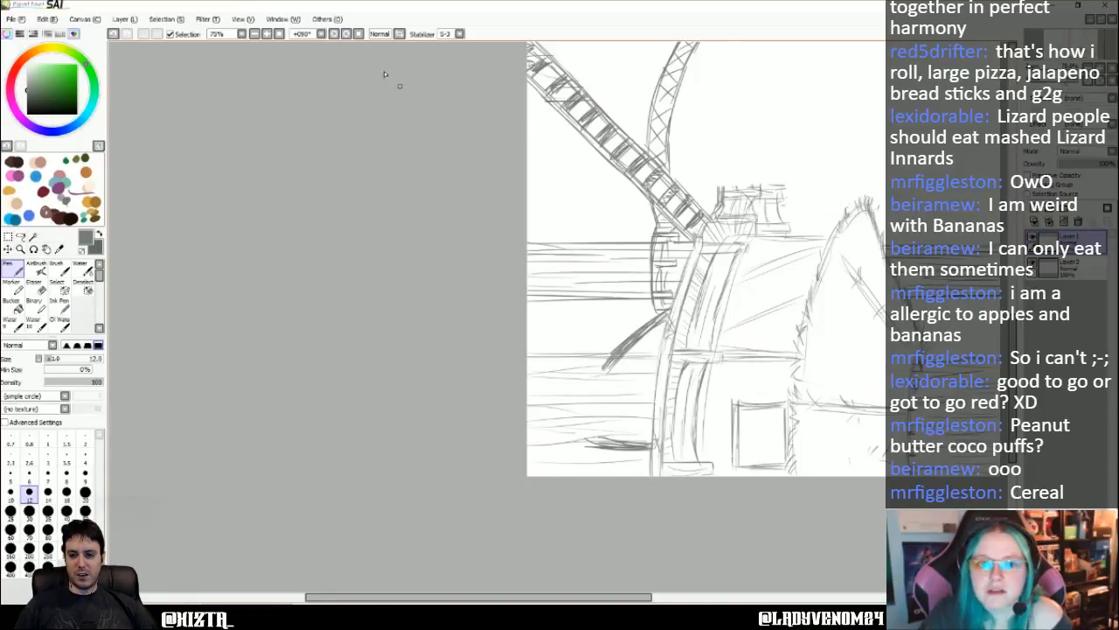
{"action": "left_click", "coordinate": [279, 35]}
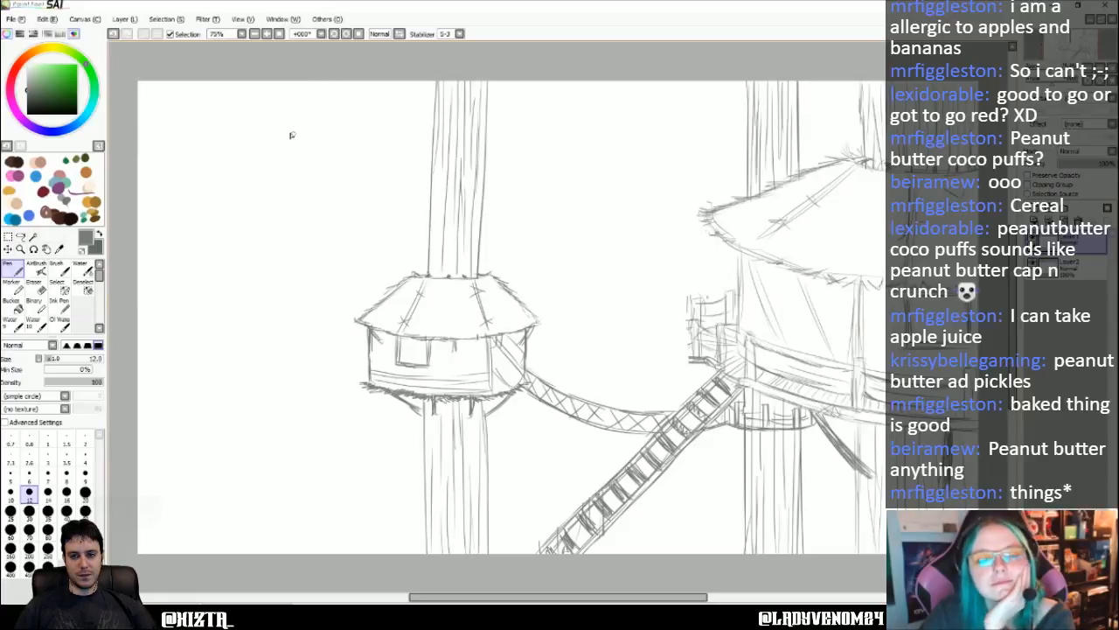
- Draw four straight parallel full-height lines for a new trunk in the empty area beside the small hut's trunk
{"action": "left_click", "coordinate": [335, 36]}
{"action": "left_click", "coordinate": [348, 35]}
{"action": "left_click", "coordinate": [348, 36]}
{"action": "left_click", "coordinate": [348, 36]}
{"action": "left_click", "coordinate": [349, 36]}
{"action": "left_click", "coordinate": [349, 36]}
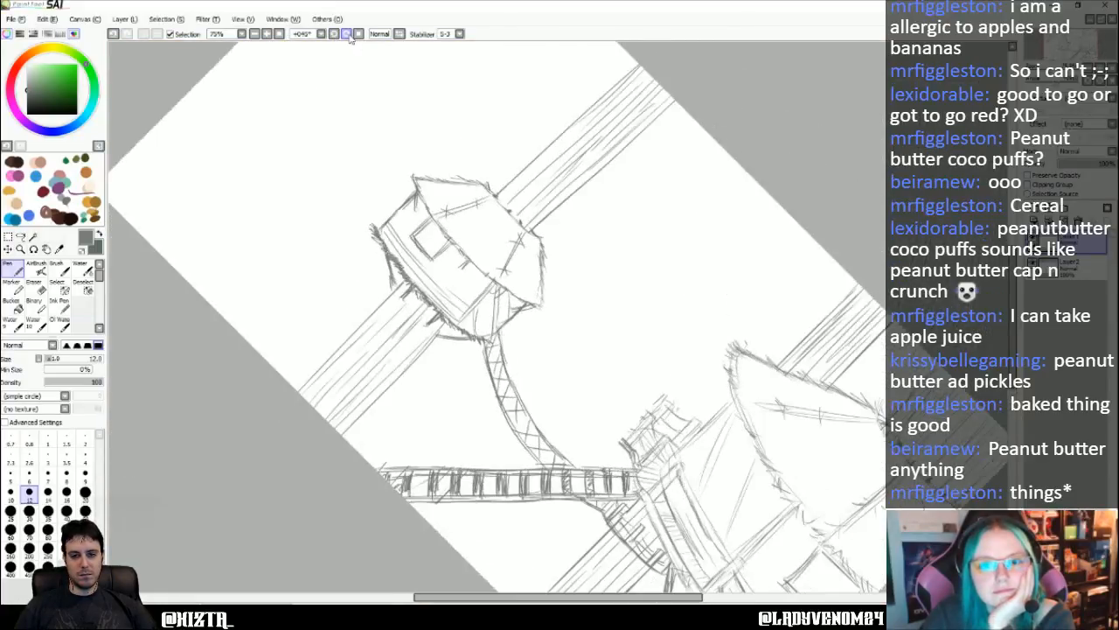
{"action": "left_click", "coordinate": [349, 36]}
{"action": "left_click", "coordinate": [349, 36]}
{"action": "left_click", "coordinate": [349, 36]}
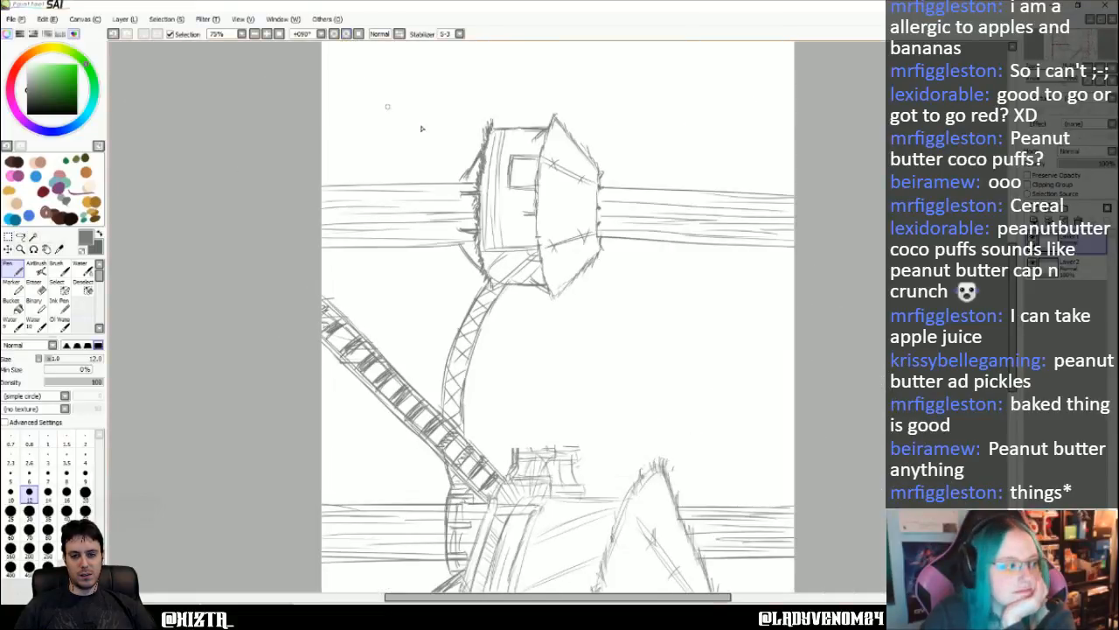
{"action": "scroll", "coordinate": [476, 184], "scroll_direction": "up", "scroll_amount": 5}
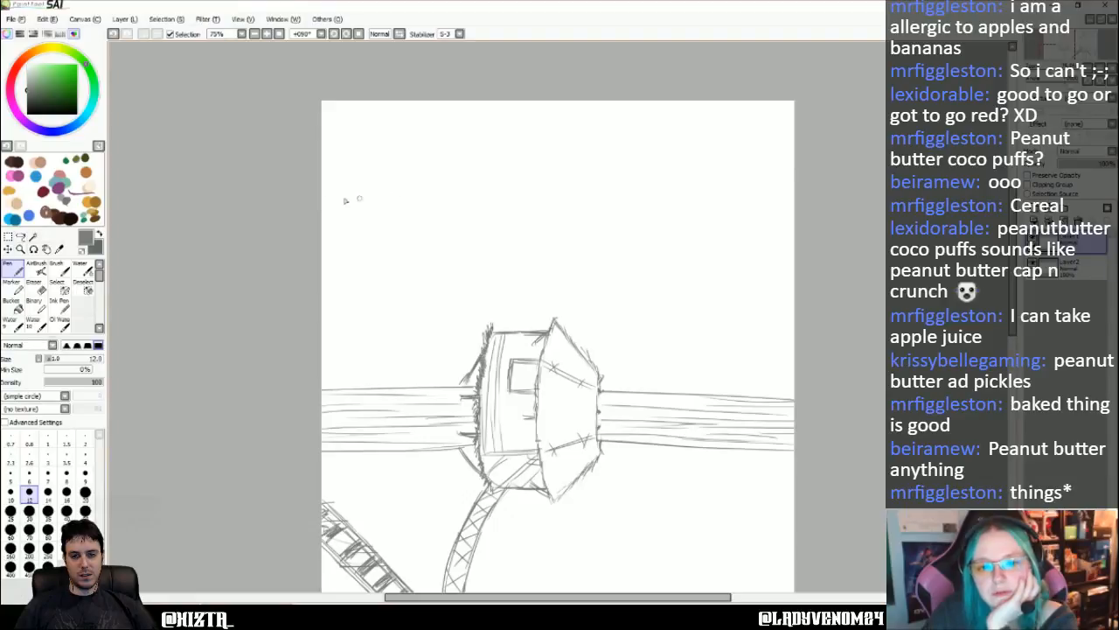
{"action": "left_click_drag", "start_coordinate": [322, 200], "coordinate": [843, 197]}
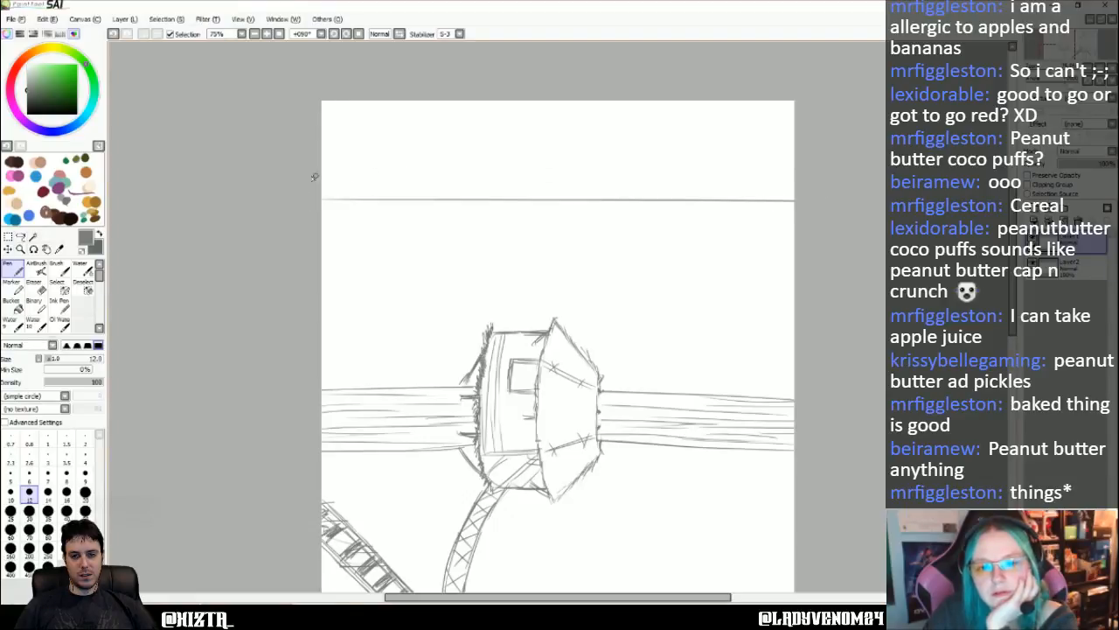
{"action": "left_click_drag", "start_coordinate": [313, 179], "coordinate": [818, 179]}
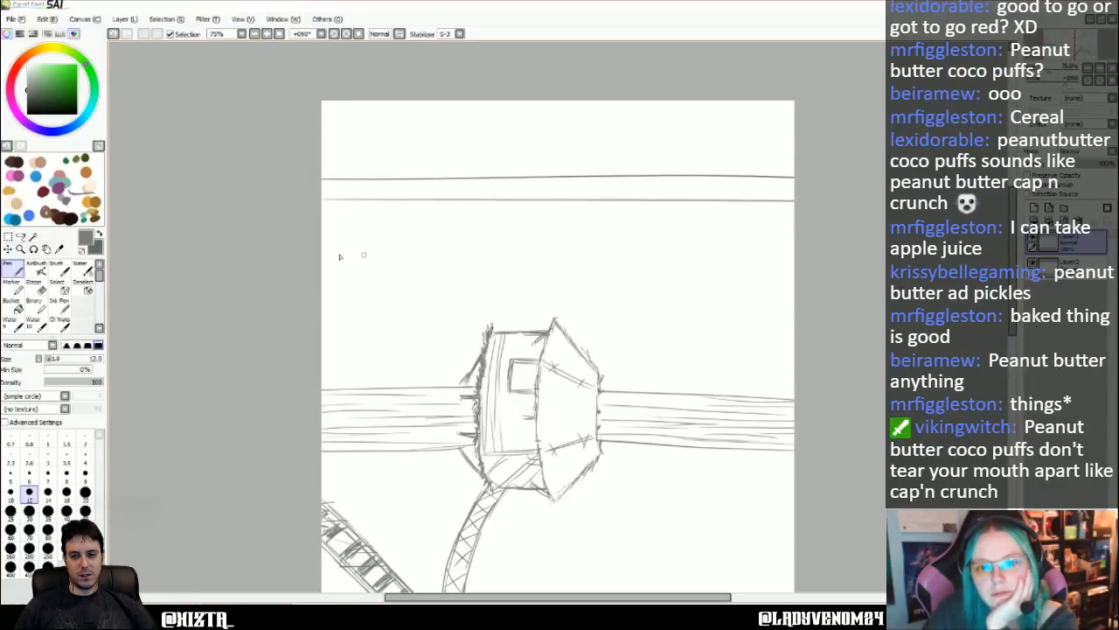
{"action": "left_click_drag", "start_coordinate": [297, 247], "coordinate": [813, 244]}
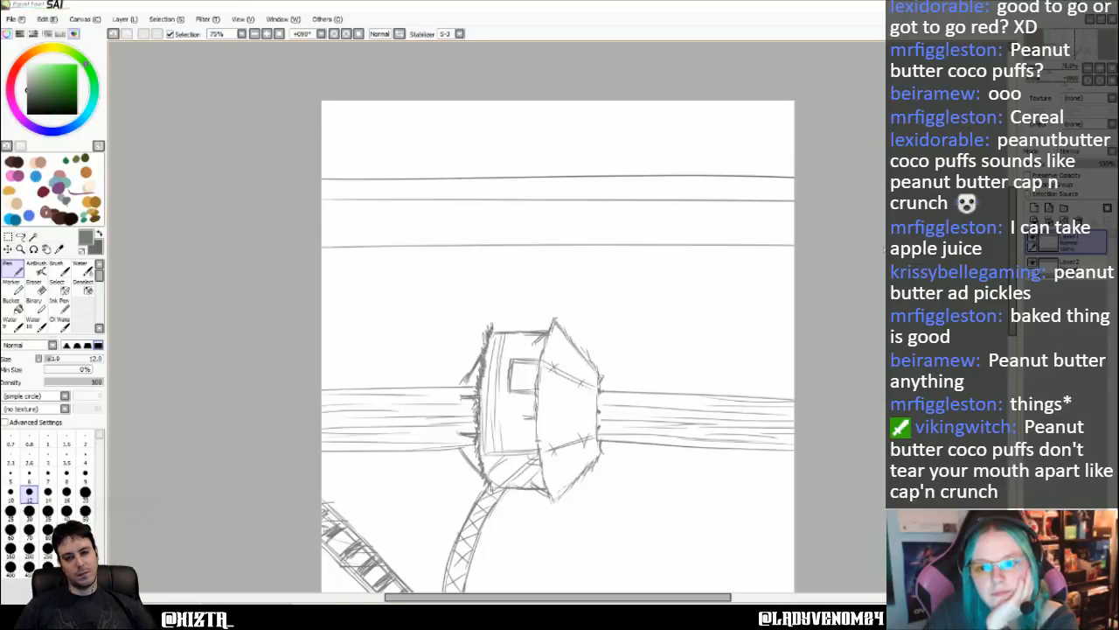
{"action": "left_click_drag", "start_coordinate": [411, 265], "coordinate": [813, 261]}
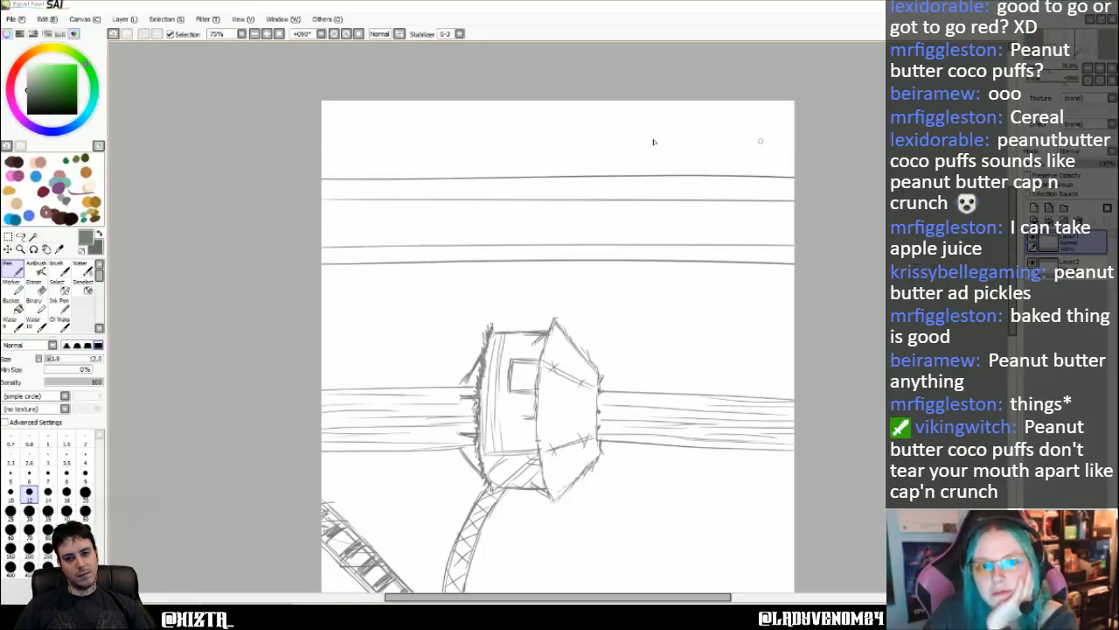
{"action": "left_click", "coordinate": [279, 34]}
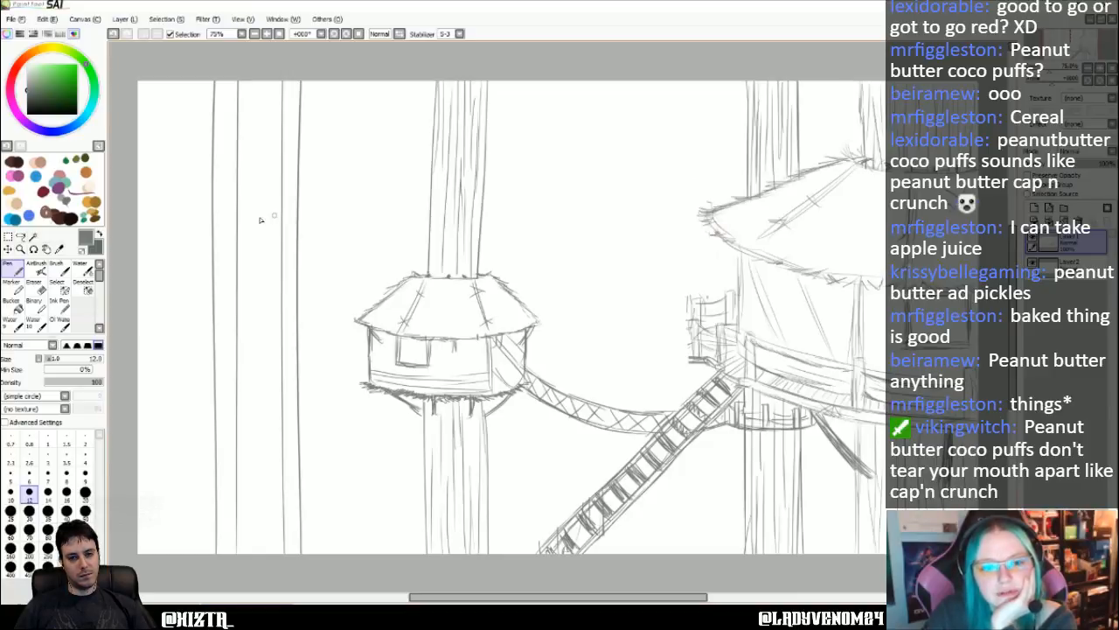
- Erase the four full-height trunk lines beside the small hut, restoring the Pen tool
{"action": "key", "text": "e"}
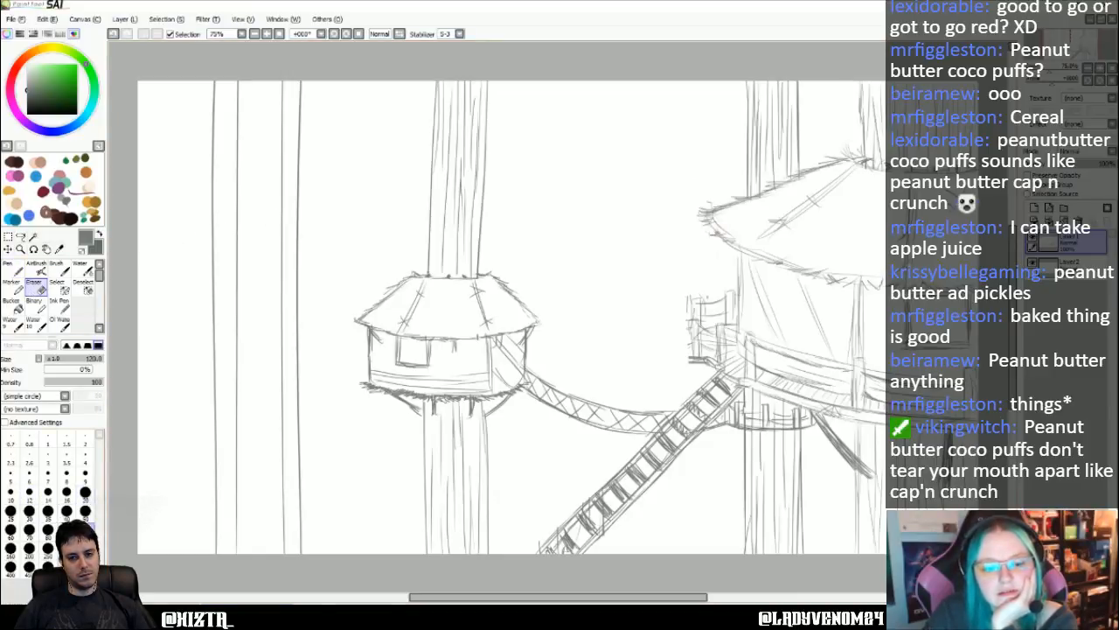
{"action": "mouse_move", "coordinate": [251, 226]}
{"action": "left_mouse_down"}
{"action": "mouse_move", "coordinate": [271, 160]}
{"action": "mouse_move", "coordinate": [340, 96]}
{"action": "mouse_move", "coordinate": [197, 84]}
{"action": "mouse_move", "coordinate": [311, 97]}
{"action": "mouse_move", "coordinate": [181, 176]}
{"action": "mouse_move", "coordinate": [209, 150]}
{"action": "mouse_move", "coordinate": [243, 172]}
{"action": "mouse_move", "coordinate": [255, 158]}
{"action": "mouse_move", "coordinate": [242, 244]}
{"action": "mouse_move", "coordinate": [300, 123]}
{"action": "mouse_move", "coordinate": [281, 337]}
{"action": "mouse_move", "coordinate": [284, 544]}
{"action": "mouse_move", "coordinate": [295, 578]}
{"action": "mouse_move", "coordinate": [283, 518]}
{"action": "mouse_move", "coordinate": [183, 559]}
{"action": "mouse_move", "coordinate": [219, 429]}
{"action": "mouse_move", "coordinate": [233, 236]}
{"action": "mouse_move", "coordinate": [232, 525]}
{"action": "mouse_move", "coordinate": [211, 522]}
{"action": "mouse_move", "coordinate": [211, 174]}
{"action": "left_mouse_up"}
{"action": "left_click", "coordinate": [12, 268]}
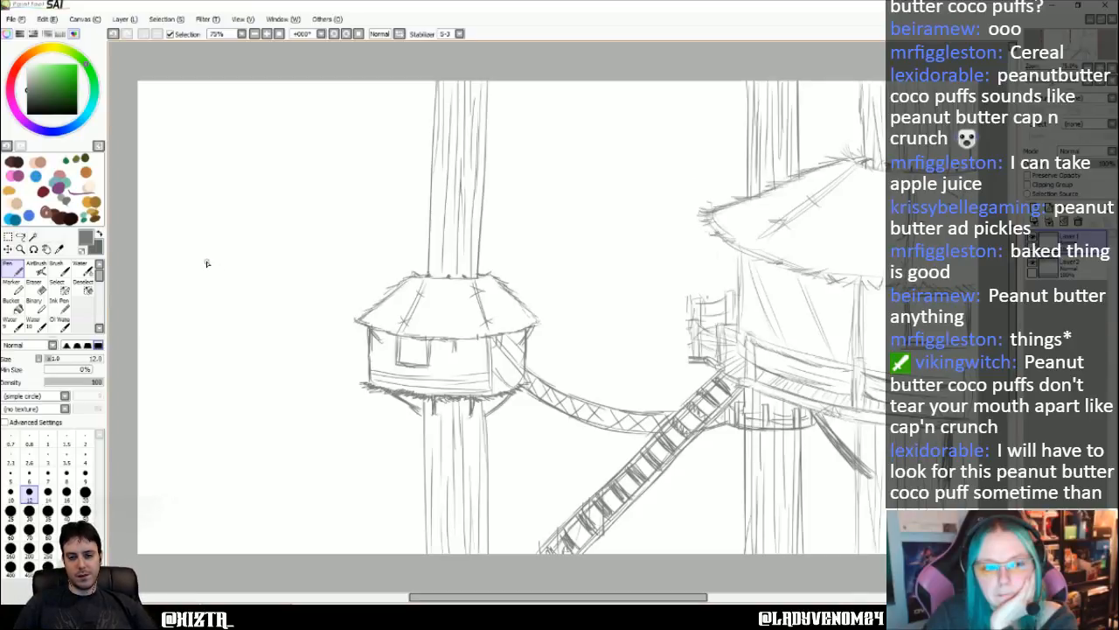
- Draw a thin distant trunk as two long lines stopping short of the canvas bottom, and block in two small boxy huts on it
{"action": "left_click_drag", "start_coordinate": [348, 34], "coordinate": [714, 160]}
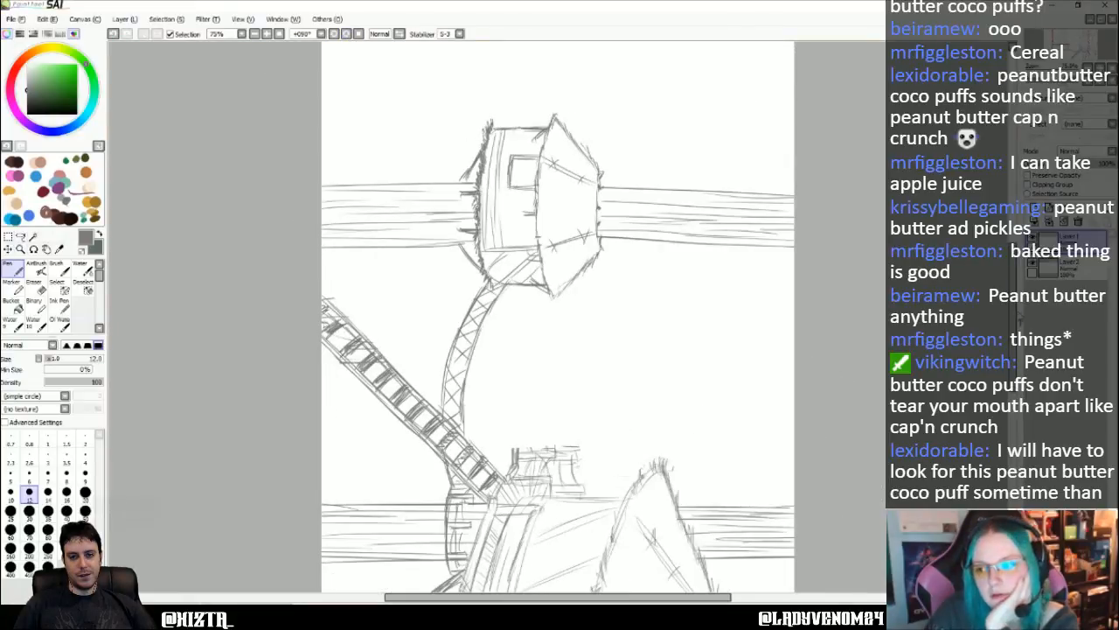
{"action": "scroll", "coordinate": [476, 197], "scroll_direction": "up", "scroll_amount": 5}
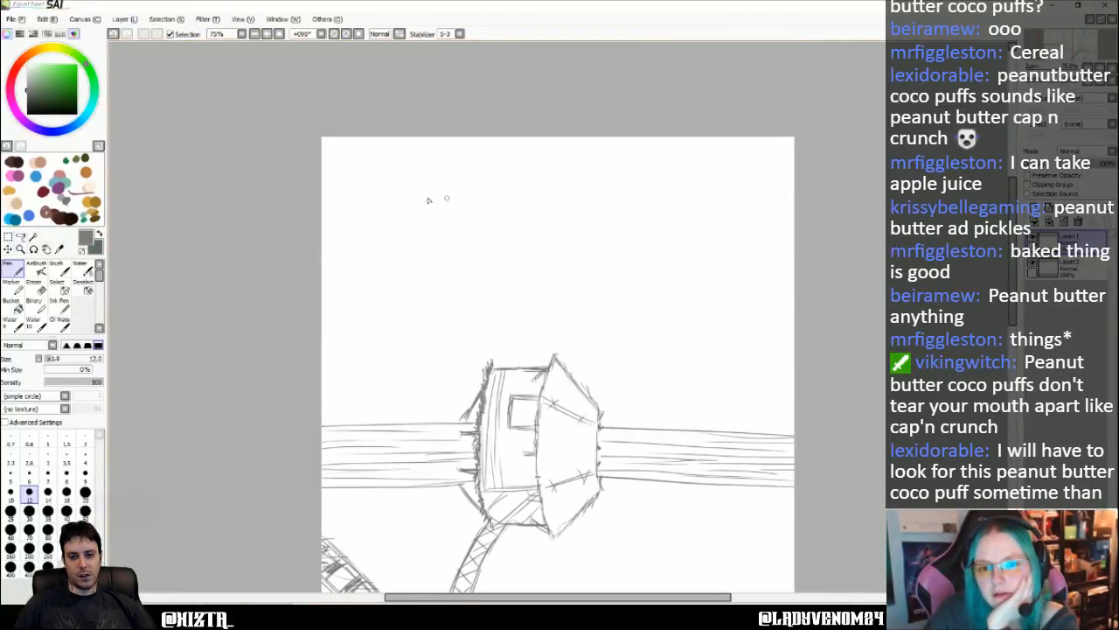
{"action": "left_click_drag", "start_coordinate": [391, 186], "coordinate": [869, 197]}
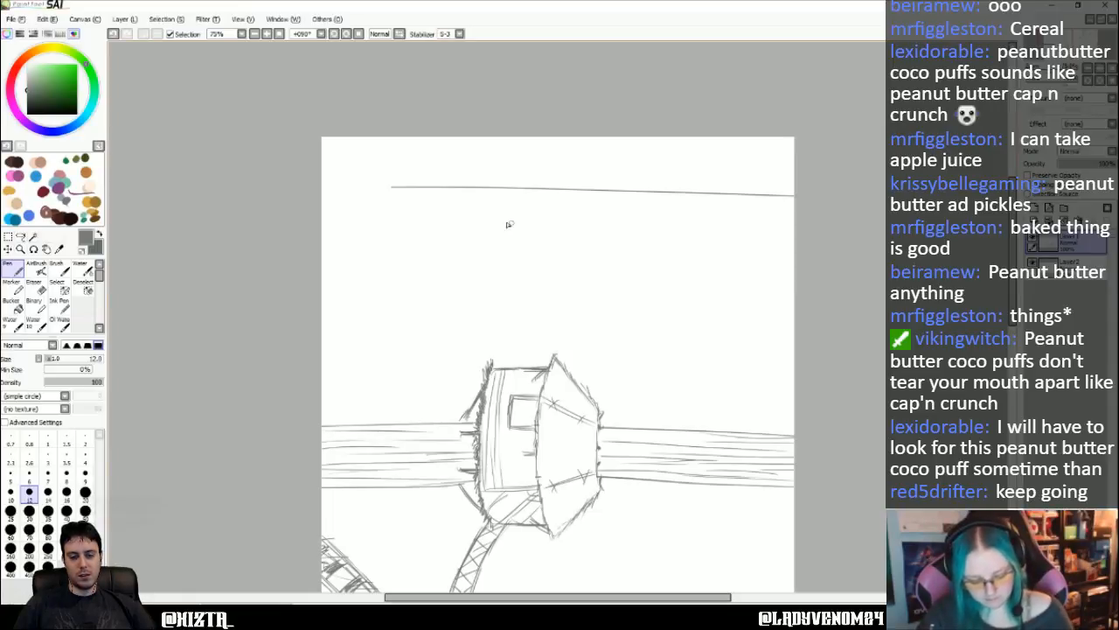
{"action": "key", "text": "ctrl+z"}
{"action": "left_click_drag", "start_coordinate": [411, 187], "coordinate": [774, 183]}
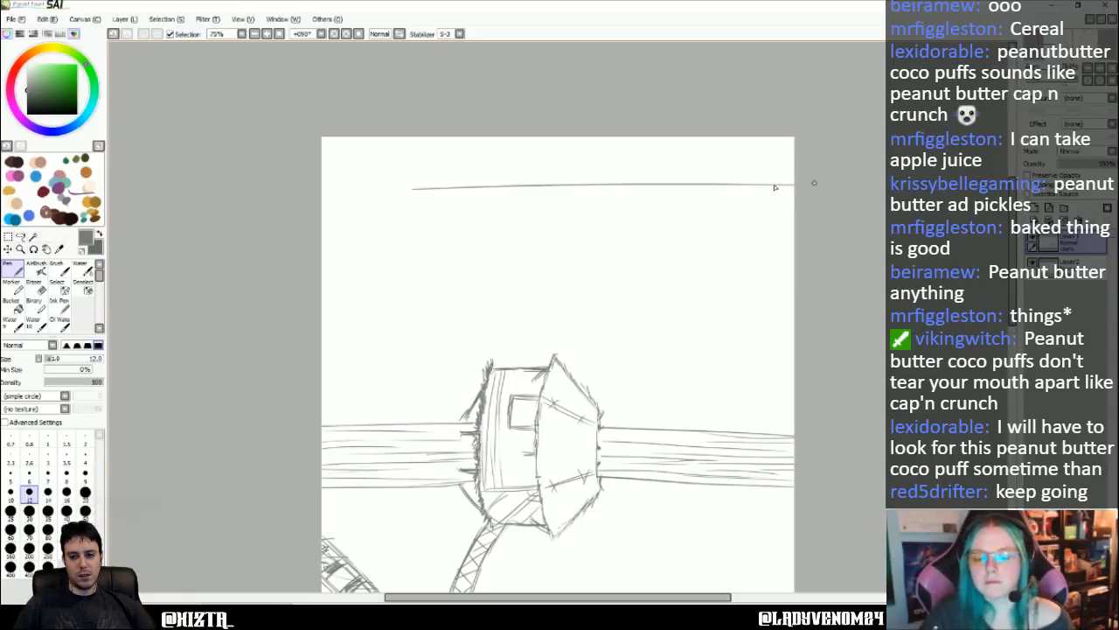
{"action": "key", "text": "ctrl+z"}
{"action": "left_click_drag", "start_coordinate": [432, 188], "coordinate": [855, 196]}
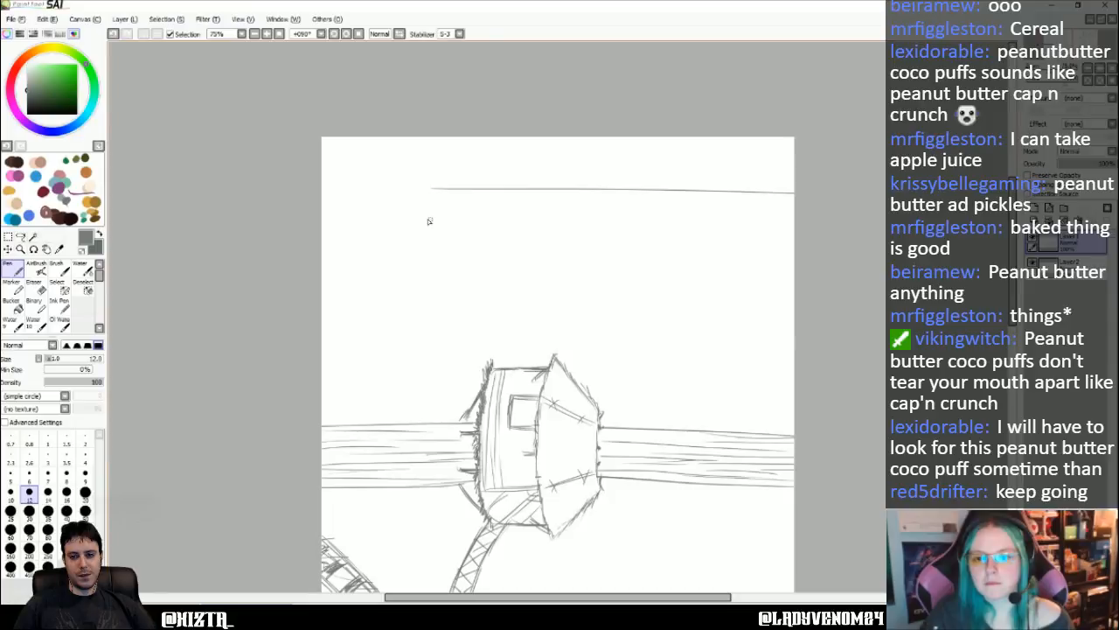
{"action": "left_click_drag", "start_coordinate": [428, 222], "coordinate": [861, 225]}
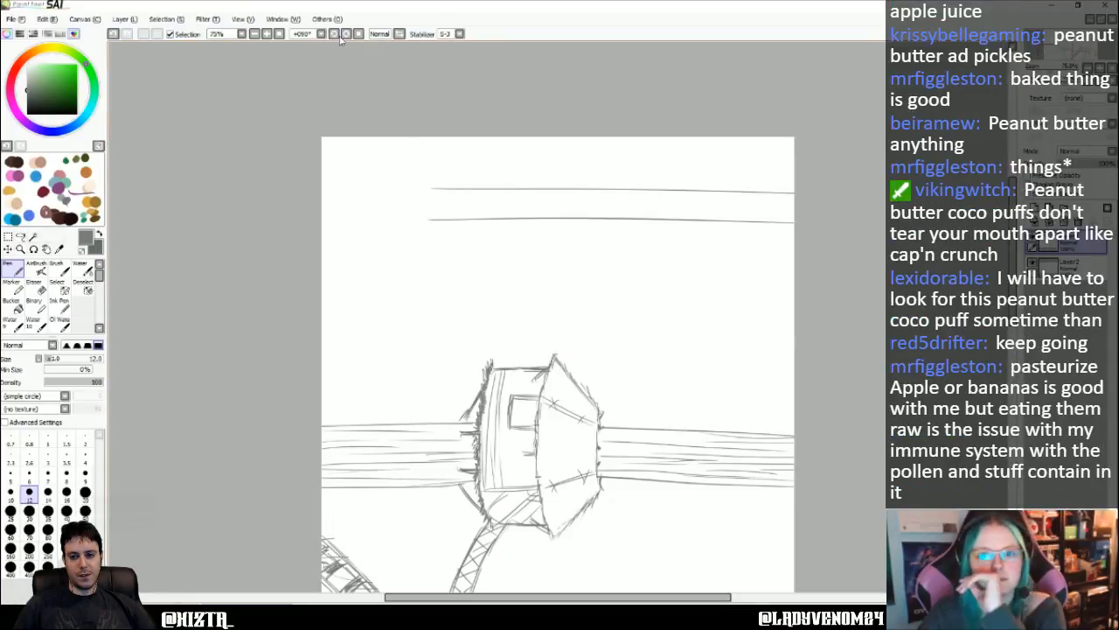
{"action": "left_click", "coordinate": [279, 33]}
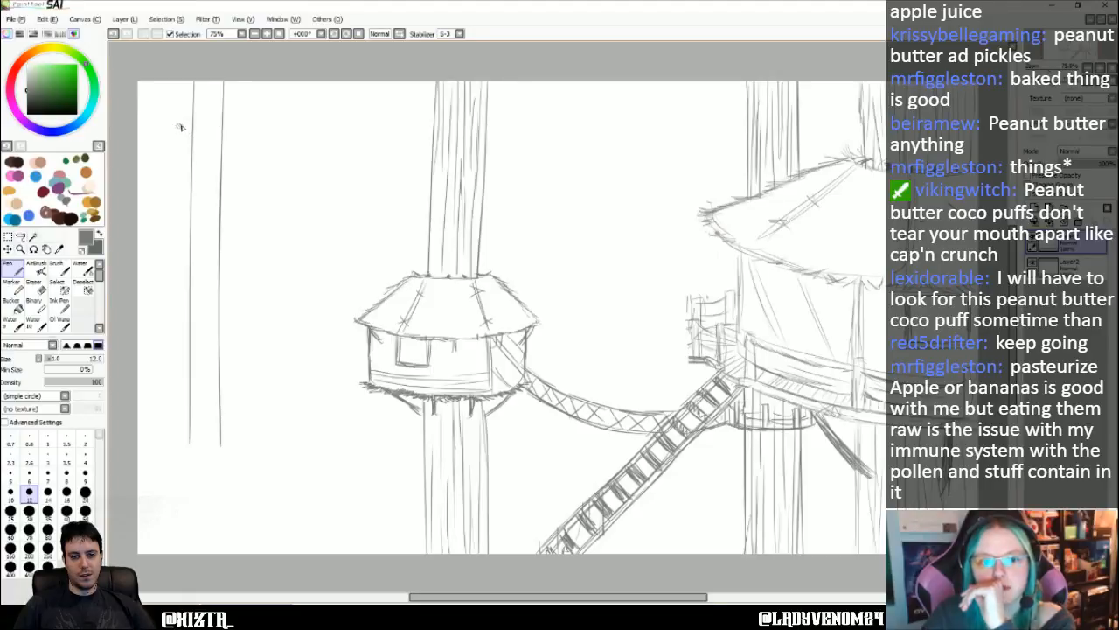
{"action": "left_click_drag", "start_coordinate": [179, 127], "coordinate": [234, 123]}
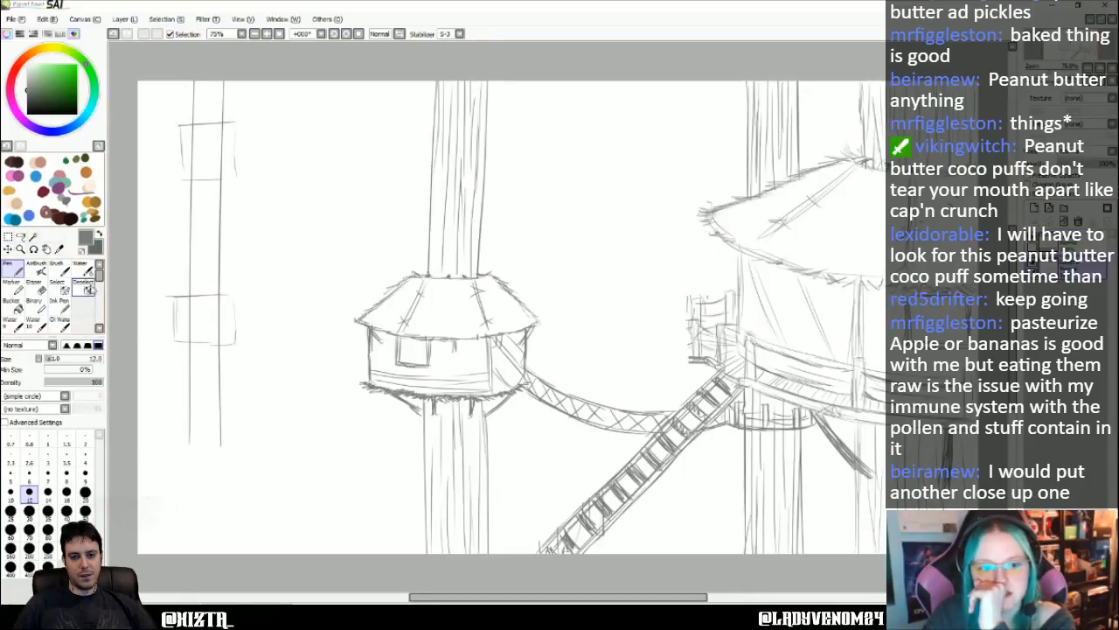
- Try shading a grey mass across the lower end of the thin distant trunk with the Crayon brush
{"action": "scroll", "coordinate": [101, 277], "scroll_direction": "down", "scroll_amount": 2}
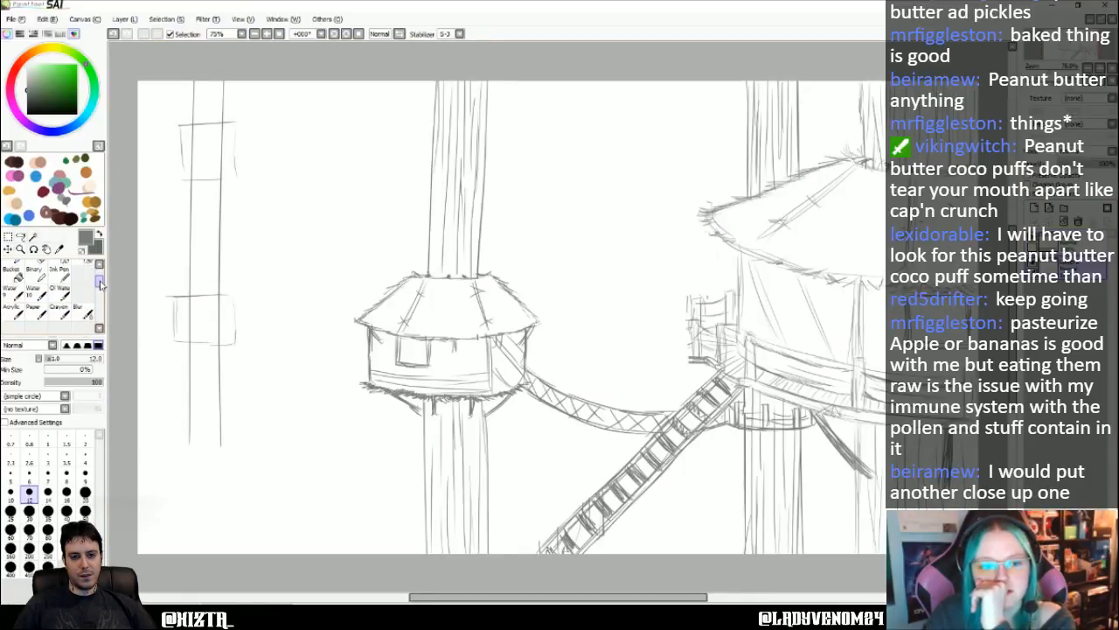
{"action": "left_click", "coordinate": [61, 322]}
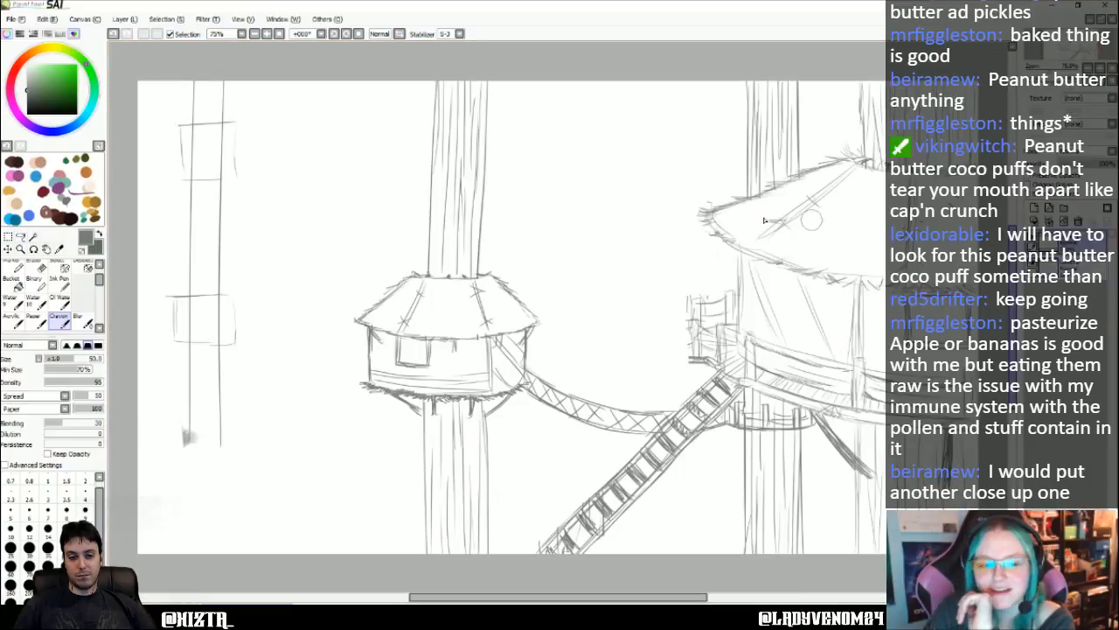
{"action": "left_click", "coordinate": [35, 267]}
{"action": "mouse_move", "coordinate": [186, 423]}
{"action": "left_mouse_down"}
{"action": "mouse_move", "coordinate": [166, 429]}
{"action": "mouse_move", "coordinate": [154, 461]}
{"action": "mouse_move", "coordinate": [147, 437]}
{"action": "mouse_move", "coordinate": [161, 424]}
{"action": "left_mouse_up"}
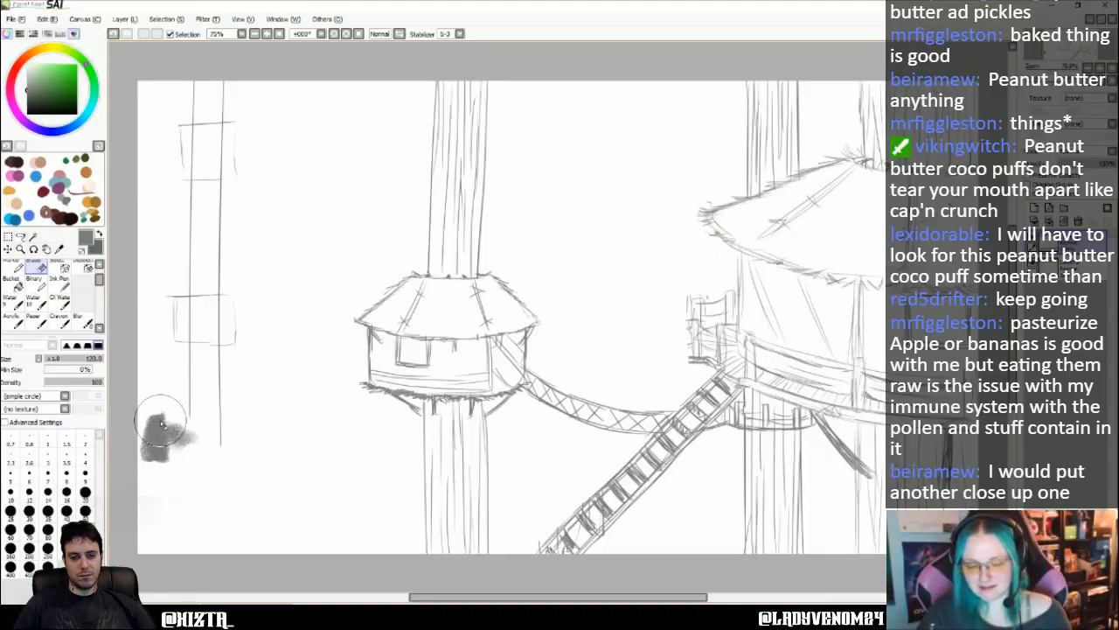
{"action": "key", "text": "ctrl+z"}
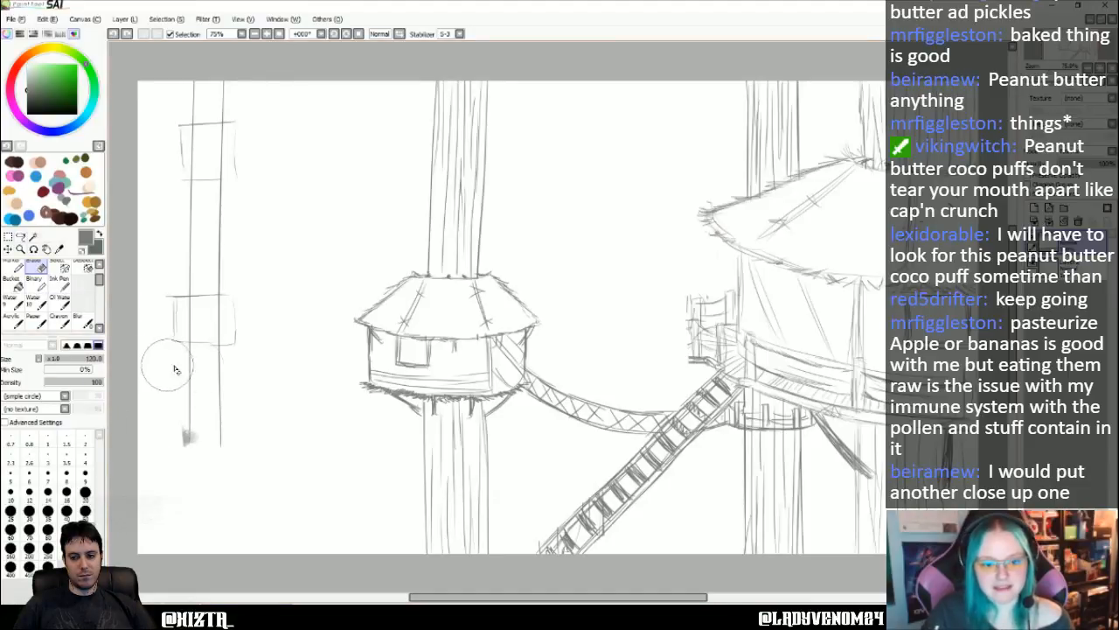
{"action": "mouse_move", "coordinate": [167, 365]}
{"action": "left_mouse_down"}
{"action": "mouse_move", "coordinate": [236, 371]}
{"action": "mouse_move", "coordinate": [120, 368]}
{"action": "mouse_move", "coordinate": [223, 406]}
{"action": "mouse_move", "coordinate": [170, 409]}
{"action": "mouse_move", "coordinate": [164, 440]}
{"action": "mouse_move", "coordinate": [145, 383]}
{"action": "mouse_move", "coordinate": [162, 460]}
{"action": "mouse_move", "coordinate": [165, 375]}
{"action": "mouse_move", "coordinate": [189, 468]}
{"action": "left_mouse_up"}
{"action": "key", "text": "ctrl+z"}
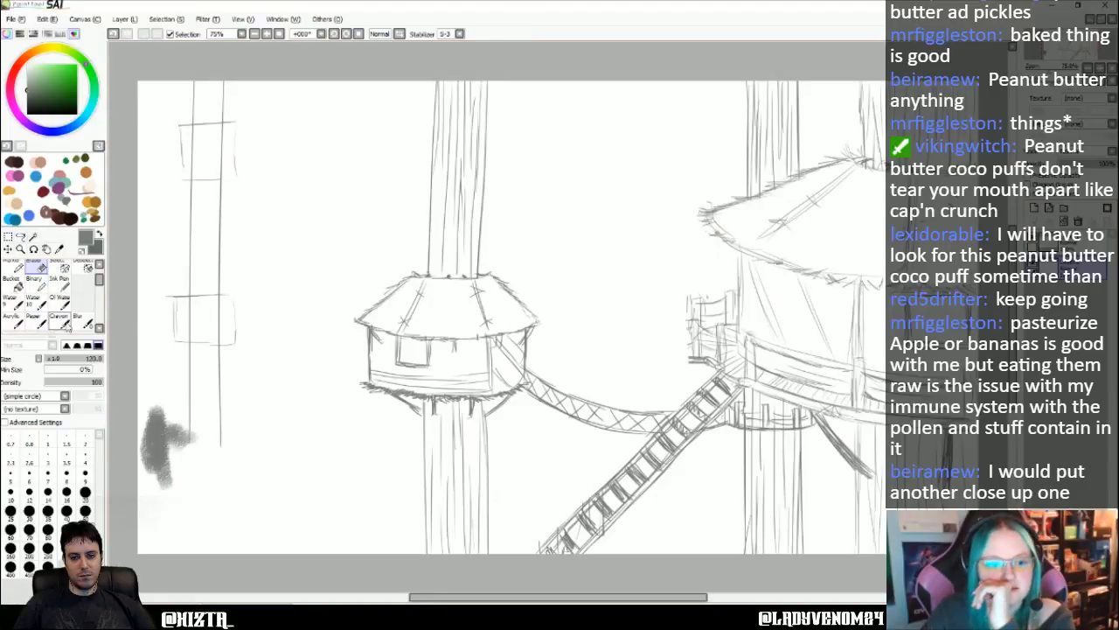
{"action": "left_click", "coordinate": [59, 321]}
{"action": "mouse_move", "coordinate": [153, 418]}
{"action": "left_mouse_down"}
{"action": "mouse_move", "coordinate": [236, 452]}
{"action": "mouse_move", "coordinate": [175, 444]}
{"action": "mouse_move", "coordinate": [159, 477]}
{"action": "mouse_move", "coordinate": [169, 508]}
{"action": "left_mouse_up"}
{"action": "left_click_drag", "start_coordinate": [262, 457], "coordinate": [168, 450]}
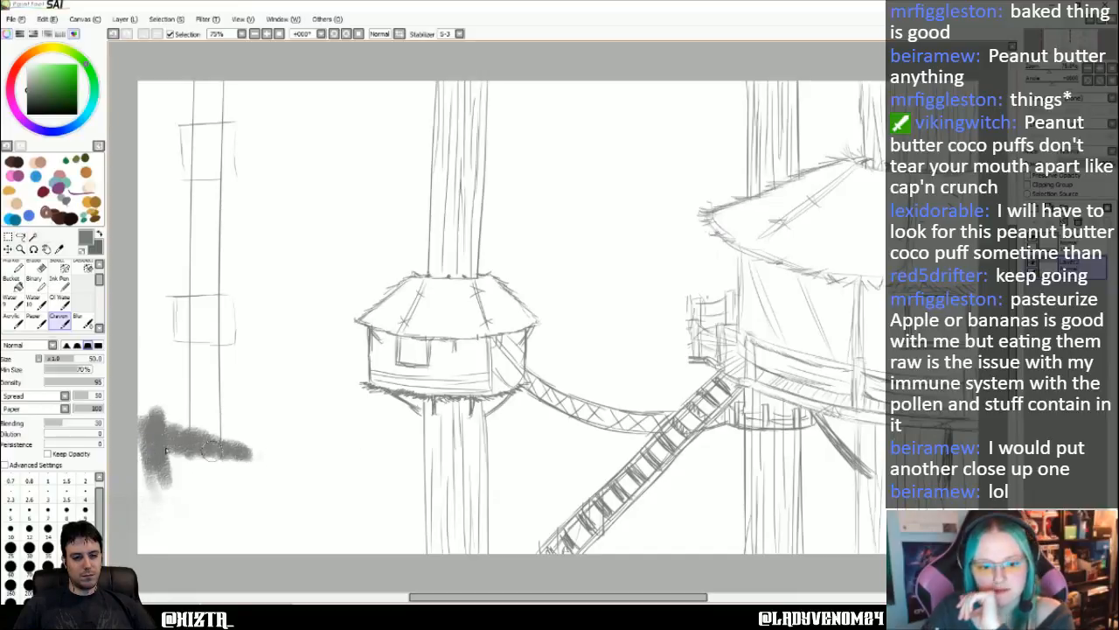
- Remove all grey crayon marks around the lower end of the thin distant trunk
{"action": "key", "text": "ctrl+z"}
{"action": "key", "text": "ctrl+z"}
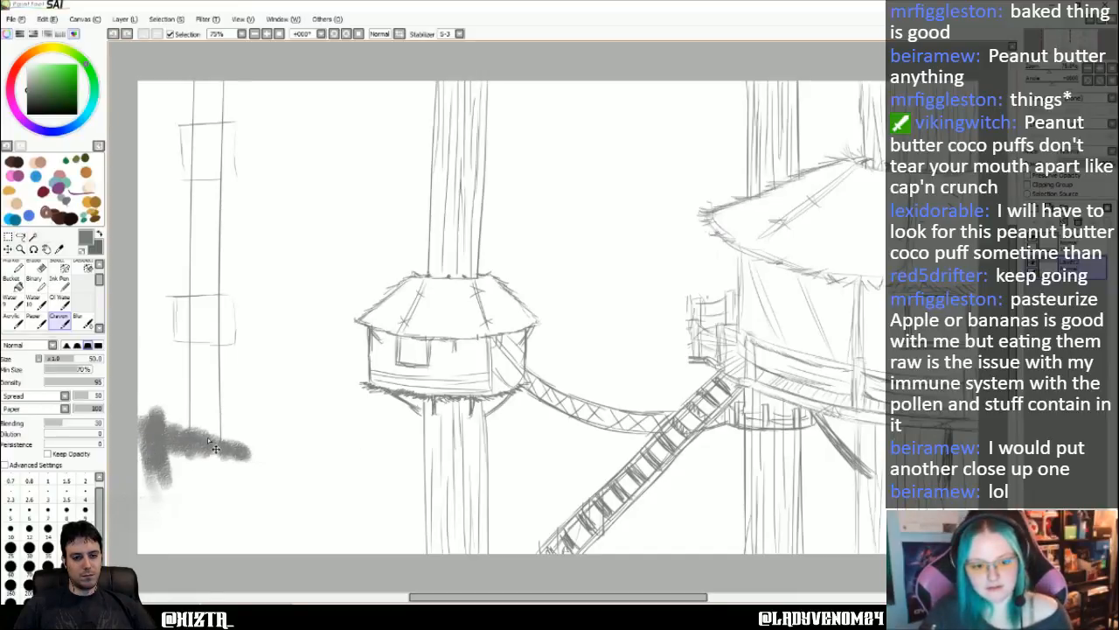
{"action": "key", "text": "ctrl+z"}
{"action": "left_click", "coordinate": [36, 266]}
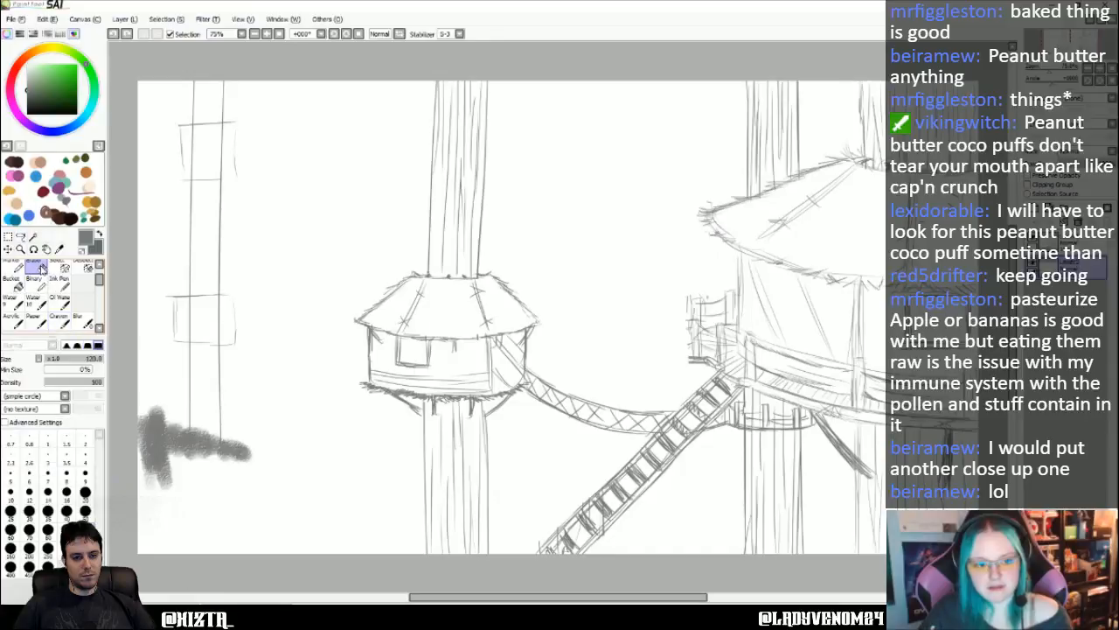
{"action": "key", "text": "ctrl+z"}
{"action": "mouse_move", "coordinate": [232, 447]}
{"action": "left_mouse_down"}
{"action": "mouse_move", "coordinate": [127, 419]}
{"action": "mouse_move", "coordinate": [158, 501]}
{"action": "left_mouse_up"}
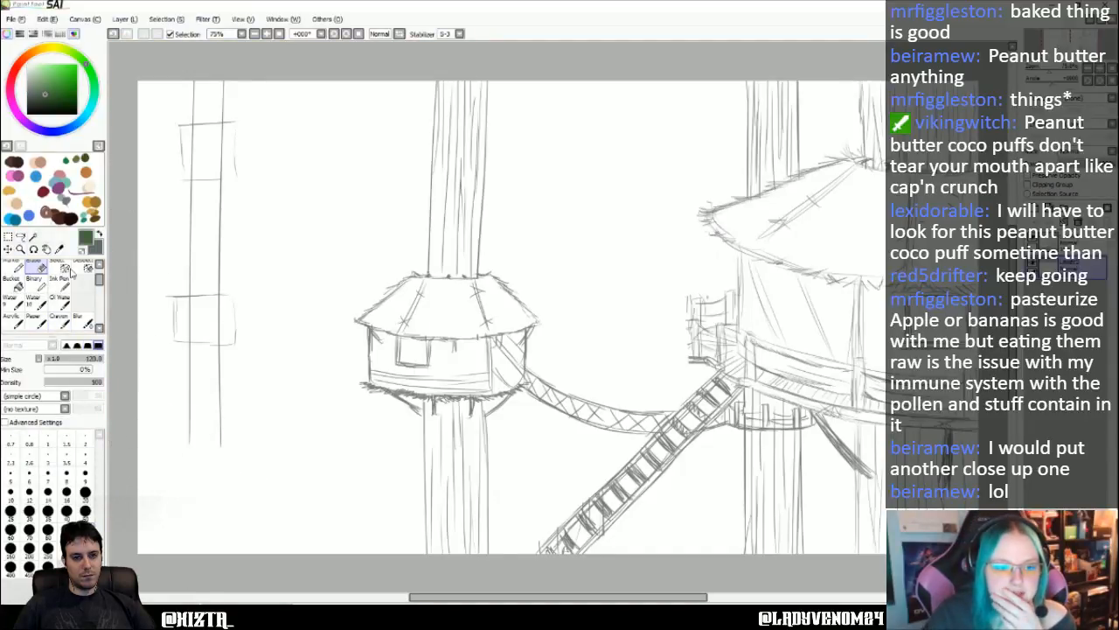
- Paint a dark green mass of foliage around the thin trunk's lower end with the Crayon brush at size 120
{"action": "left_click", "coordinate": [58, 320]}
{"action": "left_click", "coordinate": [85, 567]}
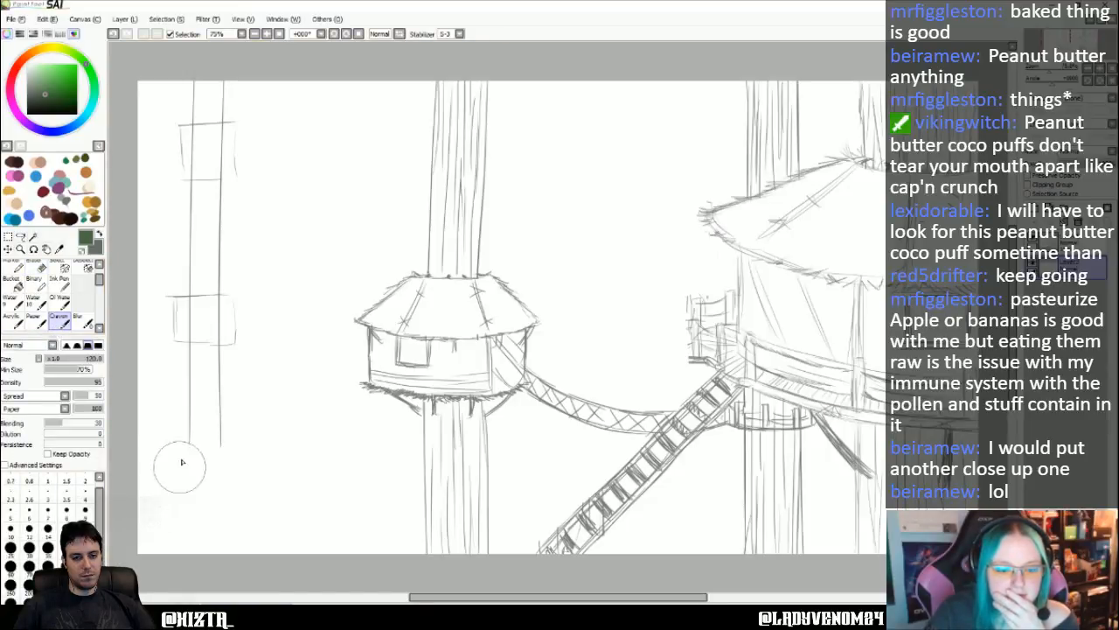
{"action": "mouse_move", "coordinate": [169, 441]}
{"action": "left_mouse_down"}
{"action": "mouse_move", "coordinate": [139, 433]}
{"action": "mouse_move", "coordinate": [173, 462]}
{"action": "mouse_move", "coordinate": [195, 455]}
{"action": "mouse_move", "coordinate": [213, 468]}
{"action": "mouse_move", "coordinate": [242, 444]}
{"action": "mouse_move", "coordinate": [249, 470]}
{"action": "mouse_move", "coordinate": [142, 475]}
{"action": "mouse_move", "coordinate": [128, 459]}
{"action": "mouse_move", "coordinate": [263, 466]}
{"action": "mouse_move", "coordinate": [255, 412]}
{"action": "mouse_move", "coordinate": [267, 496]}
{"action": "mouse_move", "coordinate": [262, 459]}
{"action": "mouse_move", "coordinate": [267, 489]}
{"action": "mouse_move", "coordinate": [155, 486]}
{"action": "left_mouse_up"}
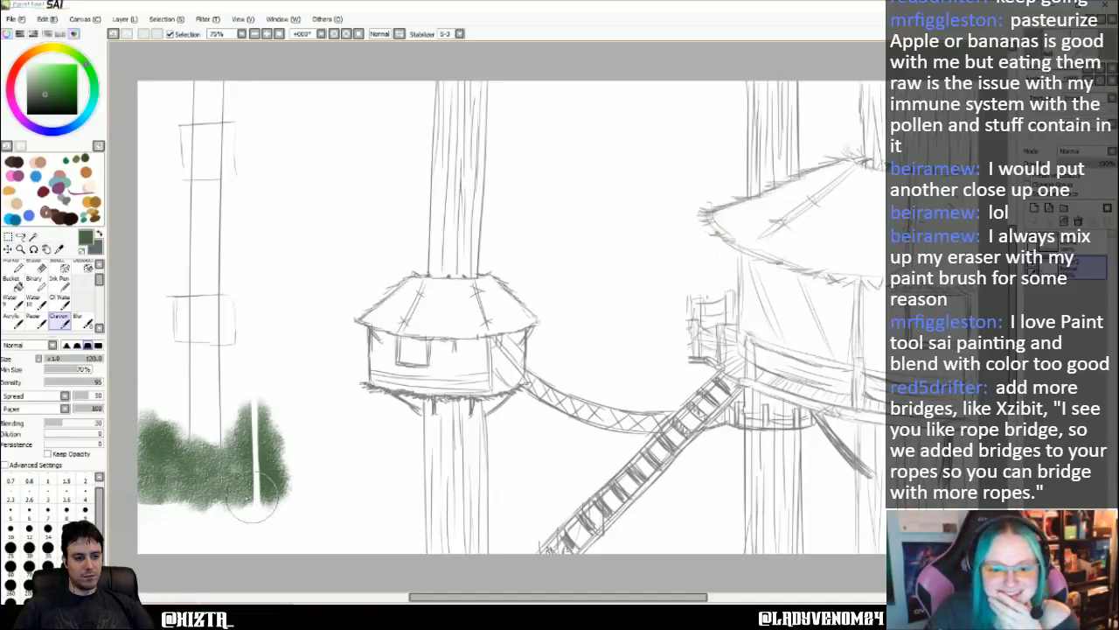
- Undo the stray white vertical stripe through the green foliage
{"action": "left_click", "coordinate": [1050, 242]}
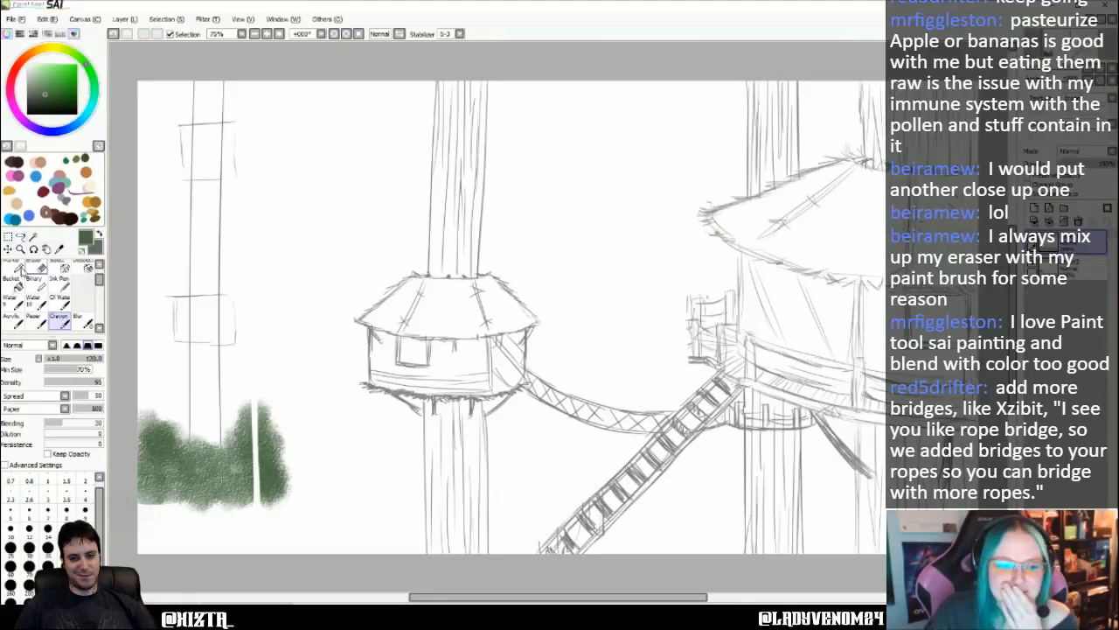
{"action": "left_click", "coordinate": [36, 267]}
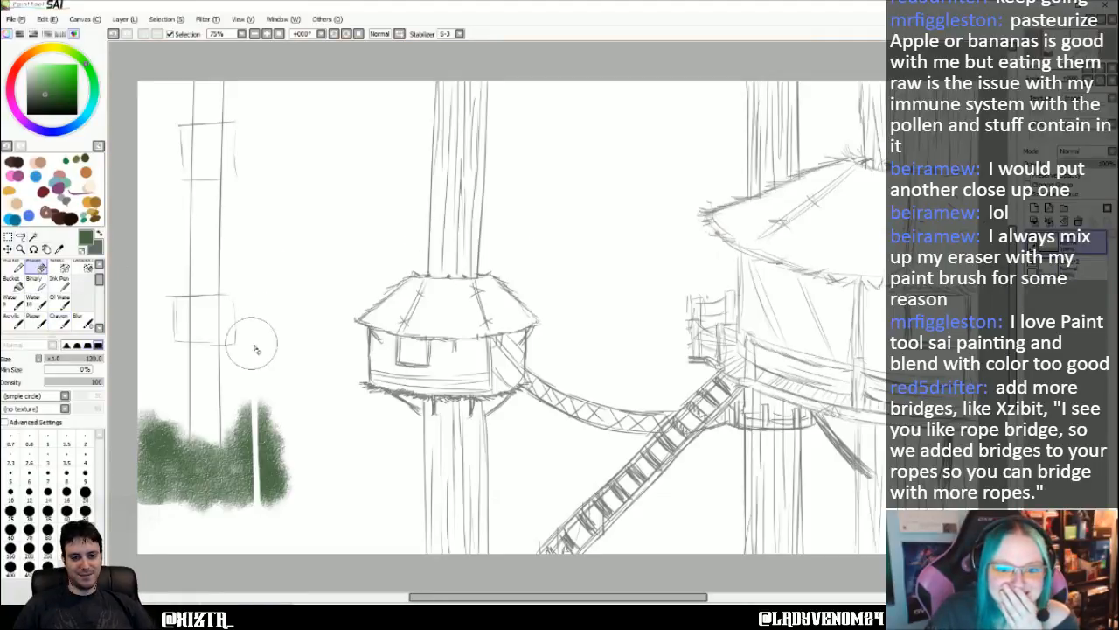
{"action": "key", "text": "ctrl+z"}
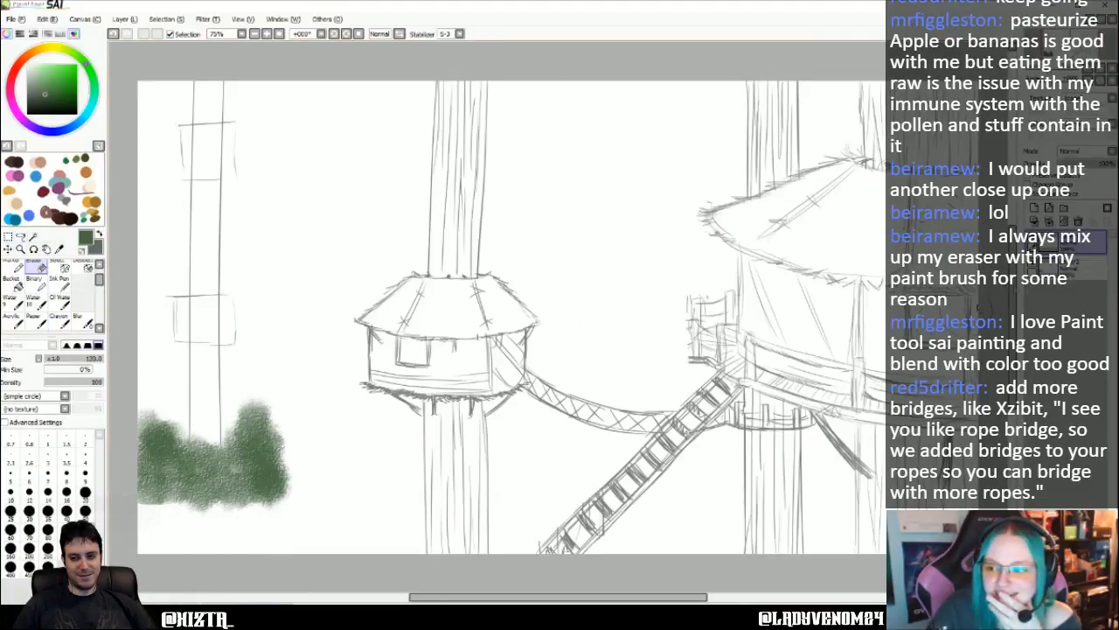
- Paint more dark green foliage below and beside the existing mass, down to the lower canvas edge, with the Crayon brush
{"action": "left_click", "coordinate": [1084, 266]}
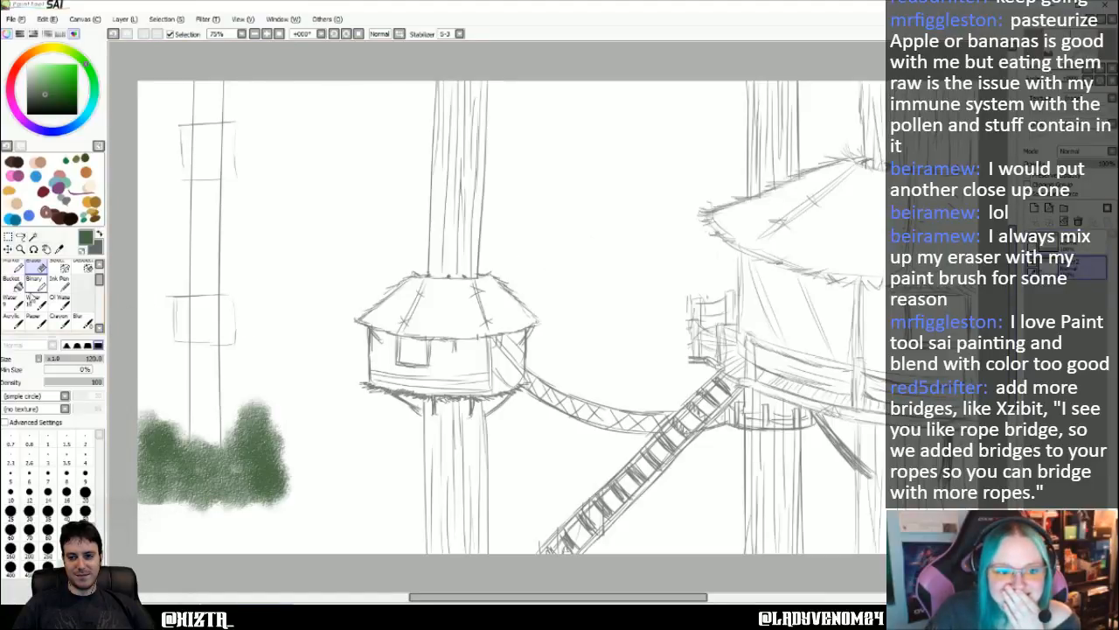
{"action": "left_click", "coordinate": [60, 316]}
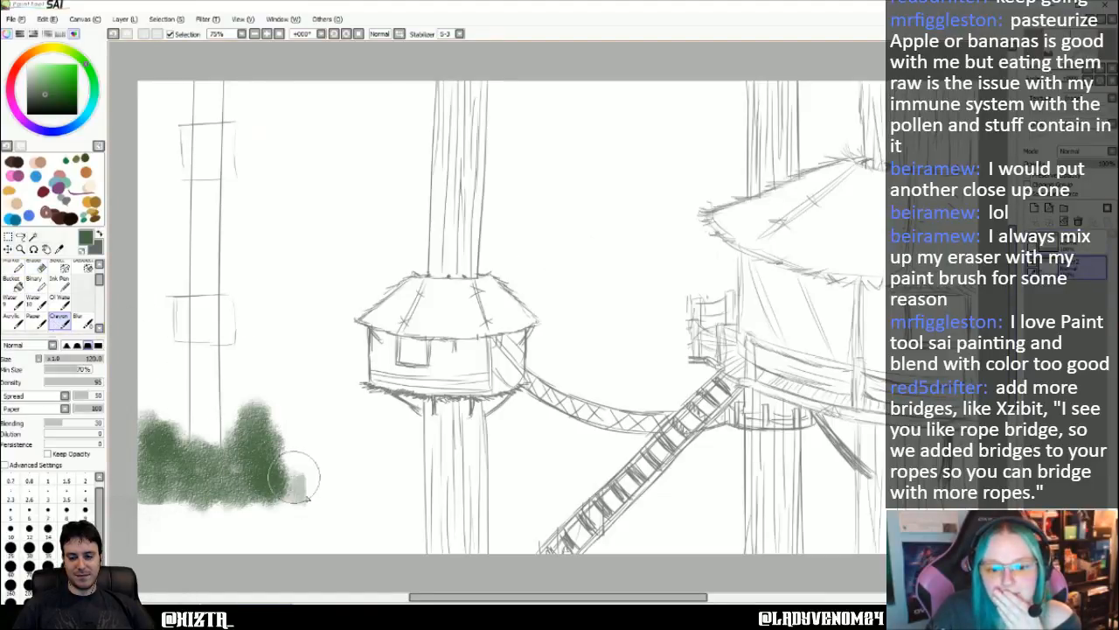
{"action": "mouse_move", "coordinate": [317, 510]}
{"action": "left_mouse_down"}
{"action": "mouse_move", "coordinate": [258, 524]}
{"action": "mouse_move", "coordinate": [295, 514]}
{"action": "mouse_move", "coordinate": [262, 534]}
{"action": "mouse_move", "coordinate": [142, 530]}
{"action": "mouse_move", "coordinate": [149, 496]}
{"action": "mouse_move", "coordinate": [120, 512]}
{"action": "mouse_move", "coordinate": [198, 517]}
{"action": "mouse_move", "coordinate": [174, 548]}
{"action": "mouse_move", "coordinate": [332, 524]}
{"action": "left_mouse_up"}
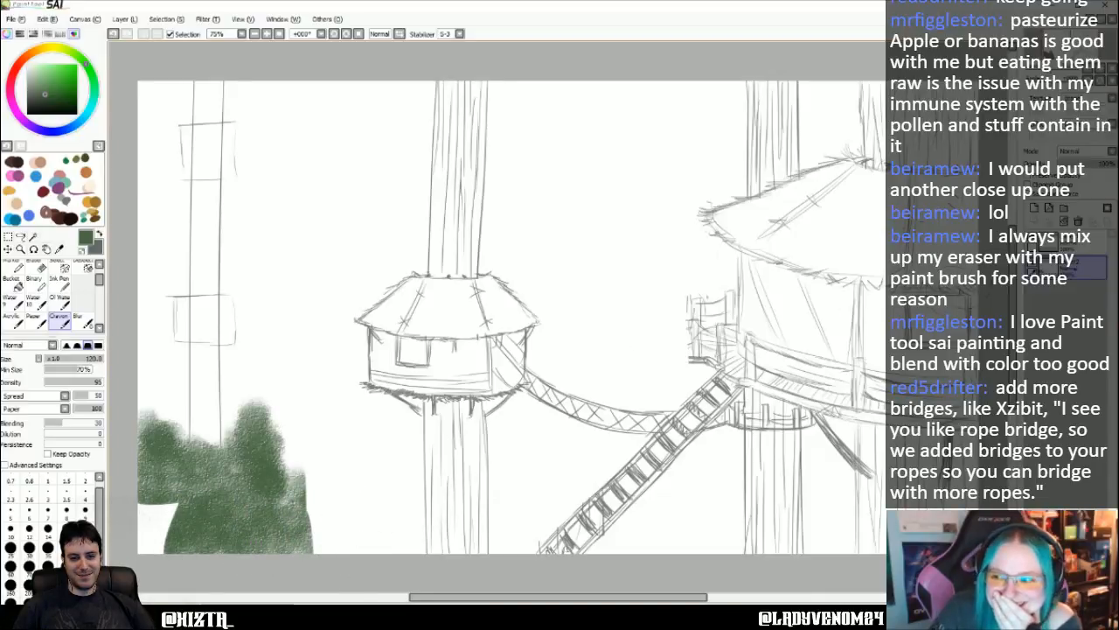
- Erase the white covering on the upper layer around the foliage's lower and outer parts to expose the green underneath
{"action": "left_click", "coordinate": [37, 267]}
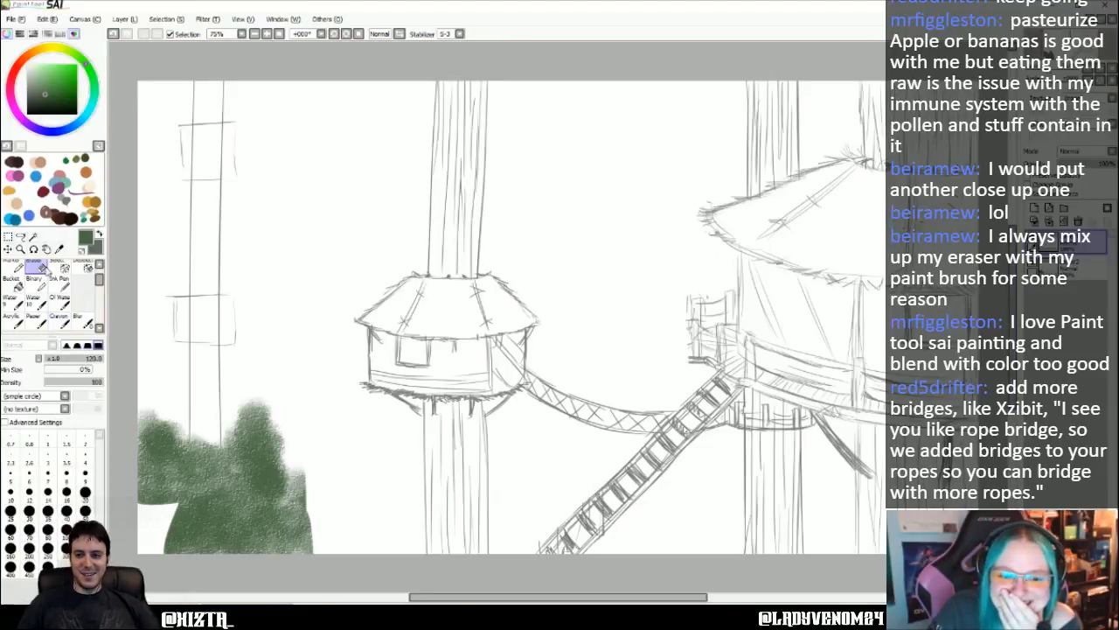
{"action": "mouse_move", "coordinate": [178, 505]}
{"action": "left_mouse_down"}
{"action": "mouse_move", "coordinate": [156, 530]}
{"action": "mouse_move", "coordinate": [145, 521]}
{"action": "left_mouse_up"}
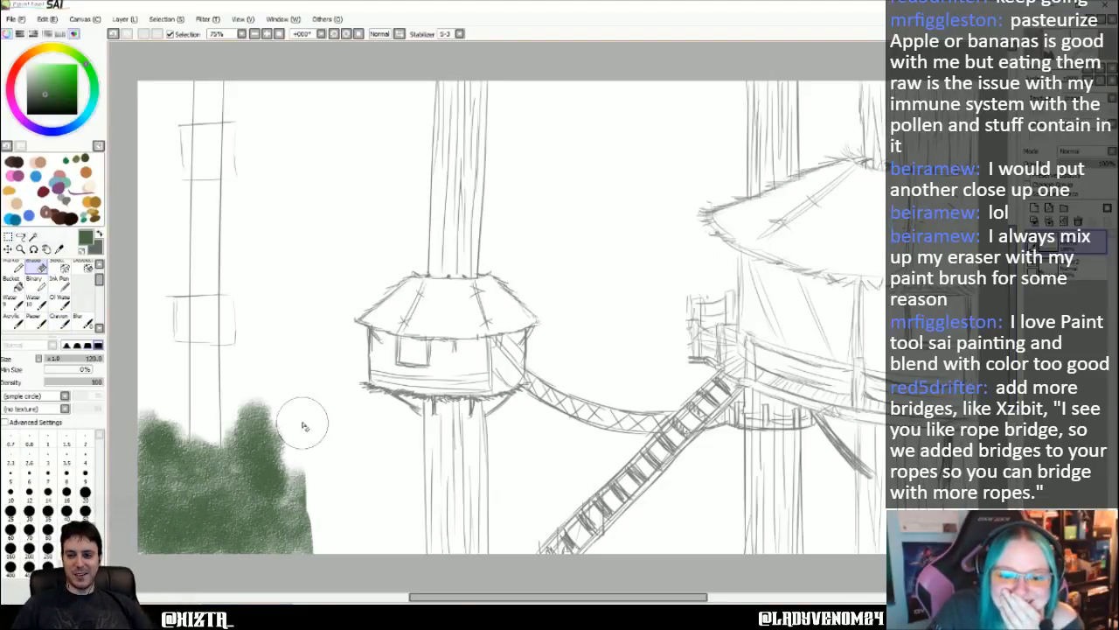
{"action": "mouse_move", "coordinate": [303, 424]}
{"action": "left_mouse_down"}
{"action": "mouse_move", "coordinate": [312, 526]}
{"action": "mouse_move", "coordinate": [325, 561]}
{"action": "mouse_move", "coordinate": [322, 418]}
{"action": "mouse_move", "coordinate": [350, 570]}
{"action": "mouse_move", "coordinate": [359, 449]}
{"action": "mouse_move", "coordinate": [371, 549]}
{"action": "left_mouse_up"}
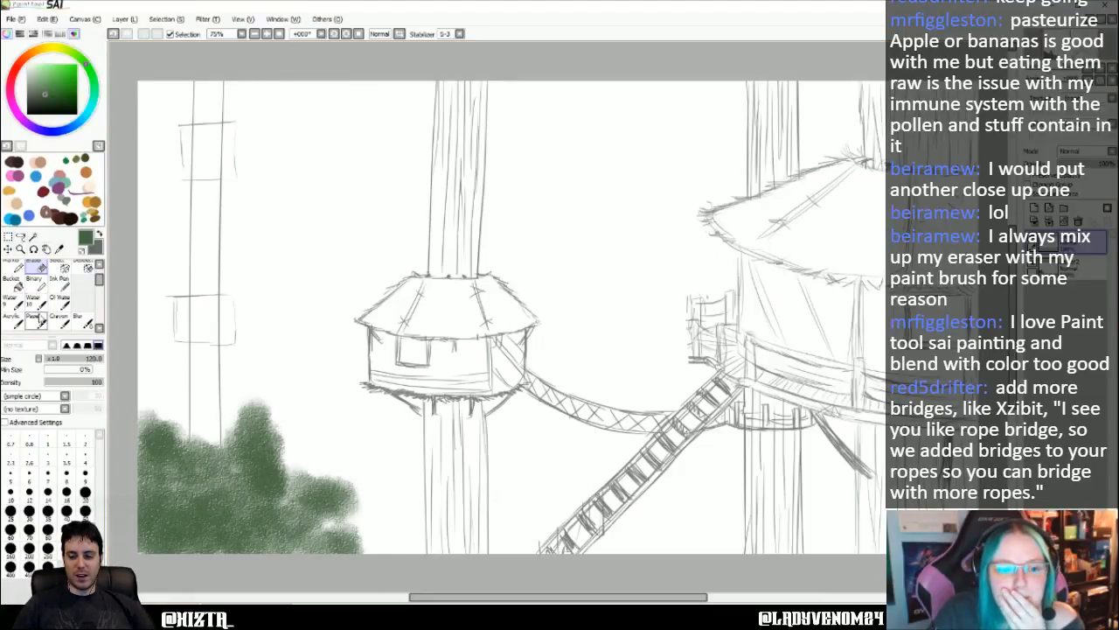
- Fill the foliage's lower area and extend it in a rounded slope up to the small hut's trunk with the Crayon brush
{"action": "left_click", "coordinate": [58, 320]}
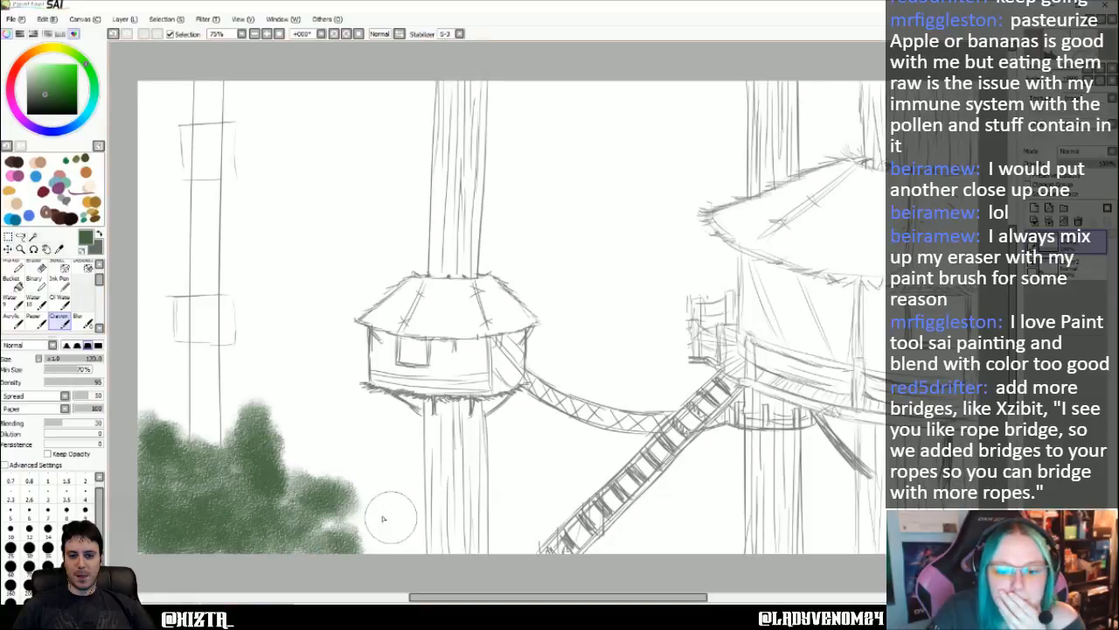
{"action": "mouse_move", "coordinate": [388, 516]}
{"action": "left_mouse_down"}
{"action": "mouse_move", "coordinate": [350, 525]}
{"action": "mouse_move", "coordinate": [385, 533]}
{"action": "mouse_move", "coordinate": [380, 545]}
{"action": "mouse_move", "coordinate": [394, 537]}
{"action": "mouse_move", "coordinate": [336, 499]}
{"action": "mouse_move", "coordinate": [278, 480]}
{"action": "mouse_move", "coordinate": [315, 460]}
{"action": "mouse_move", "coordinate": [382, 513]}
{"action": "mouse_move", "coordinate": [380, 533]}
{"action": "mouse_move", "coordinate": [261, 552]}
{"action": "left_mouse_up"}
{"action": "mouse_move", "coordinate": [273, 497]}
{"action": "left_mouse_down"}
{"action": "mouse_move", "coordinate": [210, 490]}
{"action": "mouse_move", "coordinate": [262, 462]}
{"action": "mouse_move", "coordinate": [376, 498]}
{"action": "mouse_move", "coordinate": [395, 542]}
{"action": "mouse_move", "coordinate": [411, 547]}
{"action": "left_mouse_up"}
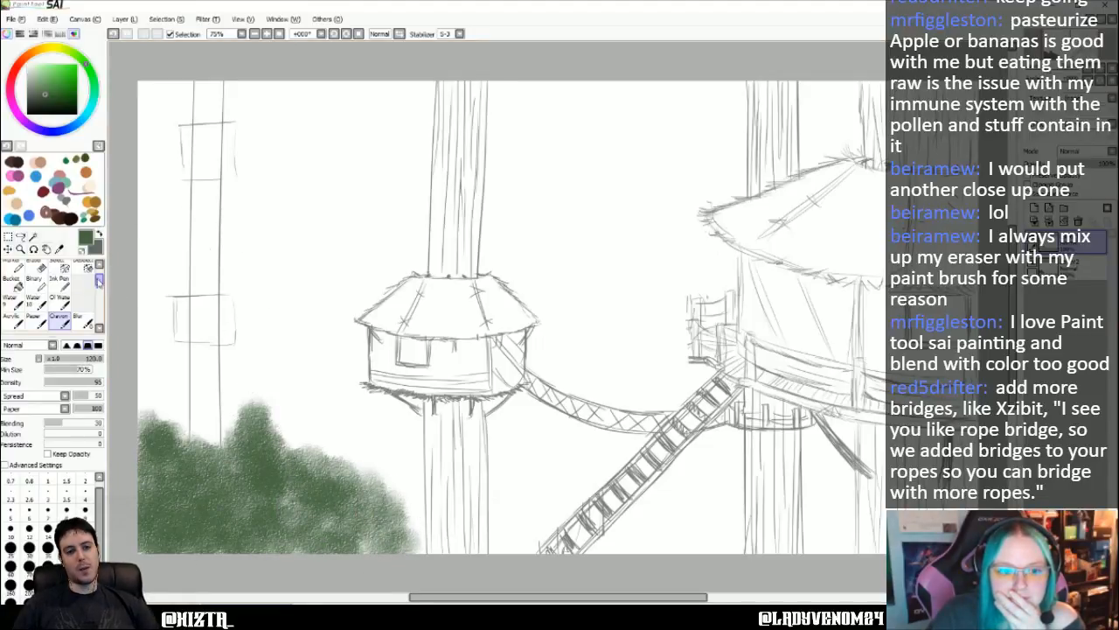
- Lasso the whole green foliage mass, cut it from the upper layer and paste it as its own layer between the existing two
{"action": "left_click_drag", "start_coordinate": [99, 280], "coordinate": [99, 272]}
{"action": "left_click", "coordinate": [13, 270]}
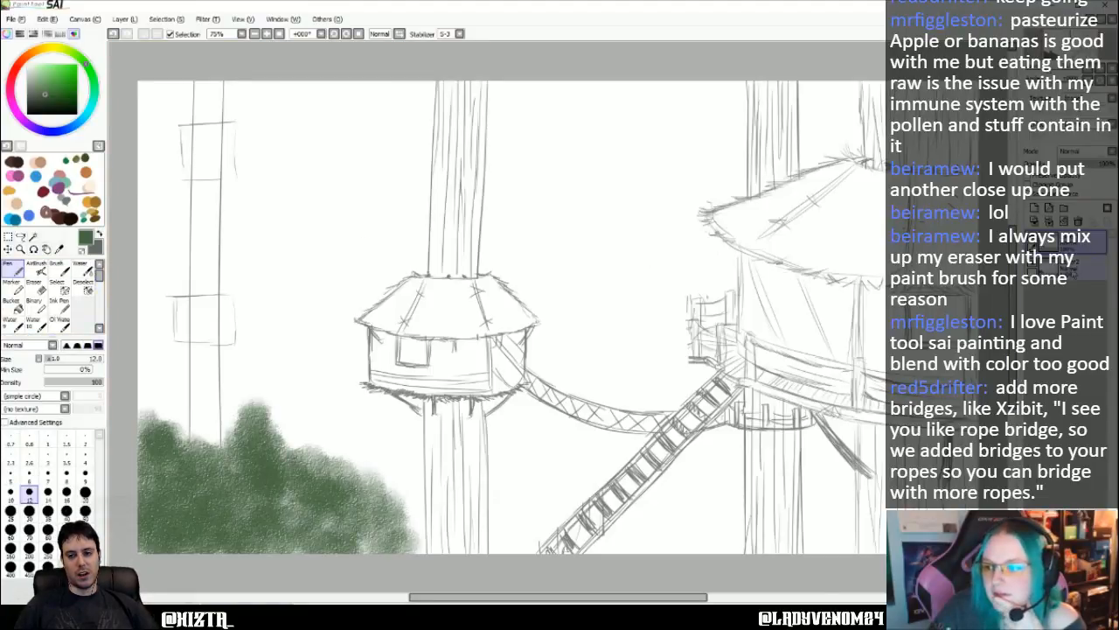
{"action": "left_click", "coordinate": [1049, 249]}
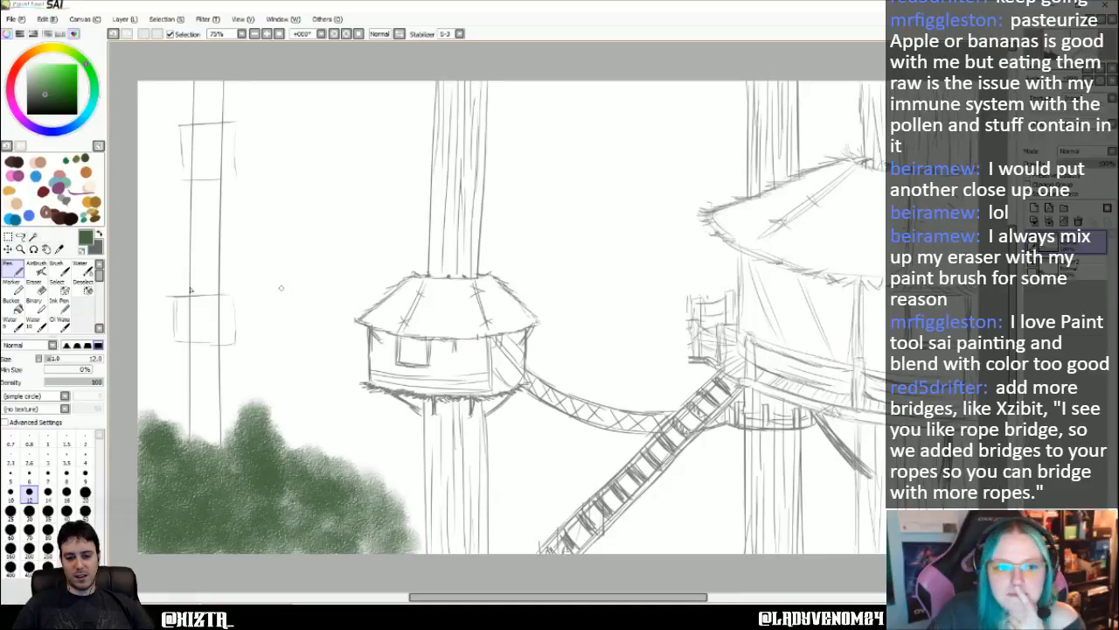
{"action": "left_click", "coordinate": [20, 236]}
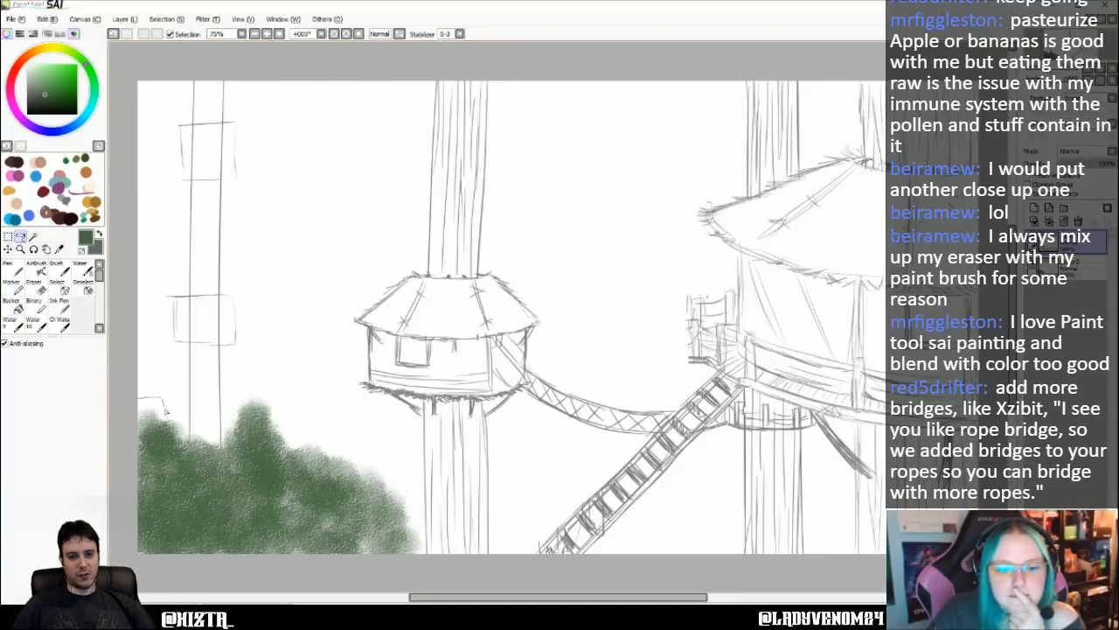
{"action": "left_click_drag", "start_coordinate": [204, 434], "coordinate": [207, 429]}
{"action": "left_click", "coordinate": [136, 386]}
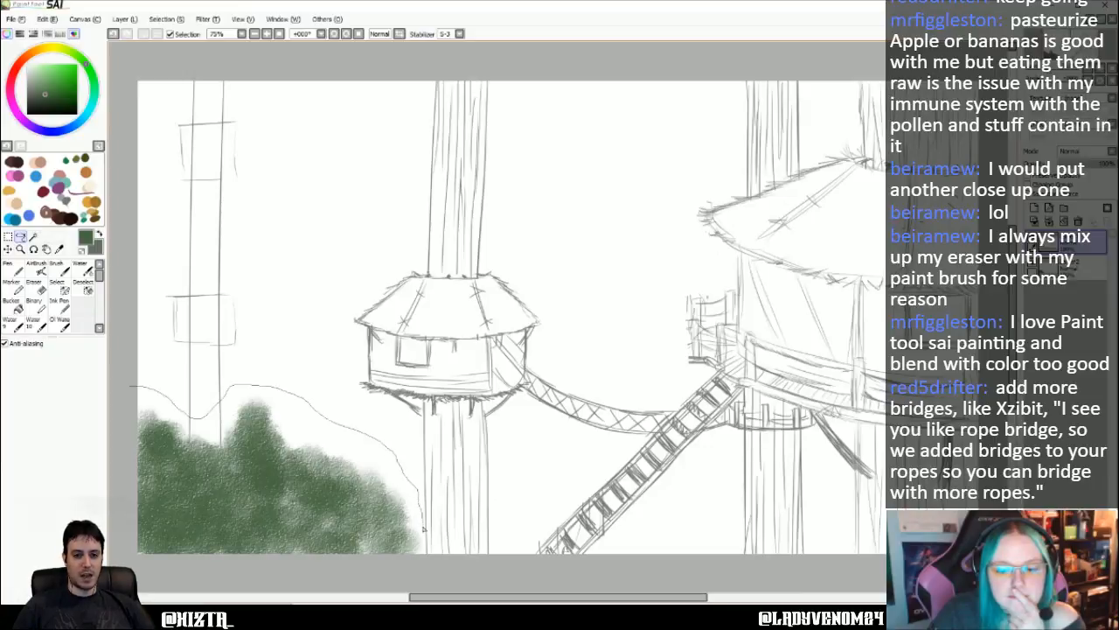
{"action": "left_click_drag", "start_coordinate": [424, 548], "coordinate": [247, 578]}
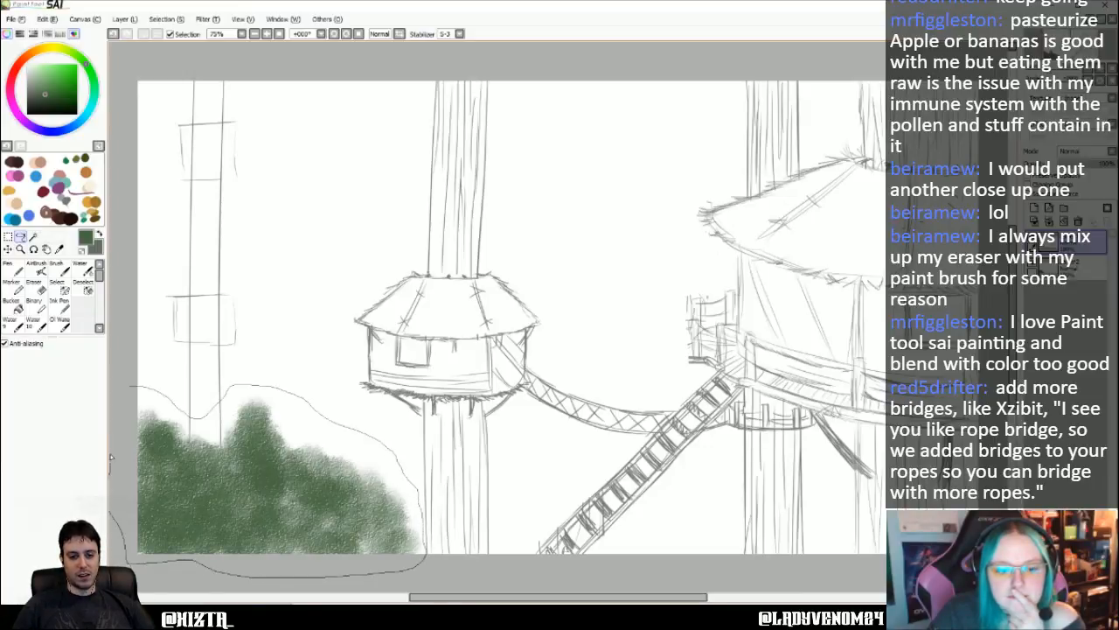
{"action": "left_click_drag", "start_coordinate": [127, 390], "coordinate": [128, 388]}
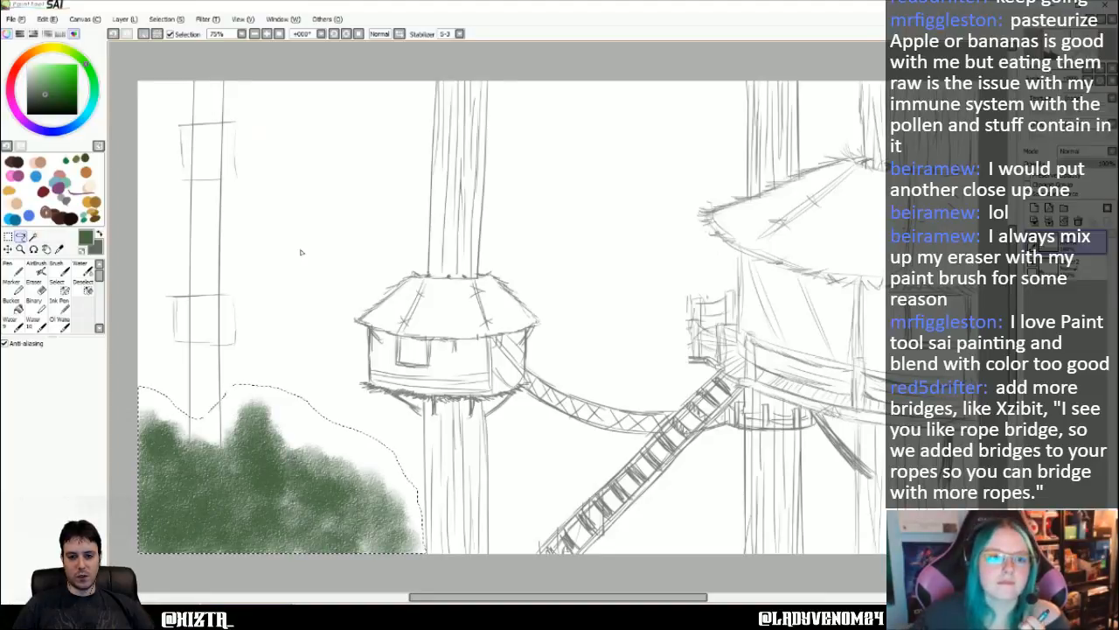
{"action": "left_click", "coordinate": [47, 18]}
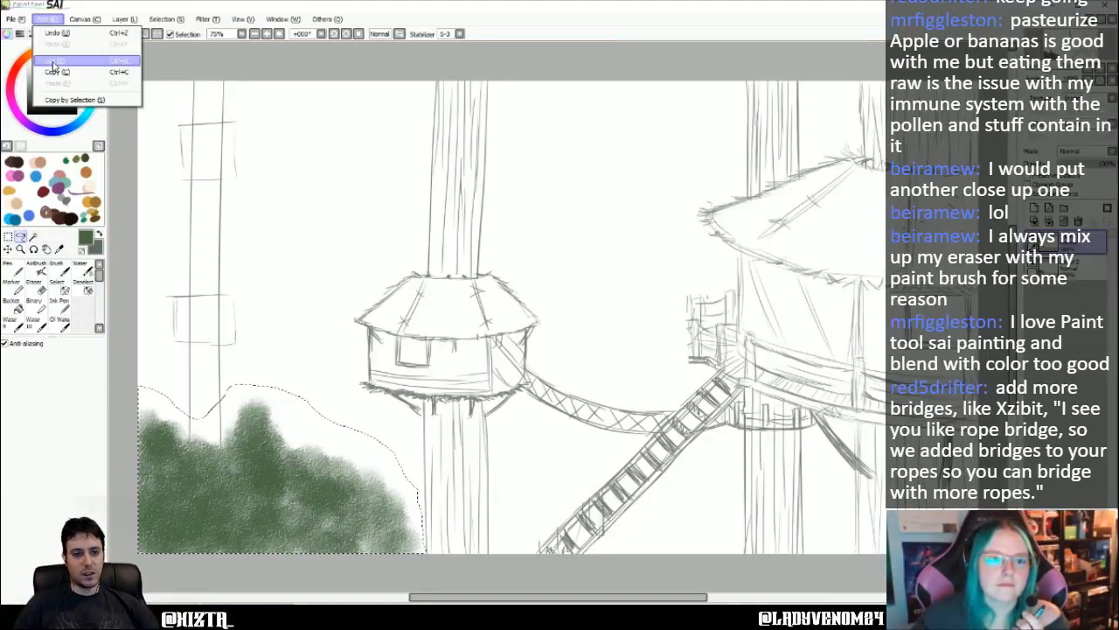
{"action": "left_click", "coordinate": [56, 72]}
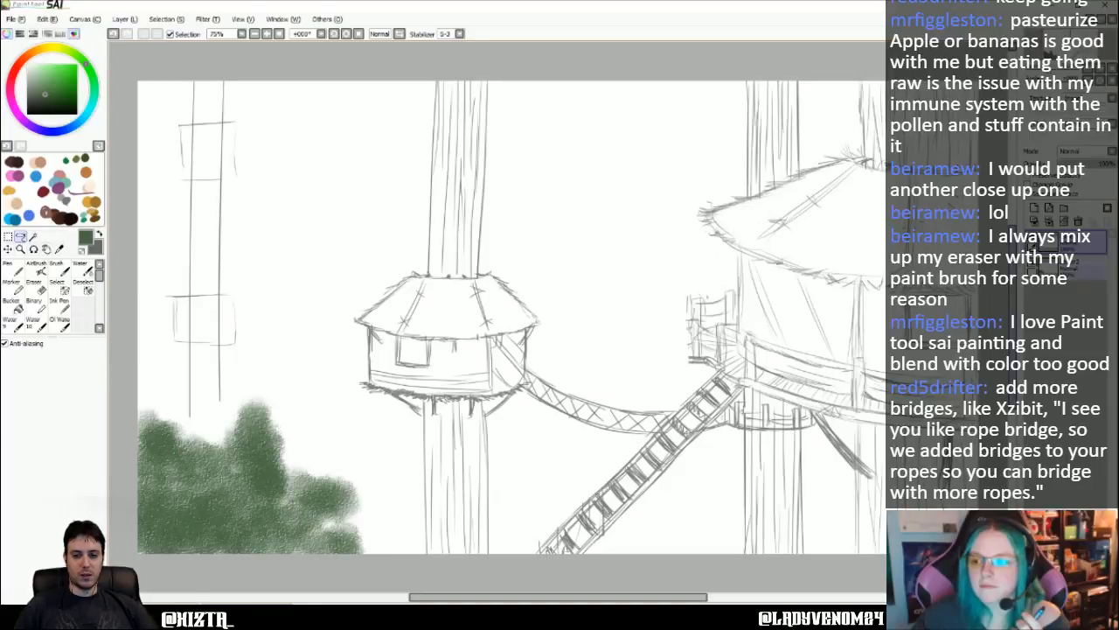
{"action": "left_click", "coordinate": [47, 18]}
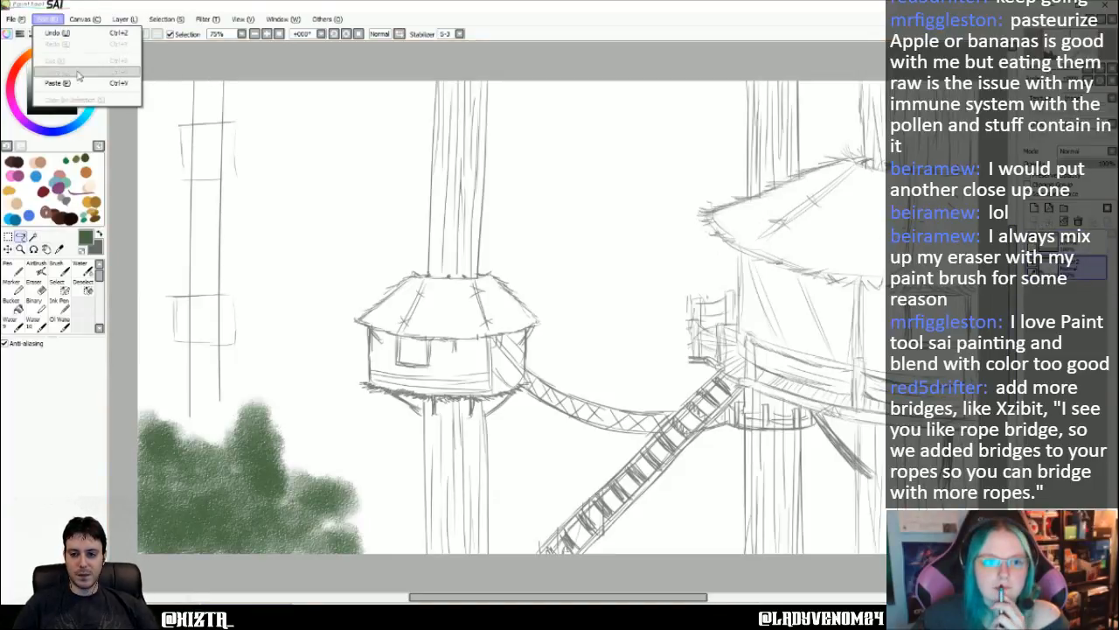
{"action": "left_click", "coordinate": [81, 85]}
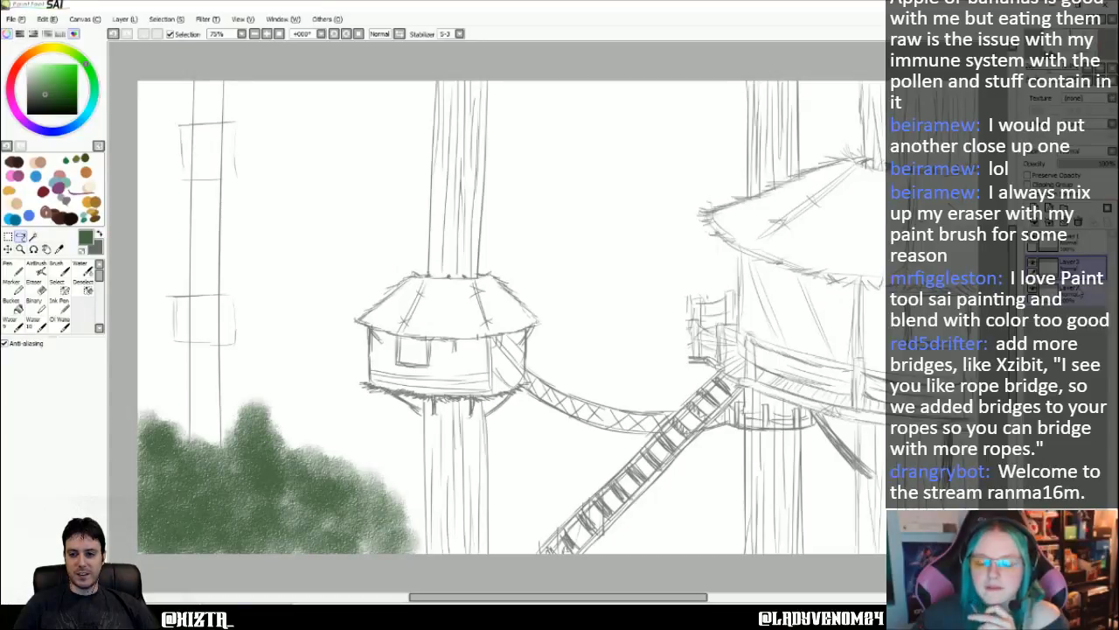
- On the top layer, sketch the upper edge and eave line of a roof over the thin trunk's upper box with the grey Pen at size 12
{"action": "left_click", "coordinate": [1076, 241]}
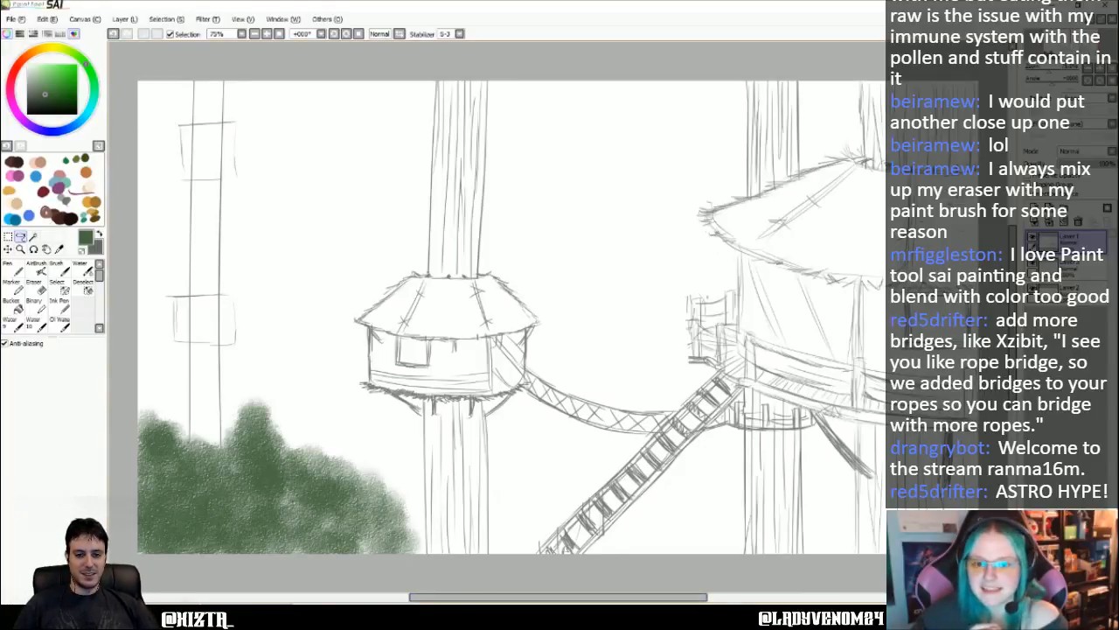
{"action": "scroll", "coordinate": [418, 420], "scroll_direction": "up", "scroll_amount": 5}
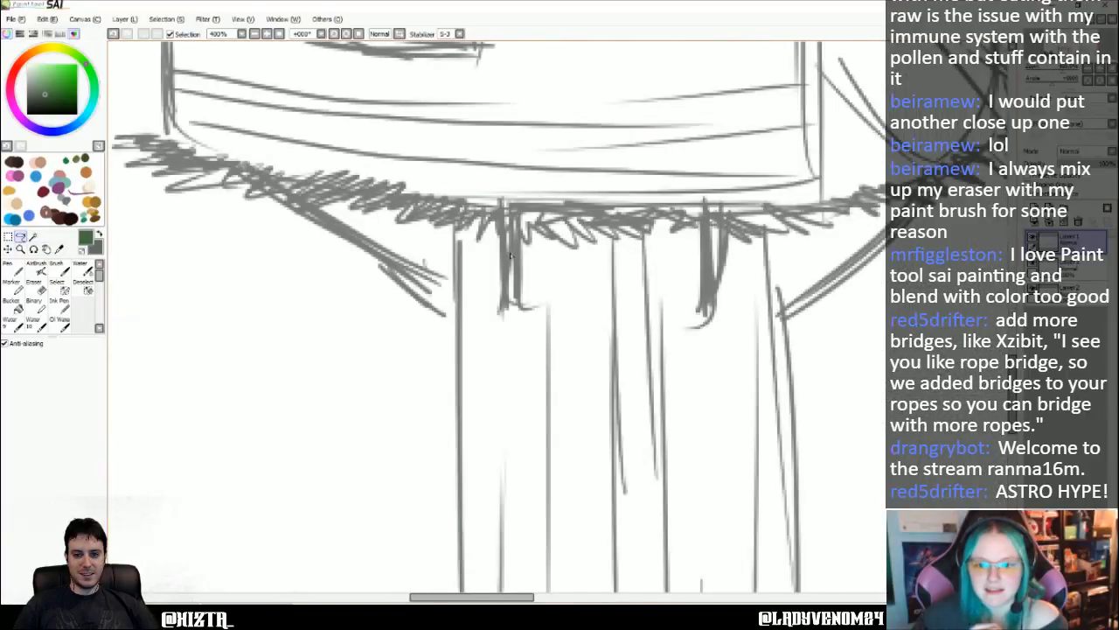
{"action": "scroll", "coordinate": [495, 269], "scroll_direction": "down", "scroll_amount": 5}
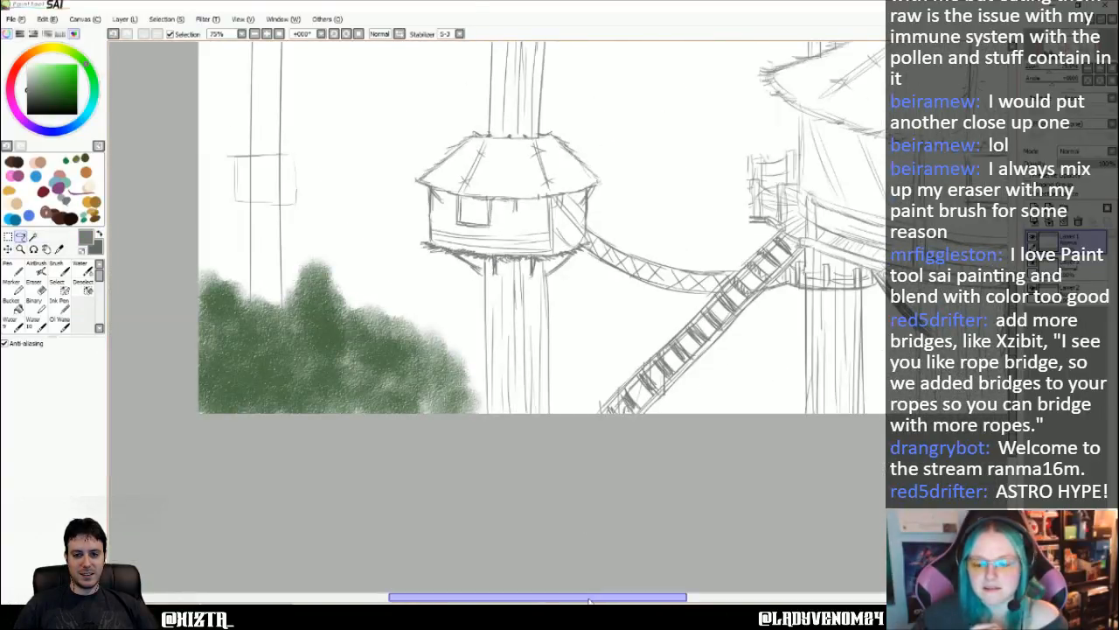
{"action": "left_click_drag", "start_coordinate": [540, 597], "coordinate": [525, 596]}
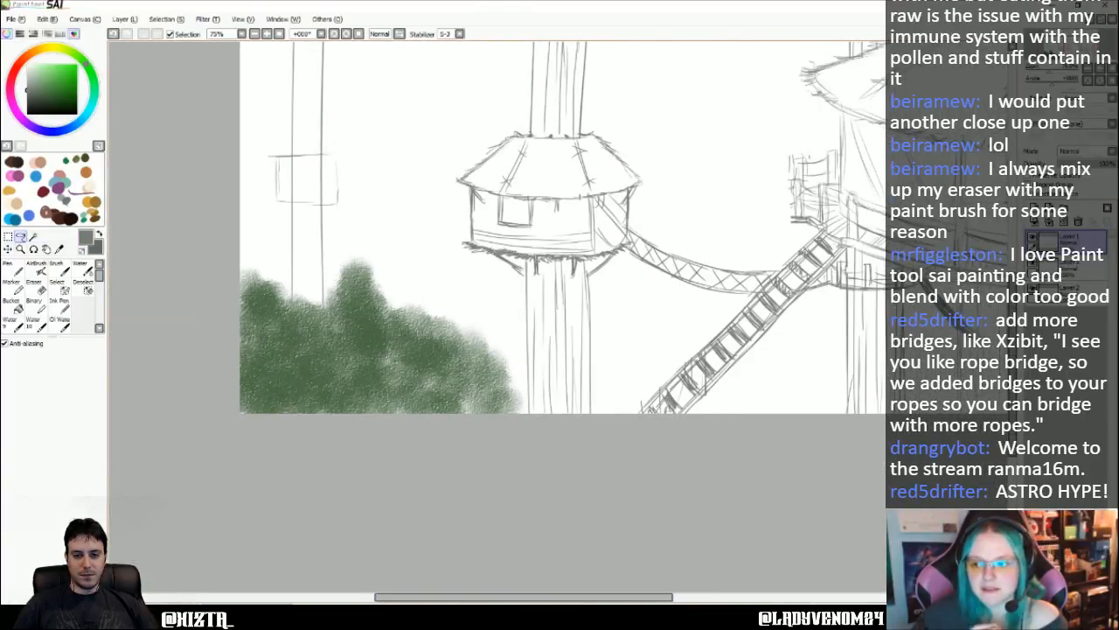
{"action": "left_click_drag", "start_coordinate": [1013, 367], "coordinate": [1013, 300]}
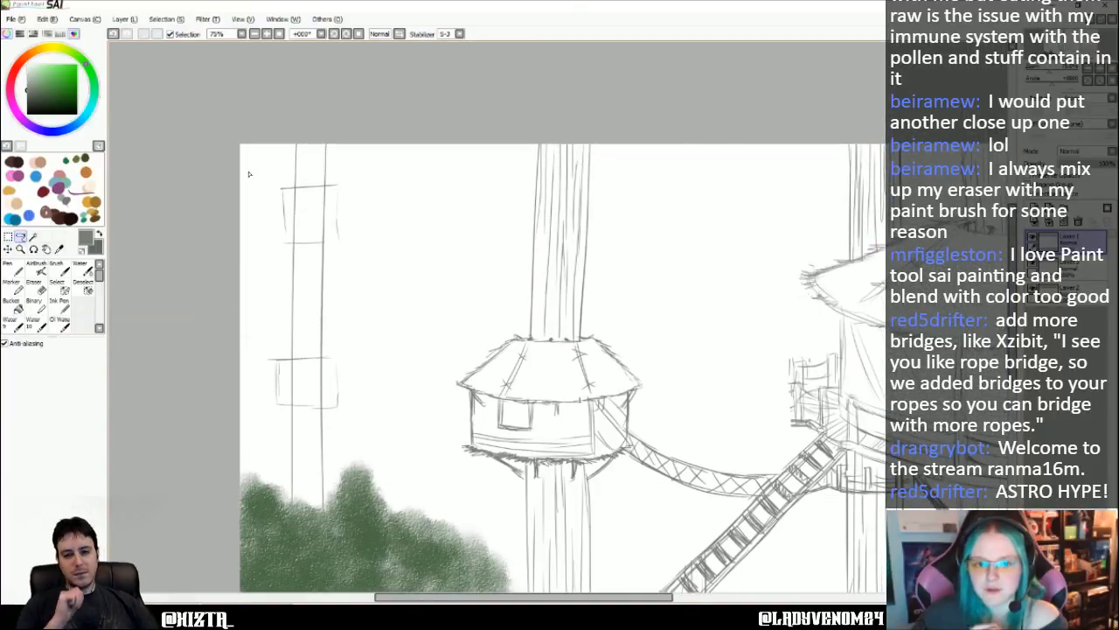
{"action": "scroll", "coordinate": [248, 173], "scroll_direction": "up", "scroll_amount": 3}
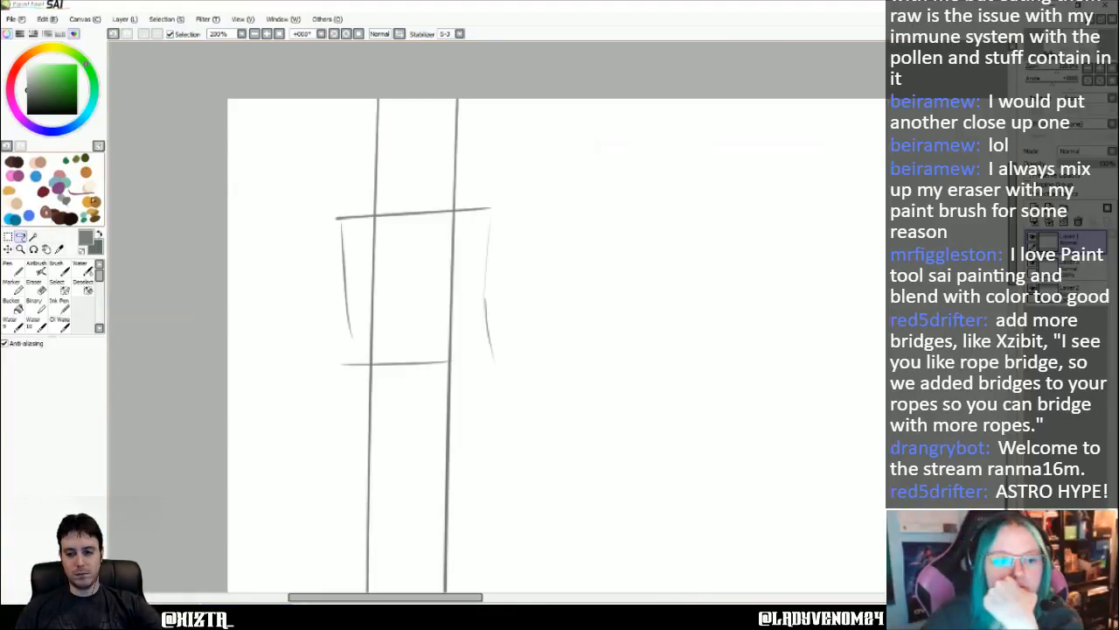
{"action": "left_click", "coordinate": [13, 269]}
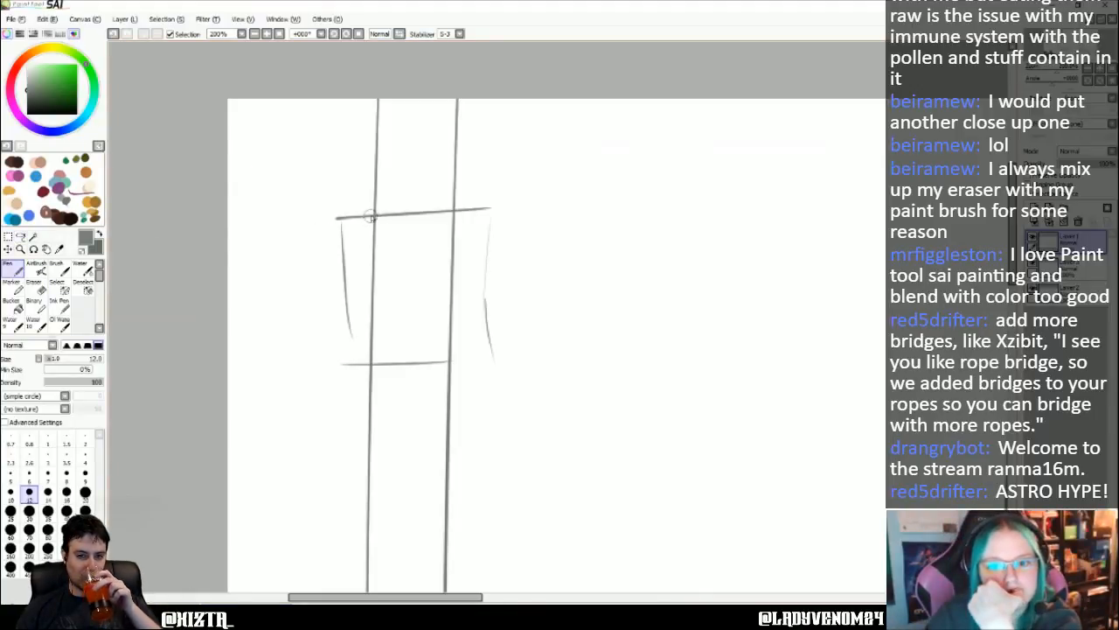
{"action": "left_click_drag", "start_coordinate": [374, 217], "coordinate": [428, 217]}
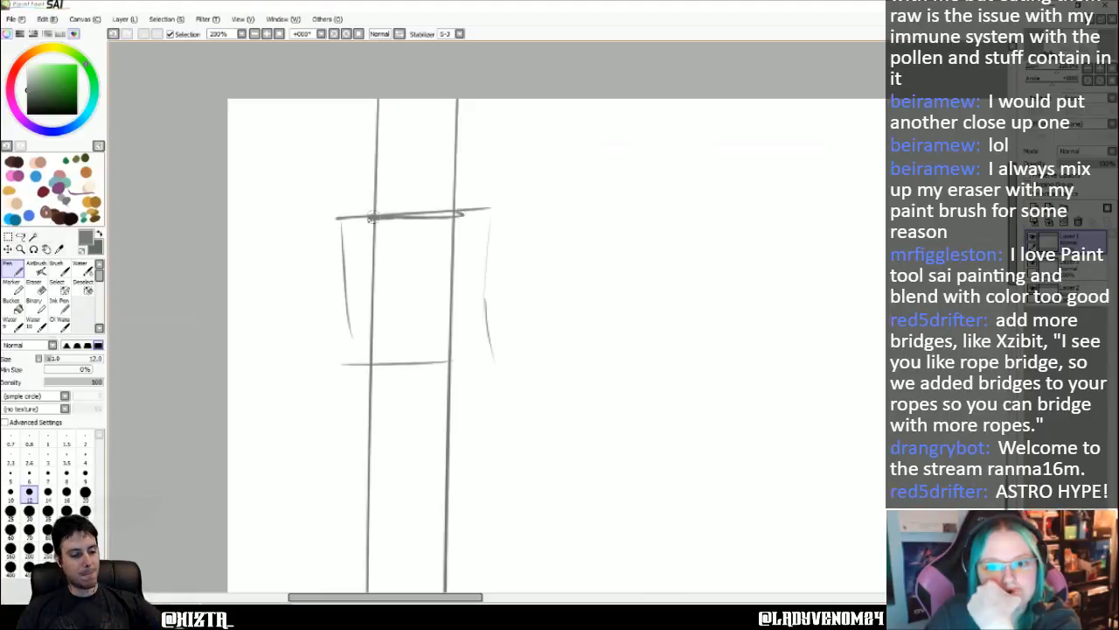
{"action": "left_click_drag", "start_coordinate": [364, 208], "coordinate": [312, 236]}
{"action": "mouse_move", "coordinate": [298, 295]}
{"action": "left_mouse_down"}
{"action": "mouse_move", "coordinate": [472, 301]}
{"action": "mouse_move", "coordinate": [421, 305]}
{"action": "left_mouse_up"}
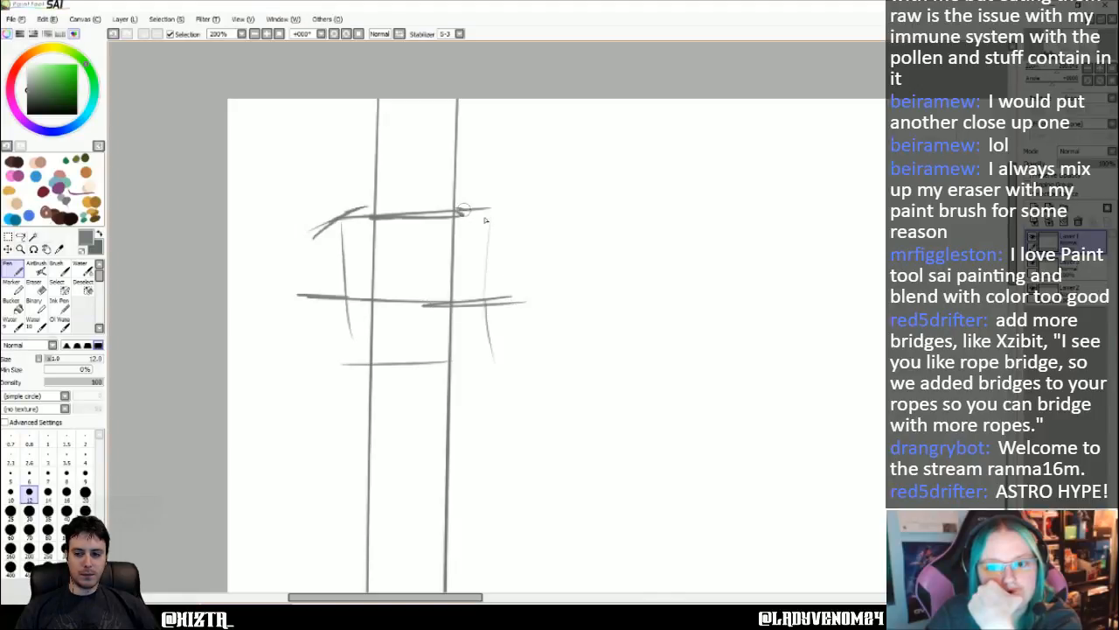
- Sketch the curved slopes on both sides of the thin trunk's roof, joining its upper edge to the eaves
{"action": "left_click_drag", "start_coordinate": [462, 209], "coordinate": [505, 254]}
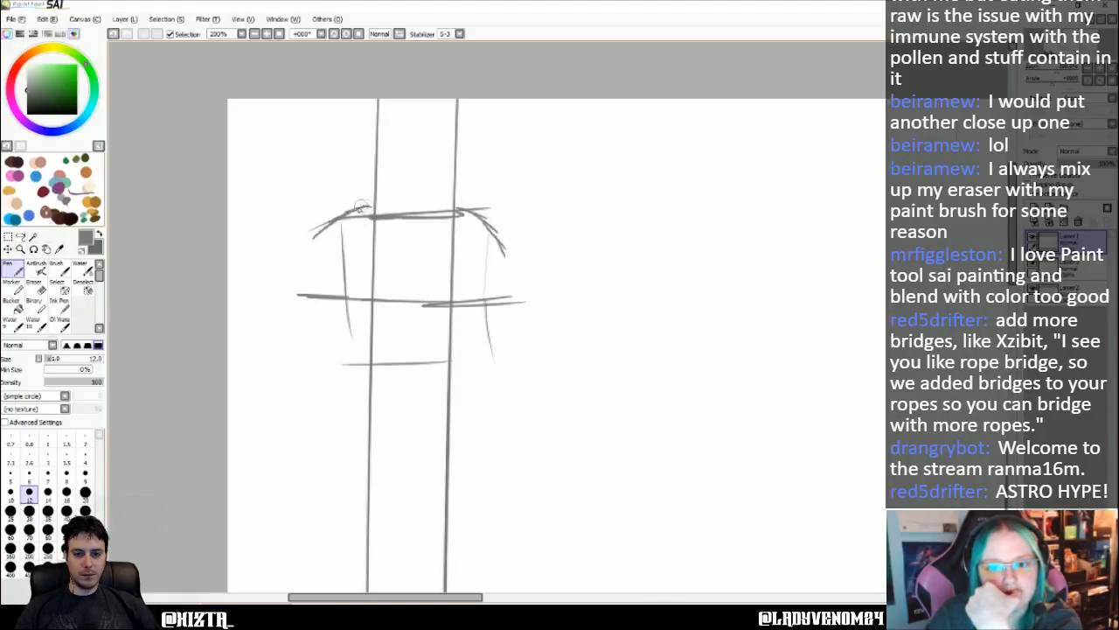
{"action": "mouse_move", "coordinate": [462, 208]}
{"action": "left_mouse_down"}
{"action": "mouse_move", "coordinate": [516, 252]}
{"action": "mouse_move", "coordinate": [522, 273]}
{"action": "left_mouse_up"}
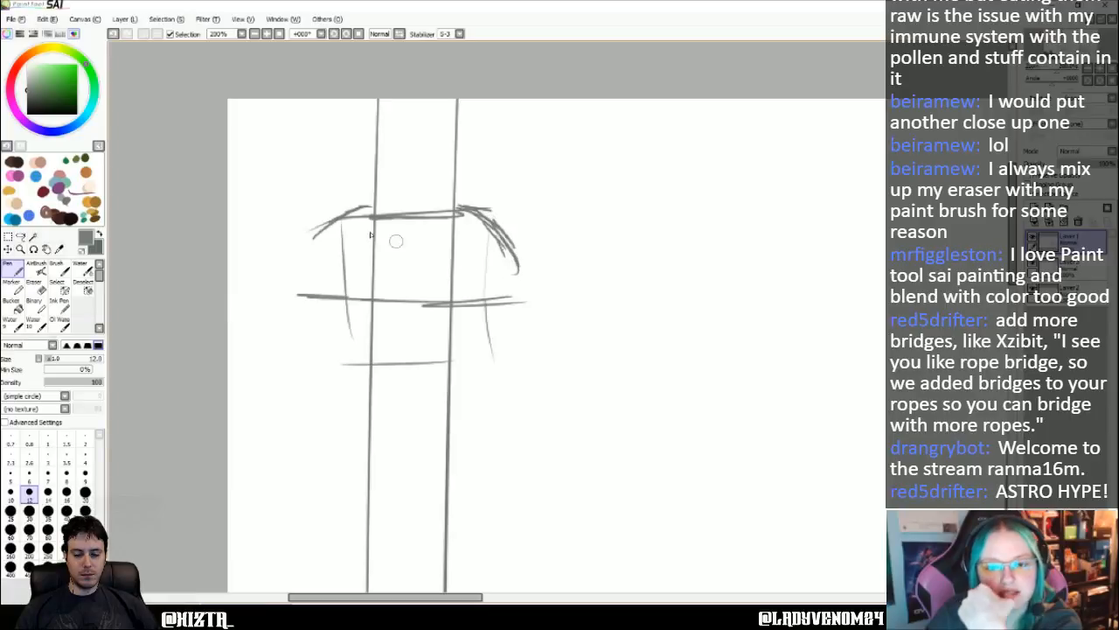
{"action": "mouse_move", "coordinate": [366, 207]}
{"action": "left_mouse_down"}
{"action": "mouse_move", "coordinate": [309, 234]}
{"action": "mouse_move", "coordinate": [279, 296]}
{"action": "mouse_move", "coordinate": [345, 302]}
{"action": "left_mouse_up"}
{"action": "mouse_move", "coordinate": [306, 260]}
{"action": "left_mouse_down"}
{"action": "mouse_move", "coordinate": [317, 303]}
{"action": "mouse_move", "coordinate": [409, 302]}
{"action": "left_mouse_up"}
{"action": "mouse_move", "coordinate": [477, 302]}
{"action": "left_mouse_down"}
{"action": "mouse_move", "coordinate": [517, 300]}
{"action": "mouse_move", "coordinate": [526, 270]}
{"action": "mouse_move", "coordinate": [526, 300]}
{"action": "left_mouse_up"}
{"action": "mouse_move", "coordinate": [472, 215]}
{"action": "left_mouse_down"}
{"action": "mouse_move", "coordinate": [521, 268]}
{"action": "mouse_move", "coordinate": [512, 254]}
{"action": "left_mouse_up"}
{"action": "left_click_drag", "start_coordinate": [482, 214], "coordinate": [493, 227]}
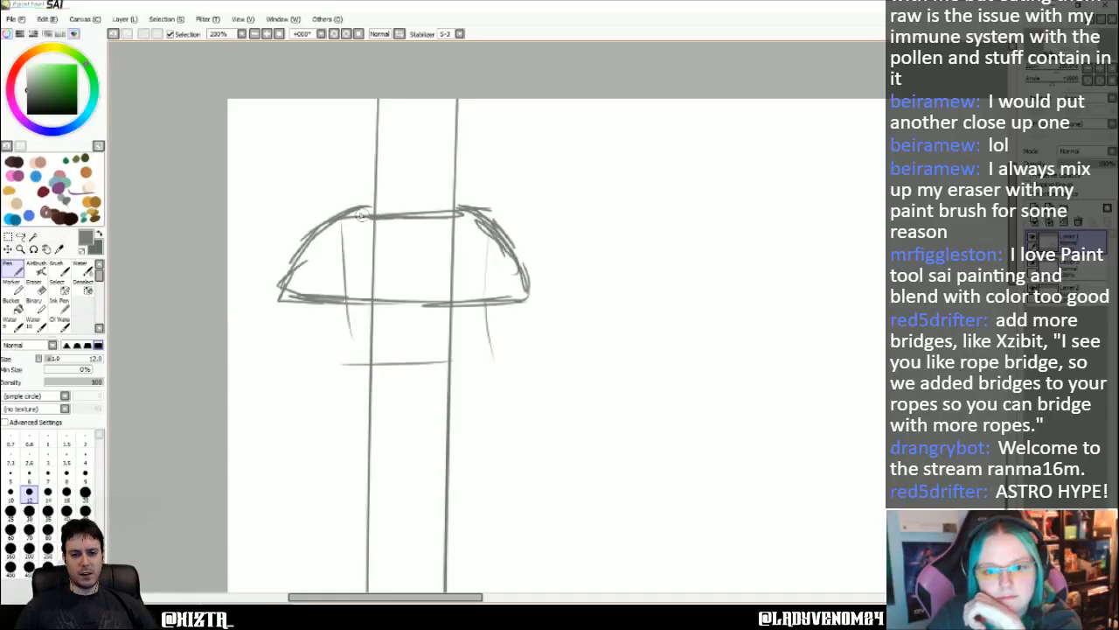
{"action": "left_click_drag", "start_coordinate": [362, 214], "coordinate": [429, 215]}
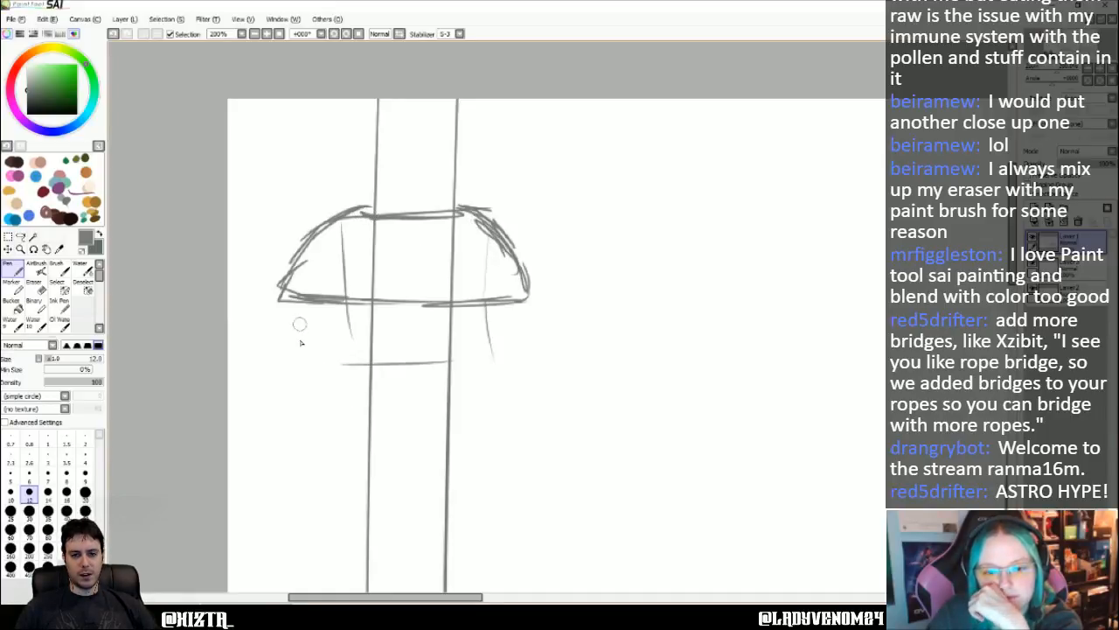
- Sketch a shallow hut body under the new roof with two side walls and a slightly curved base line
{"action": "mouse_move", "coordinate": [308, 302]}
{"action": "left_mouse_down"}
{"action": "mouse_move", "coordinate": [307, 386]}
{"action": "mouse_move", "coordinate": [393, 407]}
{"action": "left_mouse_up"}
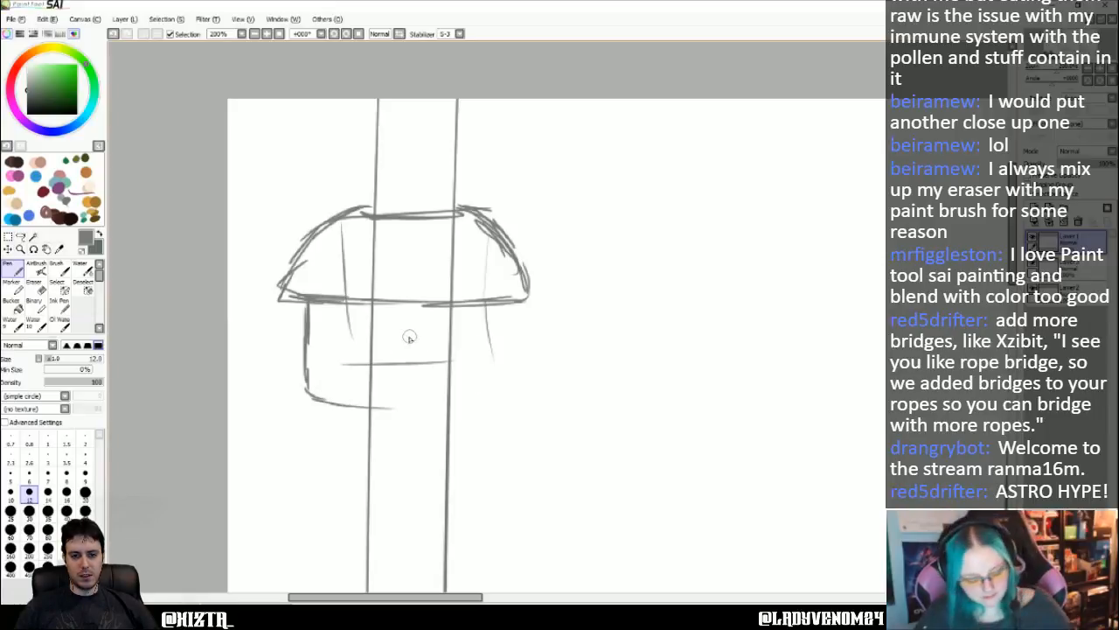
{"action": "key", "text": "ctrl+z"}
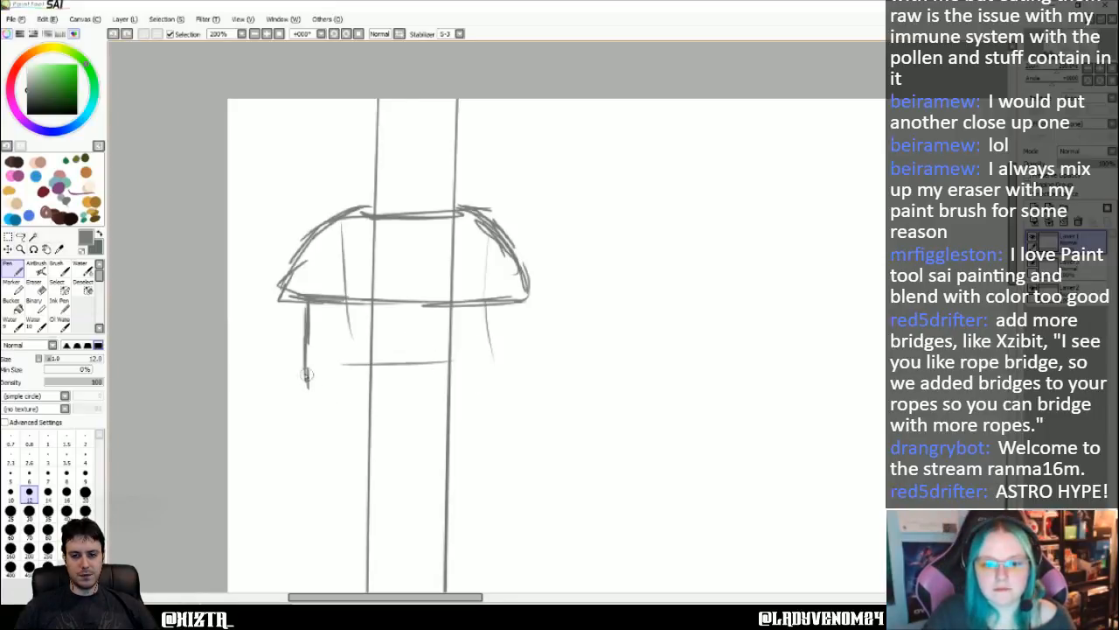
{"action": "left_click_drag", "start_coordinate": [307, 368], "coordinate": [467, 378]}
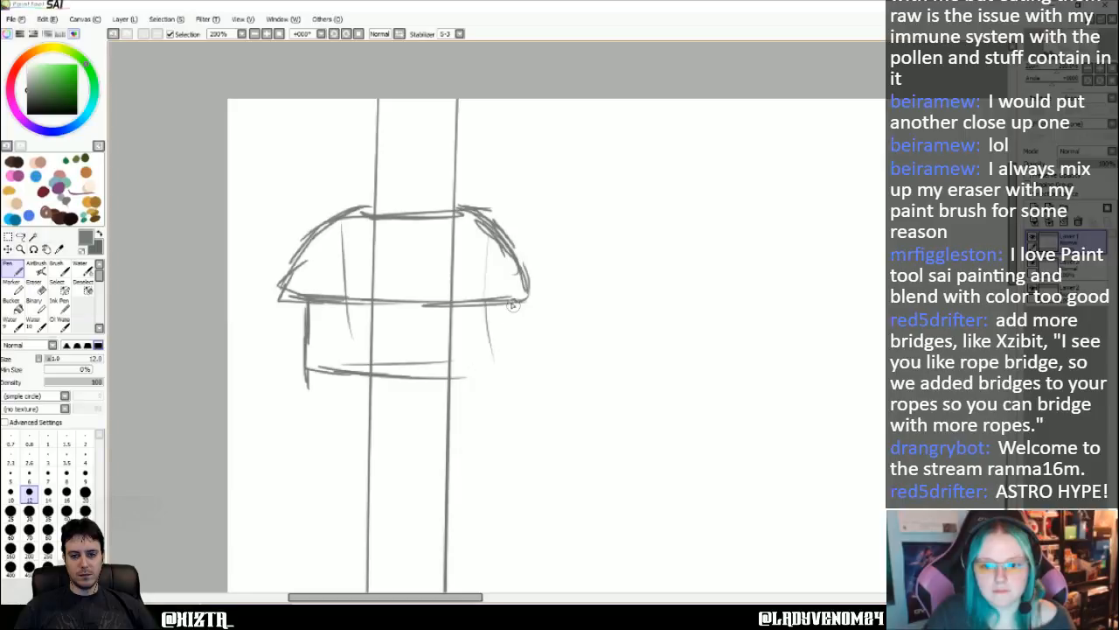
{"action": "mouse_move", "coordinate": [513, 304]}
{"action": "left_mouse_down"}
{"action": "mouse_move", "coordinate": [511, 370]}
{"action": "mouse_move", "coordinate": [347, 380]}
{"action": "left_mouse_up"}
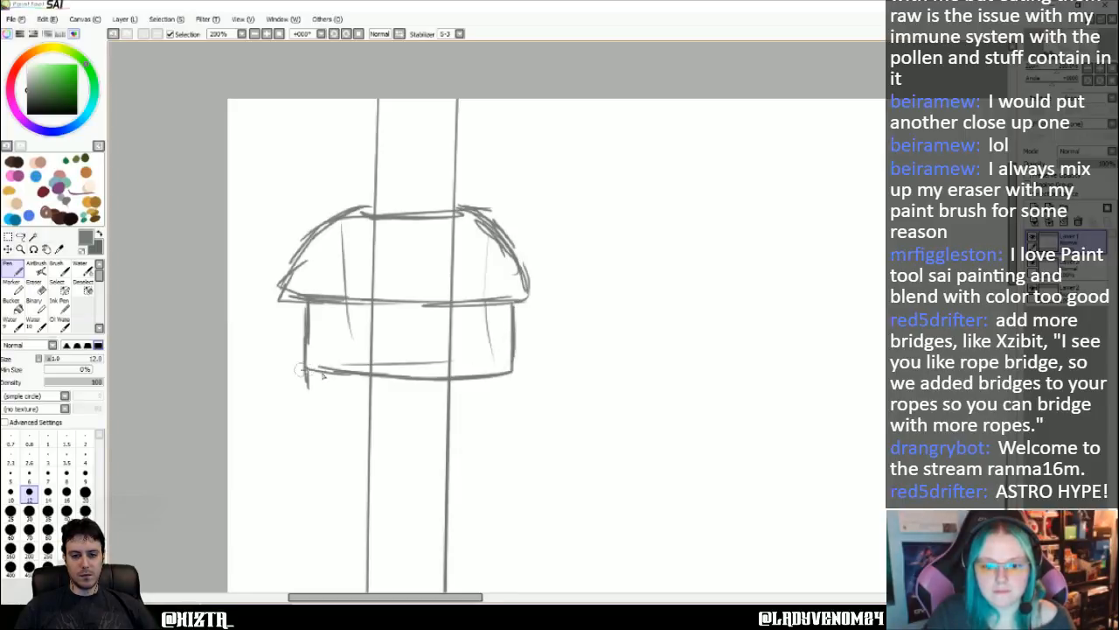
- Erase the trunk lines that run through the upper hut's roof and body with the Eraser at size 14
{"action": "left_click", "coordinate": [33, 285]}
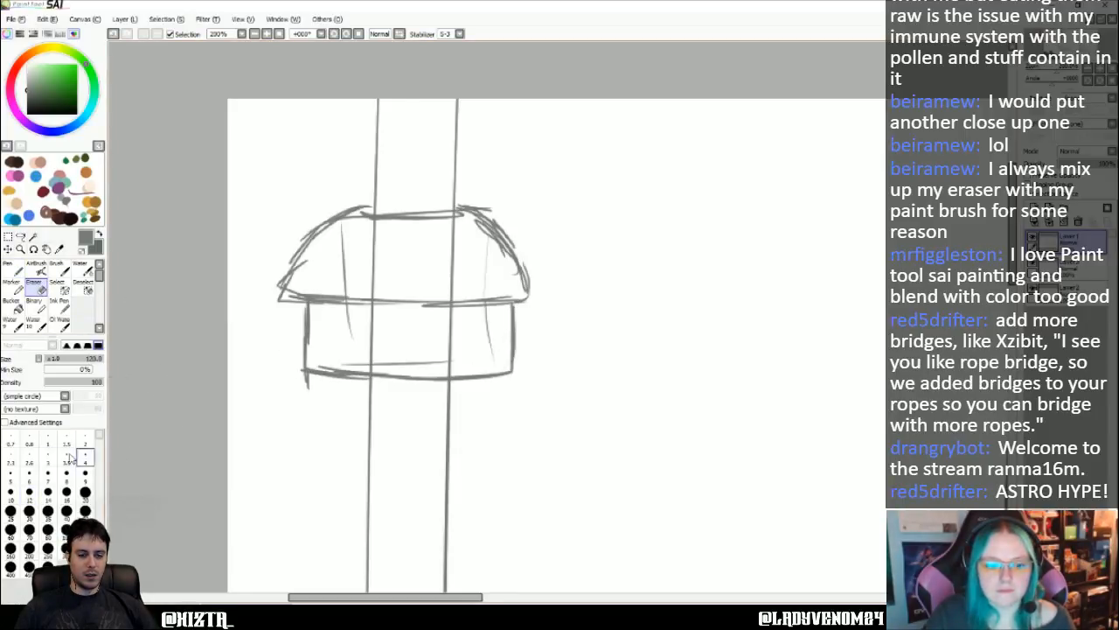
{"action": "left_click", "coordinate": [48, 492]}
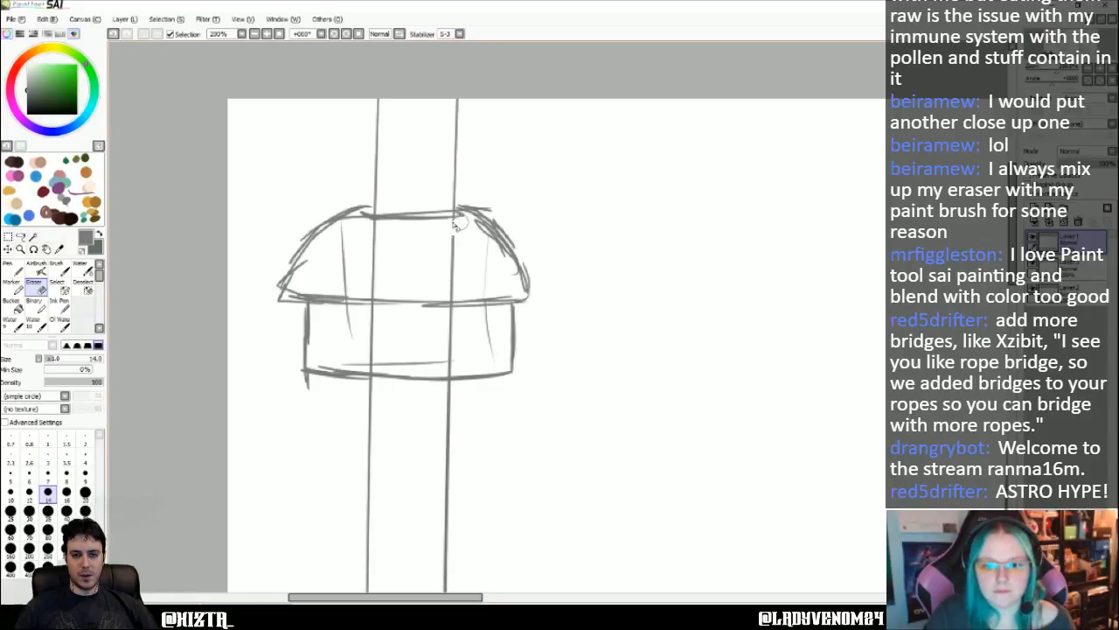
{"action": "mouse_move", "coordinate": [454, 225]}
{"action": "left_mouse_down"}
{"action": "mouse_move", "coordinate": [363, 229]}
{"action": "mouse_move", "coordinate": [430, 231]}
{"action": "mouse_move", "coordinate": [363, 241]}
{"action": "mouse_move", "coordinate": [376, 239]}
{"action": "mouse_move", "coordinate": [370, 297]}
{"action": "left_mouse_up"}
{"action": "left_click_drag", "start_coordinate": [455, 299], "coordinate": [452, 251]}
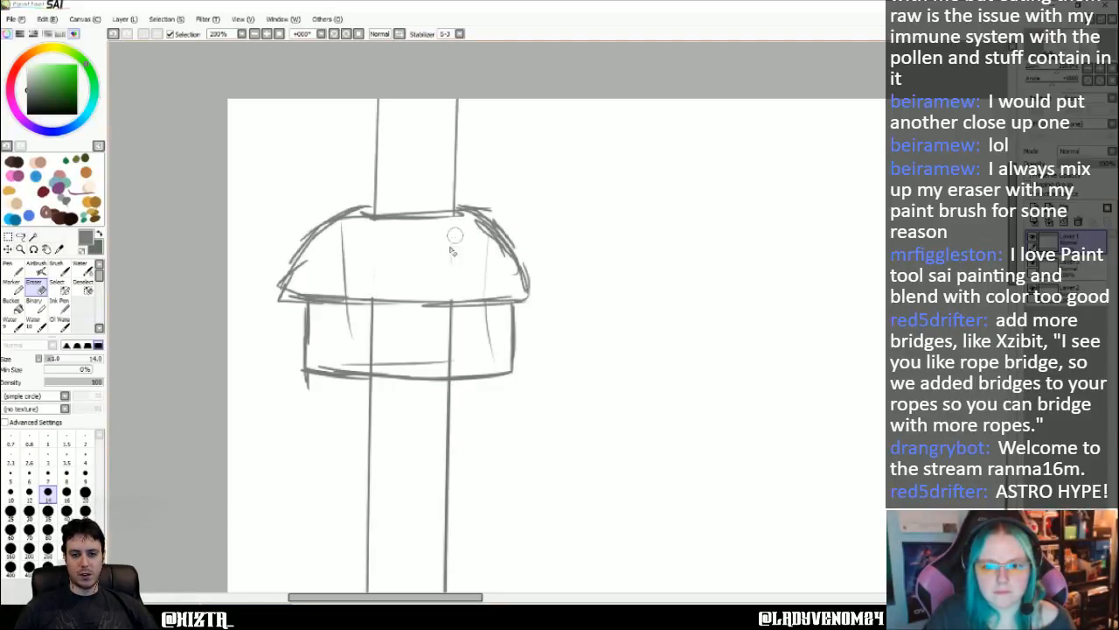
{"action": "mouse_move", "coordinate": [454, 326]}
{"action": "left_mouse_down"}
{"action": "mouse_move", "coordinate": [447, 318]}
{"action": "mouse_move", "coordinate": [459, 314]}
{"action": "left_mouse_up"}
{"action": "mouse_move", "coordinate": [379, 312]}
{"action": "left_mouse_down"}
{"action": "mouse_move", "coordinate": [442, 341]}
{"action": "mouse_move", "coordinate": [389, 367]}
{"action": "mouse_move", "coordinate": [456, 354]}
{"action": "mouse_move", "coordinate": [452, 333]}
{"action": "mouse_move", "coordinate": [368, 325]}
{"action": "left_mouse_up"}
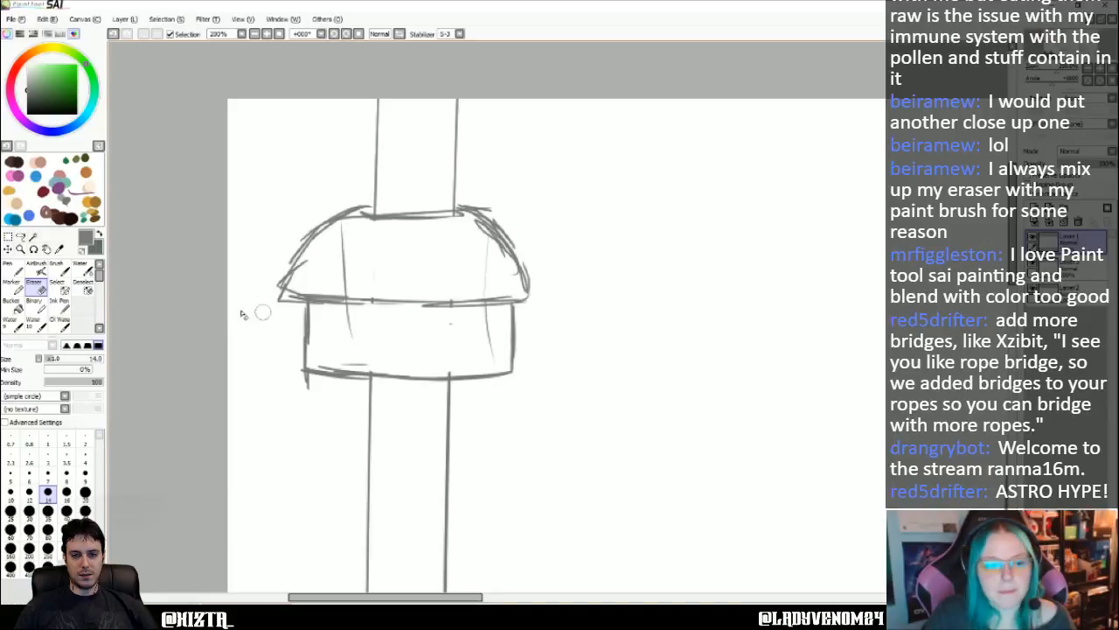
- Sketch the upper edge and sloping sides of a second roof over the thin trunk's lower box with the Pen at size 12
{"action": "left_click", "coordinate": [11, 267]}
{"action": "scroll", "coordinate": [387, 320], "scroll_direction": "down", "scroll_amount": 1}
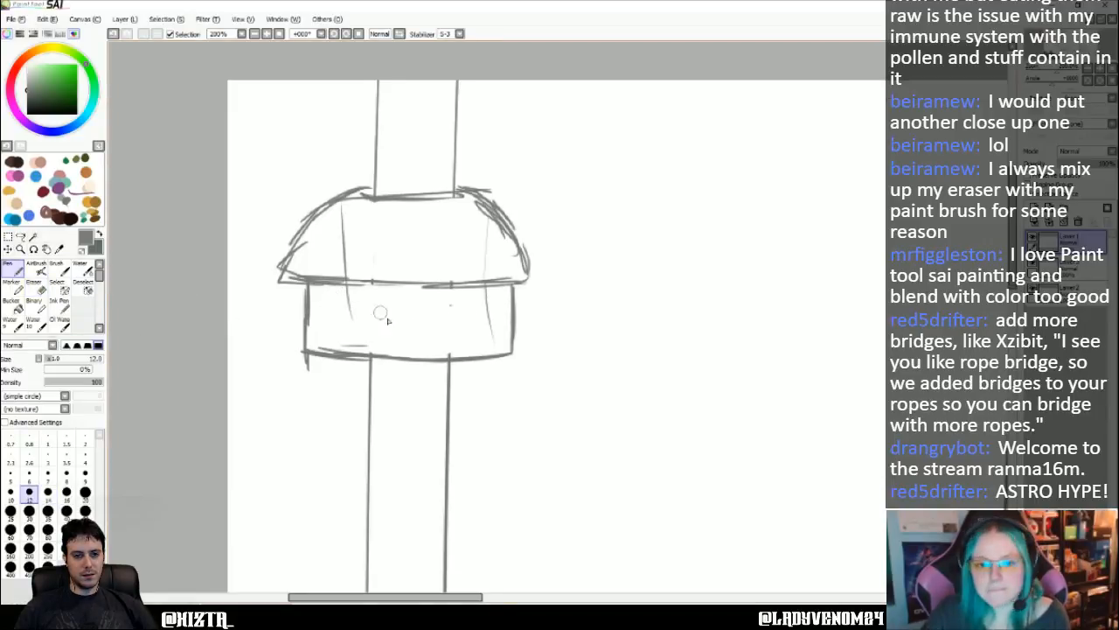
{"action": "scroll", "coordinate": [387, 320], "scroll_direction": "down", "scroll_amount": 10}
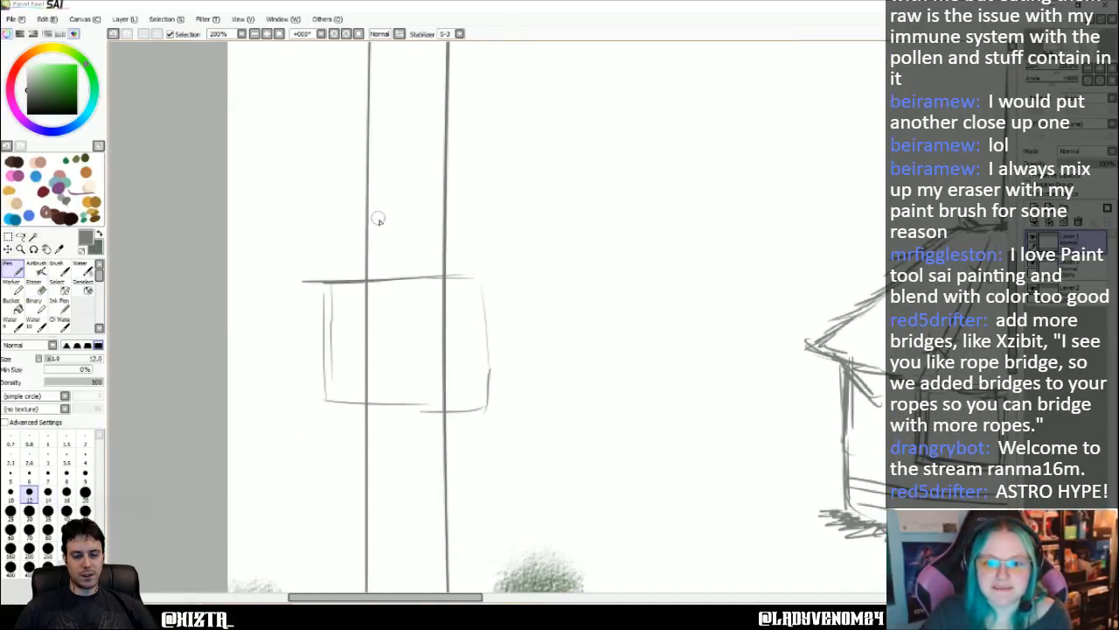
{"action": "mouse_move", "coordinate": [349, 217]}
{"action": "left_mouse_down"}
{"action": "mouse_move", "coordinate": [468, 221]}
{"action": "mouse_move", "coordinate": [458, 218]}
{"action": "left_mouse_up"}
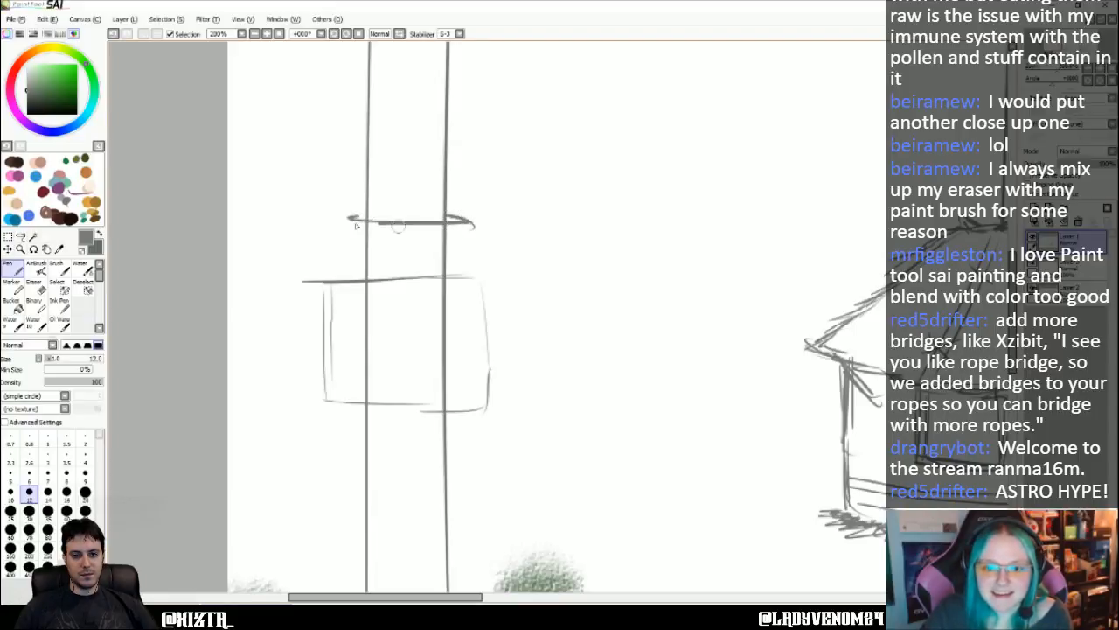
{"action": "mouse_move", "coordinate": [355, 225]}
{"action": "left_mouse_down"}
{"action": "mouse_move", "coordinate": [319, 229]}
{"action": "mouse_move", "coordinate": [285, 254]}
{"action": "mouse_move", "coordinate": [267, 297]}
{"action": "mouse_move", "coordinate": [346, 309]}
{"action": "left_mouse_up"}
{"action": "mouse_move", "coordinate": [474, 229]}
{"action": "left_mouse_down"}
{"action": "mouse_move", "coordinate": [507, 229]}
{"action": "mouse_move", "coordinate": [524, 249]}
{"action": "mouse_move", "coordinate": [521, 264]}
{"action": "left_mouse_up"}
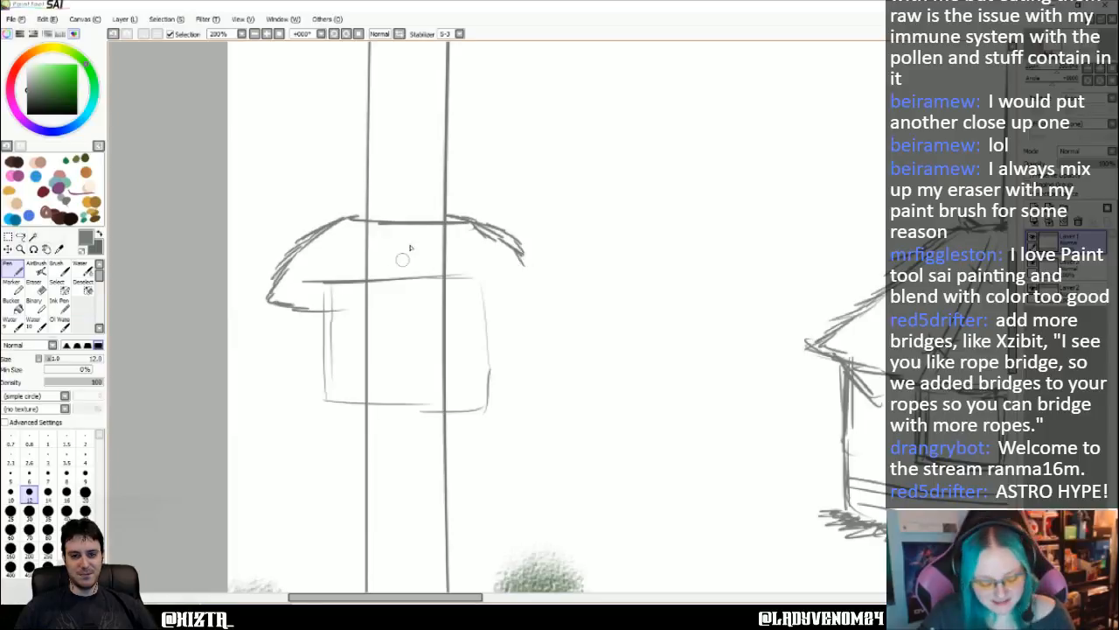
- Undo the lower roof's right slope strokes, redraw it as a smoother curve and close the roof with a curved eave line
{"action": "key", "text": "ctrl+z"}
{"action": "key", "text": "ctrl+z"}
{"action": "key", "text": "ctrl+z"}
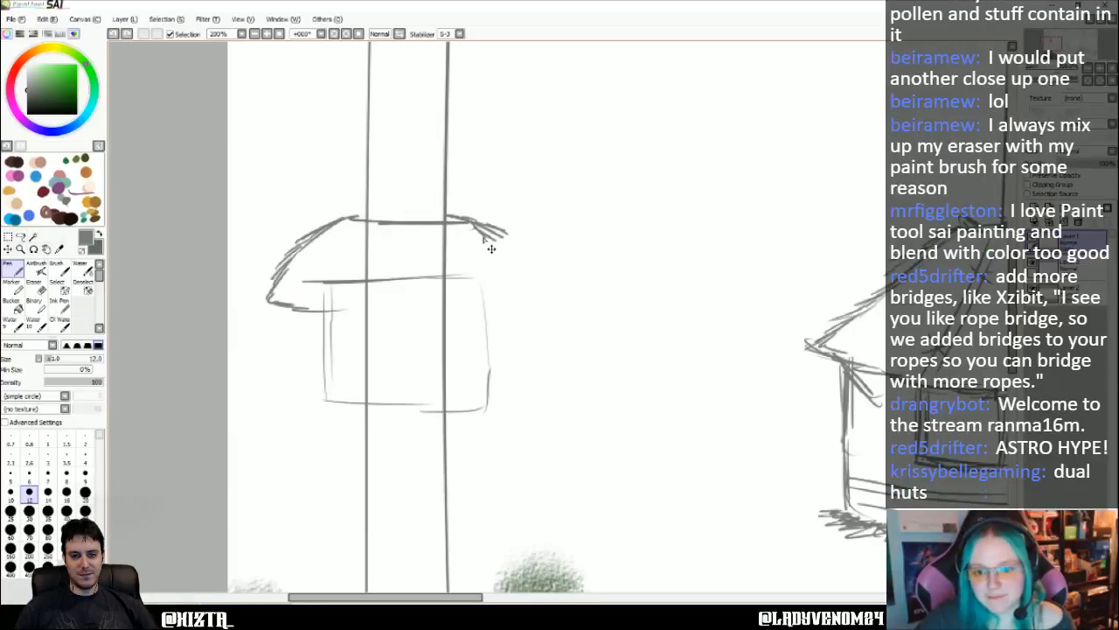
{"action": "key", "text": "ctrl+z"}
{"action": "left_click_drag", "start_coordinate": [468, 222], "coordinate": [525, 262]}
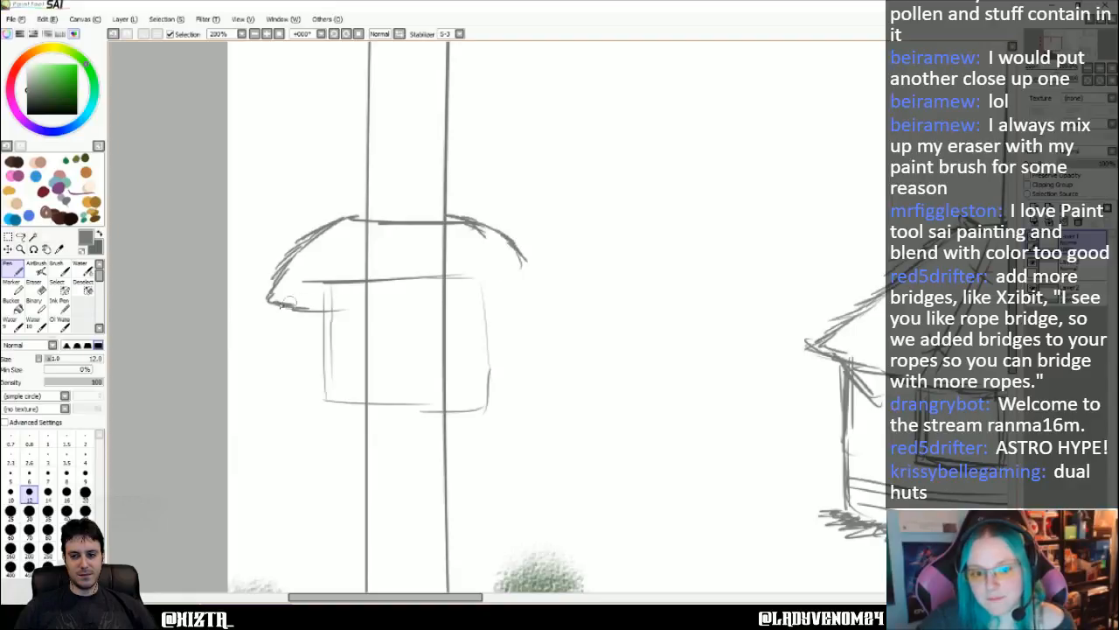
{"action": "left_click_drag", "start_coordinate": [269, 303], "coordinate": [494, 308]}
{"action": "mouse_move", "coordinate": [516, 251]}
{"action": "left_mouse_down"}
{"action": "mouse_move", "coordinate": [541, 304]}
{"action": "mouse_move", "coordinate": [495, 311]}
{"action": "mouse_move", "coordinate": [542, 302]}
{"action": "mouse_move", "coordinate": [522, 311]}
{"action": "left_mouse_up"}
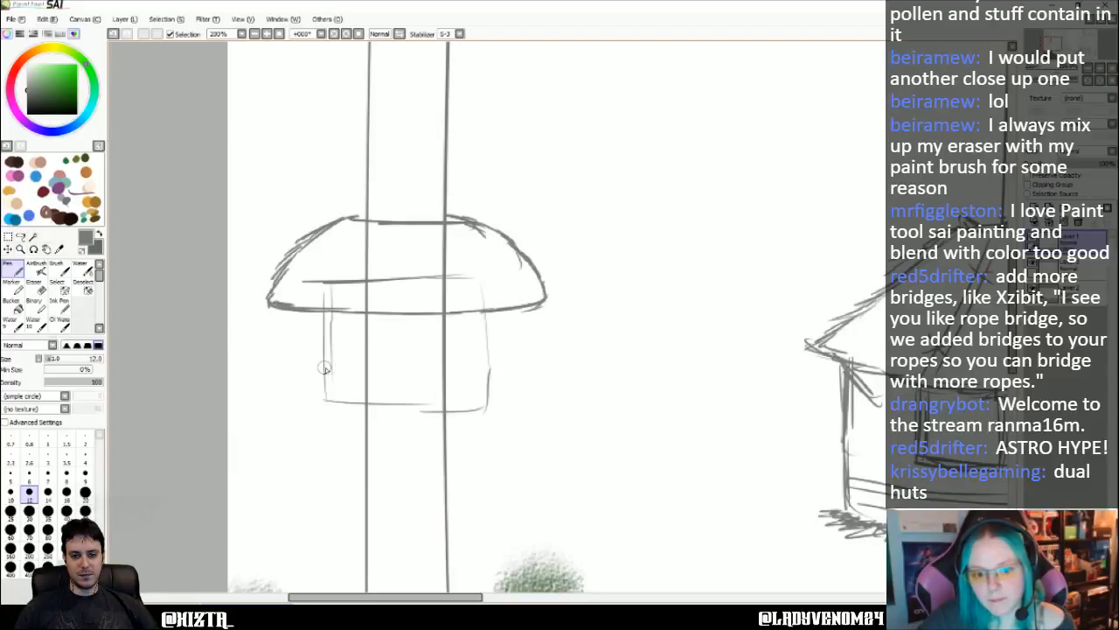
- Sketch a shallow hut body under the lower roof with a base line and two side walls
{"action": "left_click_drag", "start_coordinate": [315, 368], "coordinate": [485, 374]}
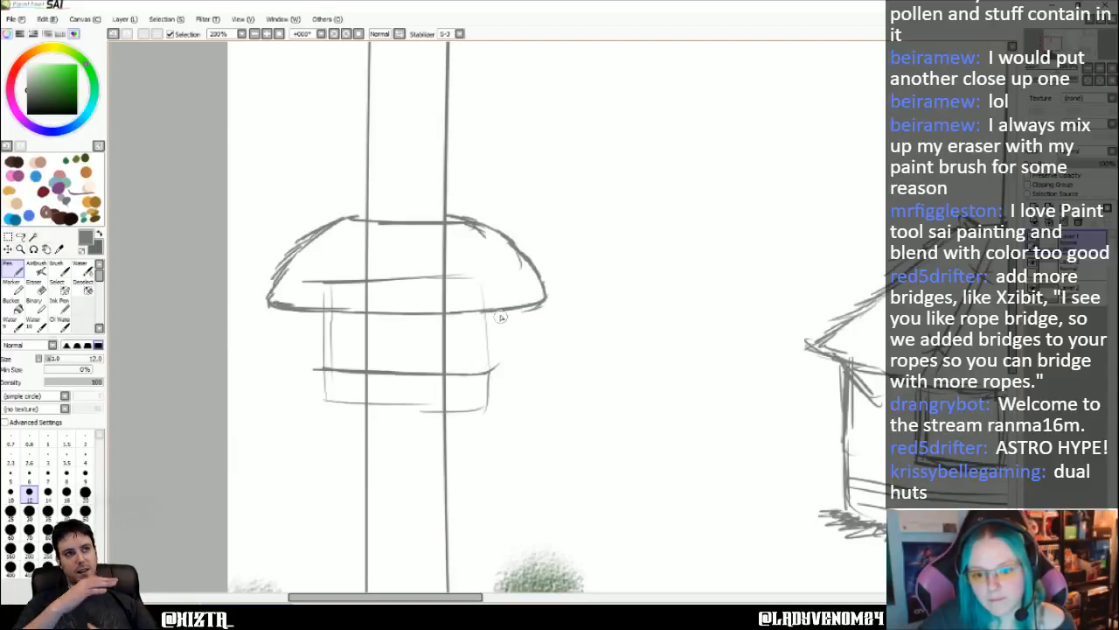
{"action": "left_click_drag", "start_coordinate": [500, 315], "coordinate": [507, 358]}
{"action": "mouse_move", "coordinate": [298, 319]}
{"action": "left_mouse_down"}
{"action": "mouse_move", "coordinate": [299, 362]}
{"action": "mouse_move", "coordinate": [360, 374]}
{"action": "left_mouse_up"}
- Erase the trunk and box guide lines inside the lower hut with the Eraser at size 14, and redraw its eave line with the Pen
{"action": "left_click", "coordinate": [33, 283]}
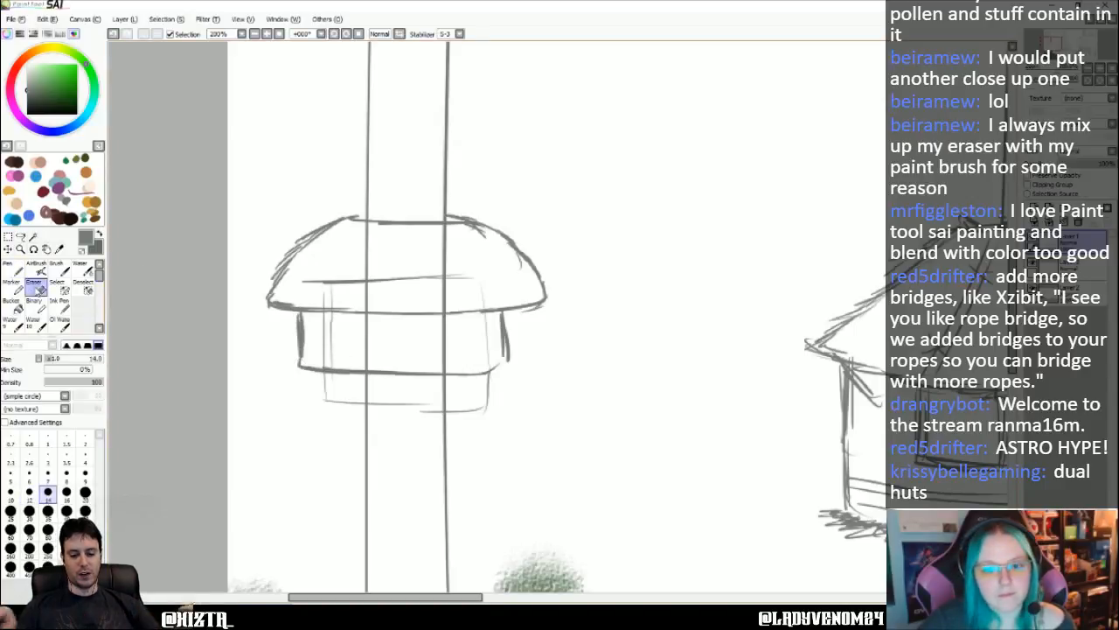
{"action": "mouse_move", "coordinate": [427, 234]}
{"action": "left_mouse_down"}
{"action": "mouse_move", "coordinate": [355, 233]}
{"action": "mouse_move", "coordinate": [393, 246]}
{"action": "mouse_move", "coordinate": [352, 276]}
{"action": "mouse_move", "coordinate": [313, 280]}
{"action": "mouse_move", "coordinate": [488, 276]}
{"action": "mouse_move", "coordinate": [427, 266]}
{"action": "mouse_move", "coordinate": [444, 240]}
{"action": "left_mouse_up"}
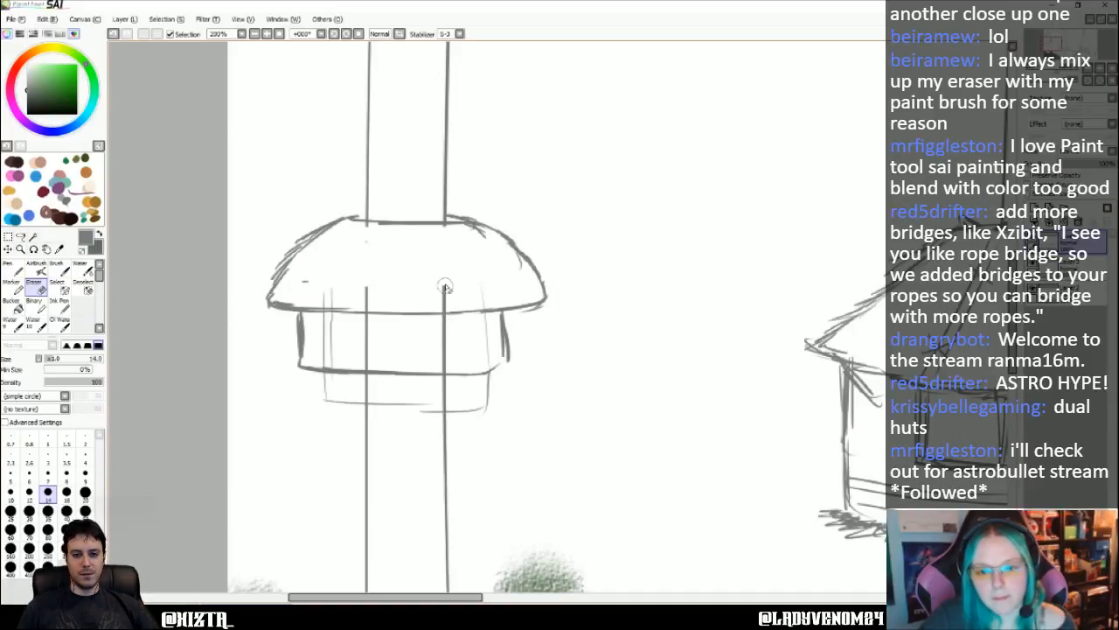
{"action": "left_click_drag", "start_coordinate": [445, 285], "coordinate": [444, 304]}
{"action": "left_click_drag", "start_coordinate": [372, 302], "coordinate": [358, 288]}
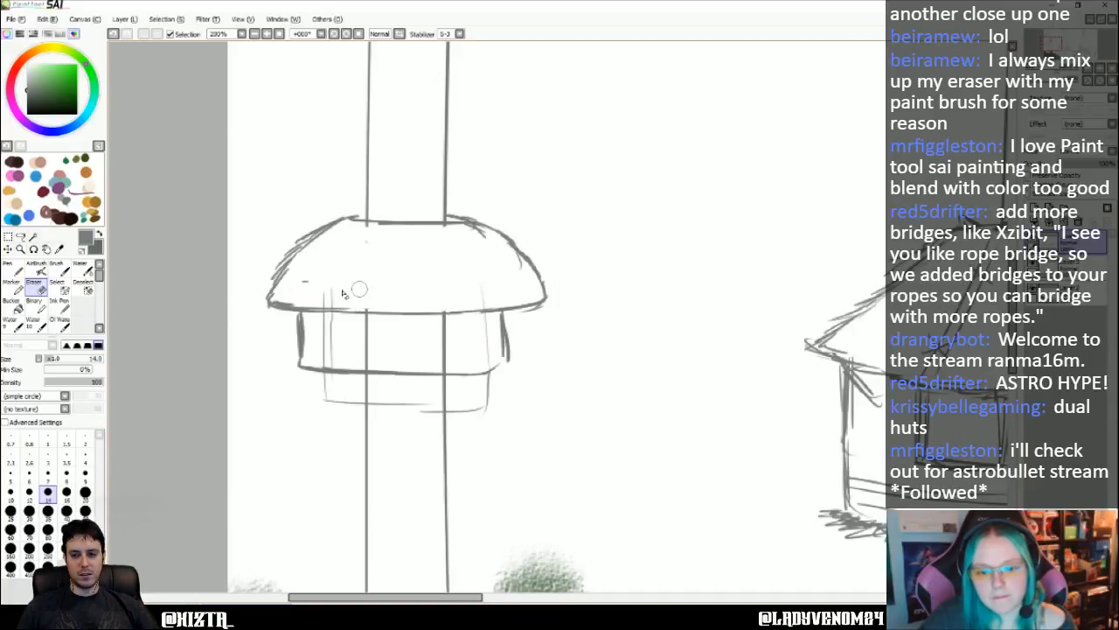
{"action": "mouse_move", "coordinate": [472, 320]}
{"action": "left_mouse_down"}
{"action": "mouse_move", "coordinate": [335, 319]}
{"action": "mouse_move", "coordinate": [464, 321]}
{"action": "mouse_move", "coordinate": [351, 332]}
{"action": "mouse_move", "coordinate": [464, 330]}
{"action": "mouse_move", "coordinate": [345, 349]}
{"action": "mouse_move", "coordinate": [350, 361]}
{"action": "mouse_move", "coordinate": [433, 362]}
{"action": "mouse_move", "coordinate": [446, 354]}
{"action": "mouse_move", "coordinate": [439, 346]}
{"action": "mouse_move", "coordinate": [495, 380]}
{"action": "mouse_move", "coordinate": [466, 413]}
{"action": "mouse_move", "coordinate": [365, 409]}
{"action": "mouse_move", "coordinate": [323, 390]}
{"action": "mouse_move", "coordinate": [350, 403]}
{"action": "left_mouse_up"}
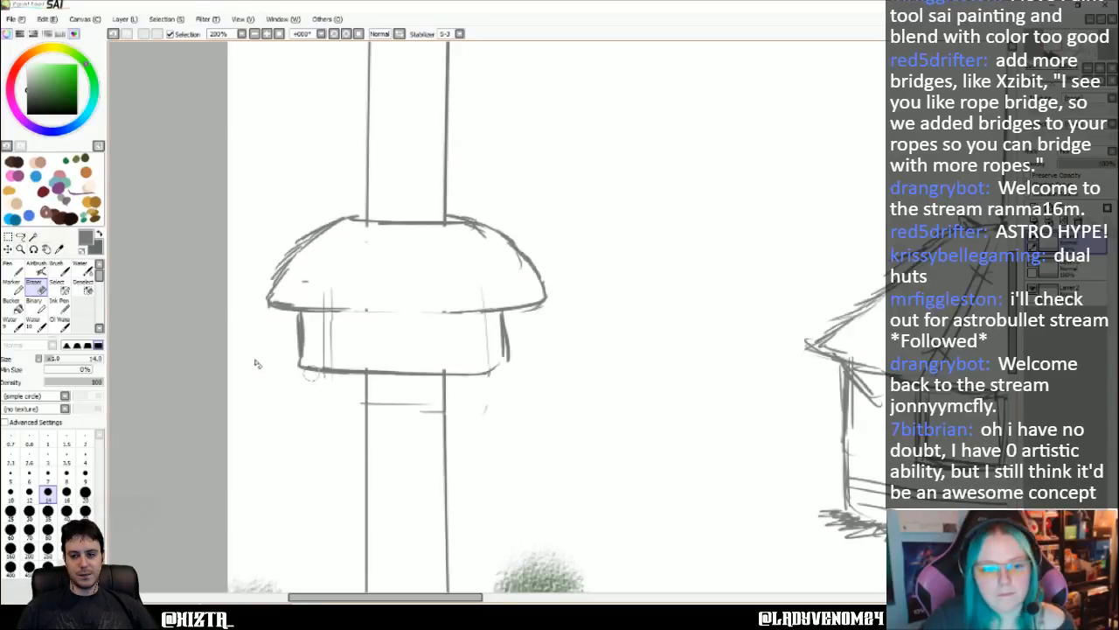
{"action": "left_click", "coordinate": [11, 268]}
{"action": "left_click_drag", "start_coordinate": [331, 312], "coordinate": [452, 311]}
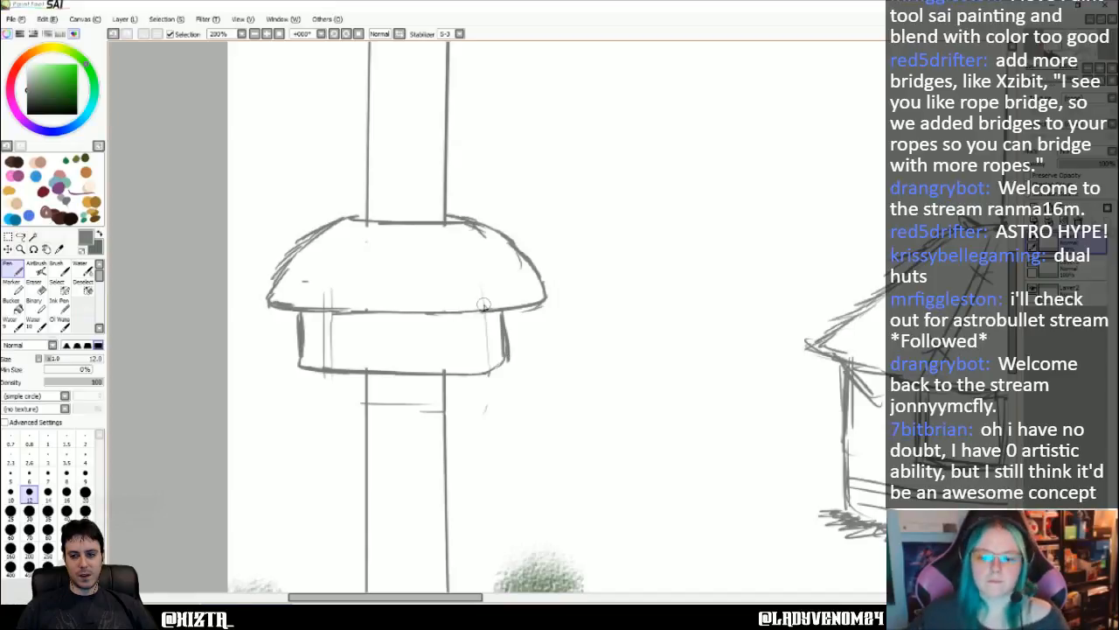
- Sketch a railed platform with a walkway to the canvas edge at the lower hut, and a diagonal line from the upper hut's base to that edge
{"action": "scroll", "coordinate": [484, 304], "scroll_direction": "down", "scroll_amount": 5}
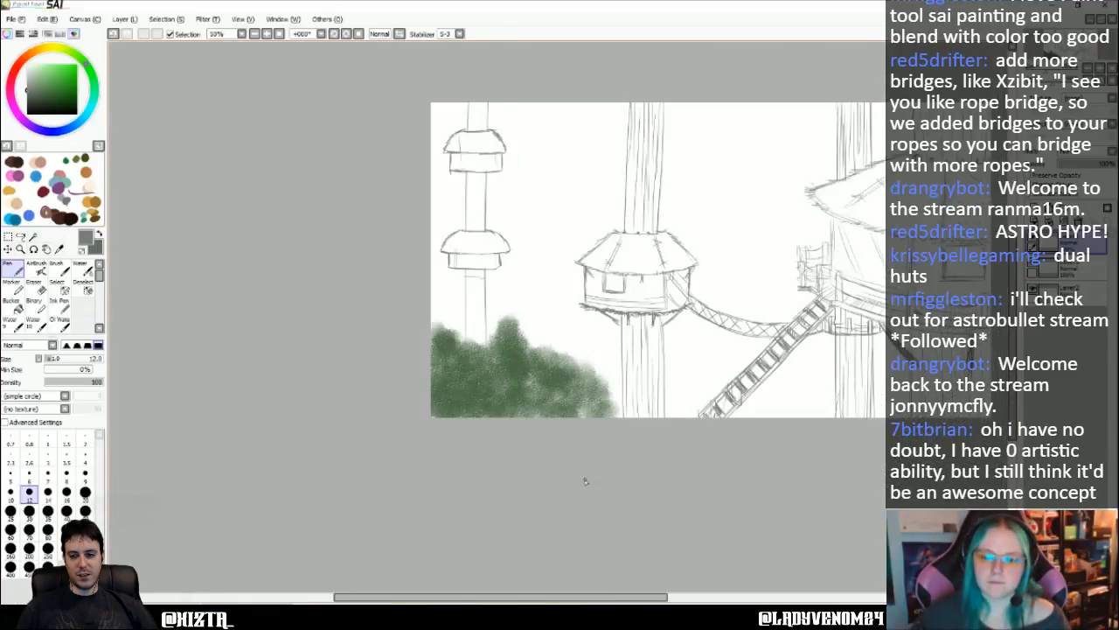
{"action": "scroll", "coordinate": [514, 176], "scroll_direction": "up", "scroll_amount": 2}
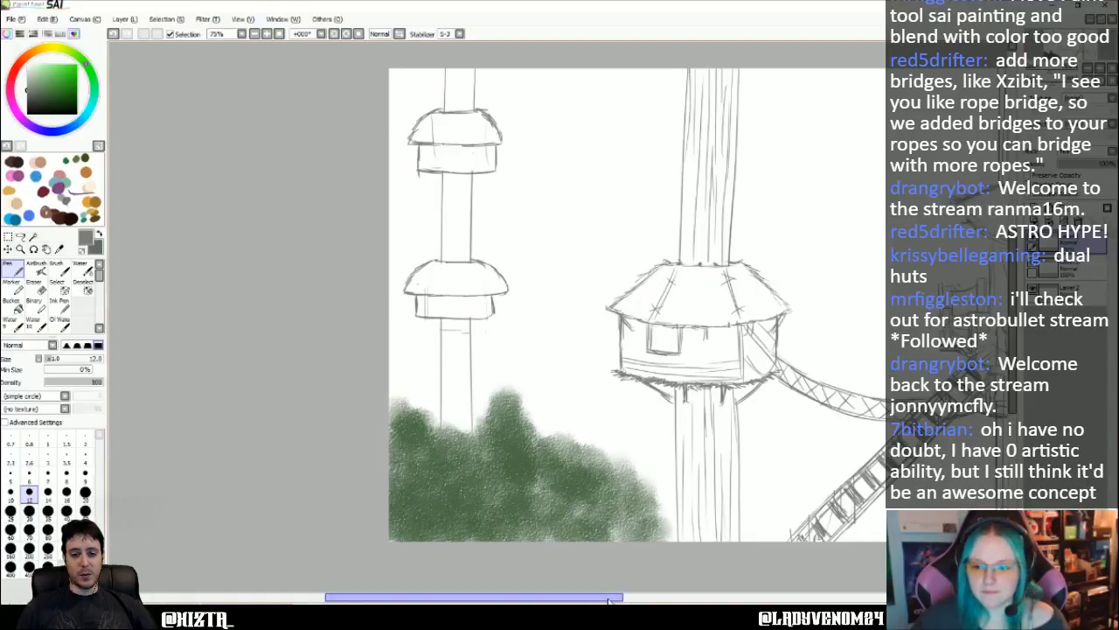
{"action": "left_click_drag", "start_coordinate": [604, 597], "coordinate": [609, 597]}
{"action": "left_click_drag", "start_coordinate": [1014, 330], "coordinate": [1015, 319]}
{"action": "scroll", "coordinate": [470, 225], "scroll_direction": "up", "scroll_amount": 1}
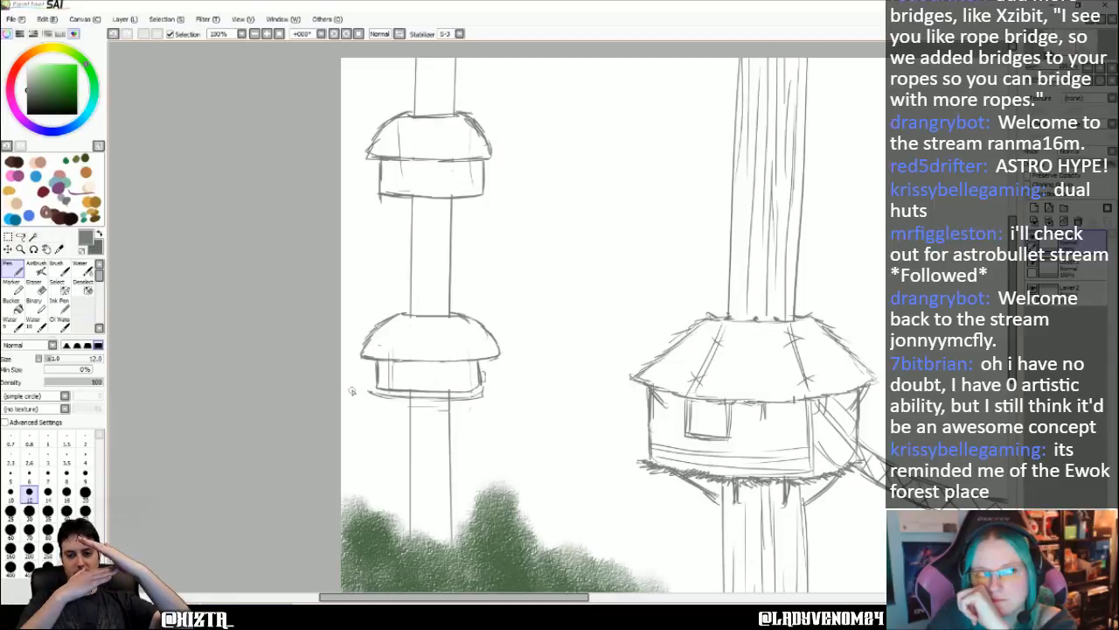
{"action": "left_click_drag", "start_coordinate": [382, 192], "coordinate": [341, 229]}
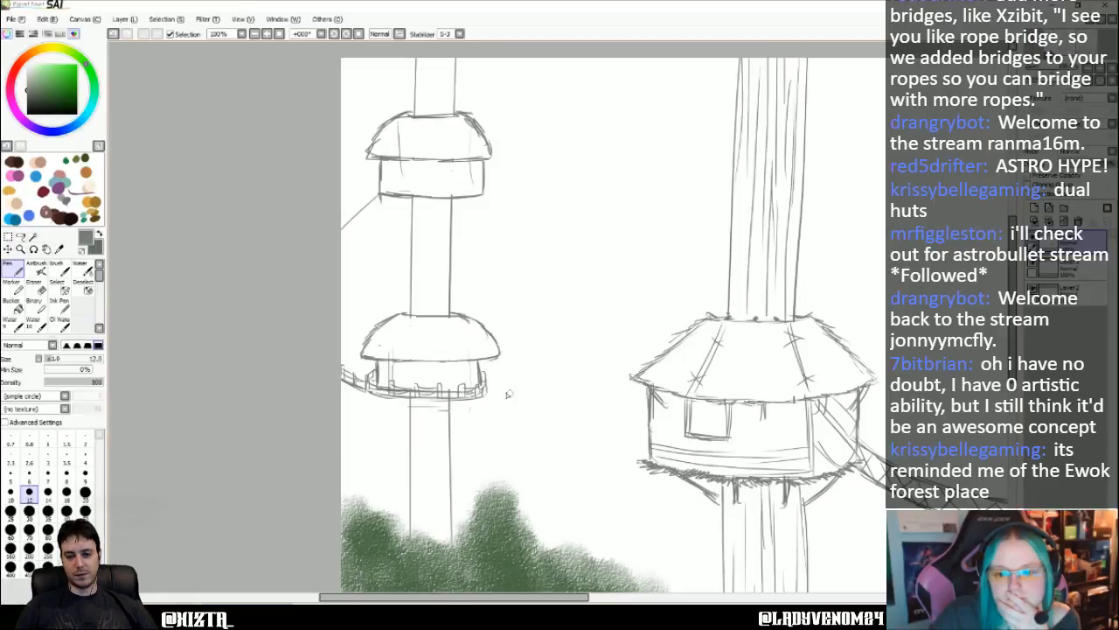
{"action": "mouse_move", "coordinate": [516, 416]}
{"action": "left_mouse_down"}
{"action": "mouse_move", "coordinate": [579, 433]}
{"action": "mouse_move", "coordinate": [630, 437]}
{"action": "left_mouse_up"}
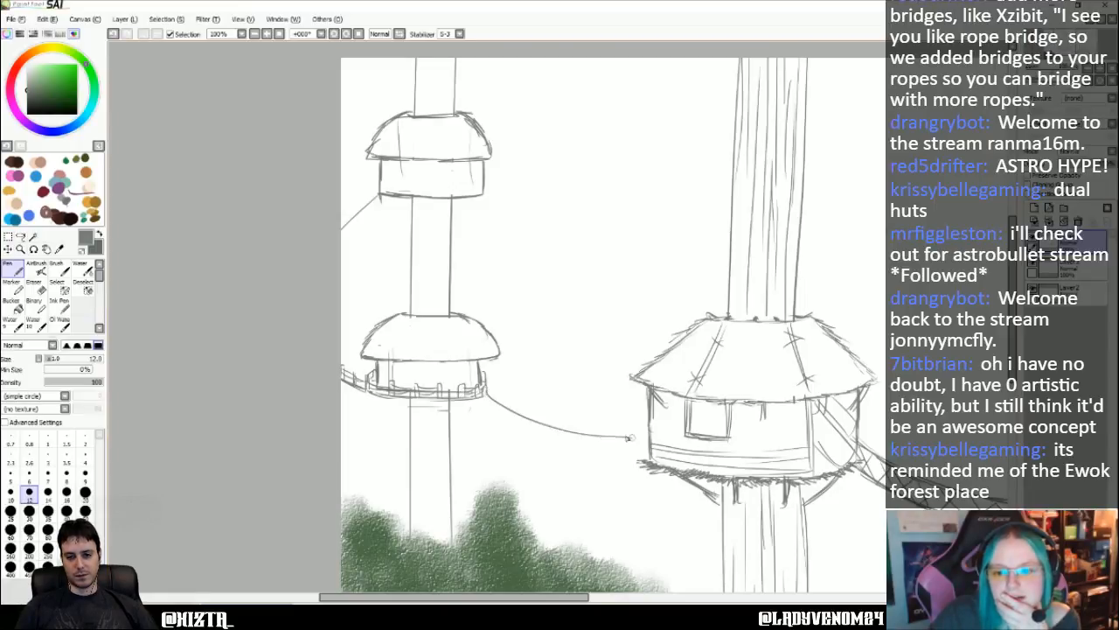
{"action": "mouse_move", "coordinate": [483, 399]}
{"action": "left_mouse_down"}
{"action": "mouse_move", "coordinate": [567, 442]}
{"action": "mouse_move", "coordinate": [648, 461]}
{"action": "mouse_move", "coordinate": [552, 434]}
{"action": "left_mouse_up"}
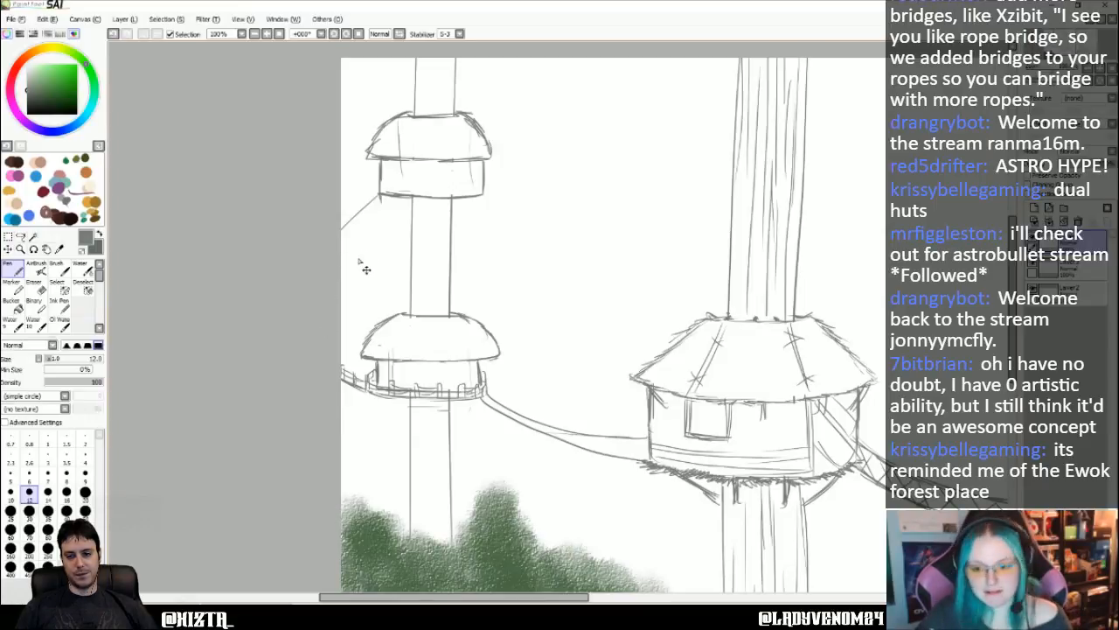
{"action": "key", "text": "ctrl+z"}
{"action": "key", "text": "ctrl+z"}
{"action": "key", "text": "ctrl+z"}
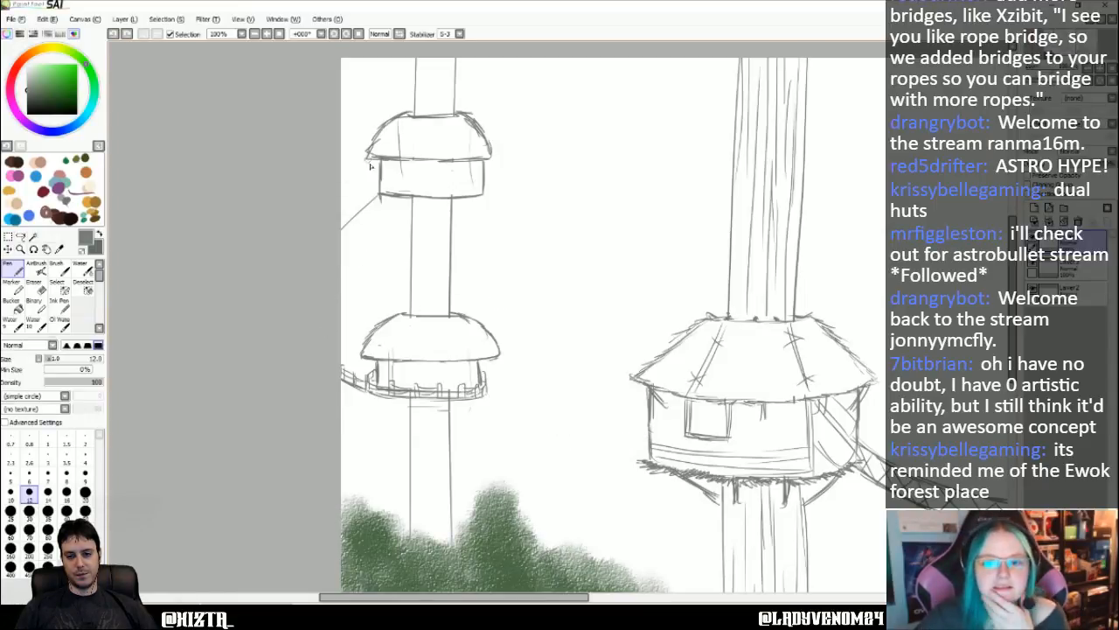
- Erase the diagonal line beside the upper hut and sketch a curved platform with railing posts and a rail around its base
{"action": "left_click", "coordinate": [378, 199]}
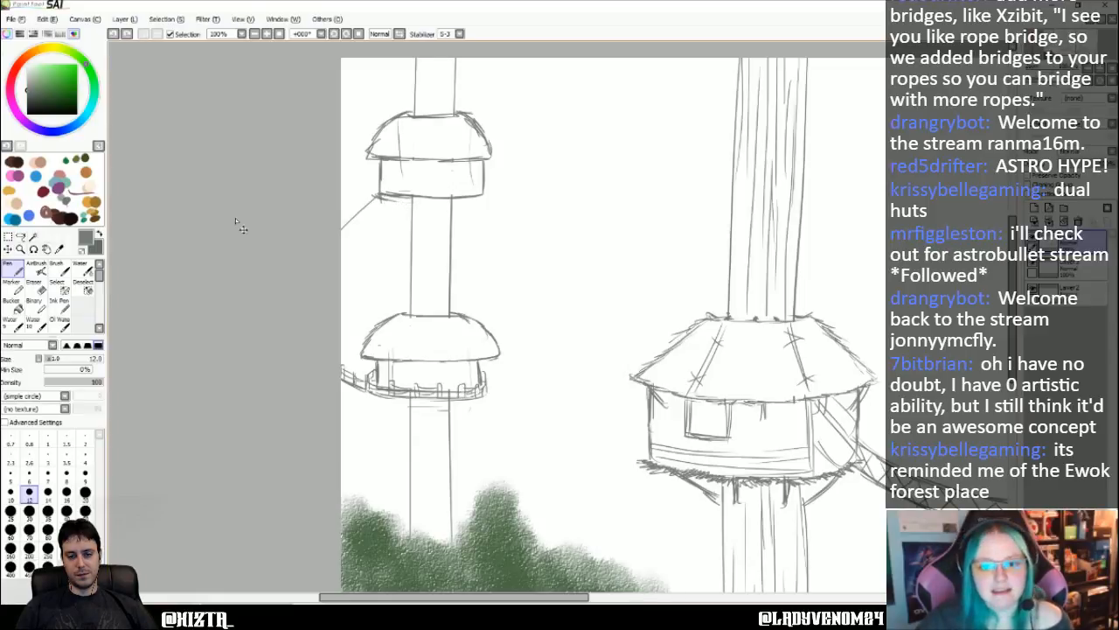
{"action": "left_click", "coordinate": [33, 283]}
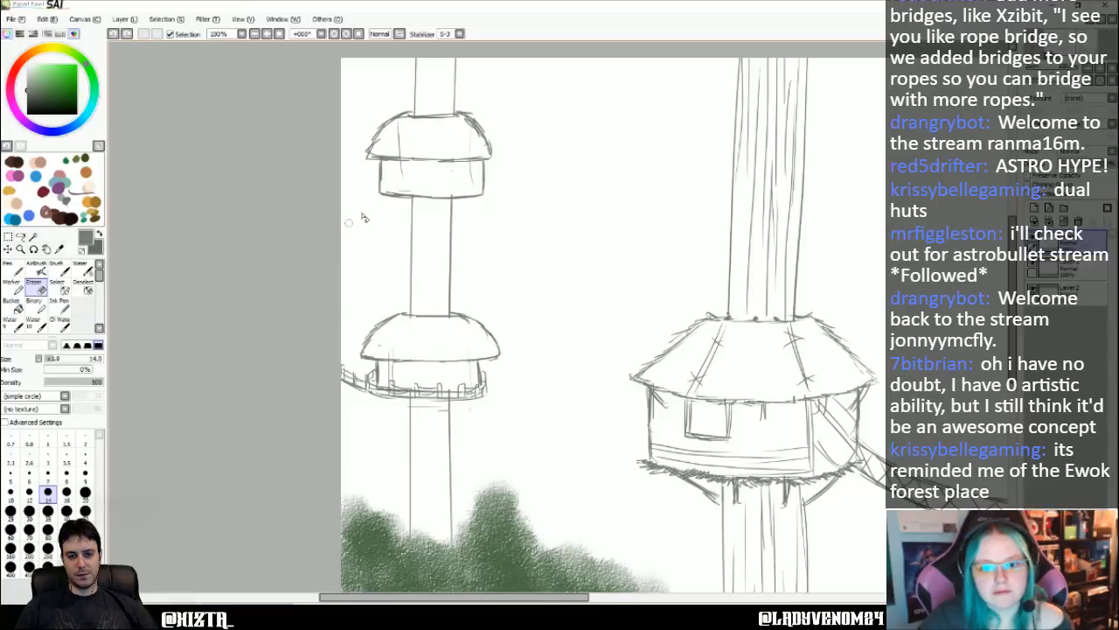
{"action": "left_click", "coordinate": [13, 270]}
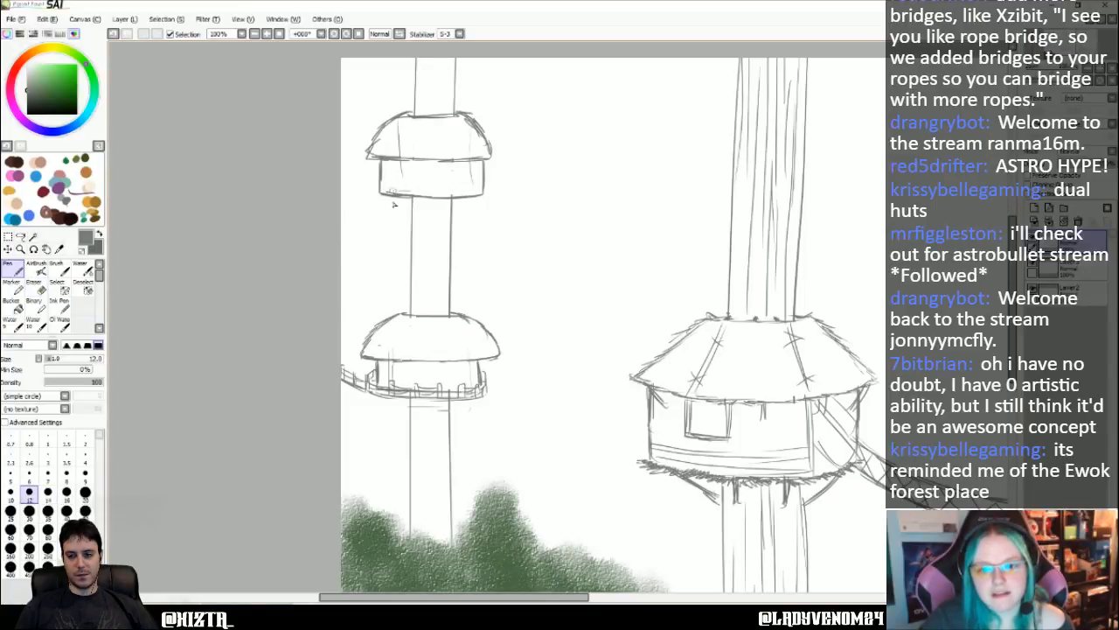
{"action": "mouse_move", "coordinate": [394, 191]}
{"action": "left_mouse_down"}
{"action": "mouse_move", "coordinate": [400, 203]}
{"action": "mouse_move", "coordinate": [382, 204]}
{"action": "mouse_move", "coordinate": [474, 208]}
{"action": "left_mouse_up"}
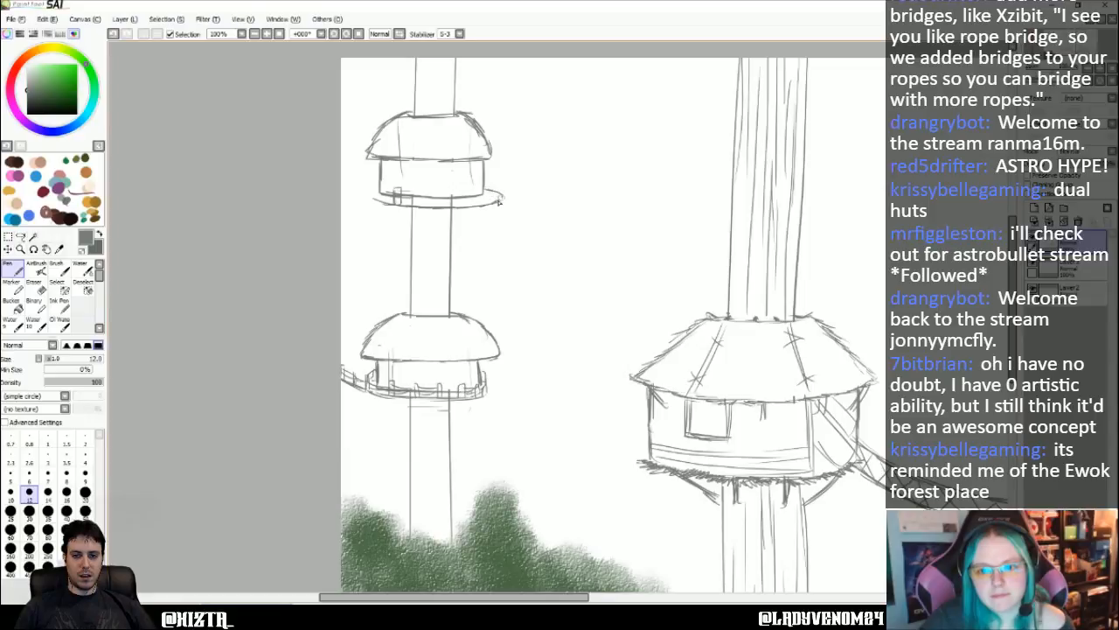
{"action": "mouse_move", "coordinate": [499, 200]}
{"action": "left_mouse_down"}
{"action": "mouse_move", "coordinate": [501, 181]}
{"action": "mouse_move", "coordinate": [501, 199]}
{"action": "mouse_move", "coordinate": [486, 191]}
{"action": "left_mouse_up"}
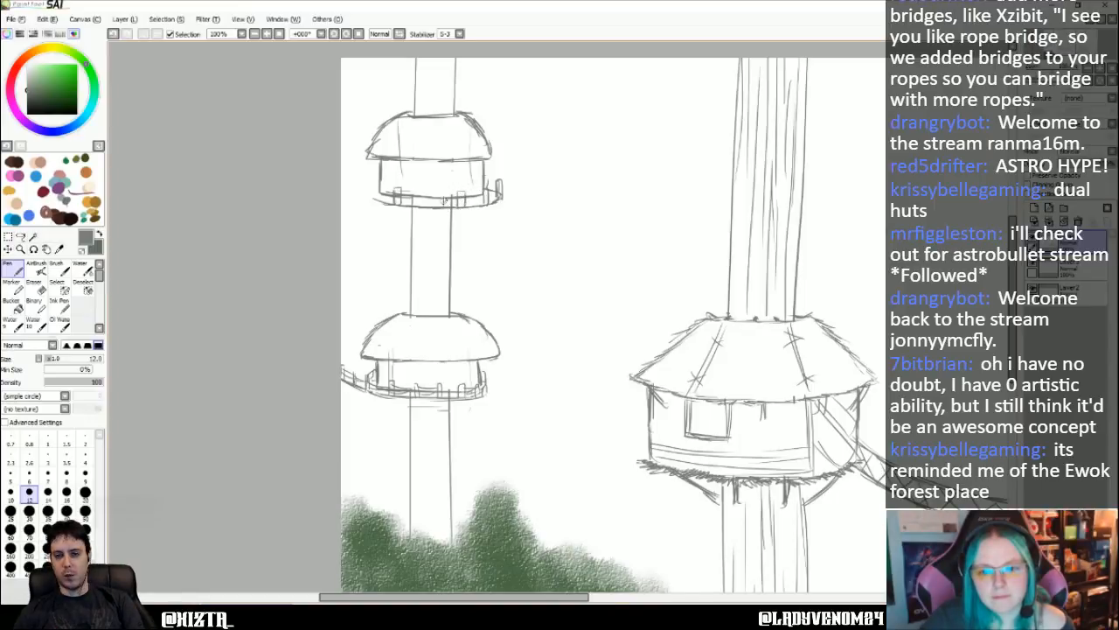
{"action": "mouse_move", "coordinate": [444, 203]}
{"action": "left_mouse_down"}
{"action": "mouse_move", "coordinate": [419, 194]}
{"action": "mouse_move", "coordinate": [418, 203]}
{"action": "mouse_move", "coordinate": [379, 202]}
{"action": "mouse_move", "coordinate": [500, 189]}
{"action": "left_mouse_up"}
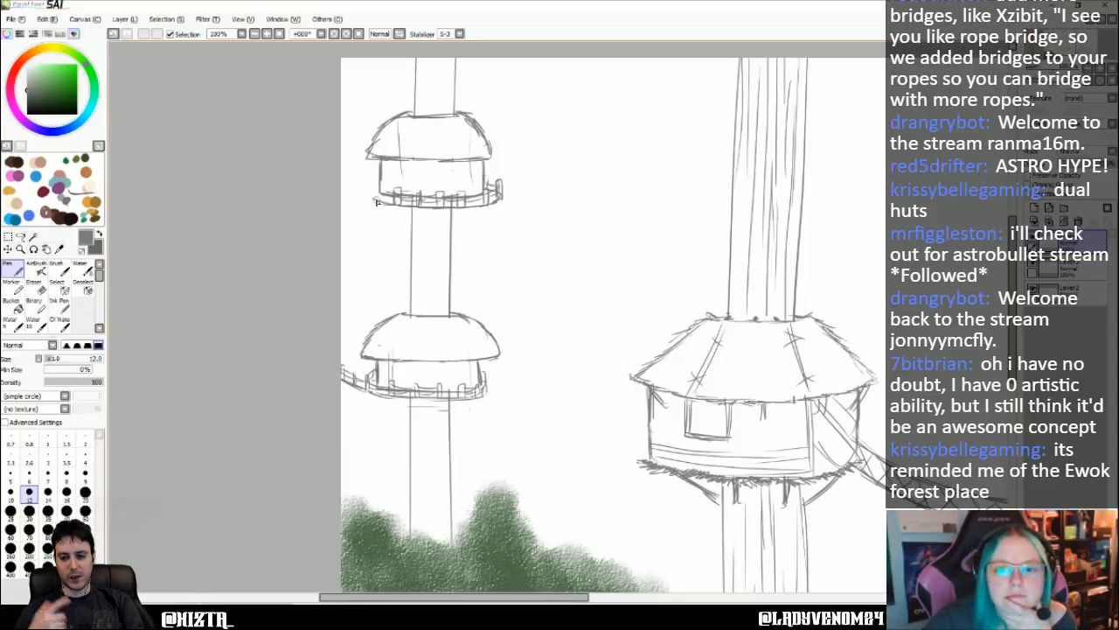
- Sketch a railed walkway sloping down from the upper hut's platform to the canvas edge
{"action": "mouse_move", "coordinate": [375, 204]}
{"action": "left_mouse_down"}
{"action": "mouse_move", "coordinate": [382, 180]}
{"action": "mouse_move", "coordinate": [376, 193]}
{"action": "mouse_move", "coordinate": [394, 191]}
{"action": "mouse_move", "coordinate": [340, 235]}
{"action": "mouse_move", "coordinate": [367, 191]}
{"action": "mouse_move", "coordinate": [363, 214]}
{"action": "mouse_move", "coordinate": [342, 222]}
{"action": "mouse_move", "coordinate": [355, 213]}
{"action": "left_mouse_up"}
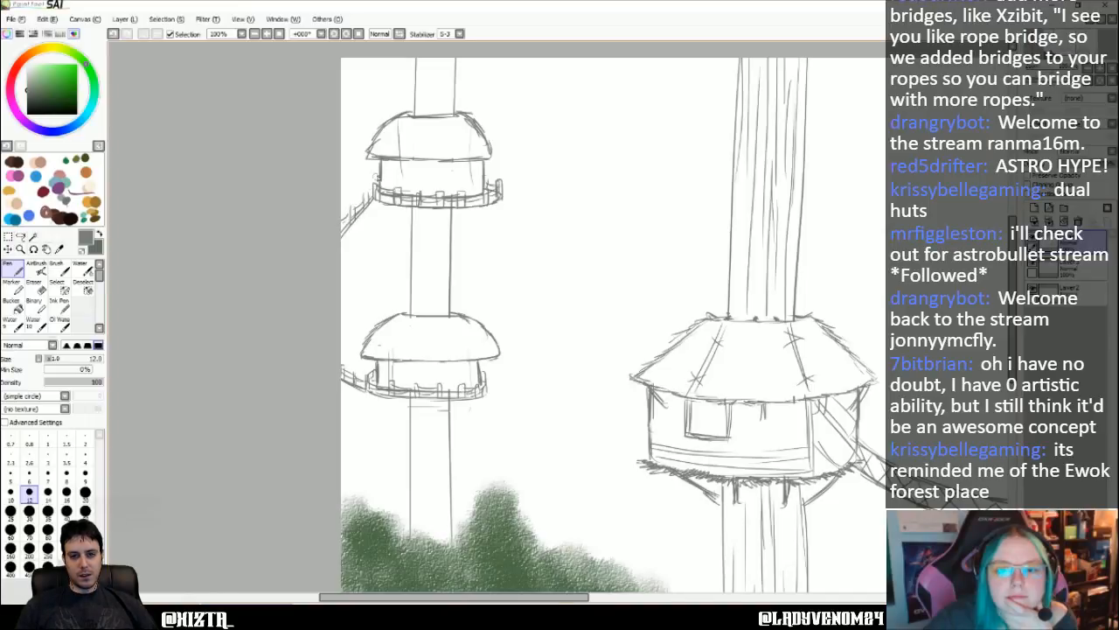
{"action": "left_click_drag", "start_coordinate": [376, 171], "coordinate": [369, 194]}
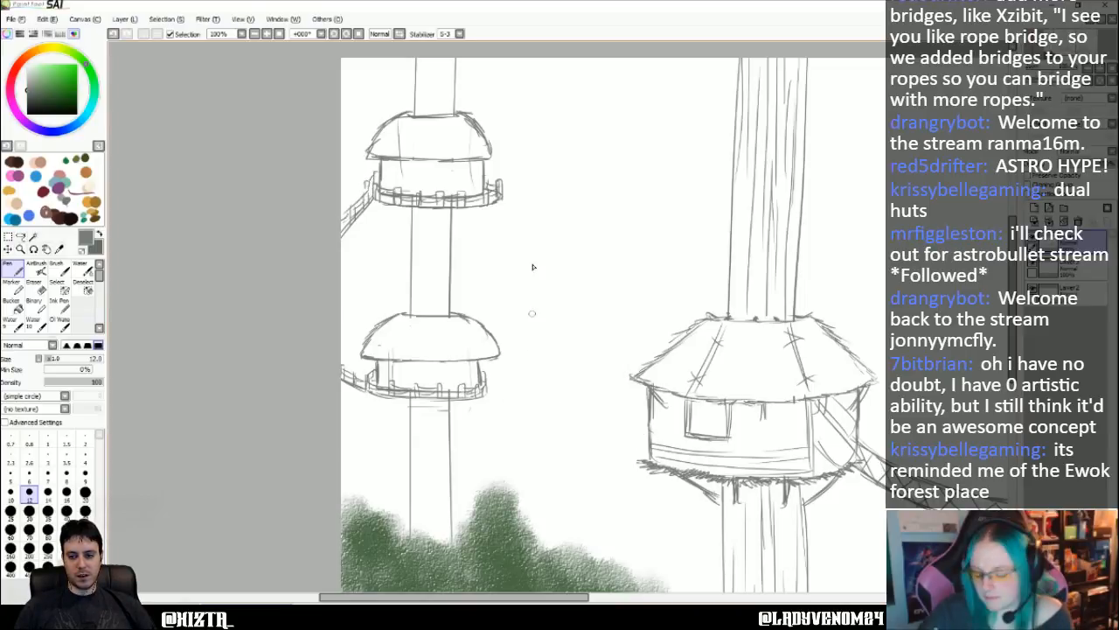
- Trim the outer end of the distant lower hut's platform railing with the Eraser at size 14
{"action": "key", "text": "Right"}
{"action": "key", "text": "Right"}
{"action": "key", "text": "Right"}
{"action": "key", "text": "Right"}
{"action": "key", "text": "Right"}
{"action": "key", "text": "Right"}
{"action": "key", "text": "Right"}
{"action": "key", "text": "Right"}
{"action": "key", "text": "Right"}
{"action": "key", "text": "Right"}
{"action": "key", "text": "Down"}
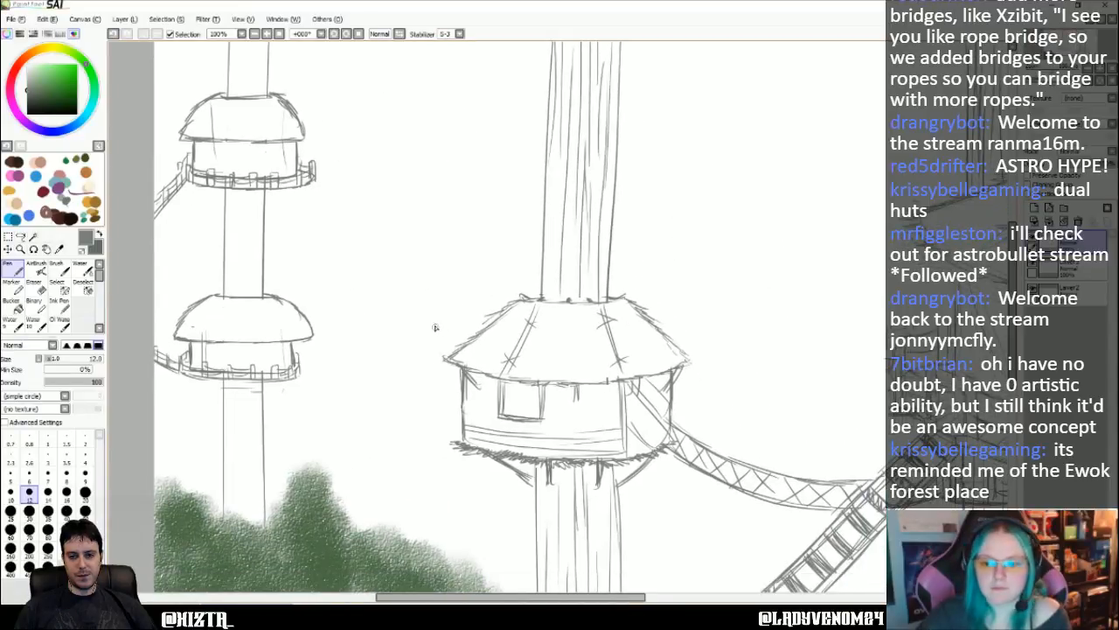
{"action": "key", "text": "Down"}
{"action": "key", "text": "Down"}
{"action": "key", "text": "Down"}
{"action": "key", "text": "Down"}
{"action": "key", "text": "Down"}
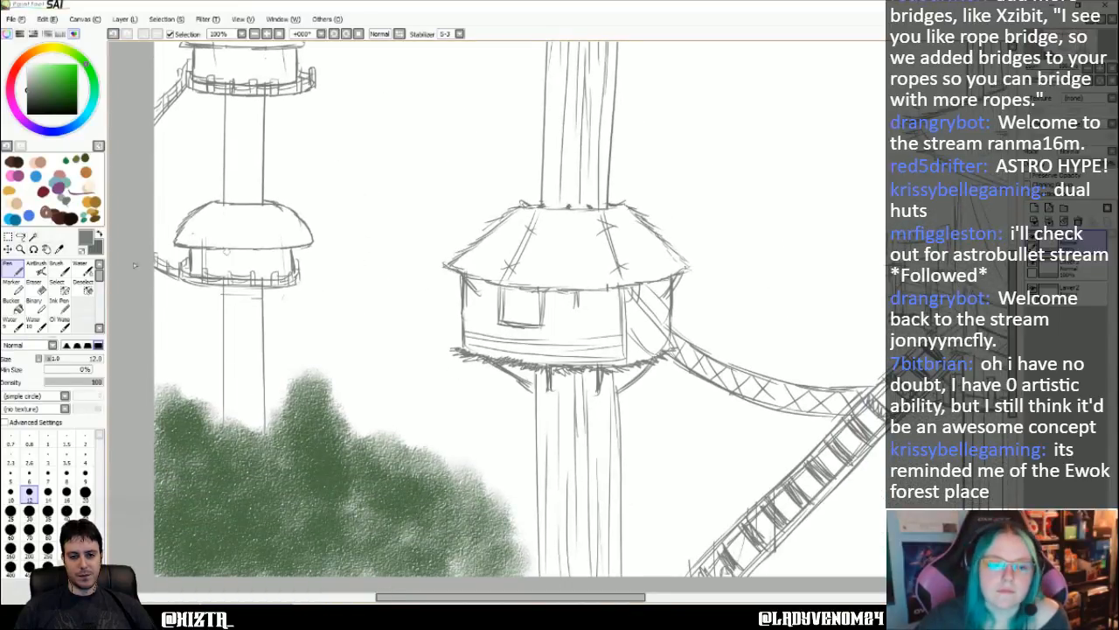
{"action": "key", "text": "e"}
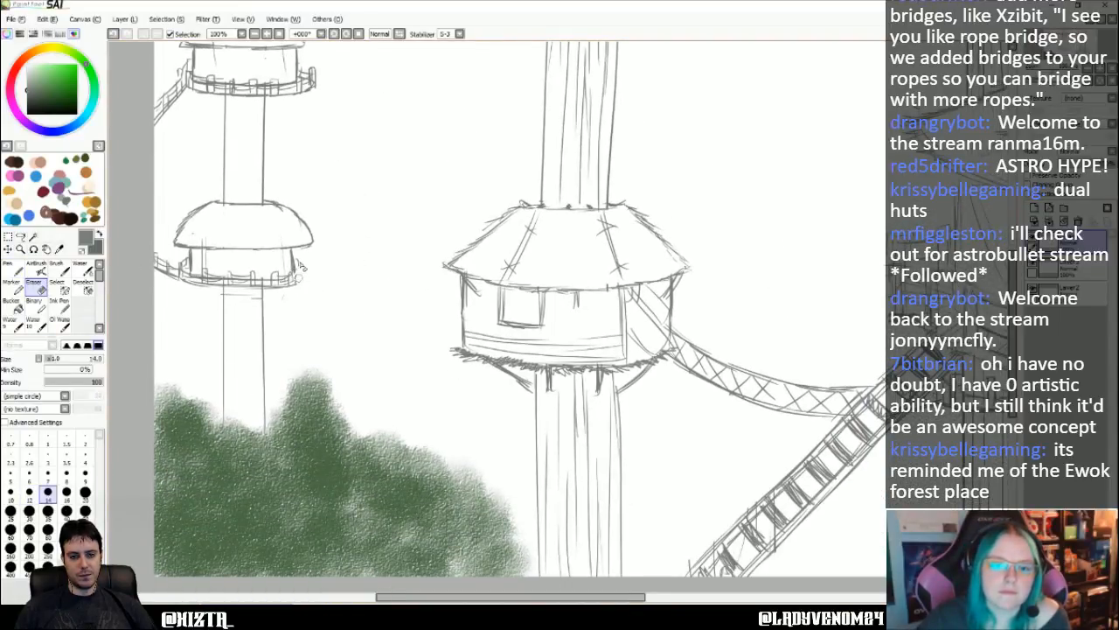
{"action": "key", "text": "n"}
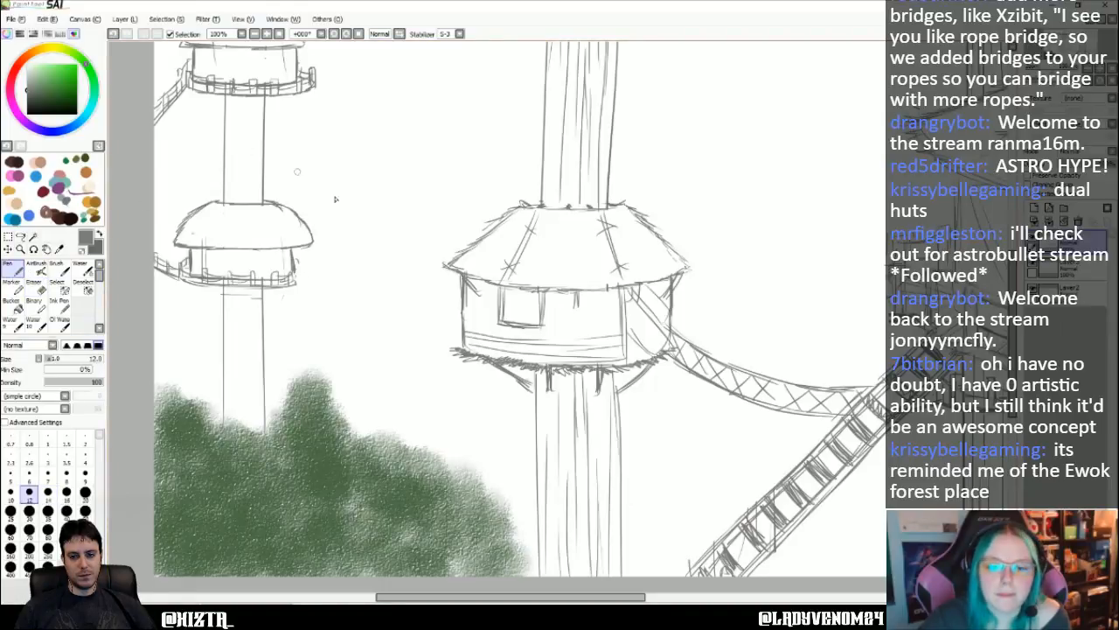
- Sketch two sagging Pen lines for a bridge from the distant lower hut's platform to the base of the larger thatched hut
{"action": "mouse_move", "coordinate": [295, 278]}
{"action": "left_mouse_down"}
{"action": "mouse_move", "coordinate": [312, 302]}
{"action": "mouse_move", "coordinate": [398, 346]}
{"action": "mouse_move", "coordinate": [448, 353]}
{"action": "left_mouse_up"}
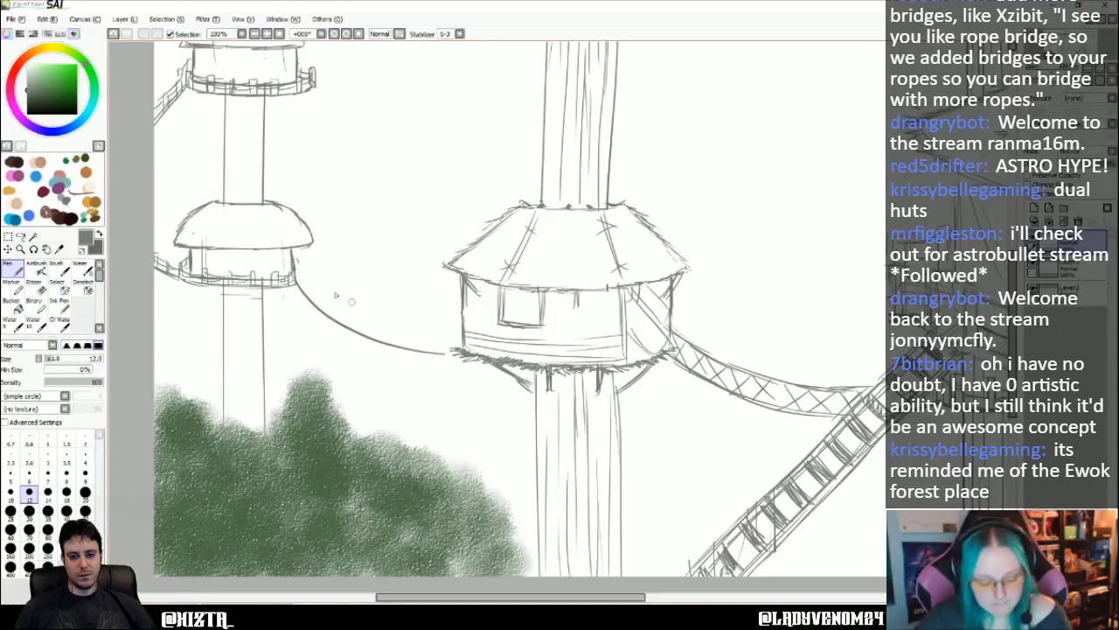
{"action": "key", "text": "ctrl+z"}
{"action": "mouse_move", "coordinate": [293, 278]}
{"action": "left_mouse_down"}
{"action": "mouse_move", "coordinate": [333, 313]}
{"action": "mouse_move", "coordinate": [451, 349]}
{"action": "left_mouse_up"}
{"action": "mouse_move", "coordinate": [293, 278]}
{"action": "left_mouse_down"}
{"action": "mouse_move", "coordinate": [318, 295]}
{"action": "mouse_move", "coordinate": [456, 327]}
{"action": "left_mouse_up"}
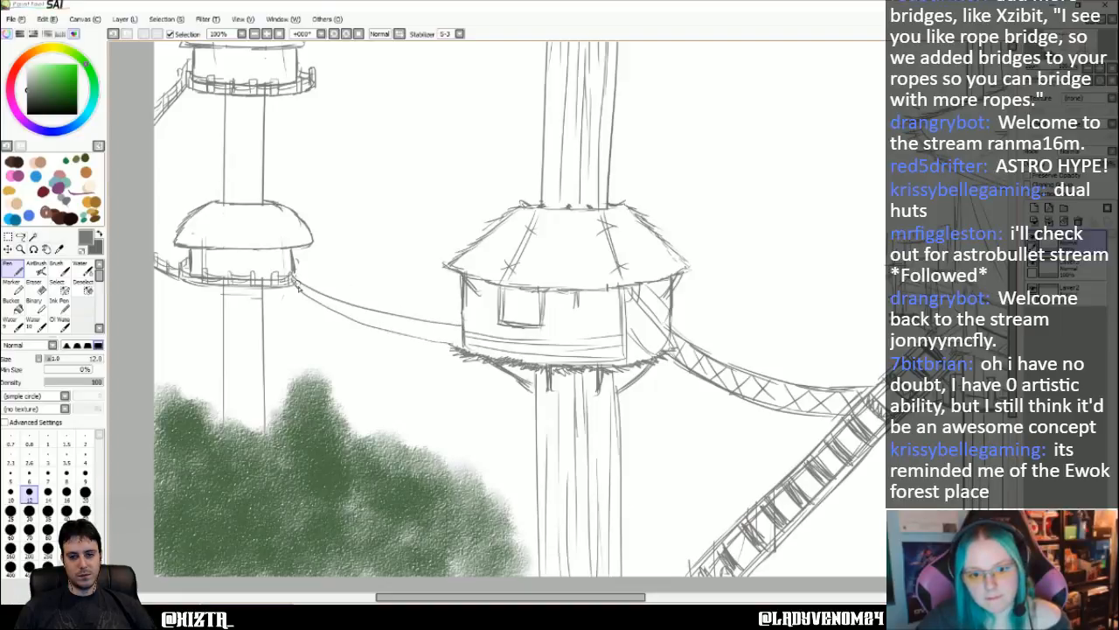
{"action": "key", "text": "ctrl+z"}
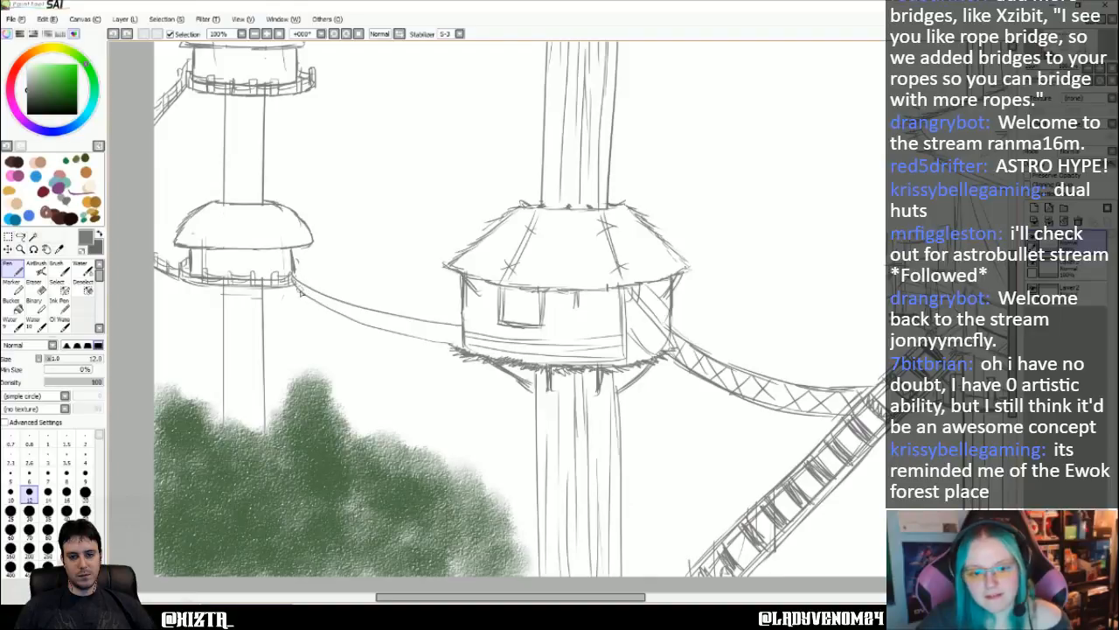
- Add upright posts, a handrail and cross bracing along the whole sagging bridge between the two huts
{"action": "mouse_move", "coordinate": [303, 278]}
{"action": "left_mouse_down"}
{"action": "mouse_move", "coordinate": [302, 298]}
{"action": "mouse_move", "coordinate": [338, 316]}
{"action": "mouse_move", "coordinate": [324, 304]}
{"action": "left_mouse_up"}
{"action": "key", "text": "ctrl+z"}
{"action": "key", "text": "ctrl+z"}
{"action": "key", "text": "ctrl+z"}
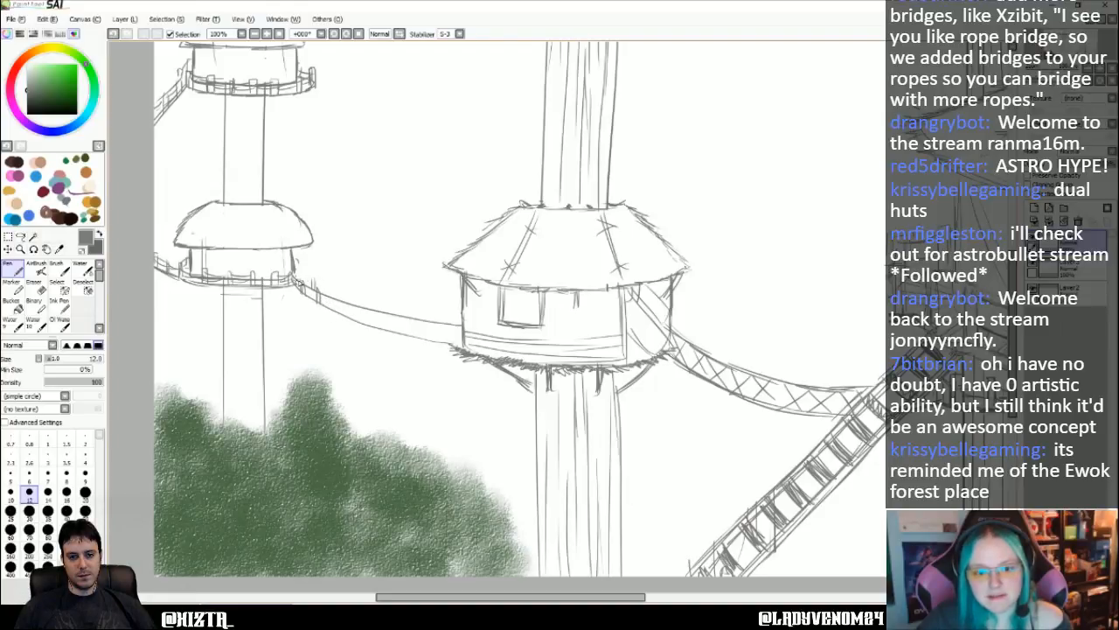
{"action": "mouse_move", "coordinate": [299, 276]}
{"action": "left_mouse_down"}
{"action": "mouse_move", "coordinate": [333, 312]}
{"action": "mouse_move", "coordinate": [335, 299]}
{"action": "mouse_move", "coordinate": [336, 311]}
{"action": "mouse_move", "coordinate": [356, 304]}
{"action": "mouse_move", "coordinate": [360, 324]}
{"action": "mouse_move", "coordinate": [395, 322]}
{"action": "mouse_move", "coordinate": [387, 339]}
{"action": "mouse_move", "coordinate": [377, 330]}
{"action": "mouse_move", "coordinate": [384, 309]}
{"action": "mouse_move", "coordinate": [386, 334]}
{"action": "mouse_move", "coordinate": [402, 336]}
{"action": "mouse_move", "coordinate": [402, 317]}
{"action": "mouse_move", "coordinate": [407, 334]}
{"action": "mouse_move", "coordinate": [407, 322]}
{"action": "mouse_move", "coordinate": [427, 342]}
{"action": "mouse_move", "coordinate": [428, 320]}
{"action": "mouse_move", "coordinate": [455, 330]}
{"action": "mouse_move", "coordinate": [442, 339]}
{"action": "mouse_move", "coordinate": [406, 327]}
{"action": "mouse_move", "coordinate": [460, 331]}
{"action": "left_mouse_up"}
{"action": "key", "text": "ctrl+z"}
{"action": "key", "text": "ctrl+z"}
{"action": "key", "text": "ctrl+z"}
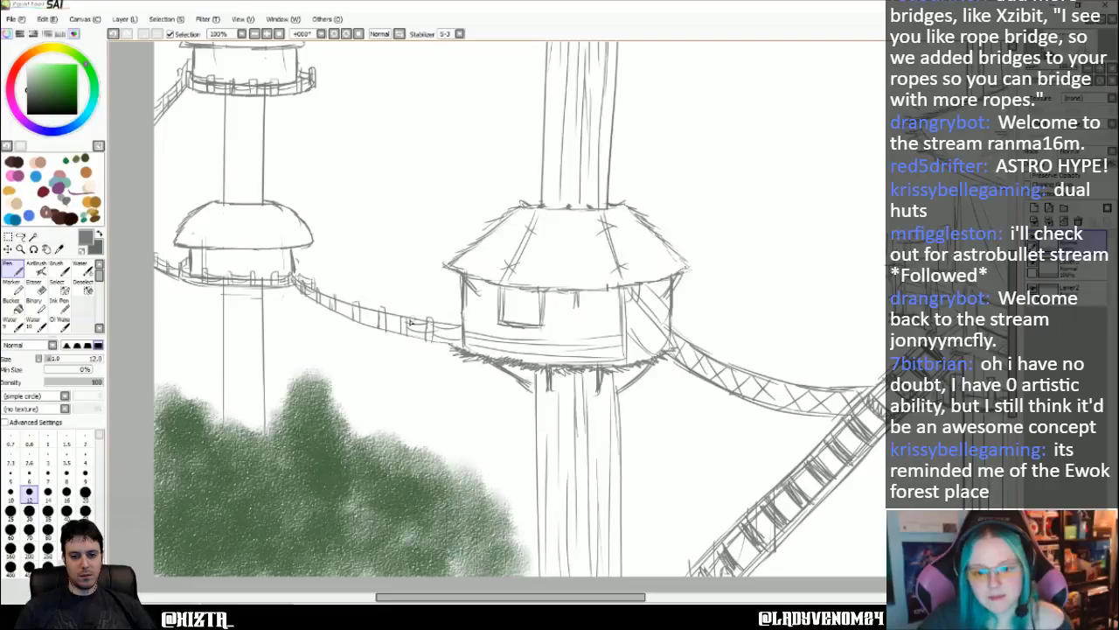
{"action": "mouse_move", "coordinate": [383, 314]}
{"action": "left_mouse_down"}
{"action": "mouse_move", "coordinate": [357, 308]}
{"action": "mouse_move", "coordinate": [386, 323]}
{"action": "mouse_move", "coordinate": [321, 294]}
{"action": "mouse_move", "coordinate": [333, 303]}
{"action": "mouse_move", "coordinate": [329, 284]}
{"action": "mouse_move", "coordinate": [354, 307]}
{"action": "mouse_move", "coordinate": [355, 293]}
{"action": "mouse_move", "coordinate": [376, 311]}
{"action": "mouse_move", "coordinate": [384, 301]}
{"action": "mouse_move", "coordinate": [401, 318]}
{"action": "mouse_move", "coordinate": [403, 304]}
{"action": "mouse_move", "coordinate": [441, 325]}
{"action": "mouse_move", "coordinate": [439, 307]}
{"action": "mouse_move", "coordinate": [445, 325]}
{"action": "mouse_move", "coordinate": [462, 312]}
{"action": "mouse_move", "coordinate": [329, 290]}
{"action": "left_mouse_up"}
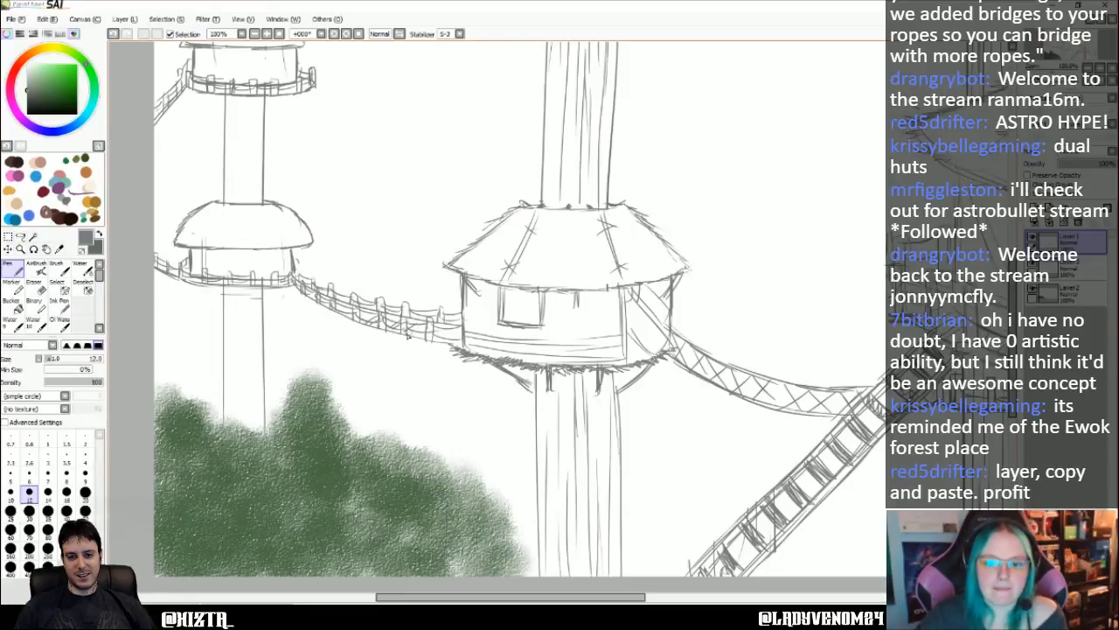
{"action": "mouse_move", "coordinate": [438, 332]}
{"action": "left_mouse_down"}
{"action": "mouse_move", "coordinate": [456, 320]}
{"action": "mouse_move", "coordinate": [460, 337]}
{"action": "left_mouse_up"}
{"action": "mouse_move", "coordinate": [359, 323]}
{"action": "left_mouse_down"}
{"action": "mouse_move", "coordinate": [352, 308]}
{"action": "mouse_move", "coordinate": [341, 315]}
{"action": "mouse_move", "coordinate": [303, 289]}
{"action": "mouse_move", "coordinate": [303, 299]}
{"action": "left_mouse_up"}
- Draw lengthwise bark lines on the distant trunk below the lower hut, between the two railed huts and above the upper hut
{"action": "left_click_drag", "start_coordinate": [400, 77], "coordinate": [381, 77]}
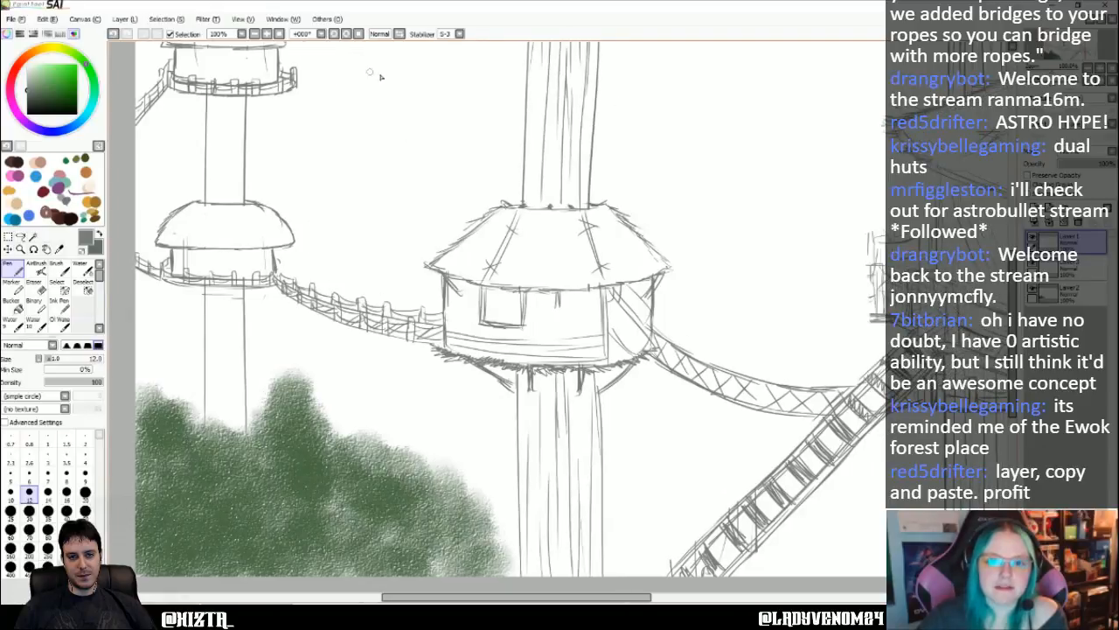
{"action": "key", "text": "Left"}
{"action": "key", "text": "Left"}
{"action": "key", "text": "Left"}
{"action": "key", "text": "Left"}
{"action": "key", "text": "Left"}
{"action": "key", "text": "Left"}
{"action": "key", "text": "Left"}
{"action": "key", "text": "Left"}
{"action": "key", "text": "Left"}
{"action": "key", "text": "Left"}
{"action": "key", "text": "Left"}
{"action": "key", "text": "Left"}
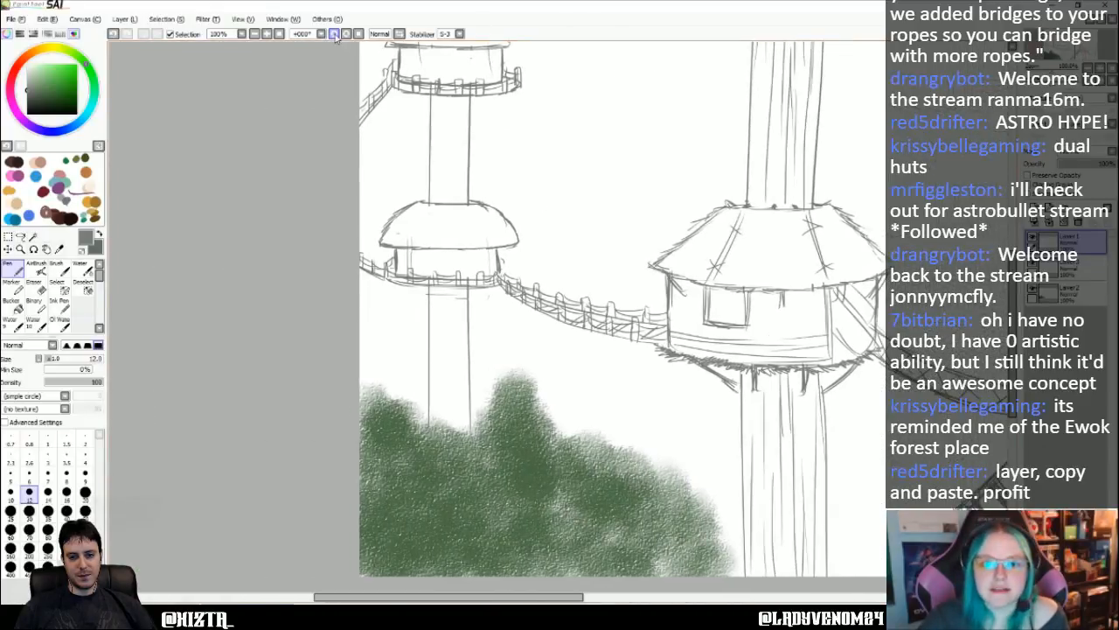
{"action": "left_click", "coordinate": [334, 34]}
{"action": "left_click", "coordinate": [348, 34]}
{"action": "left_click", "coordinate": [348, 33]}
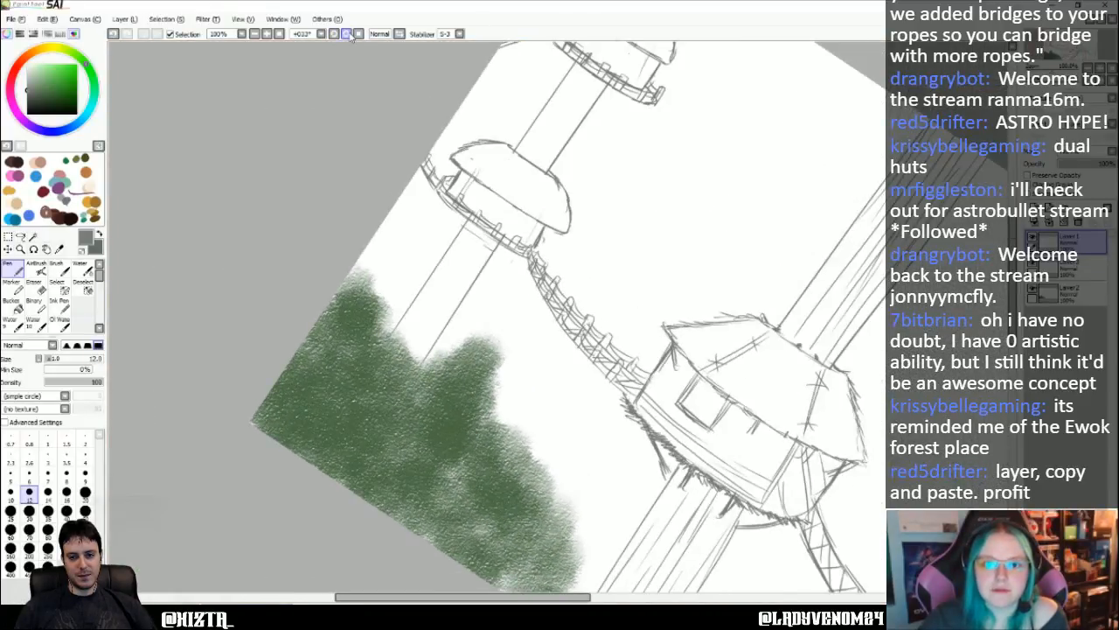
{"action": "left_click", "coordinate": [348, 33]}
{"action": "left_click", "coordinate": [349, 33]}
{"action": "left_click", "coordinate": [348, 34]}
{"action": "left_click_drag", "start_coordinate": [586, 197], "coordinate": [448, 206]}
{"action": "mouse_move", "coordinate": [449, 206]}
{"action": "left_mouse_down"}
{"action": "mouse_move", "coordinate": [587, 208]}
{"action": "mouse_move", "coordinate": [537, 210]}
{"action": "mouse_move", "coordinate": [533, 193]}
{"action": "mouse_move", "coordinate": [432, 220]}
{"action": "mouse_move", "coordinate": [561, 219]}
{"action": "left_mouse_up"}
{"action": "scroll", "coordinate": [564, 223], "scroll_direction": "right", "scroll_amount": 6}
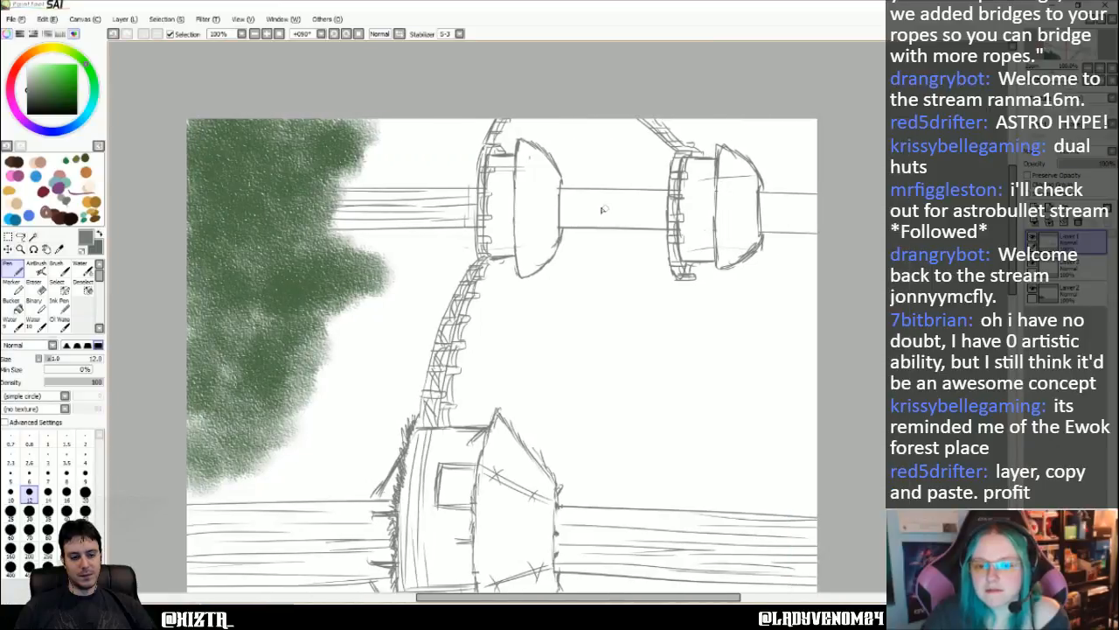
{"action": "mouse_move", "coordinate": [393, 194]}
{"action": "left_mouse_down"}
{"action": "mouse_move", "coordinate": [489, 197]}
{"action": "mouse_move", "coordinate": [396, 203]}
{"action": "mouse_move", "coordinate": [502, 206]}
{"action": "left_mouse_up"}
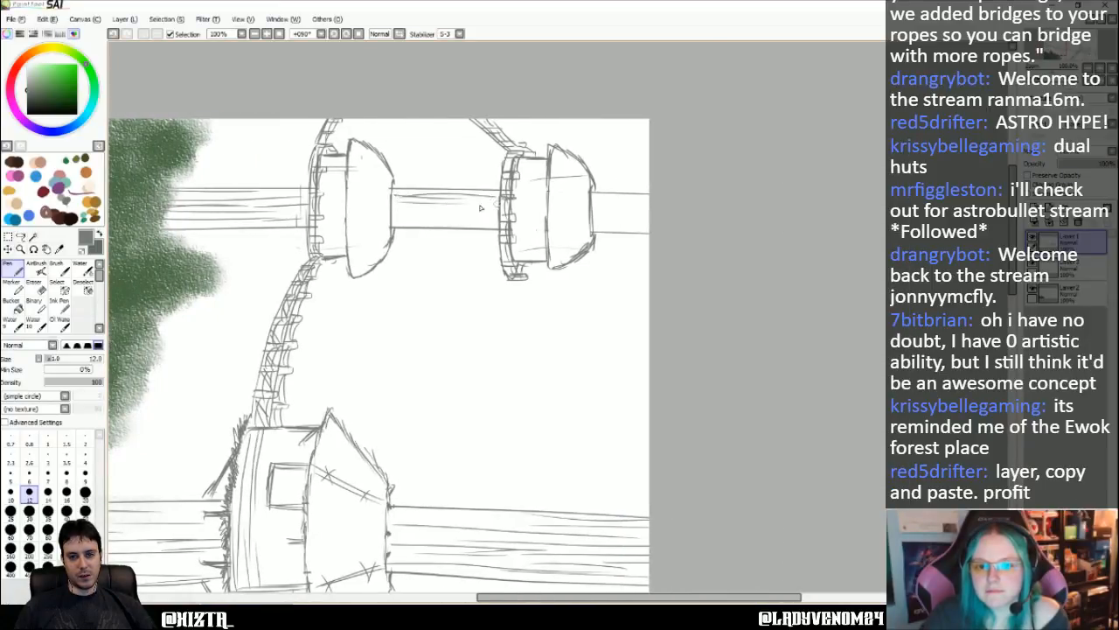
{"action": "left_click_drag", "start_coordinate": [402, 214], "coordinate": [497, 217]}
{"action": "left_click_drag", "start_coordinate": [652, 201], "coordinate": [595, 200]}
{"action": "mouse_move", "coordinate": [654, 213]}
{"action": "left_mouse_down"}
{"action": "mouse_move", "coordinate": [591, 210]}
{"action": "mouse_move", "coordinate": [595, 231]}
{"action": "left_mouse_up"}
{"action": "key", "text": "Left"}
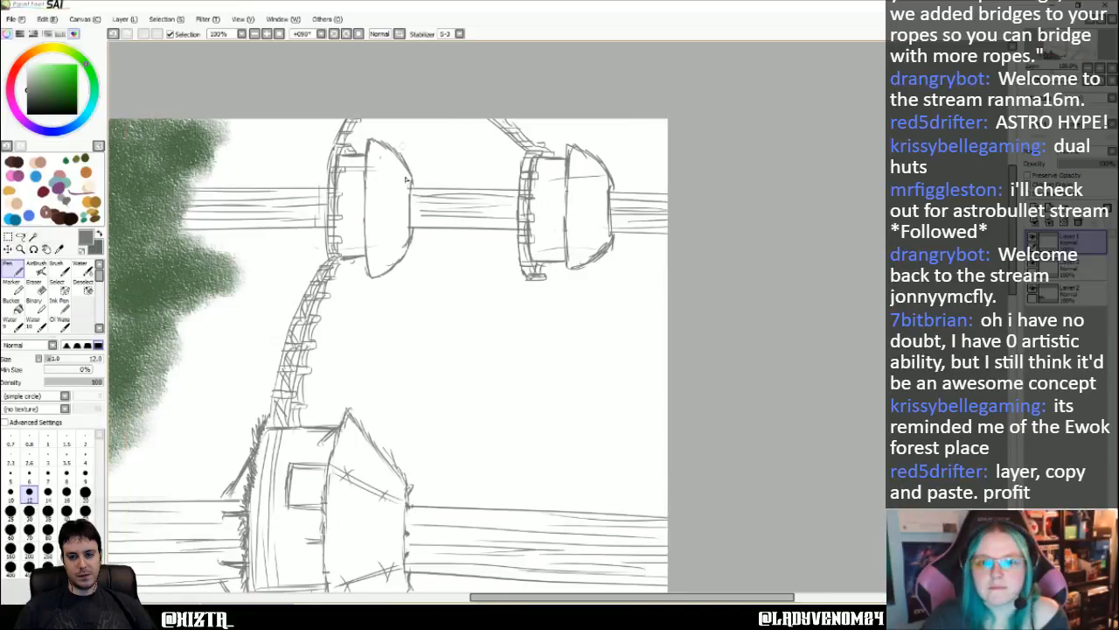
- Save the drawing as a SAI file named treehouses1 in the Worldbuilding folder
{"action": "left_click", "coordinate": [279, 35]}
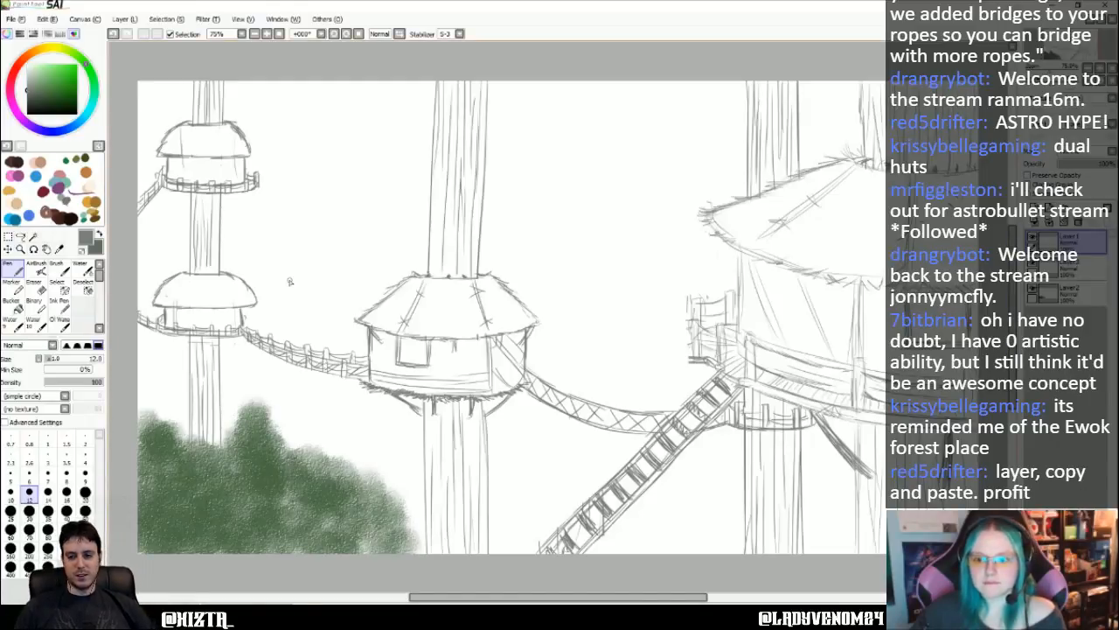
{"action": "left_click", "coordinate": [17, 19]}
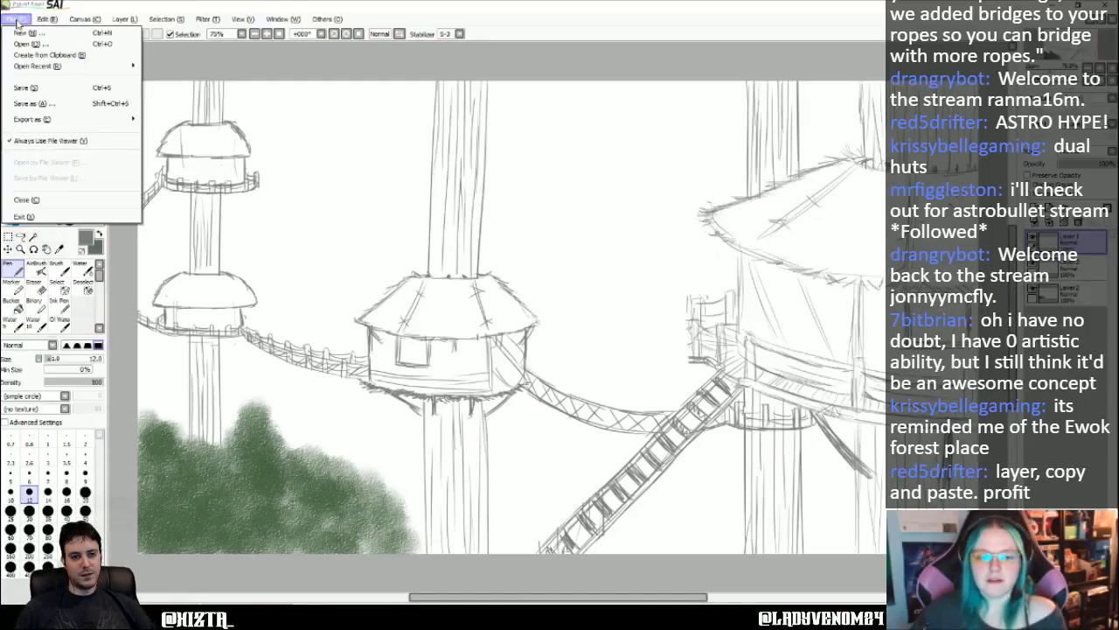
{"action": "left_click", "coordinate": [35, 103]}
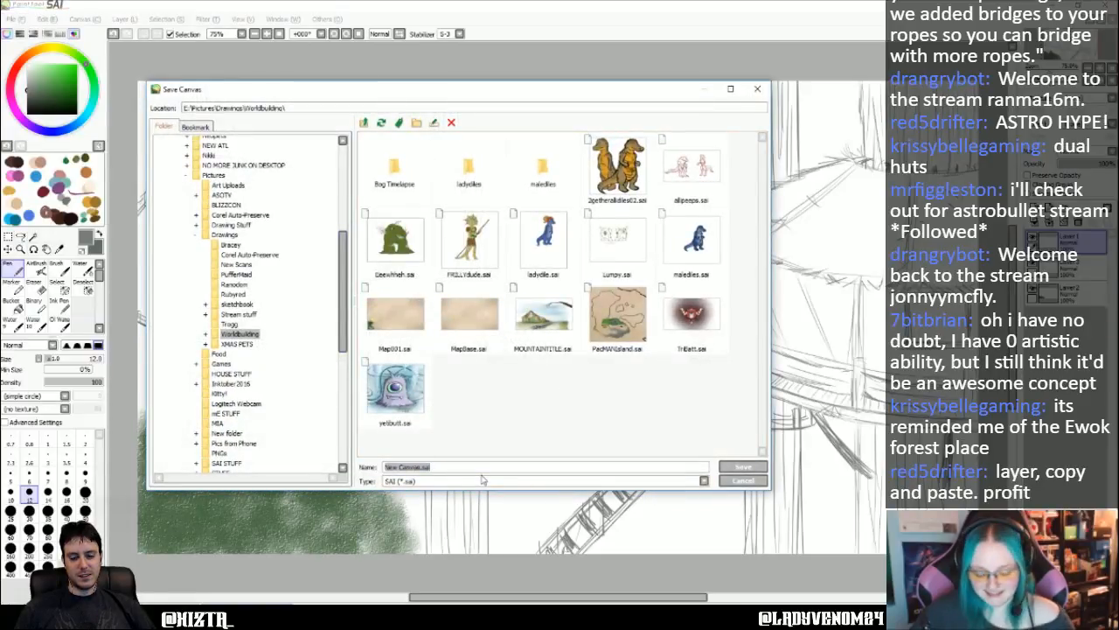
{"action": "type", "text": "tr"}
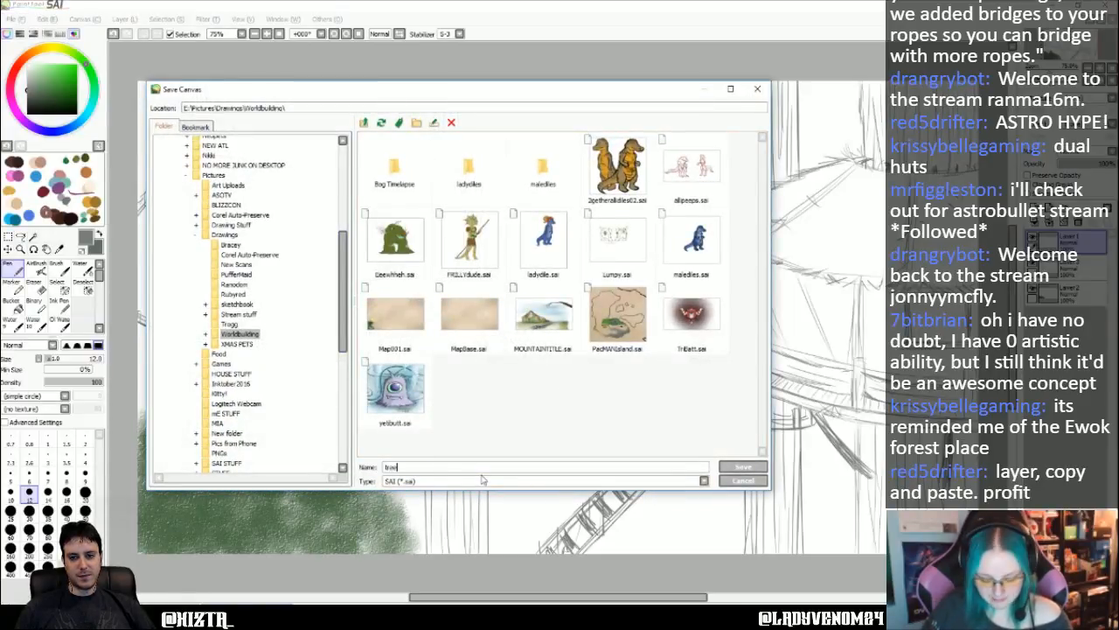
{"action": "type", "text": "eehouses1"}
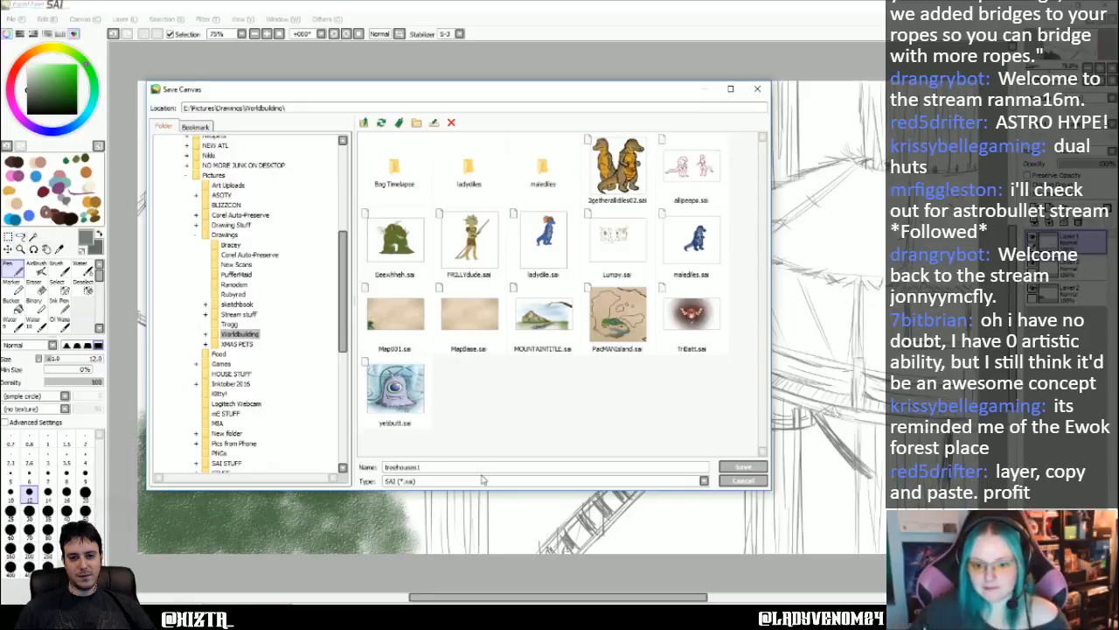
{"action": "left_click", "coordinate": [743, 466]}
- Create a new blank canvas of 1920 x 1080 pixels at 72 pixel/inch
{"action": "left_click", "coordinate": [20, 18]}
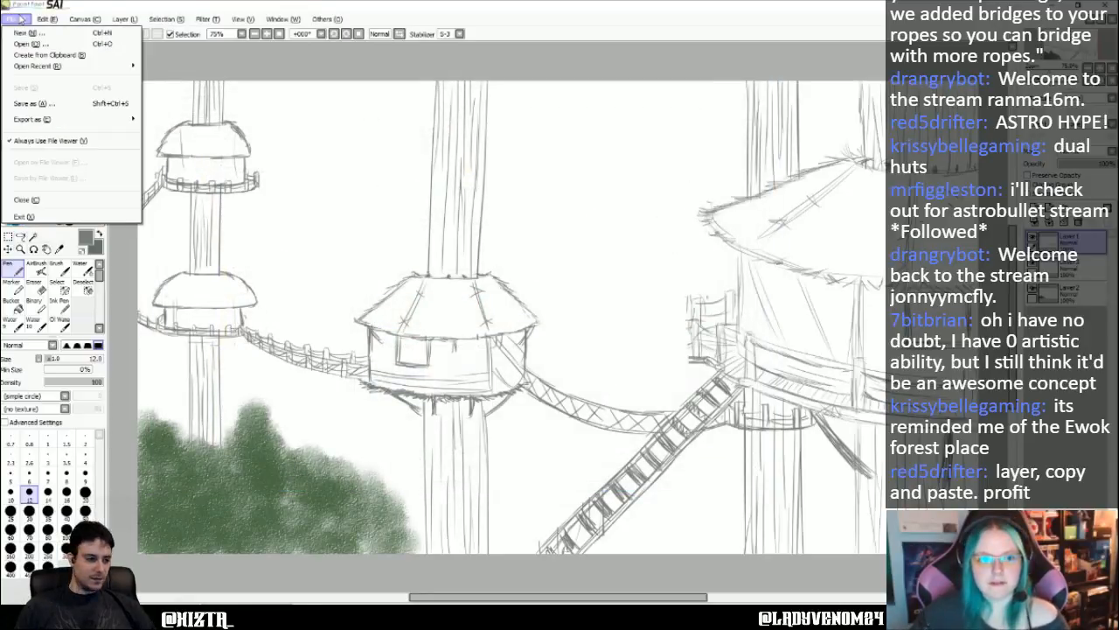
{"action": "left_click", "coordinate": [26, 33]}
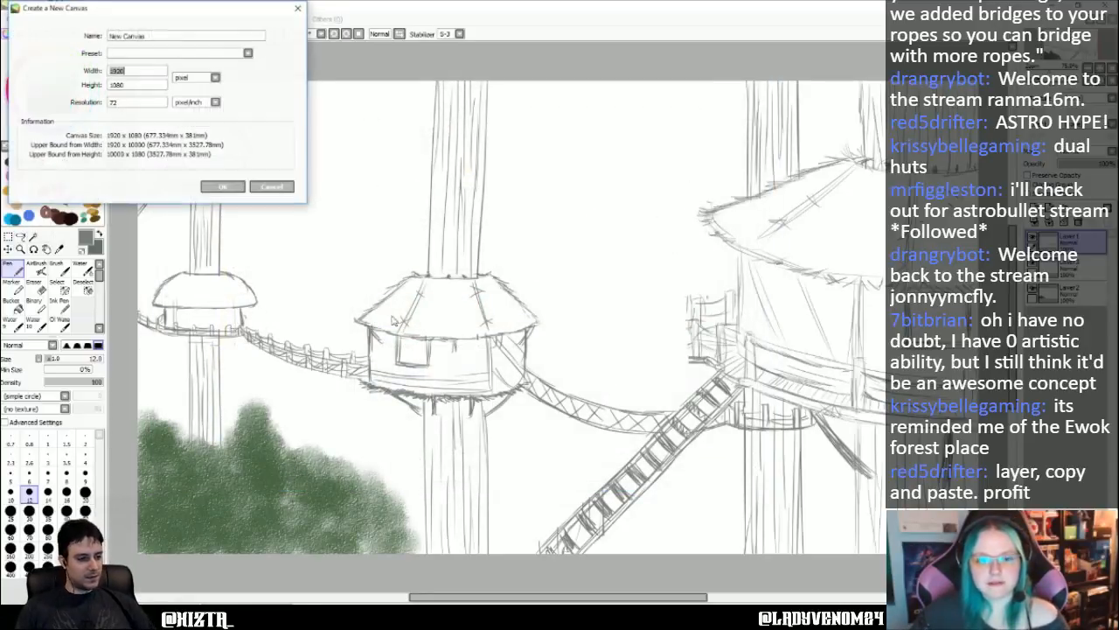
{"action": "left_click", "coordinate": [221, 187]}
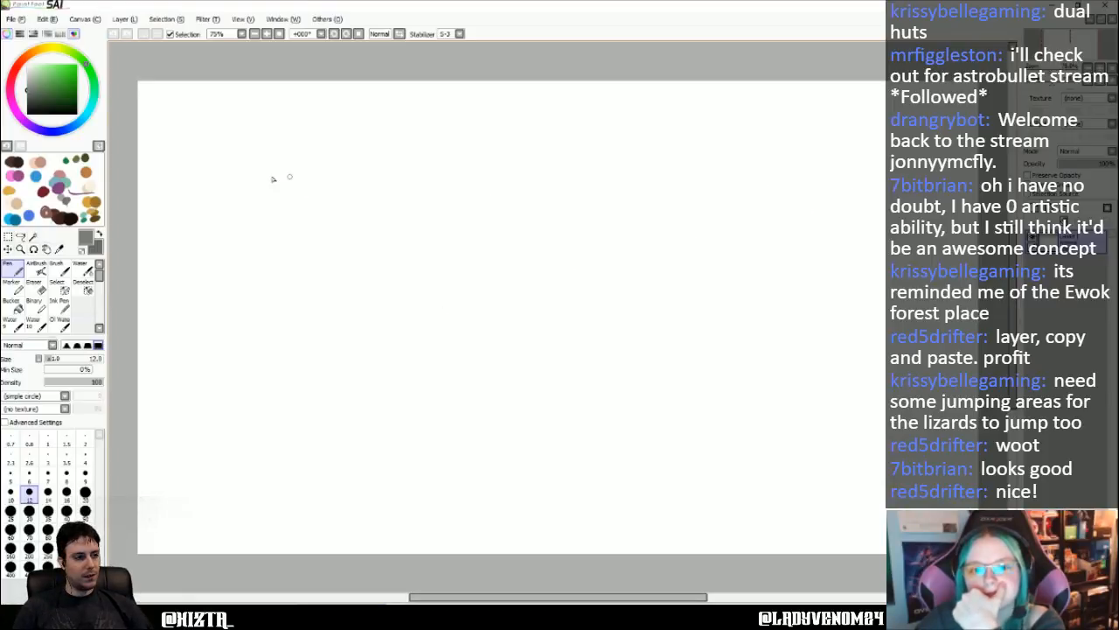
- Sketch a large rough circle on the left part of the new canvas with the Pen at size 12
{"action": "mouse_move", "coordinate": [209, 171]}
{"action": "left_mouse_down"}
{"action": "mouse_move", "coordinate": [261, 154]}
{"action": "mouse_move", "coordinate": [324, 164]}
{"action": "left_mouse_up"}
{"action": "mouse_move", "coordinate": [201, 175]}
{"action": "left_mouse_down"}
{"action": "mouse_move", "coordinate": [182, 196]}
{"action": "mouse_move", "coordinate": [172, 250]}
{"action": "mouse_move", "coordinate": [158, 238]}
{"action": "mouse_move", "coordinate": [168, 219]}
{"action": "mouse_move", "coordinate": [158, 319]}
{"action": "mouse_move", "coordinate": [185, 355]}
{"action": "left_mouse_up"}
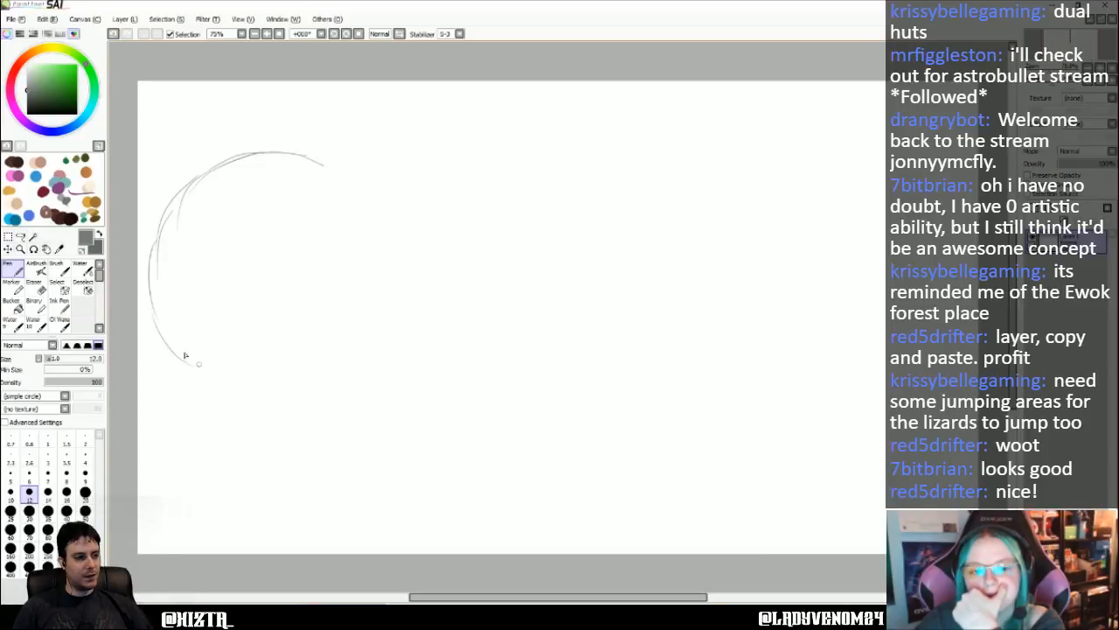
{"action": "mouse_move", "coordinate": [328, 171]}
{"action": "left_mouse_down"}
{"action": "mouse_move", "coordinate": [381, 227]}
{"action": "mouse_move", "coordinate": [396, 277]}
{"action": "mouse_move", "coordinate": [387, 237]}
{"action": "mouse_move", "coordinate": [382, 317]}
{"action": "mouse_move", "coordinate": [391, 261]}
{"action": "mouse_move", "coordinate": [392, 302]}
{"action": "mouse_move", "coordinate": [371, 346]}
{"action": "mouse_move", "coordinate": [273, 382]}
{"action": "mouse_move", "coordinate": [181, 358]}
{"action": "mouse_move", "coordinate": [211, 380]}
{"action": "mouse_move", "coordinate": [335, 384]}
{"action": "mouse_move", "coordinate": [283, 391]}
{"action": "mouse_move", "coordinate": [377, 354]}
{"action": "mouse_move", "coordinate": [381, 306]}
{"action": "left_mouse_up"}
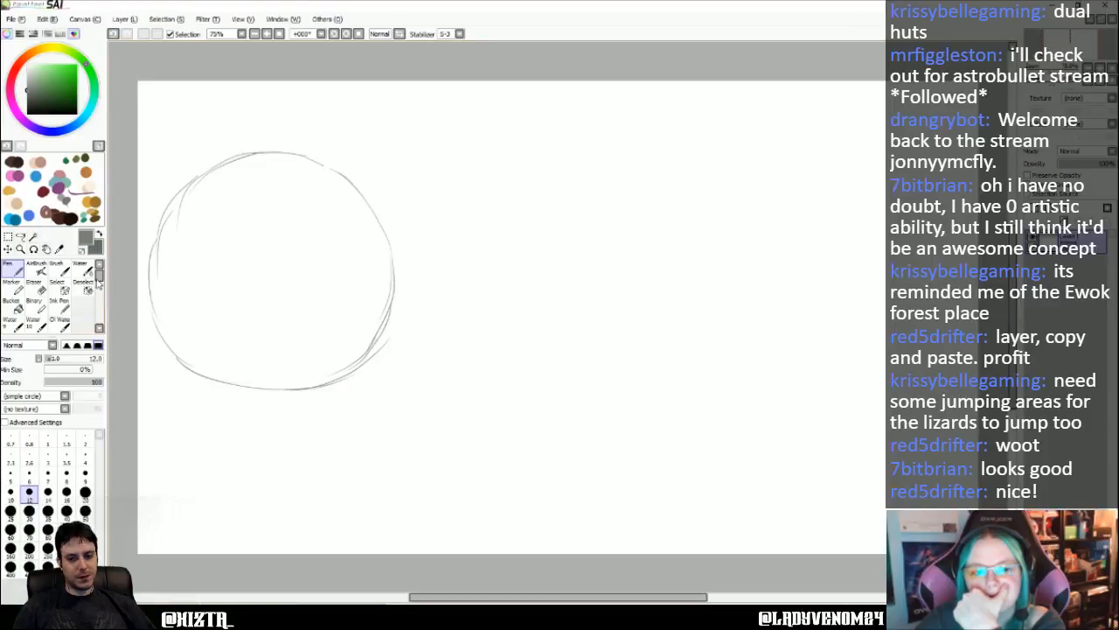
- Add a new layer above the circle sketch and reselect the layer holding the circle
{"action": "key", "text": "e"}
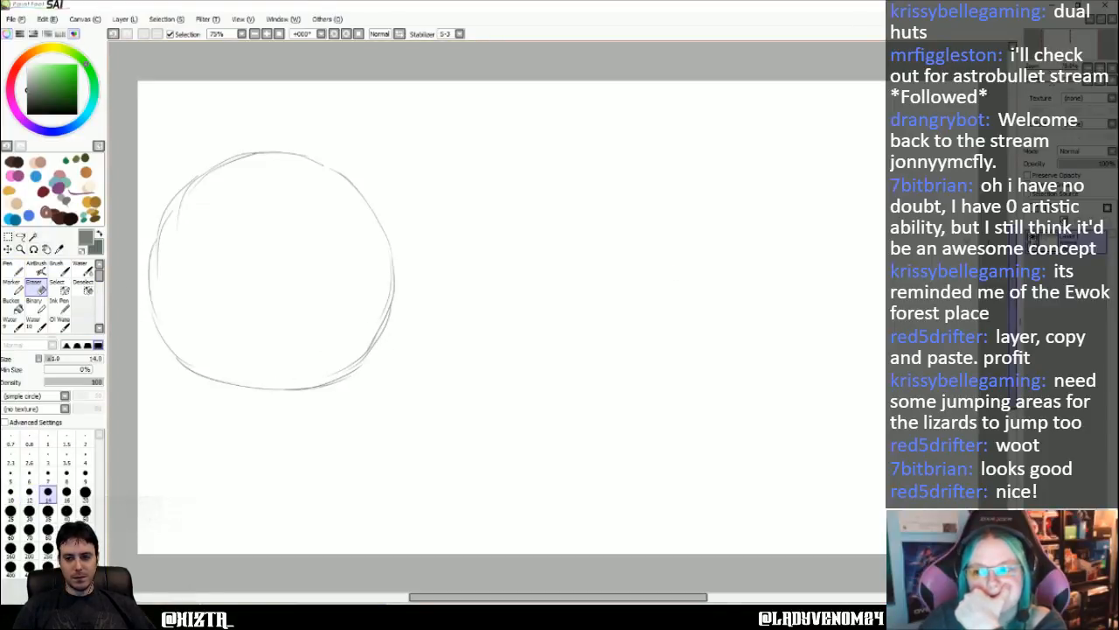
{"action": "left_click", "coordinate": [1035, 217]}
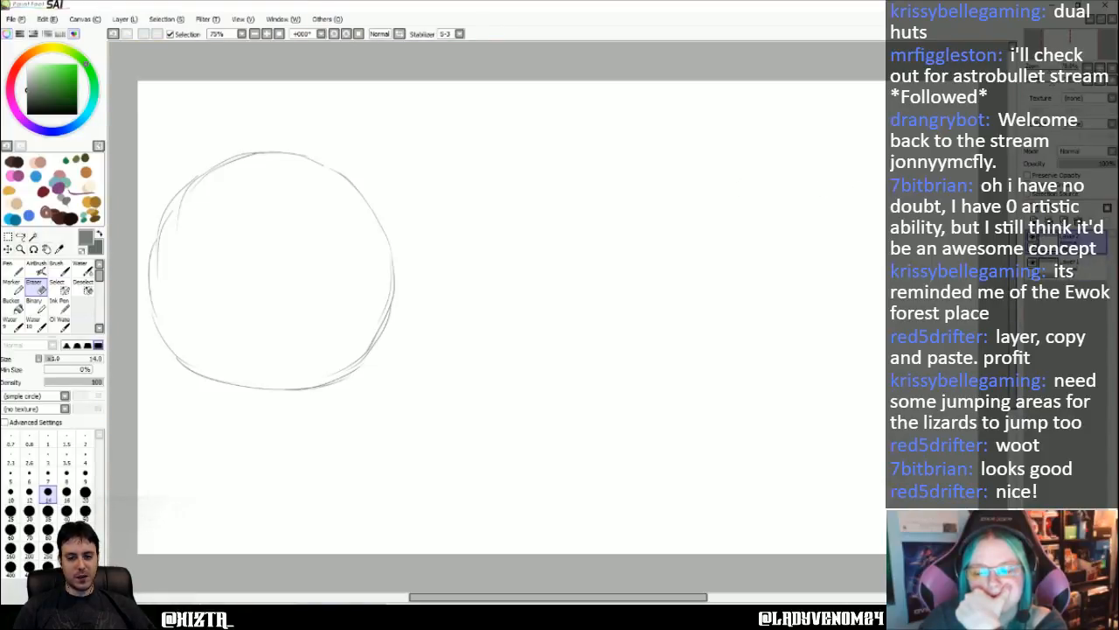
{"action": "left_click", "coordinate": [1083, 267]}
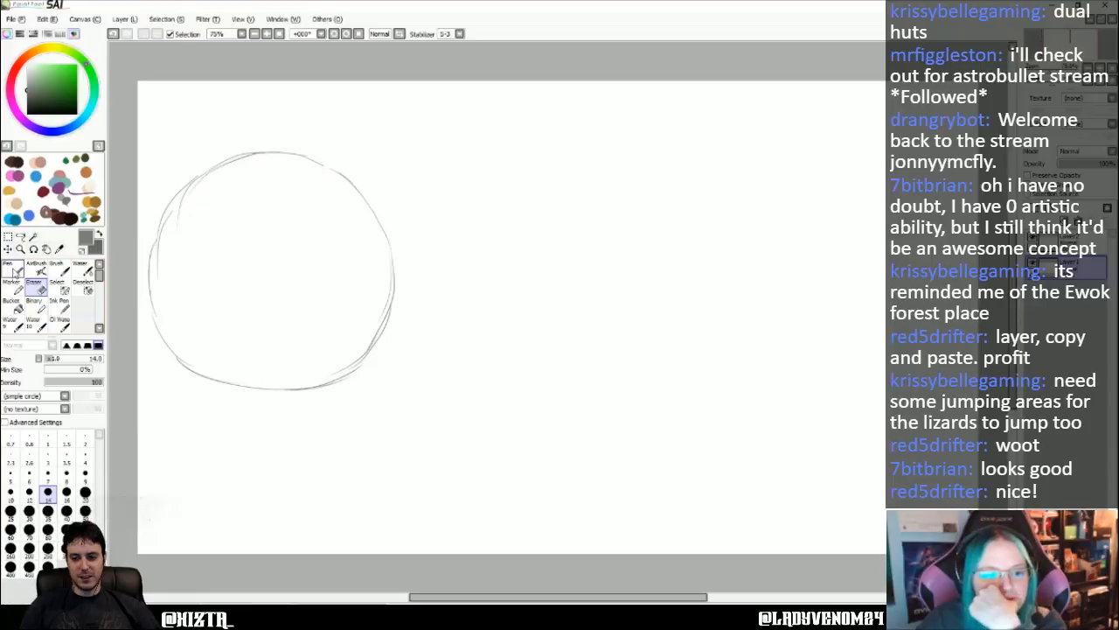
- Sketch small circles near the canvas top and touching the first circle's upper edge, plus a large circle and bottom-edge arc on the right side
{"action": "key", "text": "n"}
{"action": "mouse_move", "coordinate": [577, 118]}
{"action": "left_mouse_down"}
{"action": "mouse_move", "coordinate": [543, 137]}
{"action": "mouse_move", "coordinate": [544, 171]}
{"action": "mouse_move", "coordinate": [581, 179]}
{"action": "left_mouse_up"}
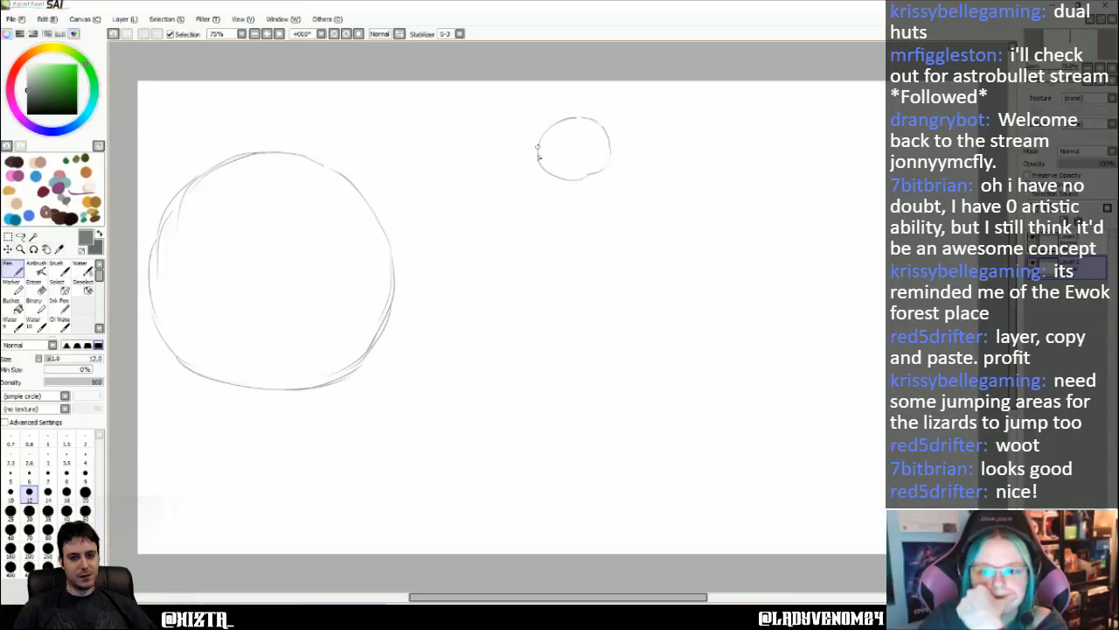
{"action": "mouse_move", "coordinate": [538, 148]}
{"action": "left_mouse_down"}
{"action": "mouse_move", "coordinate": [558, 175]}
{"action": "mouse_move", "coordinate": [610, 162]}
{"action": "left_mouse_up"}
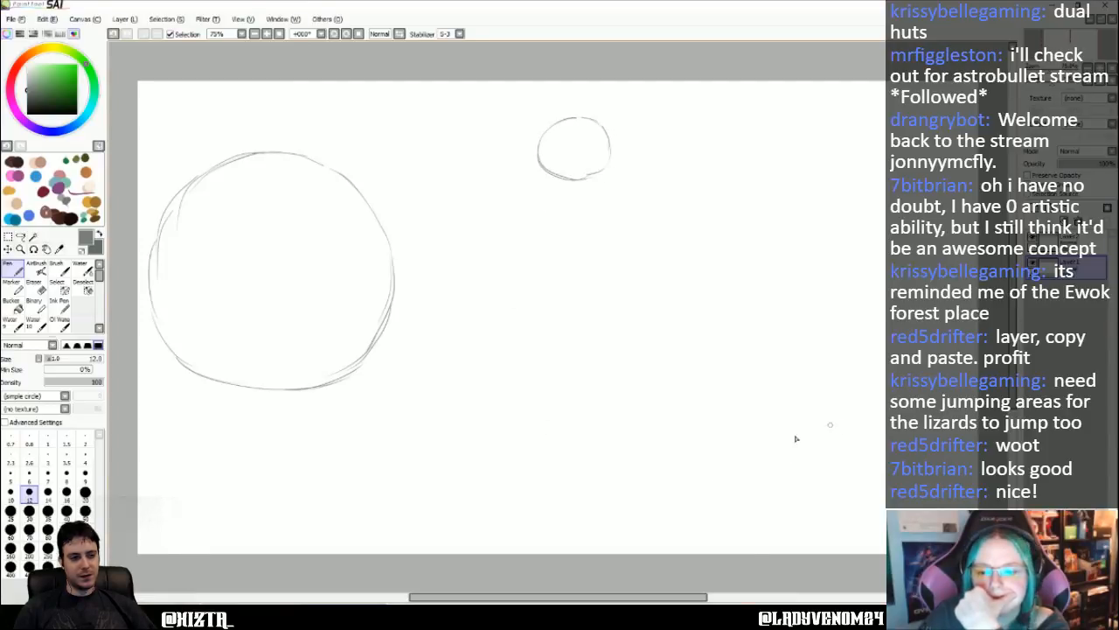
{"action": "mouse_move", "coordinate": [691, 527]}
{"action": "left_mouse_down"}
{"action": "mouse_move", "coordinate": [721, 494]}
{"action": "mouse_move", "coordinate": [766, 467]}
{"action": "mouse_move", "coordinate": [748, 475]}
{"action": "mouse_move", "coordinate": [869, 446]}
{"action": "mouse_move", "coordinate": [764, 471]}
{"action": "mouse_move", "coordinate": [678, 557]}
{"action": "mouse_move", "coordinate": [732, 503]}
{"action": "mouse_move", "coordinate": [869, 449]}
{"action": "mouse_move", "coordinate": [838, 451]}
{"action": "mouse_move", "coordinate": [916, 457]}
{"action": "left_mouse_up"}
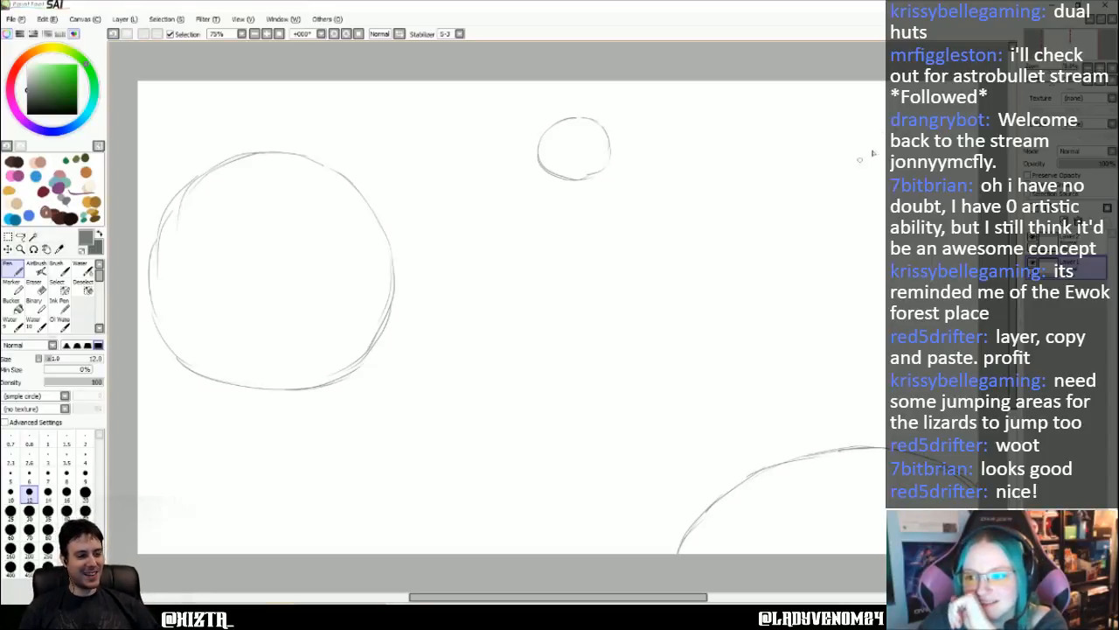
{"action": "mouse_move", "coordinate": [871, 136]}
{"action": "left_mouse_down"}
{"action": "mouse_move", "coordinate": [798, 170]}
{"action": "mouse_move", "coordinate": [774, 230]}
{"action": "mouse_move", "coordinate": [783, 280]}
{"action": "mouse_move", "coordinate": [779, 268]}
{"action": "mouse_move", "coordinate": [833, 334]}
{"action": "mouse_move", "coordinate": [800, 310]}
{"action": "mouse_move", "coordinate": [865, 345]}
{"action": "left_mouse_up"}
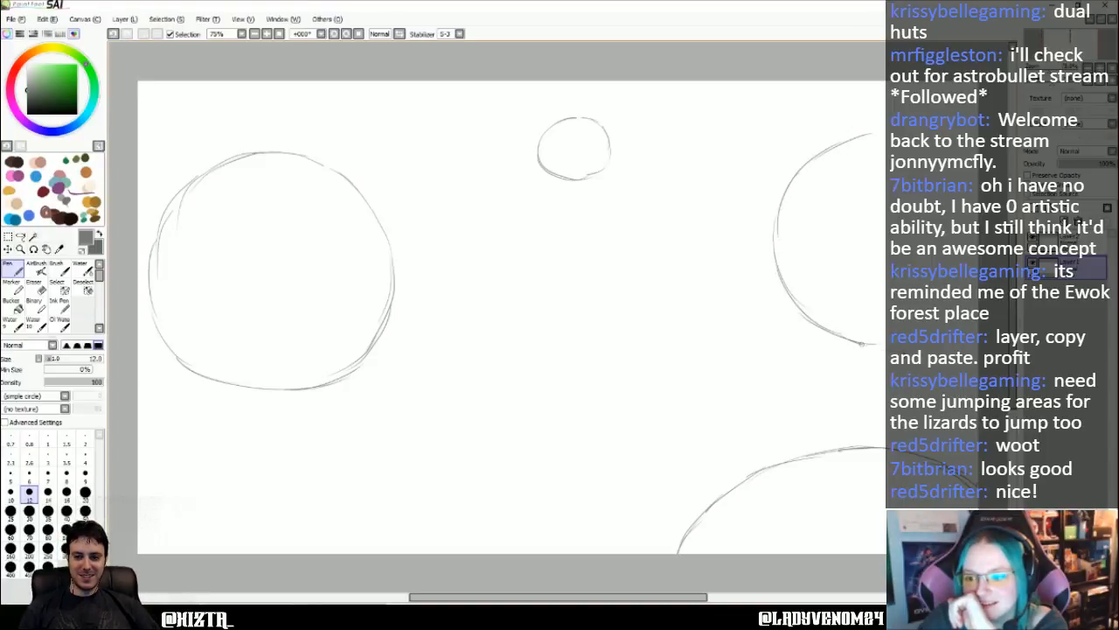
{"action": "mouse_move", "coordinate": [845, 141]}
{"action": "left_mouse_down"}
{"action": "mouse_move", "coordinate": [873, 131]}
{"action": "mouse_move", "coordinate": [844, 133]}
{"action": "mouse_move", "coordinate": [792, 176]}
{"action": "mouse_move", "coordinate": [771, 229]}
{"action": "left_mouse_up"}
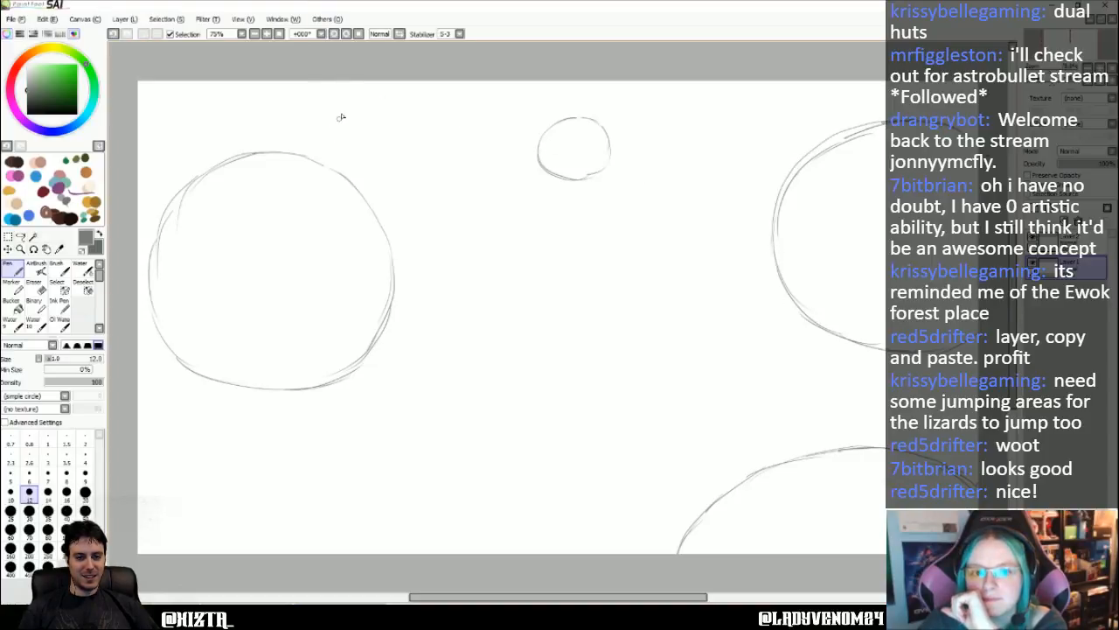
{"action": "mouse_move", "coordinate": [320, 162]}
{"action": "left_mouse_down"}
{"action": "mouse_move", "coordinate": [313, 127]}
{"action": "mouse_move", "coordinate": [361, 108]}
{"action": "mouse_move", "coordinate": [324, 168]}
{"action": "mouse_move", "coordinate": [362, 112]}
{"action": "mouse_move", "coordinate": [390, 157]}
{"action": "mouse_move", "coordinate": [351, 171]}
{"action": "mouse_move", "coordinate": [363, 111]}
{"action": "mouse_move", "coordinate": [321, 152]}
{"action": "mouse_move", "coordinate": [378, 120]}
{"action": "mouse_move", "coordinate": [352, 183]}
{"action": "left_mouse_up"}
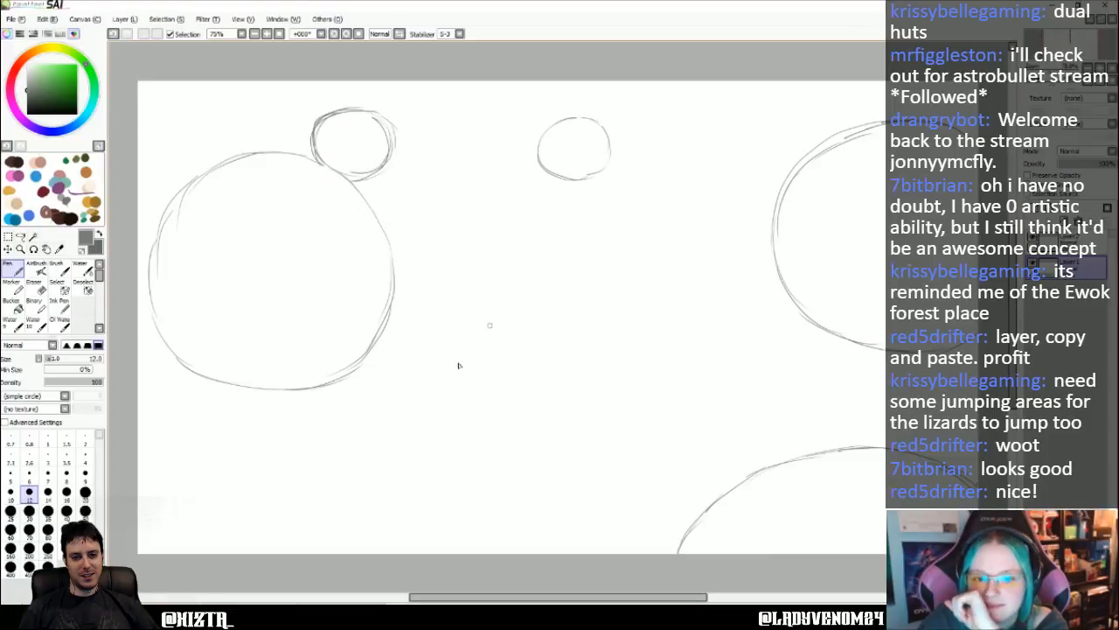
- Sketch sagging bridge curves linking the two large circles and linking the two small circles near the canvas top
{"action": "left_click_drag", "start_coordinate": [291, 158], "coordinate": [322, 171]}
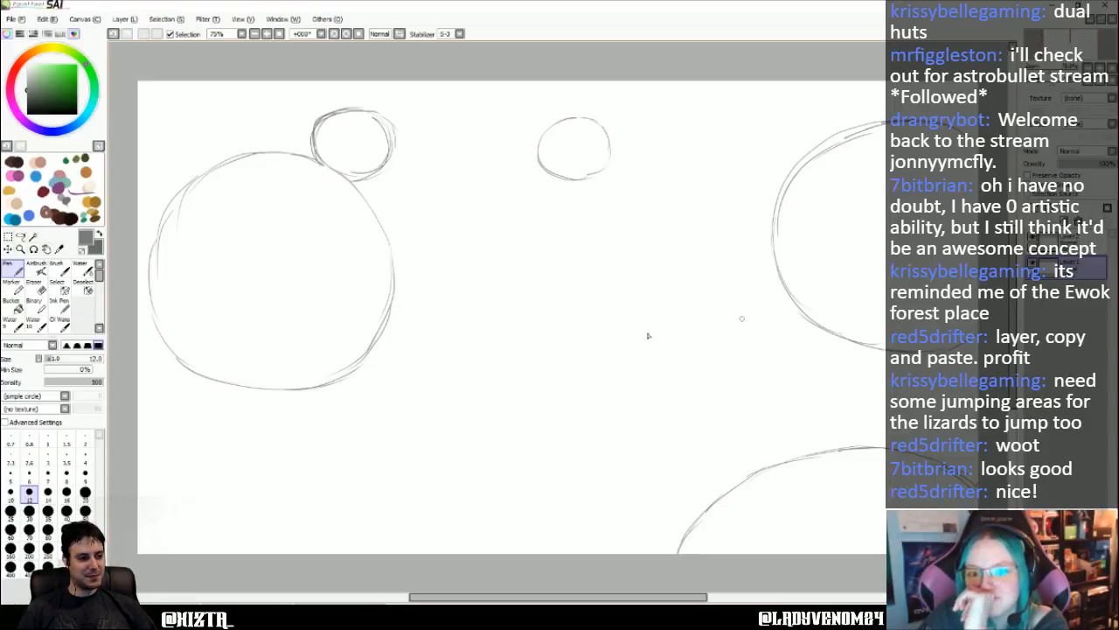
{"action": "left_click_drag", "start_coordinate": [354, 368], "coordinate": [464, 381]}
{"action": "left_click_drag", "start_coordinate": [809, 304], "coordinate": [731, 344]}
{"action": "mouse_move", "coordinate": [407, 382]}
{"action": "left_mouse_down"}
{"action": "mouse_move", "coordinate": [539, 385]}
{"action": "mouse_move", "coordinate": [747, 341]}
{"action": "mouse_move", "coordinate": [796, 311]}
{"action": "left_mouse_up"}
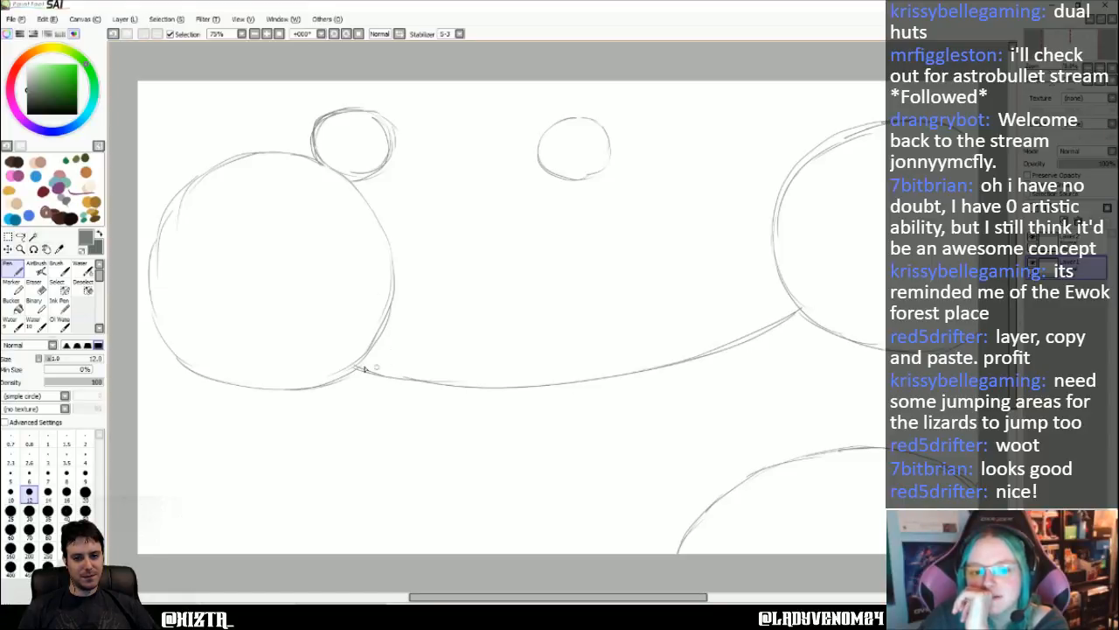
{"action": "left_click_drag", "start_coordinate": [346, 366], "coordinate": [451, 384]}
{"action": "mouse_move", "coordinate": [396, 153]}
{"action": "left_mouse_down"}
{"action": "mouse_move", "coordinate": [507, 158]}
{"action": "mouse_move", "coordinate": [451, 186]}
{"action": "mouse_move", "coordinate": [501, 180]}
{"action": "mouse_move", "coordinate": [454, 186]}
{"action": "left_mouse_up"}
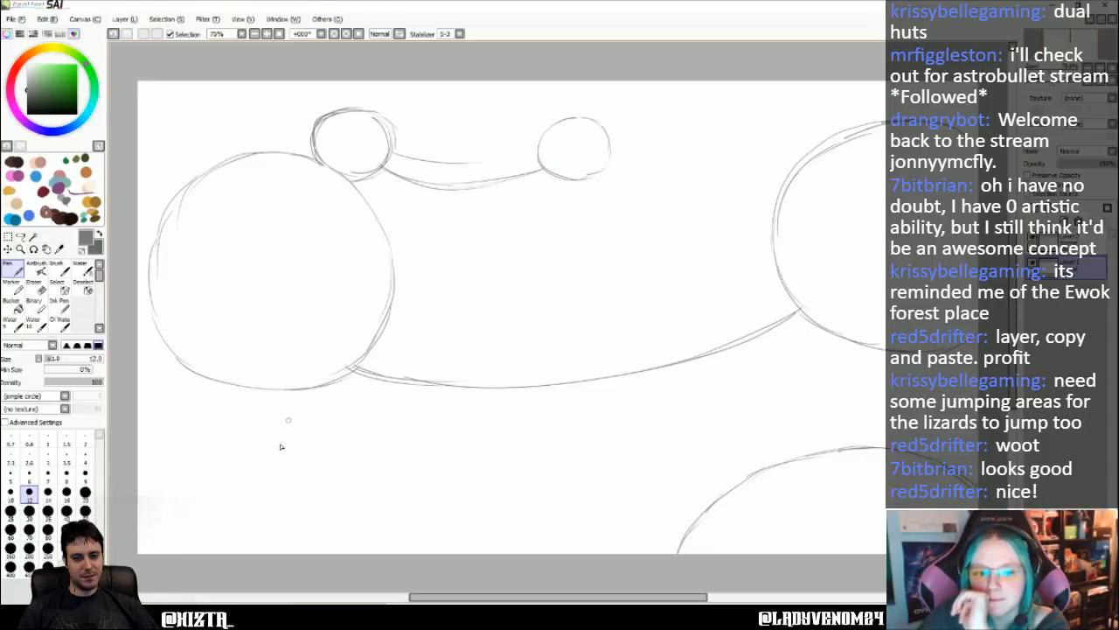
- Sketch vertical trunk lines below and above the large left circle, and from the small circles and the right circle up to the canvas top
{"action": "left_click_drag", "start_coordinate": [304, 396], "coordinate": [301, 552]}
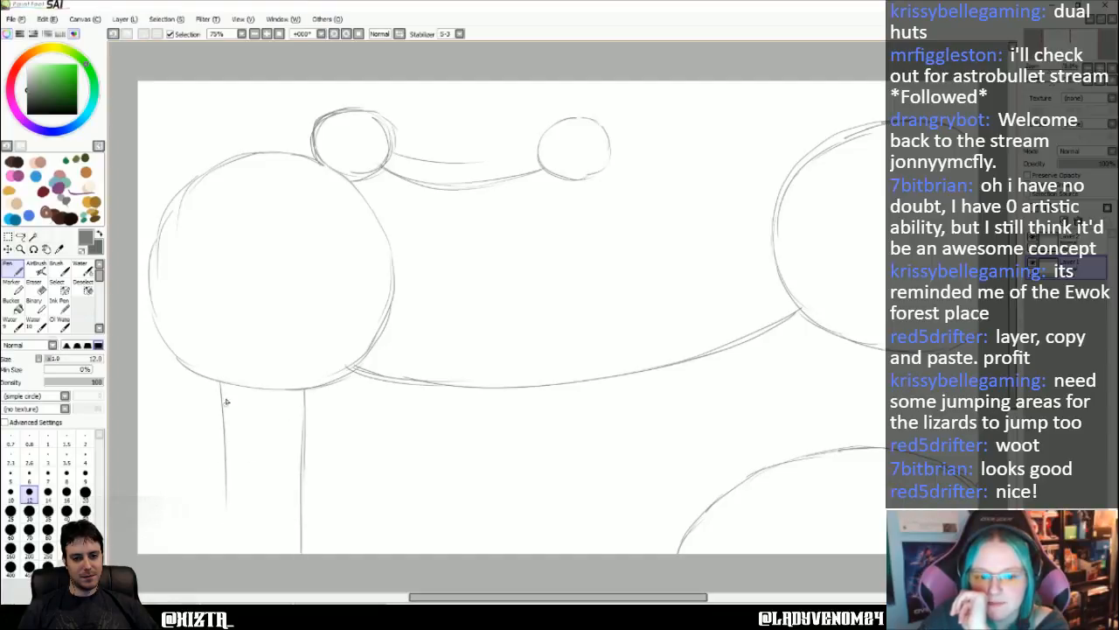
{"action": "left_click_drag", "start_coordinate": [220, 384], "coordinate": [217, 544]}
{"action": "left_click_drag", "start_coordinate": [301, 157], "coordinate": [292, 87]}
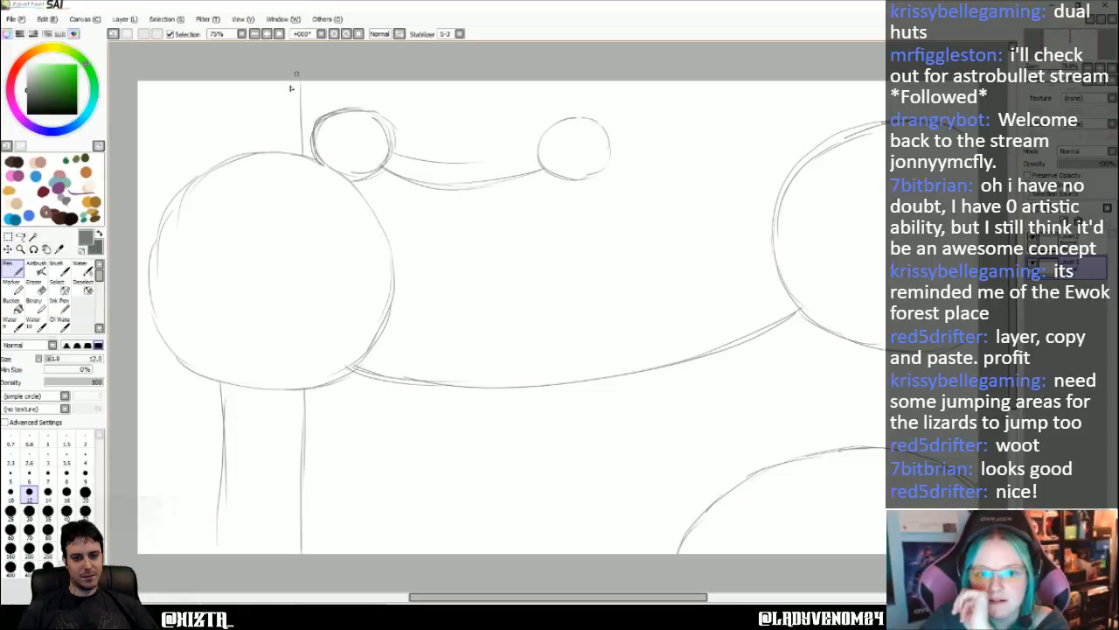
{"action": "left_click_drag", "start_coordinate": [245, 152], "coordinate": [241, 83]}
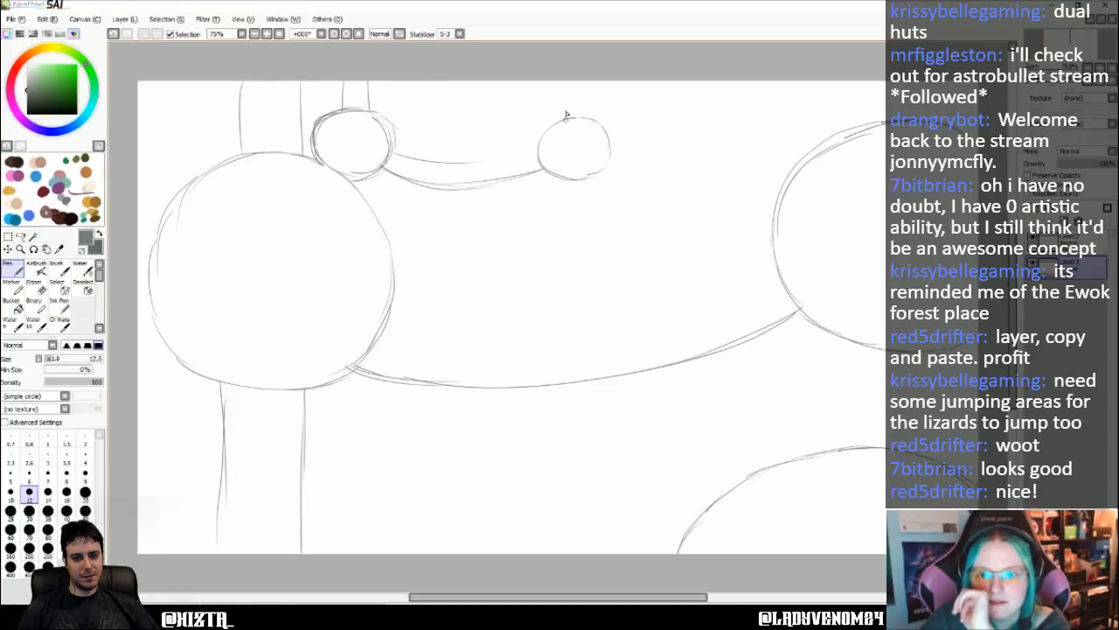
{"action": "left_click_drag", "start_coordinate": [565, 117], "coordinate": [564, 83]}
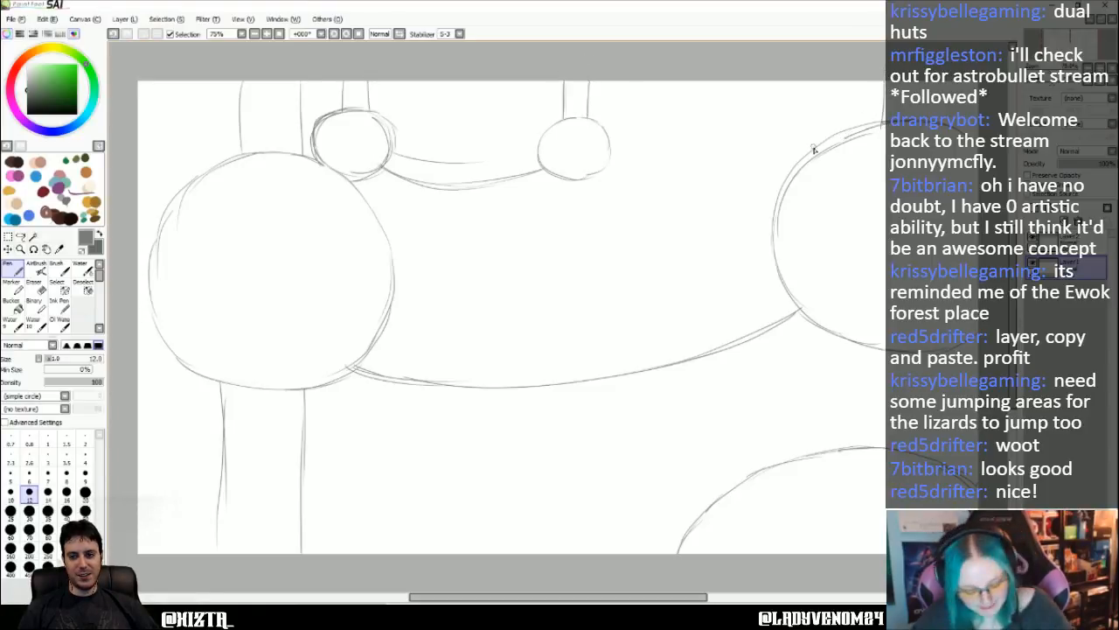
{"action": "key", "text": "ctrl+z"}
{"action": "left_click_drag", "start_coordinate": [864, 132], "coordinate": [862, 83]}
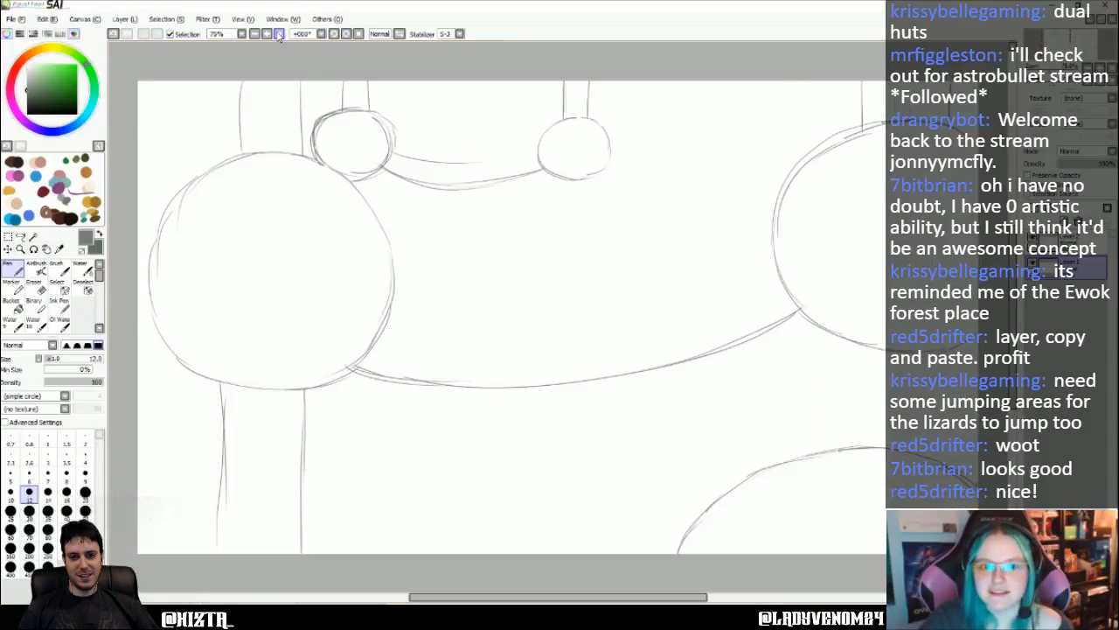
- Rotate the canvas view and draw two long trunk lines from the bottom-edge arc to the canvas top, crossing the right circle
{"action": "left_click", "coordinate": [345, 33]}
{"action": "left_click", "coordinate": [347, 35]}
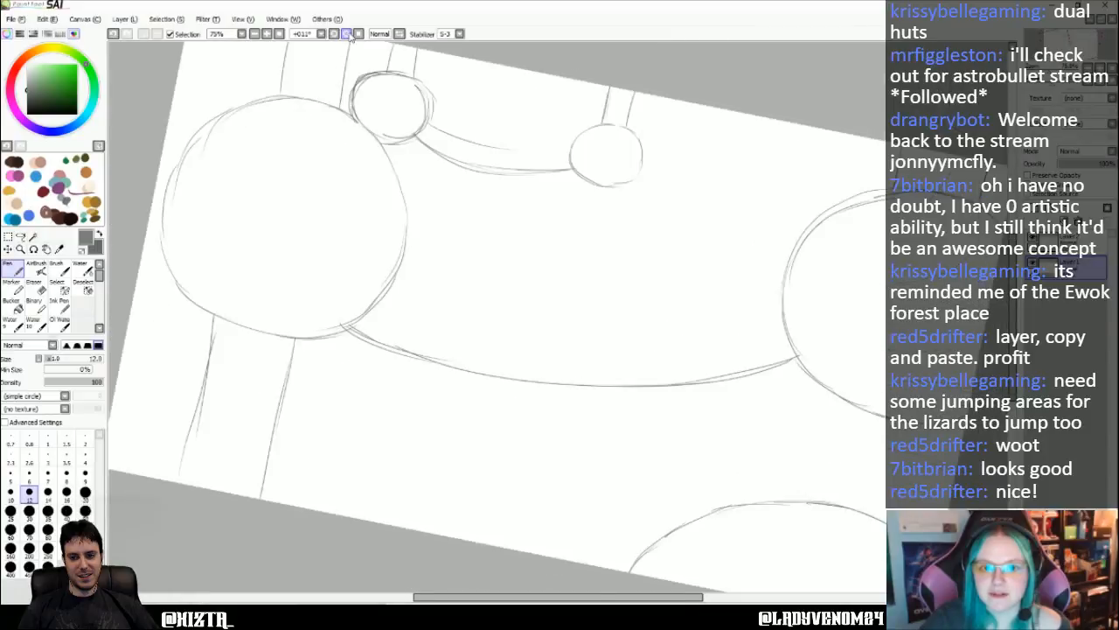
{"action": "key", "text": "Down"}
{"action": "key", "text": "Down"}
{"action": "key", "text": "Down"}
{"action": "key", "text": "Down"}
{"action": "key", "text": "Down"}
{"action": "key", "text": "Down"}
{"action": "key", "text": "Down"}
{"action": "key", "text": "Down"}
{"action": "key", "text": "Down"}
{"action": "key", "text": "Down"}
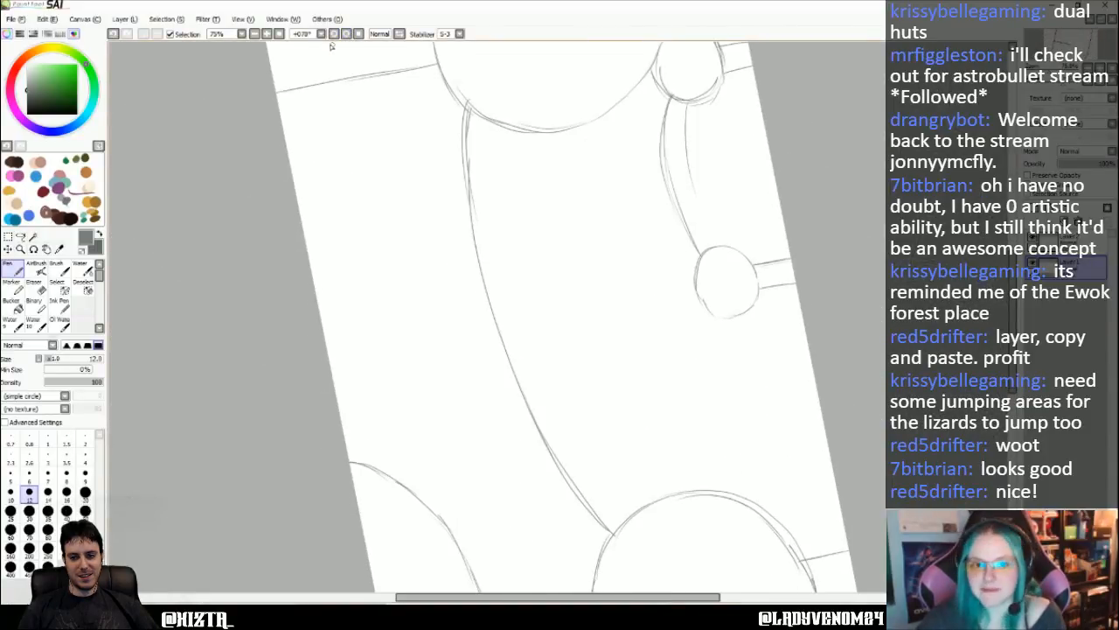
{"action": "left_click", "coordinate": [347, 34]}
{"action": "key", "text": "Delete"}
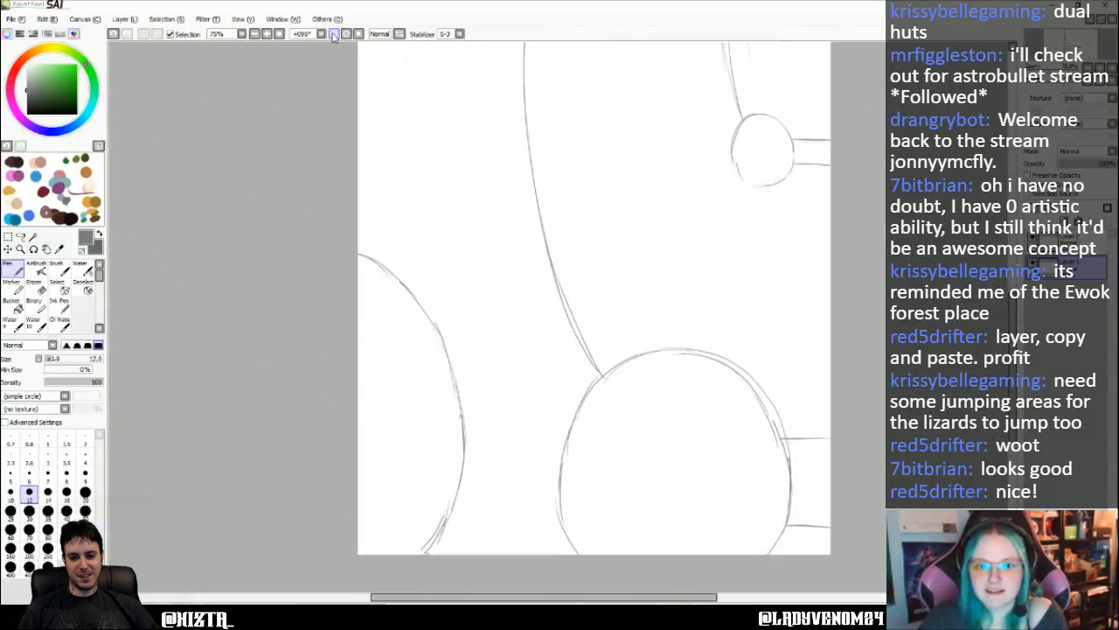
{"action": "left_click_drag", "start_coordinate": [466, 386], "coordinate": [838, 328]}
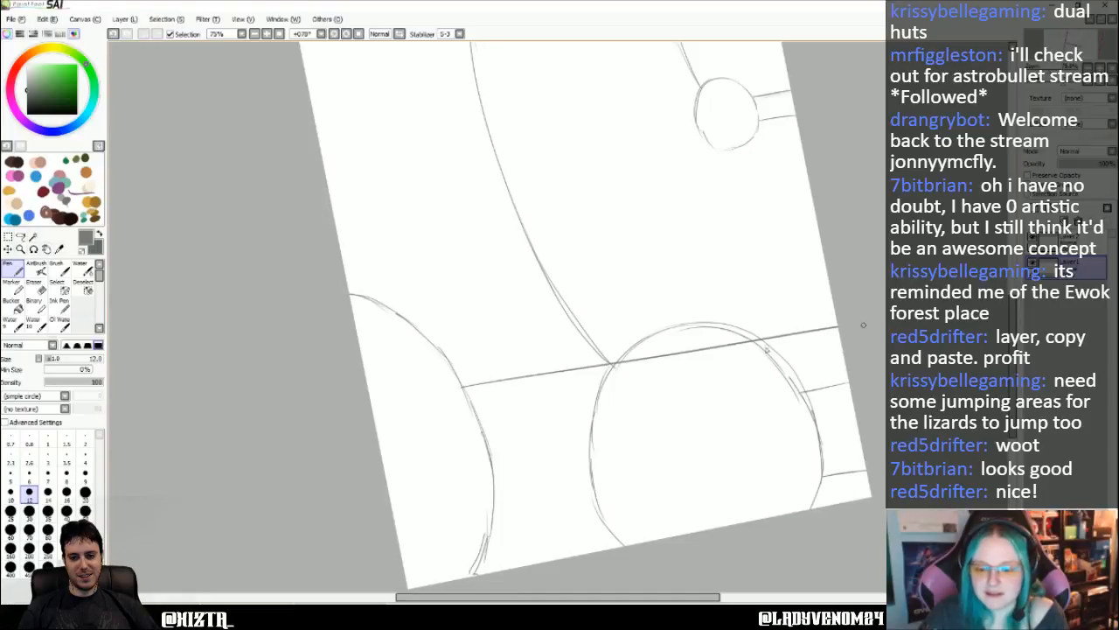
{"action": "key", "text": "ctrl+z"}
{"action": "left_click_drag", "start_coordinate": [453, 370], "coordinate": [830, 291]}
{"action": "left_click_drag", "start_coordinate": [492, 463], "coordinate": [849, 381]}
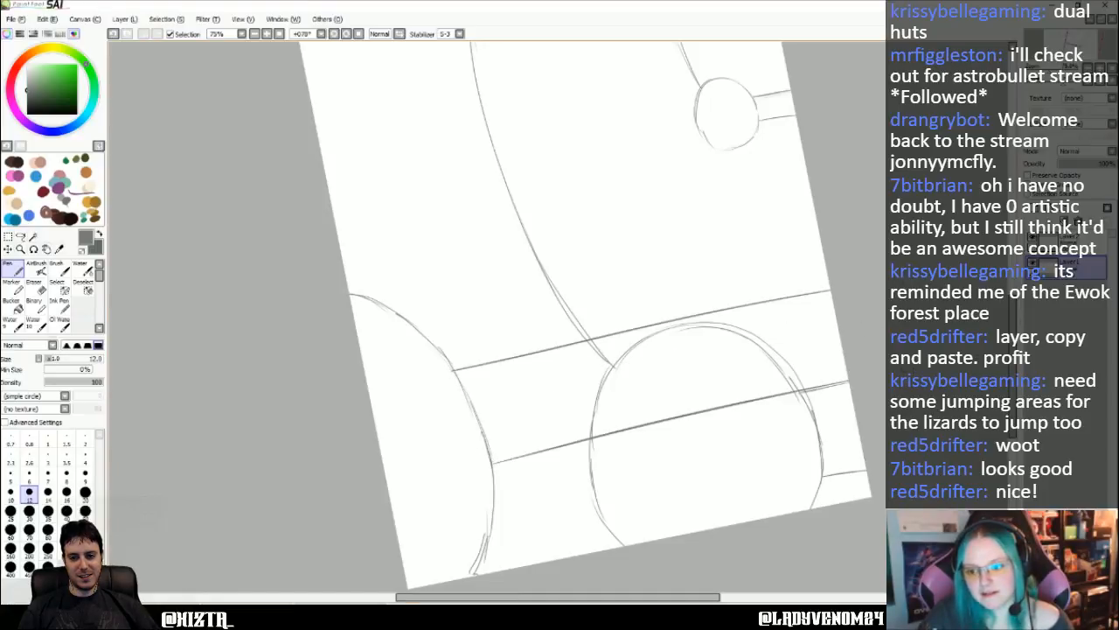
- Erase the circle and bridge lines inside the new trunk with the Eraser at size 50 and reset the canvas rotation
{"action": "key", "text": "e"}
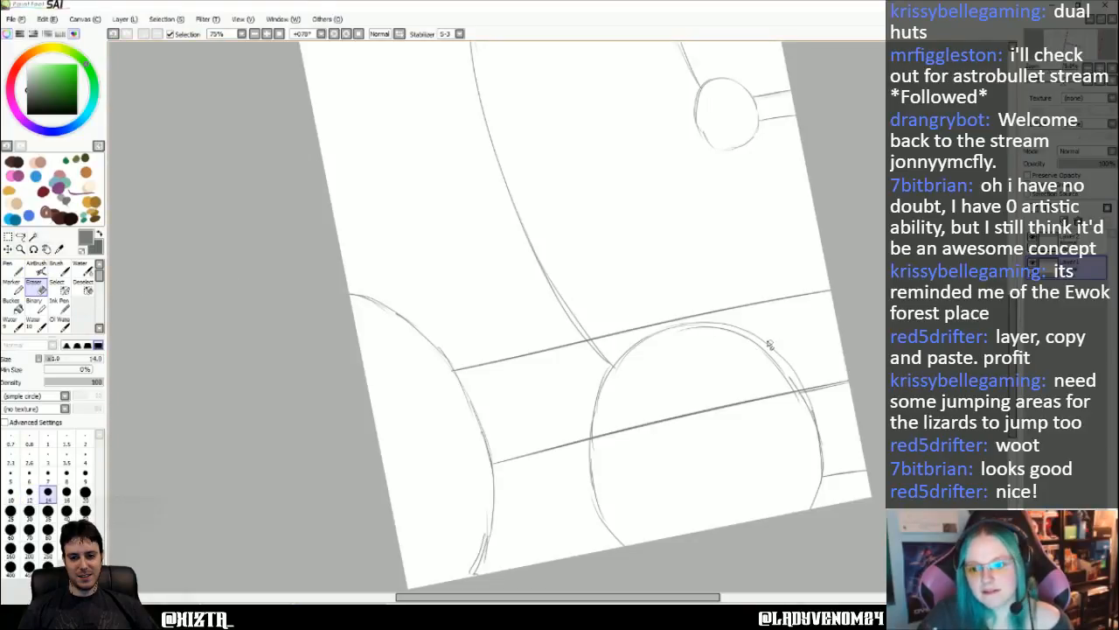
{"action": "left_click", "coordinate": [85, 510]}
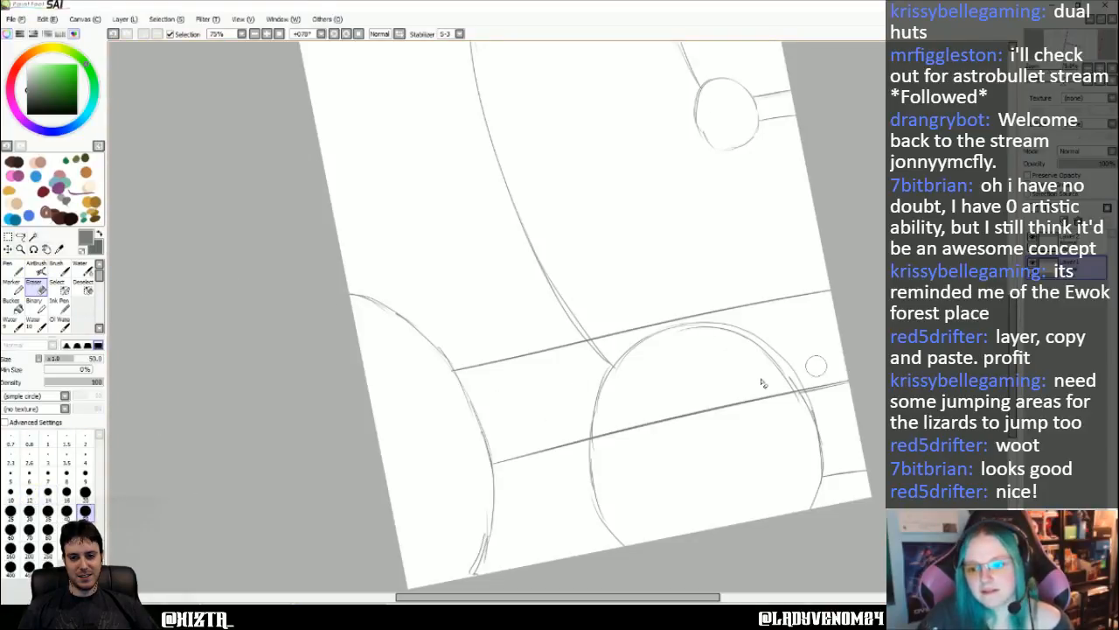
{"action": "mouse_move", "coordinate": [789, 378]}
{"action": "left_mouse_down"}
{"action": "mouse_move", "coordinate": [674, 374]}
{"action": "mouse_move", "coordinate": [818, 349]}
{"action": "mouse_move", "coordinate": [808, 339]}
{"action": "mouse_move", "coordinate": [584, 356]}
{"action": "mouse_move", "coordinate": [710, 332]}
{"action": "mouse_move", "coordinate": [648, 340]}
{"action": "mouse_move", "coordinate": [580, 390]}
{"action": "mouse_move", "coordinate": [607, 404]}
{"action": "mouse_move", "coordinate": [600, 420]}
{"action": "mouse_move", "coordinate": [622, 418]}
{"action": "left_mouse_up"}
{"action": "left_click", "coordinate": [359, 34]}
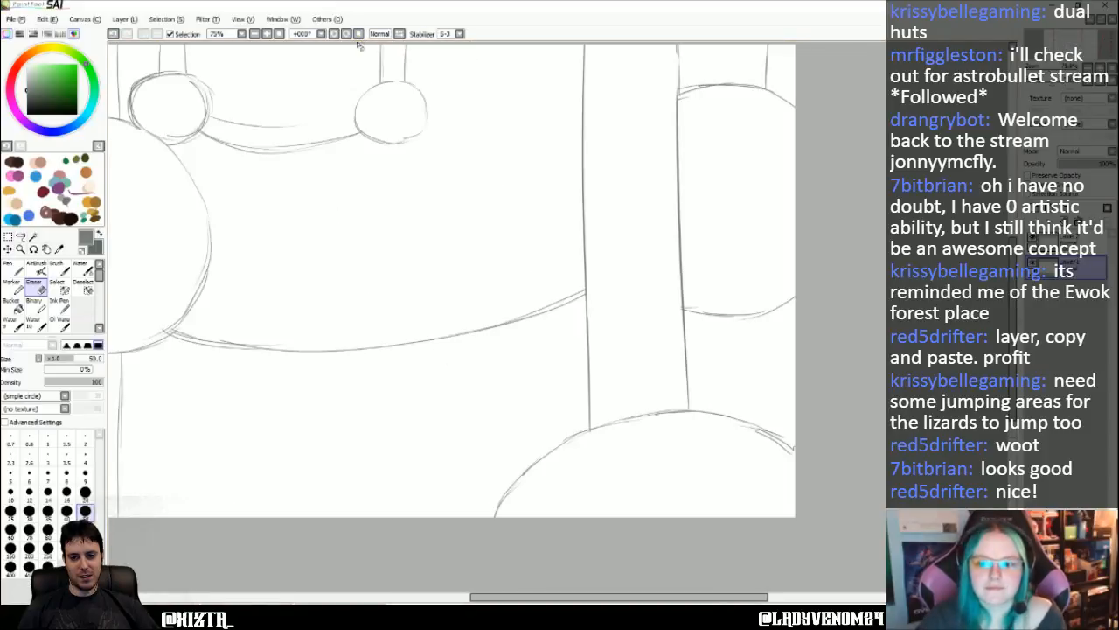
- Rotate the canvas view to 90 degrees and draw the right circle's trunk lines down to the bottom-edge arc with the Pen
{"action": "key", "text": "Left"}
{"action": "key", "text": "Left"}
{"action": "key", "text": "Left"}
{"action": "key", "text": "Left"}
{"action": "key", "text": "Left"}
{"action": "key", "text": "Left"}
{"action": "key", "text": "Left"}
{"action": "key", "text": "Left"}
{"action": "key", "text": "Up"}
{"action": "key", "text": "Up"}
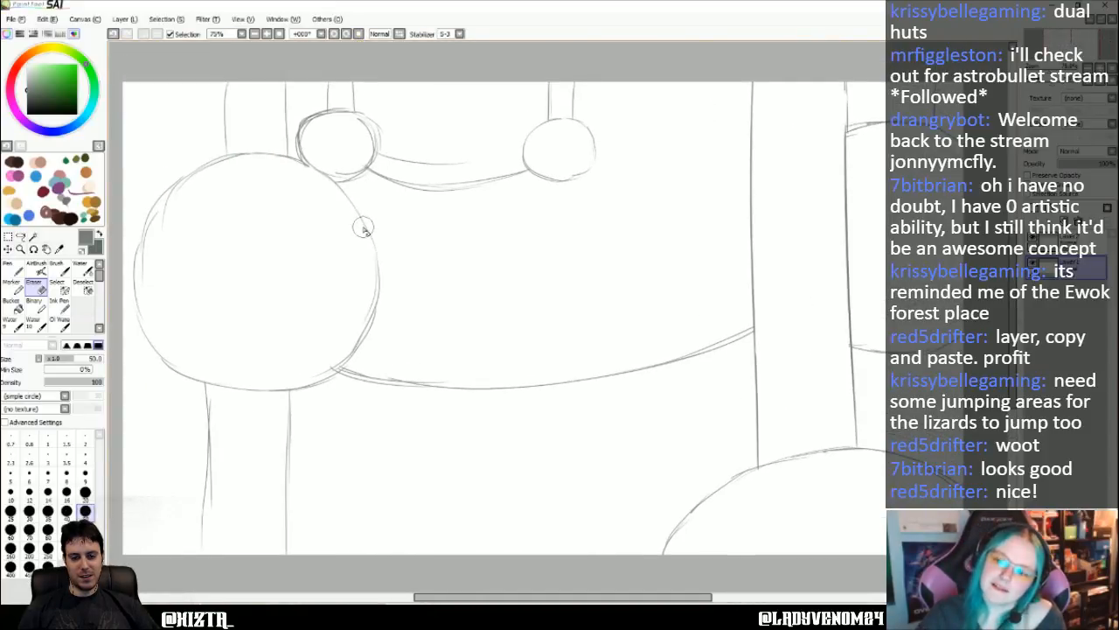
{"action": "key", "text": "Down"}
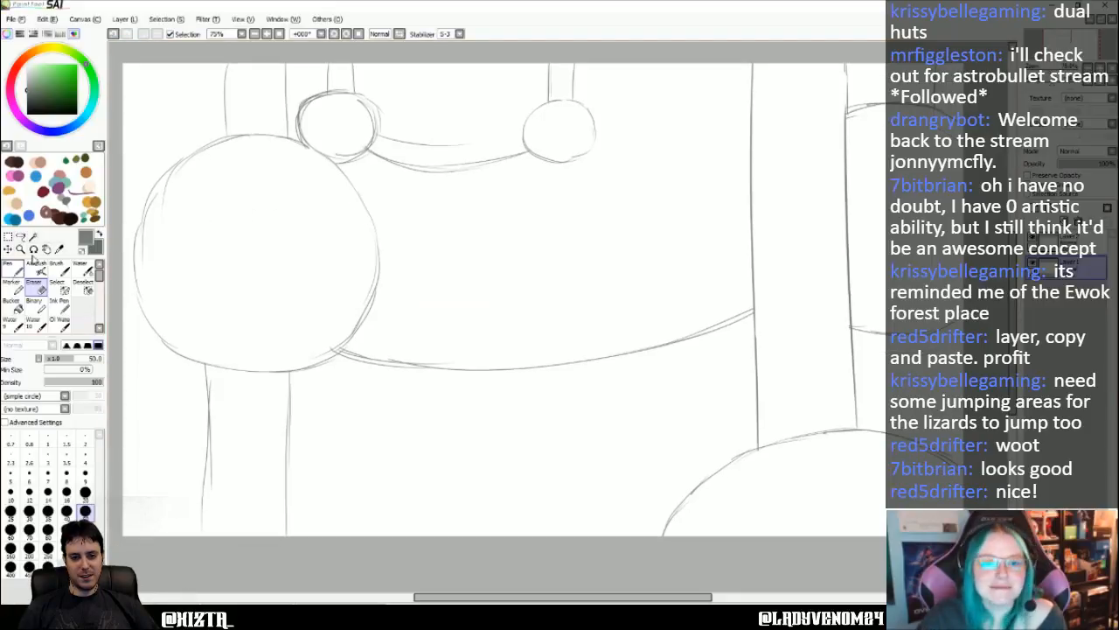
{"action": "left_click", "coordinate": [347, 34]}
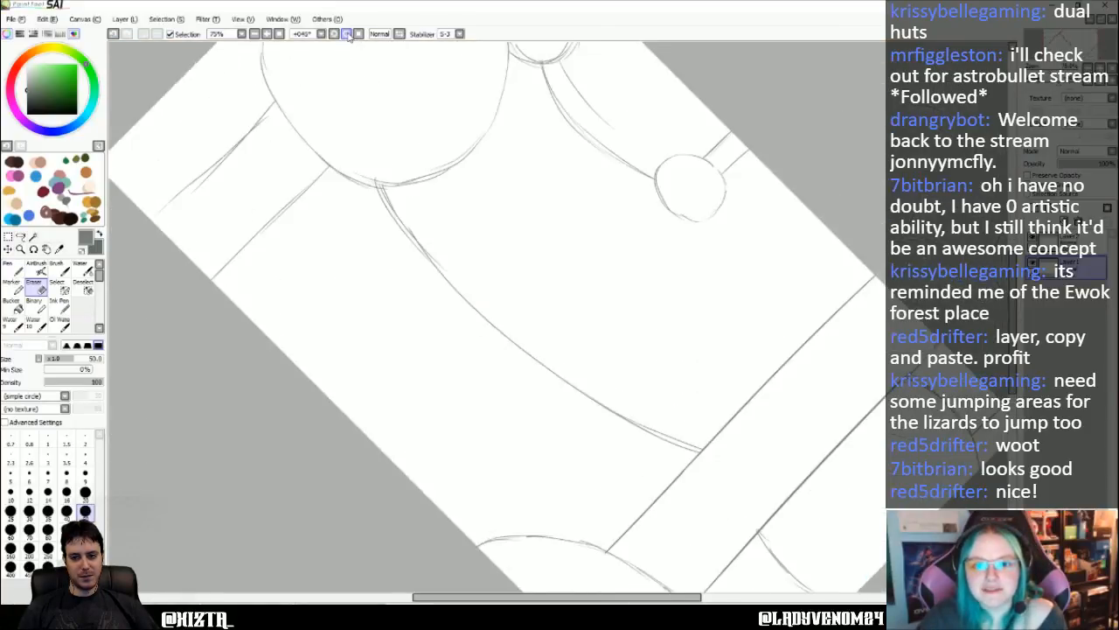
{"action": "left_click", "coordinate": [349, 36]}
{"action": "left_click", "coordinate": [16, 273]}
{"action": "key", "text": "Down"}
{"action": "key", "text": "Down"}
{"action": "key", "text": "Down"}
{"action": "key", "text": "Down"}
{"action": "key", "text": "Down"}
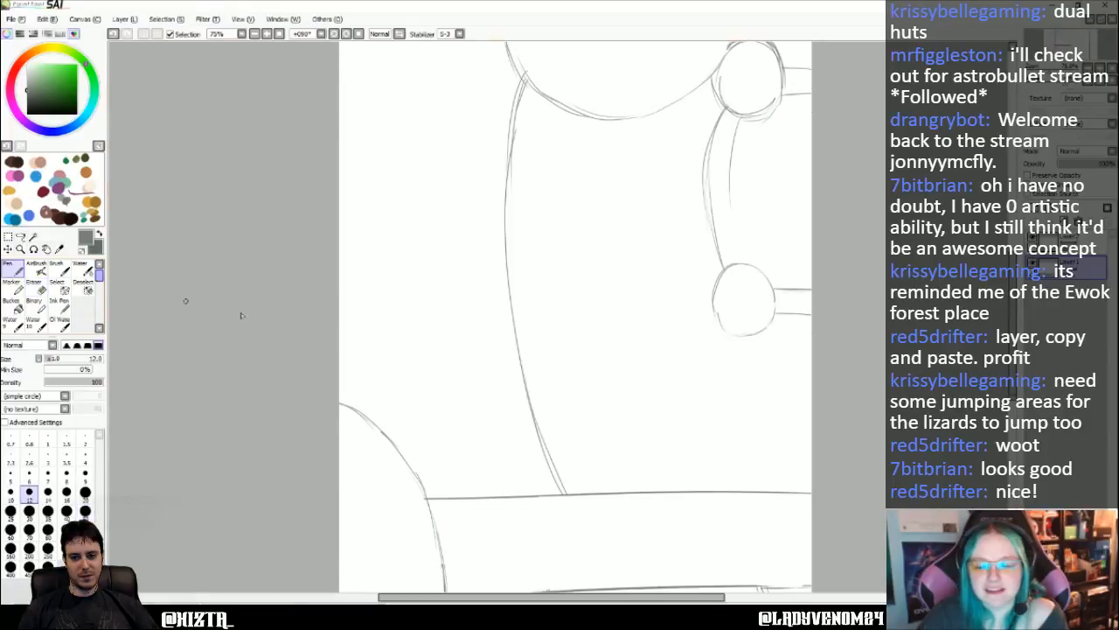
{"action": "scroll", "coordinate": [498, 372], "scroll_direction": "down", "scroll_amount": 5}
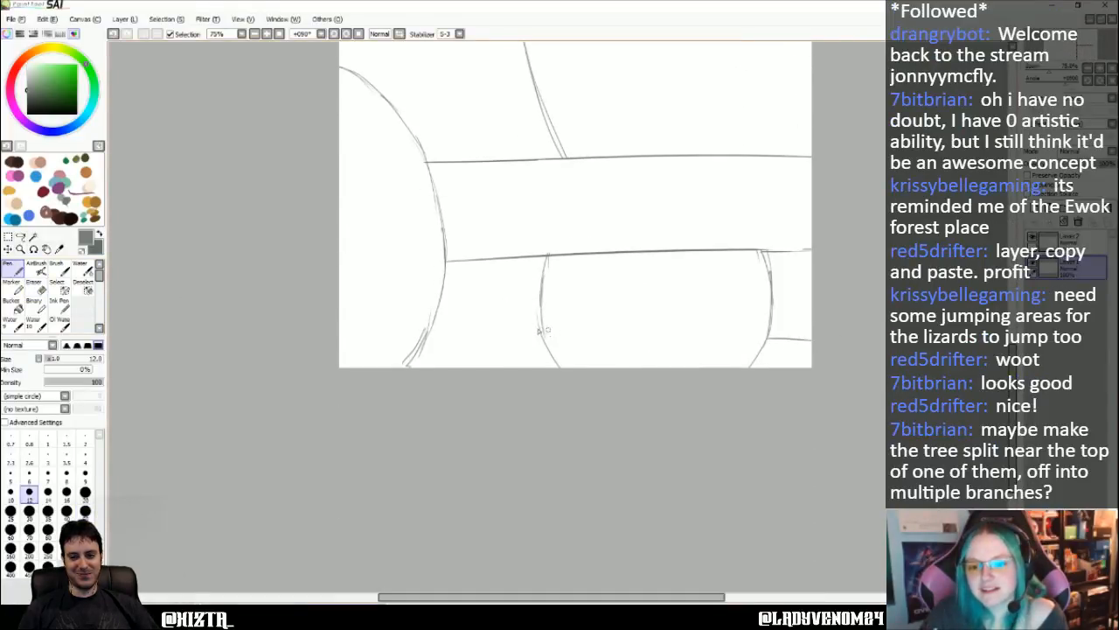
{"action": "left_click_drag", "start_coordinate": [542, 330], "coordinate": [432, 327]}
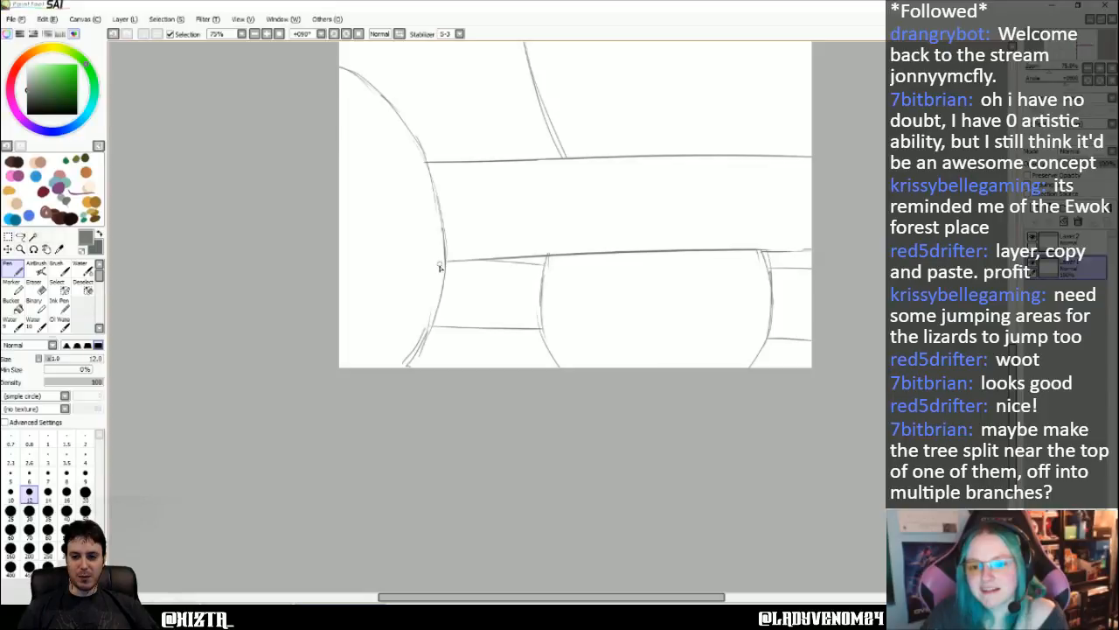
- Sketch a curved branch splitting off the long trunk's left side toward the canvas top and erase the trunk line across its base
{"action": "scroll", "coordinate": [433, 271], "scroll_direction": "up", "scroll_amount": 3}
{"action": "scroll", "coordinate": [502, 257], "scroll_direction": "up", "scroll_amount": 1}
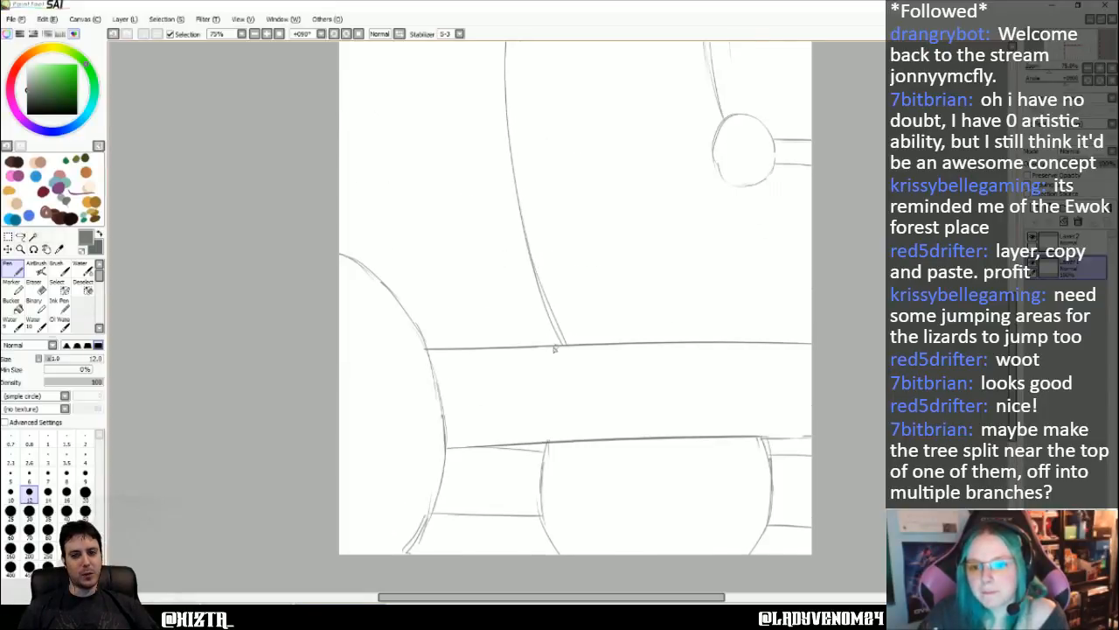
{"action": "left_click_drag", "start_coordinate": [612, 343], "coordinate": [811, 239]}
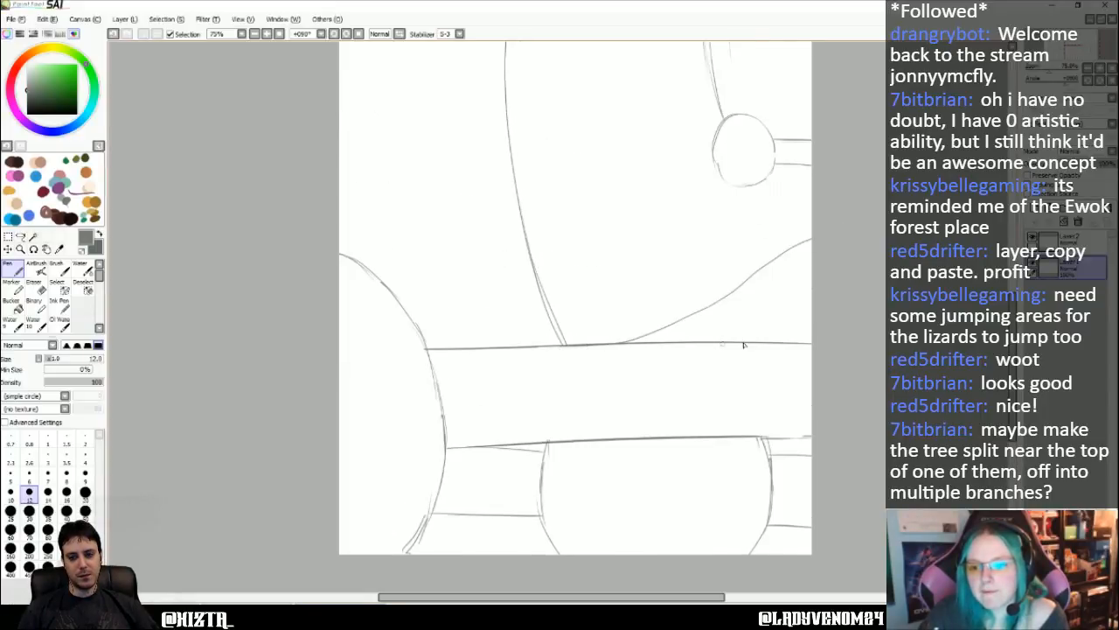
{"action": "left_click_drag", "start_coordinate": [746, 342], "coordinate": [792, 286]}
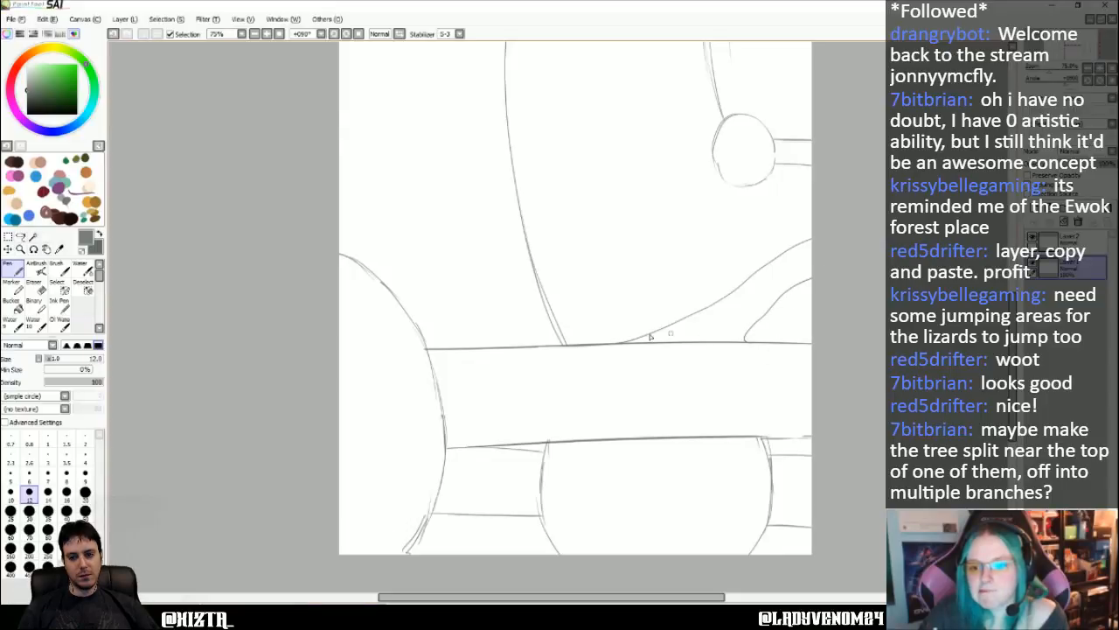
{"action": "mouse_move", "coordinate": [618, 343]}
{"action": "left_mouse_down"}
{"action": "mouse_move", "coordinate": [688, 318]}
{"action": "mouse_move", "coordinate": [826, 239]}
{"action": "left_mouse_up"}
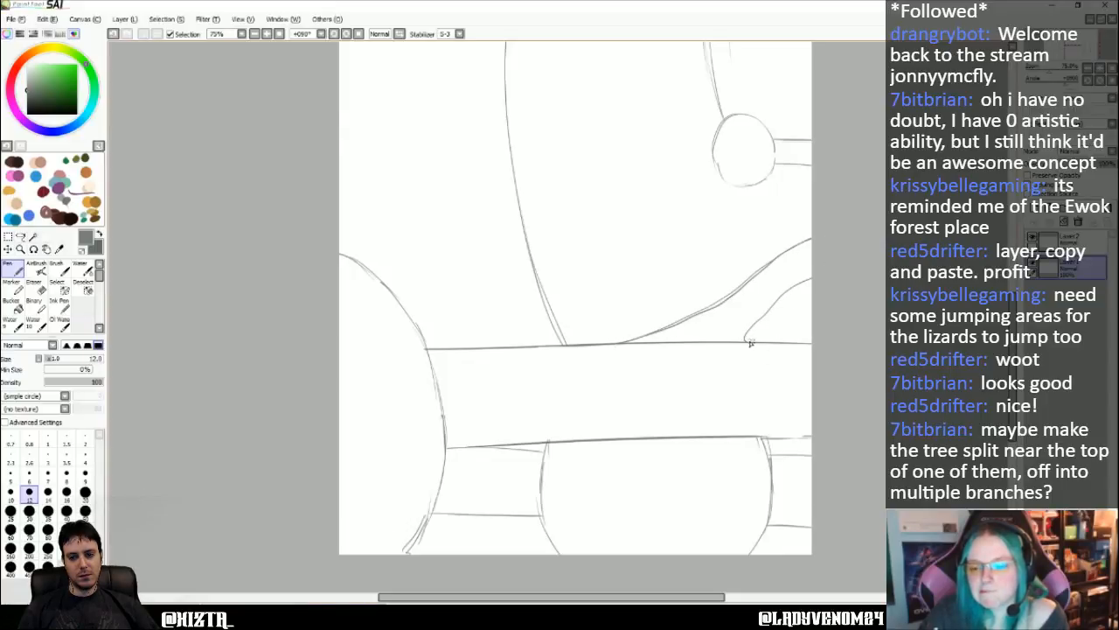
{"action": "left_click", "coordinate": [33, 282]}
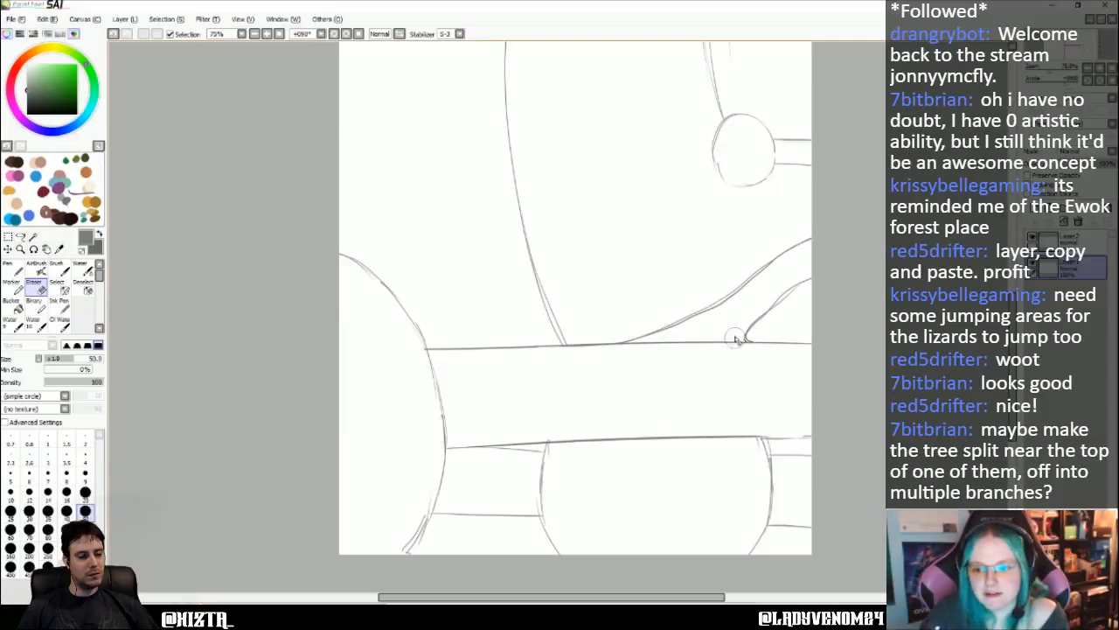
{"action": "left_click_drag", "start_coordinate": [737, 340], "coordinate": [627, 344]}
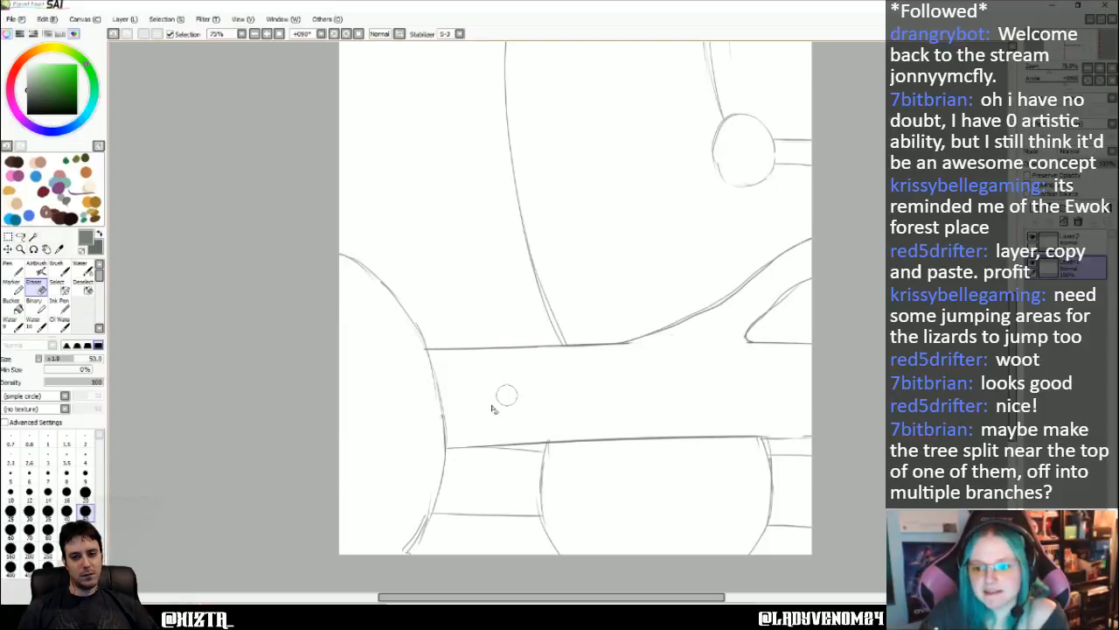
- Draw pairs of trunk lines with the Pen running from the two small circles down to the canvas bottom edge
{"action": "scroll", "coordinate": [253, 244], "scroll_direction": "up", "scroll_amount": 5}
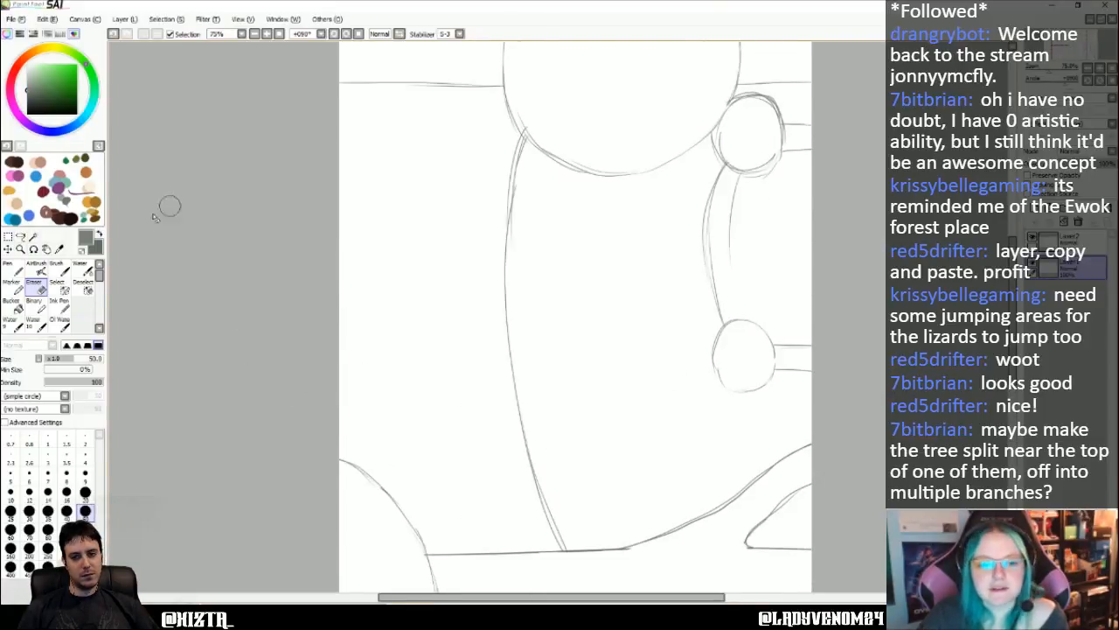
{"action": "left_click", "coordinate": [12, 264]}
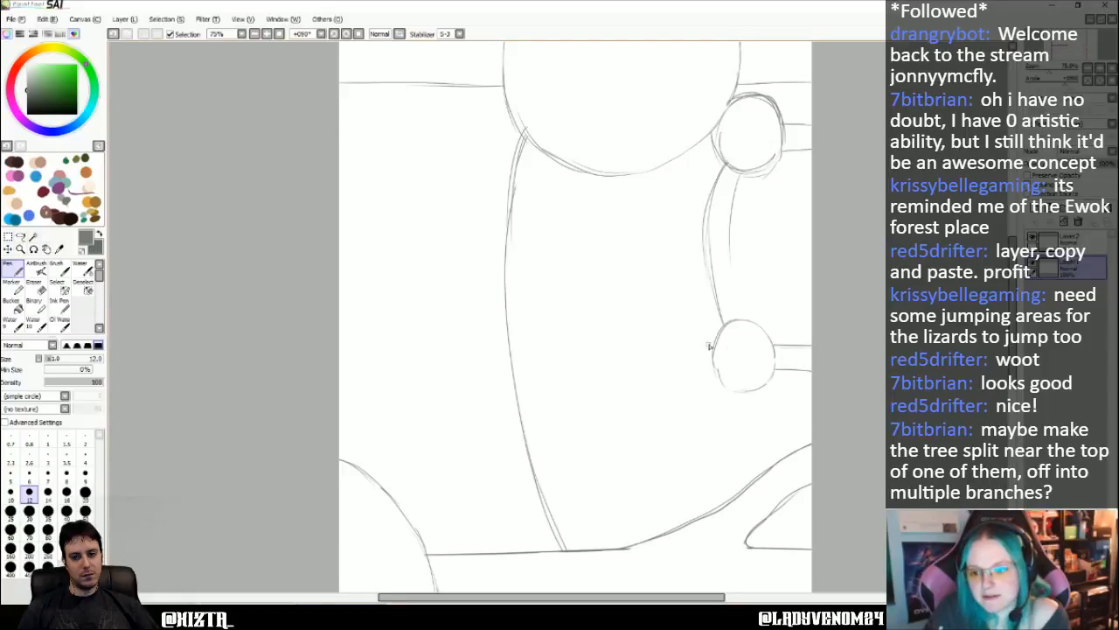
{"action": "left_click_drag", "start_coordinate": [717, 343], "coordinate": [260, 344]}
{"action": "left_click_drag", "start_coordinate": [712, 368], "coordinate": [241, 353]}
{"action": "key", "text": "ctrl+z"}
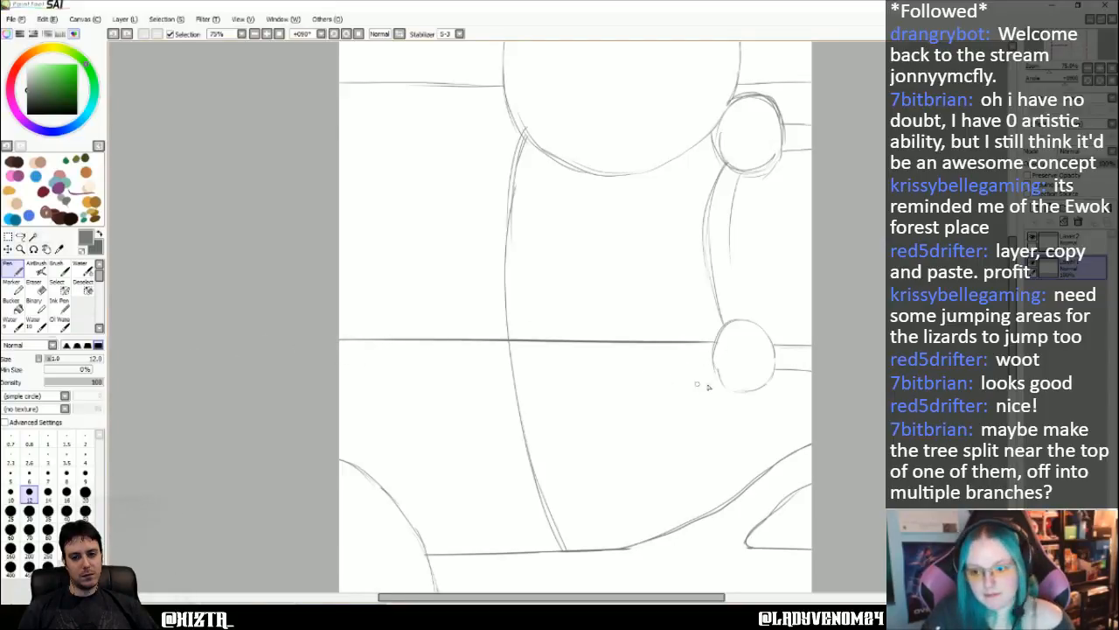
{"action": "left_click_drag", "start_coordinate": [720, 376], "coordinate": [288, 374]}
{"action": "key", "text": "ctrl+z"}
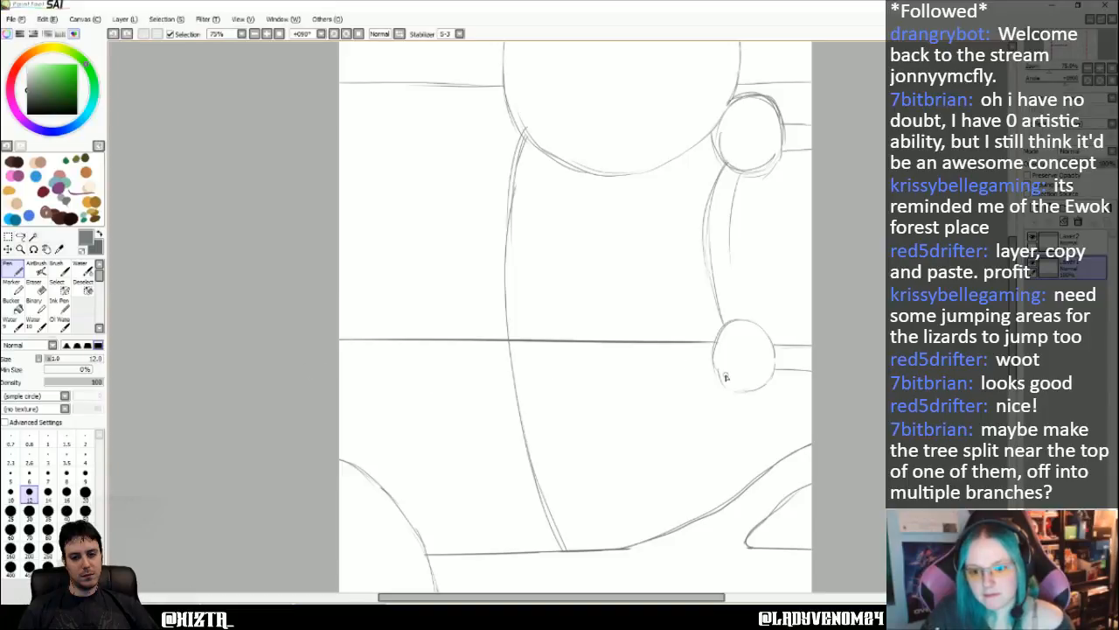
{"action": "left_click_drag", "start_coordinate": [725, 377], "coordinate": [250, 370]}
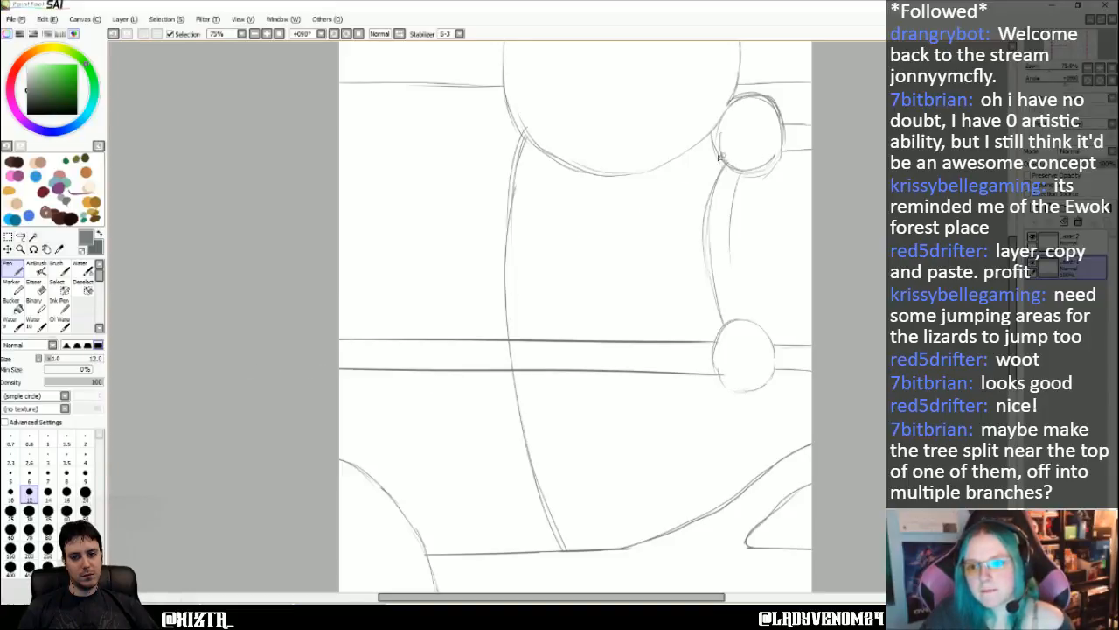
{"action": "left_click_drag", "start_coordinate": [719, 157], "coordinate": [636, 163]}
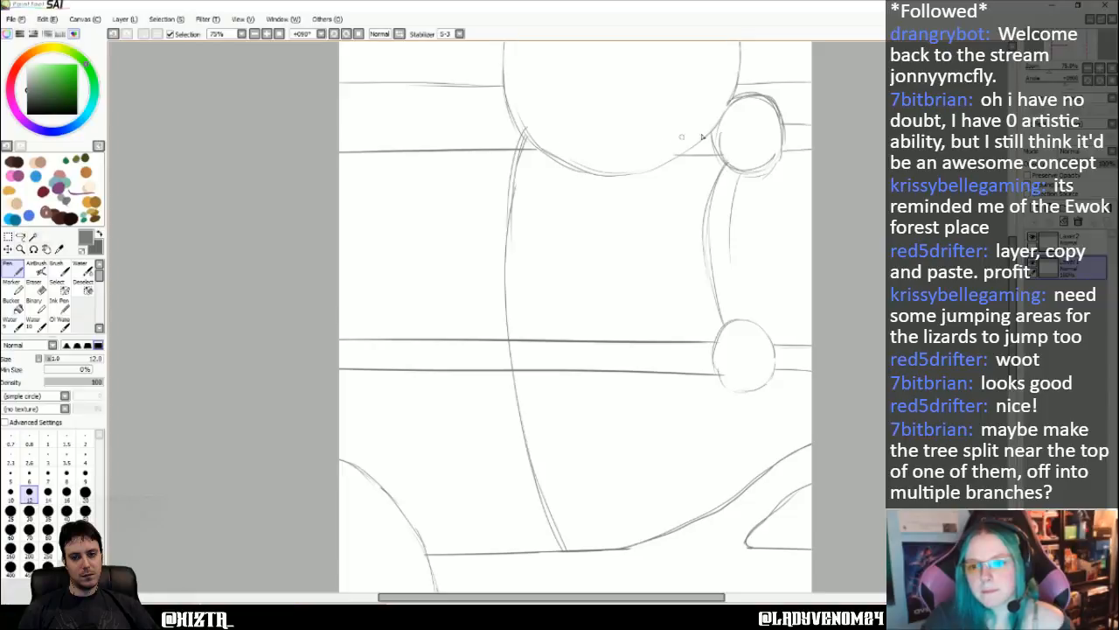
{"action": "left_click_drag", "start_coordinate": [516, 124], "coordinate": [234, 135]}
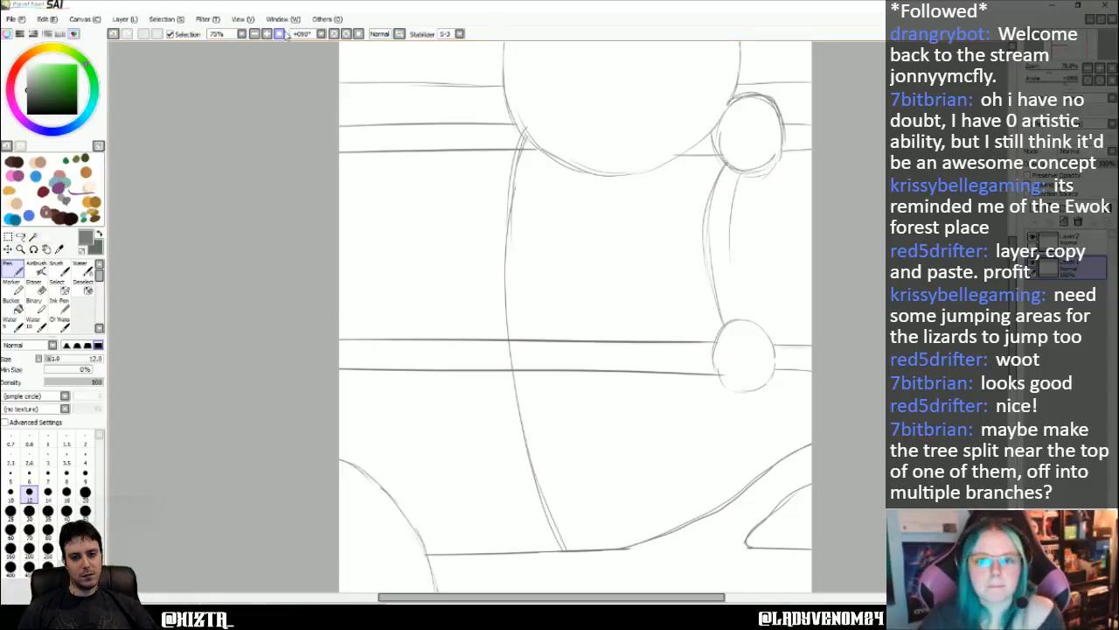
- Reset the canvas rotation to 0 degrees and bring the large circular hut with its trunk into view
{"action": "left_click", "coordinate": [333, 34]}
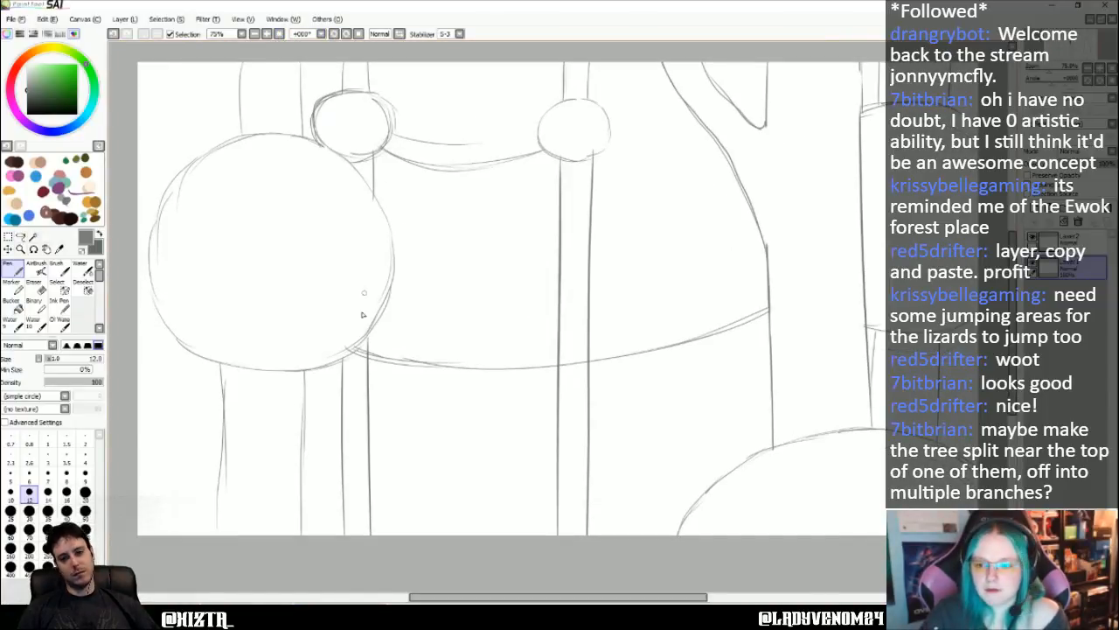
{"action": "mouse_move", "coordinate": [233, 90]}
{"action": "left_mouse_down"}
{"action": "mouse_move", "coordinate": [278, 115]}
{"action": "mouse_move", "coordinate": [368, 104]}
{"action": "left_mouse_up"}
{"action": "scroll", "coordinate": [329, 288], "scroll_direction": "up", "scroll_amount": 1}
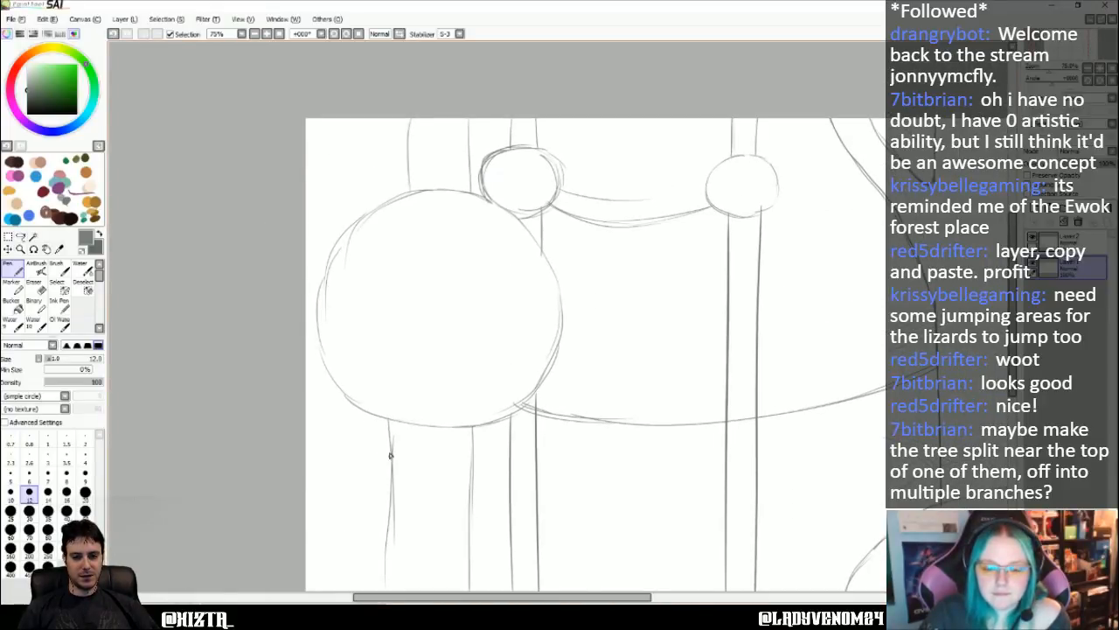
{"action": "left_click_drag", "start_coordinate": [388, 508], "coordinate": [293, 403]}
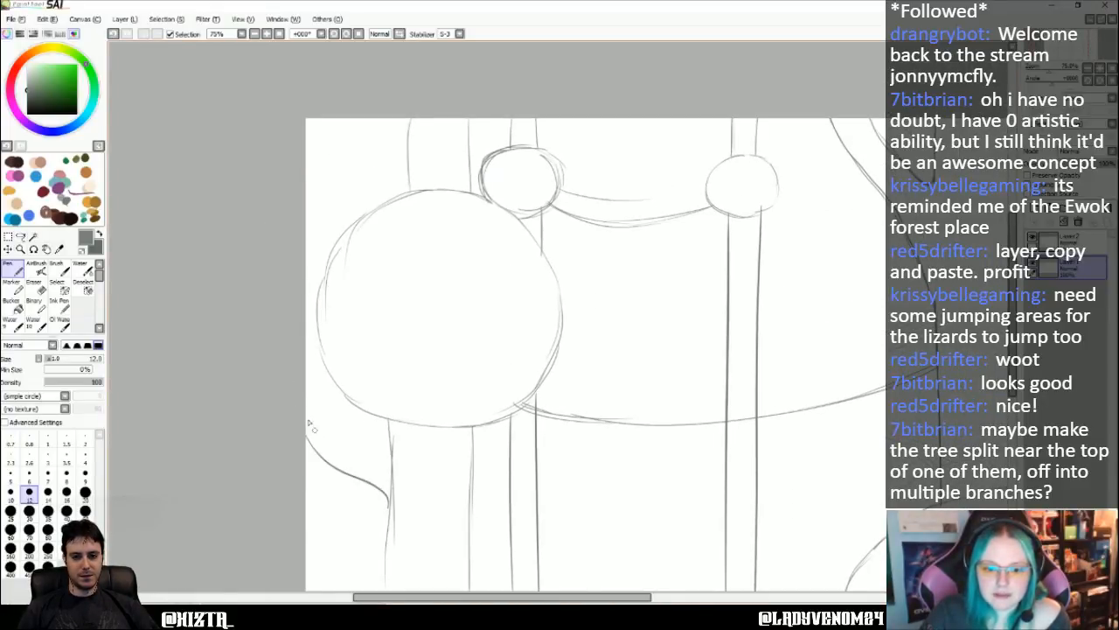
{"action": "left_click_drag", "start_coordinate": [330, 478], "coordinate": [397, 520]}
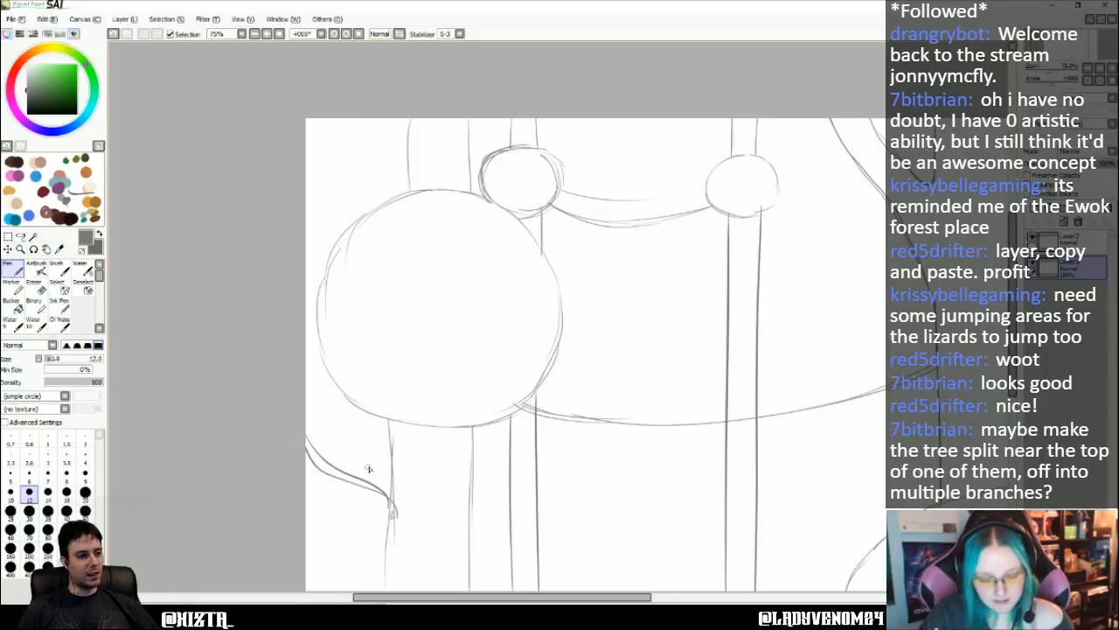
{"action": "key", "text": "ctrl+z"}
{"action": "key", "text": "ctrl+z"}
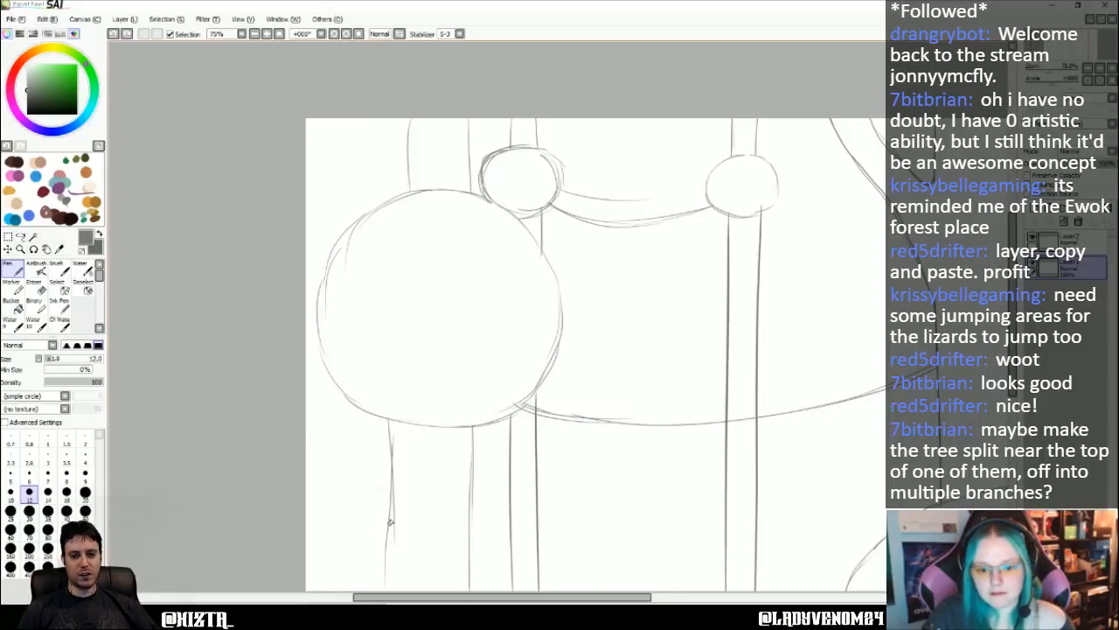
{"action": "key", "text": "ctrl+z"}
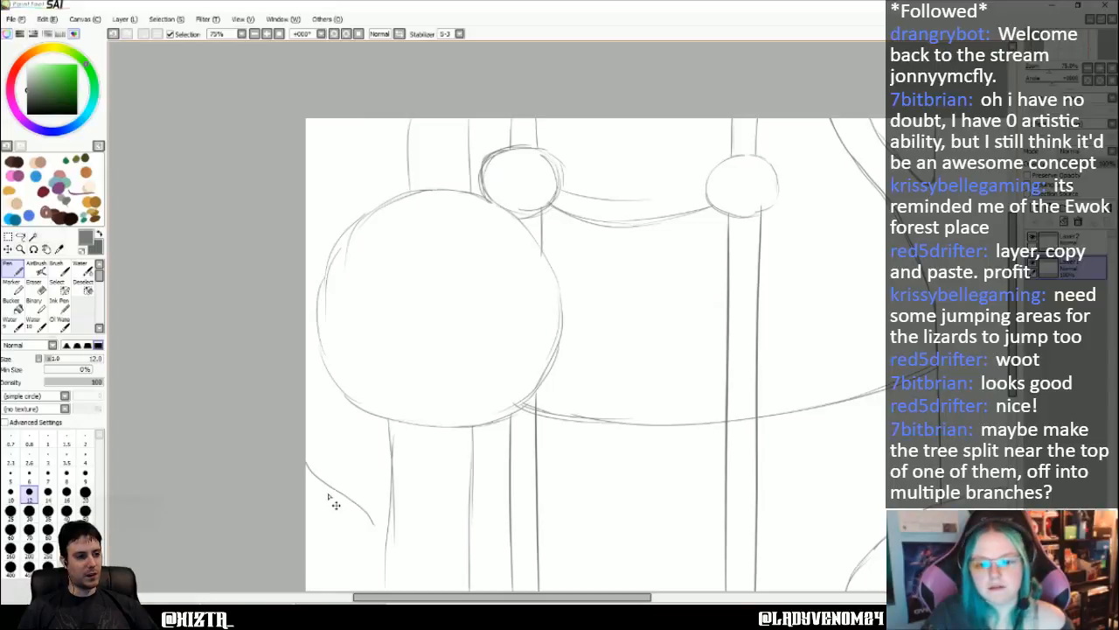
{"action": "key", "text": "ctrl+z"}
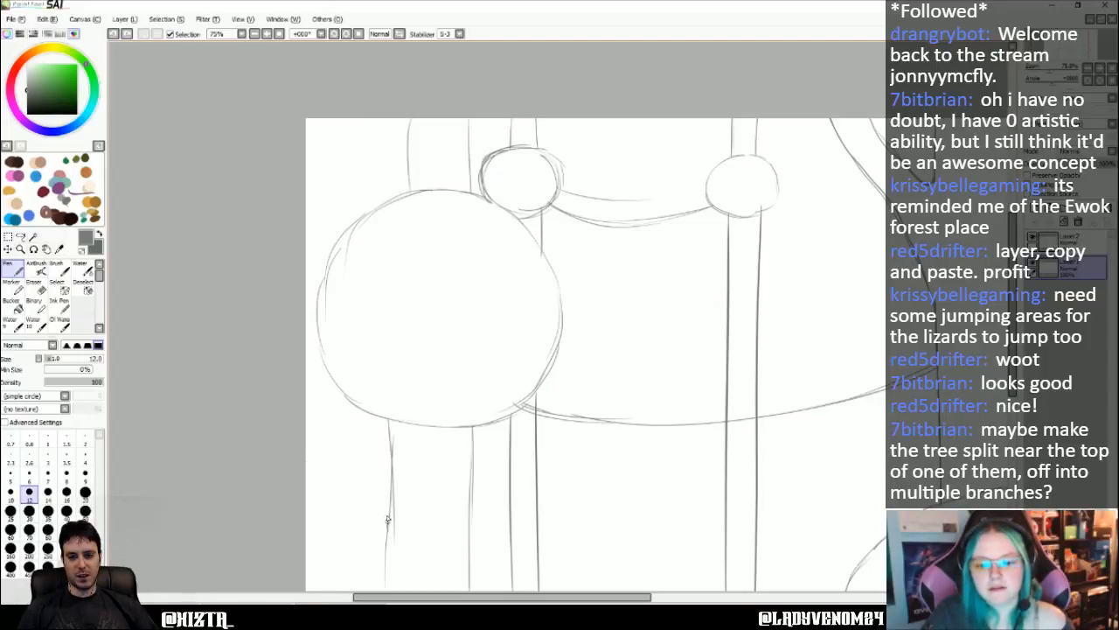
- Sketch a curved branch with two lines from the left side of the large circle's trunk to the canvas's left edge
{"action": "left_click_drag", "start_coordinate": [309, 456], "coordinate": [387, 519]}
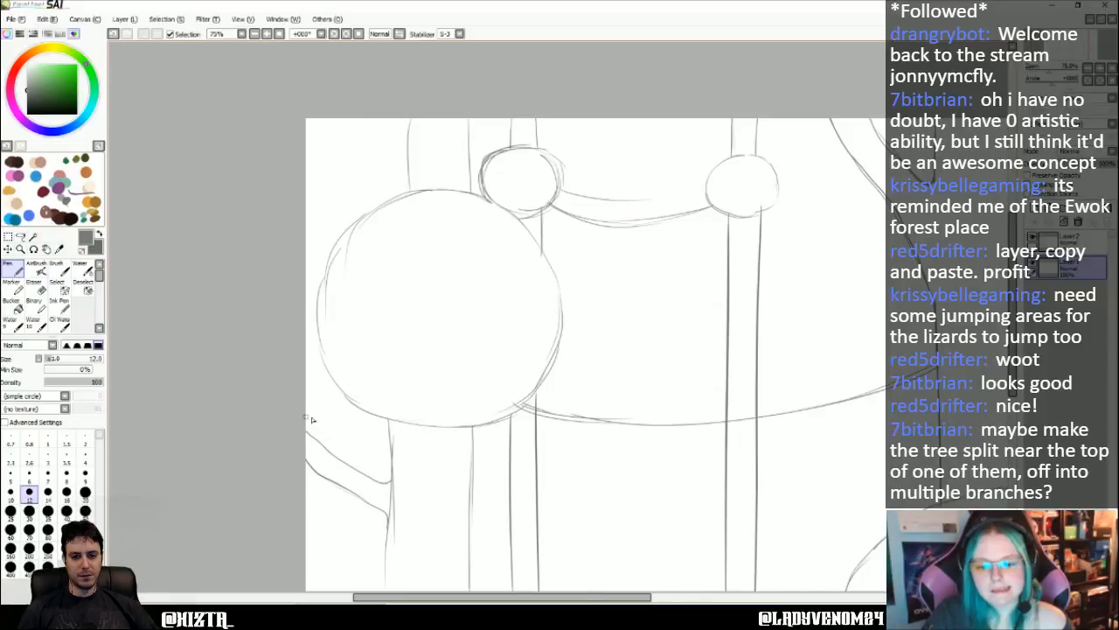
{"action": "key", "text": "ctrl+z"}
{"action": "left_click_drag", "start_coordinate": [356, 477], "coordinate": [306, 449]}
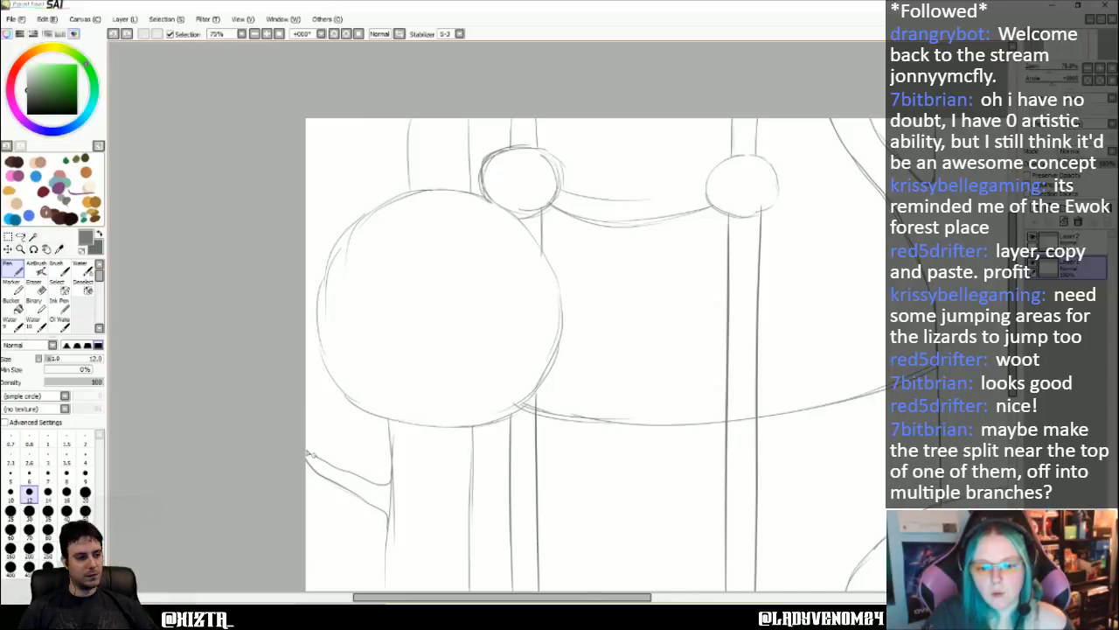
- Look over the huts, trunks and bridges between the canvas's left edge and the long trunk
{"action": "left_click_drag", "start_coordinate": [382, 342], "coordinate": [364, 342]}
{"action": "key", "text": "Right"}
{"action": "key", "text": "Right"}
{"action": "key", "text": "Right"}
{"action": "key", "text": "Right"}
{"action": "key", "text": "Right"}
{"action": "key", "text": "Right"}
{"action": "key", "text": "Right"}
{"action": "key", "text": "Right"}
{"action": "key", "text": "Right"}
{"action": "key", "text": "Right"}
{"action": "key", "text": "Right"}
{"action": "key", "text": "Right"}
{"action": "key", "text": "Right"}
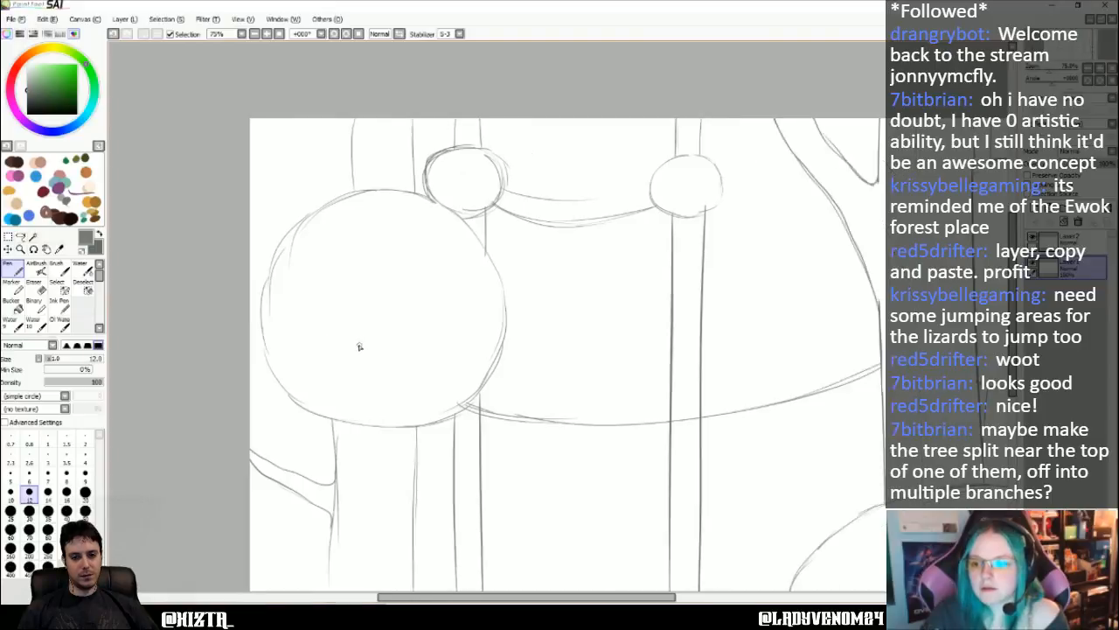
{"action": "key", "text": "Down"}
{"action": "key", "text": "Down"}
{"action": "key", "text": "Down"}
{"action": "key", "text": "Down"}
{"action": "key", "text": "Down"}
{"action": "key", "text": "Down"}
{"action": "key", "text": "Down"}
{"action": "key", "text": "Down"}
{"action": "key", "text": "Up"}
{"action": "key", "text": "Up"}
{"action": "key", "text": "Up"}
{"action": "key", "text": "Up"}
{"action": "key", "text": "Up"}
{"action": "key", "text": "Up"}
{"action": "key", "text": "Up"}
{"action": "key", "text": "Up"}
{"action": "key", "text": "Up"}
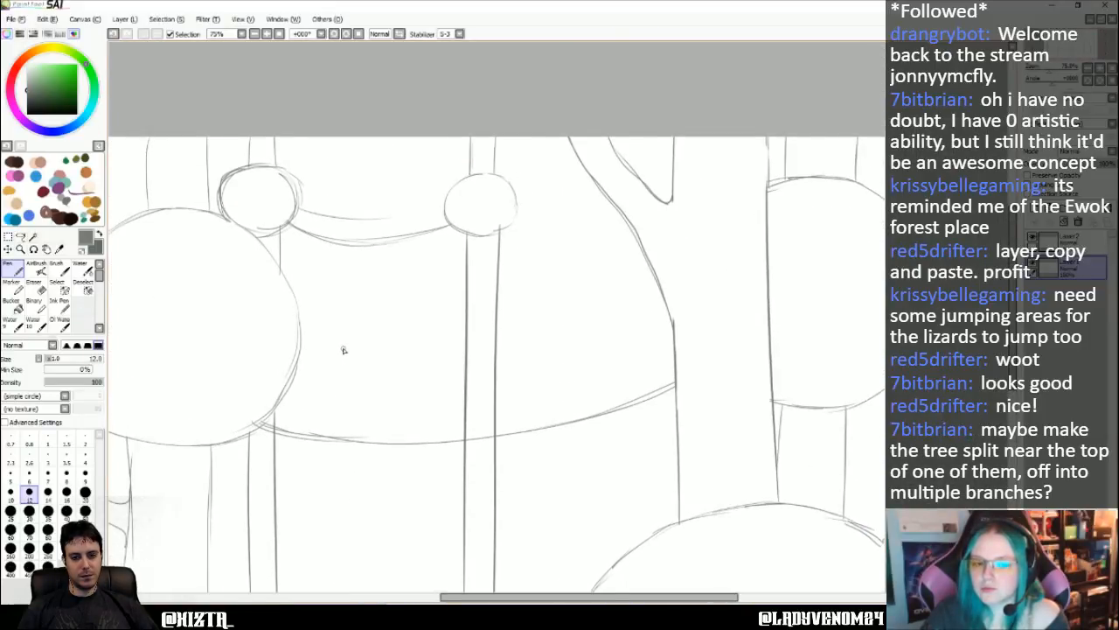
{"action": "key", "text": "Left"}
{"action": "key", "text": "Left"}
{"action": "key", "text": "Left"}
{"action": "key", "text": "Left"}
{"action": "key", "text": "Left"}
{"action": "key", "text": "Left"}
{"action": "key", "text": "Left"}
{"action": "key", "text": "Left"}
{"action": "key", "text": "Left"}
{"action": "key", "text": "Left"}
{"action": "key", "text": "Left"}
{"action": "key", "text": "Left"}
{"action": "key", "text": "Right"}
{"action": "key", "text": "Right"}
{"action": "key", "text": "Right"}
{"action": "key", "text": "Right"}
{"action": "key", "text": "Right"}
{"action": "key", "text": "Right"}
{"action": "key", "text": "Right"}
{"action": "key", "text": "Right"}
{"action": "key", "text": "Right"}
{"action": "key", "text": "Right"}
{"action": "key", "text": "Right"}
{"action": "key", "text": "Right"}
{"action": "key", "text": "Right"}
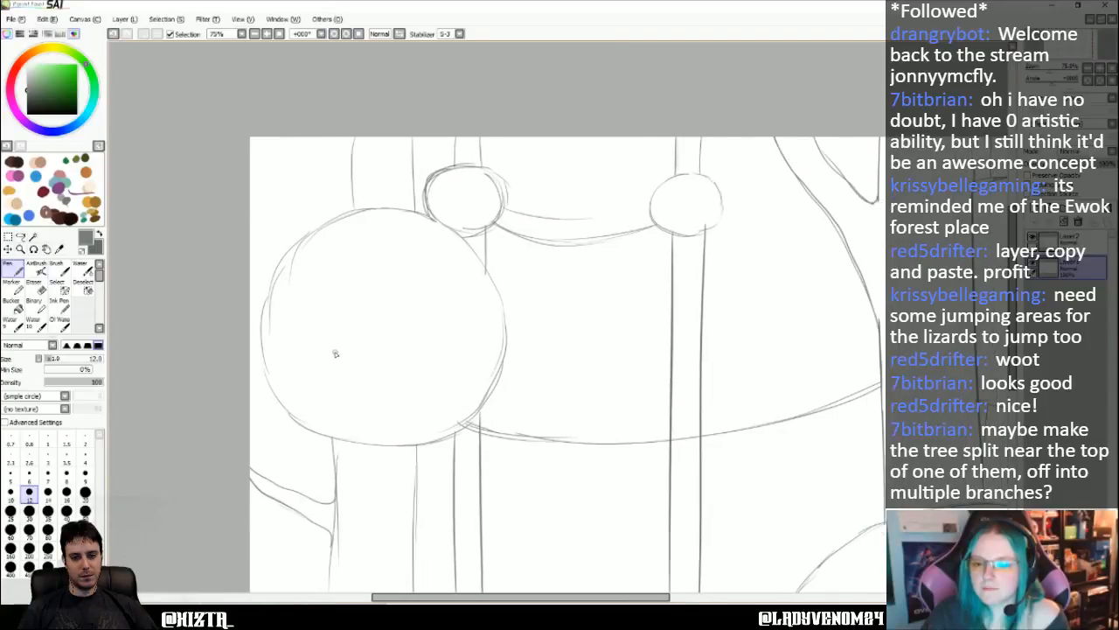
- Sketch a small circular hut on the narrow middle trunk, just below the long curved bridge line
{"action": "key", "text": "Left"}
{"action": "key", "text": "Left"}
{"action": "key", "text": "Left"}
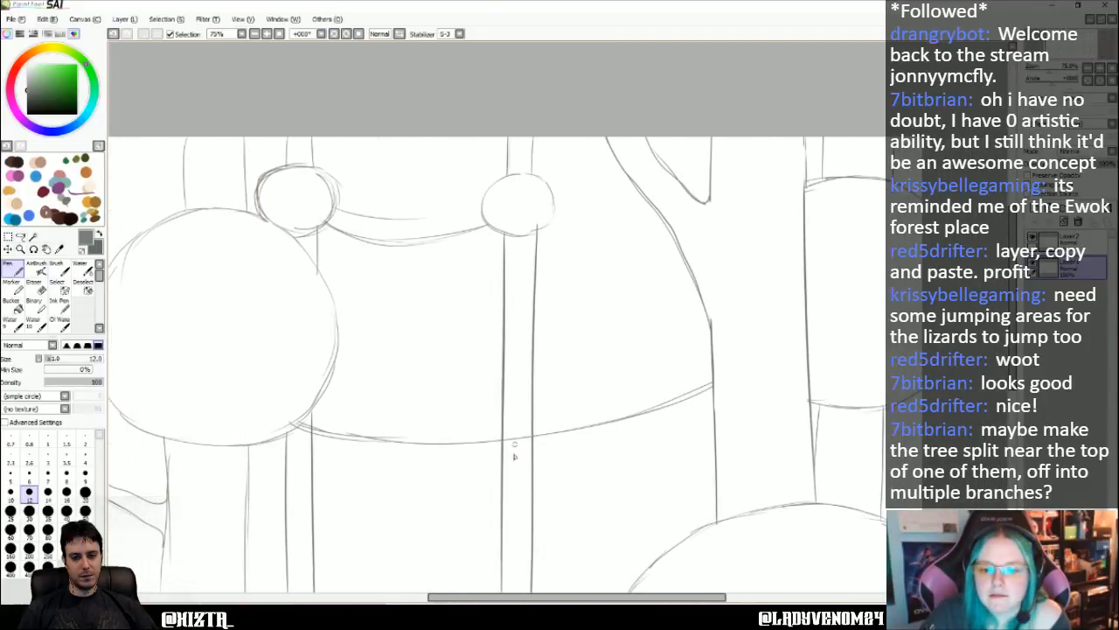
{"action": "mouse_move", "coordinate": [473, 495]}
{"action": "left_mouse_down"}
{"action": "mouse_move", "coordinate": [521, 525]}
{"action": "mouse_move", "coordinate": [564, 489]}
{"action": "mouse_move", "coordinate": [479, 473]}
{"action": "mouse_move", "coordinate": [490, 519]}
{"action": "mouse_move", "coordinate": [540, 463]}
{"action": "mouse_move", "coordinate": [551, 488]}
{"action": "mouse_move", "coordinate": [535, 513]}
{"action": "left_mouse_up"}
{"action": "key", "text": "ctrl+z"}
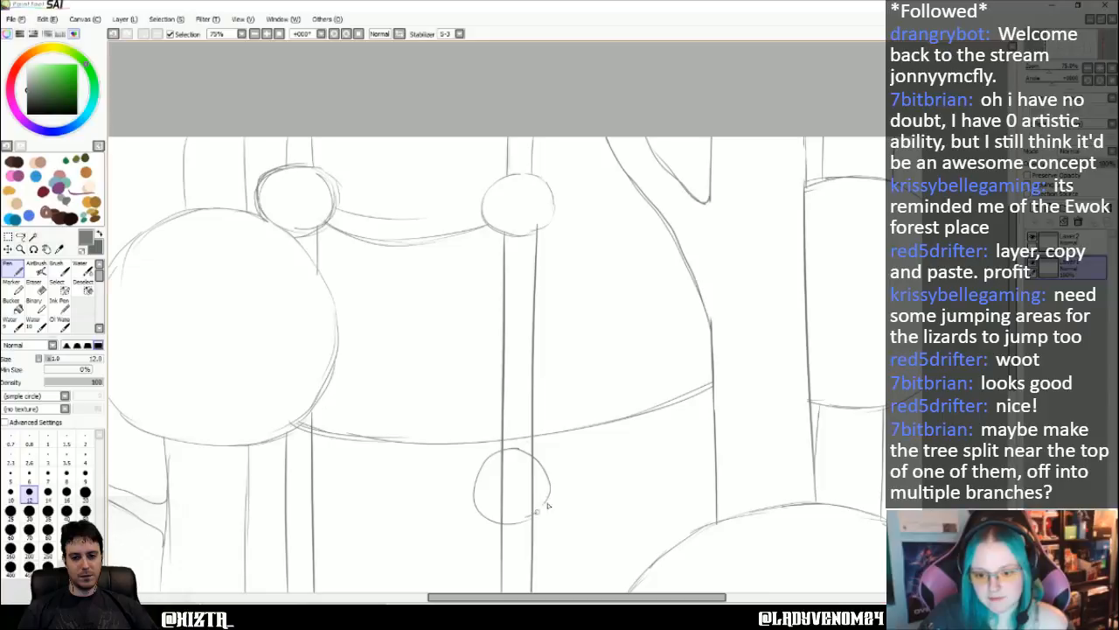
{"action": "key", "text": "ctrl+z"}
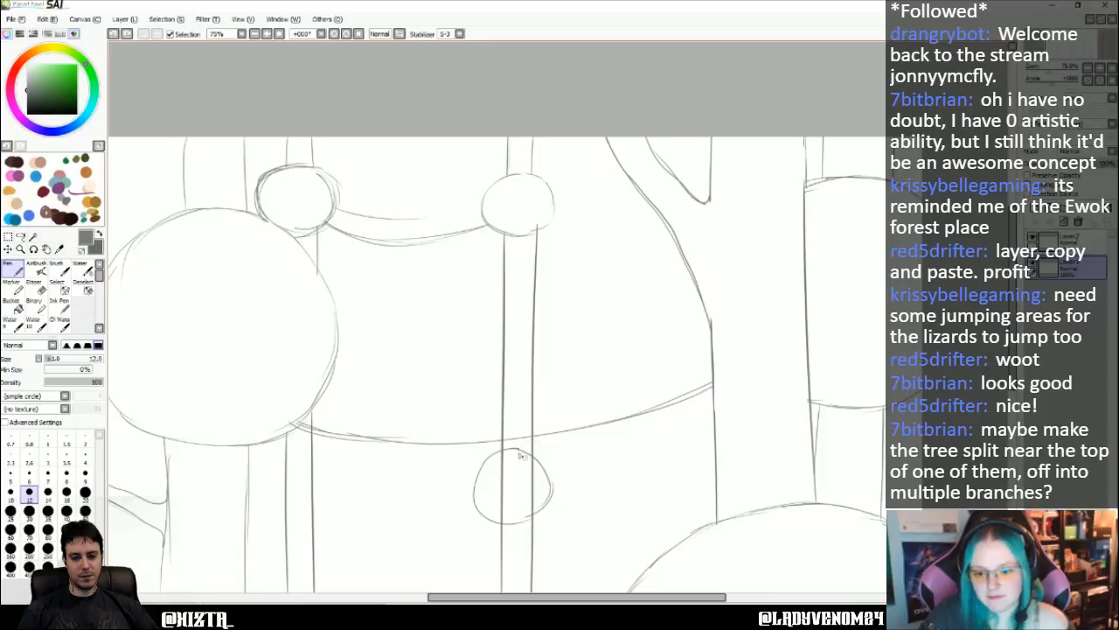
{"action": "left_click_drag", "start_coordinate": [519, 522], "coordinate": [553, 495]}
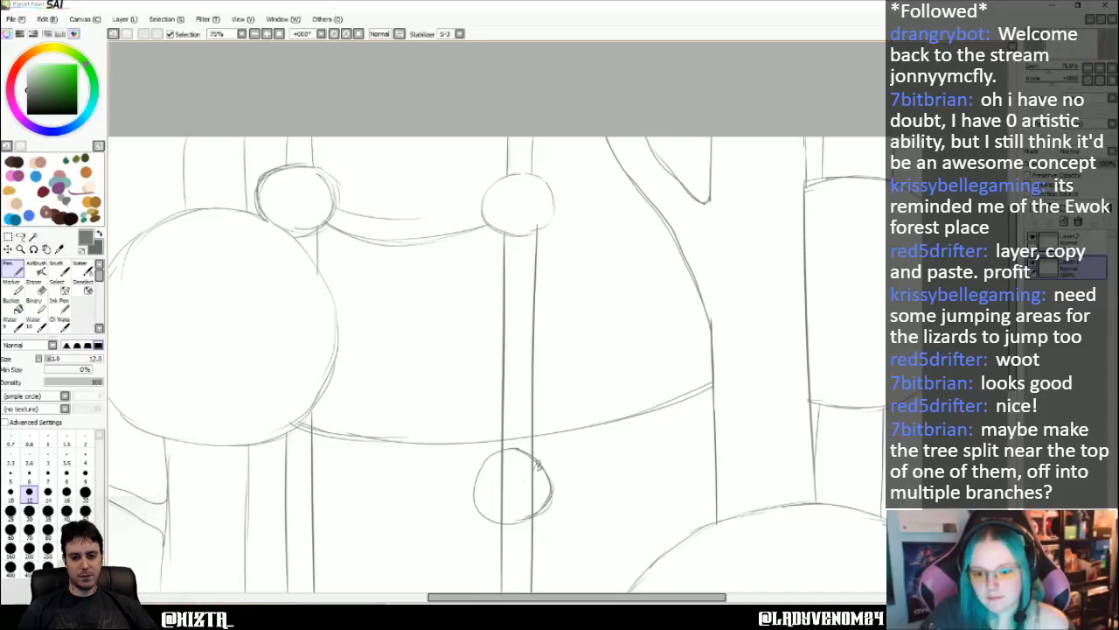
{"action": "left_click_drag", "start_coordinate": [558, 452], "coordinate": [599, 400]}
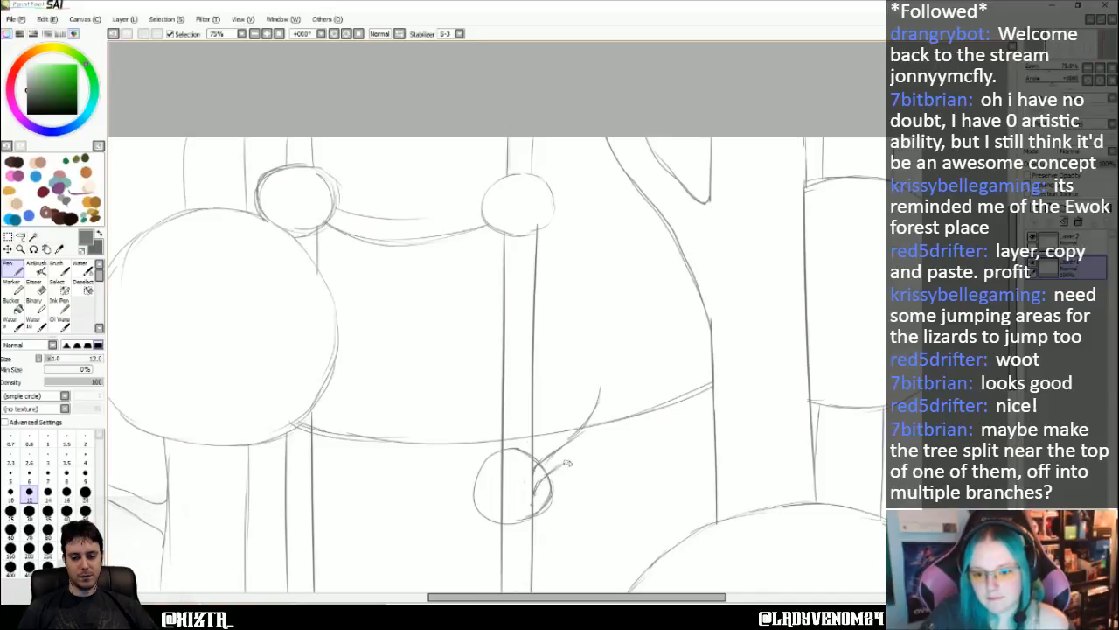
{"action": "left_click_drag", "start_coordinate": [536, 469], "coordinate": [578, 455]}
{"action": "key", "text": "ctrl+z"}
{"action": "key", "text": "ctrl+z"}
{"action": "key", "text": "ctrl+z"}
{"action": "key", "text": "ctrl+z"}
{"action": "key", "text": "ctrl+z"}
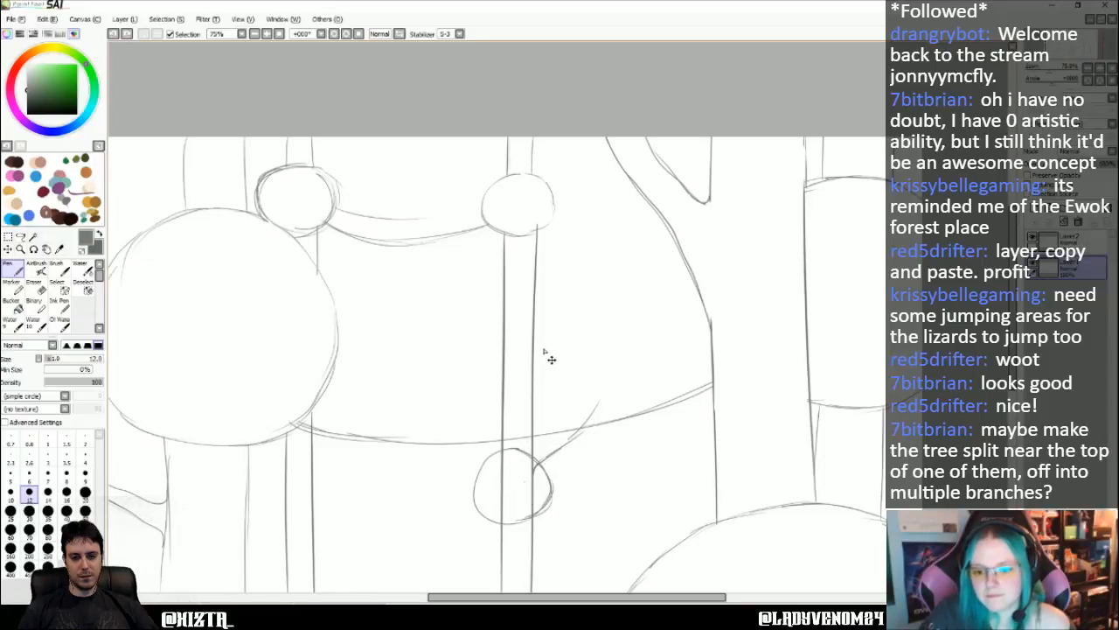
{"action": "key", "text": "ctrl+z"}
{"action": "key", "text": "ctrl+z"}
{"action": "key", "text": "ctrl+z"}
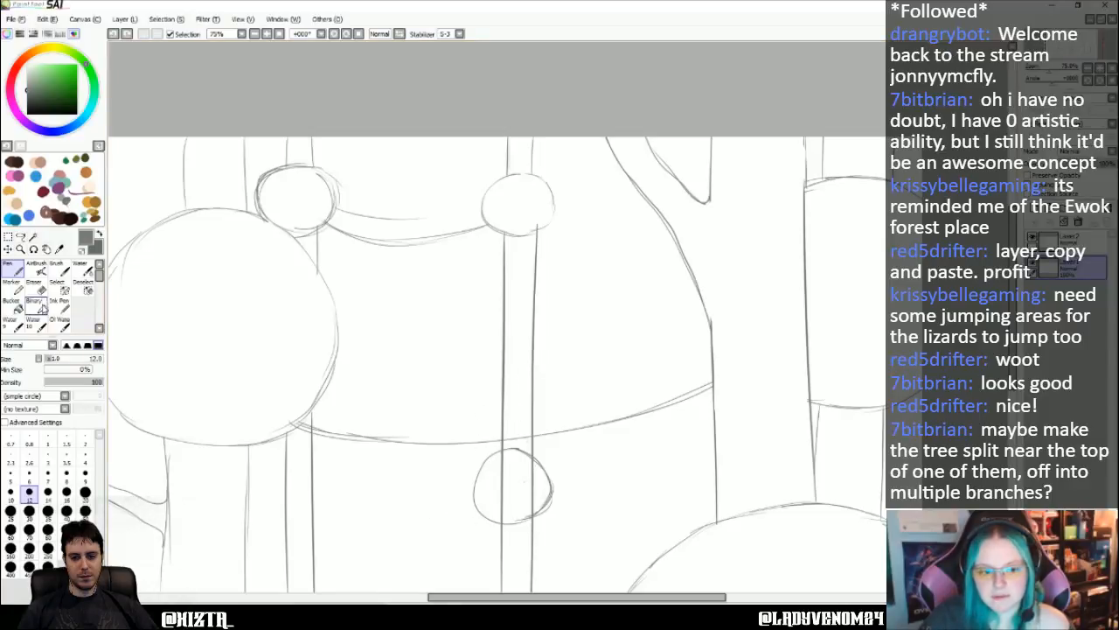
- Erase the middle trunk's lines from the new small circle downward and redraw the left one flaring outward toward the bottom edge with the Pen
{"action": "key", "text": "e"}
{"action": "mouse_move", "coordinate": [502, 488]}
{"action": "left_mouse_down"}
{"action": "mouse_move", "coordinate": [503, 518]}
{"action": "mouse_move", "coordinate": [507, 477]}
{"action": "mouse_move", "coordinate": [500, 575]}
{"action": "mouse_move", "coordinate": [500, 524]}
{"action": "mouse_move", "coordinate": [505, 544]}
{"action": "mouse_move", "coordinate": [539, 524]}
{"action": "mouse_move", "coordinate": [498, 534]}
{"action": "mouse_move", "coordinate": [533, 555]}
{"action": "mouse_move", "coordinate": [517, 499]}
{"action": "mouse_move", "coordinate": [528, 471]}
{"action": "mouse_move", "coordinate": [525, 491]}
{"action": "mouse_move", "coordinate": [495, 497]}
{"action": "mouse_move", "coordinate": [488, 598]}
{"action": "left_mouse_up"}
{"action": "key", "text": "n"}
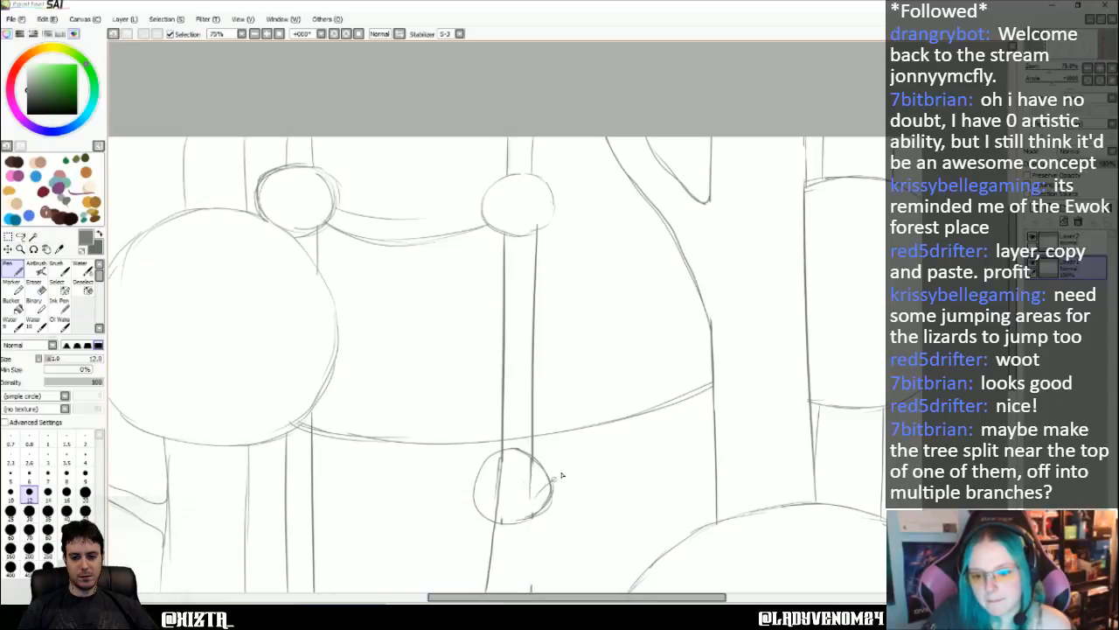
- Sketch a thin curved branch from the middle trunk's right side inside the small circle, rising to the long bridge line
{"action": "left_click_drag", "start_coordinate": [560, 476], "coordinate": [581, 426]}
{"action": "key", "text": "ctrl+z"}
{"action": "left_click_drag", "start_coordinate": [531, 481], "coordinate": [585, 416]}
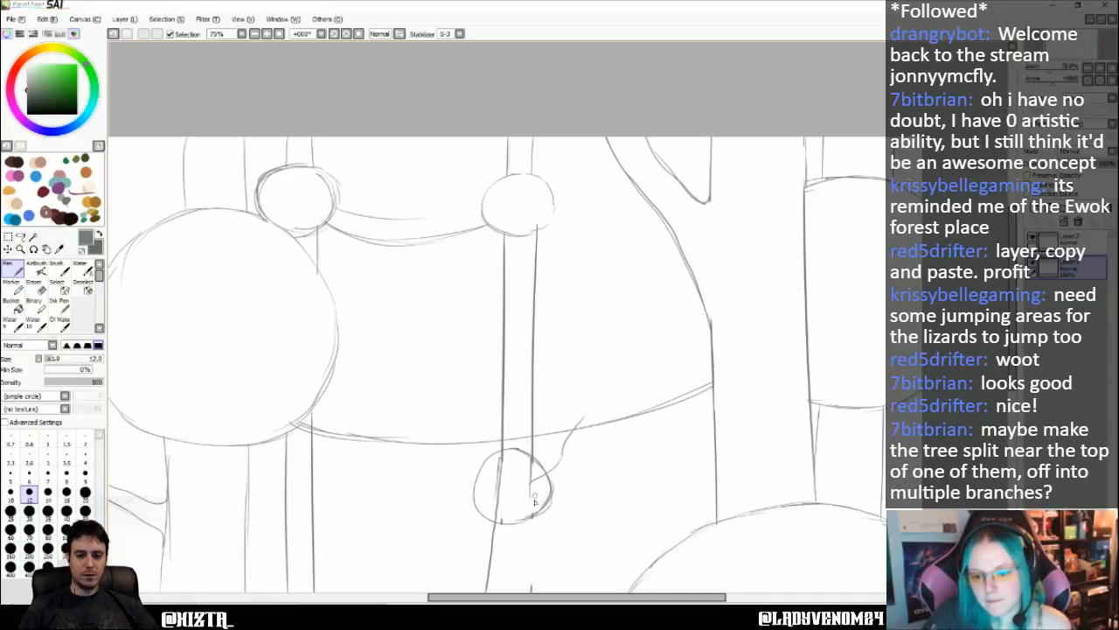
{"action": "left_click_drag", "start_coordinate": [531, 511], "coordinate": [553, 488]}
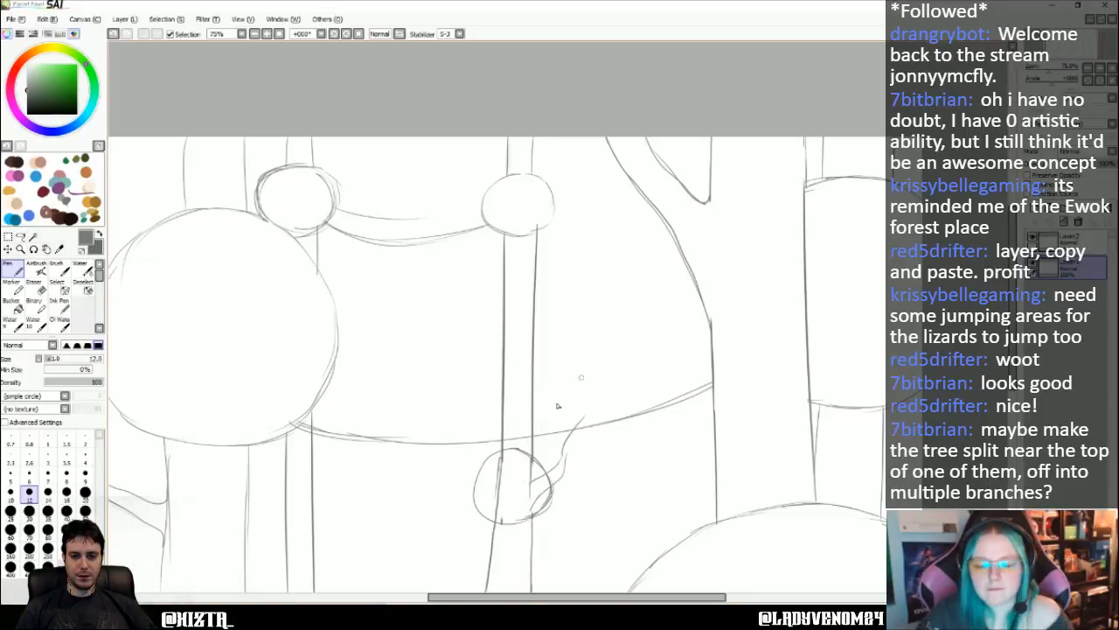
- Look over the left half of the sketch, including the new small circle and both branches
{"action": "key", "text": "Up"}
{"action": "key", "text": "Left"}
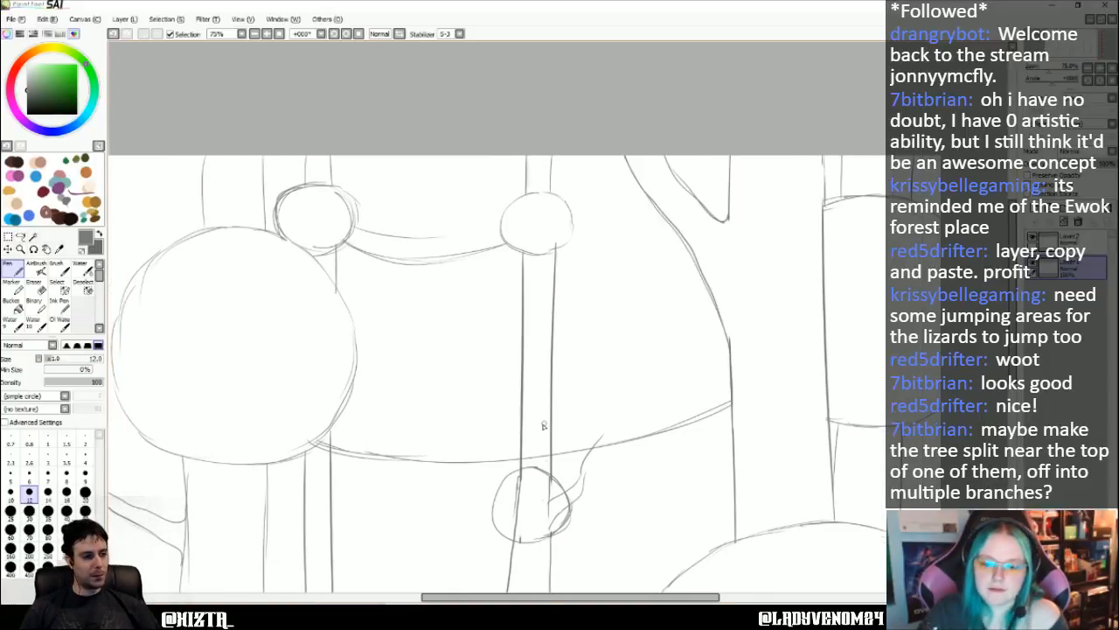
{"action": "key", "text": "Down"}
{"action": "key", "text": "Down"}
{"action": "key", "text": "Down"}
{"action": "key", "text": "Left"}
{"action": "key", "text": "Left"}
{"action": "key", "text": "Left"}
{"action": "key", "text": "Left"}
{"action": "key", "text": "Left"}
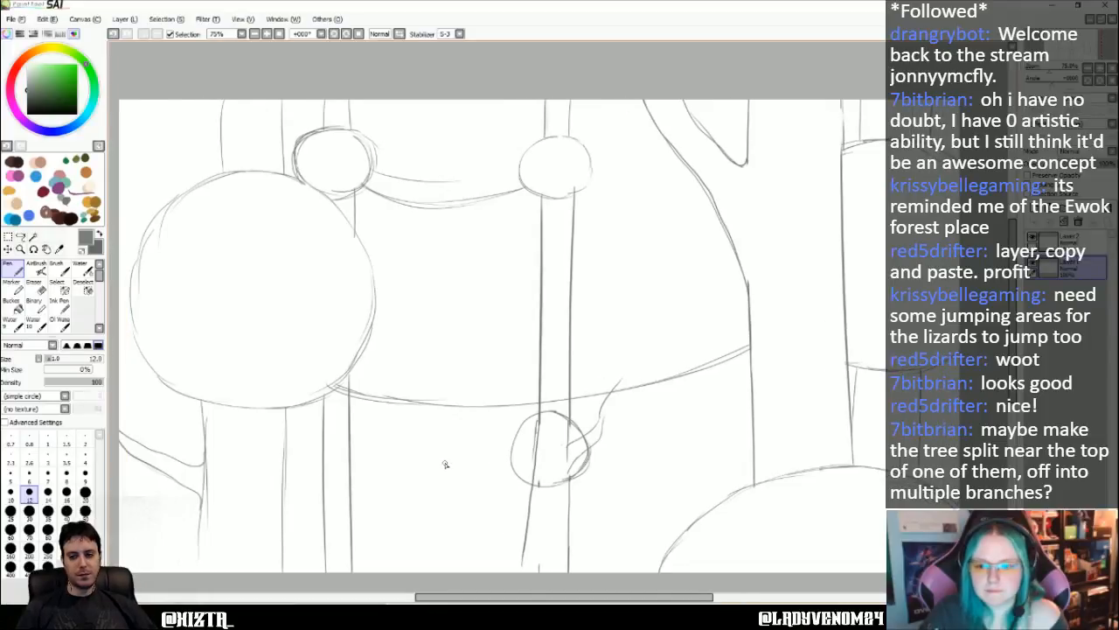
{"action": "key", "text": "Right"}
{"action": "key", "text": "Right"}
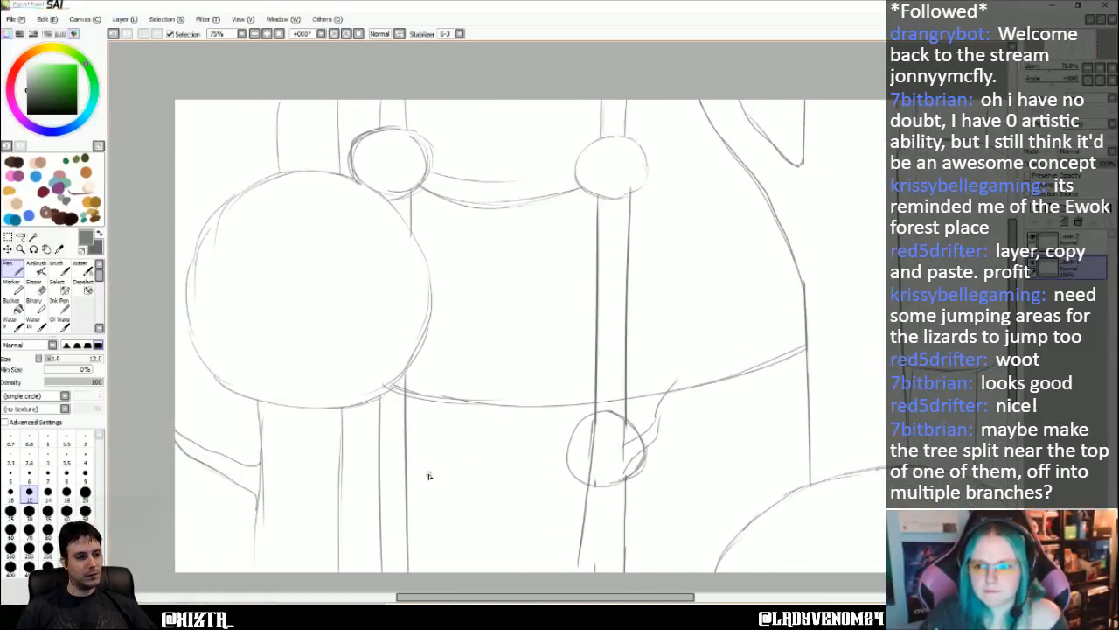
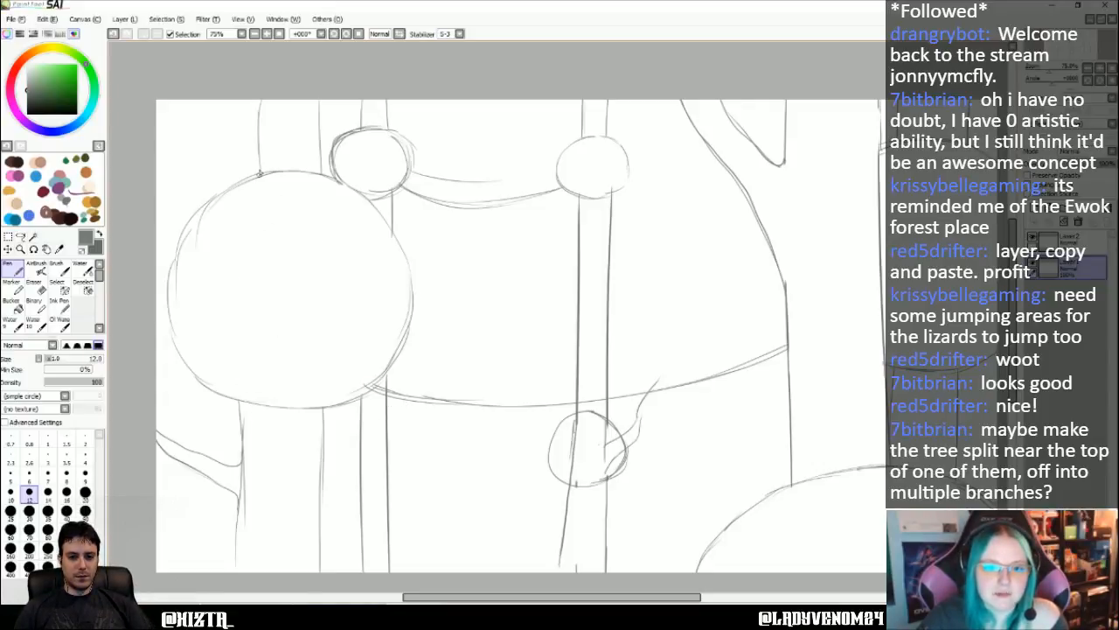
- Extend the trunk lines through the large left hut and the small upper hut on the middle trunk
{"action": "left_click_drag", "start_coordinate": [256, 211], "coordinate": [241, 343]}
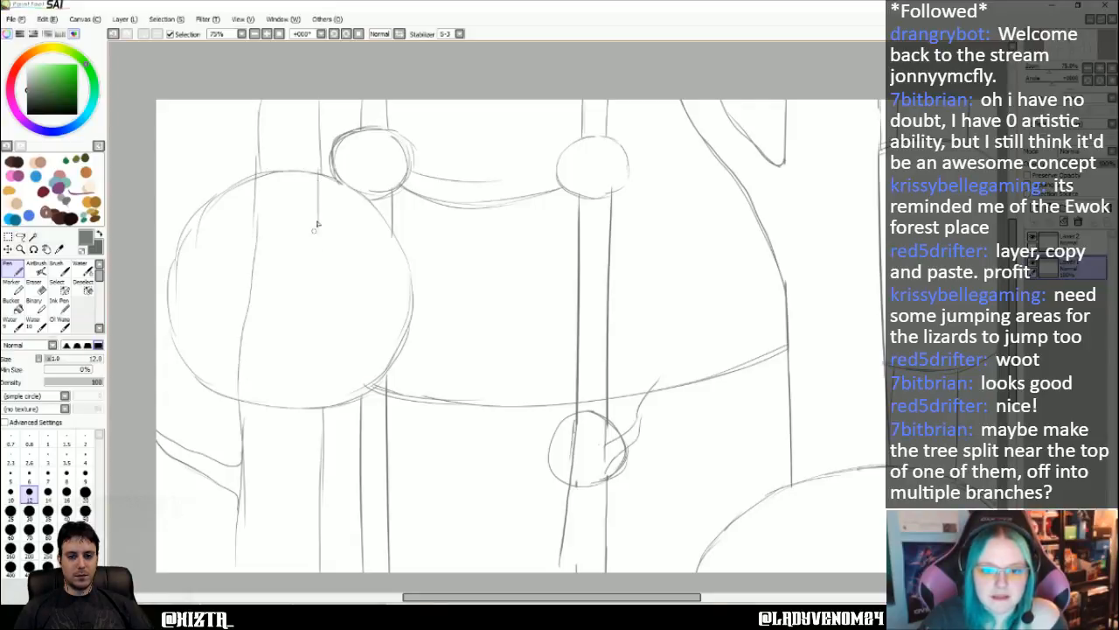
{"action": "left_click_drag", "start_coordinate": [317, 224], "coordinate": [322, 350]}
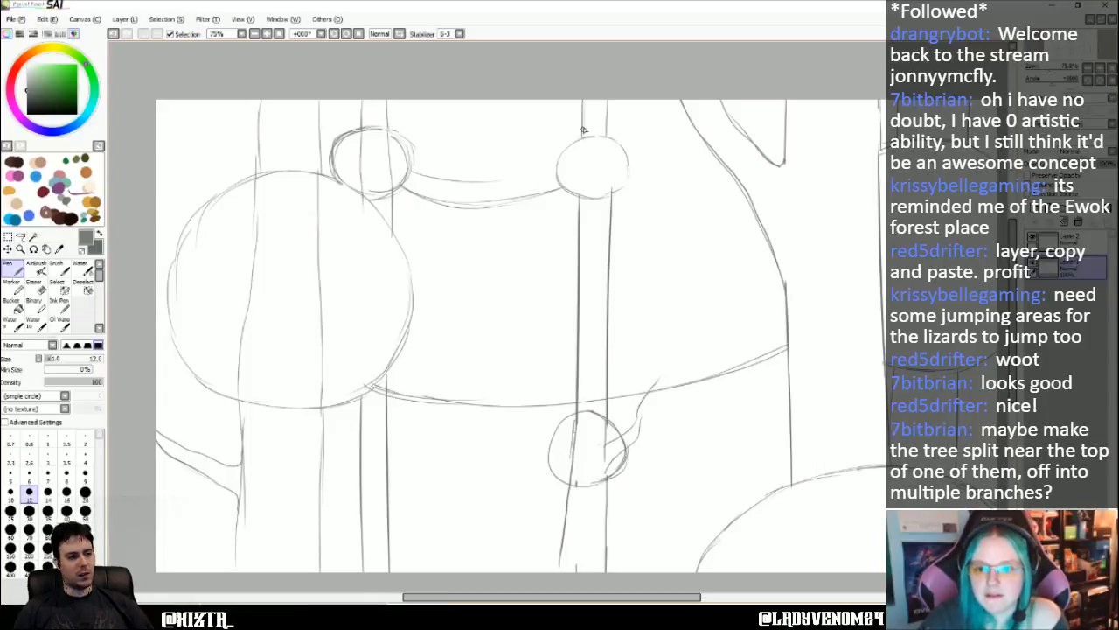
{"action": "left_click_drag", "start_coordinate": [584, 130], "coordinate": [579, 224]}
{"action": "left_click_drag", "start_coordinate": [605, 130], "coordinate": [609, 215]}
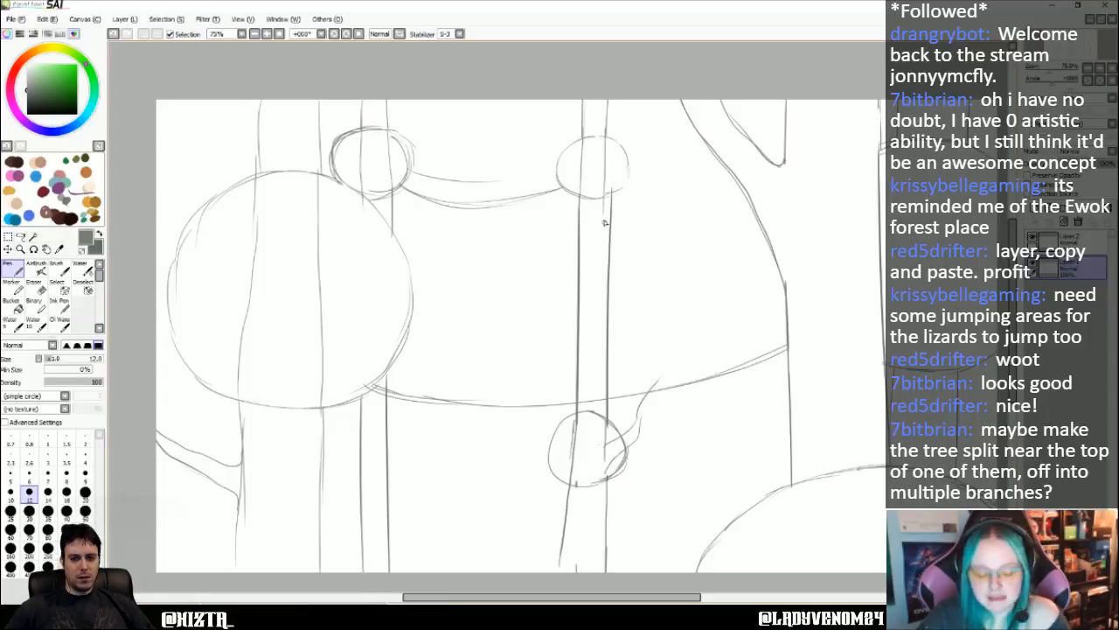
{"action": "key", "text": "ctrl+z"}
{"action": "left_click_drag", "start_coordinate": [603, 125], "coordinate": [610, 229]}
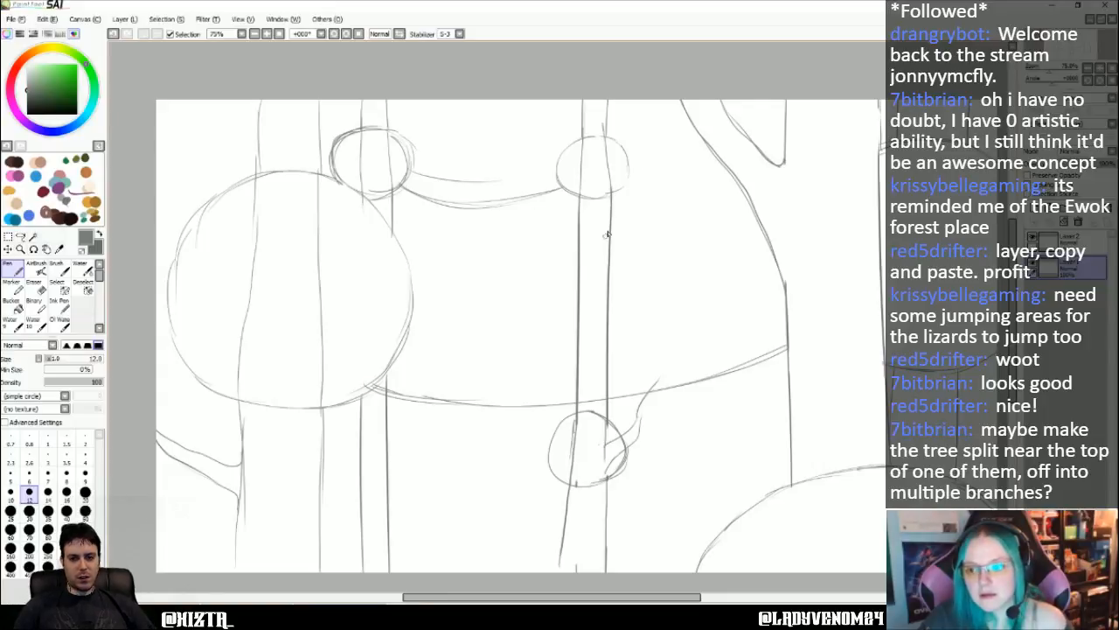
- Draw both edges of the right-hand trunk through the upper right hut, joining them to the trunk lines below it
{"action": "key", "text": "Right"}
{"action": "key", "text": "Right"}
{"action": "key", "text": "Right"}
{"action": "key", "text": "Right"}
{"action": "key", "text": "Right"}
{"action": "key", "text": "Right"}
{"action": "key", "text": "Right"}
{"action": "key", "text": "Right"}
{"action": "key", "text": "Right"}
{"action": "key", "text": "Right"}
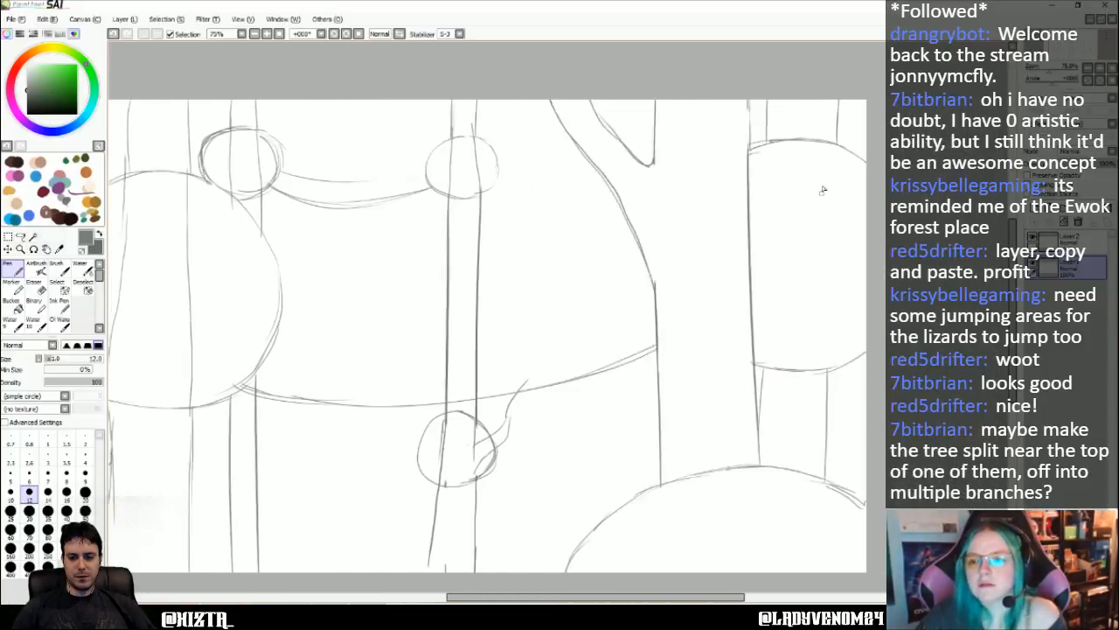
{"action": "left_click_drag", "start_coordinate": [713, 138], "coordinate": [685, 306]}
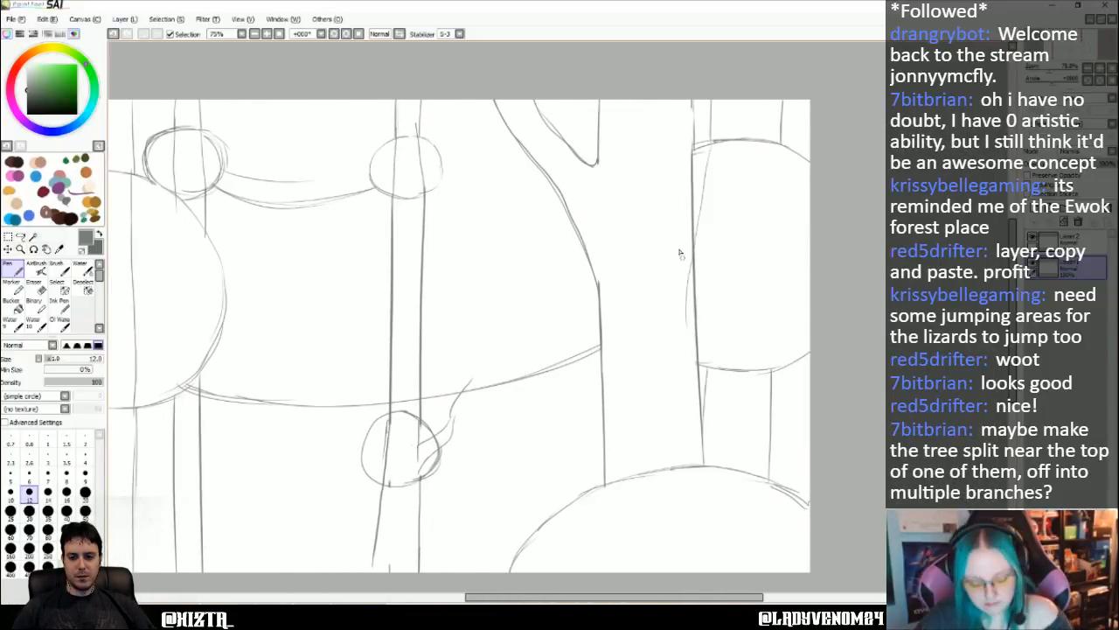
{"action": "key", "text": "ctrl+z"}
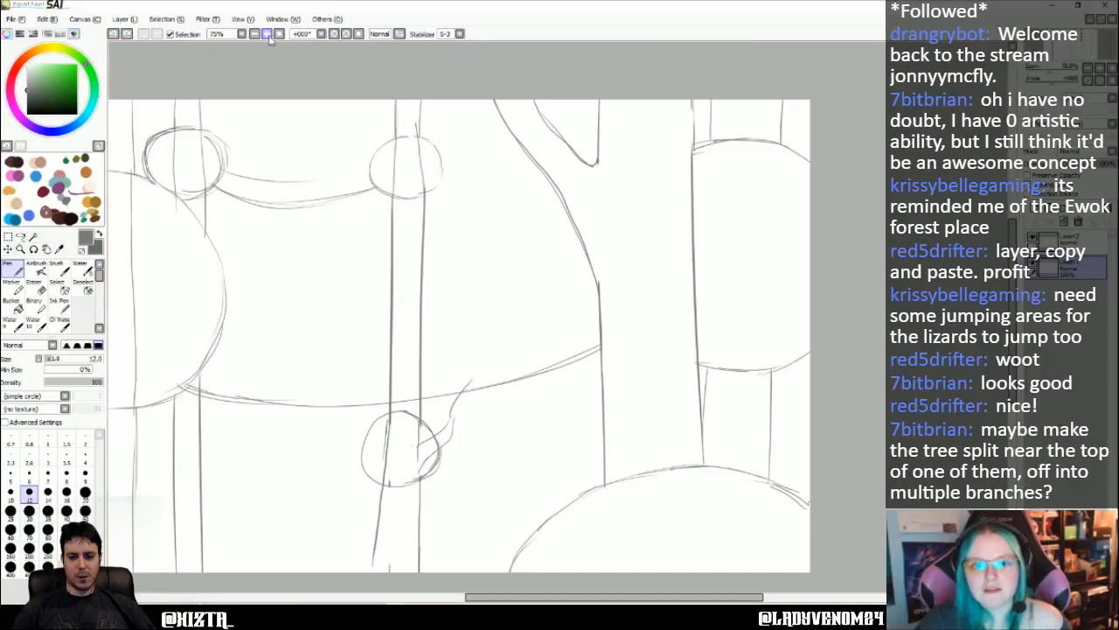
{"action": "left_click", "coordinate": [348, 36]}
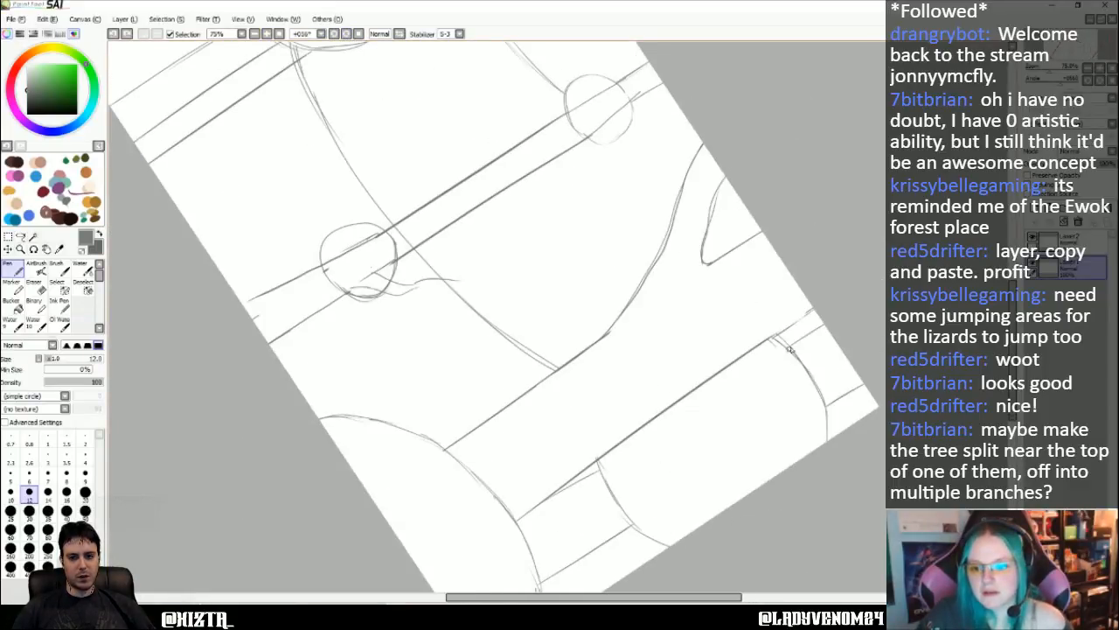
{"action": "left_click_drag", "start_coordinate": [770, 360], "coordinate": [651, 438]}
{"action": "left_click_drag", "start_coordinate": [815, 424], "coordinate": [629, 530]}
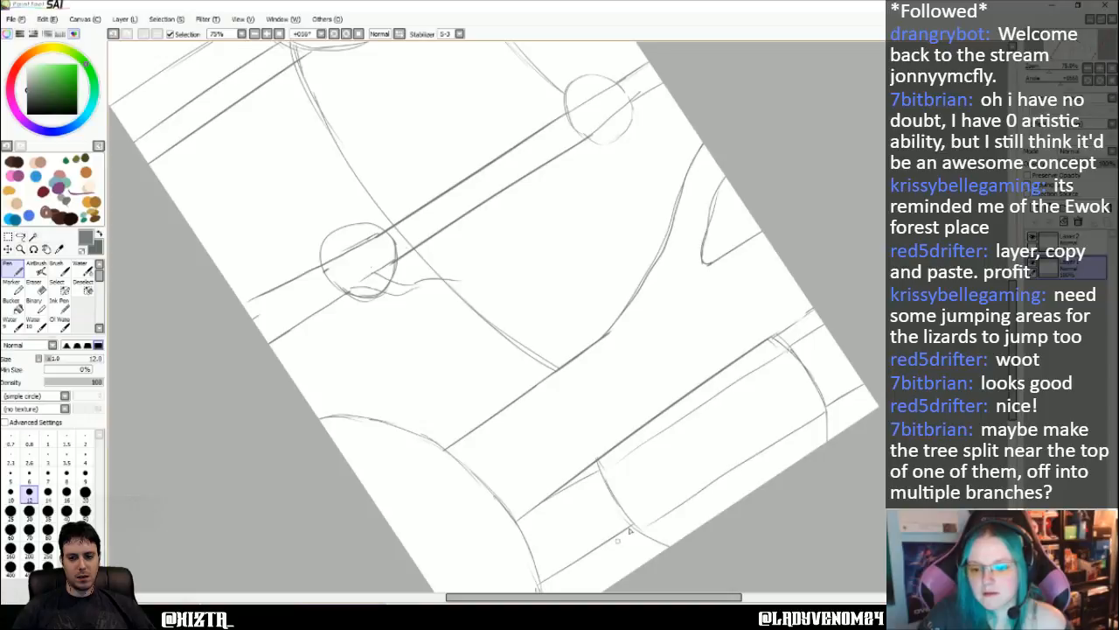
{"action": "left_click_drag", "start_coordinate": [631, 451], "coordinate": [566, 485]}
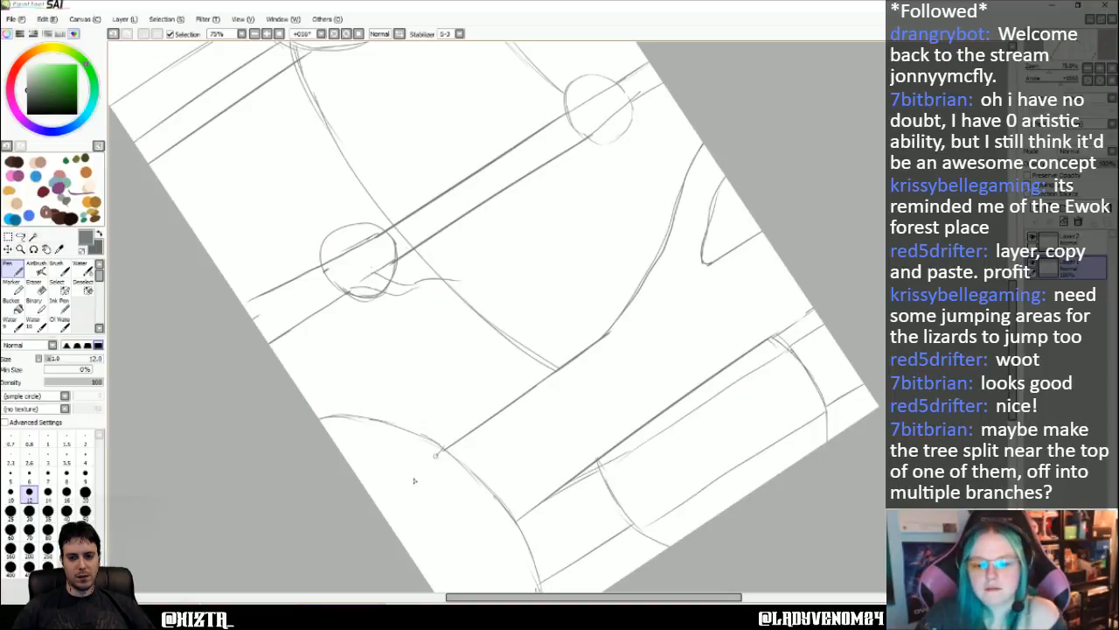
- Extend the wide trunk's two edges through the lower right hut down to the bottom of the canvas
{"action": "left_click_drag", "start_coordinate": [442, 451], "coordinate": [378, 505]}
{"action": "key", "text": "ctrl+z"}
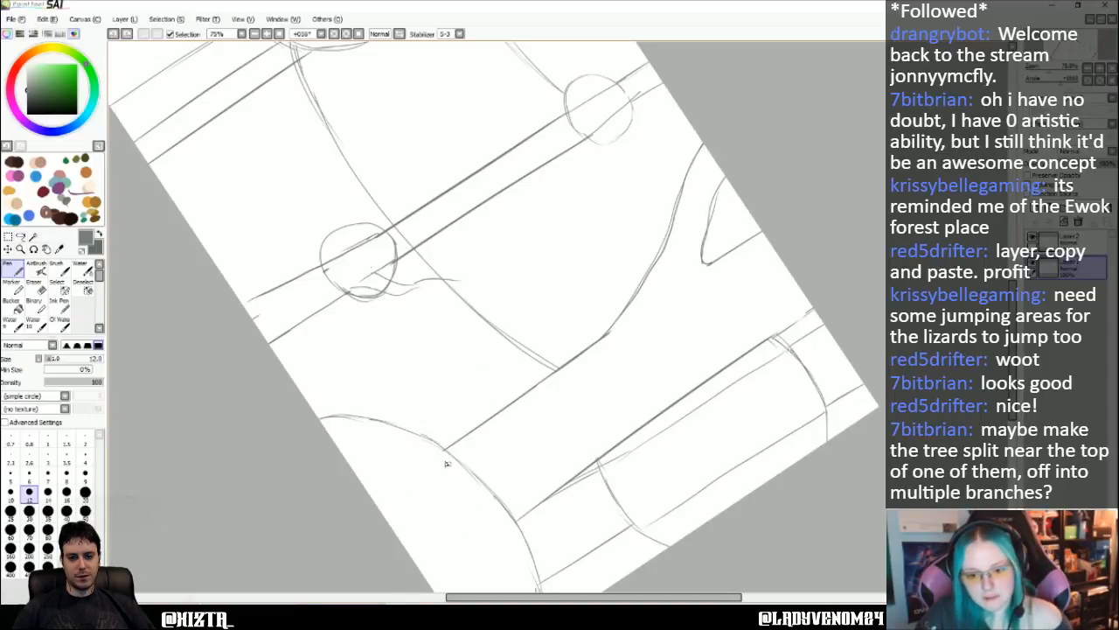
{"action": "left_click_drag", "start_coordinate": [446, 451], "coordinate": [367, 490]}
{"action": "key", "text": "ctrl+z"}
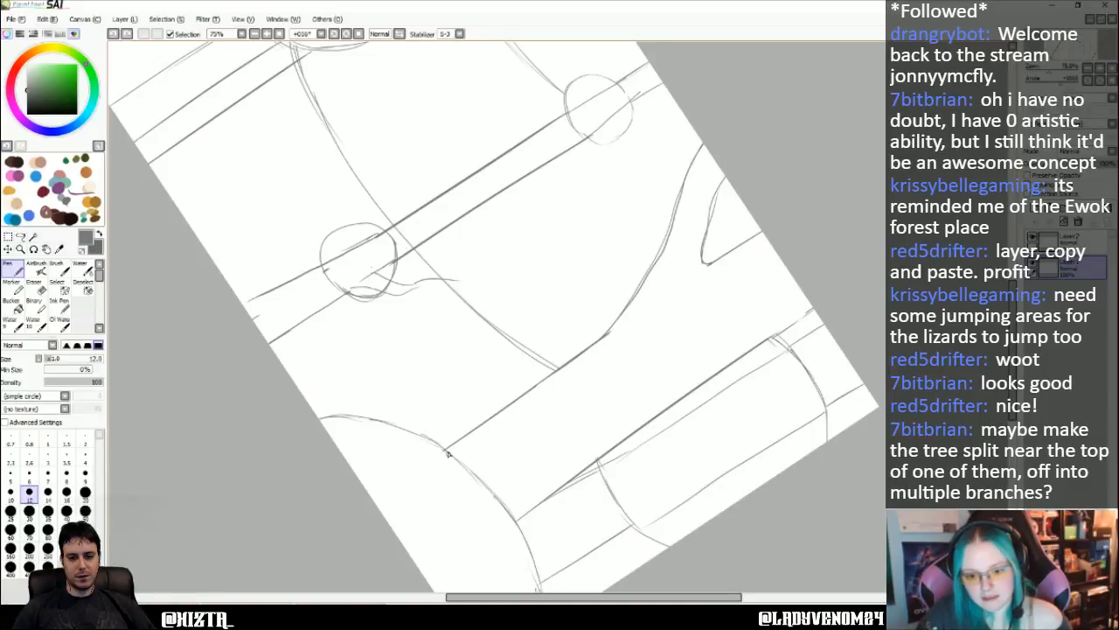
{"action": "left_click_drag", "start_coordinate": [449, 447], "coordinate": [368, 492]}
{"action": "left_click_drag", "start_coordinate": [516, 520], "coordinate": [420, 571]}
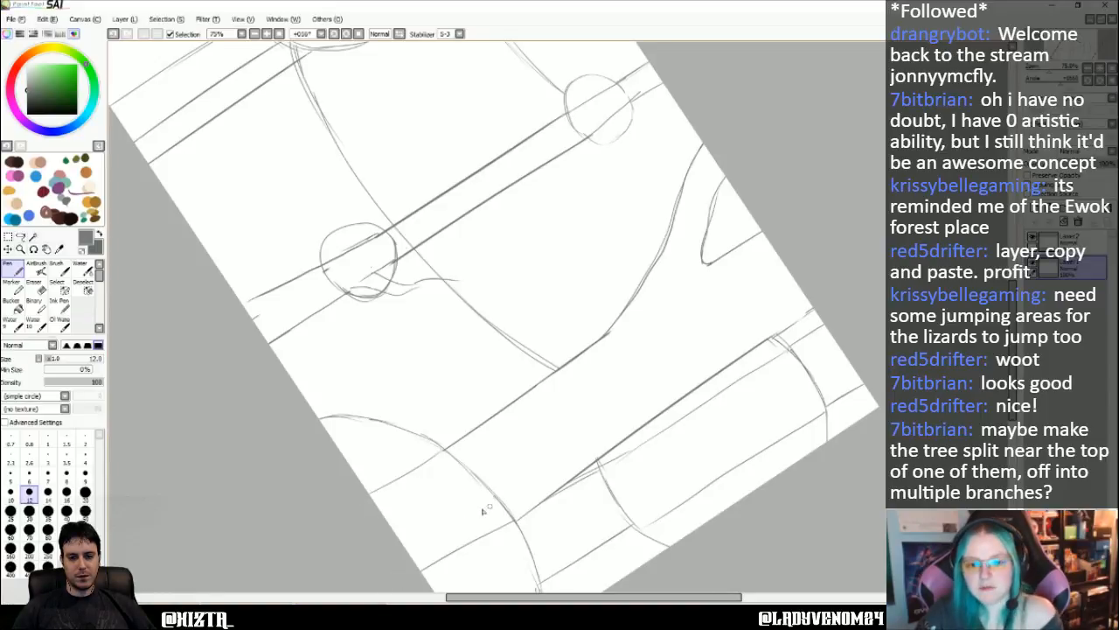
- Select Layer2 and set the Pen to pink at size 35 for outlining the large left hut, with the canvas rotation reset
{"action": "left_click_drag", "start_coordinate": [543, 596], "coordinate": [441, 596]}
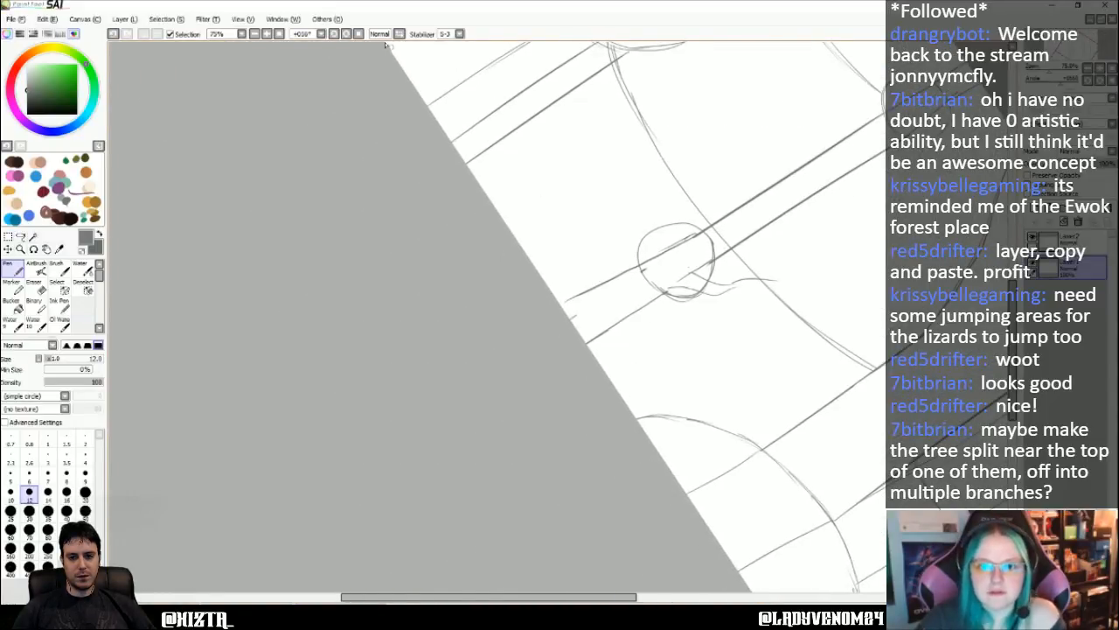
{"action": "left_click", "coordinate": [359, 34]}
{"action": "key", "text": "Up"}
{"action": "key", "text": "Up"}
{"action": "key", "text": "Up"}
{"action": "key", "text": "Up"}
{"action": "key", "text": "Up"}
{"action": "key", "text": "Up"}
{"action": "key", "text": "Up"}
{"action": "key", "text": "Up"}
{"action": "key", "text": "Up"}
{"action": "key", "text": "Up"}
{"action": "key", "text": "Up"}
{"action": "key", "text": "Up"}
{"action": "key", "text": "Left"}
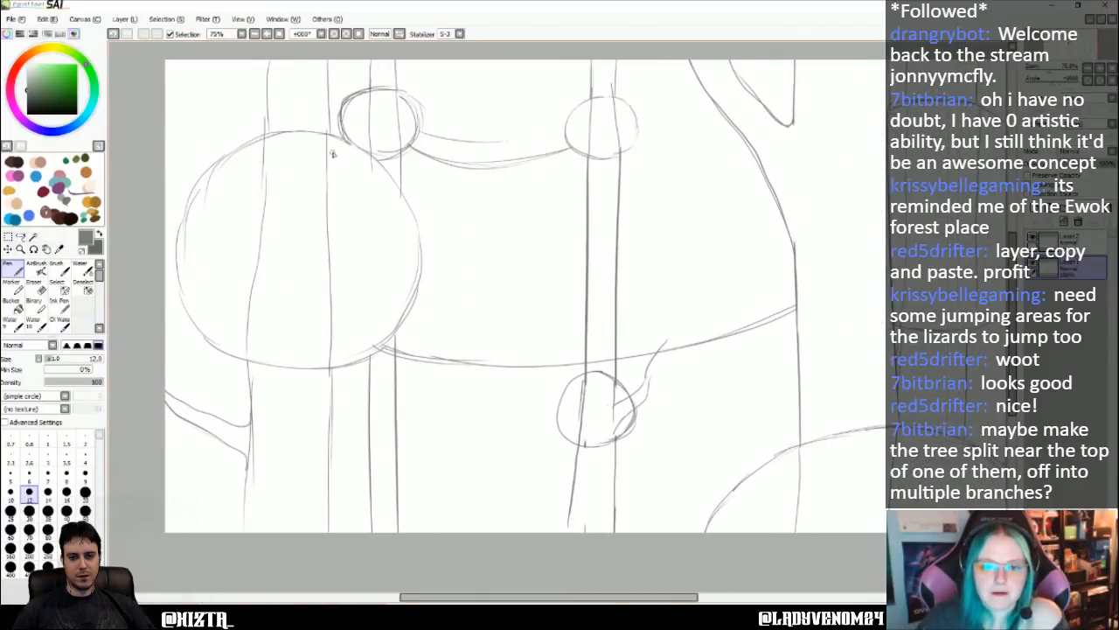
{"action": "key", "text": "Left"}
{"action": "key", "text": "Left"}
{"action": "key", "text": "Left"}
{"action": "key", "text": "Left"}
{"action": "key", "text": "Left"}
{"action": "key", "text": "Left"}
{"action": "key", "text": "Left"}
{"action": "key", "text": "Left"}
{"action": "key", "text": "Left"}
{"action": "key", "text": "Left"}
{"action": "key", "text": "Left"}
{"action": "key", "text": "Left"}
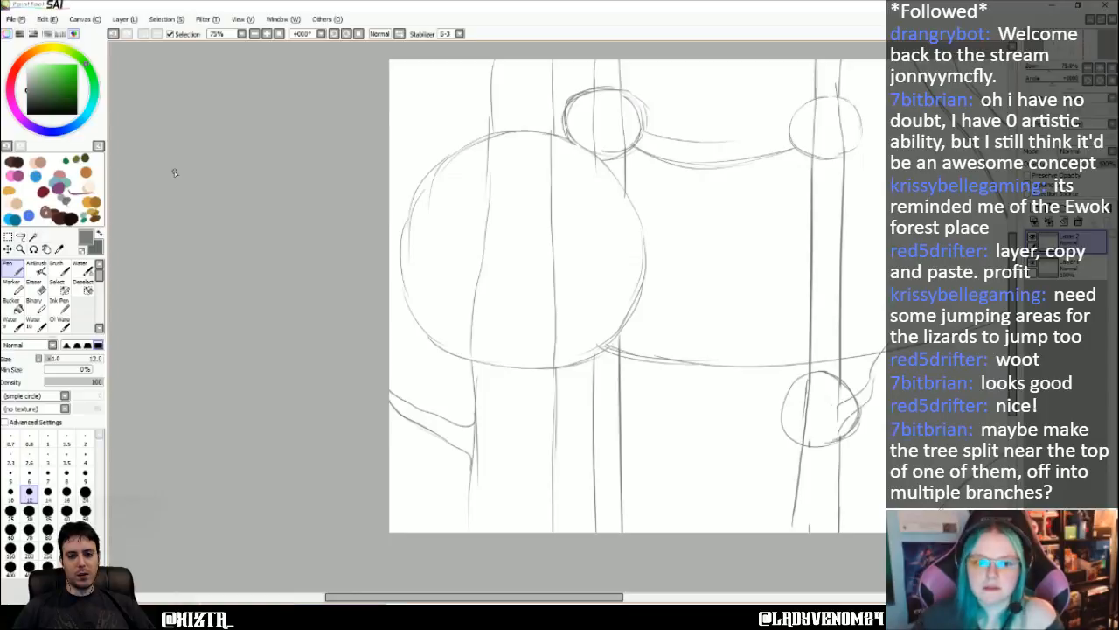
{"action": "scroll", "coordinate": [538, 120], "scroll_direction": "up", "scroll_amount": 2}
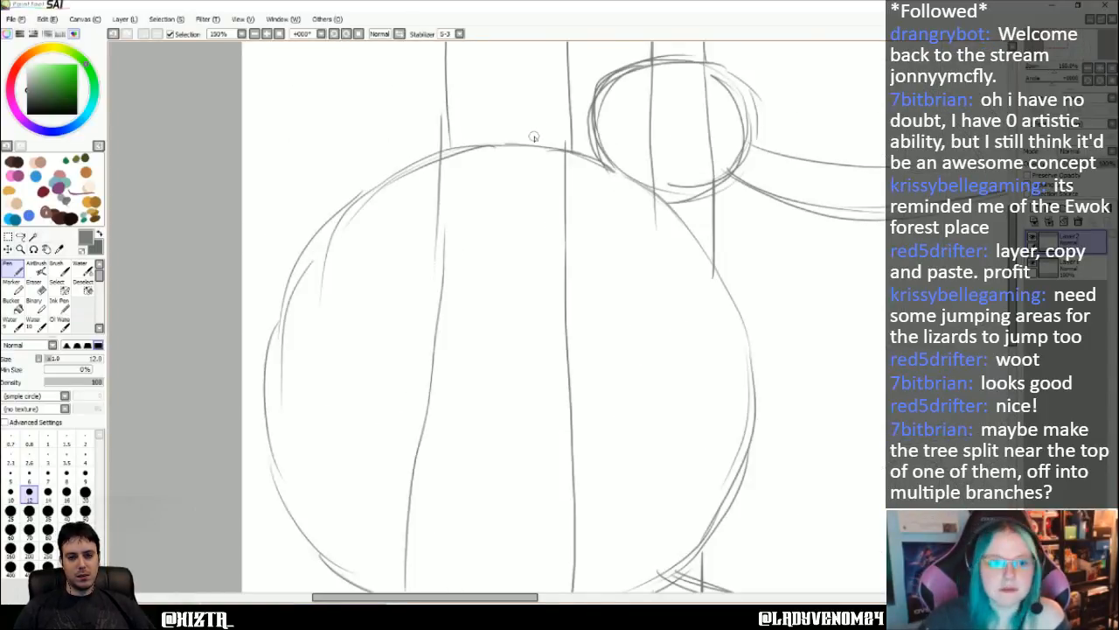
{"action": "left_click", "coordinate": [81, 161]}
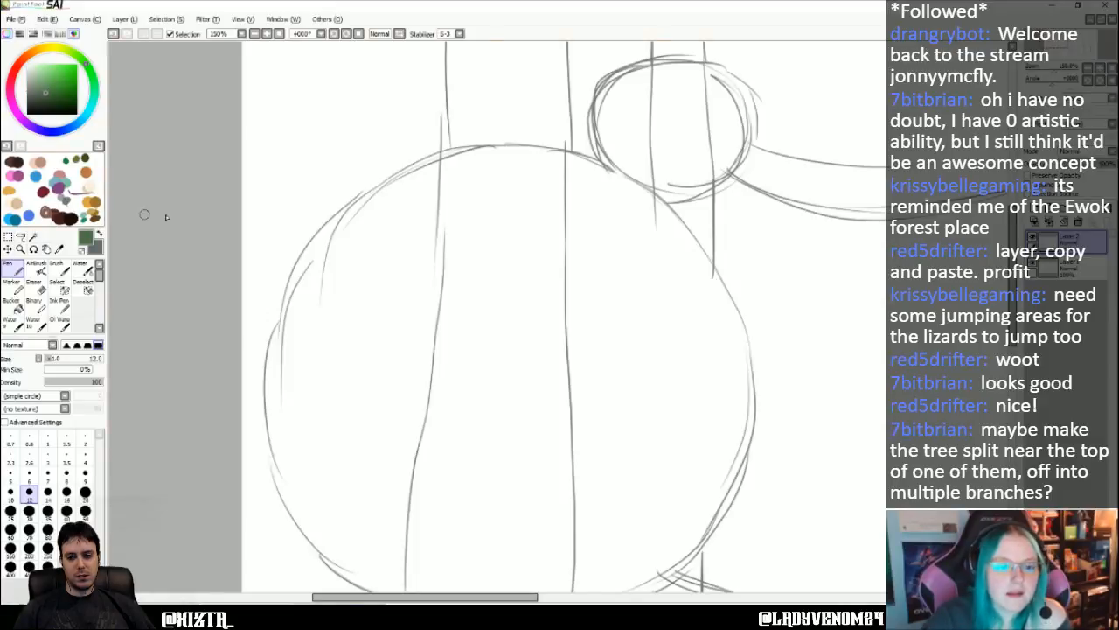
{"action": "scroll", "coordinate": [289, 170], "scroll_direction": "down", "scroll_amount": 1}
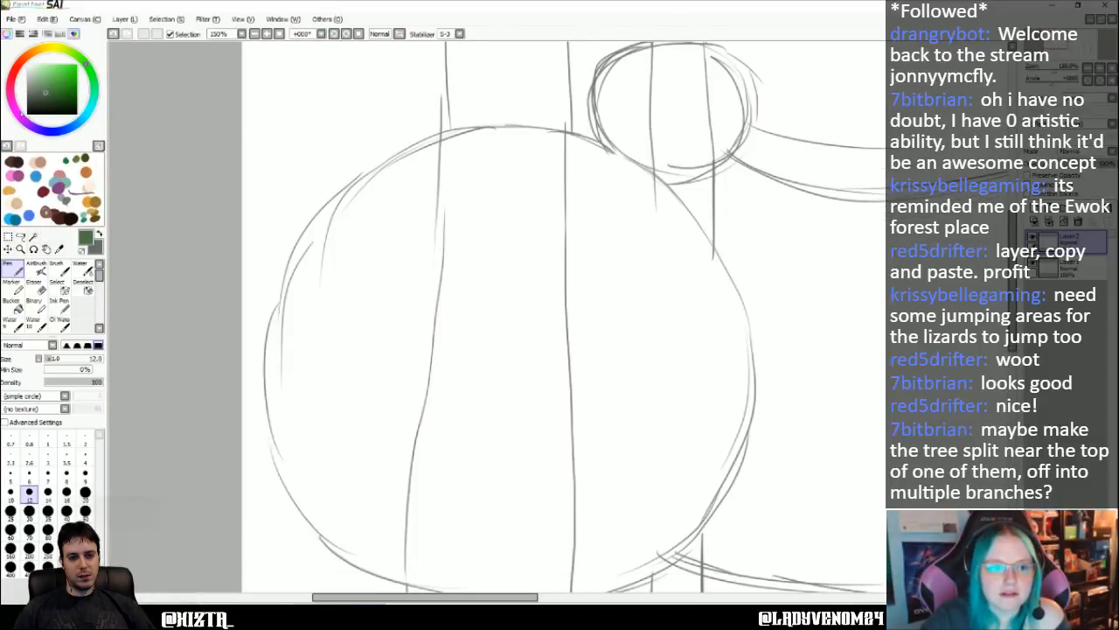
{"action": "left_click", "coordinate": [21, 112]}
{"action": "left_click", "coordinate": [61, 70]}
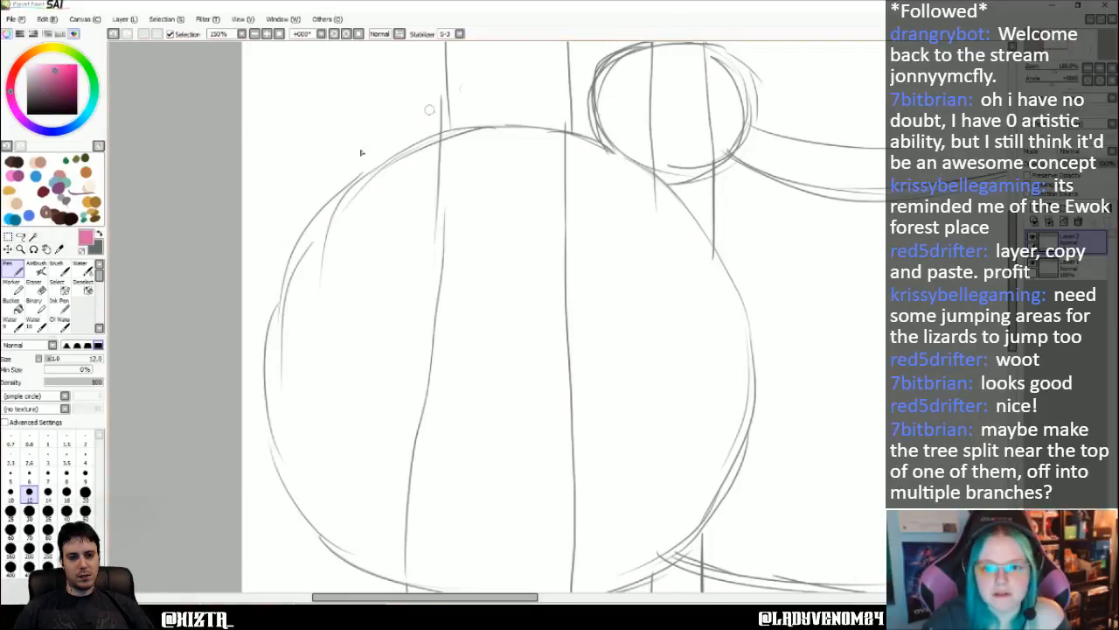
{"action": "left_click", "coordinate": [47, 511]}
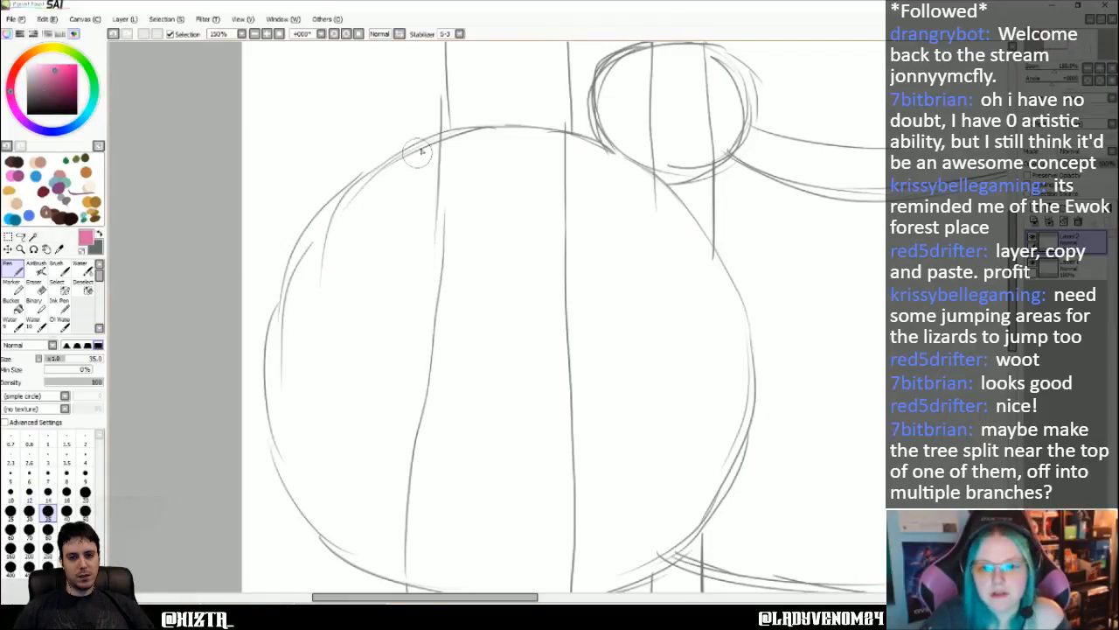
- Trace the large left hut's upper left curve and top edge in pink, ending at the small neighbouring hut
{"action": "mouse_move", "coordinate": [432, 137]}
{"action": "left_mouse_down"}
{"action": "mouse_move", "coordinate": [399, 155]}
{"action": "mouse_move", "coordinate": [440, 138]}
{"action": "mouse_move", "coordinate": [323, 211]}
{"action": "mouse_move", "coordinate": [372, 178]}
{"action": "mouse_move", "coordinate": [302, 238]}
{"action": "mouse_move", "coordinate": [348, 188]}
{"action": "mouse_move", "coordinate": [269, 290]}
{"action": "left_mouse_up"}
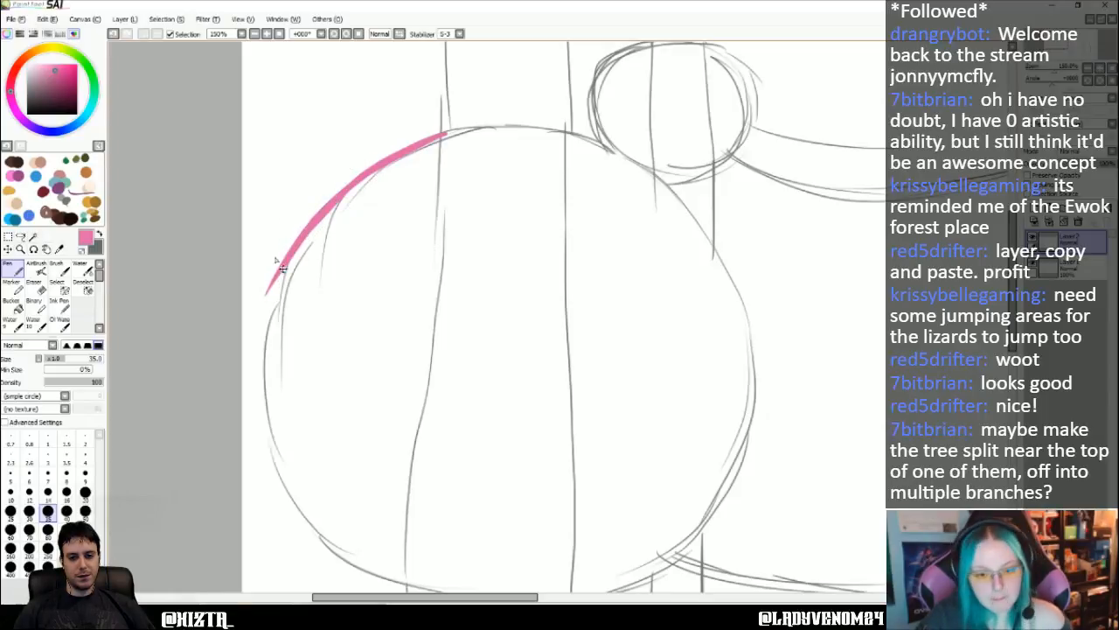
{"action": "key", "text": "ctrl+z"}
{"action": "left_click_drag", "start_coordinate": [318, 222], "coordinate": [281, 298]}
{"action": "key", "text": "ctrl+z"}
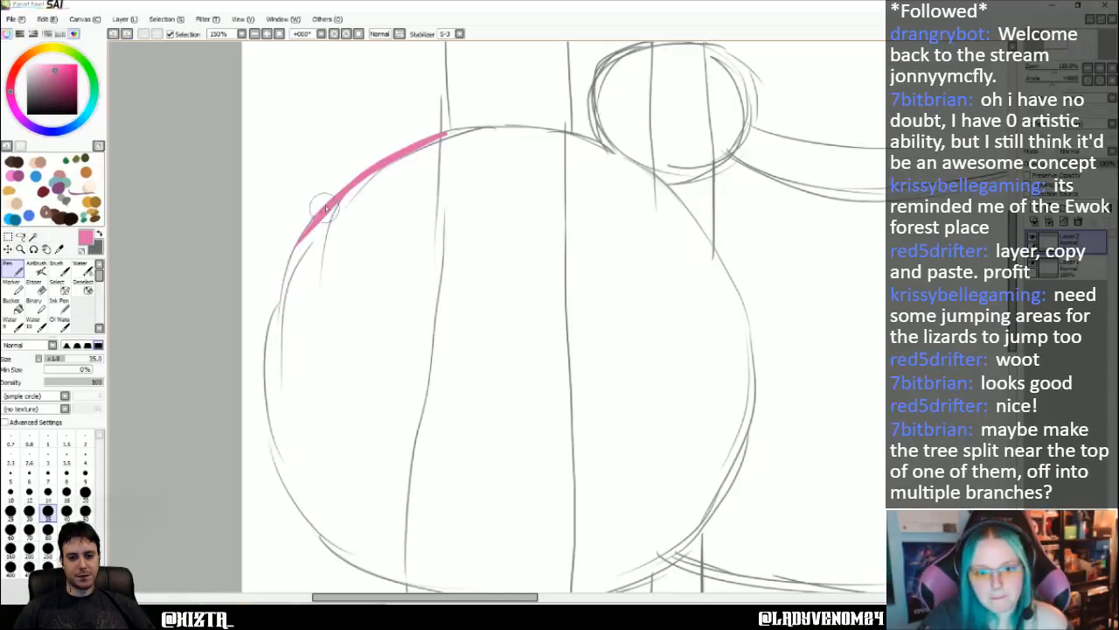
{"action": "left_click_drag", "start_coordinate": [317, 224], "coordinate": [266, 326]}
{"action": "key", "text": "ctrl+z"}
{"action": "left_click_drag", "start_coordinate": [316, 216], "coordinate": [265, 359]}
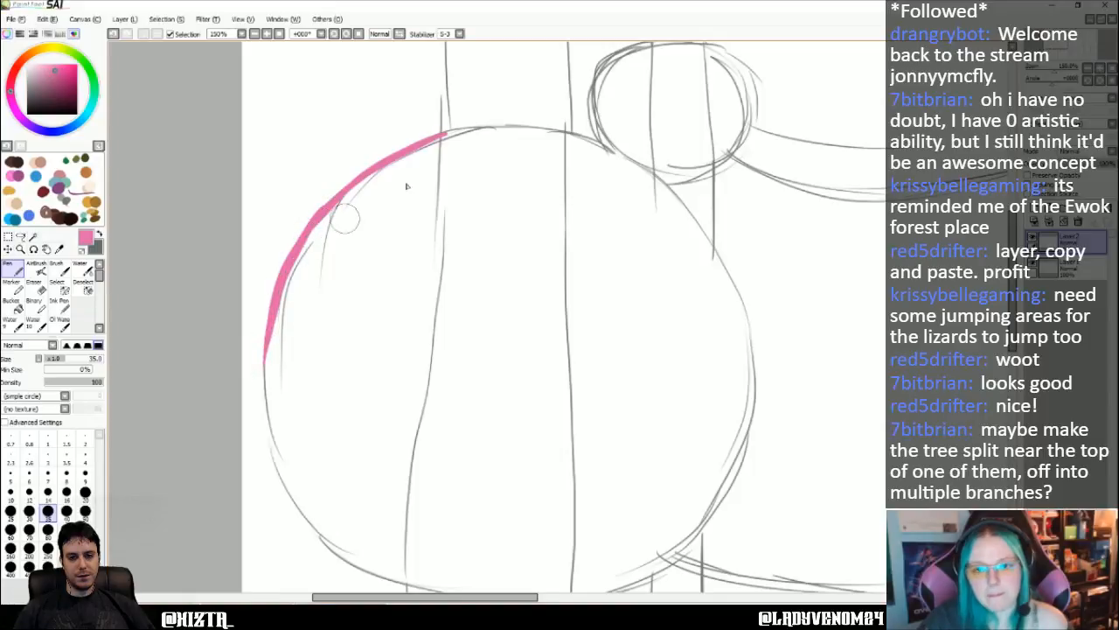
{"action": "mouse_move", "coordinate": [441, 133]}
{"action": "left_mouse_down"}
{"action": "mouse_move", "coordinate": [492, 127]}
{"action": "mouse_move", "coordinate": [438, 132]}
{"action": "mouse_move", "coordinate": [604, 140]}
{"action": "left_mouse_up"}
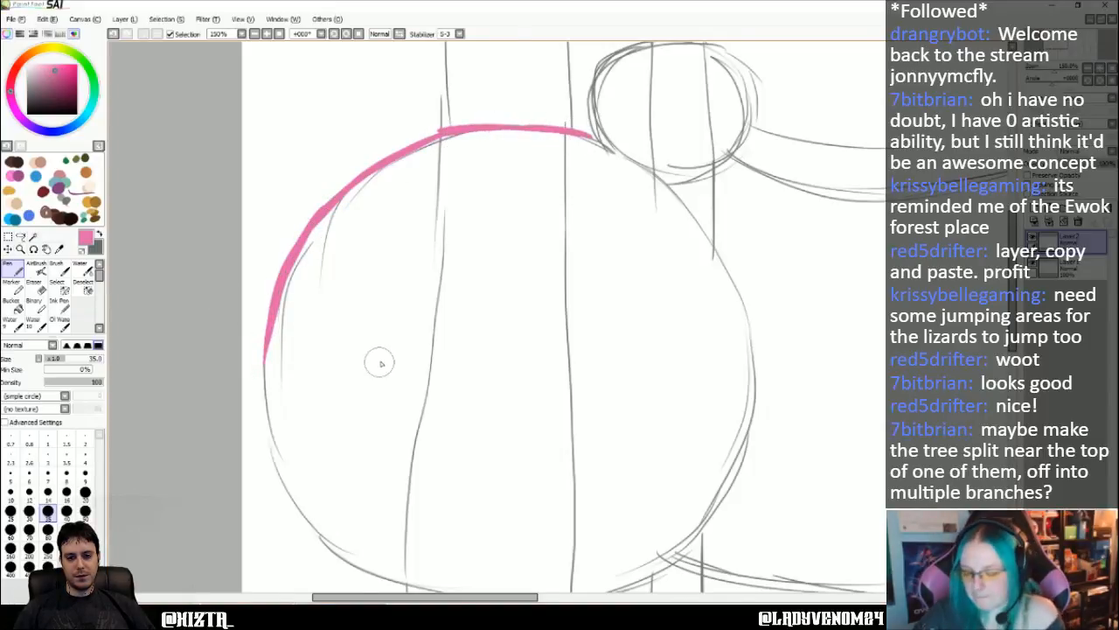
- Continue the pink outline down the large hut's left side and along its bottom, past the bridge joint at the lower right
{"action": "scroll", "coordinate": [380, 362], "scroll_direction": "down", "scroll_amount": 1}
{"action": "scroll", "coordinate": [296, 303], "scroll_direction": "down", "scroll_amount": 5}
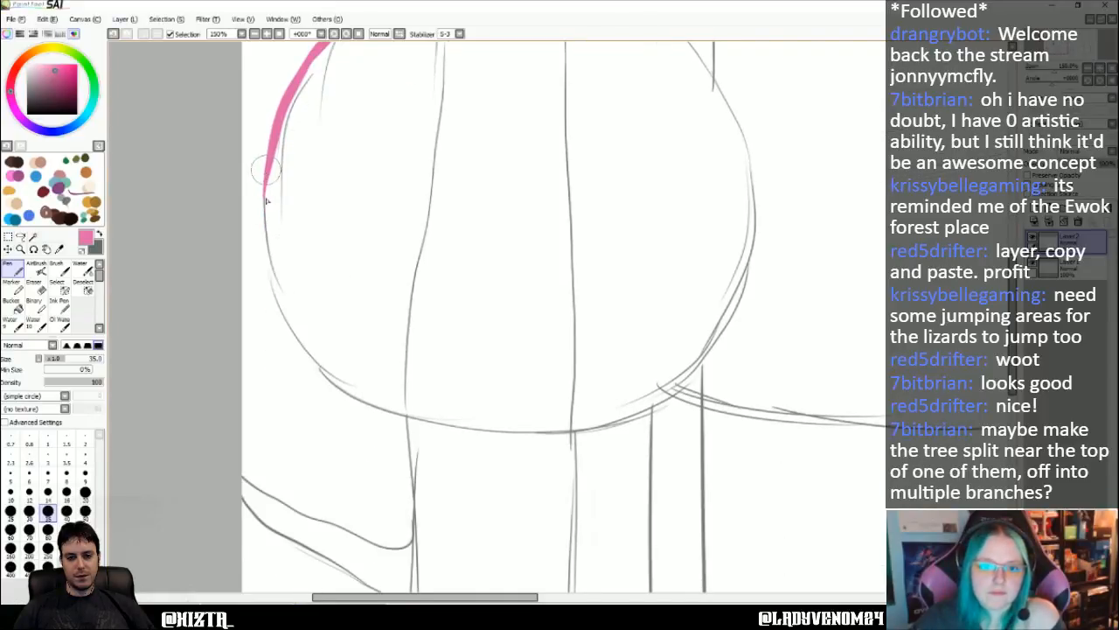
{"action": "mouse_move", "coordinate": [263, 170]}
{"action": "left_mouse_down"}
{"action": "mouse_move", "coordinate": [282, 312]}
{"action": "mouse_move", "coordinate": [310, 355]}
{"action": "left_mouse_up"}
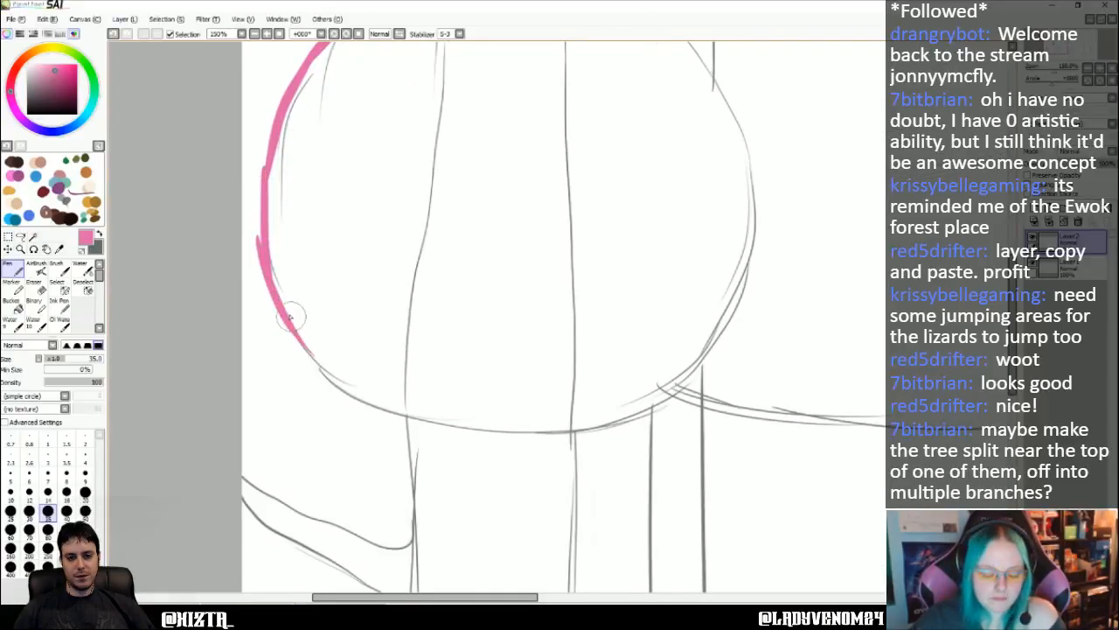
{"action": "key", "text": "ctrl+z"}
{"action": "mouse_move", "coordinate": [265, 238]}
{"action": "left_mouse_down"}
{"action": "mouse_move", "coordinate": [324, 375]}
{"action": "mouse_move", "coordinate": [280, 315]}
{"action": "mouse_move", "coordinate": [331, 377]}
{"action": "mouse_move", "coordinate": [321, 362]}
{"action": "mouse_move", "coordinate": [345, 387]}
{"action": "mouse_move", "coordinate": [428, 423]}
{"action": "left_mouse_up"}
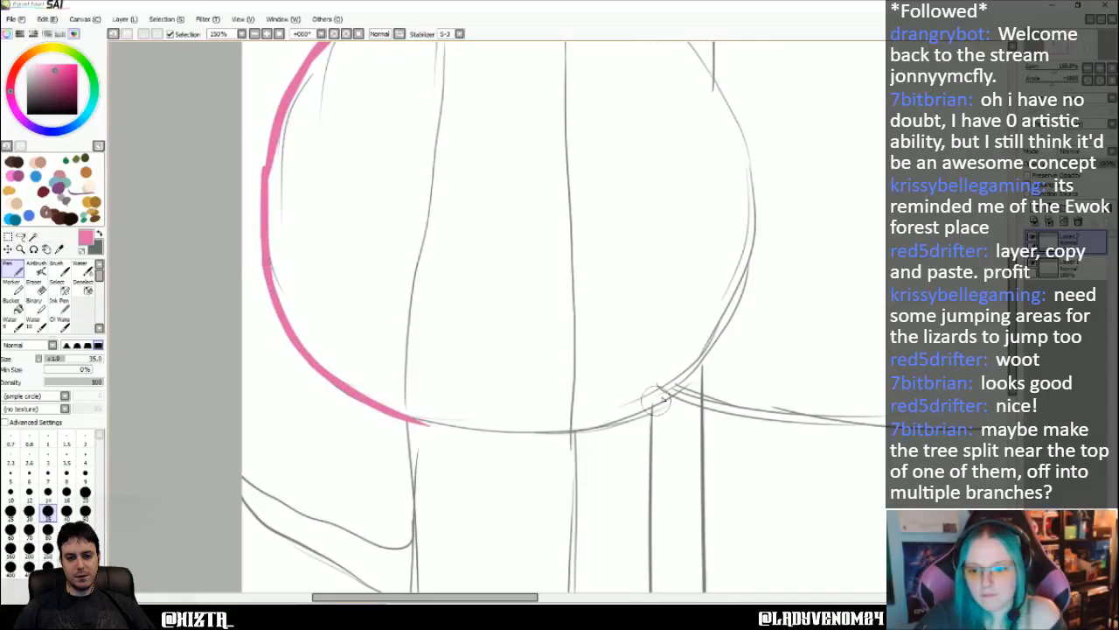
{"action": "left_click_drag", "start_coordinate": [673, 385], "coordinate": [573, 426]}
{"action": "left_click_drag", "start_coordinate": [405, 418], "coordinate": [528, 430]}
{"action": "left_click_drag", "start_coordinate": [454, 424], "coordinate": [595, 425]}
{"action": "key", "text": "ctrl+z"}
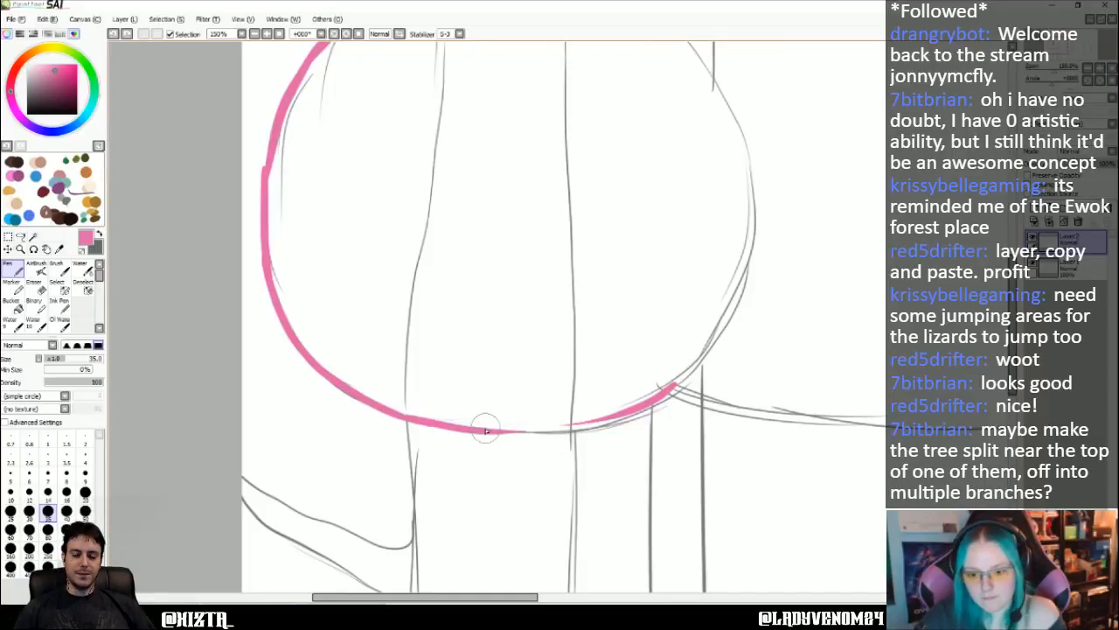
{"action": "mouse_move", "coordinate": [487, 430]}
{"action": "left_mouse_down"}
{"action": "mouse_move", "coordinate": [606, 428]}
{"action": "mouse_move", "coordinate": [675, 386]}
{"action": "left_mouse_up"}
{"action": "mouse_move", "coordinate": [736, 305]}
{"action": "left_mouse_down"}
{"action": "mouse_move", "coordinate": [705, 351]}
{"action": "mouse_move", "coordinate": [732, 309]}
{"action": "mouse_move", "coordinate": [662, 386]}
{"action": "mouse_move", "coordinate": [712, 343]}
{"action": "mouse_move", "coordinate": [658, 398]}
{"action": "left_mouse_up"}
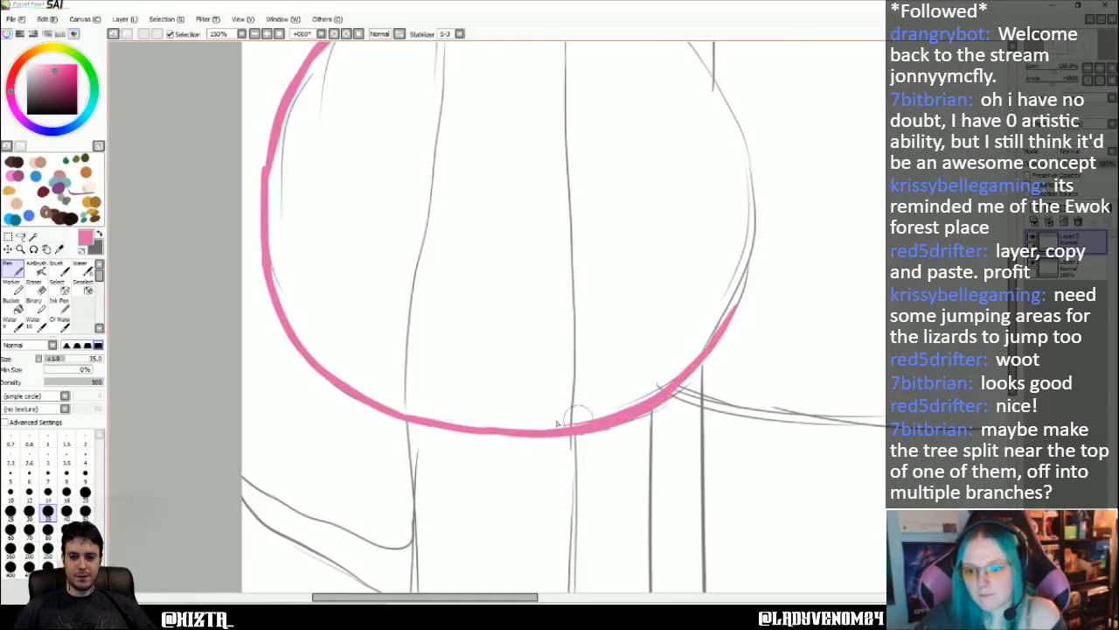
- Trace the large left hut's right side in pink with the canvas rotated, joining it to the outline at the lower right
{"action": "scroll", "coordinate": [615, 298], "scroll_direction": "up", "scroll_amount": 1}
{"action": "scroll", "coordinate": [724, 222], "scroll_direction": "up", "scroll_amount": 5}
{"action": "left_click_drag", "start_coordinate": [745, 256], "coordinate": [743, 302]}
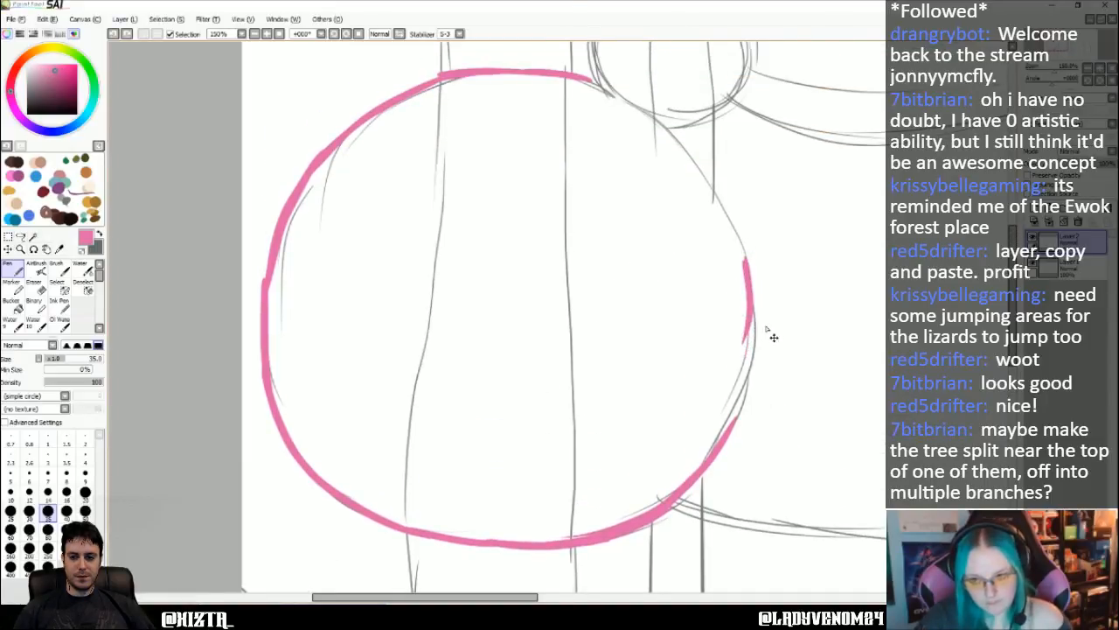
{"action": "left_click", "coordinate": [334, 35]}
{"action": "left_click", "coordinate": [335, 35]}
{"action": "left_click", "coordinate": [334, 35]}
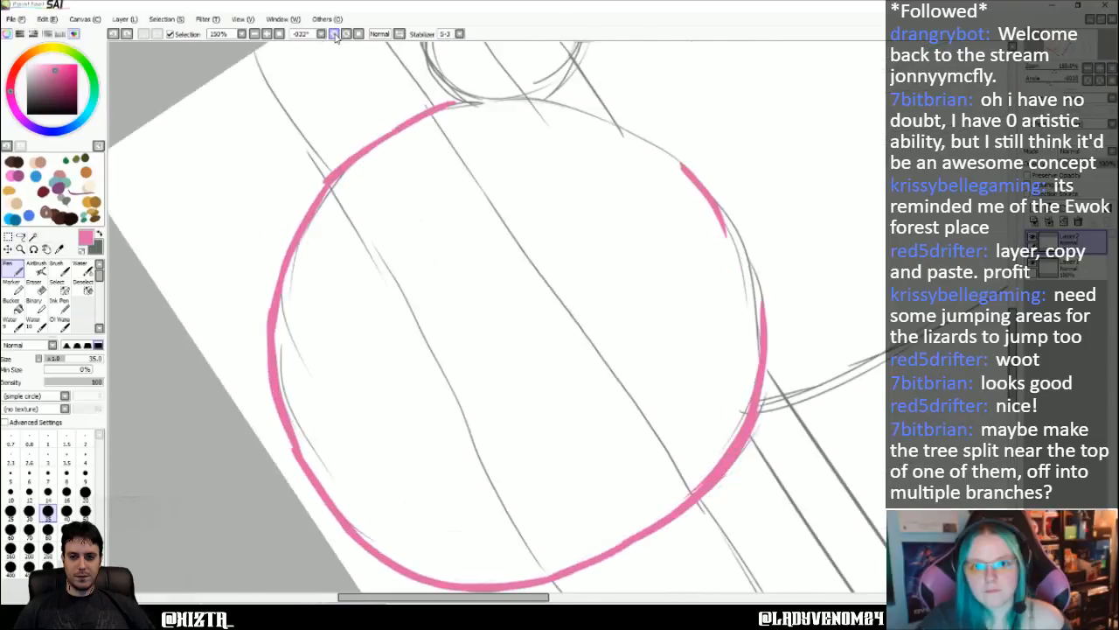
{"action": "left_click", "coordinate": [334, 35]}
{"action": "left_click", "coordinate": [334, 35]}
{"action": "left_click", "coordinate": [334, 35]}
{"action": "left_click", "coordinate": [334, 35]}
{"action": "left_click", "coordinate": [334, 35]}
{"action": "left_click", "coordinate": [334, 35]}
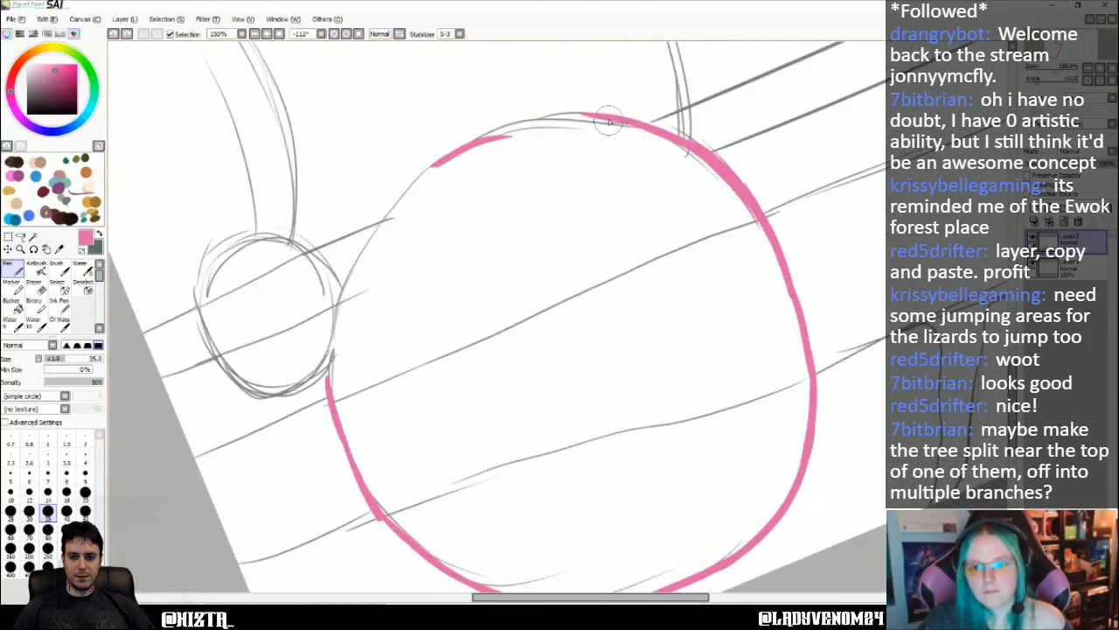
{"action": "mouse_move", "coordinate": [585, 119]}
{"action": "left_mouse_down"}
{"action": "mouse_move", "coordinate": [520, 117]}
{"action": "mouse_move", "coordinate": [545, 117]}
{"action": "mouse_move", "coordinate": [430, 164]}
{"action": "left_mouse_up"}
{"action": "key", "text": "Left"}
{"action": "key", "text": "Down"}
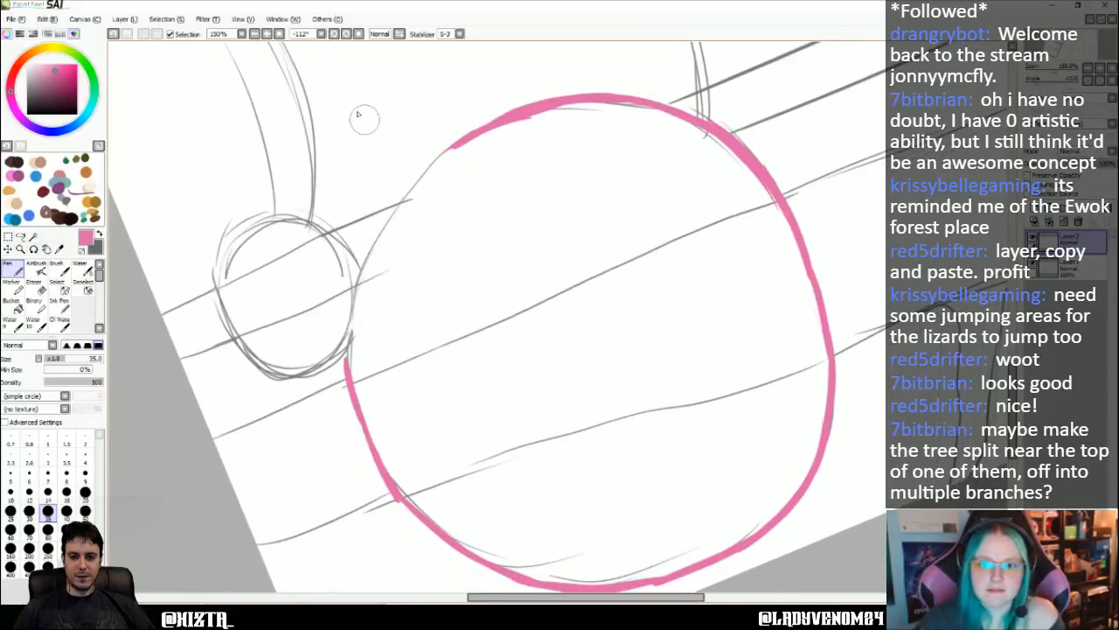
- Close the large hut's pink outline along the upper right edge past the small neighbouring hut, and reset the canvas rotation
{"action": "left_click", "coordinate": [347, 35]}
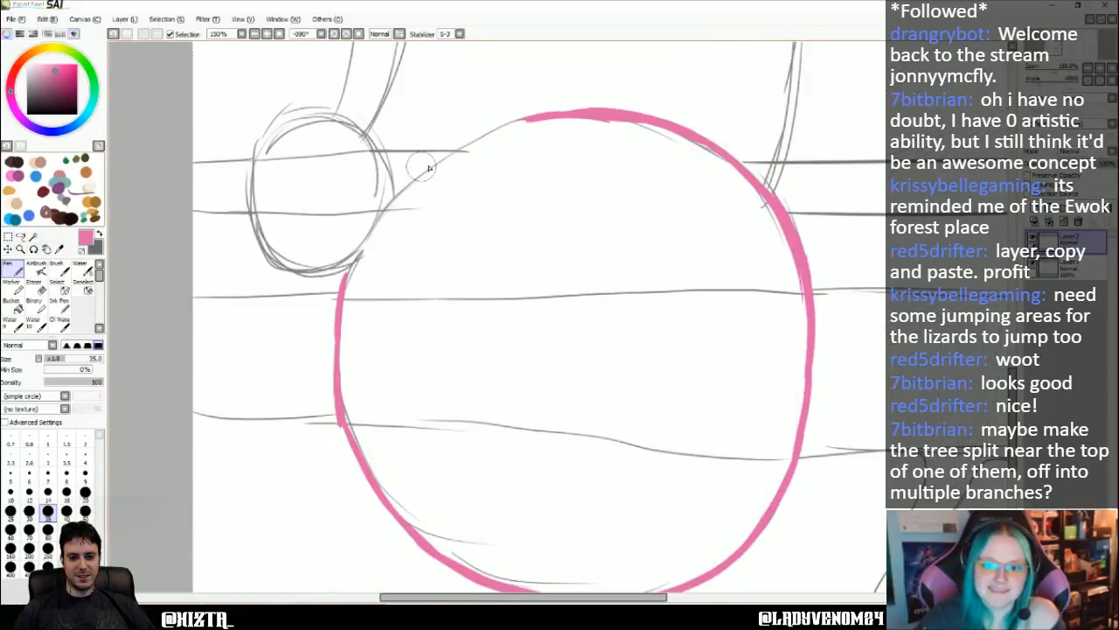
{"action": "mouse_move", "coordinate": [446, 160]}
{"action": "left_mouse_down"}
{"action": "mouse_move", "coordinate": [355, 243]}
{"action": "mouse_move", "coordinate": [401, 194]}
{"action": "mouse_move", "coordinate": [354, 277]}
{"action": "mouse_move", "coordinate": [377, 222]}
{"action": "mouse_move", "coordinate": [359, 249]}
{"action": "mouse_move", "coordinate": [346, 296]}
{"action": "left_mouse_up"}
{"action": "mouse_move", "coordinate": [544, 116]}
{"action": "left_mouse_down"}
{"action": "mouse_move", "coordinate": [458, 149]}
{"action": "mouse_move", "coordinate": [520, 120]}
{"action": "mouse_move", "coordinate": [468, 139]}
{"action": "mouse_move", "coordinate": [480, 138]}
{"action": "mouse_move", "coordinate": [352, 236]}
{"action": "mouse_move", "coordinate": [378, 218]}
{"action": "mouse_move", "coordinate": [343, 278]}
{"action": "left_mouse_up"}
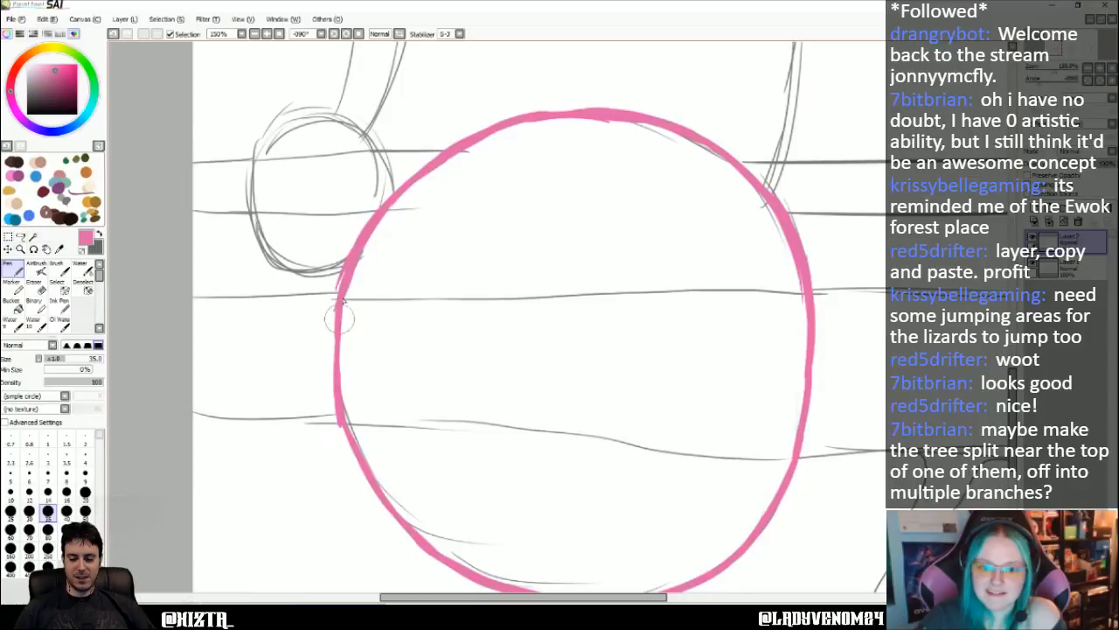
{"action": "mouse_move", "coordinate": [347, 264]}
{"action": "left_mouse_down"}
{"action": "mouse_move", "coordinate": [330, 314]}
{"action": "mouse_move", "coordinate": [341, 400]}
{"action": "mouse_move", "coordinate": [337, 241]}
{"action": "mouse_move", "coordinate": [320, 345]}
{"action": "mouse_move", "coordinate": [339, 314]}
{"action": "mouse_move", "coordinate": [333, 383]}
{"action": "mouse_move", "coordinate": [329, 341]}
{"action": "mouse_move", "coordinate": [330, 368]}
{"action": "mouse_move", "coordinate": [354, 438]}
{"action": "left_mouse_up"}
{"action": "key", "text": "ctrl+z"}
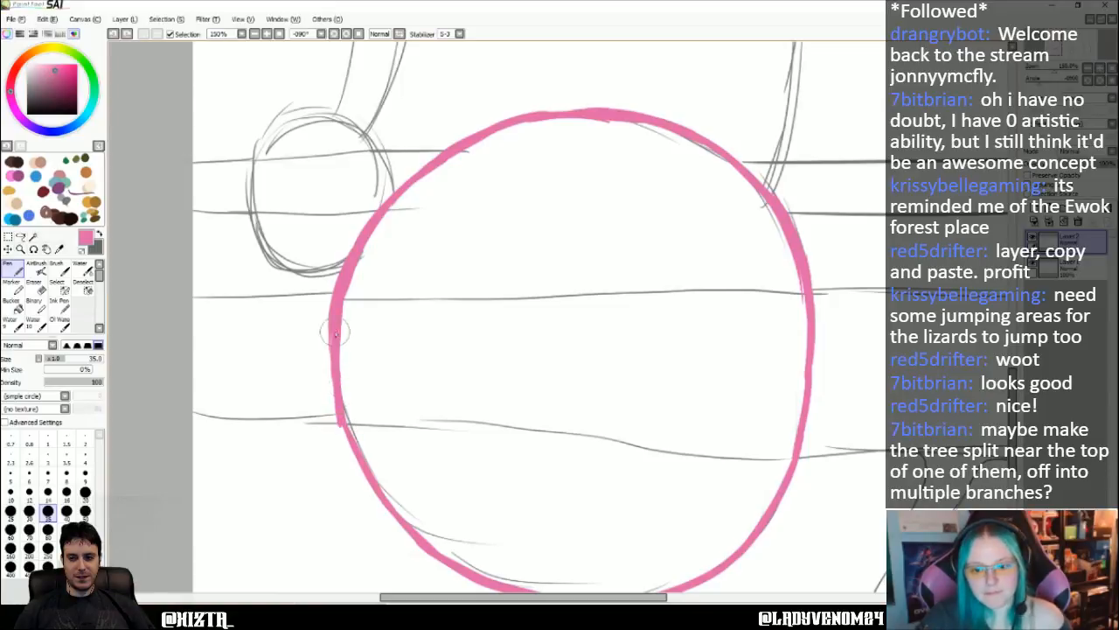
{"action": "left_click", "coordinate": [359, 34]}
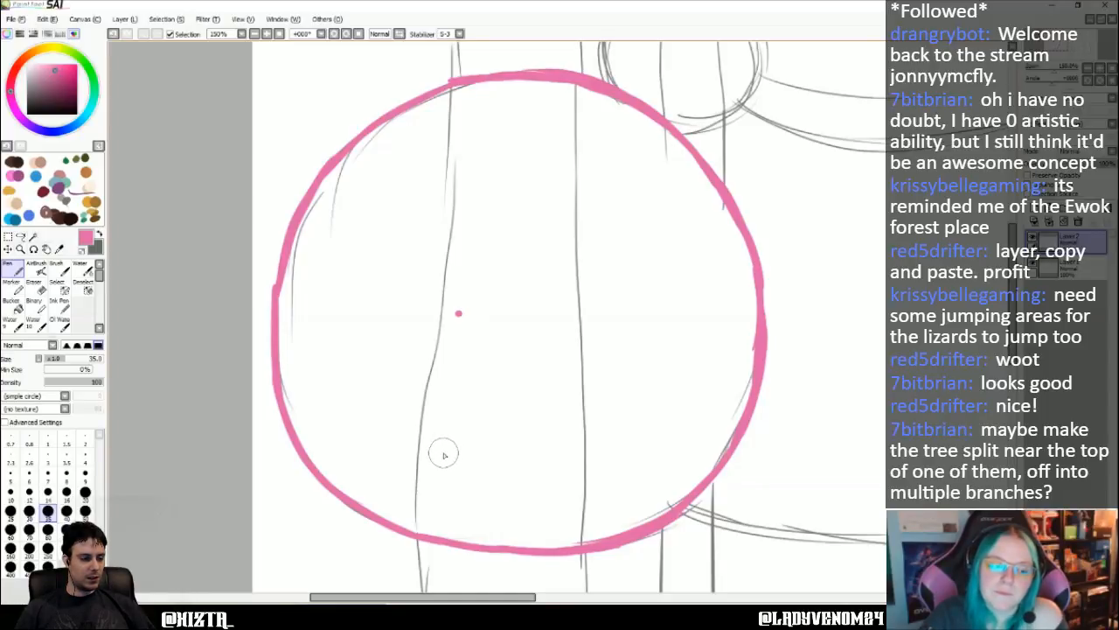
{"action": "key", "text": "Right"}
{"action": "key", "text": "Right"}
{"action": "key", "text": "Right"}
{"action": "key", "text": "Right"}
{"action": "key", "text": "Right"}
{"action": "key", "text": "Right"}
{"action": "key", "text": "Right"}
{"action": "key", "text": "Right"}
{"action": "key", "text": "Right"}
{"action": "key", "text": "Right"}
{"action": "key", "text": "Right"}
{"action": "key", "text": "Right"}
{"action": "key", "text": "Right"}
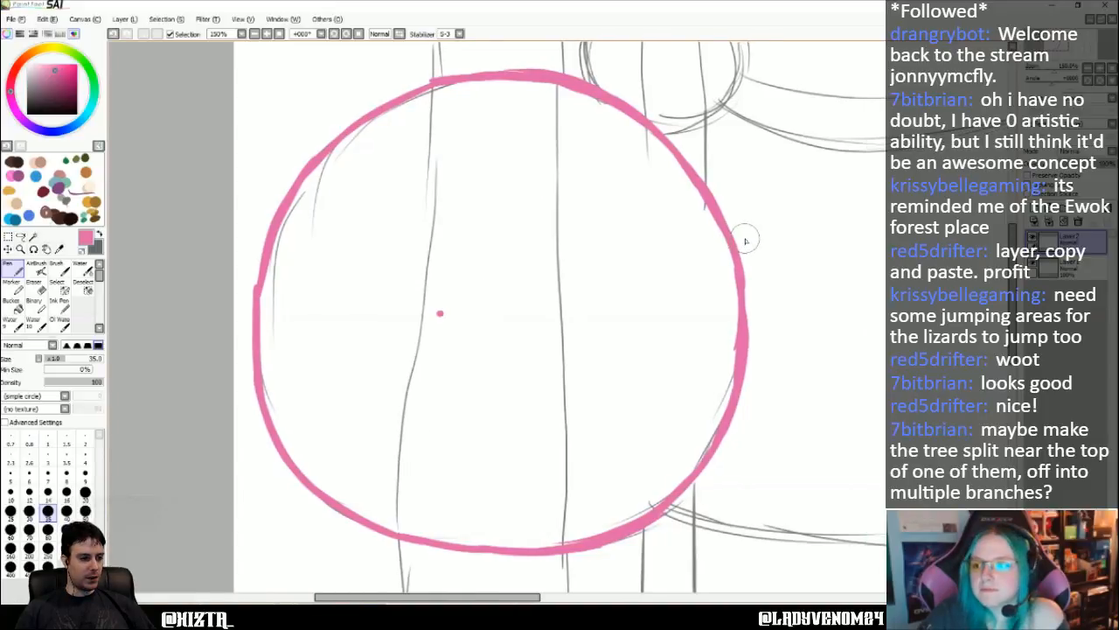
{"action": "key", "text": "Right"}
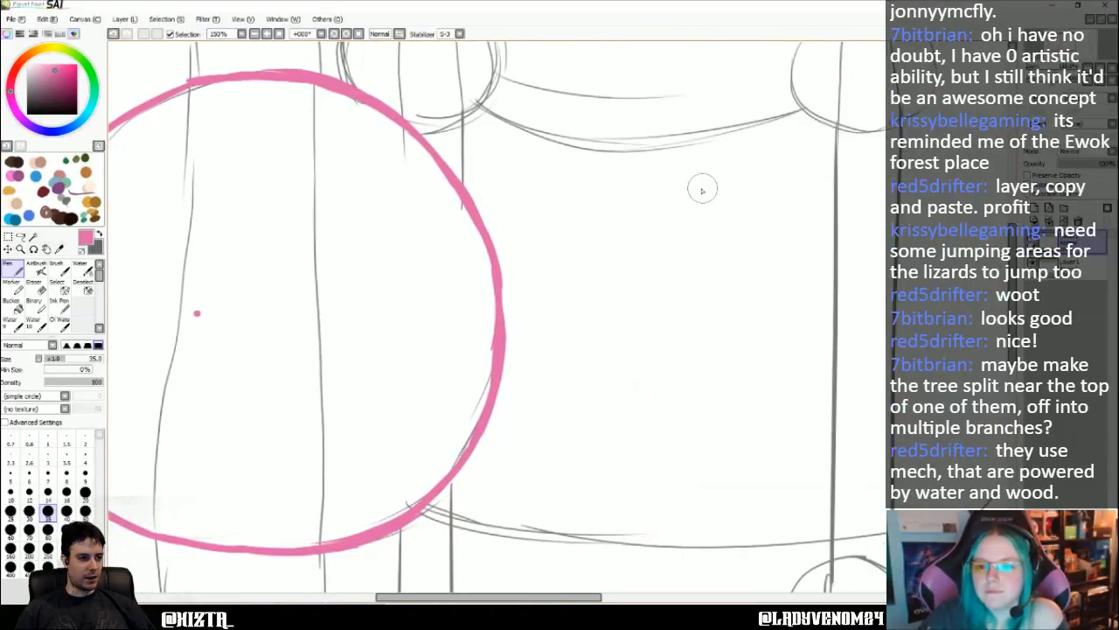
{"action": "left_click_drag", "start_coordinate": [701, 190], "coordinate": [643, 297]}
{"action": "left_click_drag", "start_coordinate": [701, 189], "coordinate": [712, 298]}
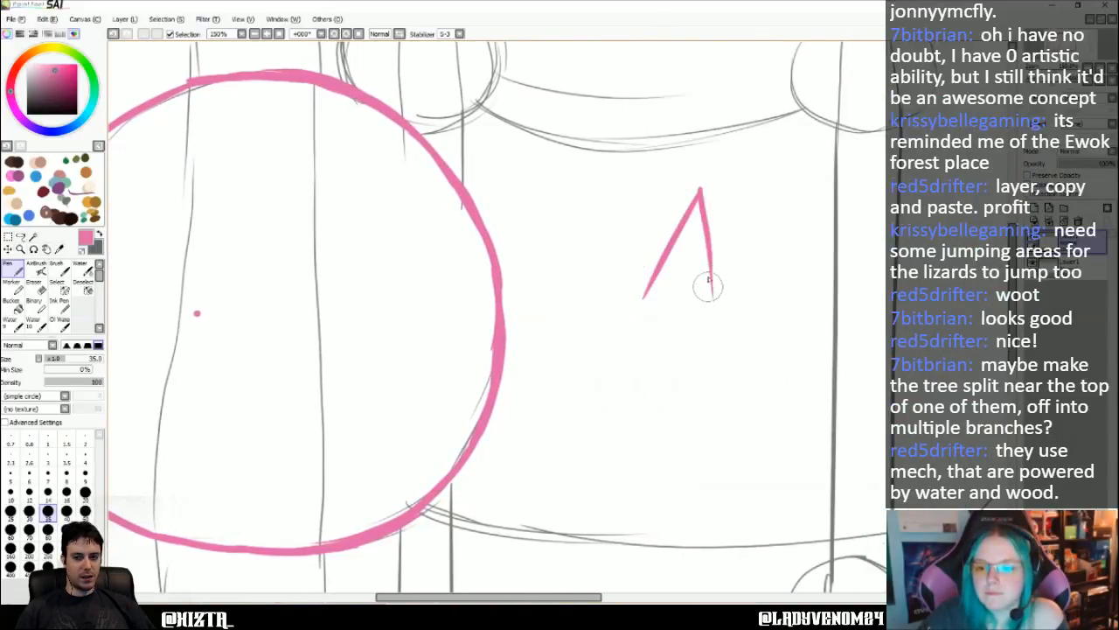
{"action": "left_click_drag", "start_coordinate": [709, 251], "coordinate": [721, 300]}
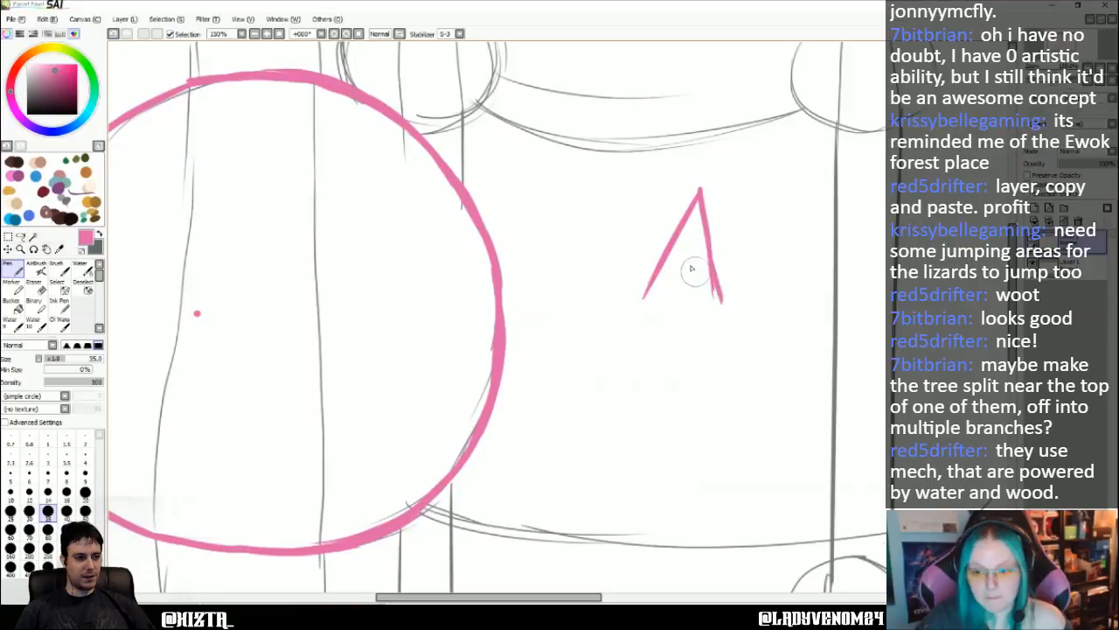
{"action": "key", "text": "ctrl+z"}
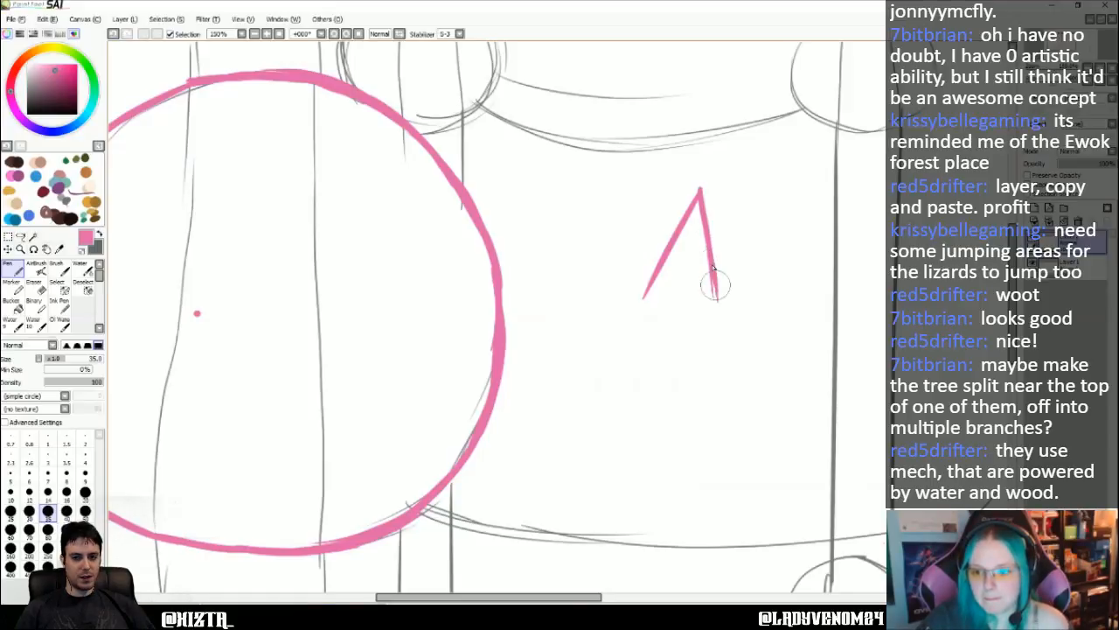
{"action": "left_click_drag", "start_coordinate": [711, 265], "coordinate": [716, 308]}
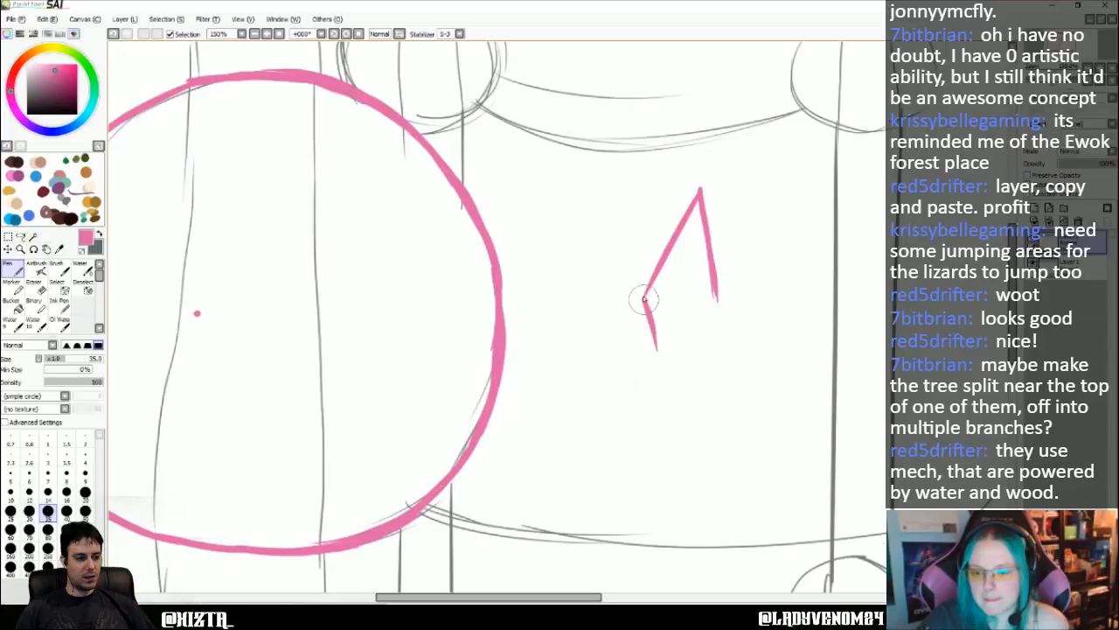
{"action": "left_click_drag", "start_coordinate": [644, 299], "coordinate": [662, 367]}
{"action": "key", "text": "ctrl+z"}
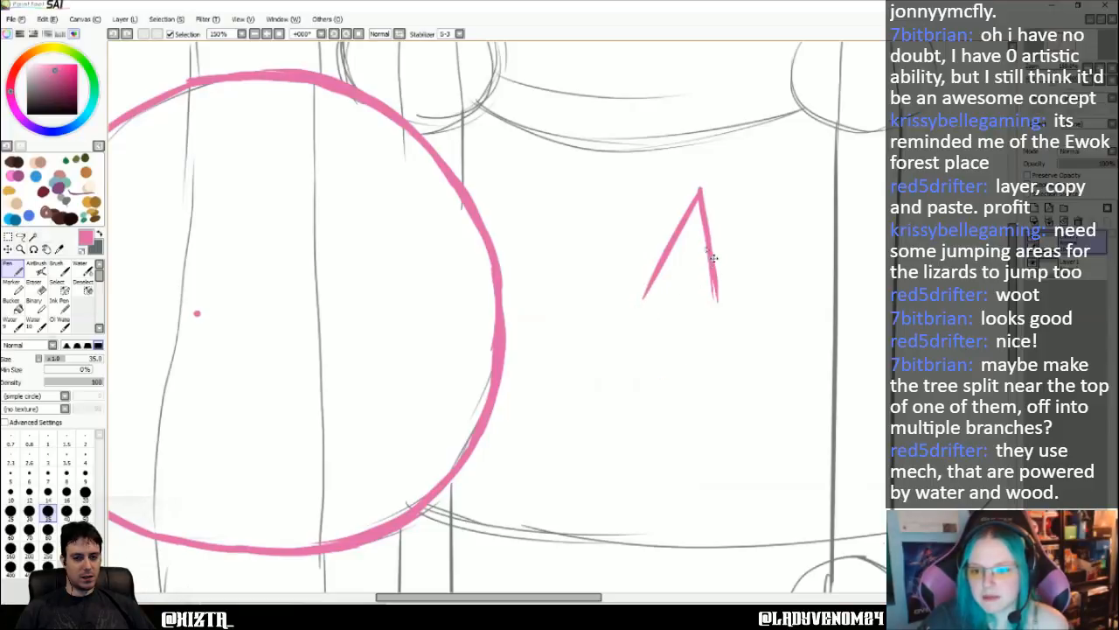
{"action": "key", "text": "ctrl+z"}
{"action": "key", "text": "ctrl+z"}
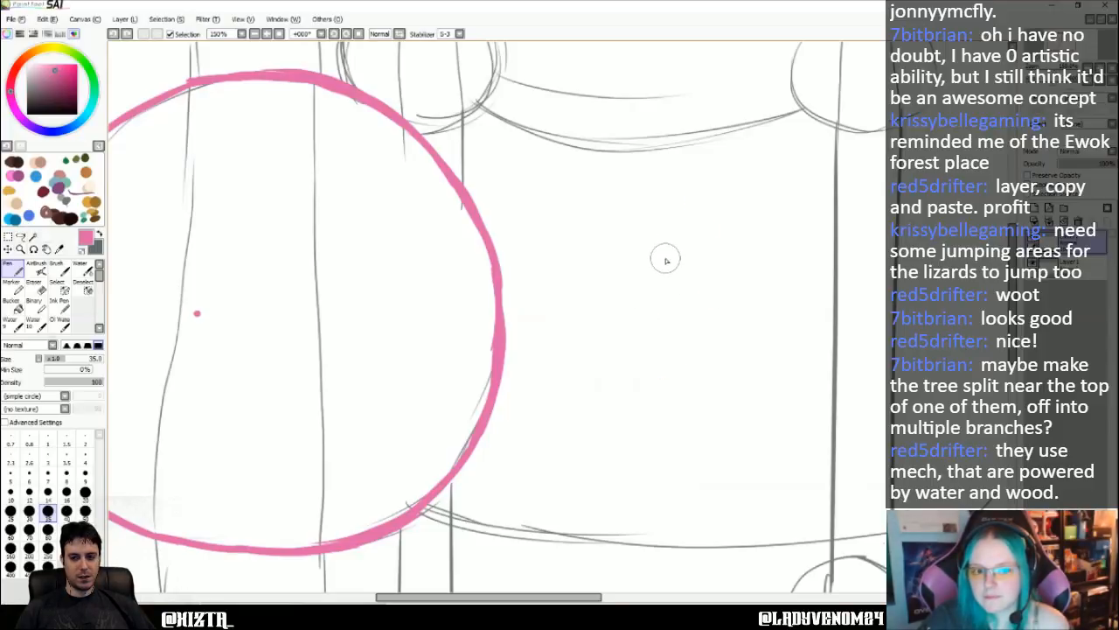
- Draw a small slanted pink diamond in the blank area to the right of the large hut
{"action": "left_click_drag", "start_coordinate": [707, 210], "coordinate": [670, 264]}
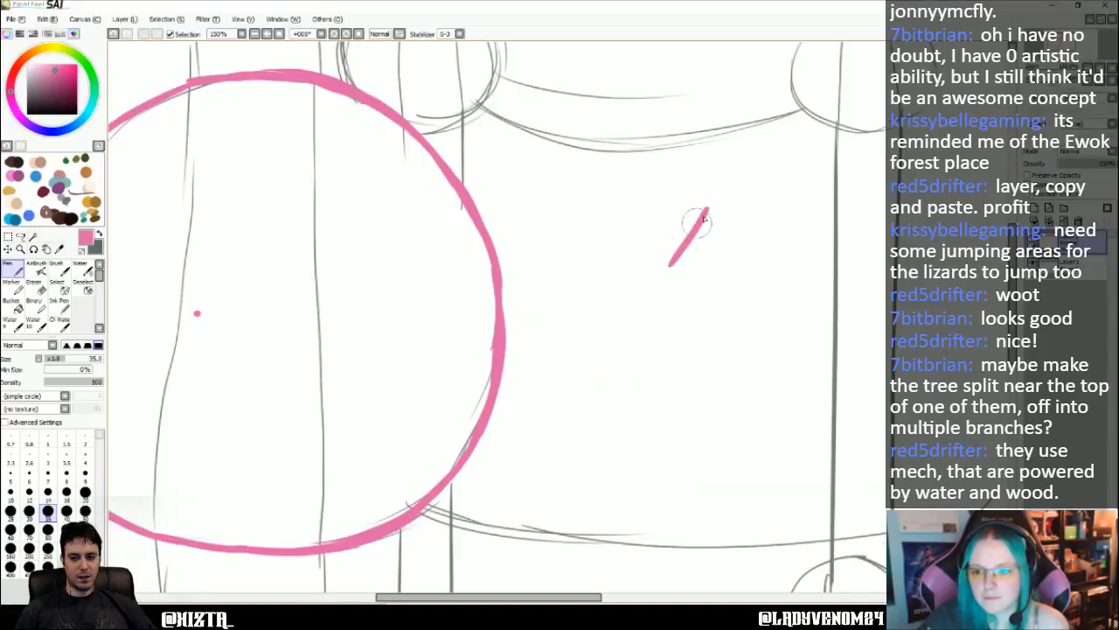
{"action": "mouse_move", "coordinate": [709, 210]}
{"action": "left_mouse_down"}
{"action": "mouse_move", "coordinate": [709, 291]}
{"action": "mouse_move", "coordinate": [673, 321]}
{"action": "left_mouse_up"}
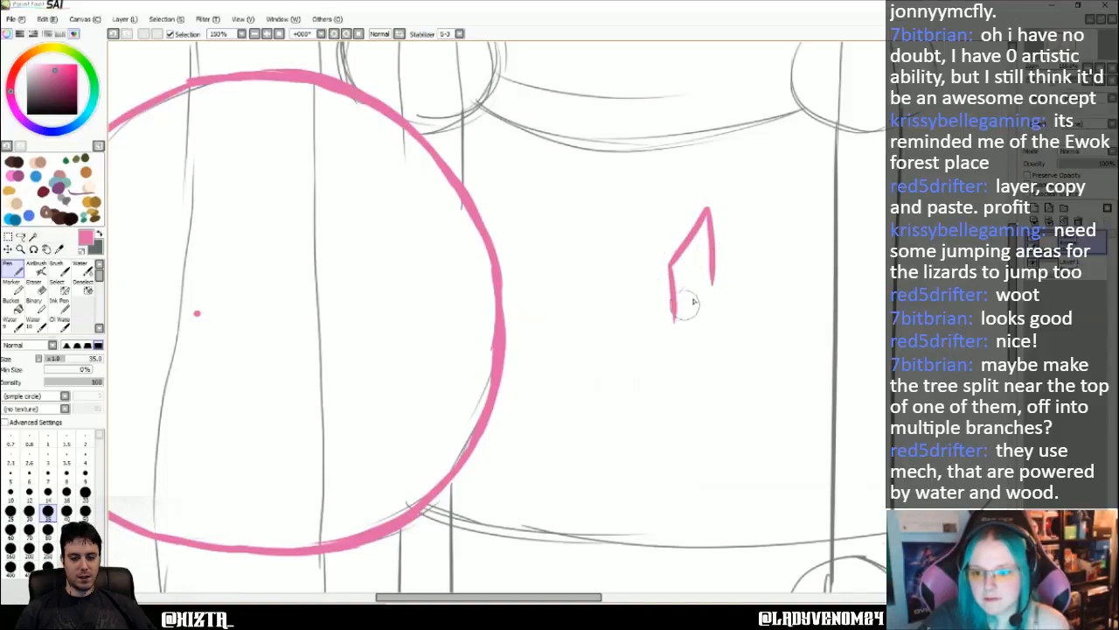
{"action": "left_click_drag", "start_coordinate": [712, 281], "coordinate": [672, 324]}
{"action": "key", "text": "ctrl+z"}
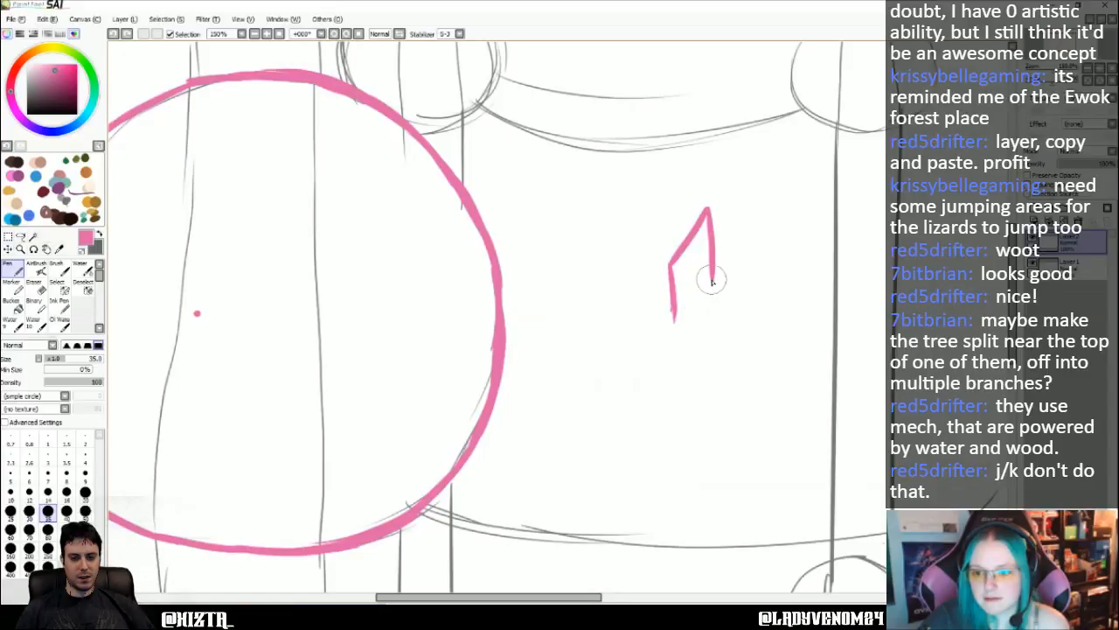
{"action": "left_click_drag", "start_coordinate": [712, 282], "coordinate": [671, 324]}
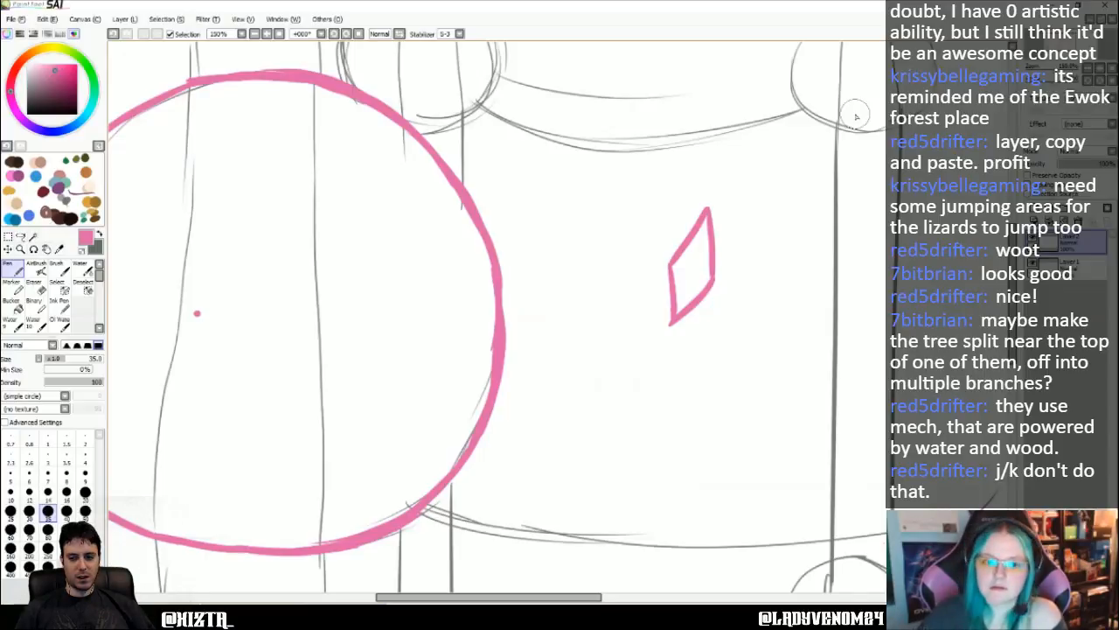
- Lasso the pink diamond and move it into the large hut so its lower tip meets the pink centre dot
{"action": "left_click", "coordinate": [35, 283]}
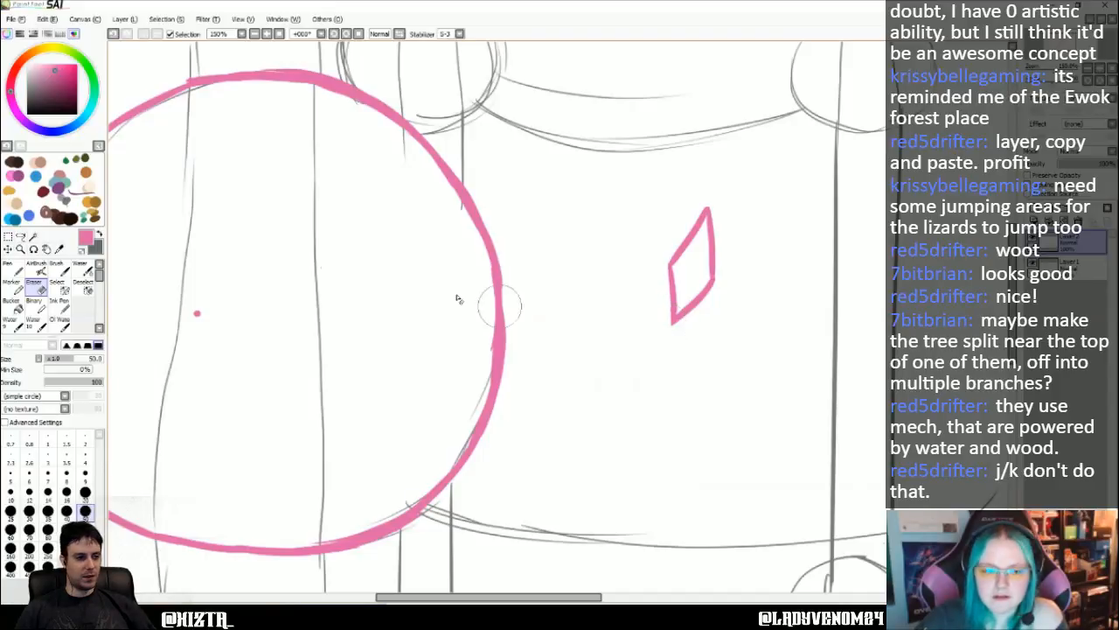
{"action": "left_click", "coordinate": [20, 236]}
{"action": "mouse_move", "coordinate": [711, 186]}
{"action": "left_mouse_down"}
{"action": "mouse_move", "coordinate": [690, 211]}
{"action": "mouse_move", "coordinate": [719, 349]}
{"action": "mouse_move", "coordinate": [725, 183]}
{"action": "left_mouse_up"}
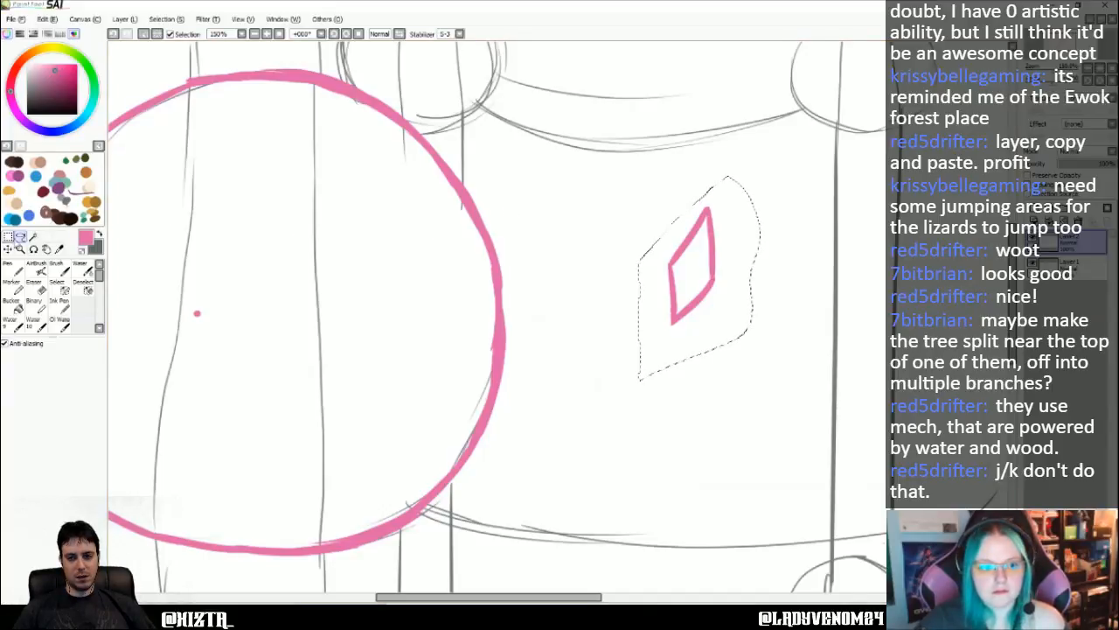
{"action": "left_click", "coordinate": [8, 250]}
{"action": "mouse_move", "coordinate": [688, 259]}
{"action": "left_mouse_down"}
{"action": "mouse_move", "coordinate": [311, 262]}
{"action": "mouse_move", "coordinate": [213, 246]}
{"action": "left_mouse_up"}
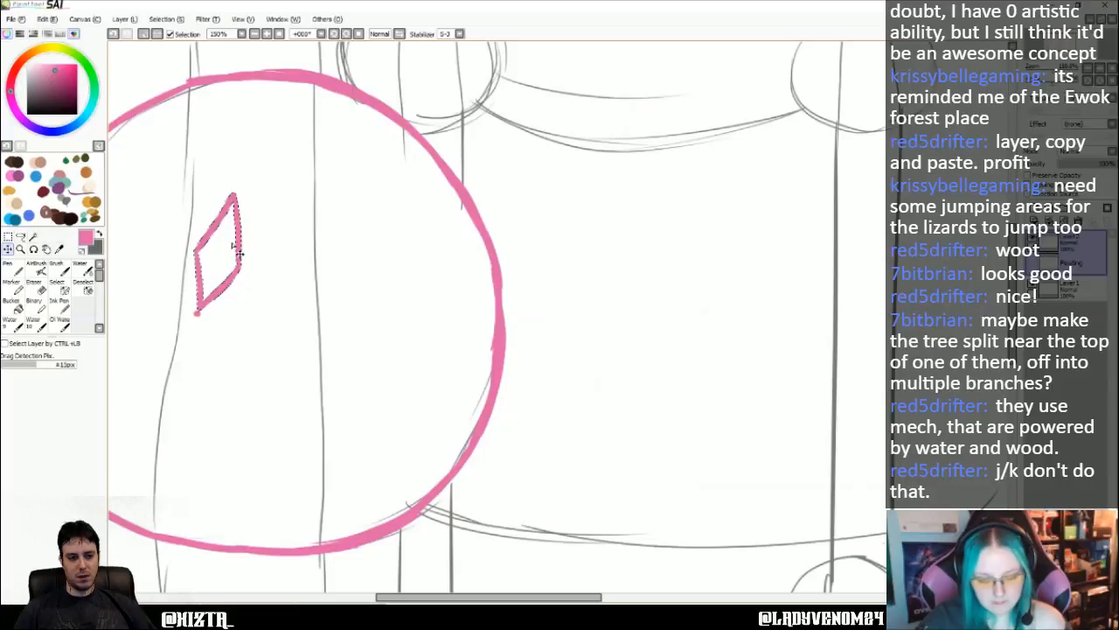
- Paste a second diamond, clear the selection and move the copy into the hut, just below and right of the first
{"action": "key", "text": "ctrl+v"}
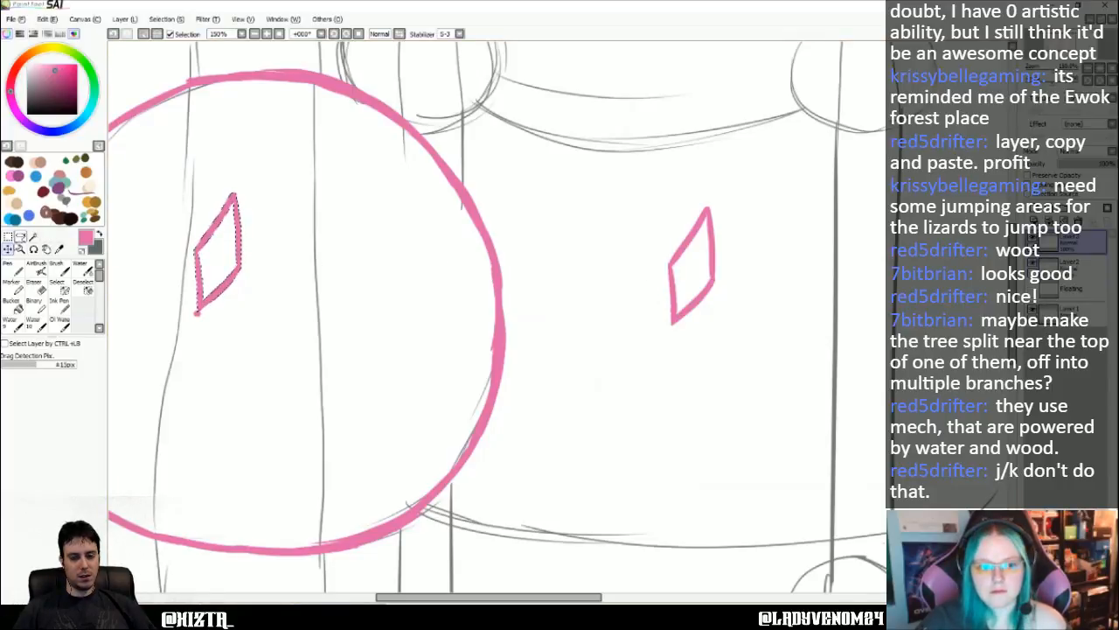
{"action": "left_click", "coordinate": [166, 19]}
{"action": "left_click", "coordinate": [151, 55]}
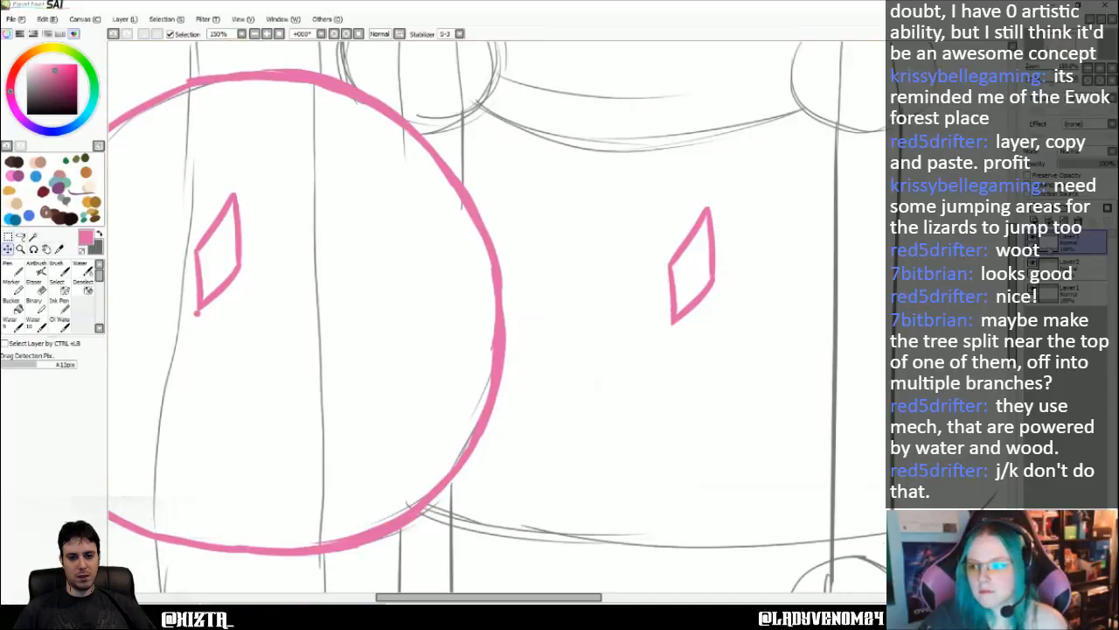
{"action": "left_click_drag", "start_coordinate": [683, 278], "coordinate": [260, 330]}
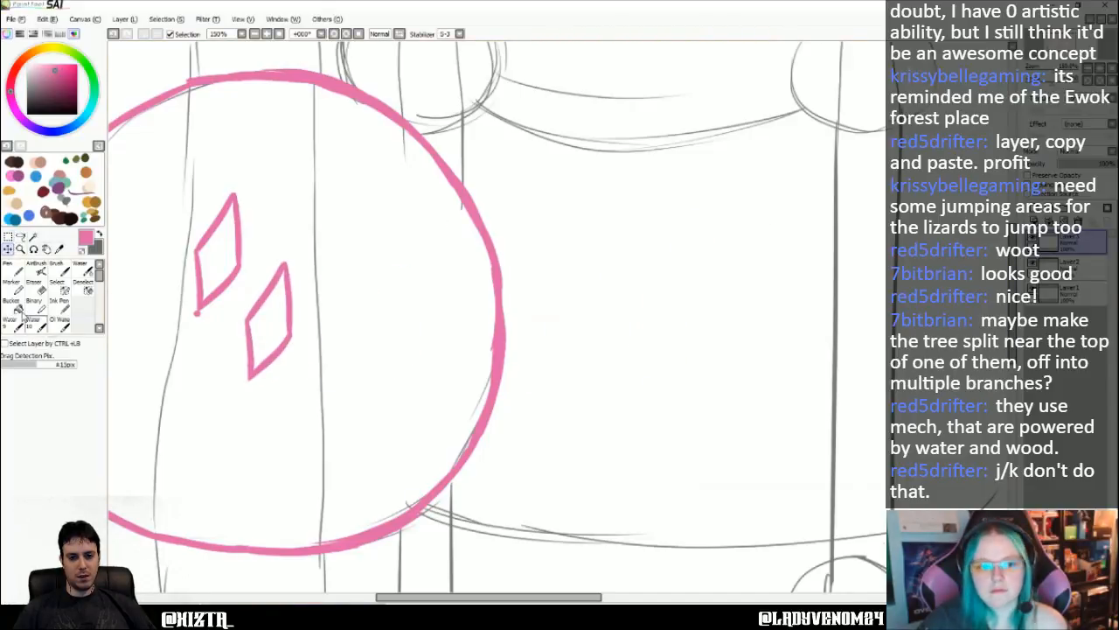
- Rotate the second diamond clockwise to point right and place its inner tip on the centre dot
{"action": "left_click", "coordinate": [123, 18]}
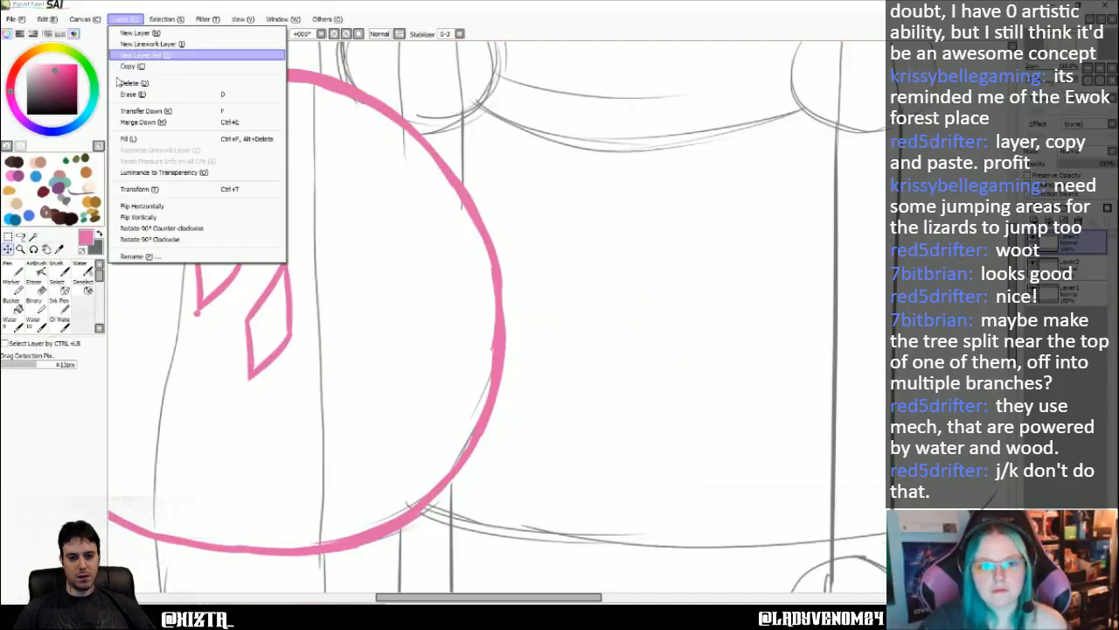
{"action": "left_click", "coordinate": [158, 194]}
{"action": "left_click_drag", "start_coordinate": [305, 255], "coordinate": [373, 322]}
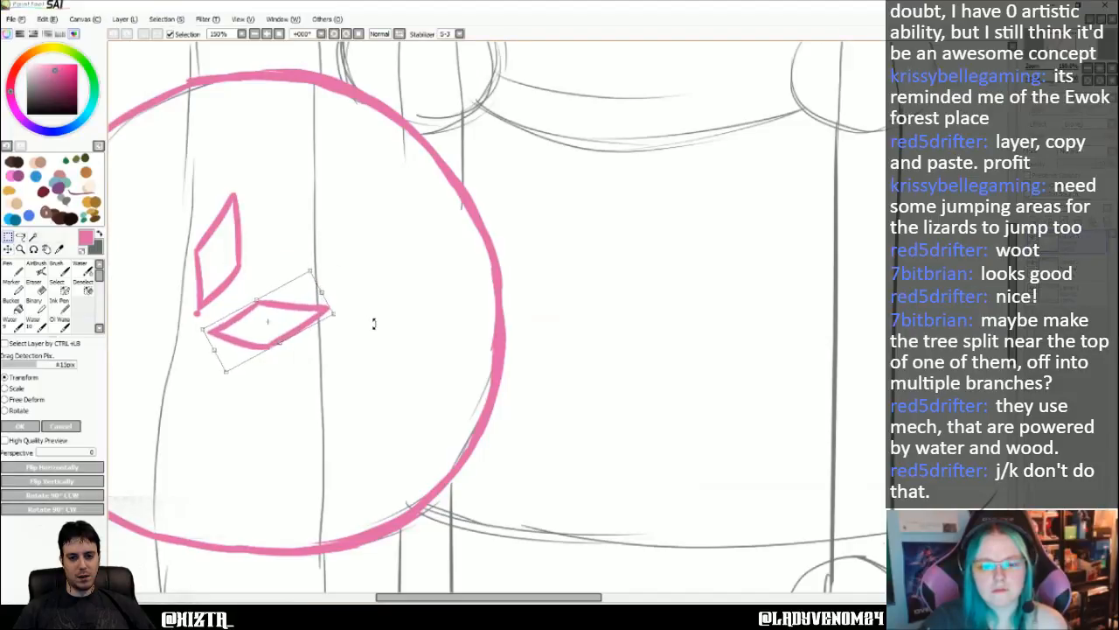
{"action": "left_click_drag", "start_coordinate": [270, 320], "coordinate": [294, 296]}
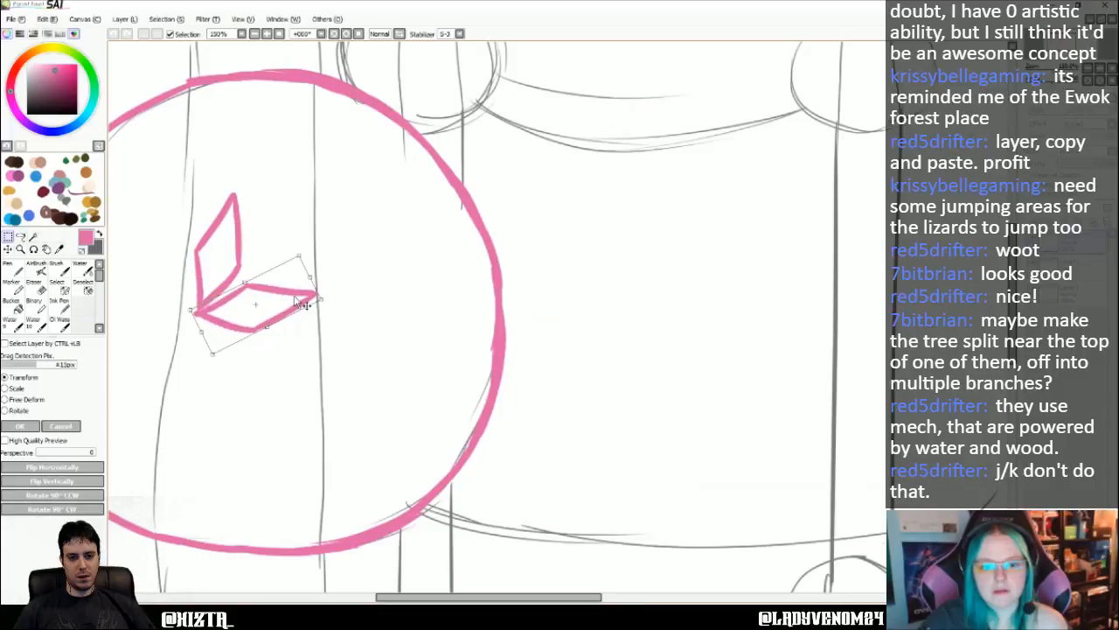
{"action": "left_click", "coordinate": [35, 429]}
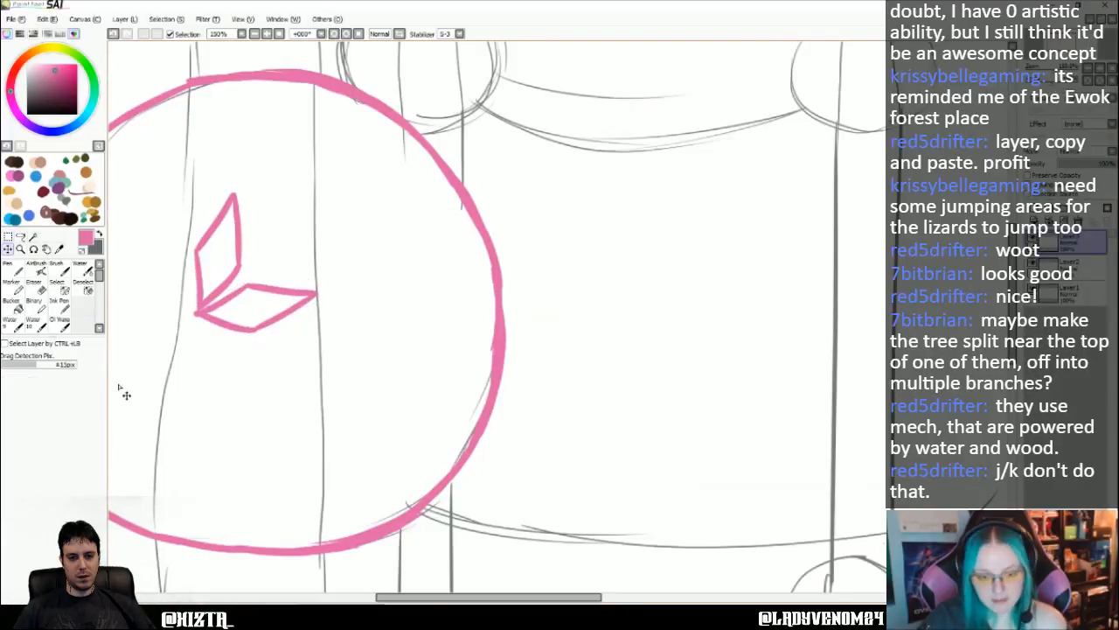
- Paste a third diamond and move it into the large hut, to the left of the centre dot
{"action": "key", "text": "ctrl+v"}
{"action": "left_click_drag", "start_coordinate": [691, 289], "coordinate": [154, 320]}
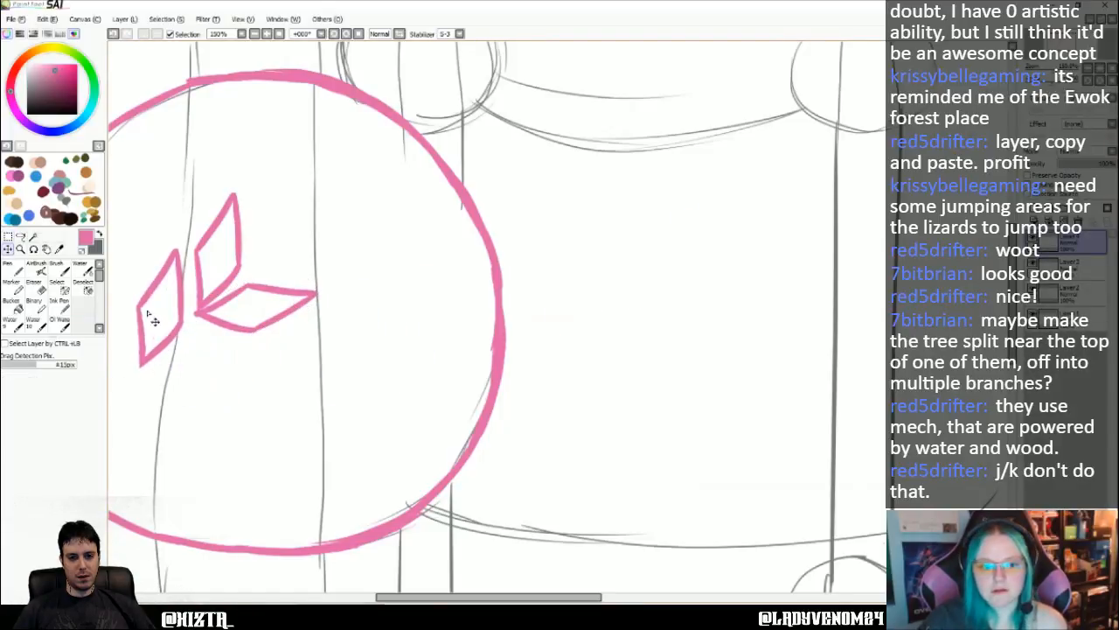
{"action": "scroll", "coordinate": [144, 319], "scroll_direction": "left", "scroll_amount": 5}
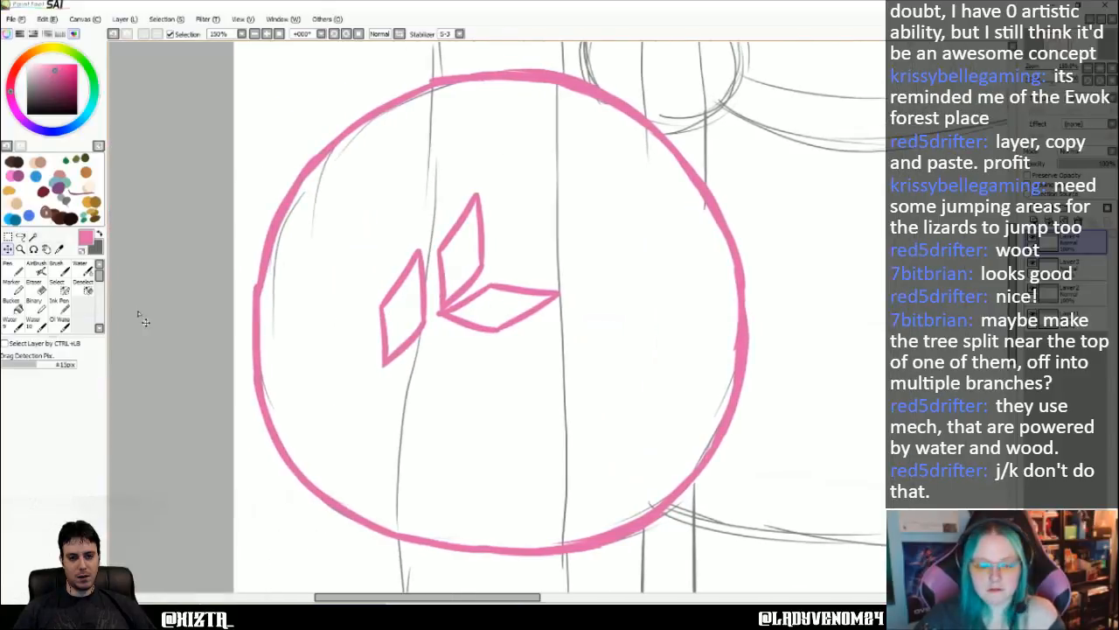
- Rotate the third diamond to point left, place its inner tip on the centre dot and shrink it slightly
{"action": "left_click", "coordinate": [124, 19]}
{"action": "left_click", "coordinate": [171, 174]}
{"action": "left_click_drag", "start_coordinate": [349, 225], "coordinate": [311, 309]}
{"action": "left_click_drag", "start_coordinate": [442, 326], "coordinate": [438, 310]}
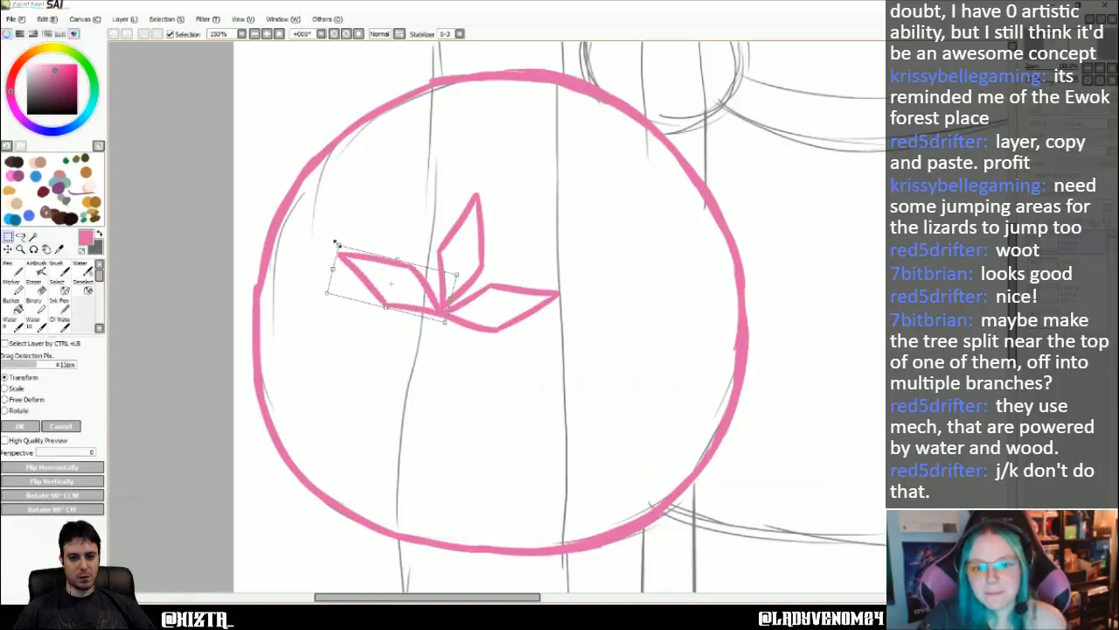
{"action": "left_click_drag", "start_coordinate": [335, 243], "coordinate": [347, 242]}
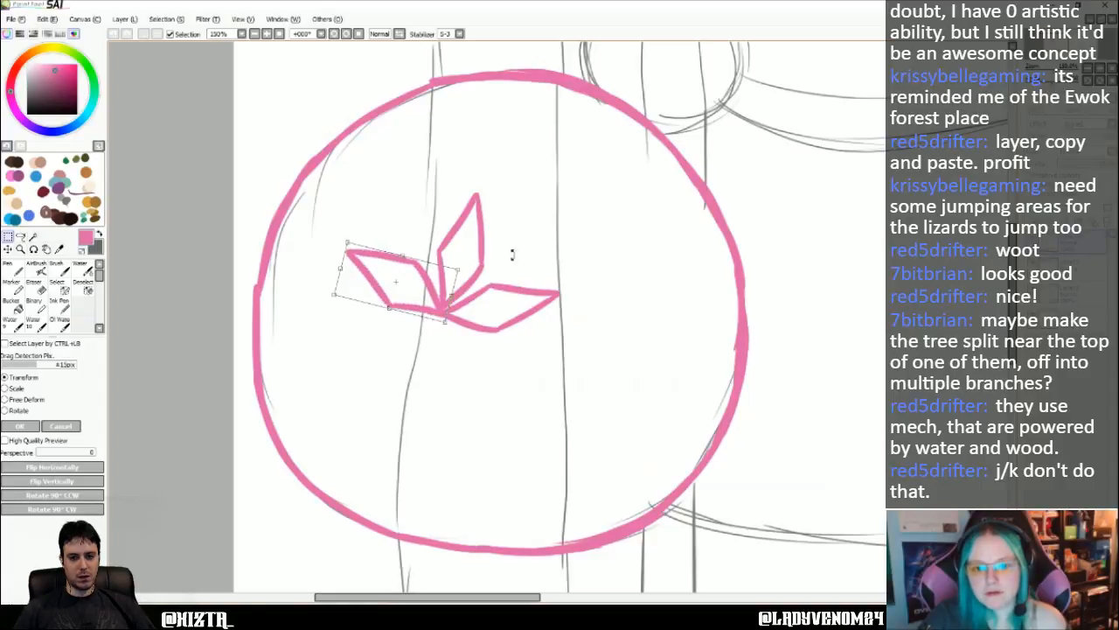
{"action": "left_click", "coordinate": [28, 426]}
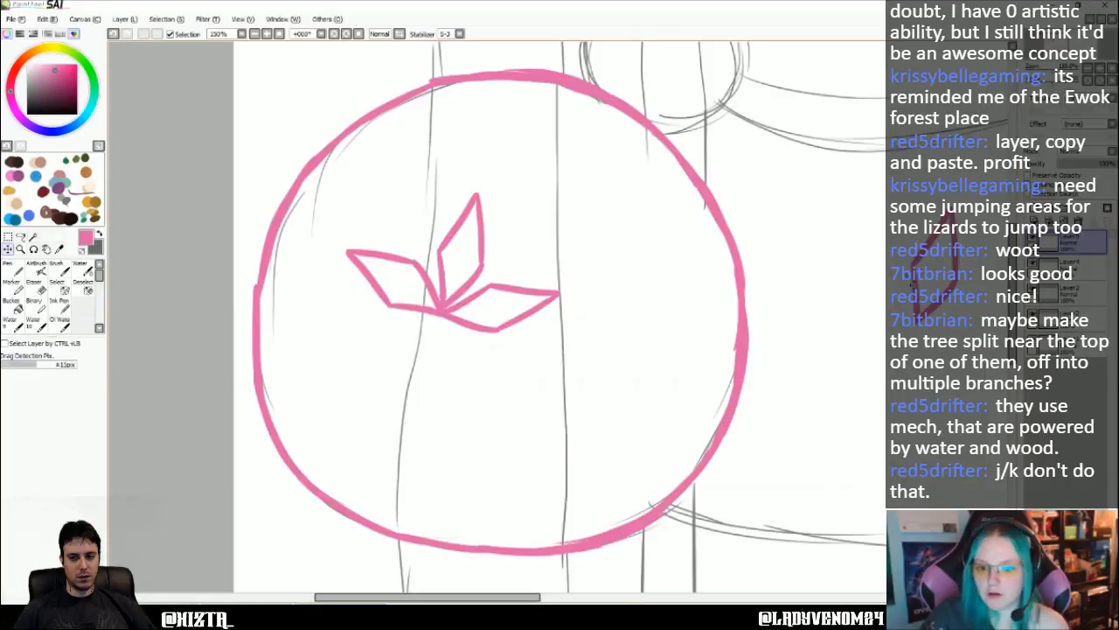
- Move the fourth diamond into the large hut below the centre dot, shrink it slightly and rotate it to point down from the dot
{"action": "left_click_drag", "start_coordinate": [923, 274], "coordinate": [417, 388]}
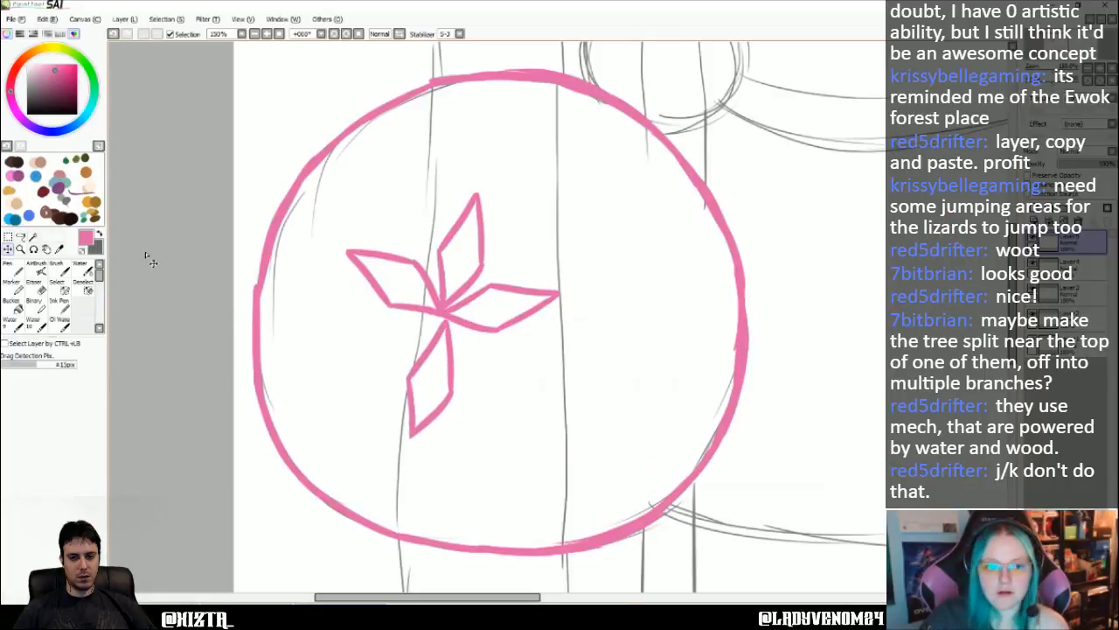
{"action": "left_click", "coordinate": [124, 18]}
{"action": "left_click", "coordinate": [163, 233]}
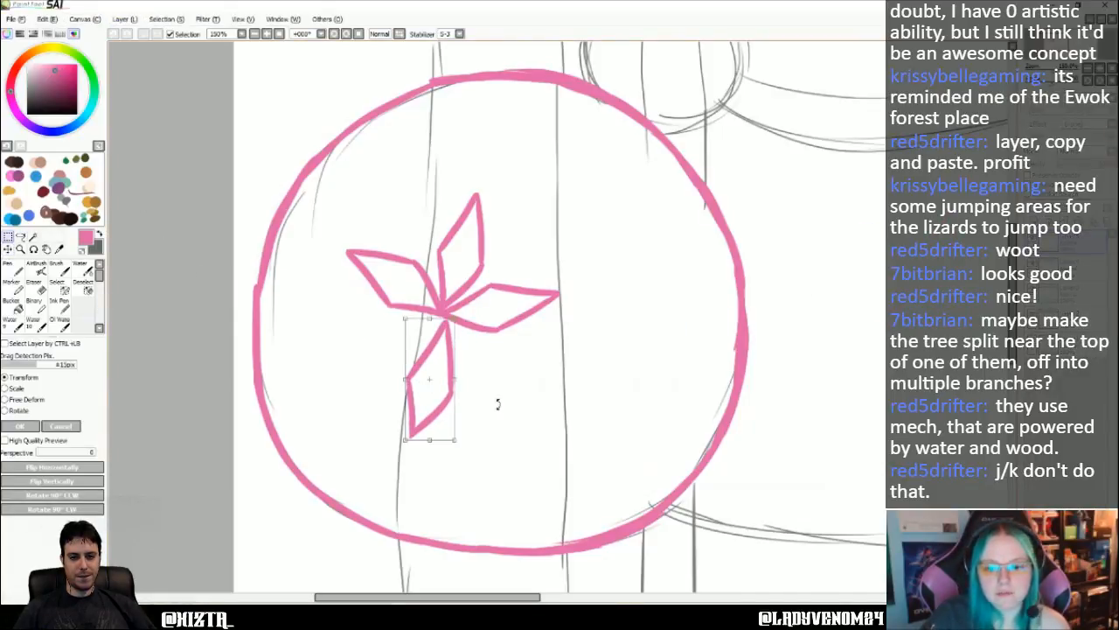
{"action": "left_click_drag", "start_coordinate": [456, 438], "coordinate": [467, 379]}
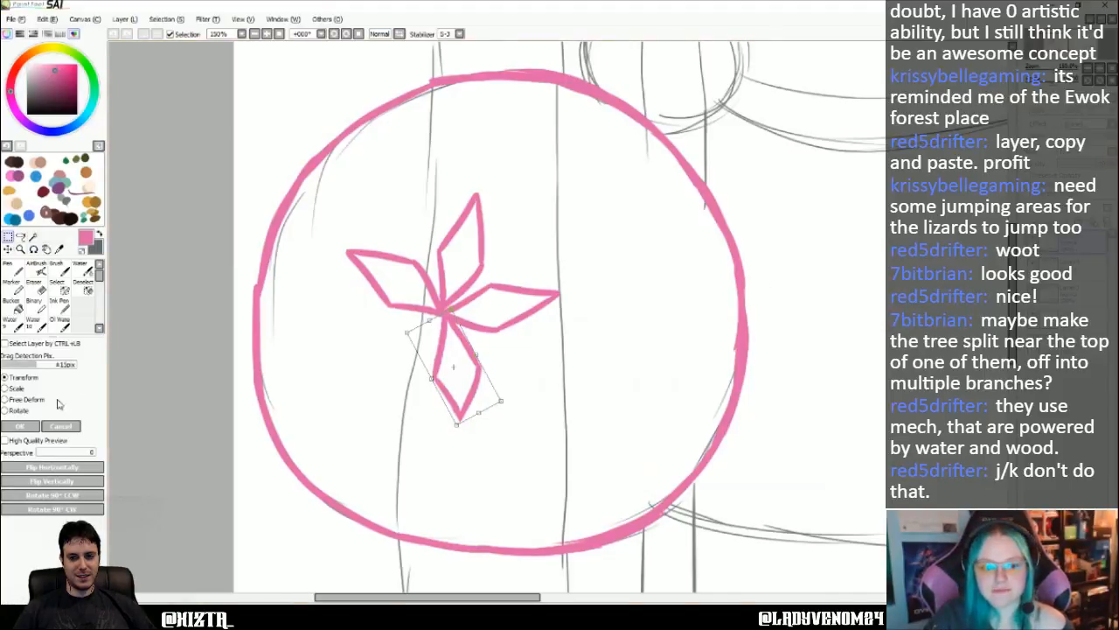
{"action": "left_click", "coordinate": [32, 427]}
- Paste a fifth diamond, move it into the hut and rotate and shrink it to point lower left from the centre dot
{"action": "key", "text": "ctrl+v"}
{"action": "left_click_drag", "start_coordinate": [941, 289], "coordinate": [391, 385]}
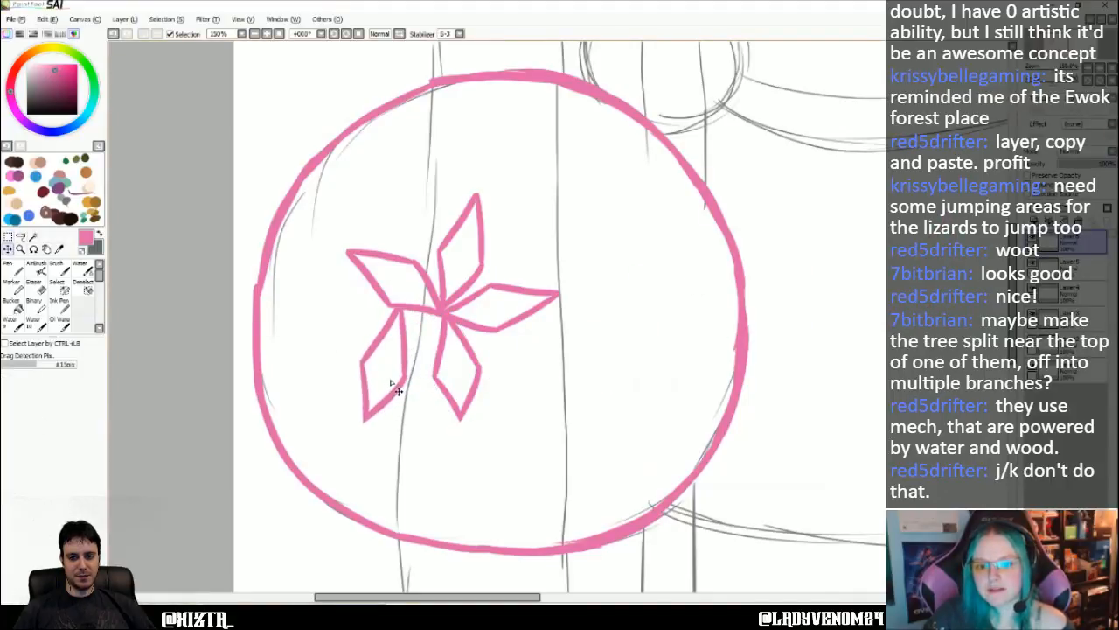
{"action": "left_click", "coordinate": [123, 18]}
{"action": "left_click", "coordinate": [144, 191]}
{"action": "left_click_drag", "start_coordinate": [417, 353], "coordinate": [394, 350]}
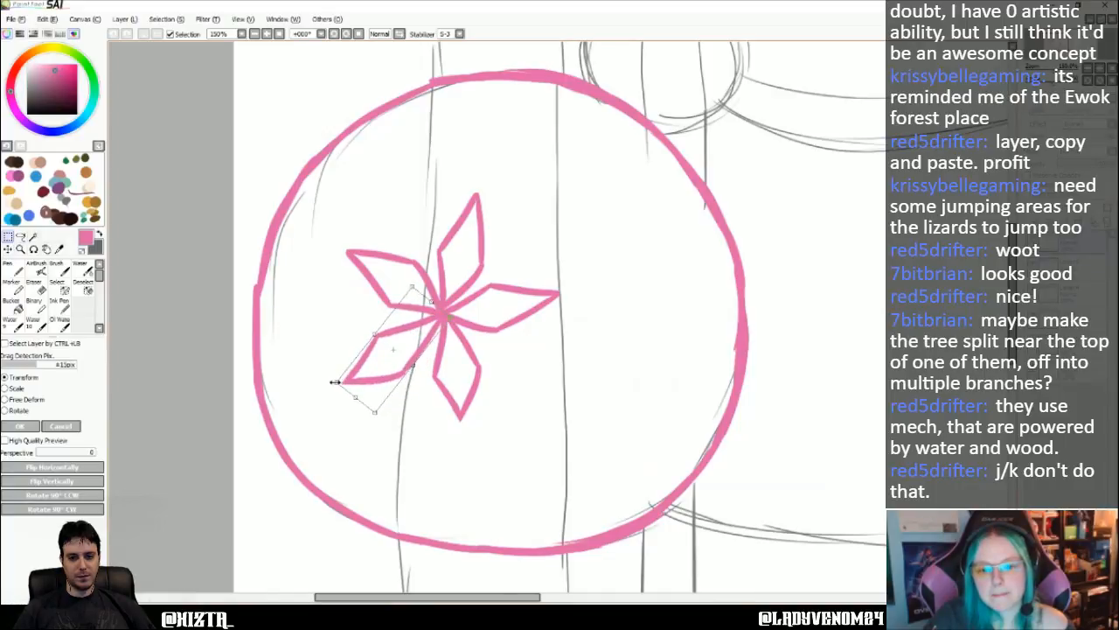
{"action": "left_click_drag", "start_coordinate": [335, 382], "coordinate": [350, 367]}
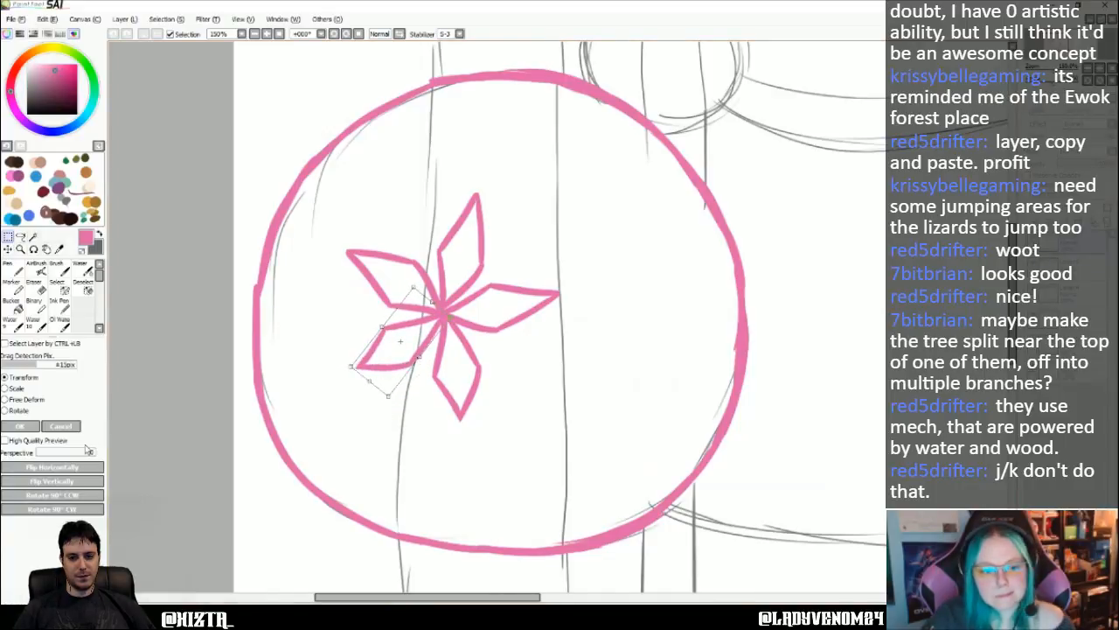
- Free-deform the lower-left petal to refine its shape, keeping its inner tip on the centre dot, and apply the transform
{"action": "left_click", "coordinate": [17, 399]}
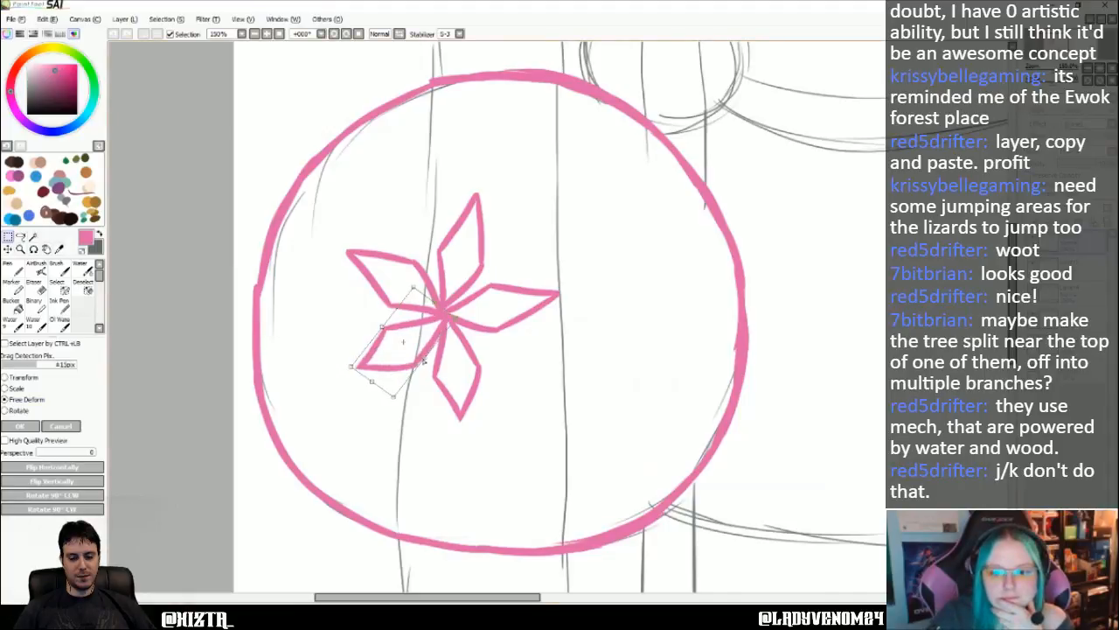
{"action": "left_click_drag", "start_coordinate": [383, 327], "coordinate": [379, 324]}
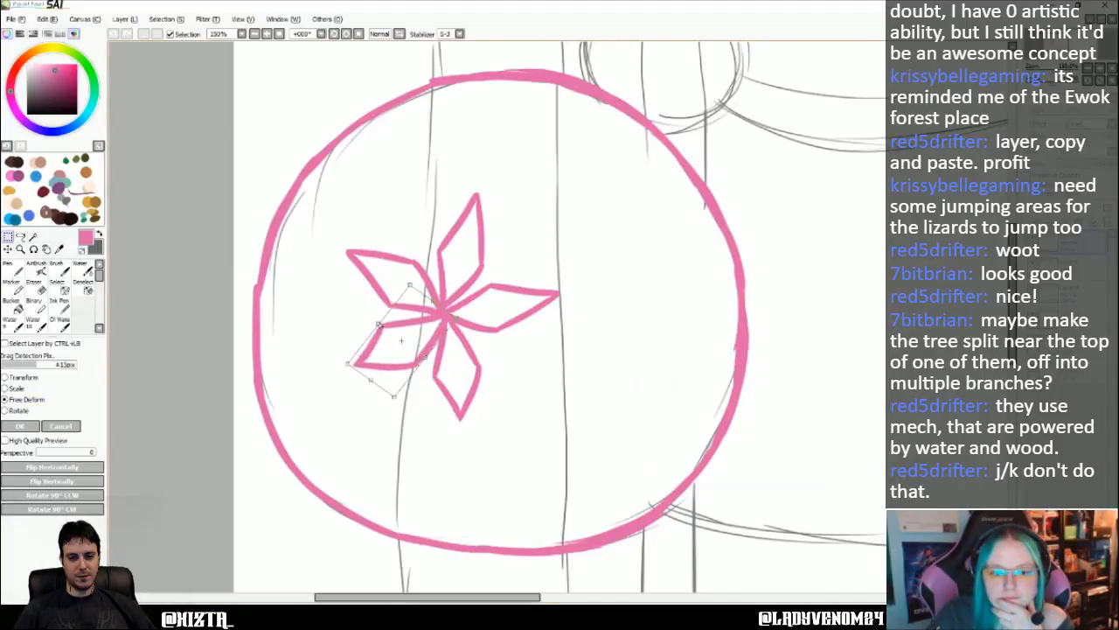
{"action": "left_click_drag", "start_coordinate": [456, 320], "coordinate": [451, 317]}
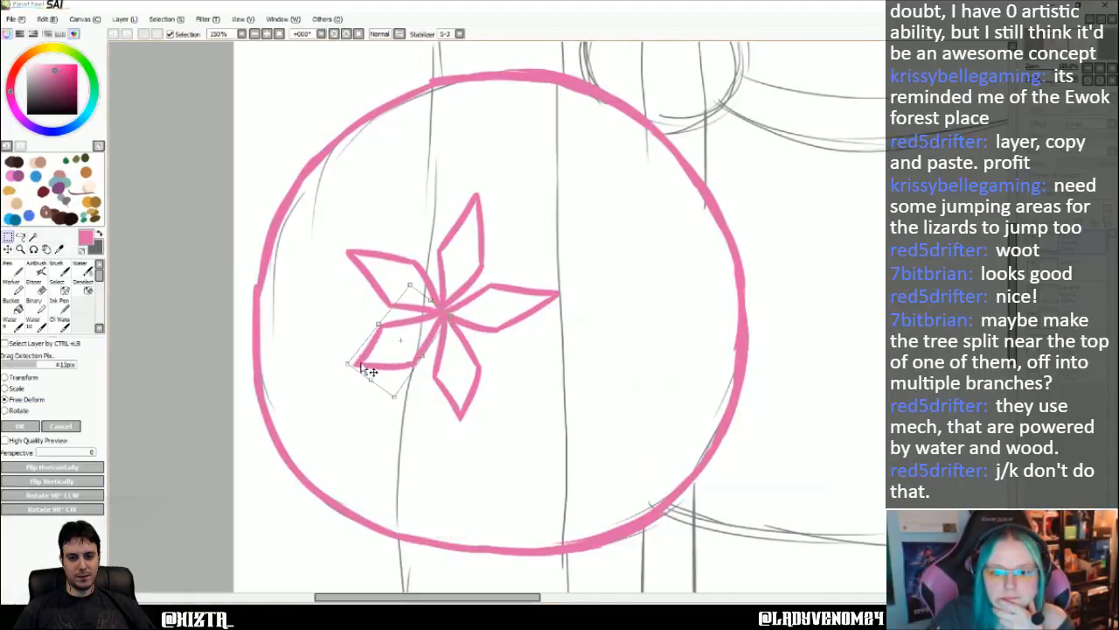
{"action": "left_click_drag", "start_coordinate": [348, 364], "coordinate": [357, 368]}
{"action": "left_click_drag", "start_coordinate": [422, 357], "coordinate": [423, 356]}
{"action": "left_click_drag", "start_coordinate": [451, 316], "coordinate": [449, 319]}
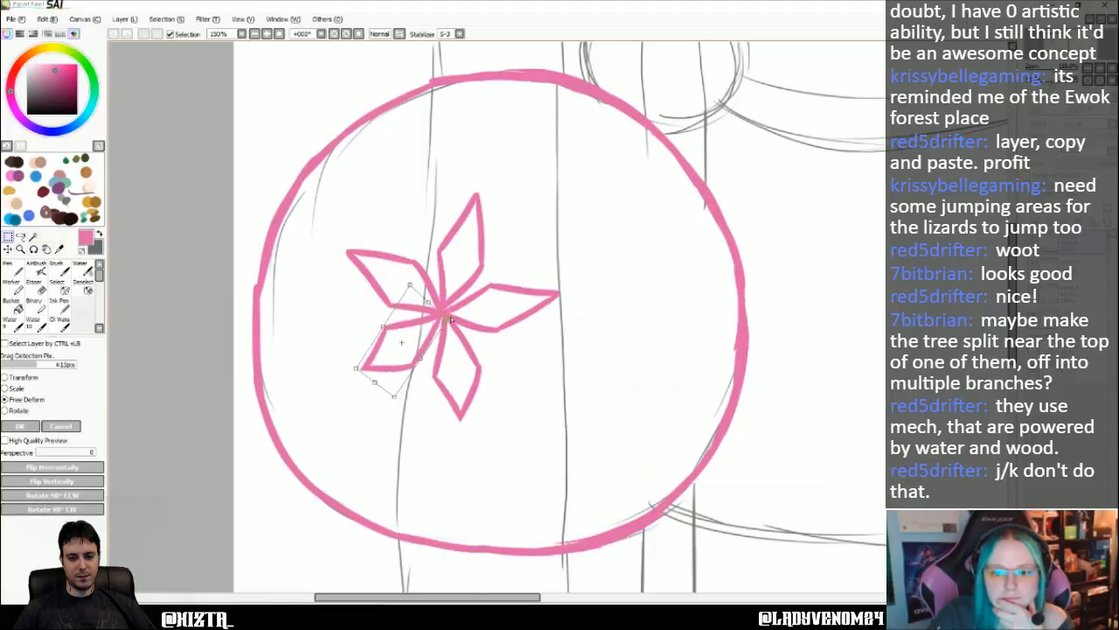
{"action": "key", "text": "Return"}
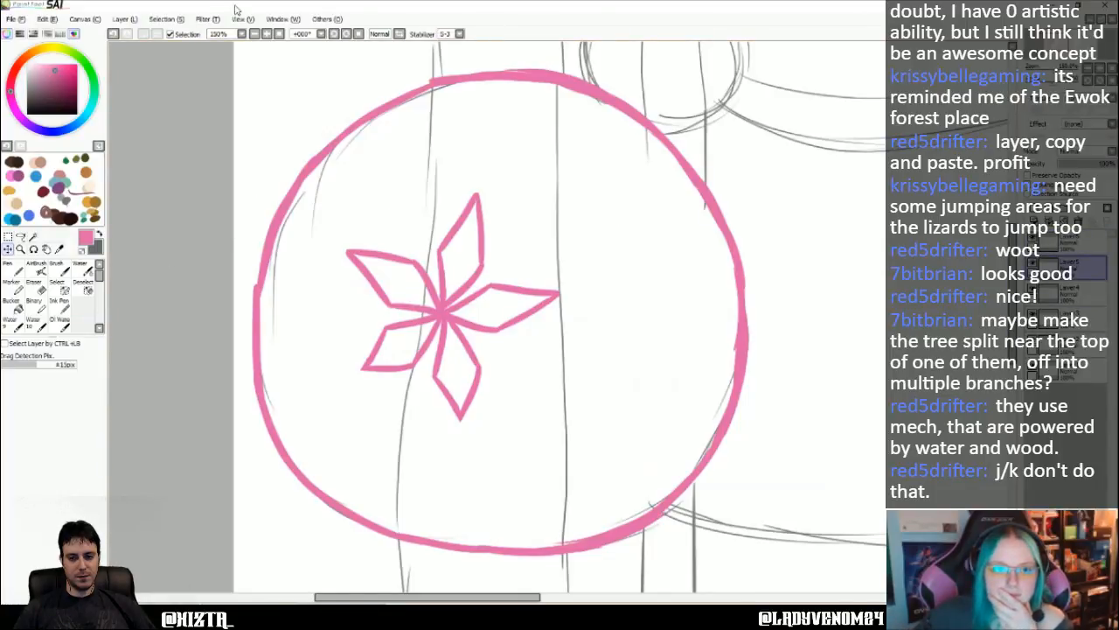
- Start transforming the petal below the centre dot, shorten it slightly and widen it a little
{"action": "left_click", "coordinate": [133, 21]}
{"action": "left_click", "coordinate": [153, 195]}
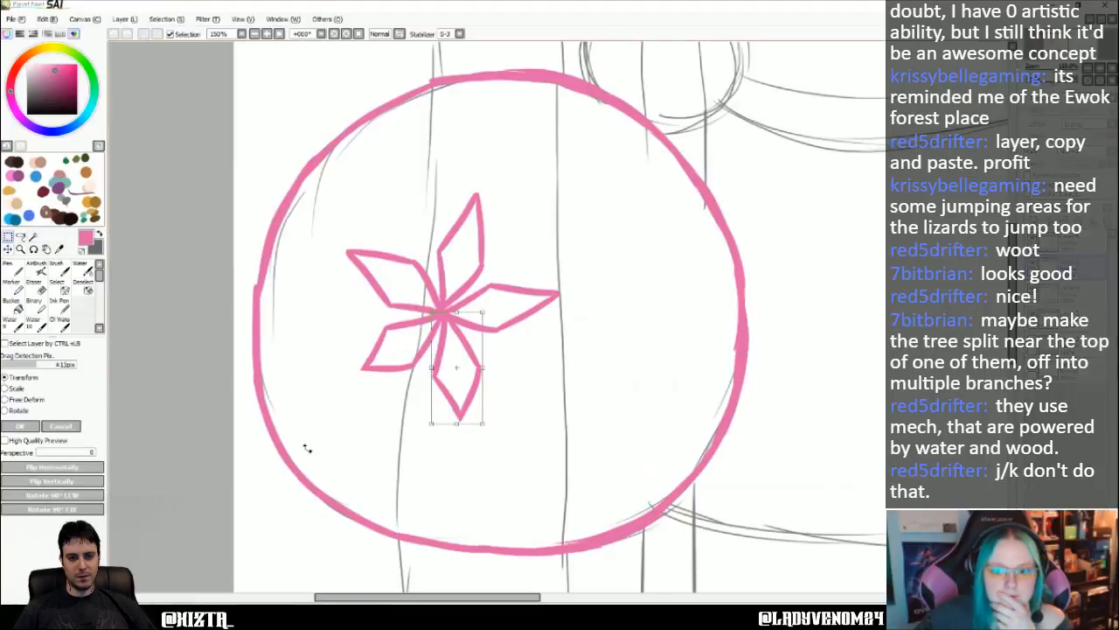
{"action": "left_click_drag", "start_coordinate": [456, 426], "coordinate": [457, 419]}
{"action": "left_click_drag", "start_coordinate": [429, 366], "coordinate": [429, 351]}
{"action": "left_click_drag", "start_coordinate": [469, 392], "coordinate": [483, 366]}
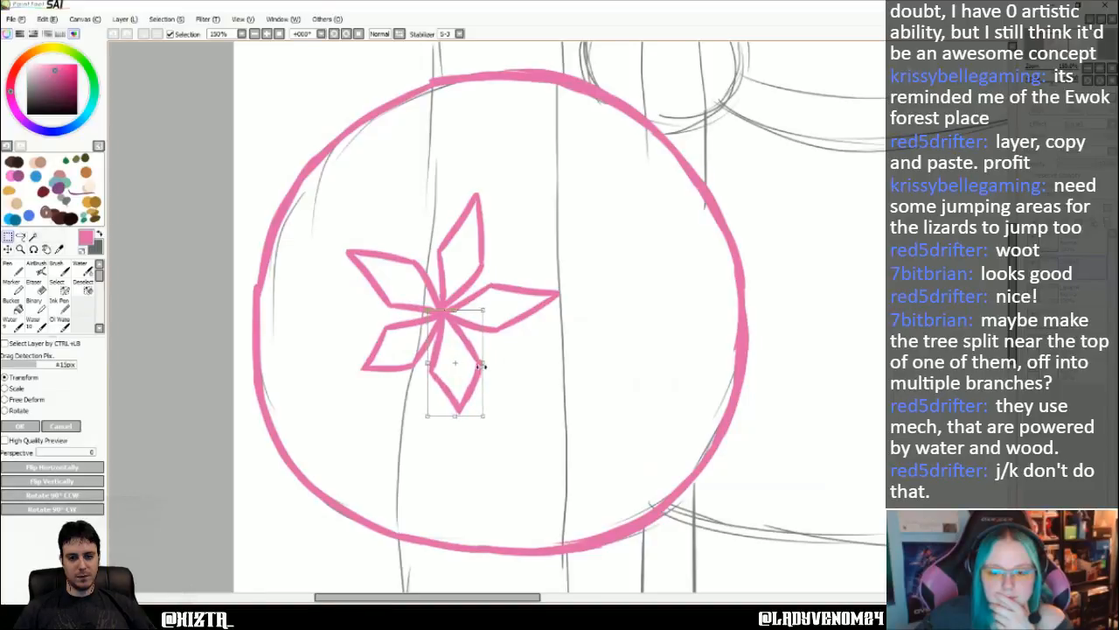
{"action": "left_click_drag", "start_coordinate": [484, 415], "coordinate": [482, 414]}
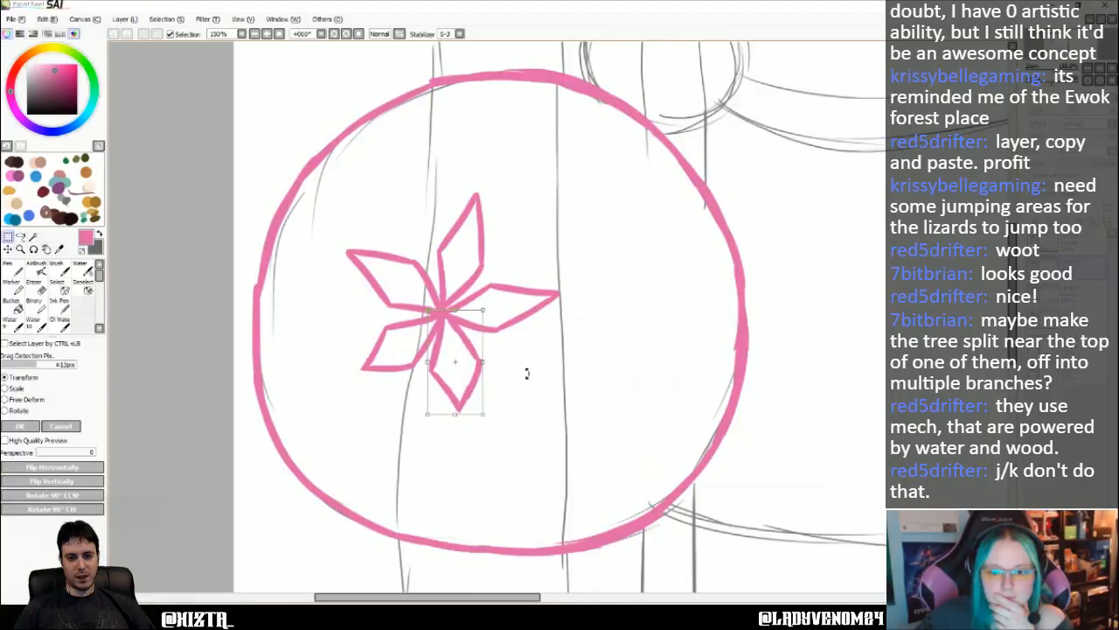
- Rotate the bottom petal counter-clockwise to point lower right, keep its inner tip on the centre dot and apply the transform
{"action": "left_click_drag", "start_coordinate": [504, 424], "coordinate": [492, 399]}
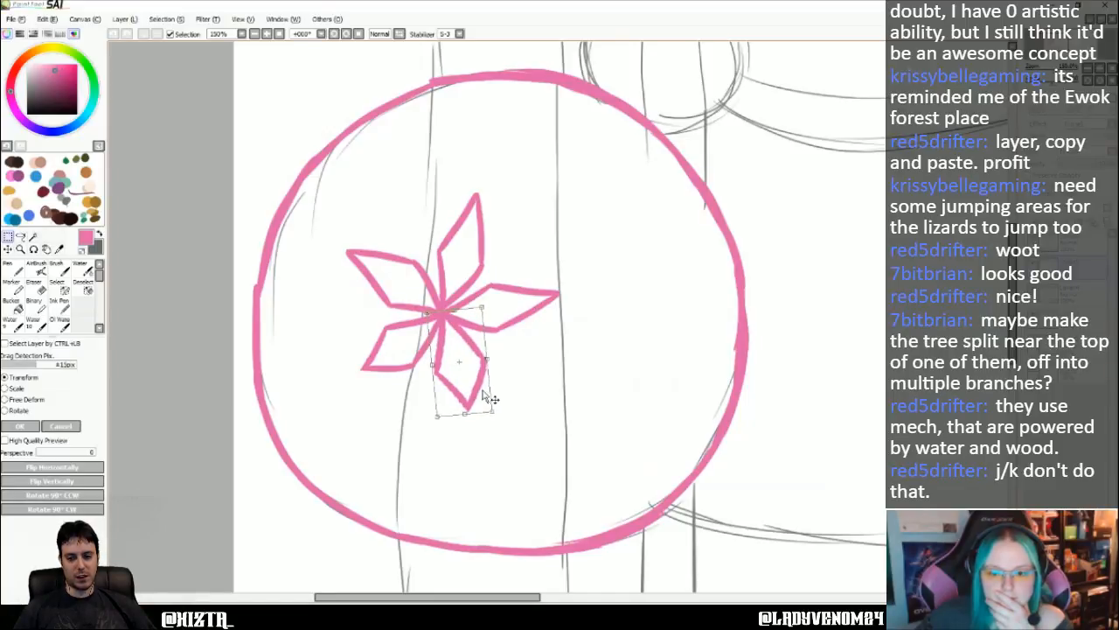
{"action": "left_click_drag", "start_coordinate": [463, 366], "coordinate": [465, 401]}
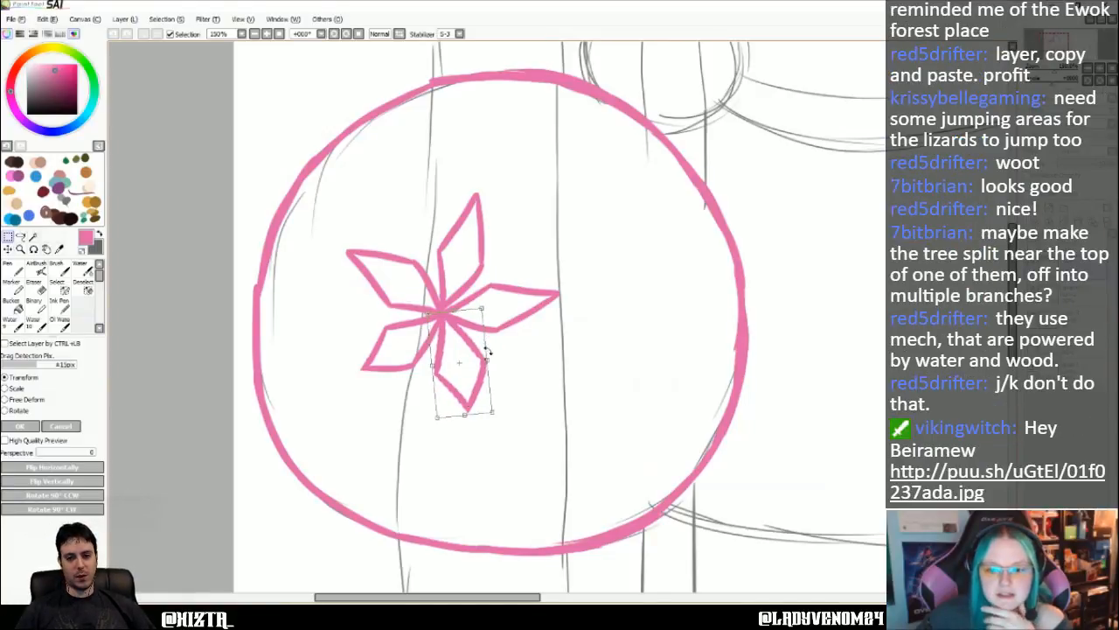
{"action": "left_click_drag", "start_coordinate": [483, 308], "coordinate": [478, 310]}
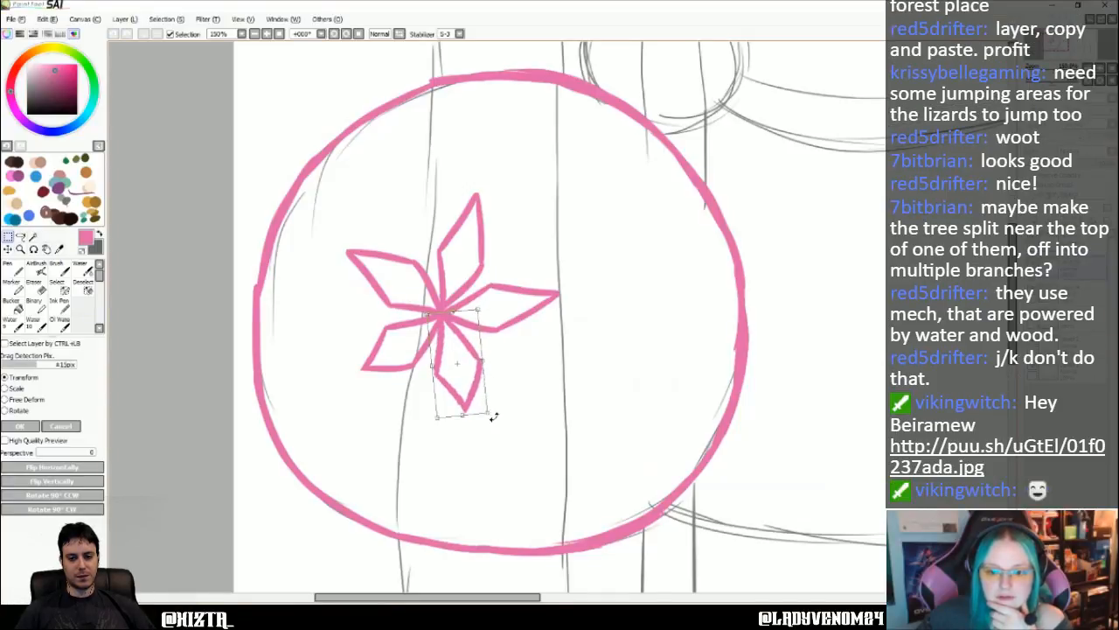
{"action": "left_click_drag", "start_coordinate": [493, 417], "coordinate": [525, 397]}
{"action": "left_click_drag", "start_coordinate": [477, 386], "coordinate": [486, 379]}
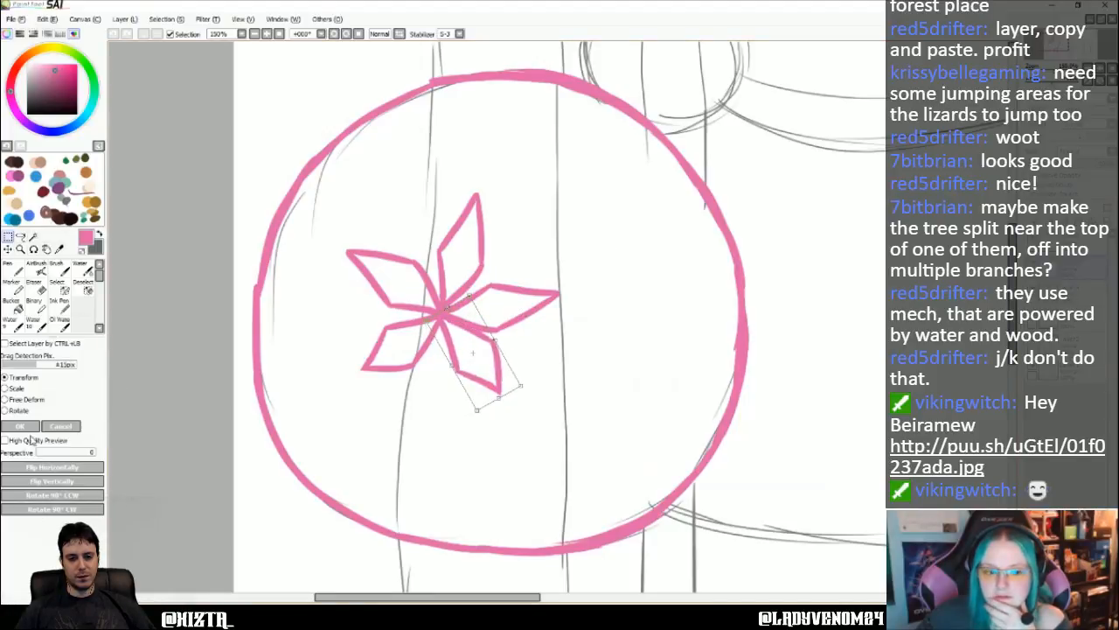
{"action": "left_click", "coordinate": [22, 425]}
- Select the upper-left petal's layer and transform the petal to be slightly narrower and taller
{"action": "left_click", "coordinate": [1091, 293]}
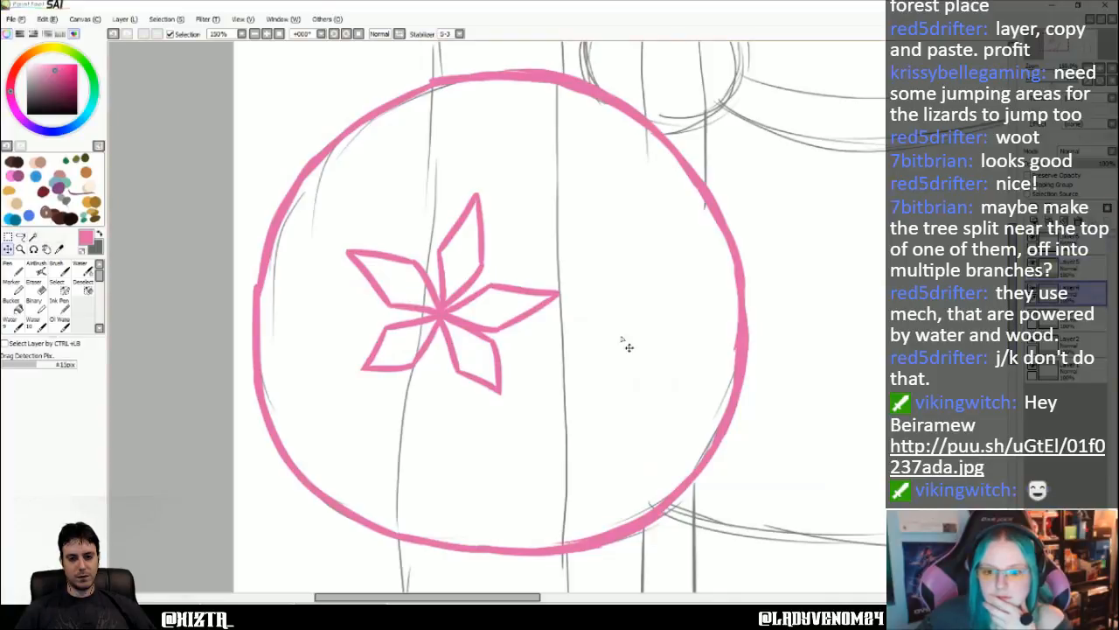
{"action": "left_click", "coordinate": [124, 18]}
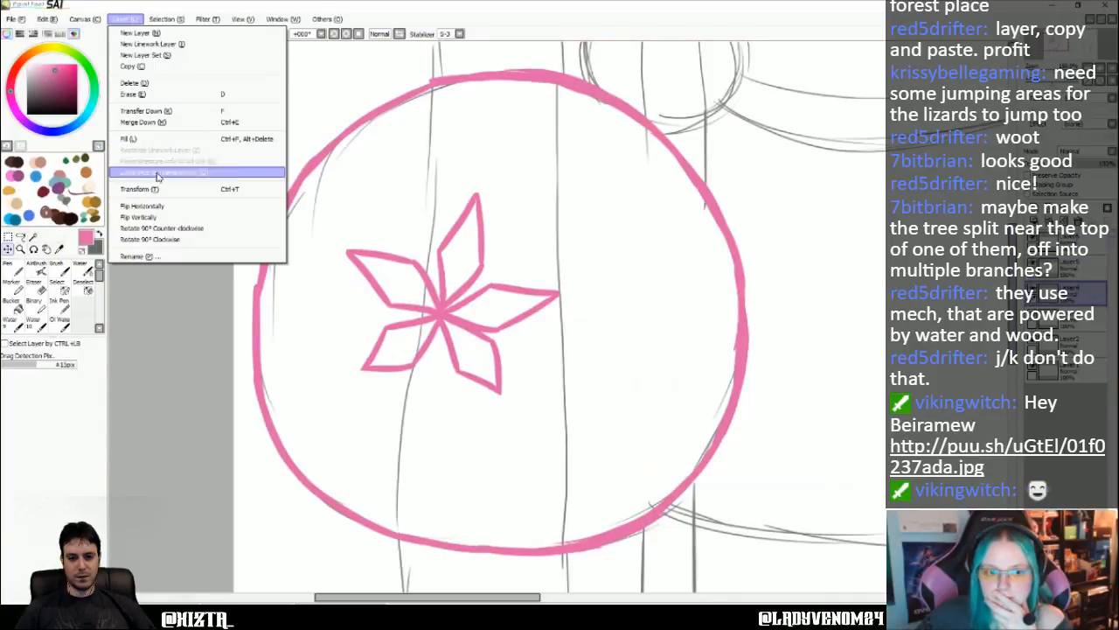
{"action": "left_click", "coordinate": [166, 189]}
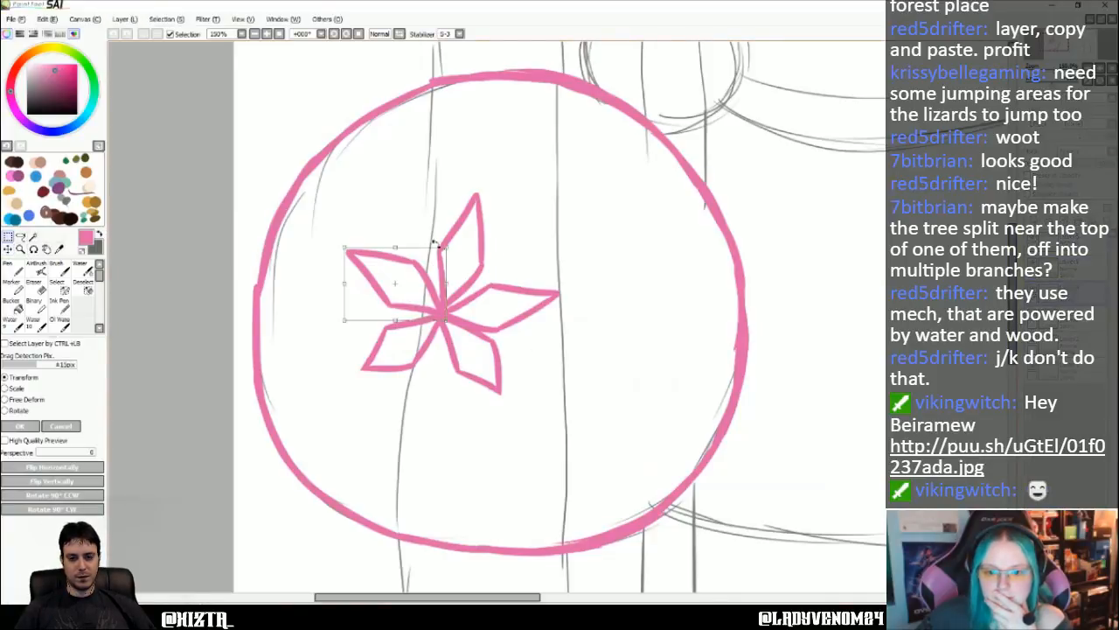
{"action": "left_click_drag", "start_coordinate": [343, 245], "coordinate": [351, 241]}
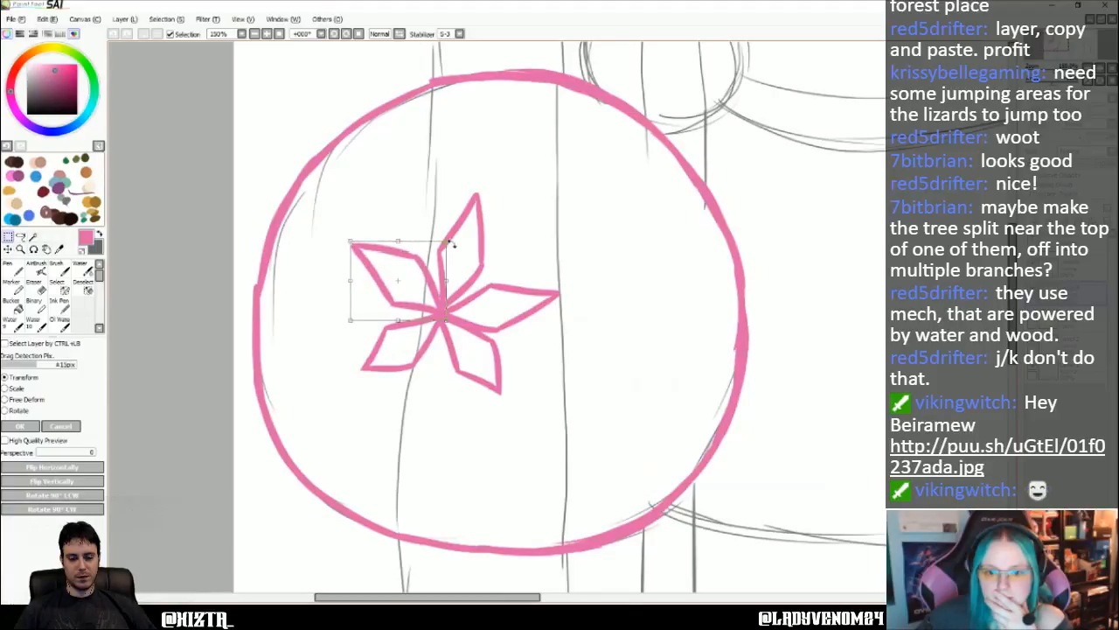
{"action": "left_click_drag", "start_coordinate": [447, 239], "coordinate": [443, 244]}
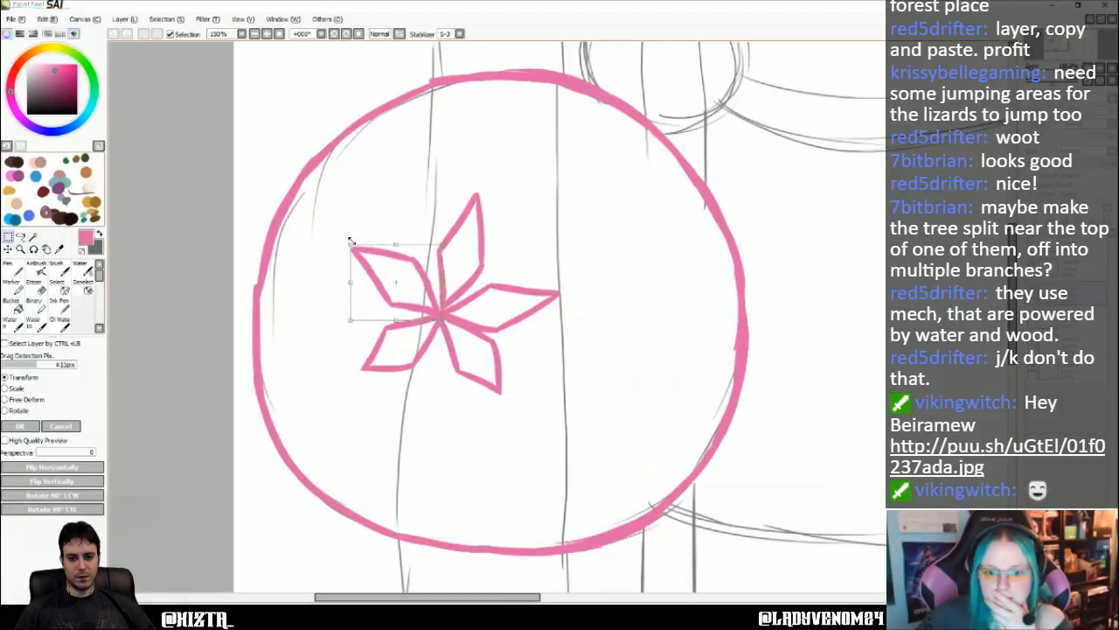
{"action": "left_click_drag", "start_coordinate": [350, 243], "coordinate": [354, 242]}
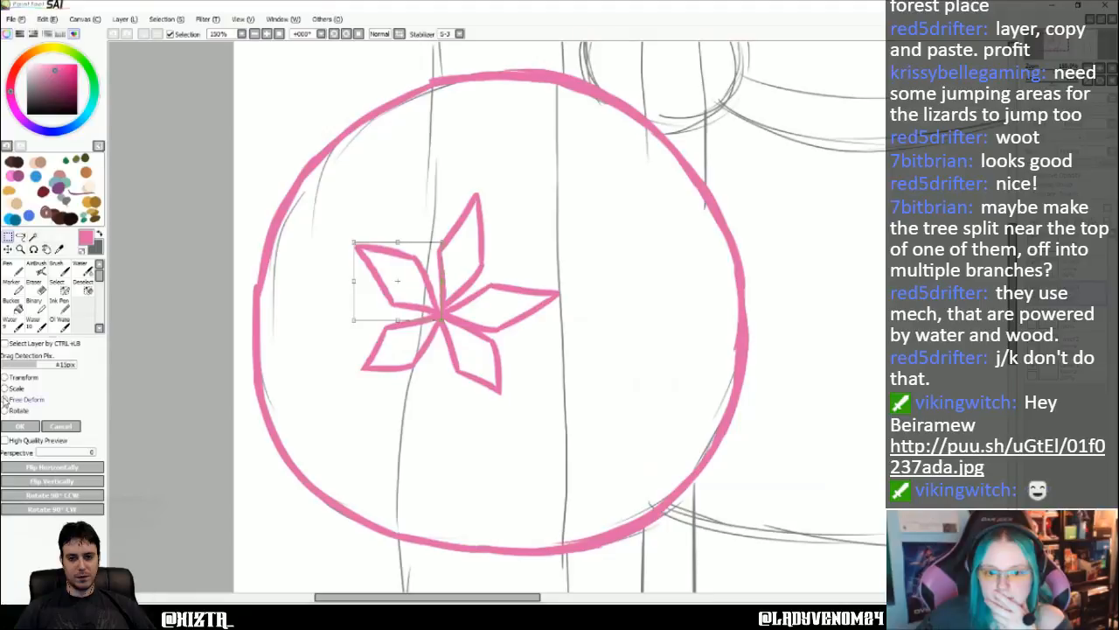
- Free-deform the upper-left petal's corners, rotate it slightly clockwise around the centre dot and apply the transform
{"action": "left_click_drag", "start_coordinate": [353, 243], "coordinate": [358, 238]}
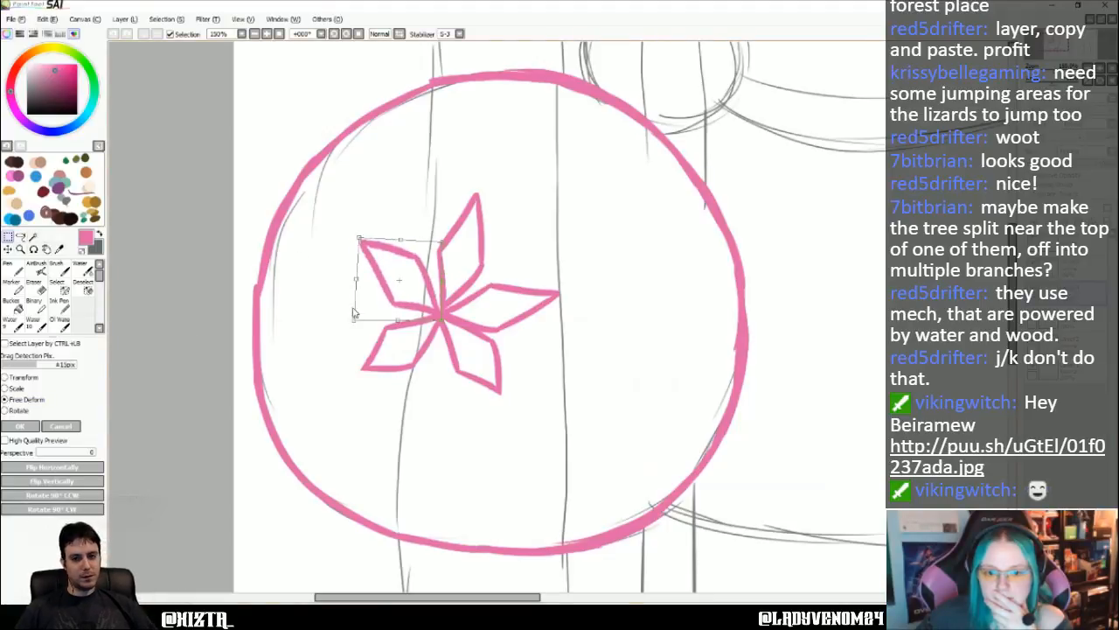
{"action": "left_click_drag", "start_coordinate": [353, 319], "coordinate": [362, 316]}
{"action": "left_click_drag", "start_coordinate": [442, 244], "coordinate": [445, 249]}
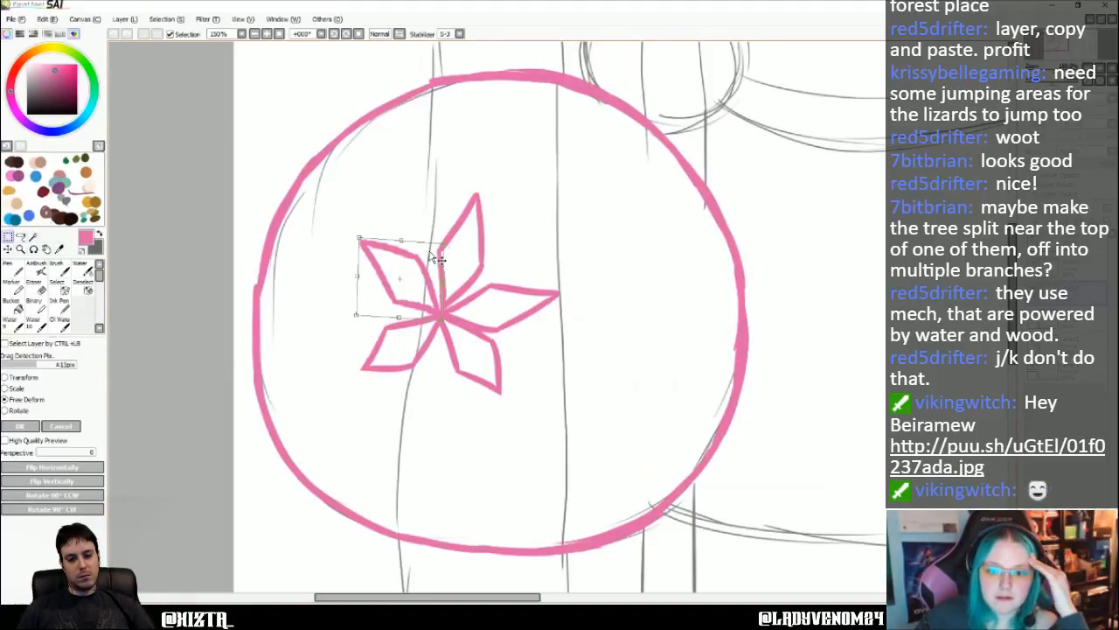
{"action": "left_click", "coordinate": [6, 387]}
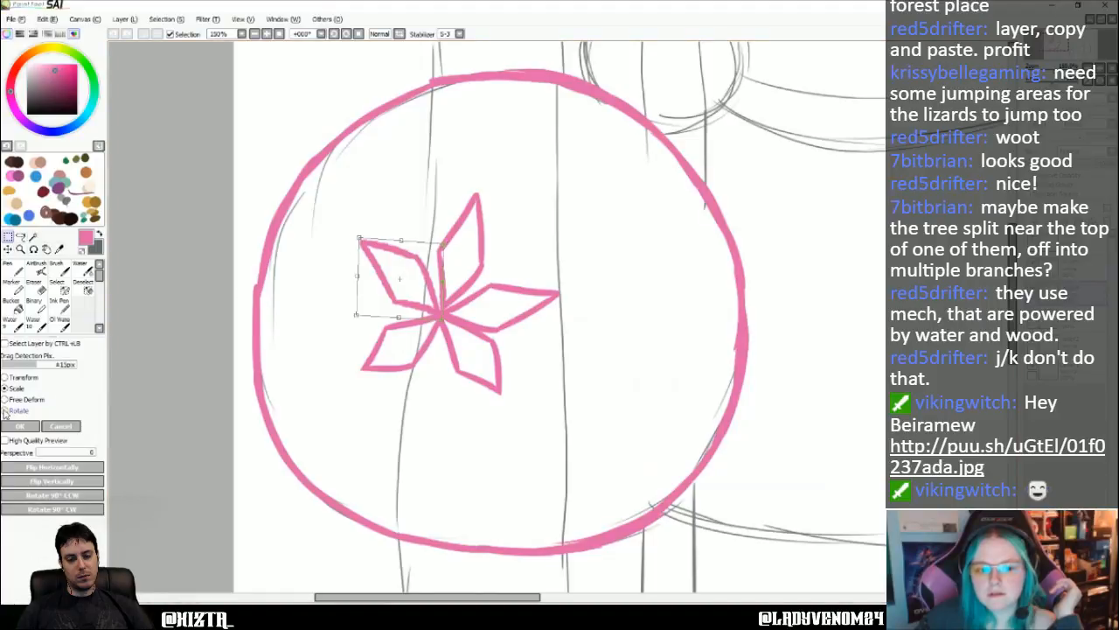
{"action": "left_click_drag", "start_coordinate": [449, 241], "coordinate": [426, 265]}
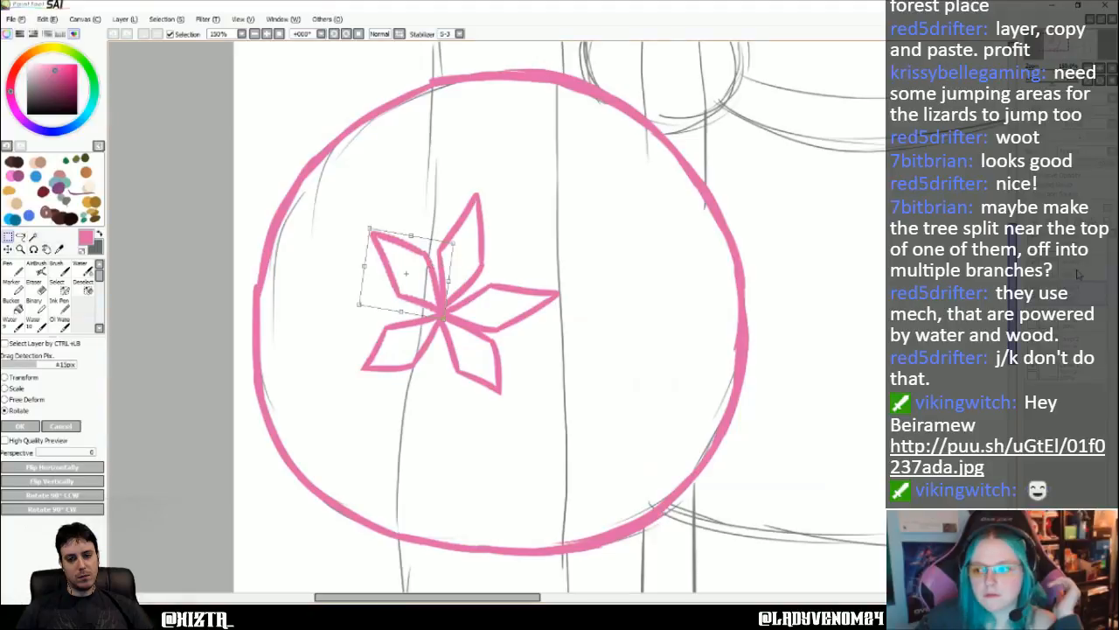
{"action": "left_click", "coordinate": [35, 427]}
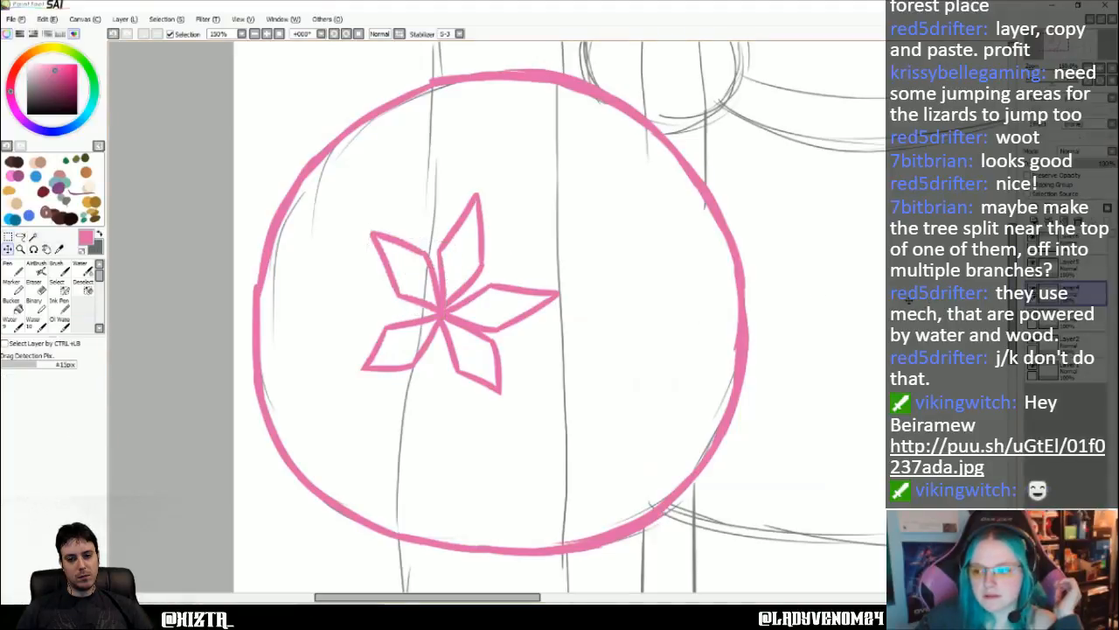
- Free-deform the right petal to make it shorter, keep its inner tip on the centre dot and apply the transform
{"action": "left_click", "coordinate": [124, 18]}
{"action": "left_click", "coordinate": [147, 189]}
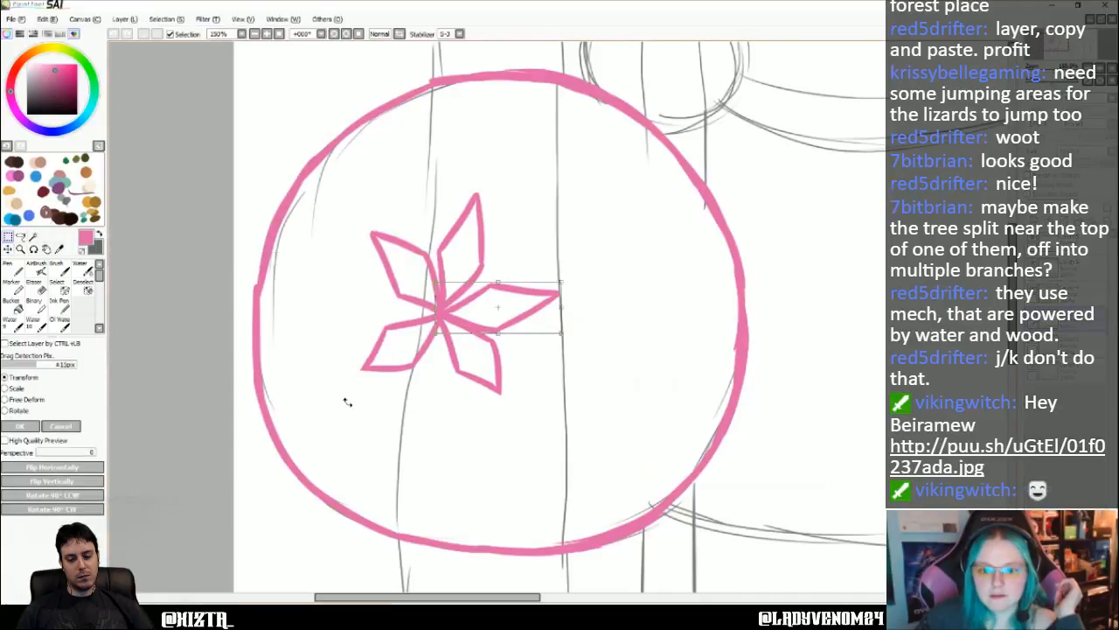
{"action": "left_click", "coordinate": [7, 399]}
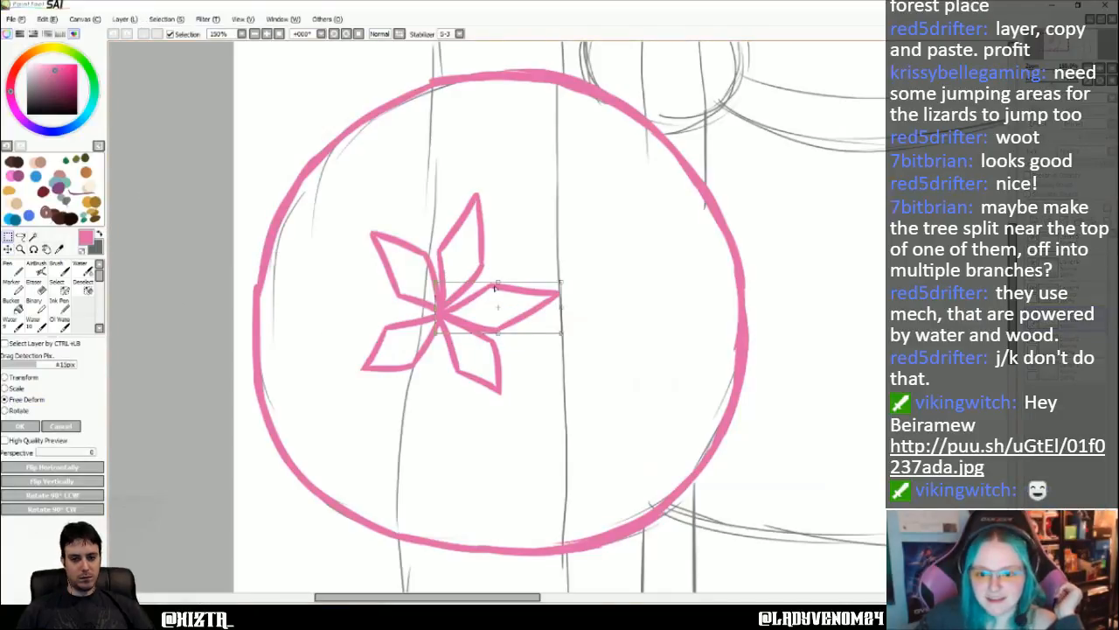
{"action": "left_click_drag", "start_coordinate": [497, 284], "coordinate": [493, 281]}
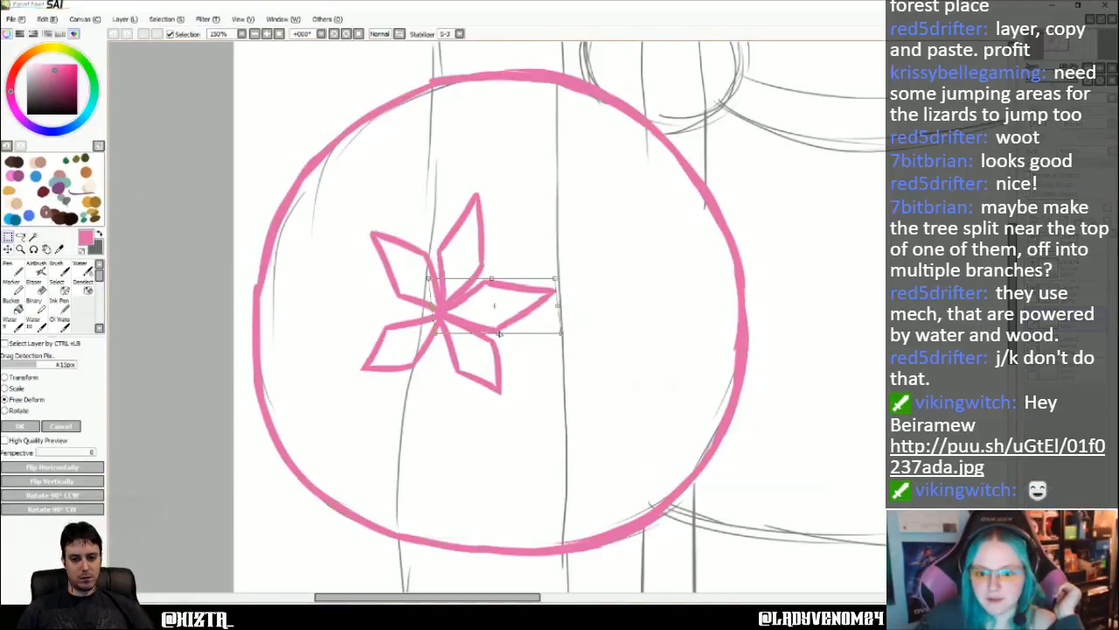
{"action": "left_click_drag", "start_coordinate": [498, 333], "coordinate": [544, 331]}
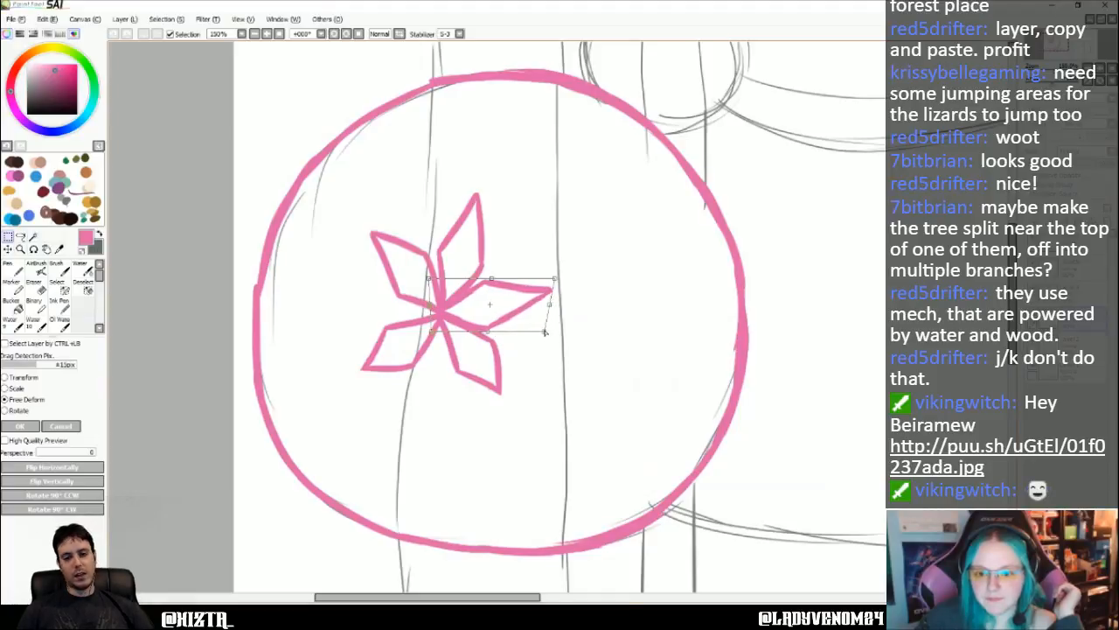
{"action": "left_click_drag", "start_coordinate": [555, 281], "coordinate": [537, 282]}
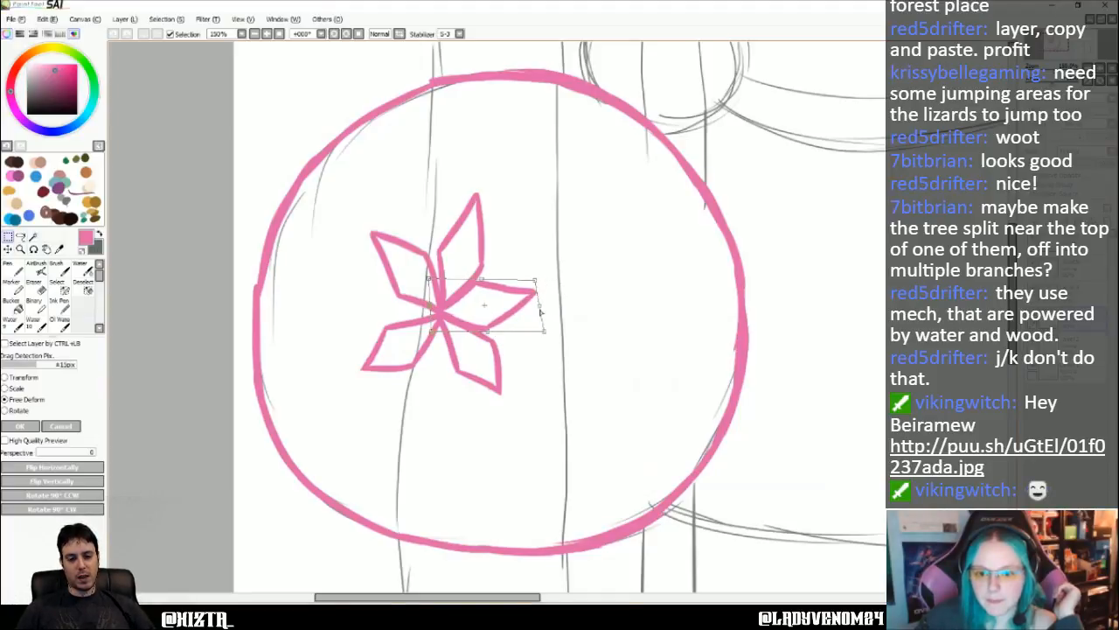
{"action": "left_click_drag", "start_coordinate": [544, 333], "coordinate": [487, 321]}
{"action": "left_click_drag", "start_coordinate": [486, 279], "coordinate": [536, 279]}
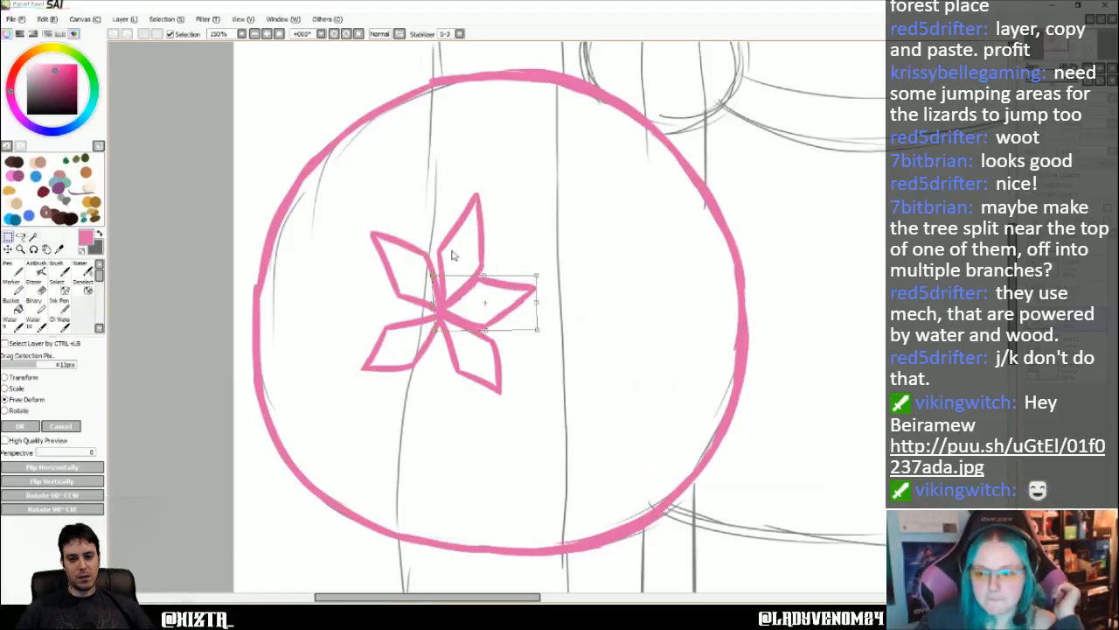
{"action": "left_click", "coordinate": [31, 425]}
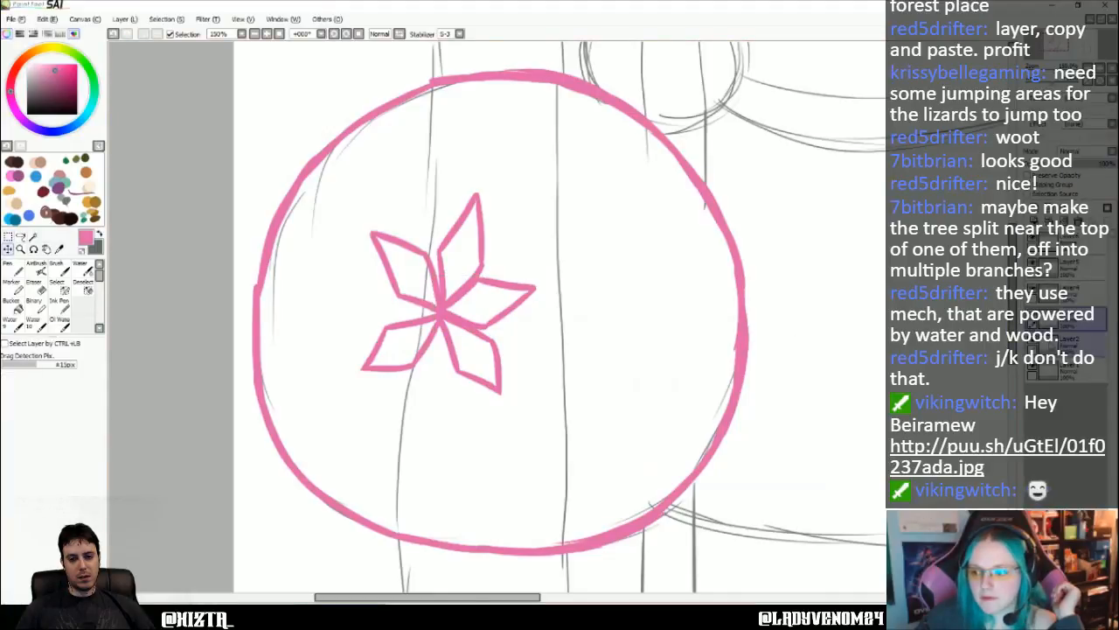
{"action": "left_click", "coordinate": [124, 18]}
{"action": "left_click", "coordinate": [175, 190]}
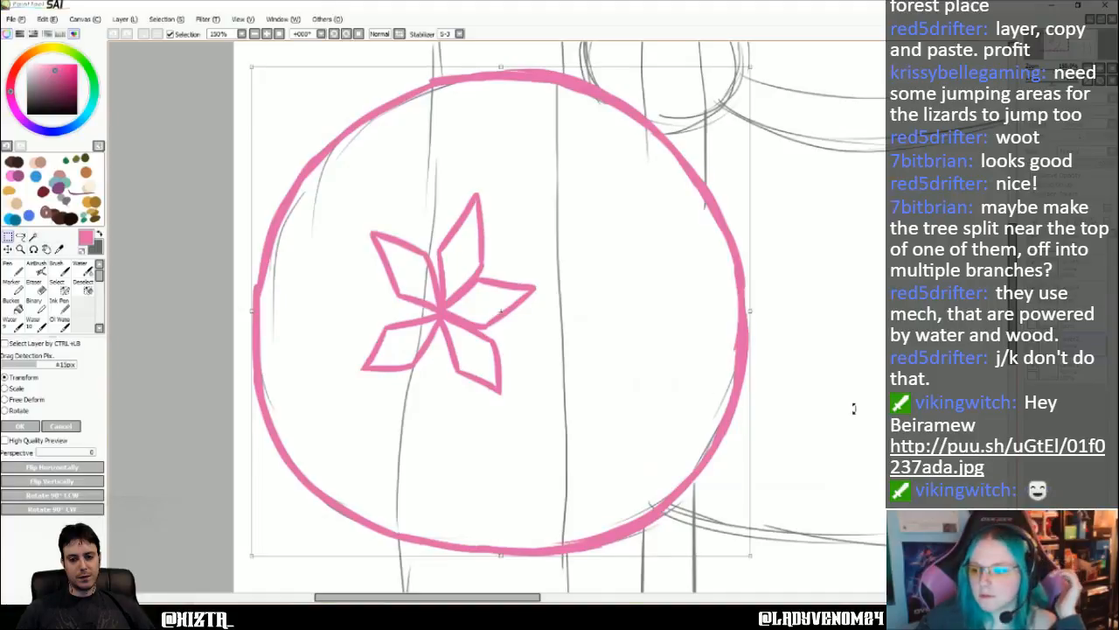
{"action": "left_click", "coordinate": [60, 427]}
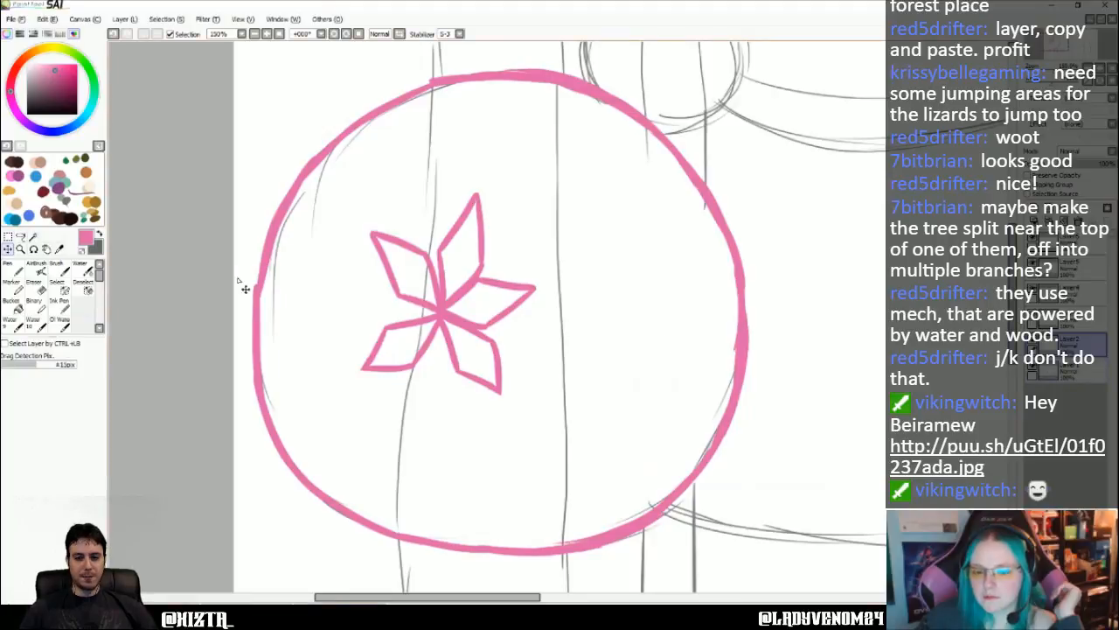
- Lasso the upper-right petal, transform it to be shorter with its inner tip on the centre dot and apply the transform
{"action": "left_click", "coordinate": [21, 236]}
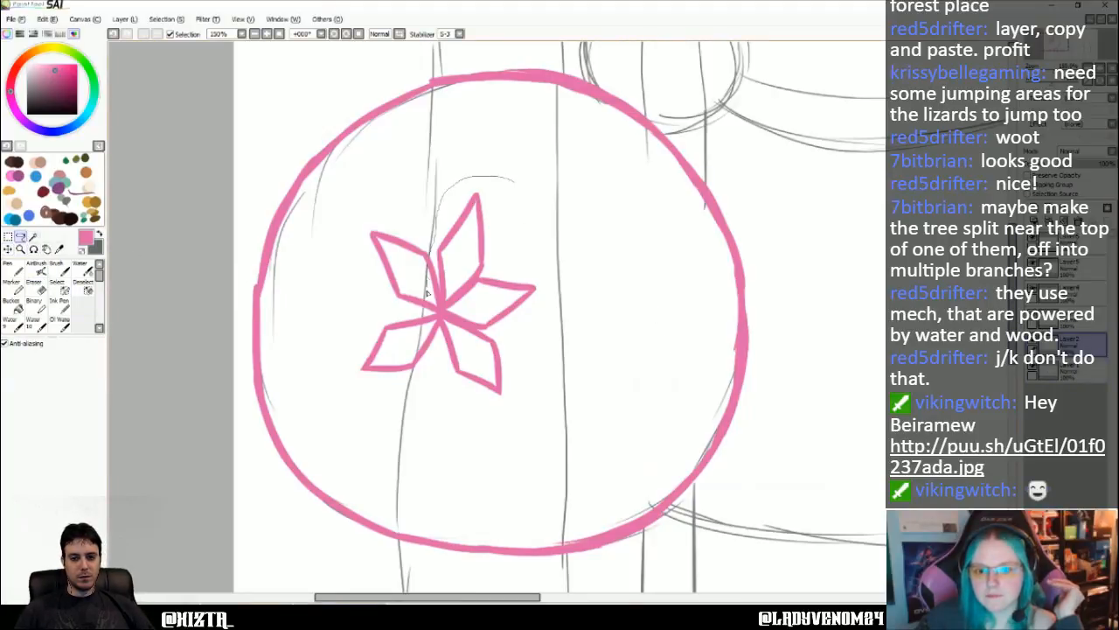
{"action": "left_click_drag", "start_coordinate": [523, 223], "coordinate": [433, 288]}
{"action": "left_click", "coordinate": [123, 19]}
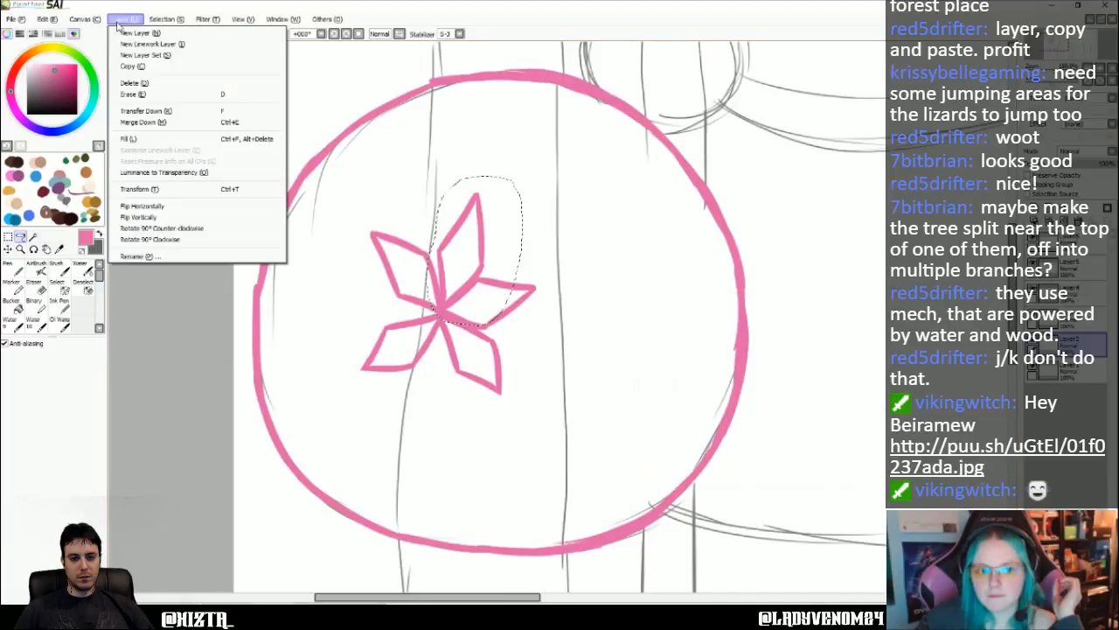
{"action": "left_click", "coordinate": [175, 196]}
{"action": "left_click_drag", "start_coordinate": [486, 187], "coordinate": [480, 215]}
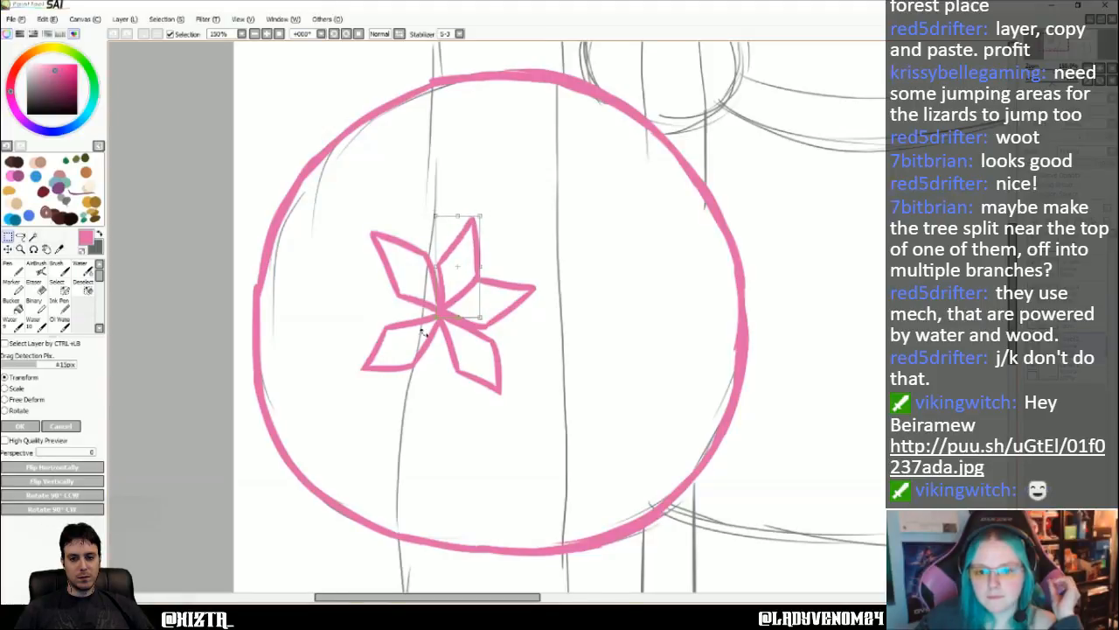
{"action": "left_click_drag", "start_coordinate": [437, 317], "coordinate": [432, 318]}
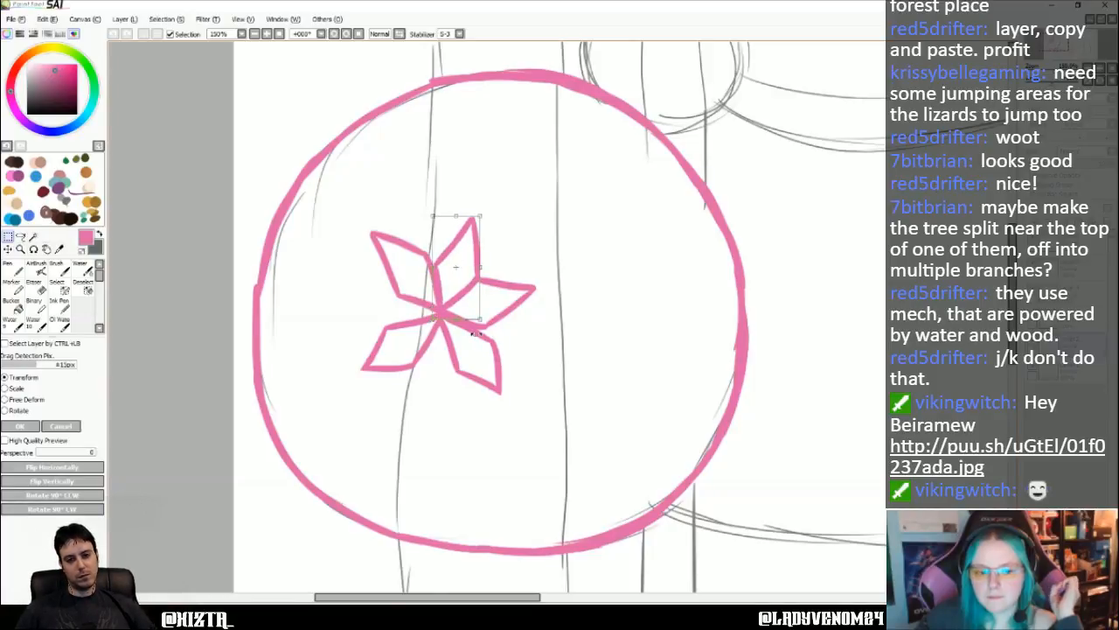
{"action": "left_click", "coordinate": [23, 426]}
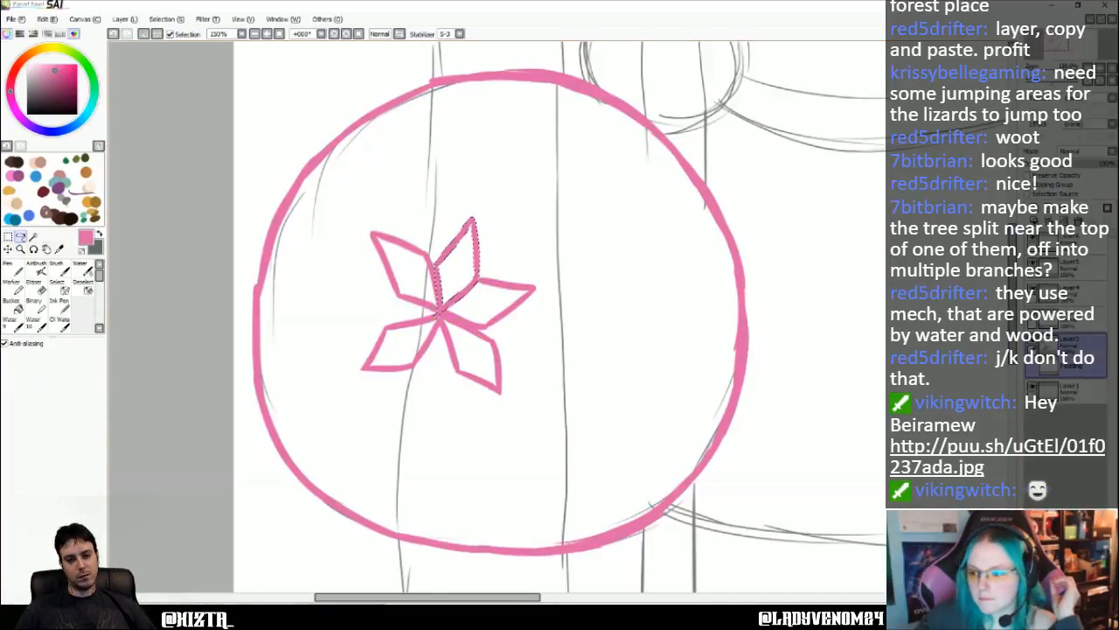
{"action": "left_click", "coordinate": [1055, 299]}
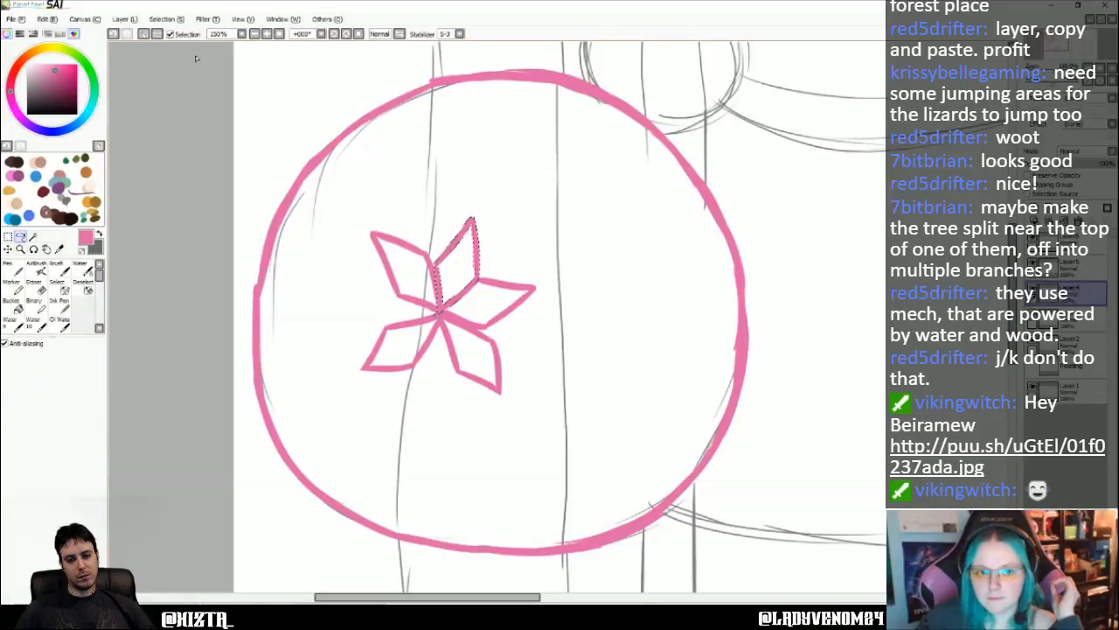
{"action": "left_click", "coordinate": [157, 20]}
{"action": "left_click", "coordinate": [175, 189]}
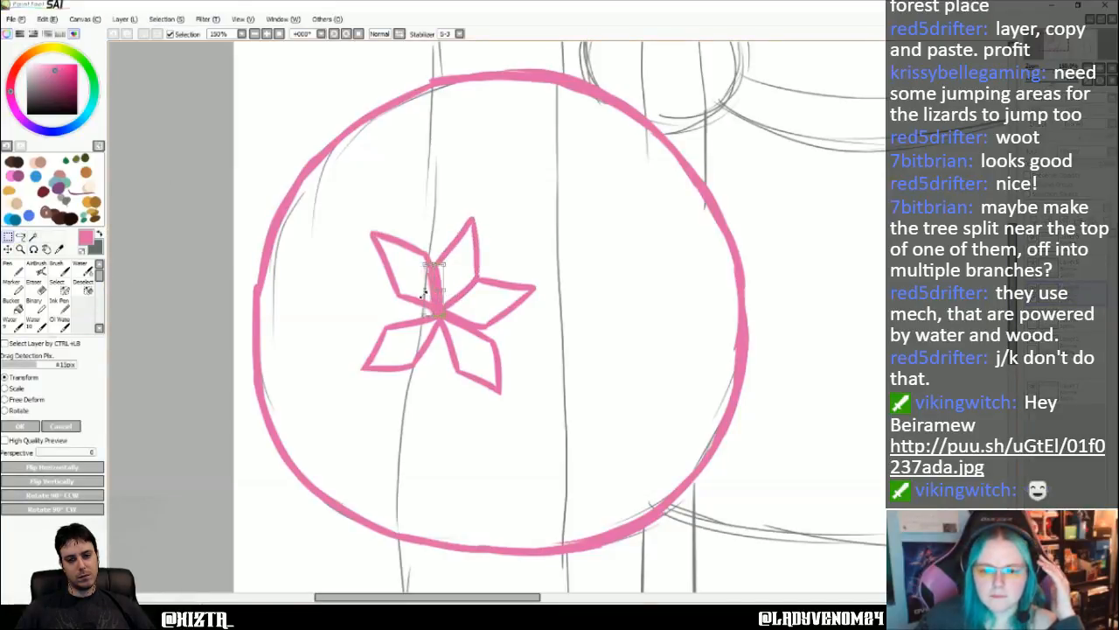
{"action": "left_click_drag", "start_coordinate": [422, 294], "coordinate": [457, 300]}
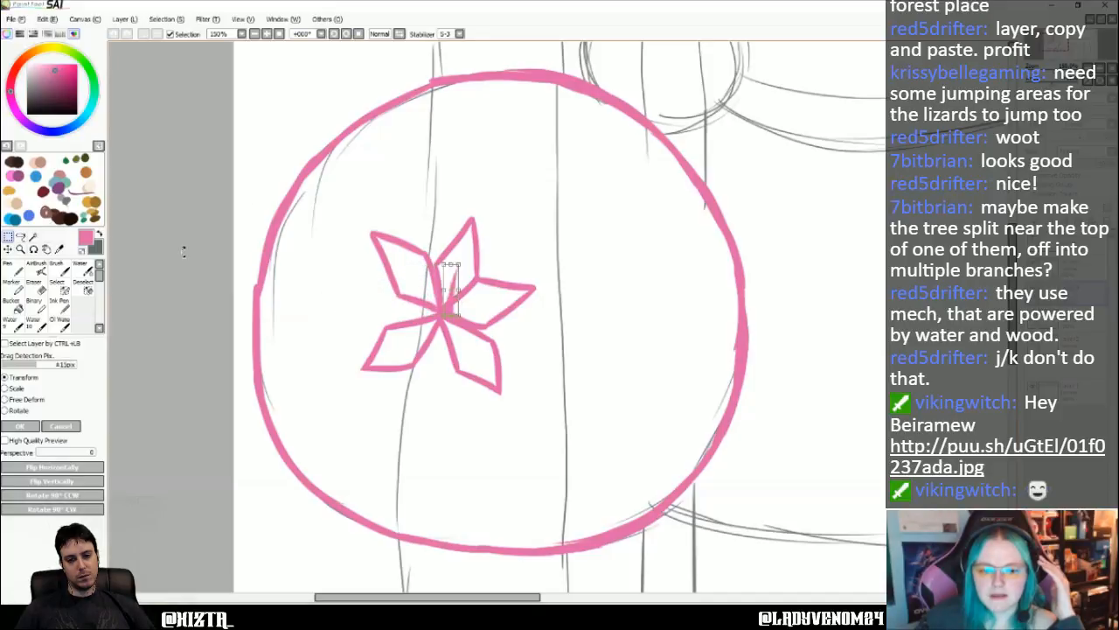
{"action": "left_click", "coordinate": [61, 427]}
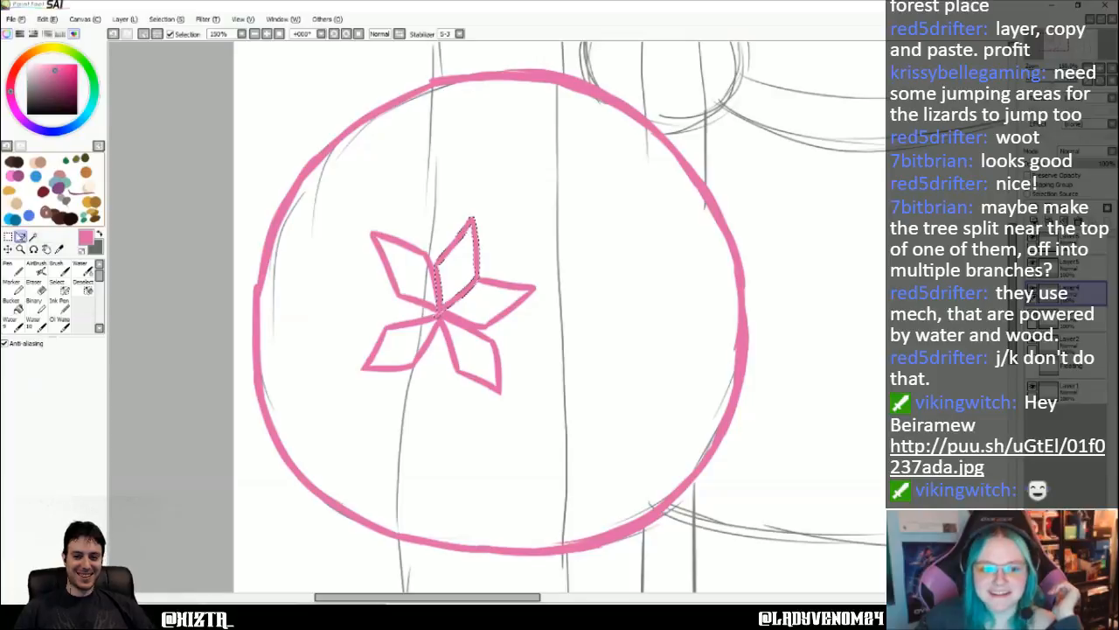
- Clear the selection, toggle layer visibility to identify the petals' layers and select the upper-left petal's layer
{"action": "left_click", "coordinate": [8, 237]}
{"action": "left_click", "coordinate": [163, 169]}
{"action": "left_click", "coordinate": [1081, 244]}
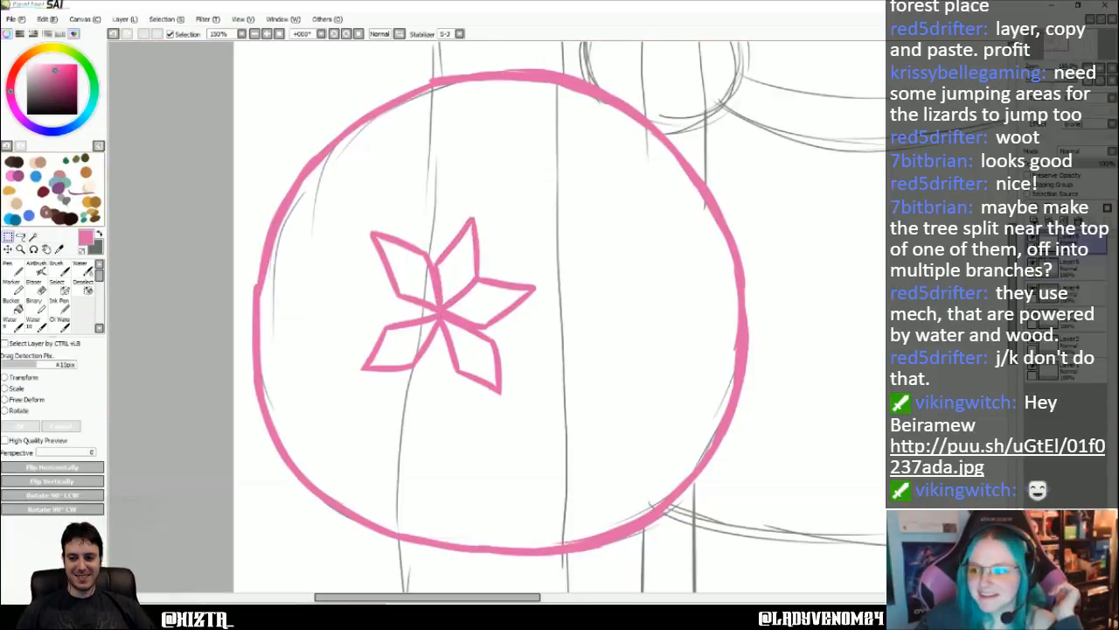
{"action": "left_click", "coordinate": [1034, 240]}
{"action": "left_click", "coordinate": [1033, 240]}
{"action": "left_click", "coordinate": [1034, 263]}
{"action": "left_click", "coordinate": [1034, 263]}
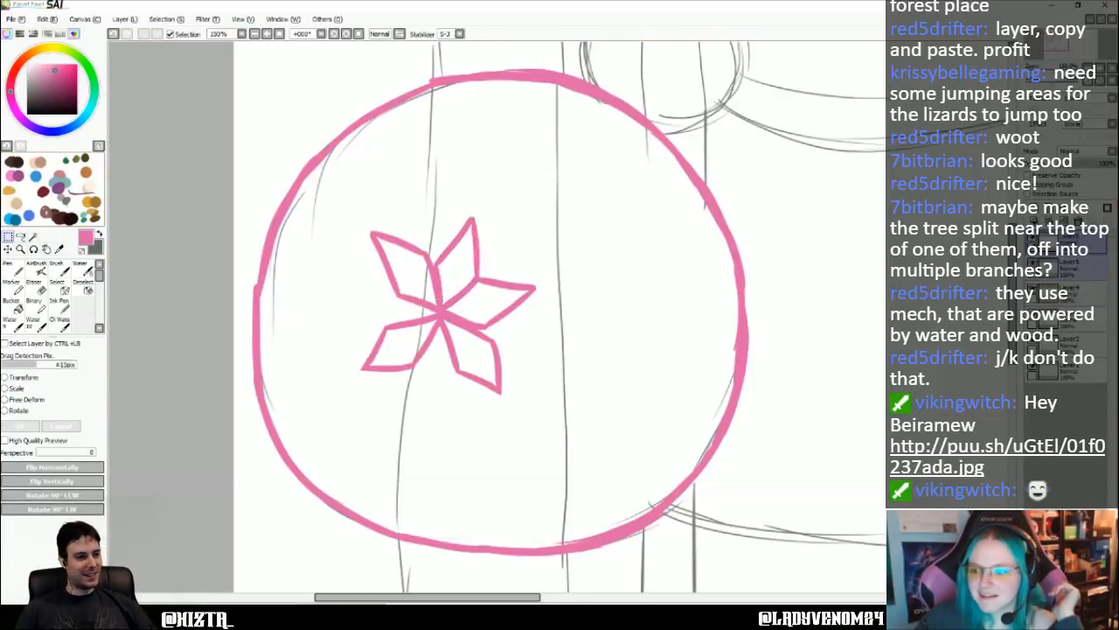
{"action": "left_click", "coordinate": [1033, 287]}
{"action": "left_click", "coordinate": [1034, 287]}
{"action": "left_click", "coordinate": [1077, 293]}
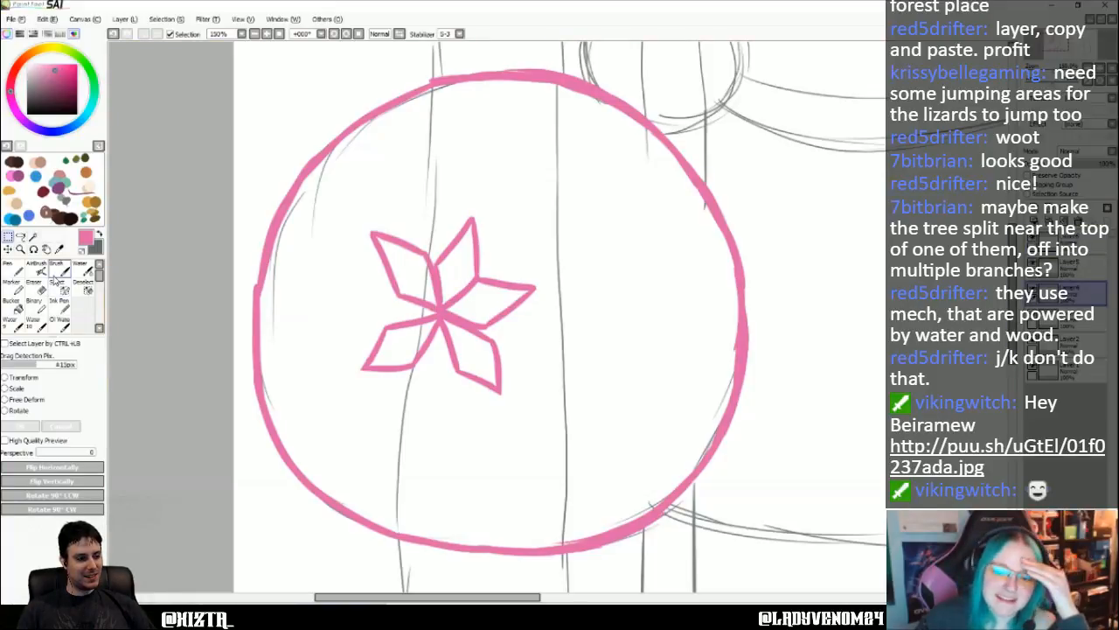
{"action": "left_click", "coordinate": [124, 19]}
{"action": "left_click", "coordinate": [175, 191]}
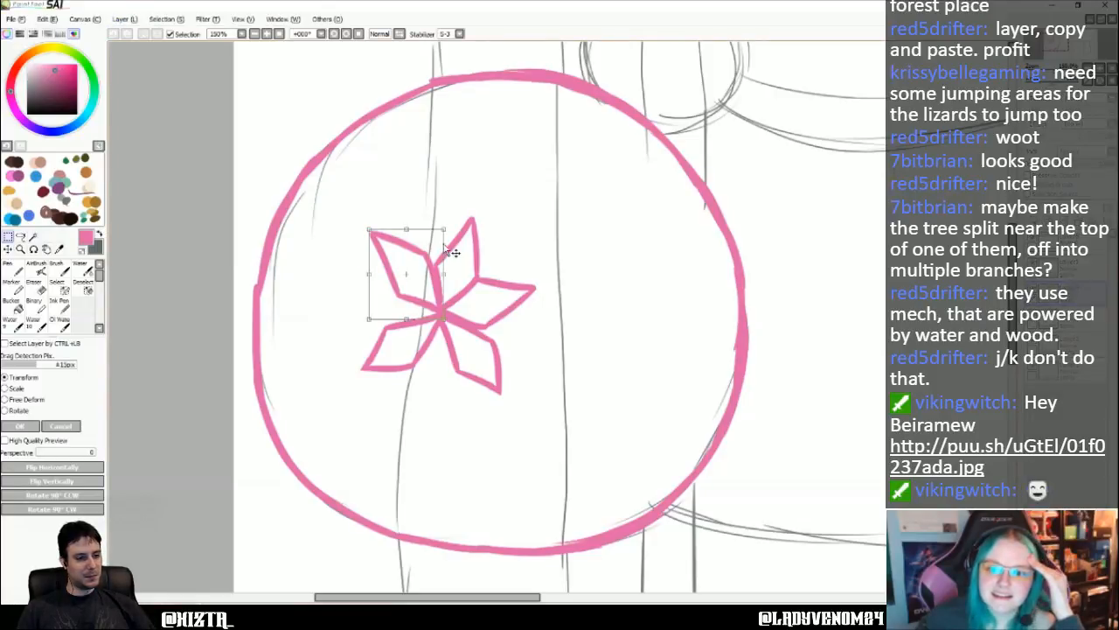
{"action": "left_click_drag", "start_coordinate": [446, 226], "coordinate": [443, 244]}
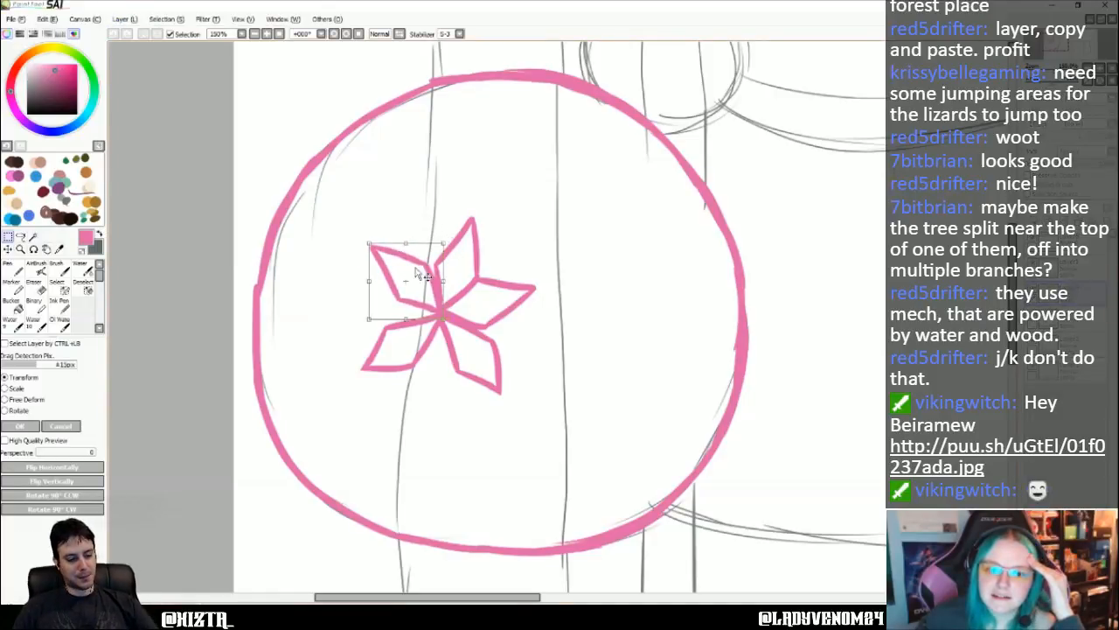
{"action": "left_click", "coordinate": [63, 425]}
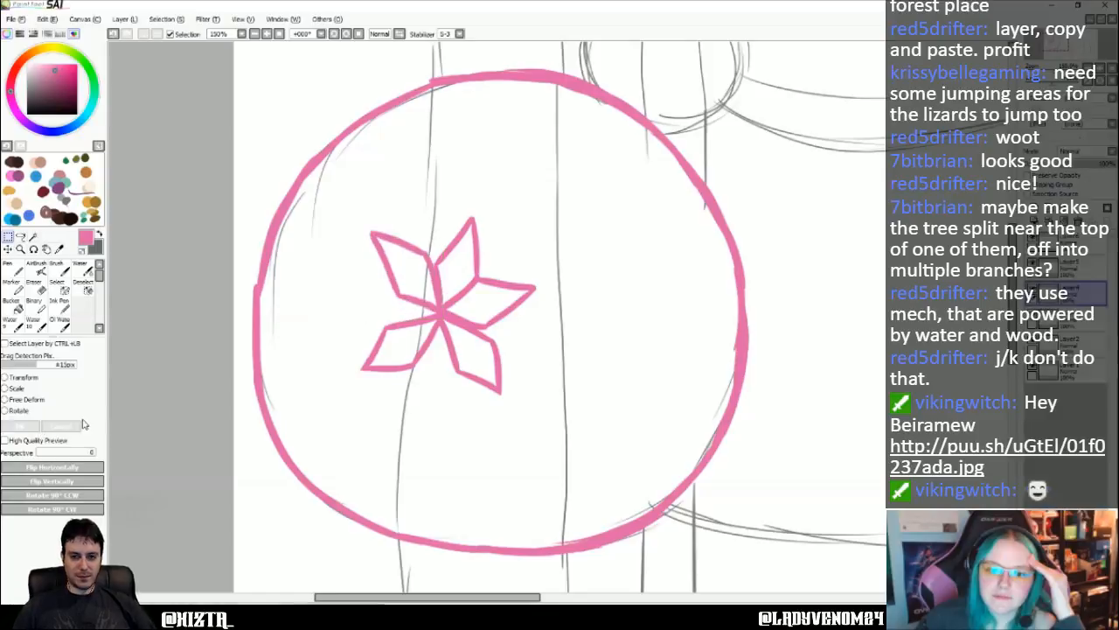
- Free-deform the upper-left petal to be slightly shorter, align its upper corner with the upper-right petal and apply the transform
{"action": "left_click", "coordinate": [124, 18]}
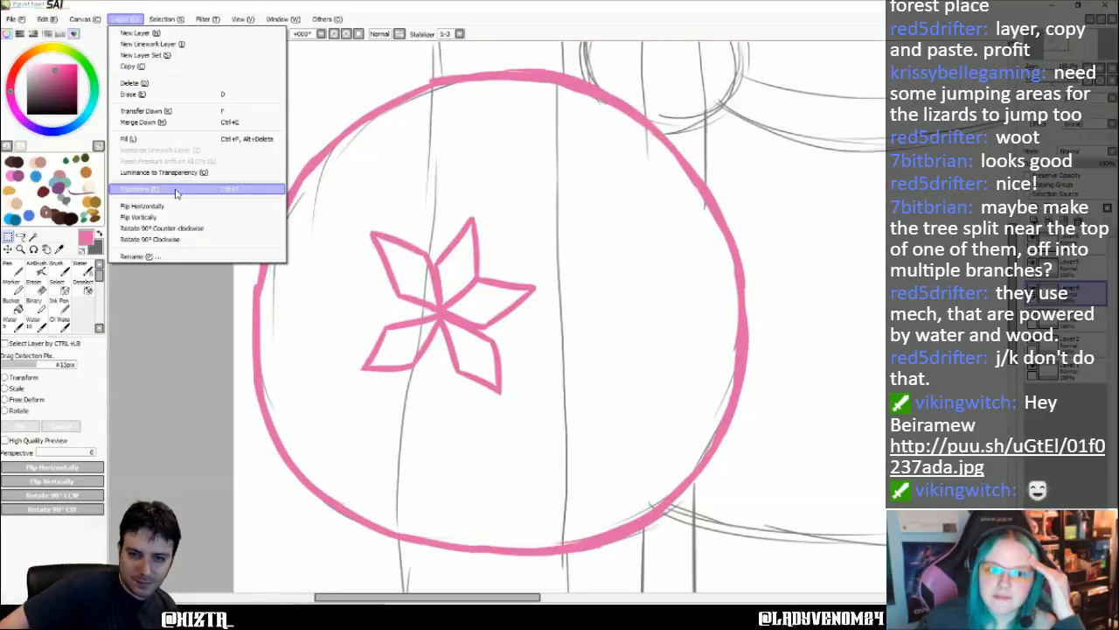
{"action": "left_click", "coordinate": [174, 191]}
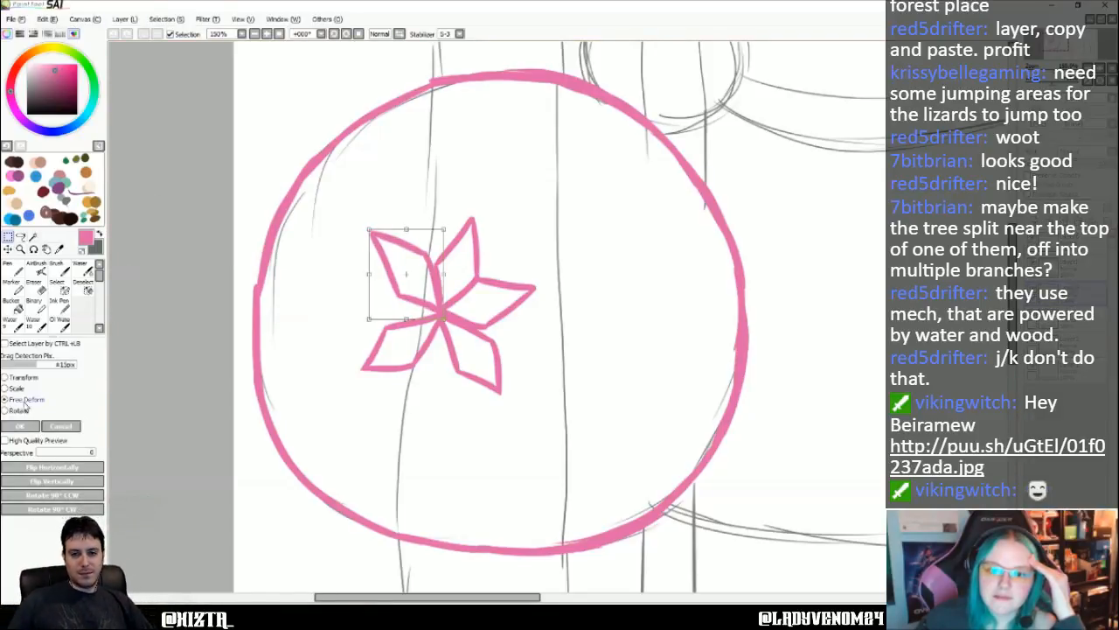
{"action": "left_click_drag", "start_coordinate": [444, 321], "coordinate": [442, 322]}
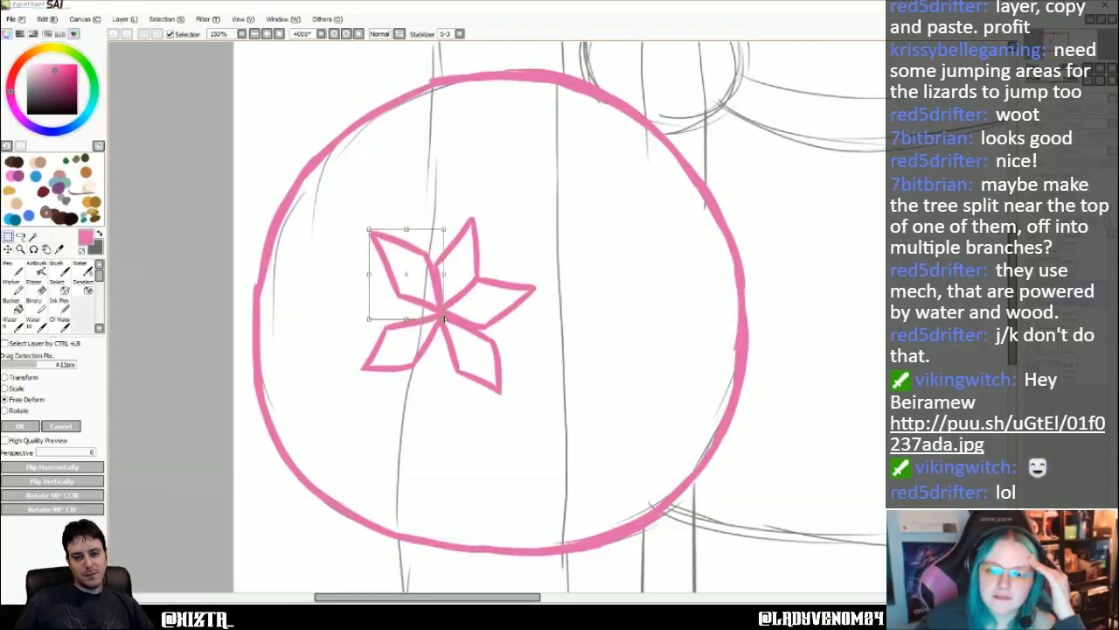
{"action": "left_click_drag", "start_coordinate": [443, 232], "coordinate": [450, 246]}
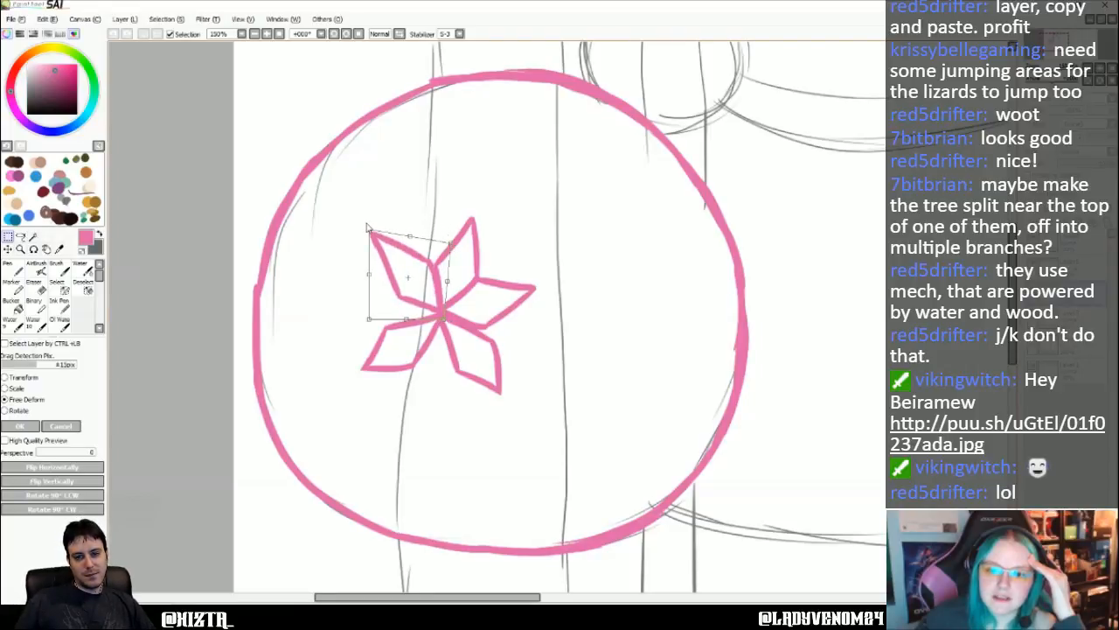
{"action": "left_click_drag", "start_coordinate": [369, 230], "coordinate": [379, 236]}
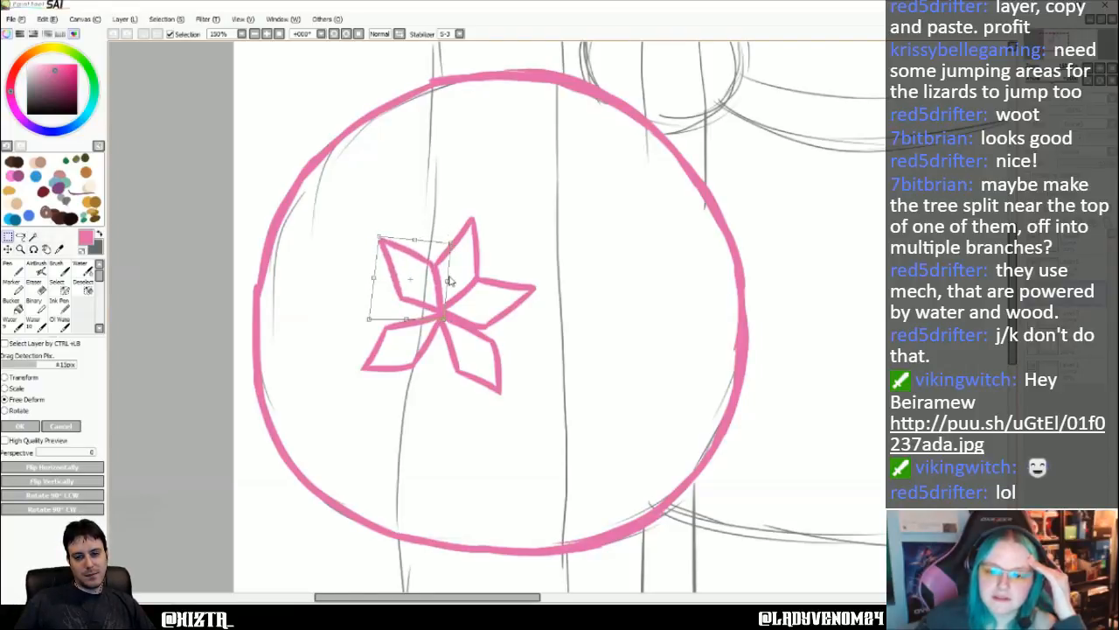
{"action": "left_click_drag", "start_coordinate": [449, 284], "coordinate": [447, 282]}
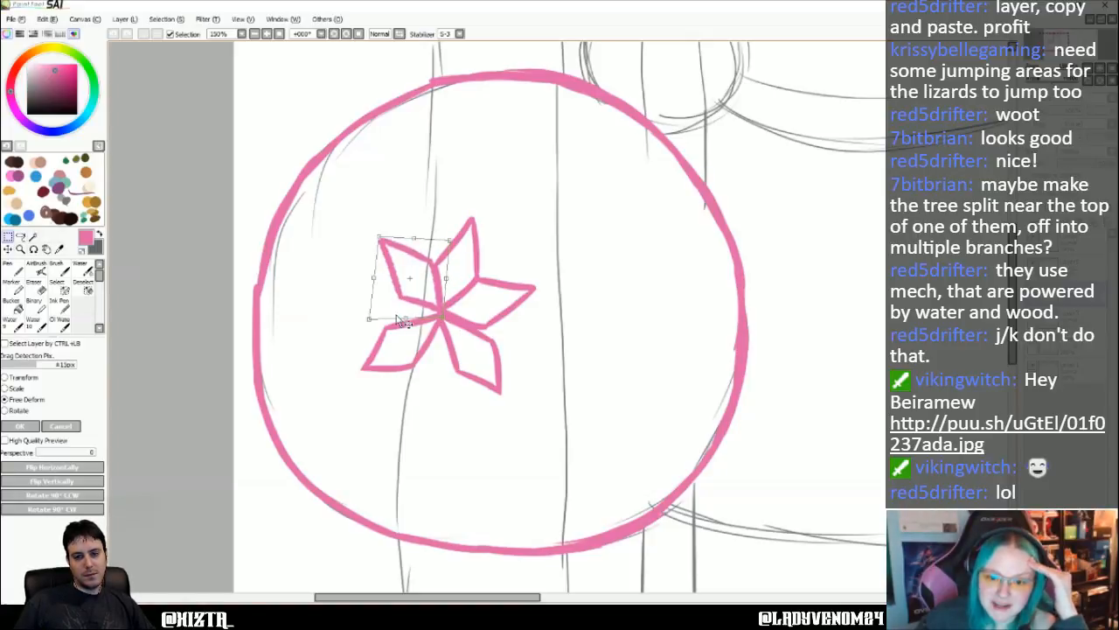
{"action": "left_click_drag", "start_coordinate": [405, 320], "coordinate": [407, 323]}
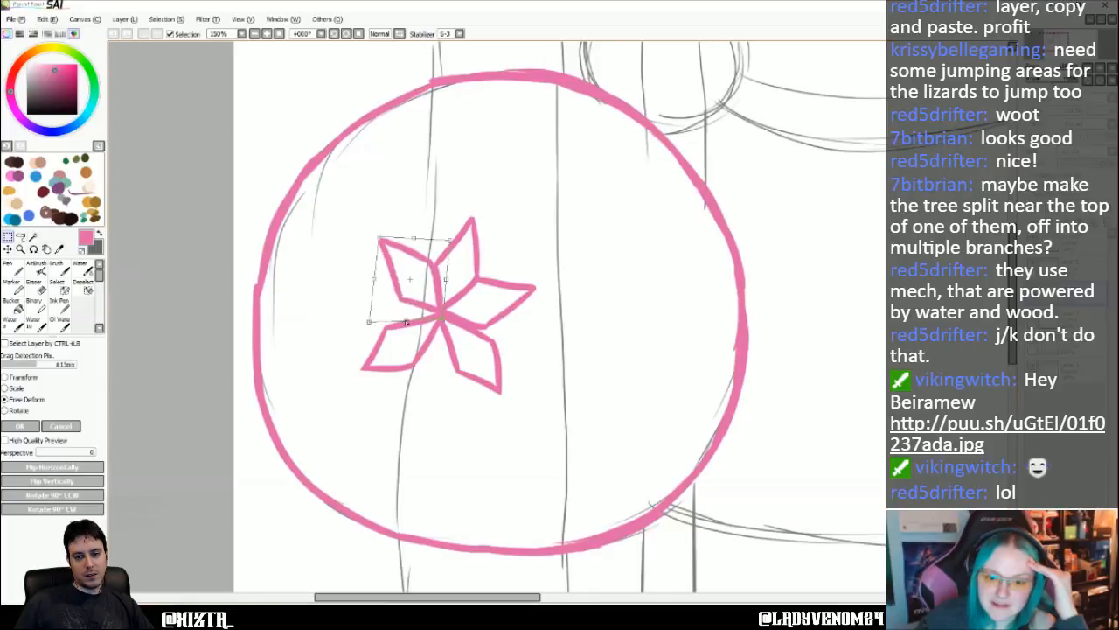
{"action": "left_click_drag", "start_coordinate": [378, 282], "coordinate": [369, 283]}
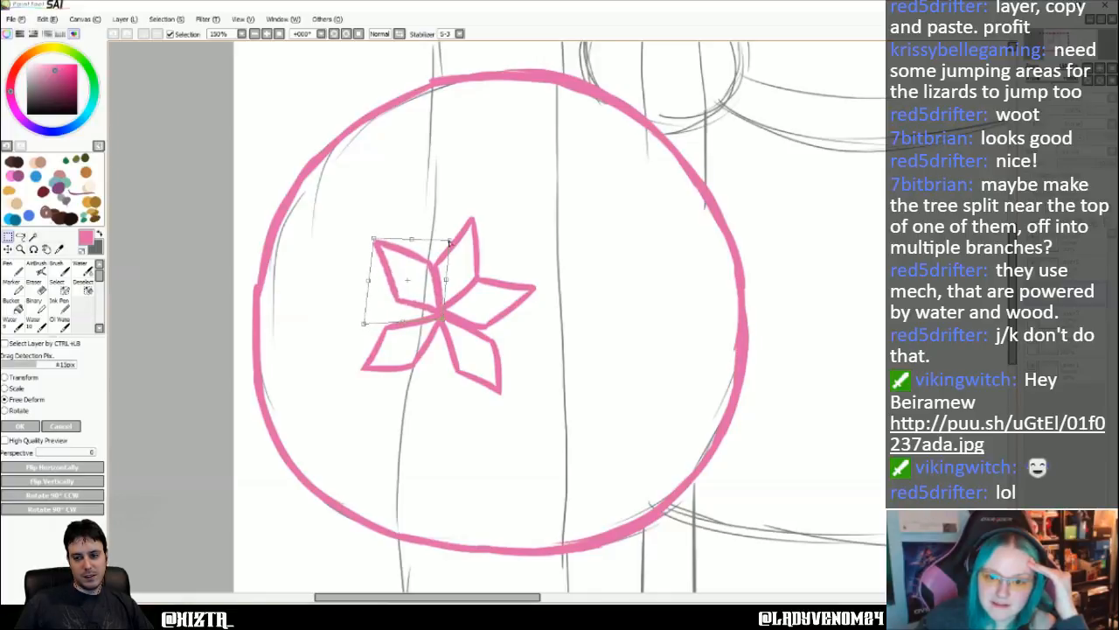
{"action": "left_click_drag", "start_coordinate": [450, 244], "coordinate": [458, 239]}
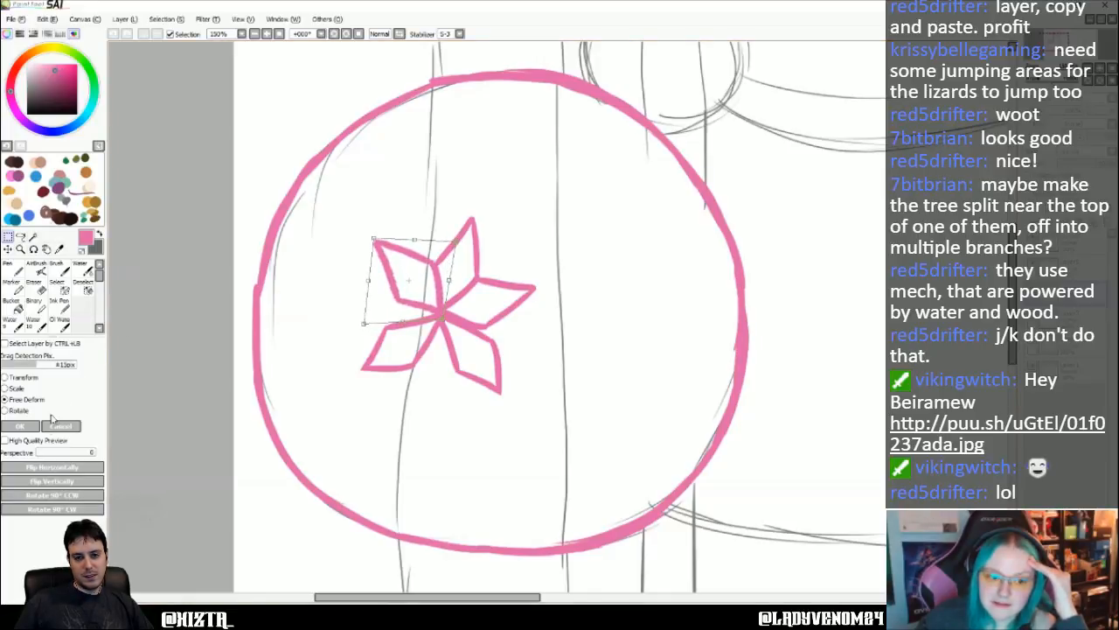
{"action": "left_click", "coordinate": [20, 426]}
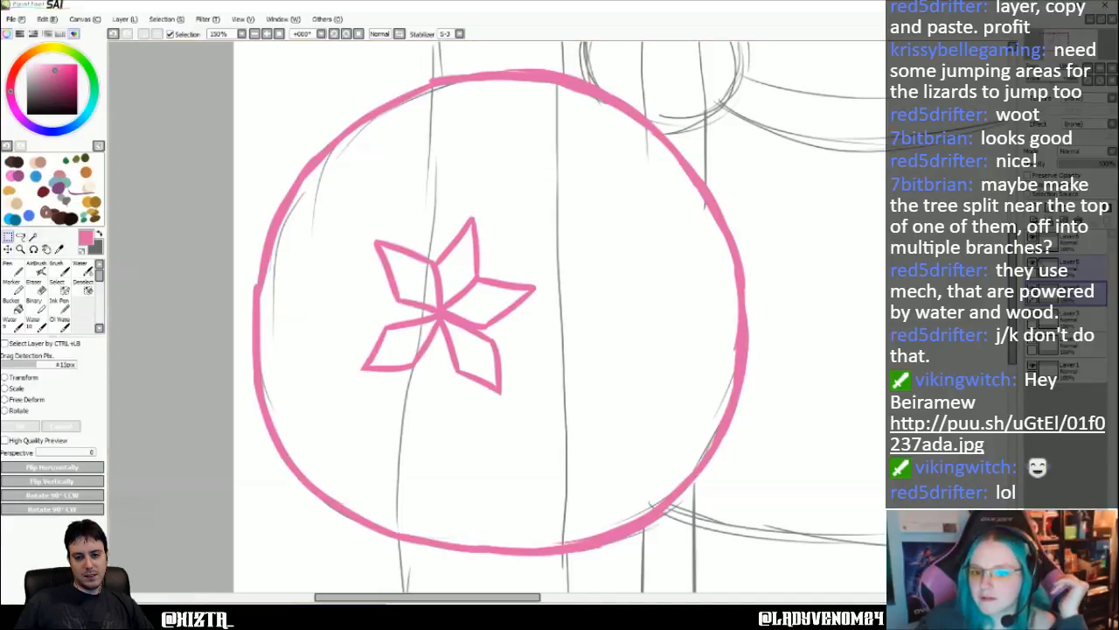
- Select the layer directly above the upper-left petal's layer and toggle its visibility off and on to identify its petal
{"action": "left_click", "coordinate": [1074, 266]}
{"action": "left_click", "coordinate": [1034, 263]}
{"action": "left_click", "coordinate": [1034, 263]}
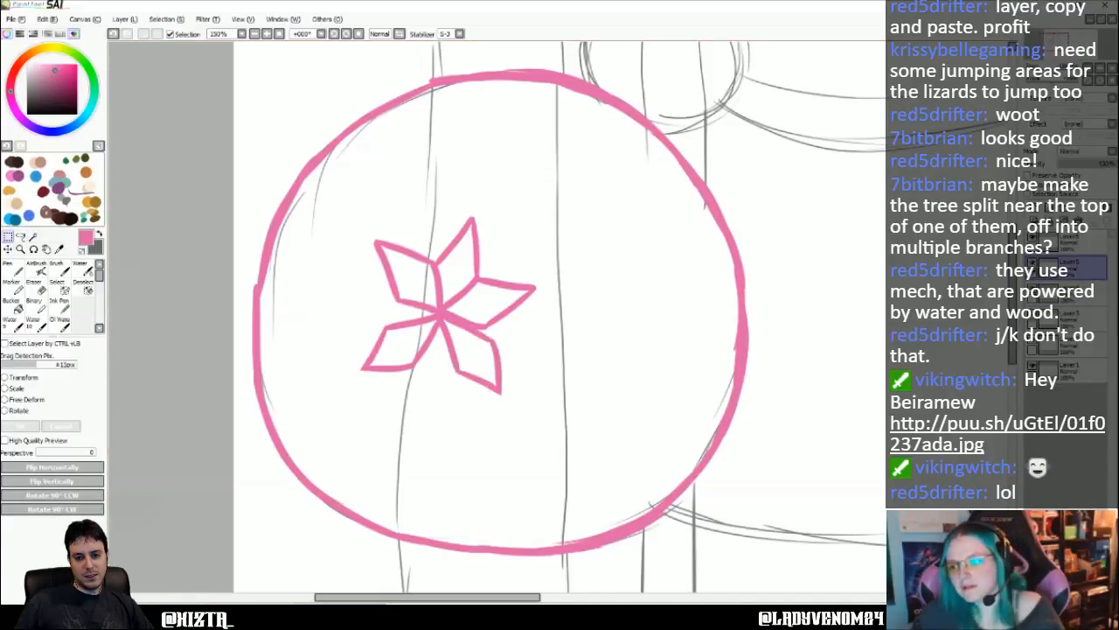
- Delete the layers holding the lower-right and lower-left petals, leaving only the three upper petals
{"action": "left_click", "coordinate": [1098, 221]}
{"action": "left_click", "coordinate": [1074, 243]}
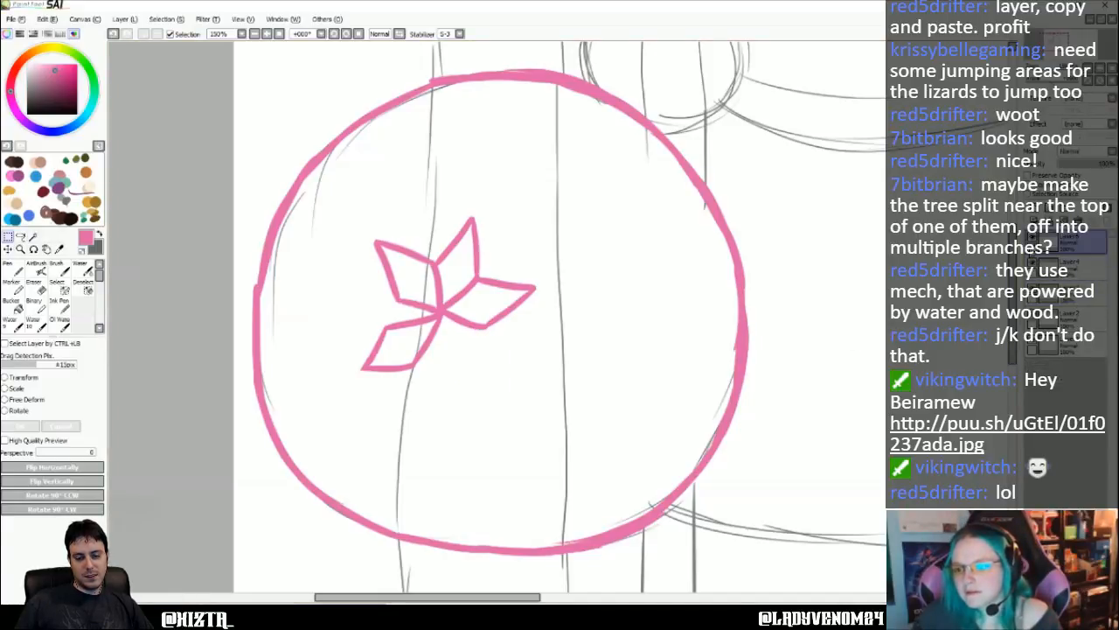
{"action": "left_click", "coordinate": [1033, 238]}
{"action": "left_click", "coordinate": [1034, 238]}
{"action": "left_click", "coordinate": [1098, 221]}
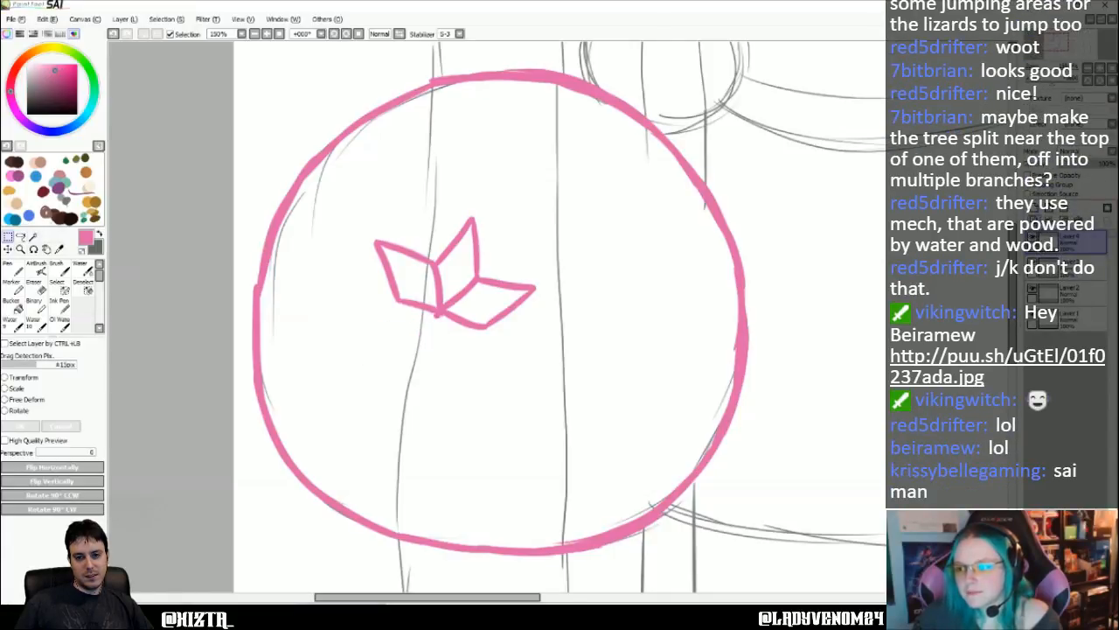
- Lasso the upper-right petal on its layer, cut it out and paste it onto a separate layer
{"action": "left_click", "coordinate": [1075, 293]}
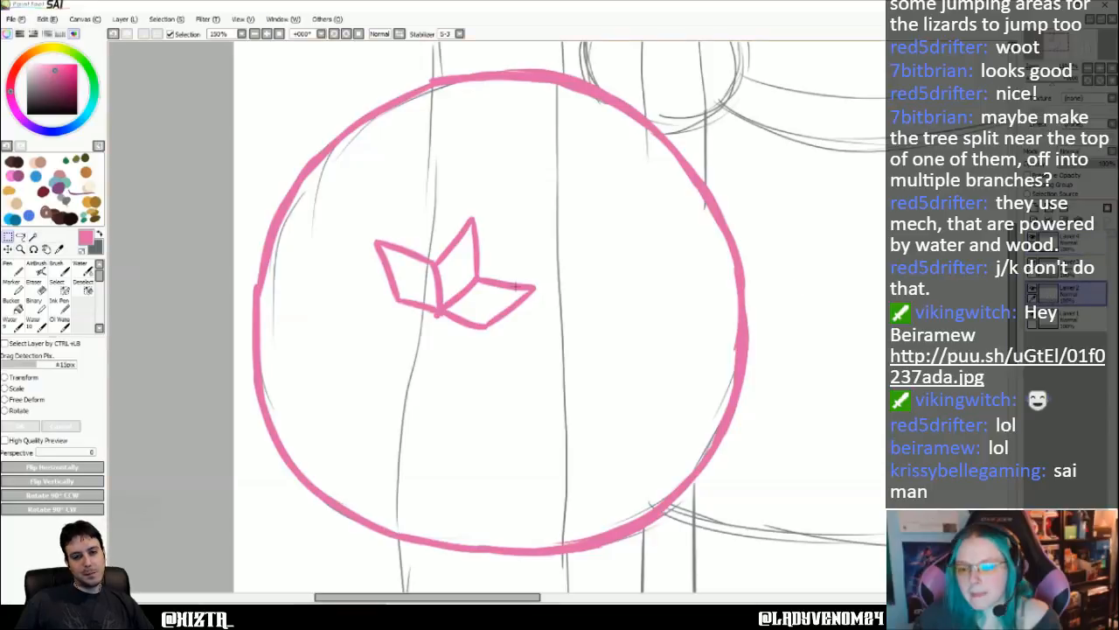
{"action": "left_click", "coordinate": [20, 236]}
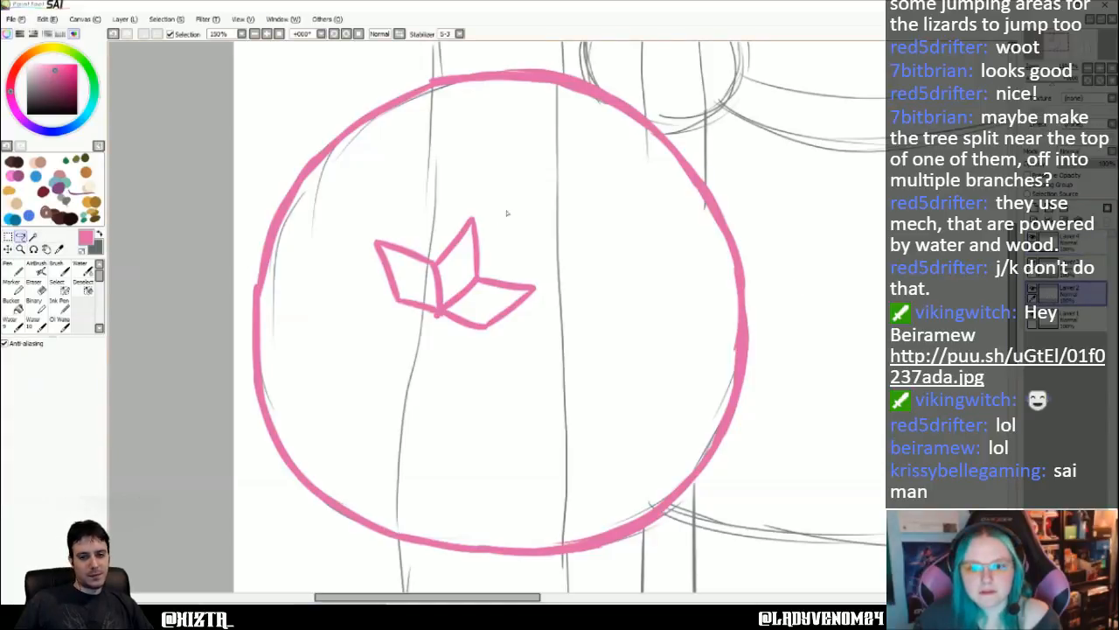
{"action": "left_click_drag", "start_coordinate": [514, 200], "coordinate": [517, 210]}
{"action": "left_click", "coordinate": [47, 18]}
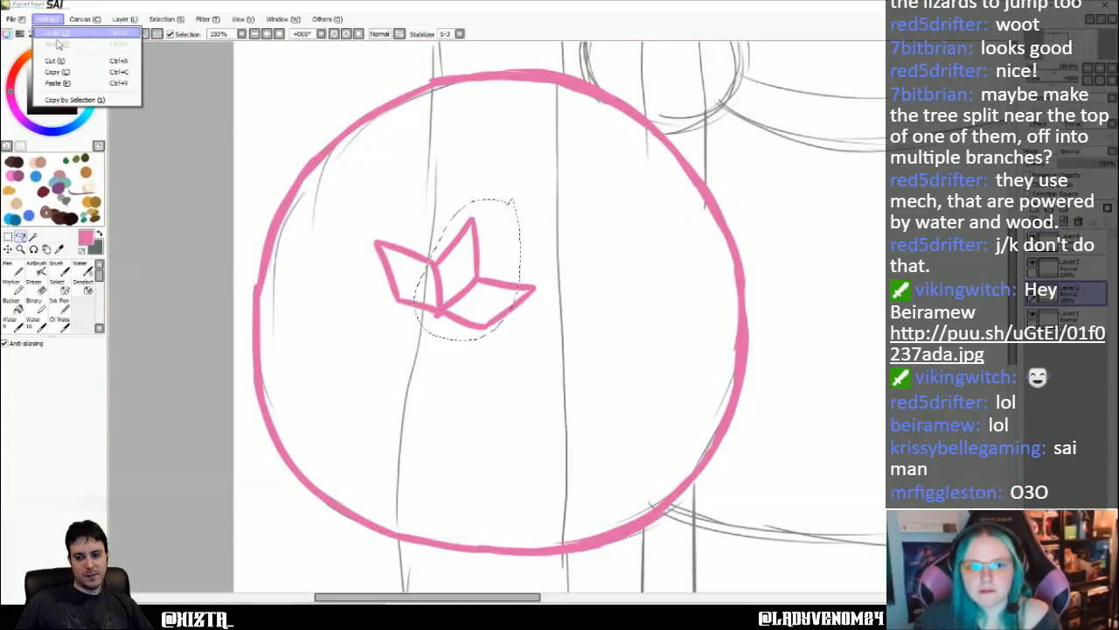
{"action": "left_click", "coordinate": [79, 62]}
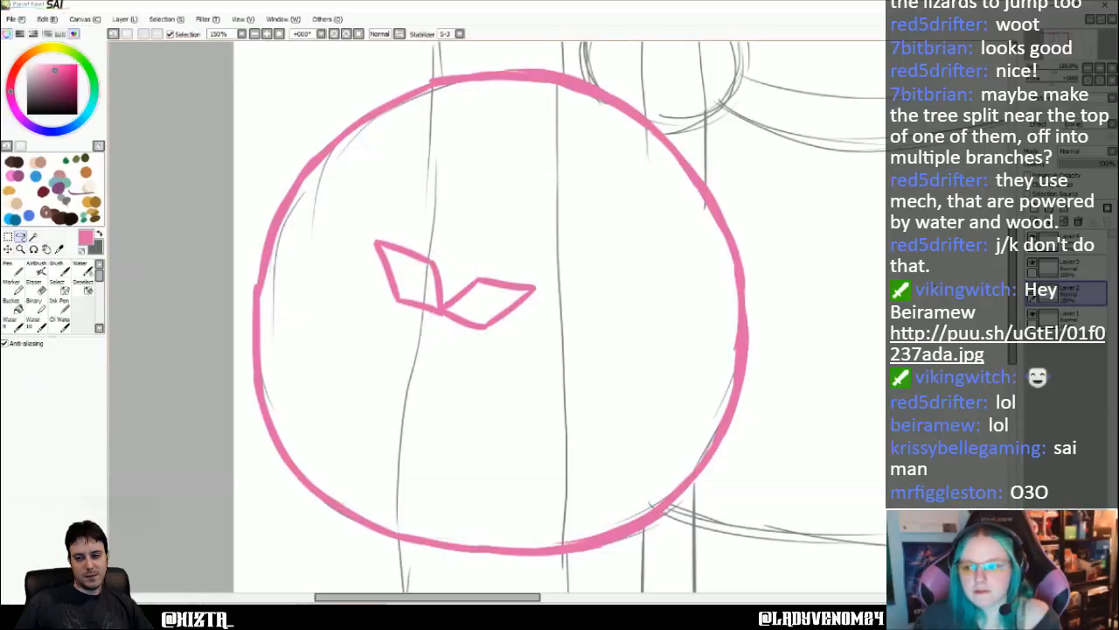
{"action": "left_click", "coordinate": [47, 18]}
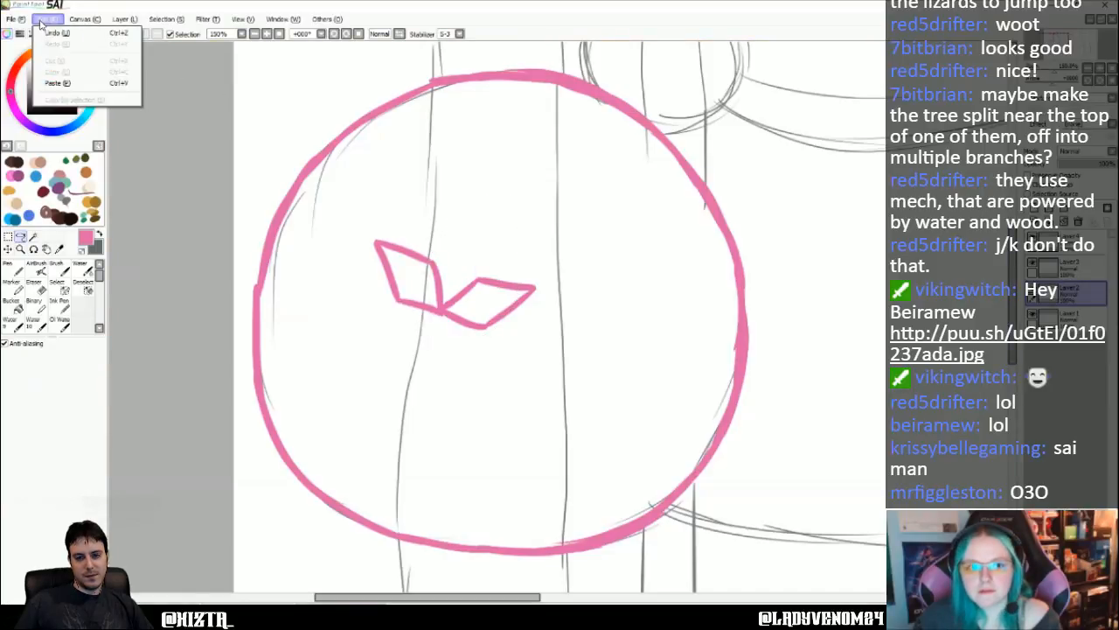
{"action": "left_click", "coordinate": [55, 80]}
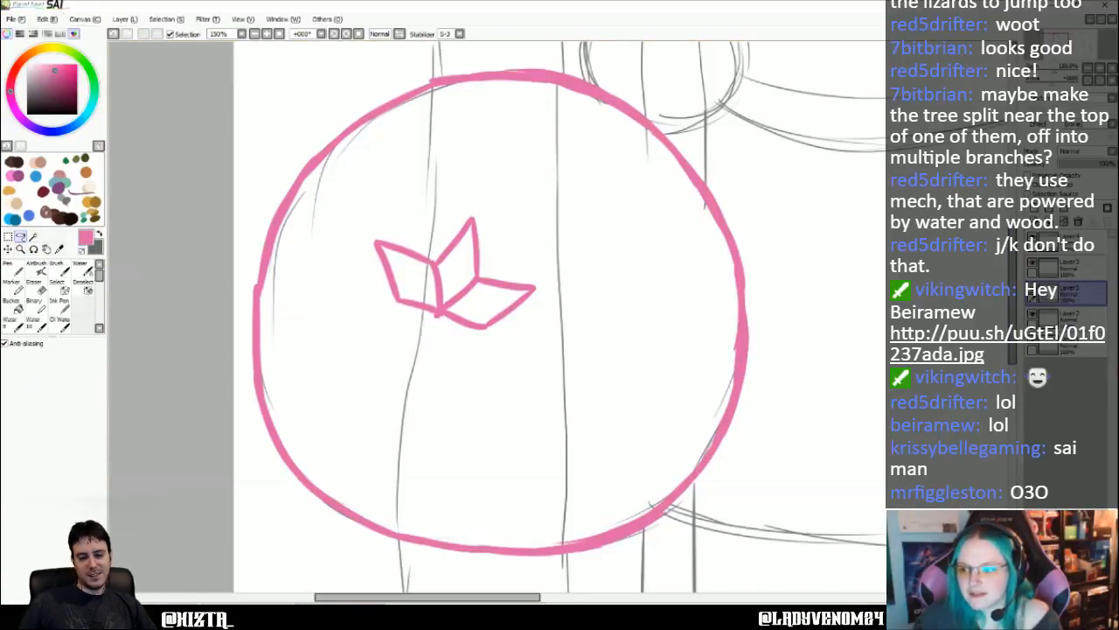
- Toggle the pasted petal's visibility to check its layer, then merge the three petals' layers into one
{"action": "left_click", "coordinate": [1033, 288]}
{"action": "left_click", "coordinate": [1034, 289]}
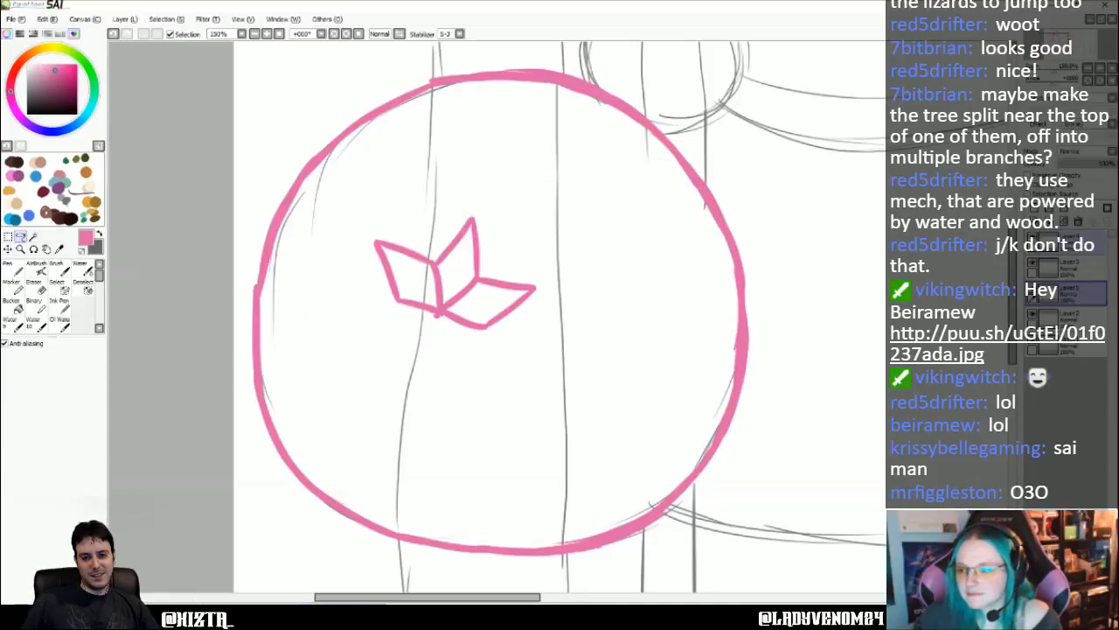
{"action": "left_click", "coordinate": [1072, 243]}
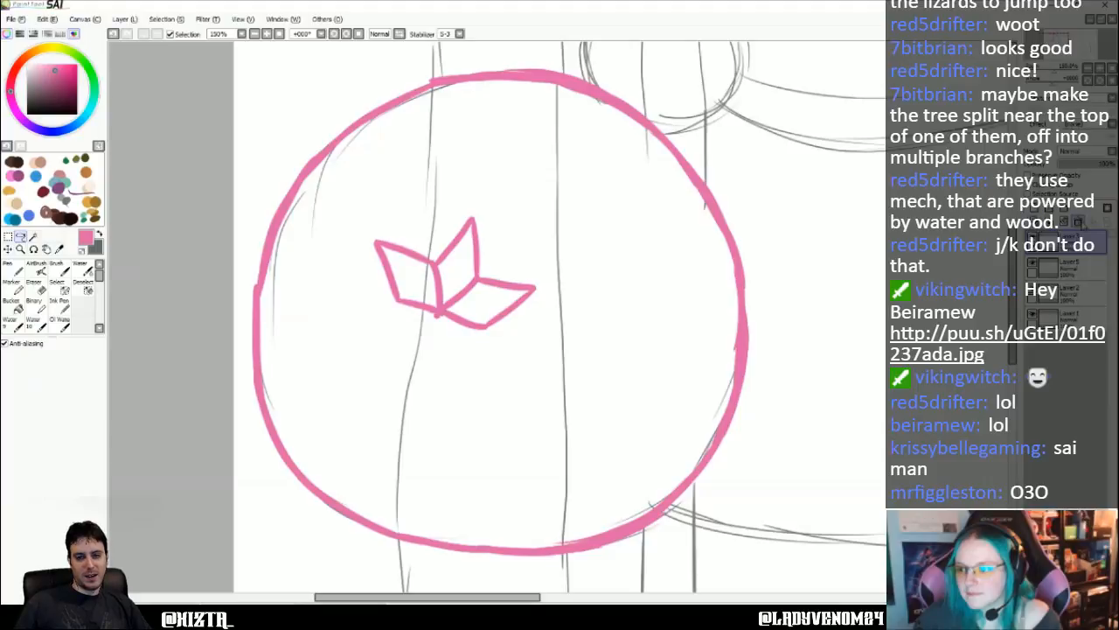
{"action": "left_click", "coordinate": [1080, 223]}
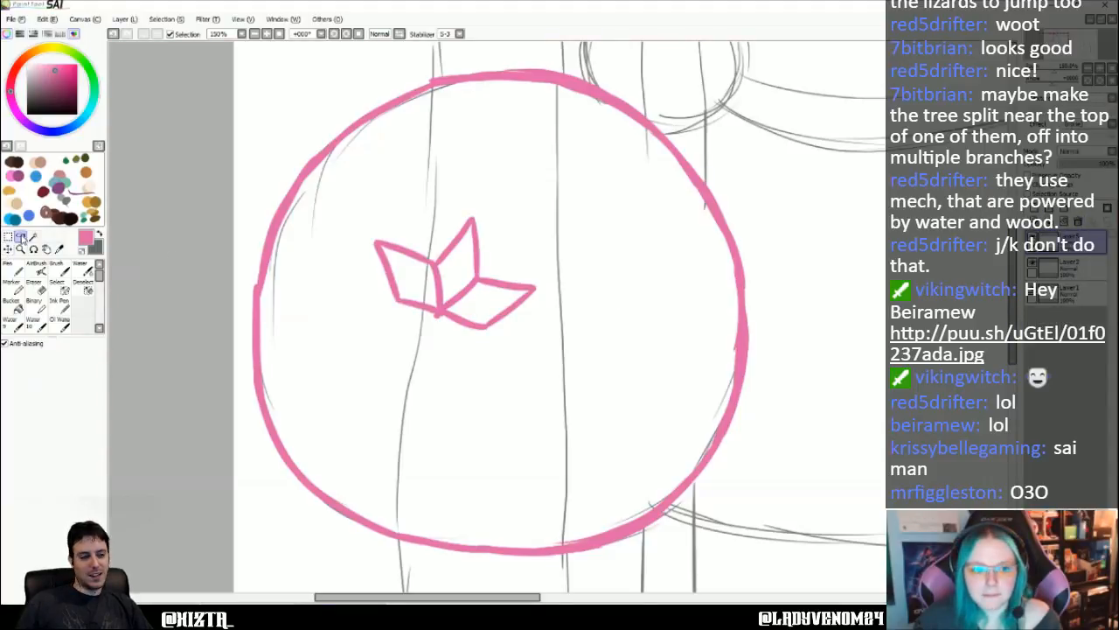
- Lasso the three petals, copy and paste them onto a new layer and flip the copy vertically
{"action": "mouse_move", "coordinate": [495, 193]}
{"action": "left_mouse_down"}
{"action": "mouse_move", "coordinate": [435, 192]}
{"action": "mouse_move", "coordinate": [477, 359]}
{"action": "mouse_move", "coordinate": [494, 189]}
{"action": "left_mouse_up"}
{"action": "left_click", "coordinate": [48, 18]}
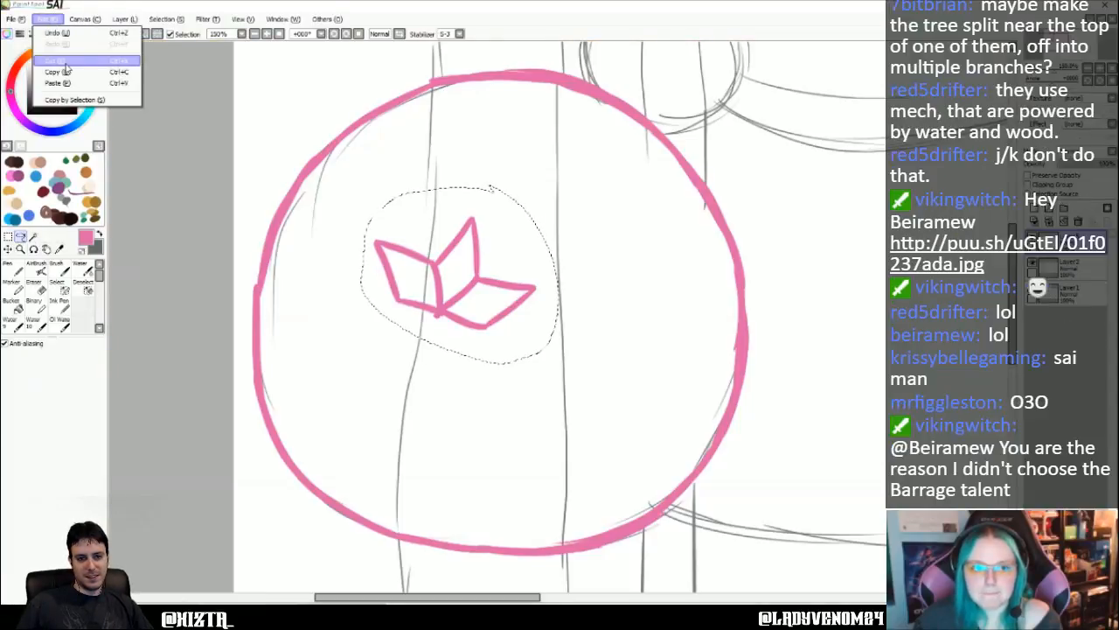
{"action": "left_click", "coordinate": [59, 72]}
{"action": "left_click", "coordinate": [47, 20]}
{"action": "left_click", "coordinate": [58, 84]}
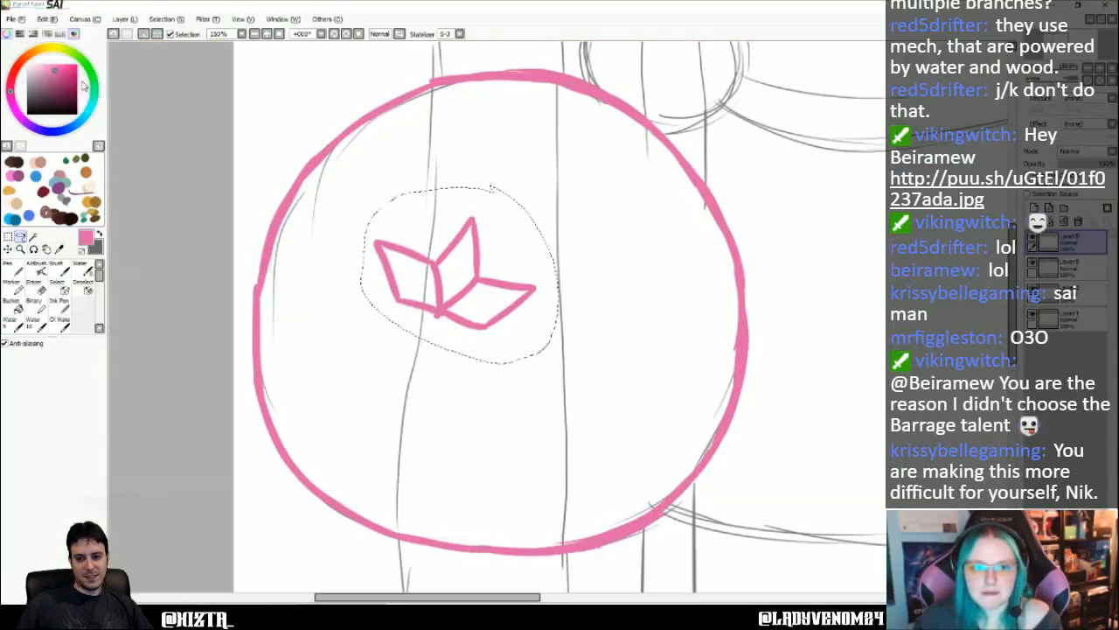
{"action": "left_click", "coordinate": [129, 20]}
{"action": "left_click", "coordinate": [174, 217]}
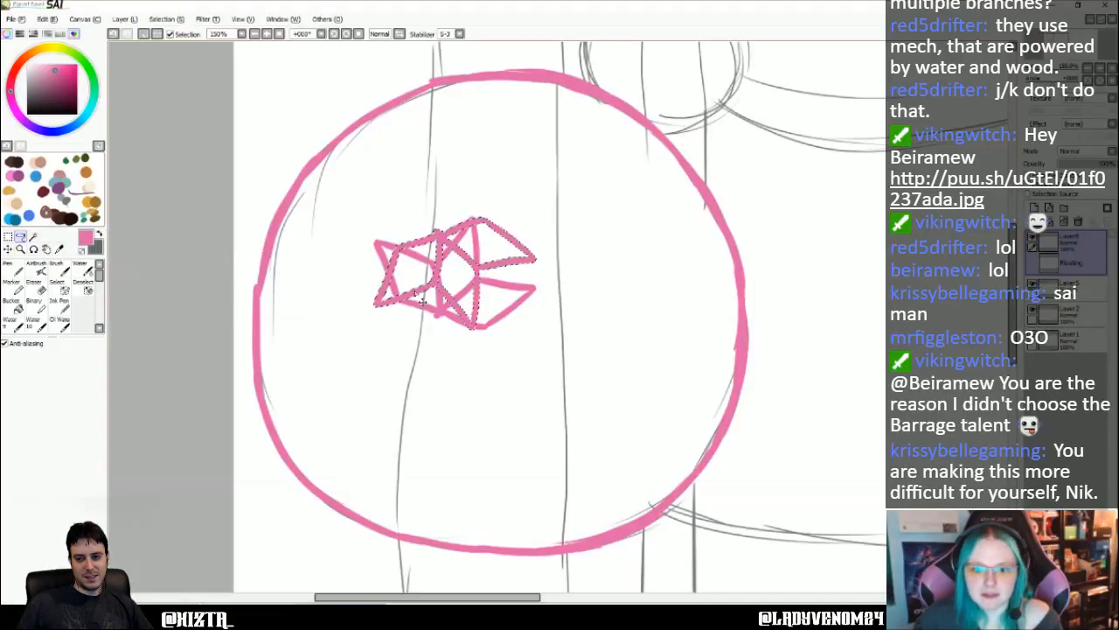
- Transform the flipped petals, rotating and moving them to complete a six-petal flower around the centre dot, and apply the transform
{"action": "left_click", "coordinate": [130, 19]}
{"action": "left_click", "coordinate": [158, 194]}
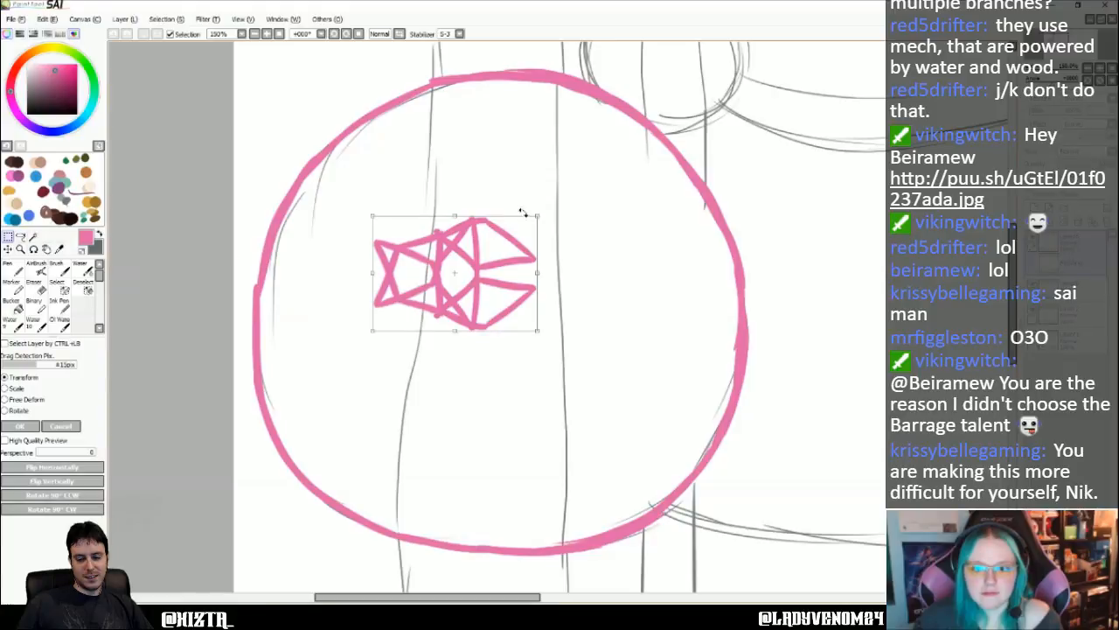
{"action": "left_click_drag", "start_coordinate": [522, 212], "coordinate": [582, 220]}
{"action": "left_click_drag", "start_coordinate": [485, 259], "coordinate": [454, 364]}
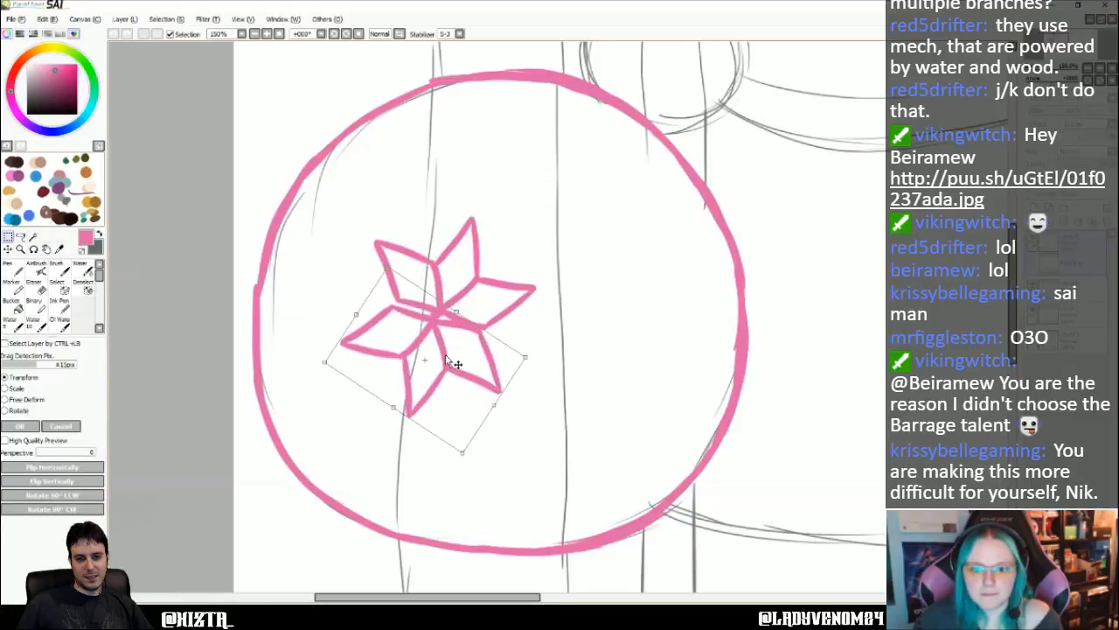
{"action": "left_click_drag", "start_coordinate": [525, 357], "coordinate": [535, 370]}
{"action": "left_click_drag", "start_coordinate": [467, 359], "coordinate": [470, 350]}
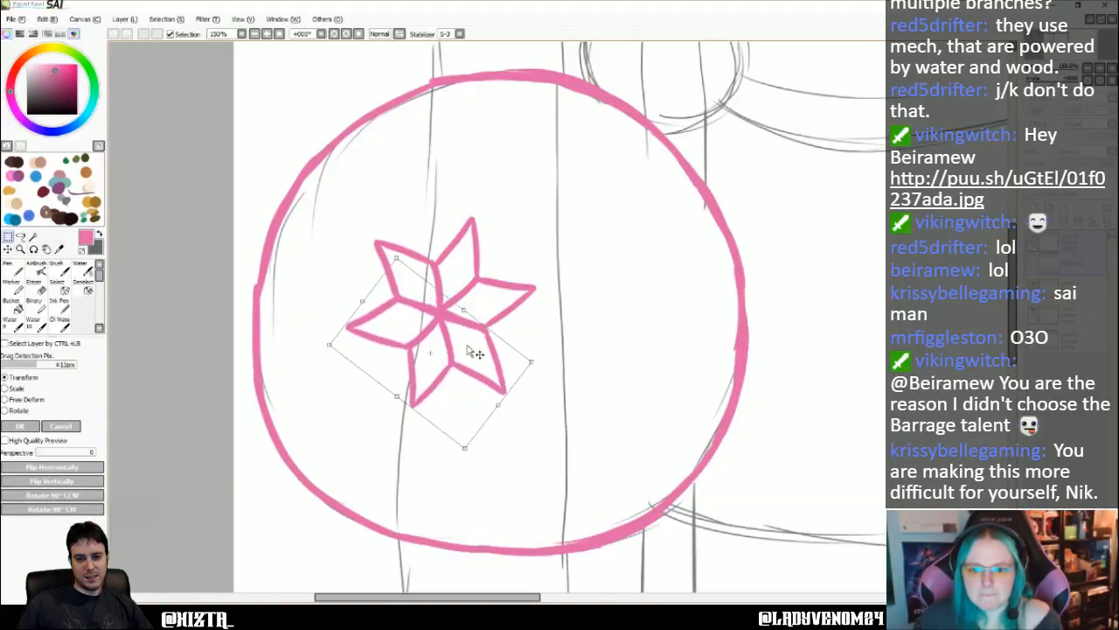
{"action": "left_click", "coordinate": [33, 423]}
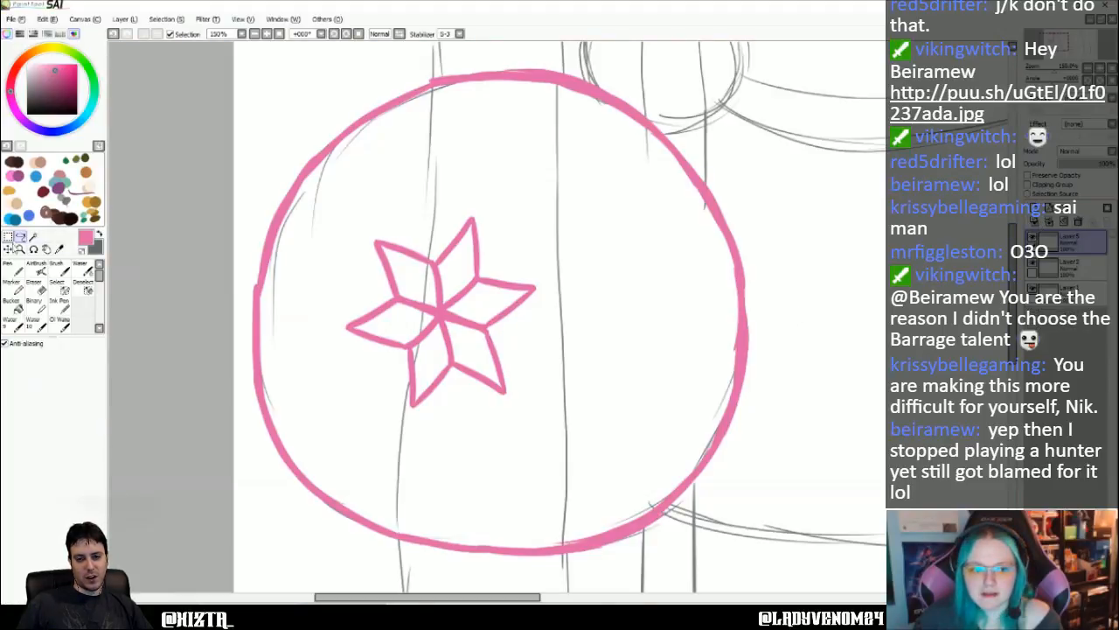
- Lasso around the whole six-petal flower and copy it
{"action": "left_click", "coordinate": [20, 236]}
{"action": "mouse_move", "coordinate": [470, 203]}
{"action": "left_mouse_down"}
{"action": "mouse_move", "coordinate": [382, 195]}
{"action": "mouse_move", "coordinate": [309, 294]}
{"action": "mouse_move", "coordinate": [345, 407]}
{"action": "mouse_move", "coordinate": [567, 446]}
{"action": "mouse_move", "coordinate": [578, 259]}
{"action": "mouse_move", "coordinate": [464, 192]}
{"action": "left_mouse_up"}
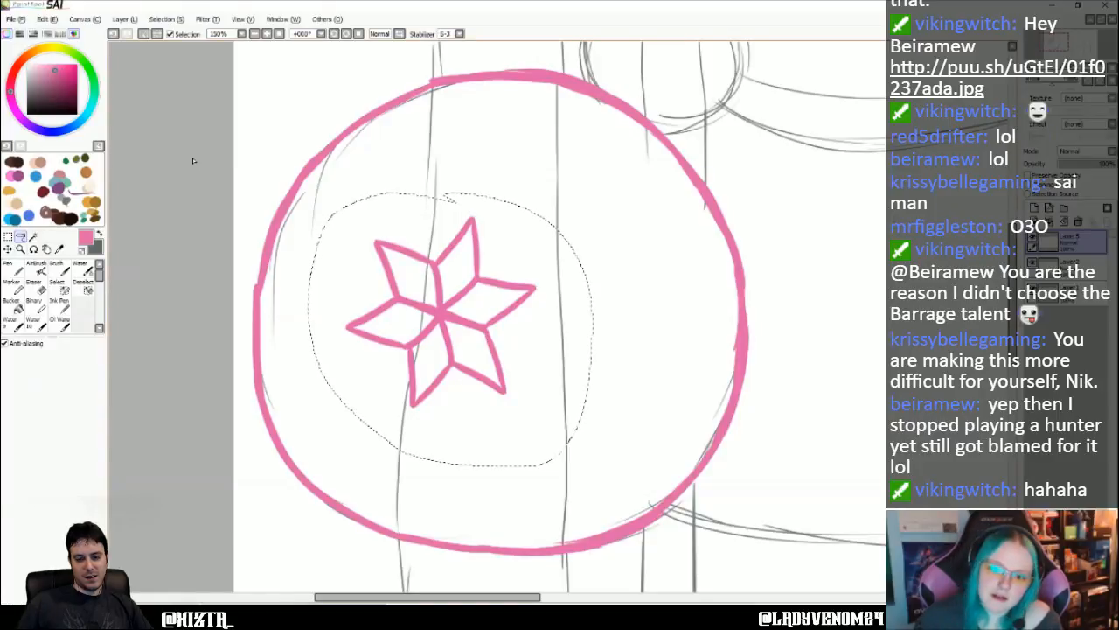
{"action": "left_click", "coordinate": [51, 18]}
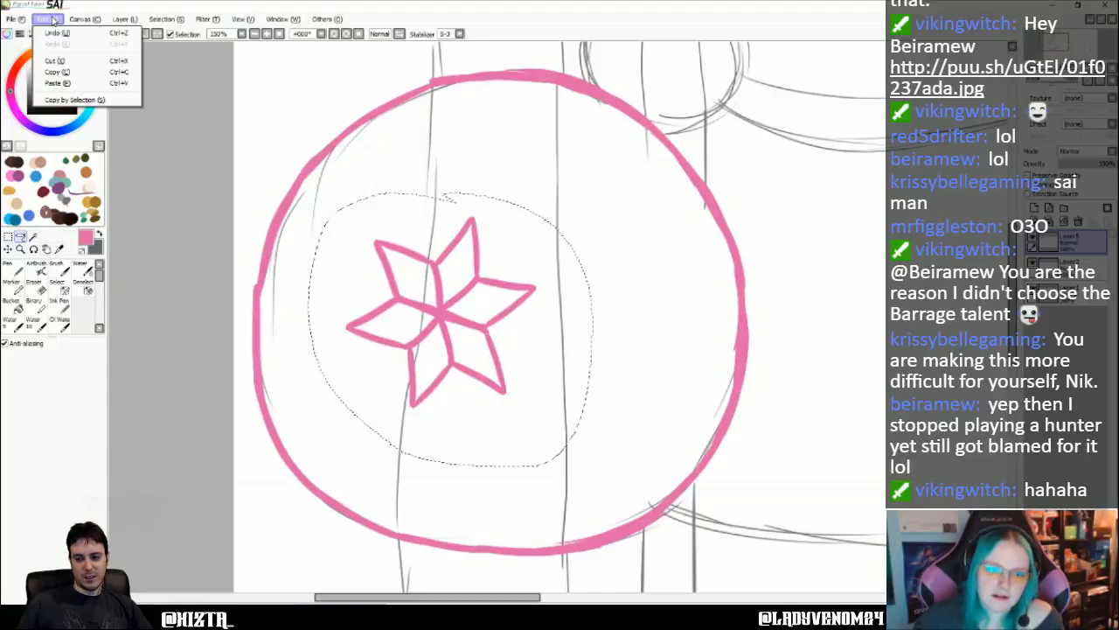
{"action": "left_click", "coordinate": [57, 72]}
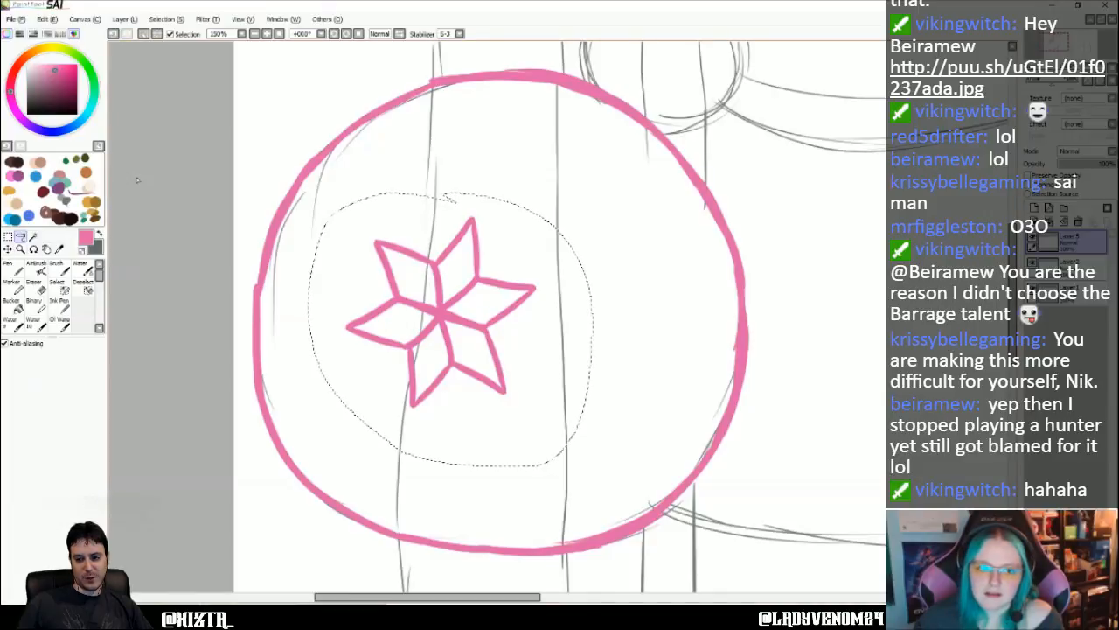
- Clear the selection, paste the flower onto a new layer and move the copy to the original's upper right
{"action": "left_click", "coordinate": [180, 20]}
{"action": "left_click", "coordinate": [178, 32]}
{"action": "left_click", "coordinate": [55, 19]}
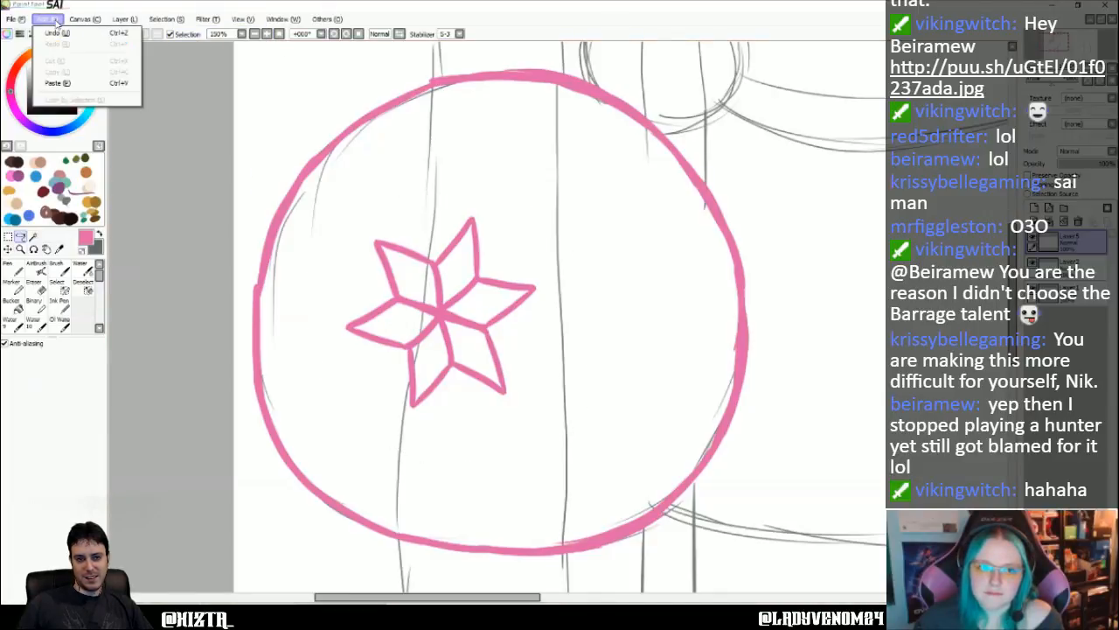
{"action": "left_click", "coordinate": [69, 83]}
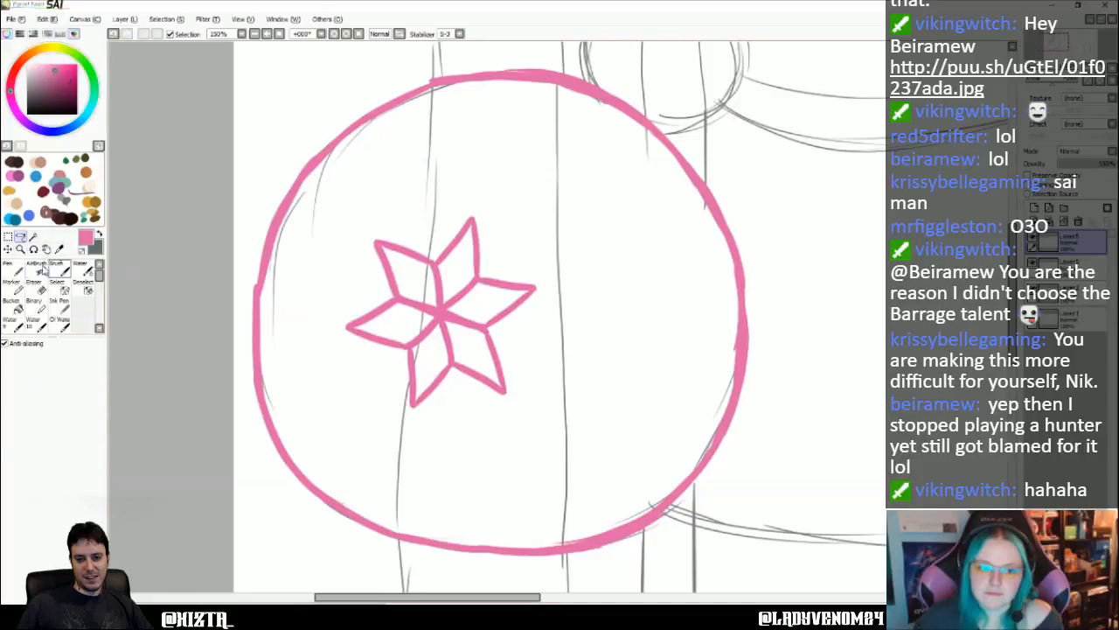
{"action": "left_click", "coordinate": [9, 249]}
{"action": "left_click_drag", "start_coordinate": [518, 297], "coordinate": [665, 235]}
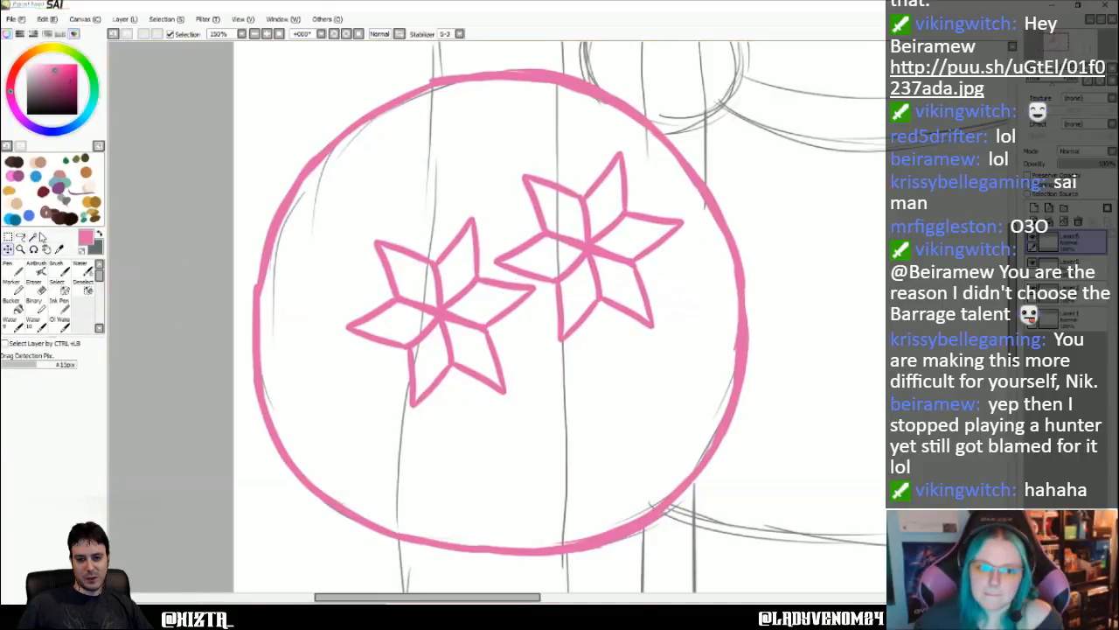
{"action": "left_click", "coordinate": [125, 18]}
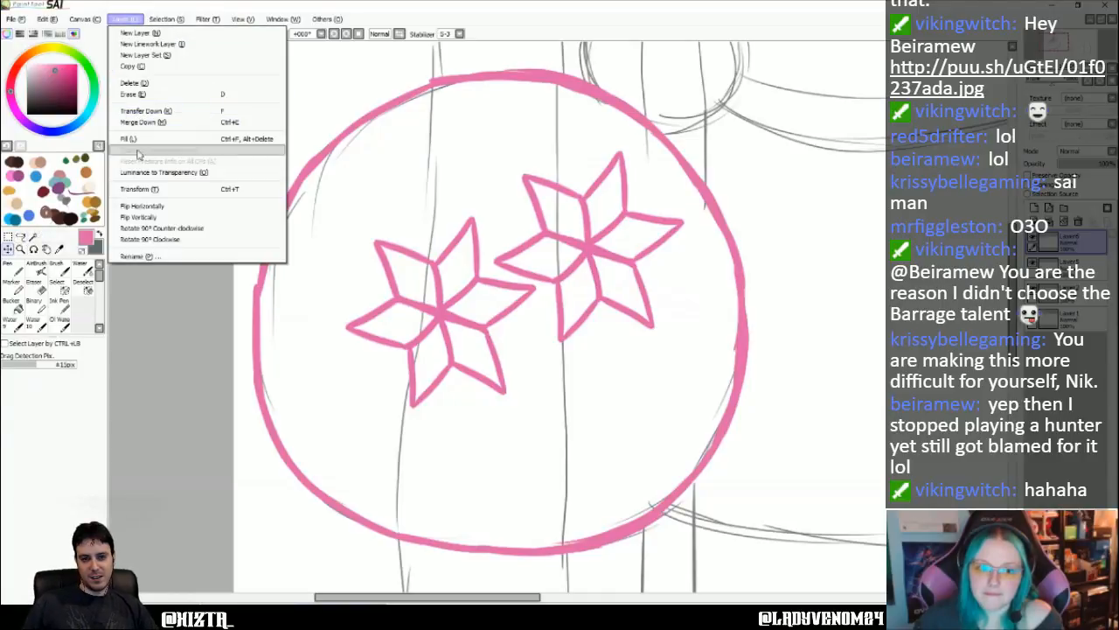
{"action": "left_click", "coordinate": [144, 189]}
{"action": "left_click_drag", "start_coordinate": [695, 147], "coordinate": [669, 126]}
{"action": "left_click_drag", "start_coordinate": [601, 201], "coordinate": [580, 201]}
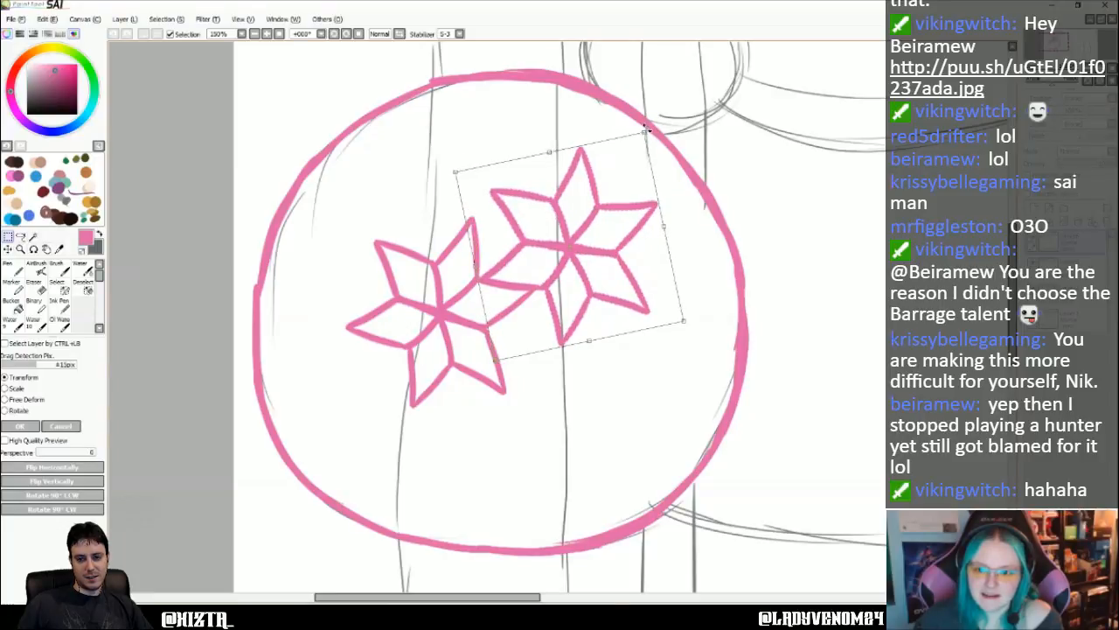
{"action": "left_click_drag", "start_coordinate": [618, 217], "coordinate": [617, 219]}
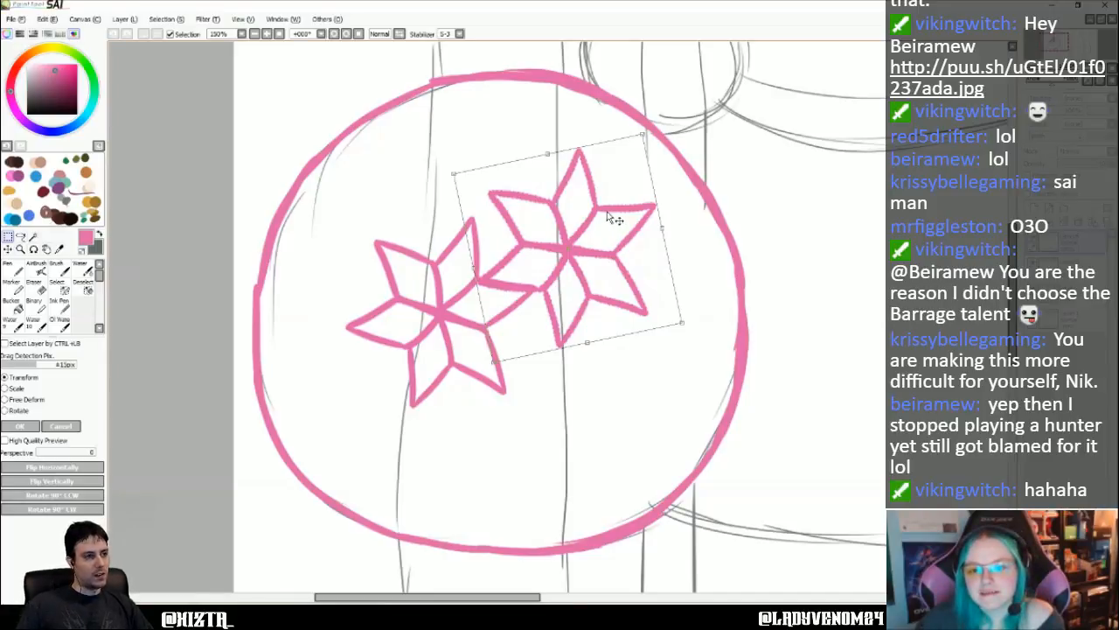
{"action": "left_click_drag", "start_coordinate": [647, 131], "coordinate": [664, 148]}
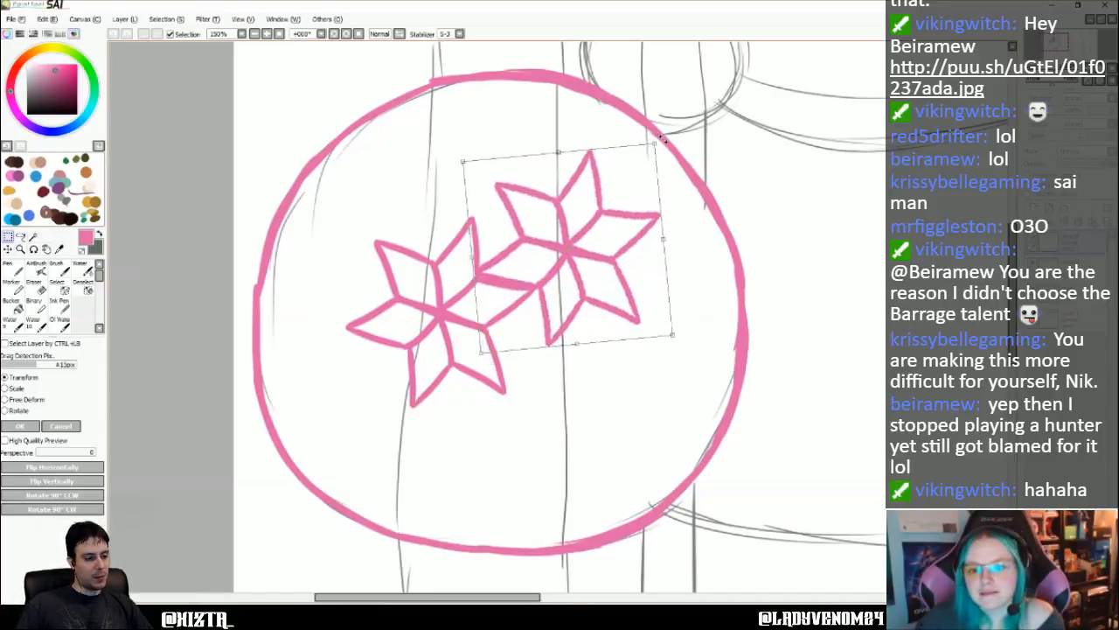
{"action": "left_click_drag", "start_coordinate": [590, 200], "coordinate": [595, 212]}
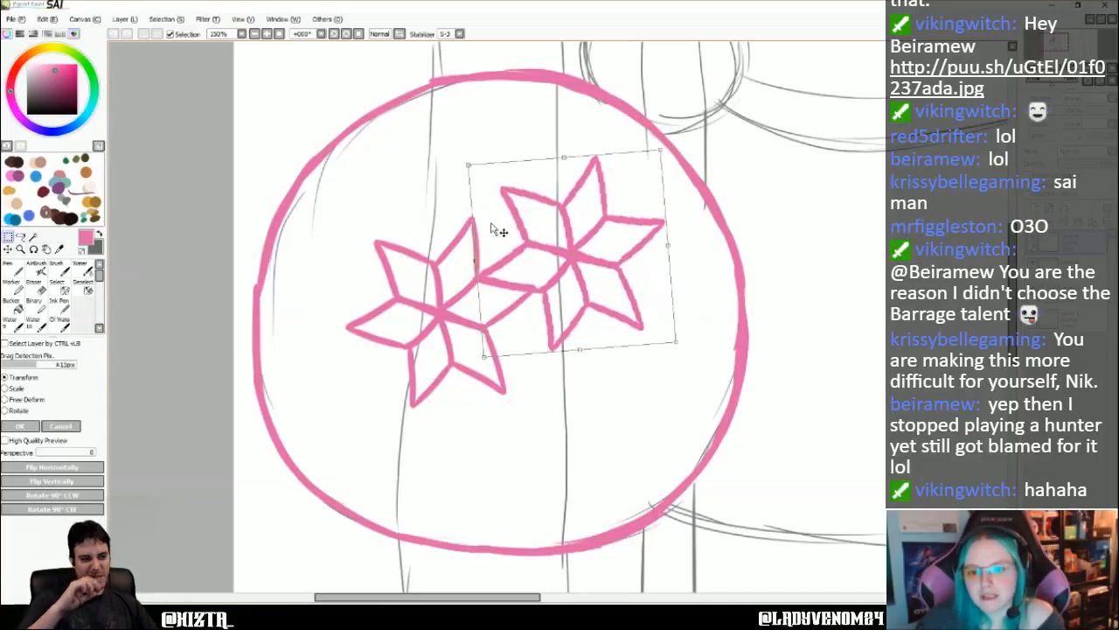
{"action": "left_click_drag", "start_coordinate": [590, 311], "coordinate": [589, 308]}
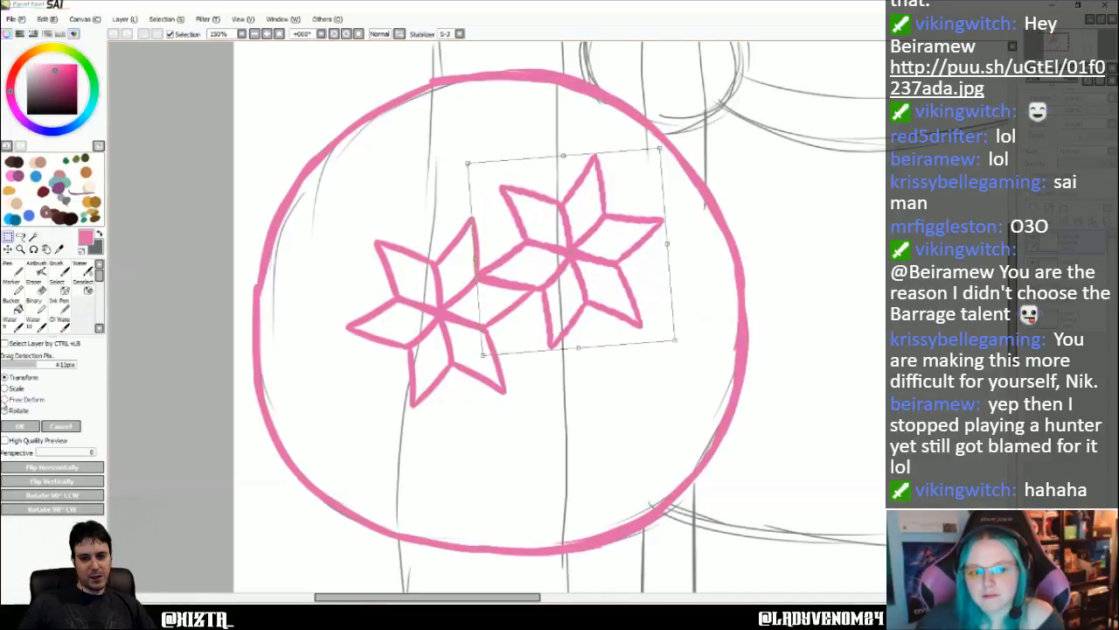
{"action": "left_click", "coordinate": [4, 399]}
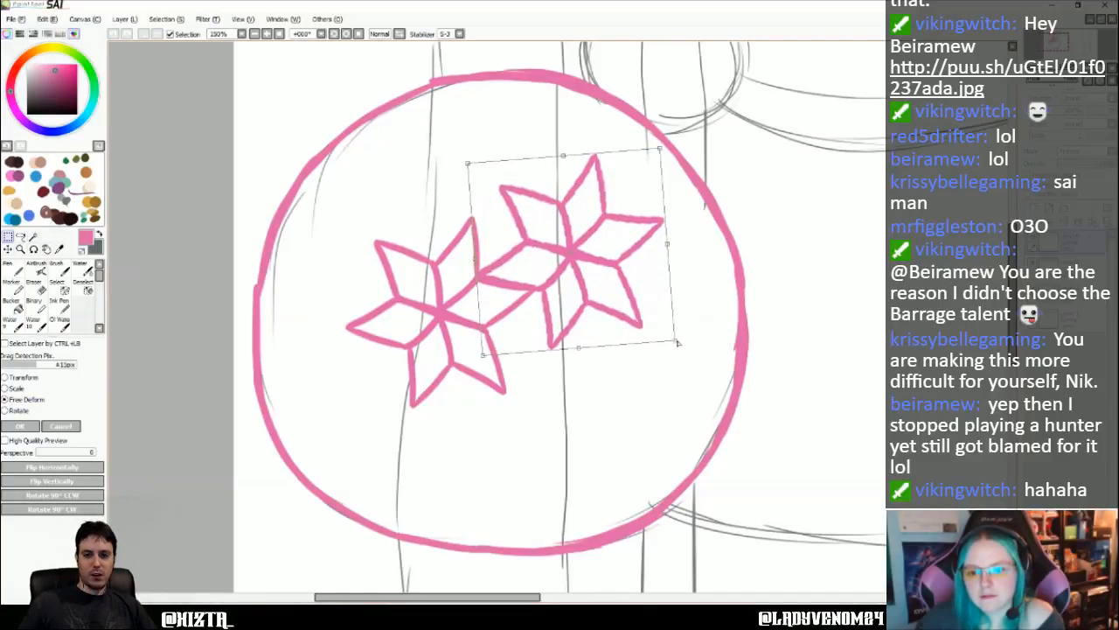
{"action": "left_click_drag", "start_coordinate": [678, 343], "coordinate": [642, 348]}
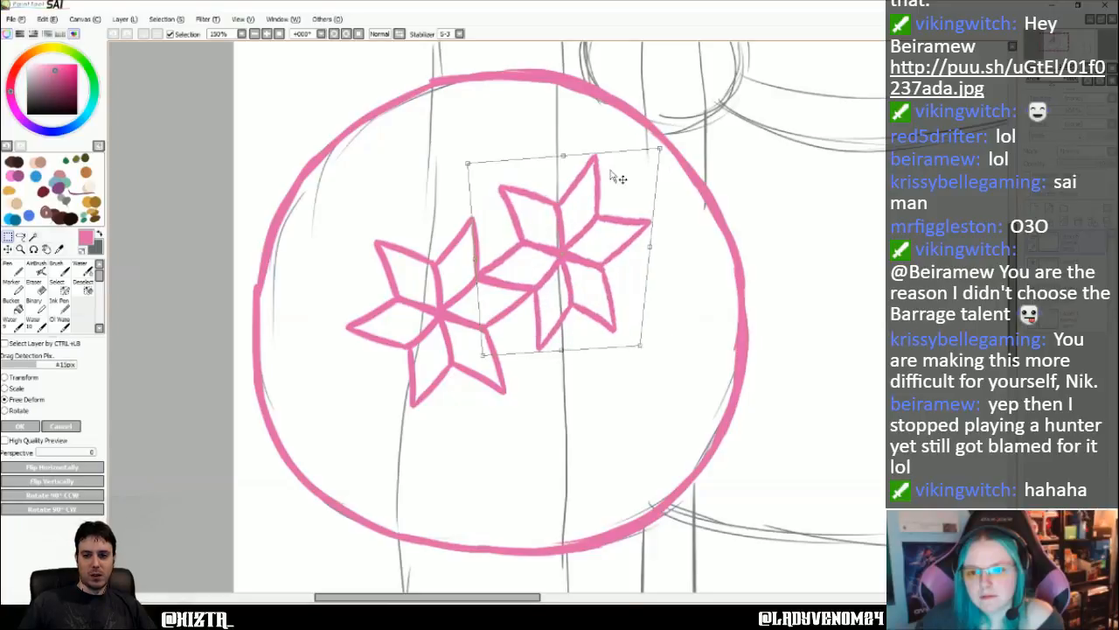
{"action": "left_click_drag", "start_coordinate": [661, 148], "coordinate": [640, 149]}
{"action": "left_click", "coordinate": [61, 426]}
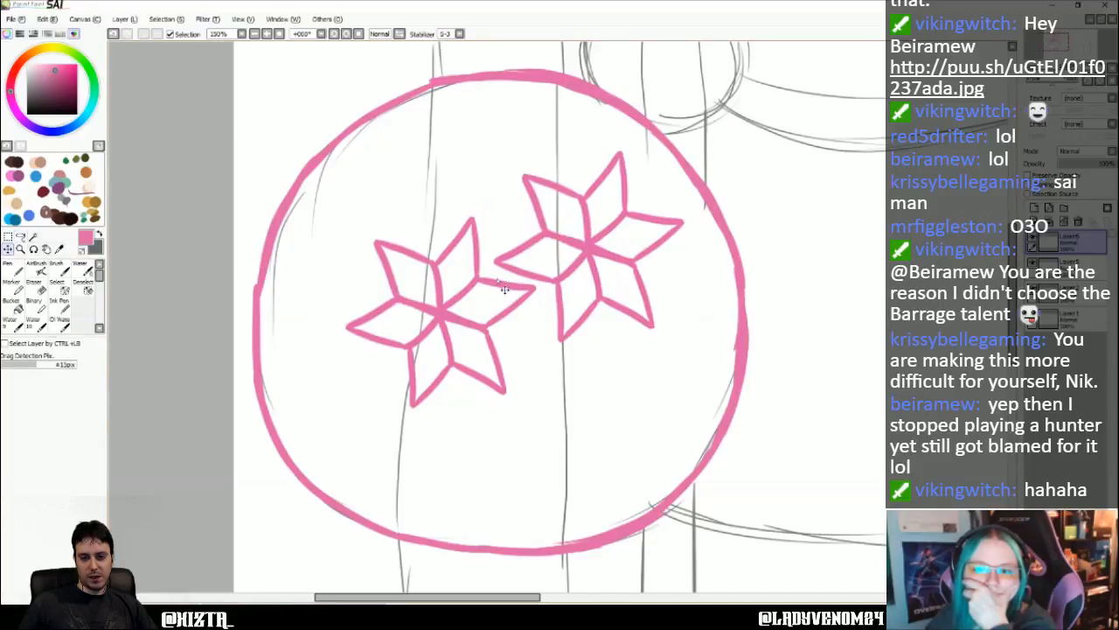
- Move the copied flower down-left so its petals meet the first flower's, and stretch it slightly taller with Transform
{"action": "left_click_drag", "start_coordinate": [588, 246], "coordinate": [537, 302]}
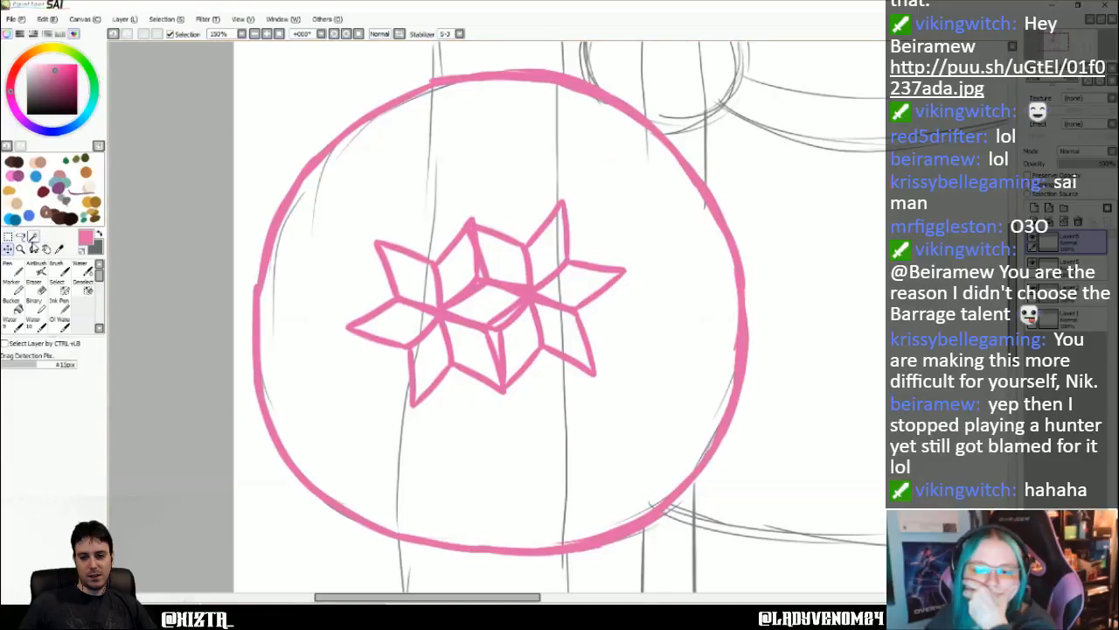
{"action": "left_click", "coordinate": [166, 18]}
{"action": "left_click", "coordinate": [155, 194]}
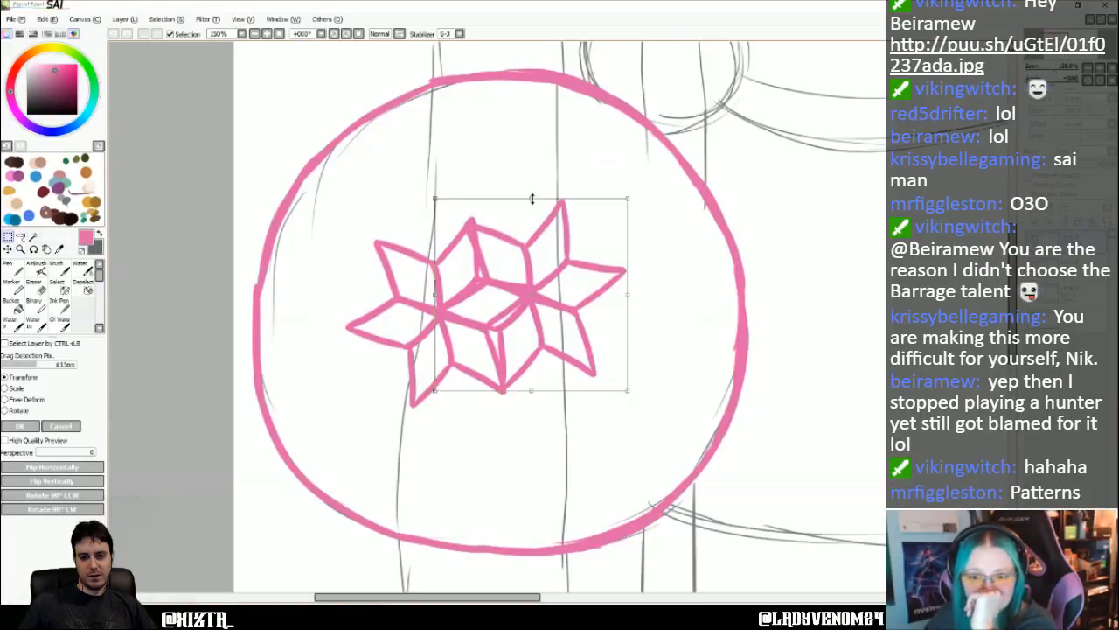
{"action": "left_click_drag", "start_coordinate": [532, 199], "coordinate": [531, 194]}
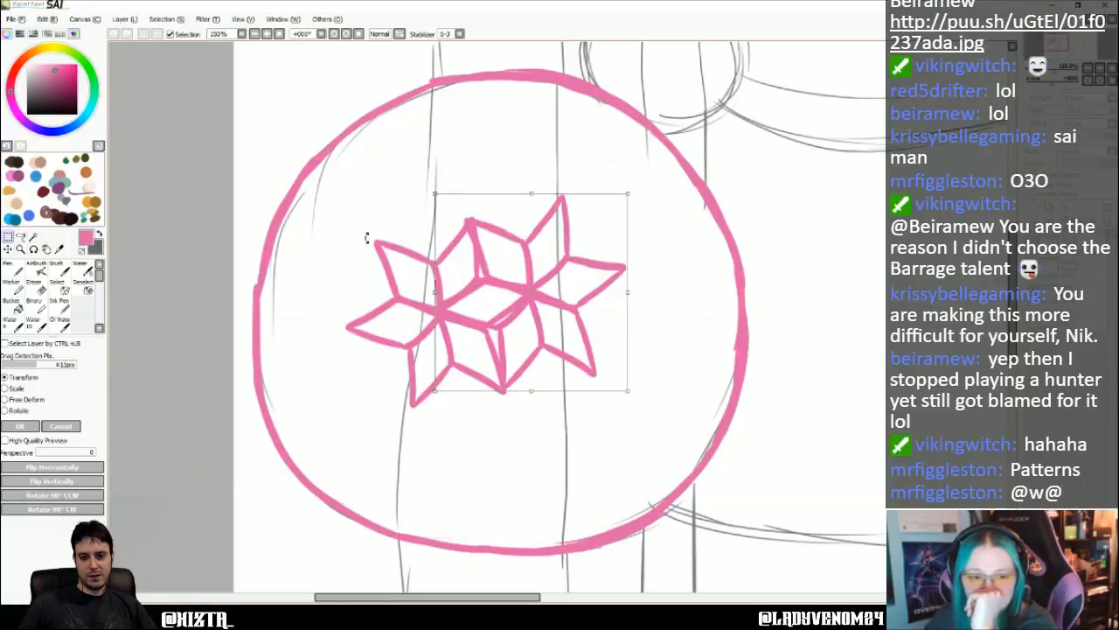
- Free-deform the copied flower's corners and edges to line up its shared petals with the first flower, and apply the transform
{"action": "left_click", "coordinate": [5, 400]}
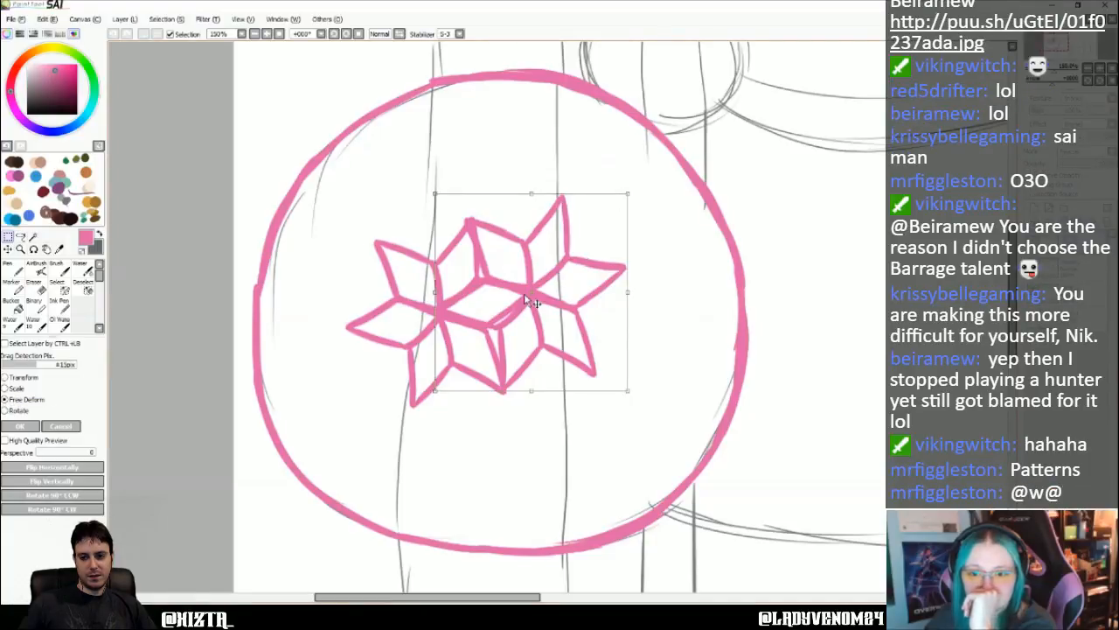
{"action": "left_click_drag", "start_coordinate": [536, 294], "coordinate": [530, 293]}
{"action": "left_click_drag", "start_coordinate": [528, 390], "coordinate": [534, 395]}
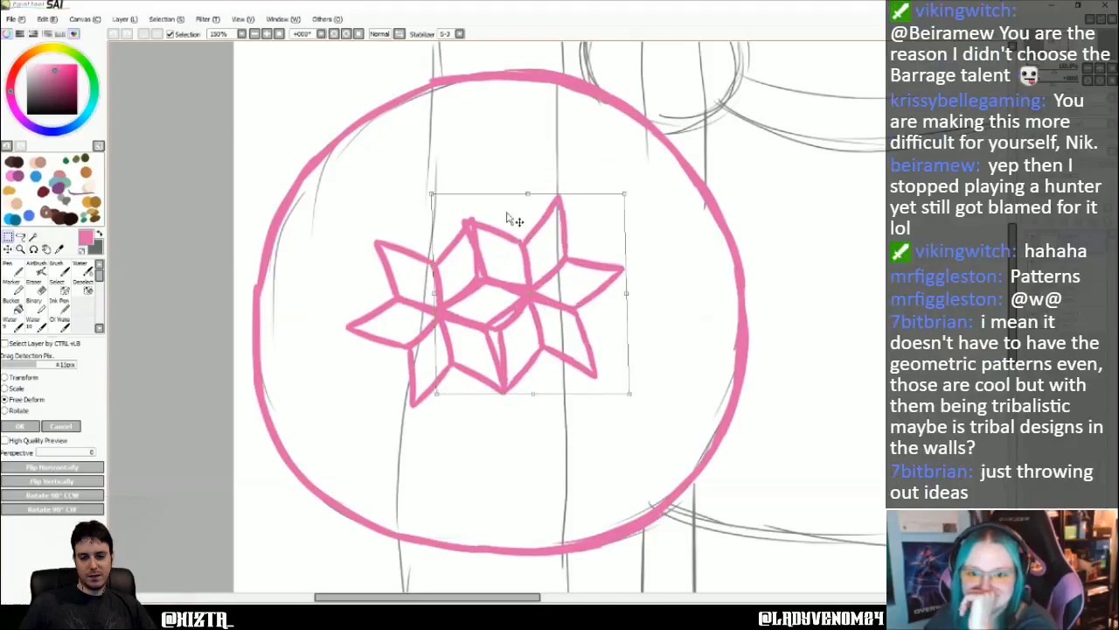
{"action": "left_click_drag", "start_coordinate": [432, 195], "coordinate": [444, 190]}
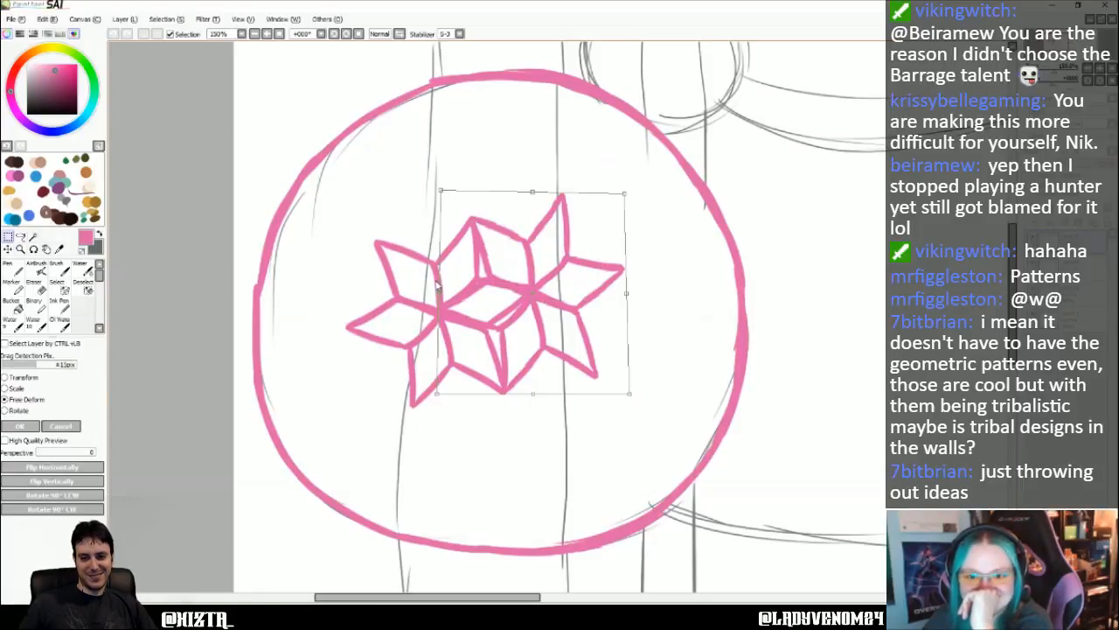
{"action": "left_click_drag", "start_coordinate": [438, 295], "coordinate": [434, 293]}
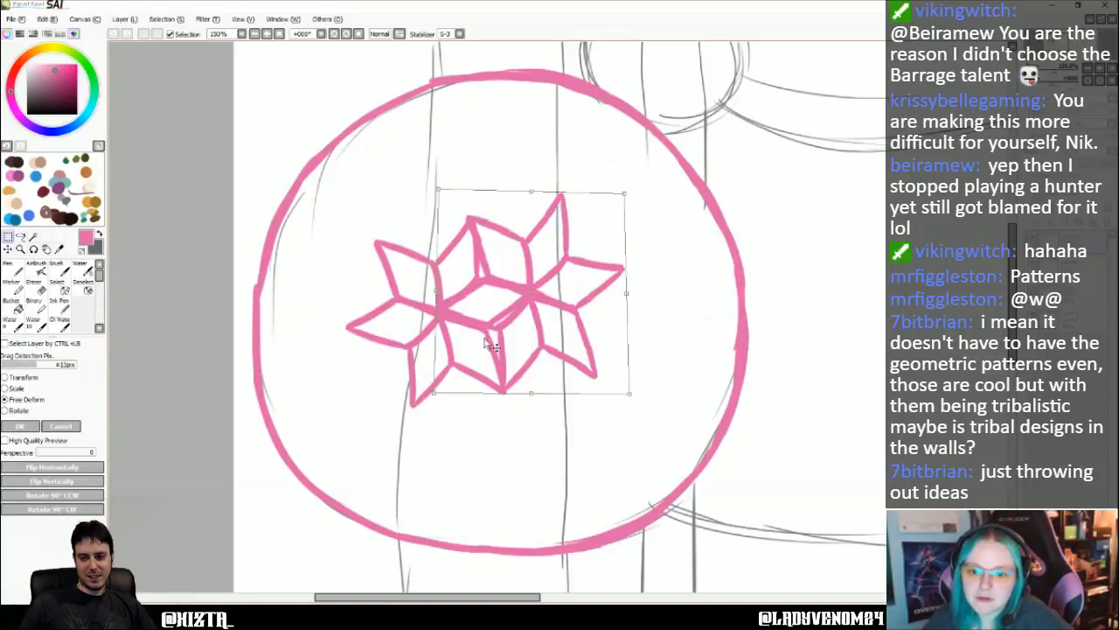
{"action": "left_click_drag", "start_coordinate": [438, 291], "coordinate": [438, 296]}
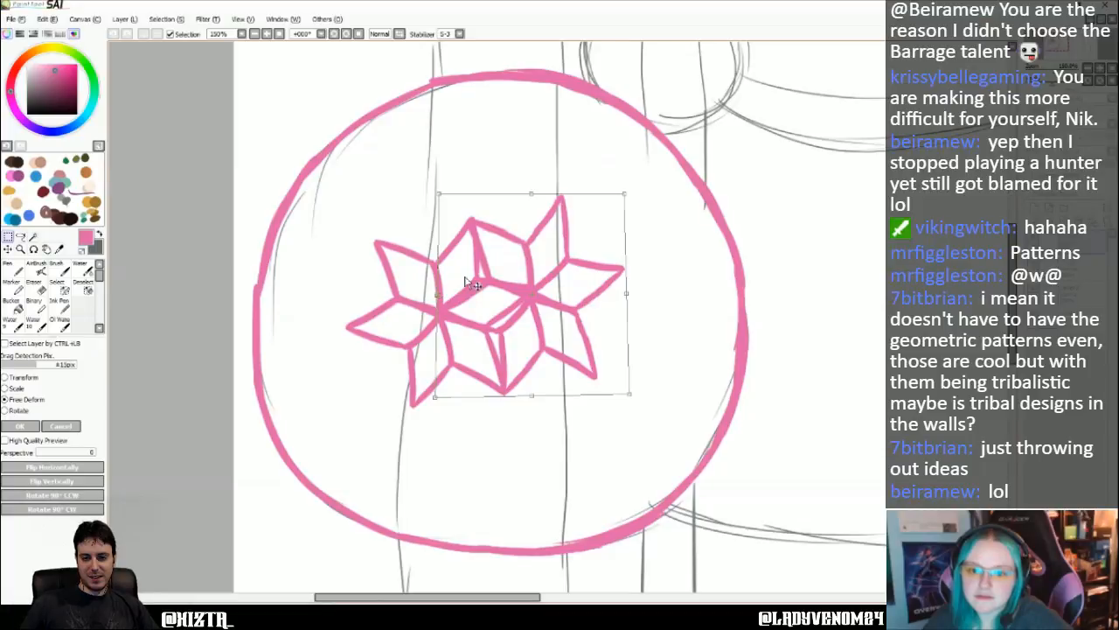
{"action": "left_click_drag", "start_coordinate": [437, 193], "coordinate": [445, 190]}
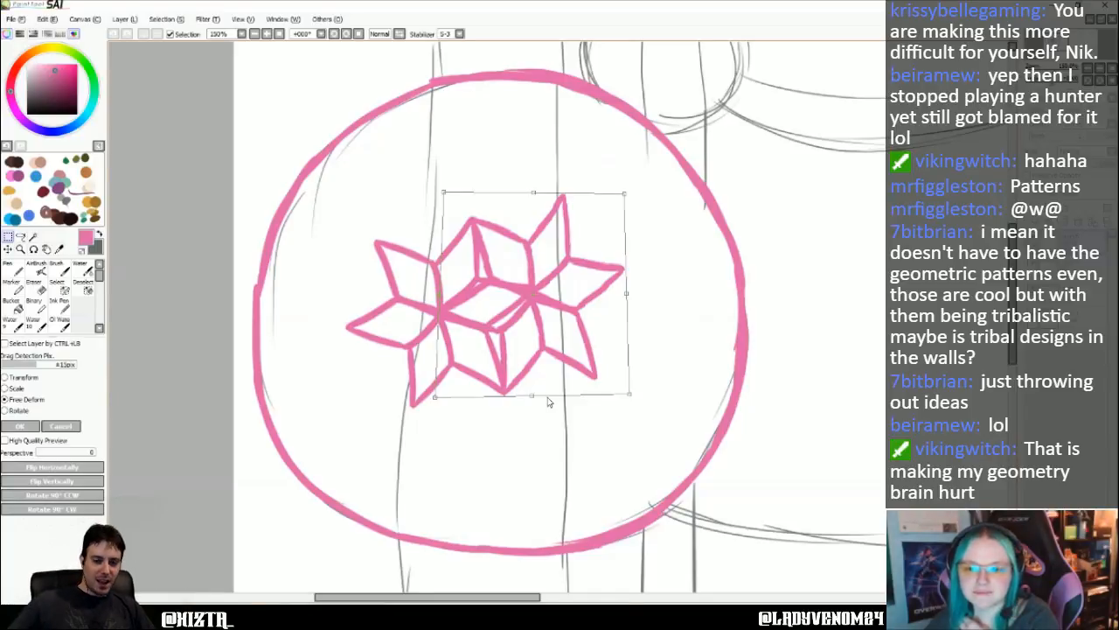
{"action": "left_click_drag", "start_coordinate": [625, 194], "coordinate": [635, 198]}
{"action": "left_click_drag", "start_coordinate": [633, 394], "coordinate": [648, 387]}
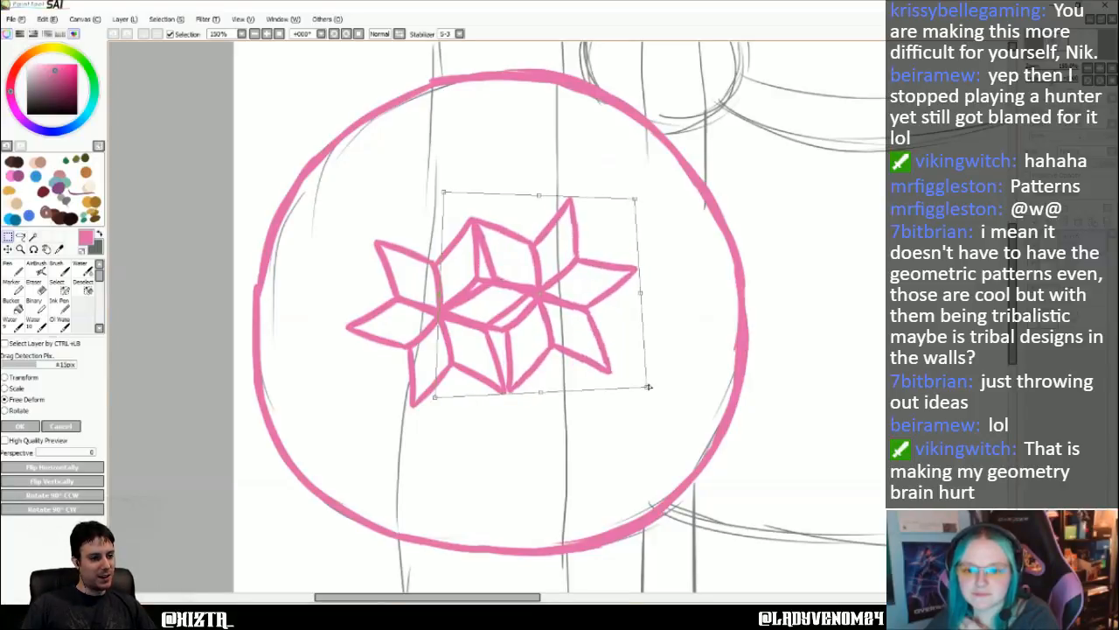
{"action": "left_click_drag", "start_coordinate": [573, 349], "coordinate": [569, 347]}
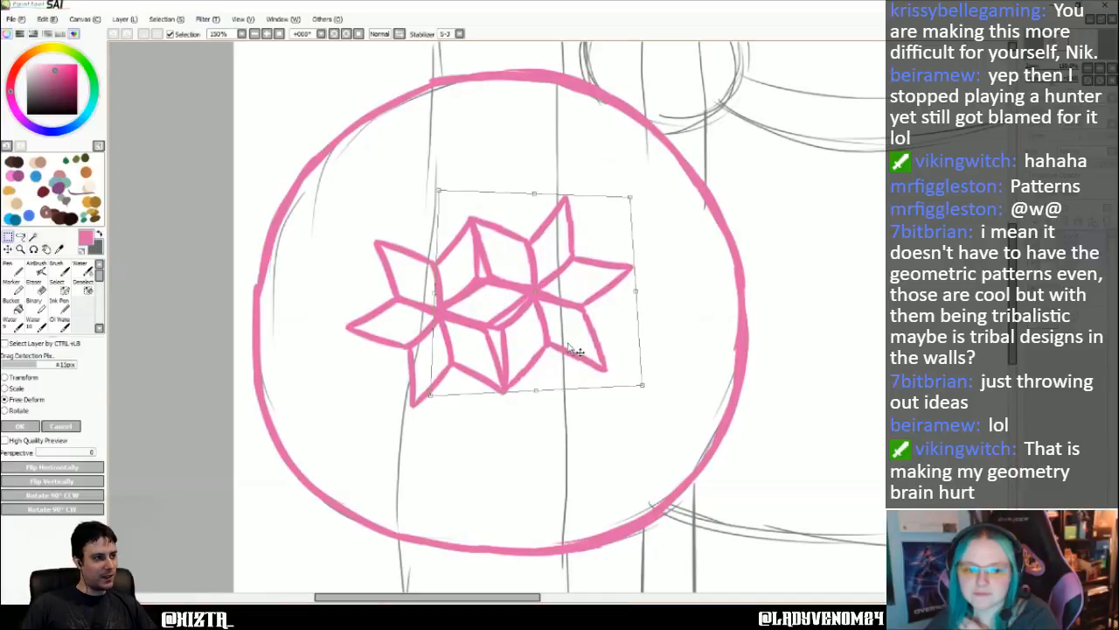
{"action": "left_click", "coordinate": [24, 428]}
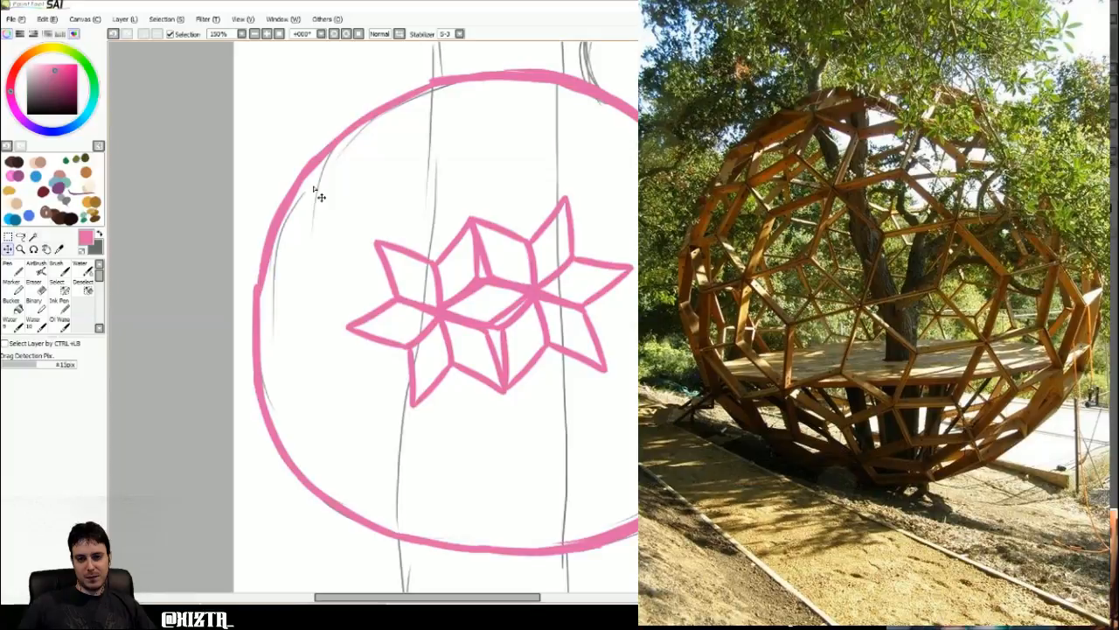
{"action": "left_click", "coordinate": [48, 18]}
{"action": "left_click", "coordinate": [58, 32]}
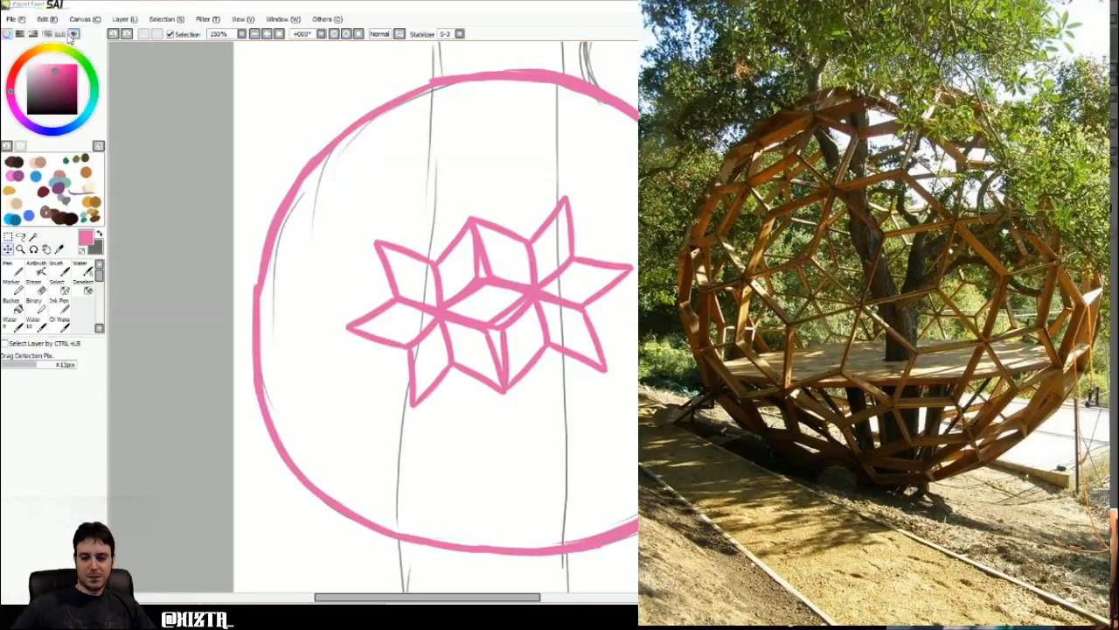
{"action": "left_click", "coordinate": [48, 19]}
{"action": "left_click", "coordinate": [58, 32]}
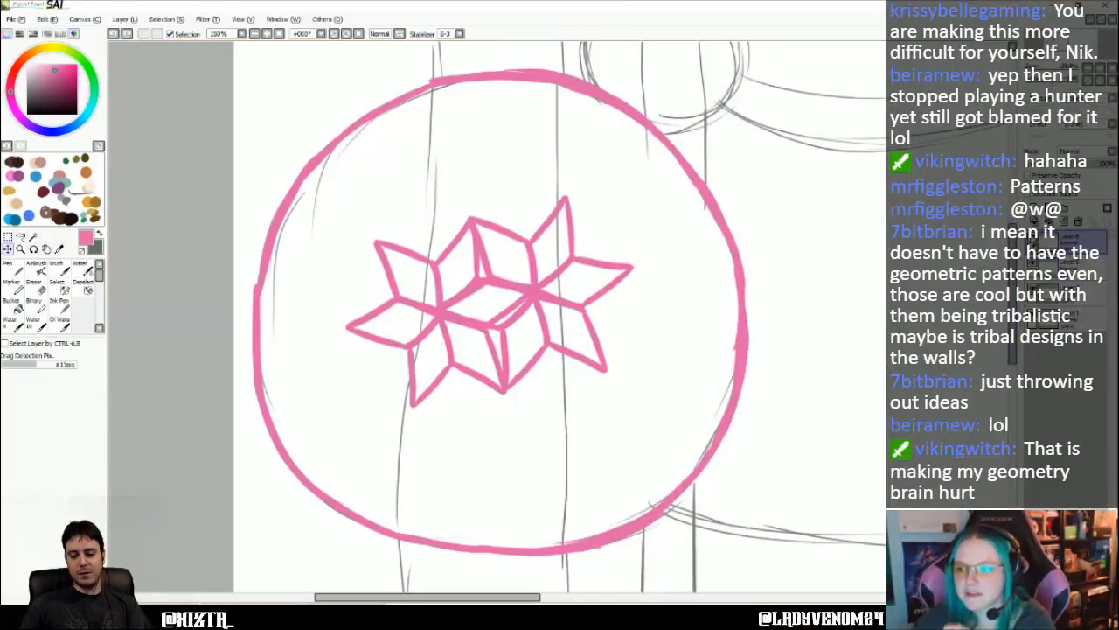
- Hide the two flower layers and add a new layer beneath them, above Layer2, for drawing with the Pen
{"action": "left_click", "coordinate": [1033, 241]}
{"action": "left_click", "coordinate": [1034, 262]}
{"action": "scroll", "coordinate": [778, 377], "scroll_direction": "down", "scroll_amount": 3}
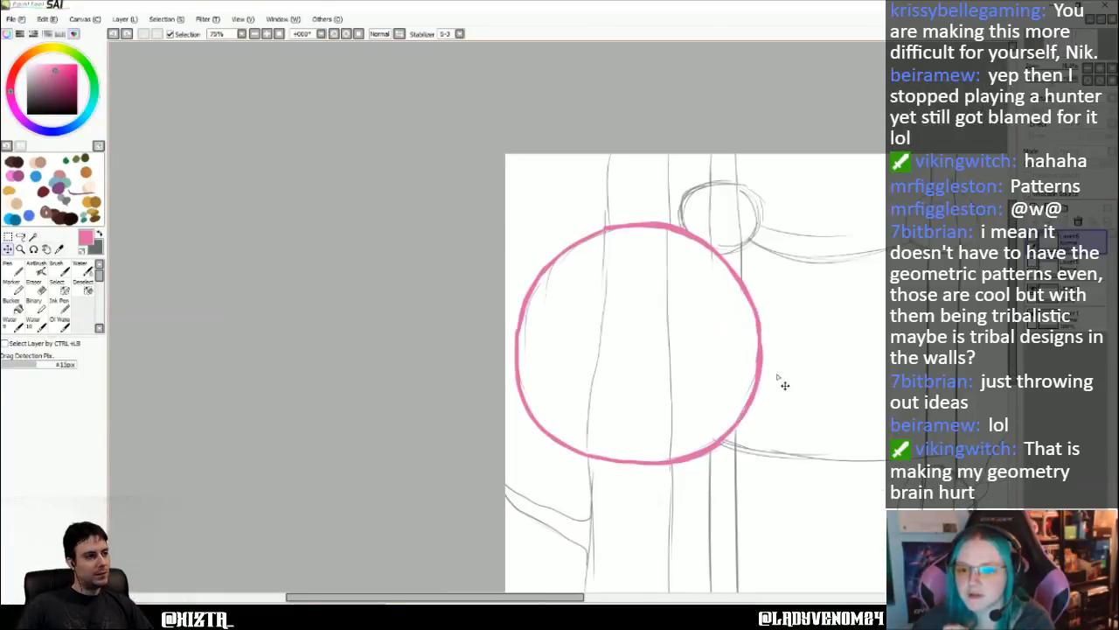
{"action": "scroll", "coordinate": [779, 377], "scroll_direction": "up", "scroll_amount": 2}
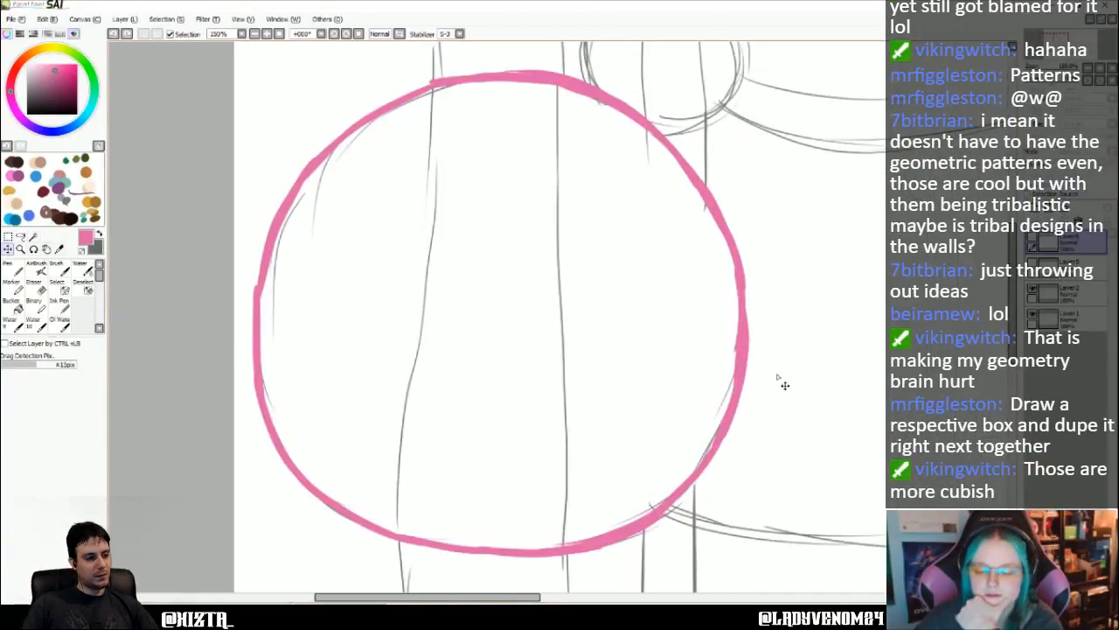
{"action": "left_click", "coordinate": [13, 267]}
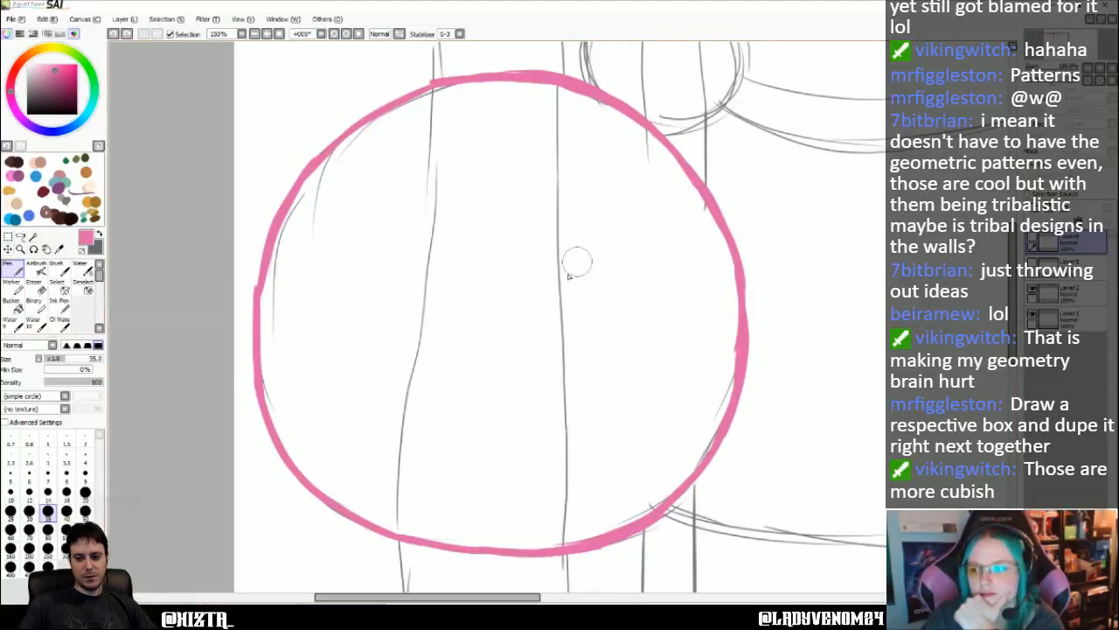
{"action": "left_click", "coordinate": [1075, 293]}
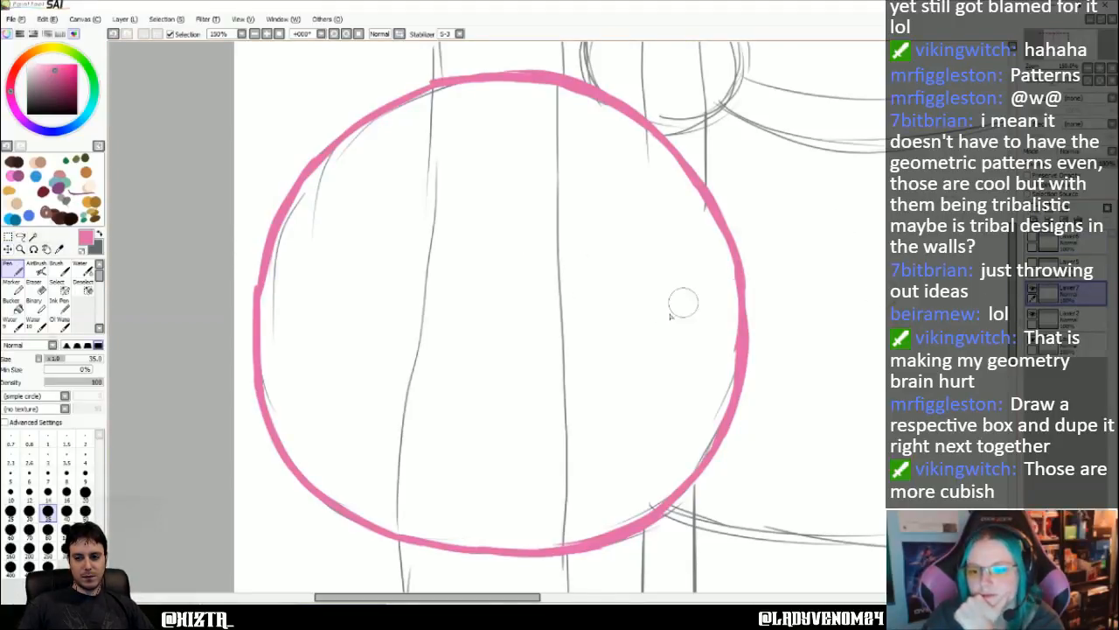
- Sketch overlapping curved pink strands from the large hut's right edge past its centre to begin a woven band
{"action": "left_click_drag", "start_coordinate": [733, 290], "coordinate": [726, 299]}
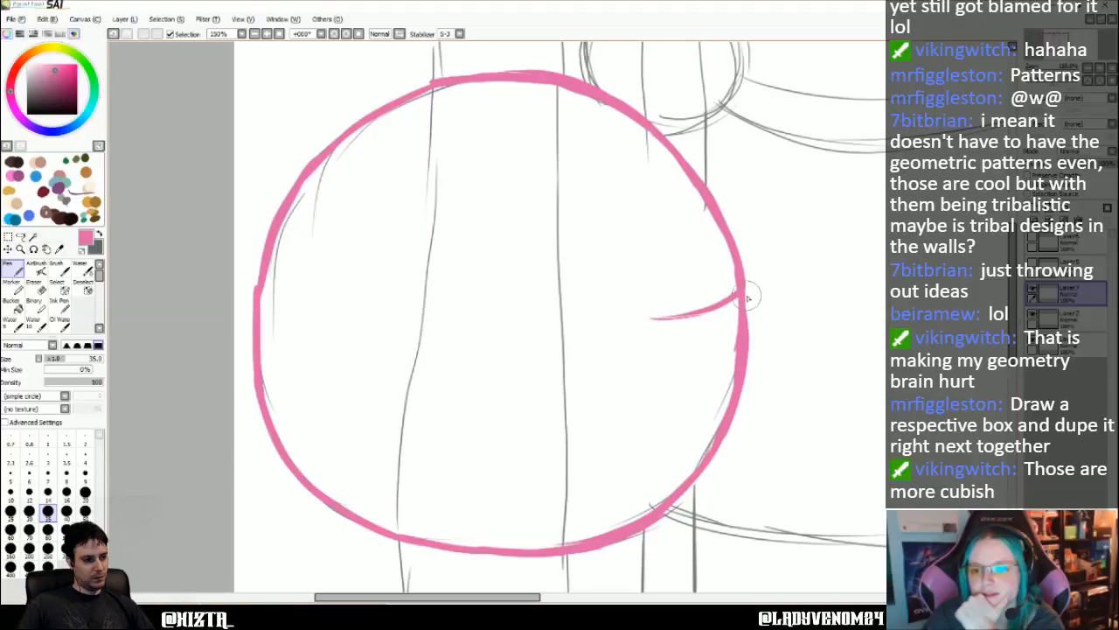
{"action": "mouse_move", "coordinate": [743, 297]}
{"action": "left_mouse_down"}
{"action": "mouse_move", "coordinate": [673, 323]}
{"action": "mouse_move", "coordinate": [686, 314]}
{"action": "mouse_move", "coordinate": [619, 294]}
{"action": "mouse_move", "coordinate": [679, 318]}
{"action": "mouse_move", "coordinate": [619, 342]}
{"action": "mouse_move", "coordinate": [556, 340]}
{"action": "mouse_move", "coordinate": [650, 348]}
{"action": "mouse_move", "coordinate": [602, 348]}
{"action": "mouse_move", "coordinate": [685, 343]}
{"action": "mouse_move", "coordinate": [627, 342]}
{"action": "mouse_move", "coordinate": [714, 325]}
{"action": "left_mouse_up"}
{"action": "mouse_move", "coordinate": [662, 350]}
{"action": "left_mouse_down"}
{"action": "mouse_move", "coordinate": [715, 327]}
{"action": "mouse_move", "coordinate": [737, 341]}
{"action": "mouse_move", "coordinate": [763, 322]}
{"action": "left_mouse_up"}
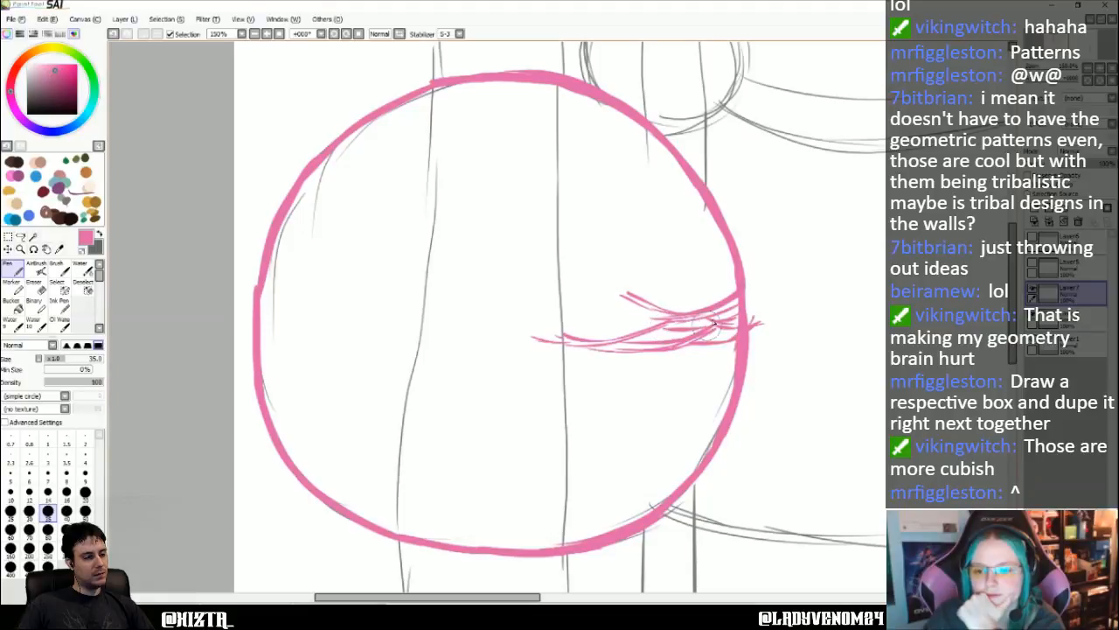
{"action": "mouse_move", "coordinate": [620, 355]}
{"action": "left_mouse_down"}
{"action": "mouse_move", "coordinate": [561, 370]}
{"action": "mouse_move", "coordinate": [617, 351]}
{"action": "left_mouse_up"}
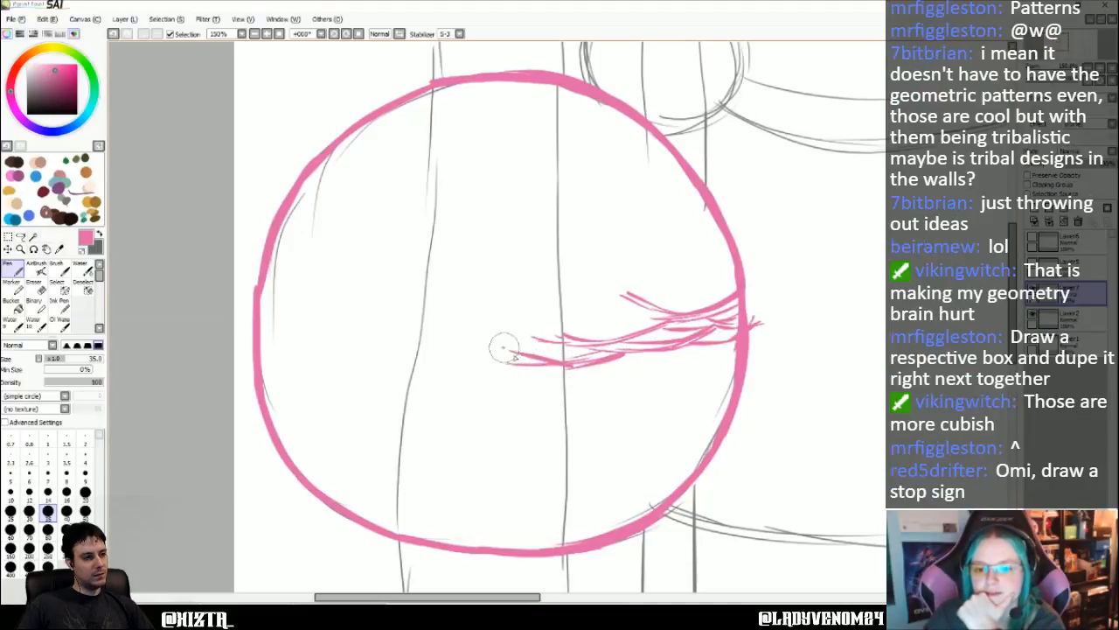
{"action": "left_click_drag", "start_coordinate": [505, 350], "coordinate": [568, 367]}
{"action": "left_click_drag", "start_coordinate": [504, 350], "coordinate": [463, 338]}
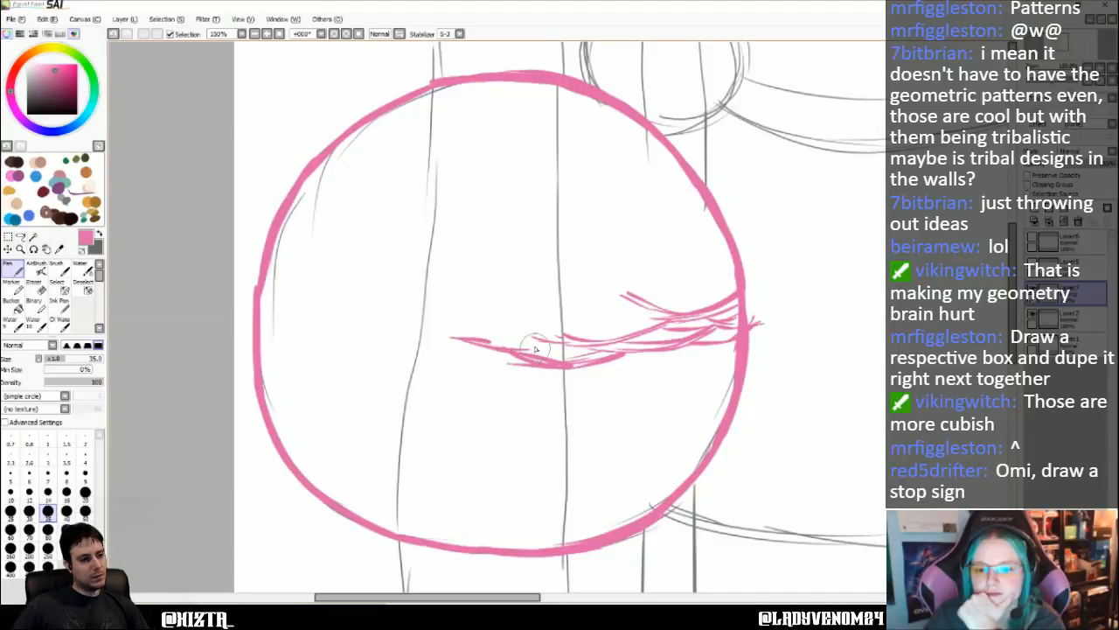
{"action": "left_click_drag", "start_coordinate": [594, 303], "coordinate": [670, 270]}
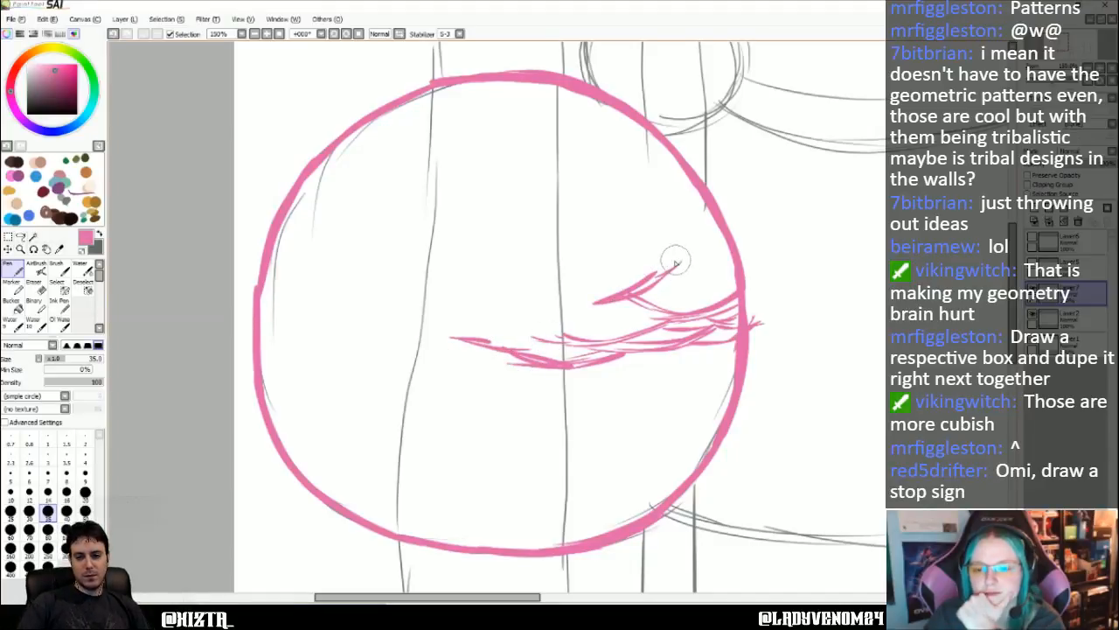
{"action": "key", "text": "ctrl+z"}
{"action": "key", "text": "ctrl+z"}
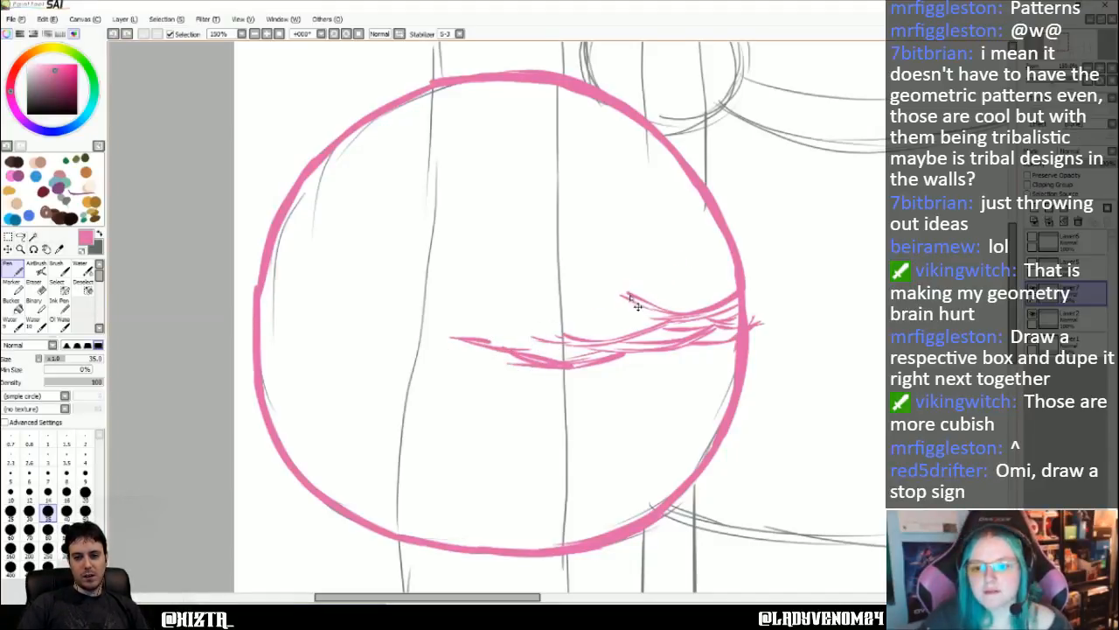
{"action": "mouse_move", "coordinate": [600, 303]}
{"action": "left_mouse_down"}
{"action": "mouse_move", "coordinate": [695, 252]}
{"action": "mouse_move", "coordinate": [672, 272]}
{"action": "mouse_move", "coordinate": [745, 243]}
{"action": "mouse_move", "coordinate": [706, 258]}
{"action": "mouse_move", "coordinate": [736, 264]}
{"action": "mouse_move", "coordinate": [664, 271]}
{"action": "mouse_move", "coordinate": [733, 278]}
{"action": "mouse_move", "coordinate": [669, 270]}
{"action": "mouse_move", "coordinate": [641, 285]}
{"action": "mouse_move", "coordinate": [731, 289]}
{"action": "left_mouse_up"}
{"action": "key", "text": "ctrl+z"}
- Build up the woven texture at the large hut's right edge with more crossing strands above the first ones
{"action": "mouse_move", "coordinate": [627, 295]}
{"action": "left_mouse_down"}
{"action": "mouse_move", "coordinate": [691, 279]}
{"action": "mouse_move", "coordinate": [662, 302]}
{"action": "mouse_move", "coordinate": [733, 282]}
{"action": "left_mouse_up"}
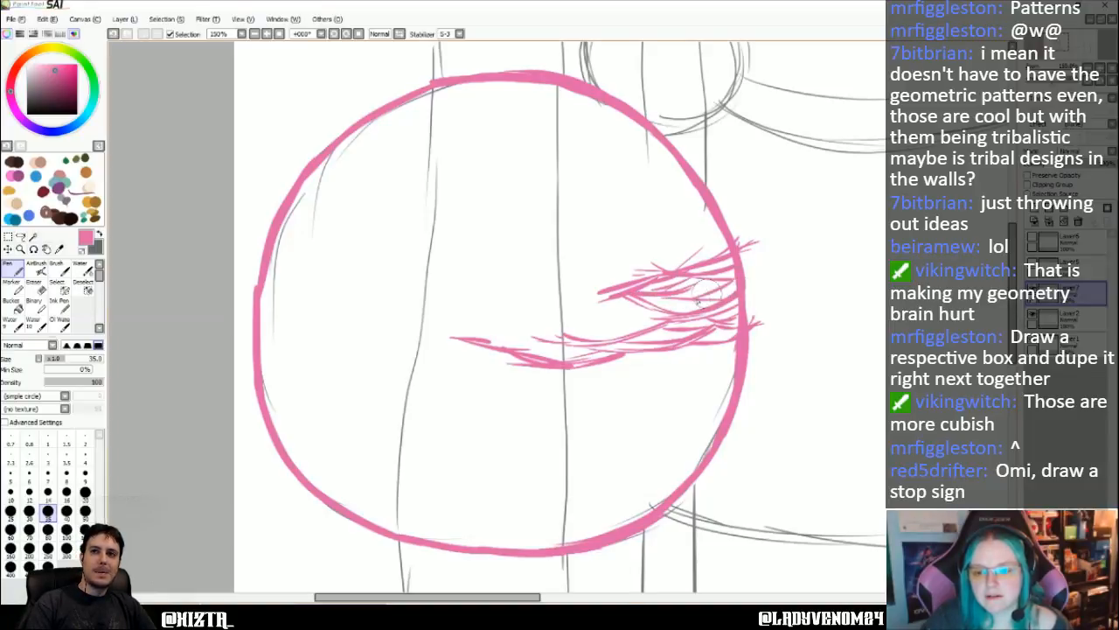
{"action": "left_click_drag", "start_coordinate": [641, 307], "coordinate": [574, 326]}
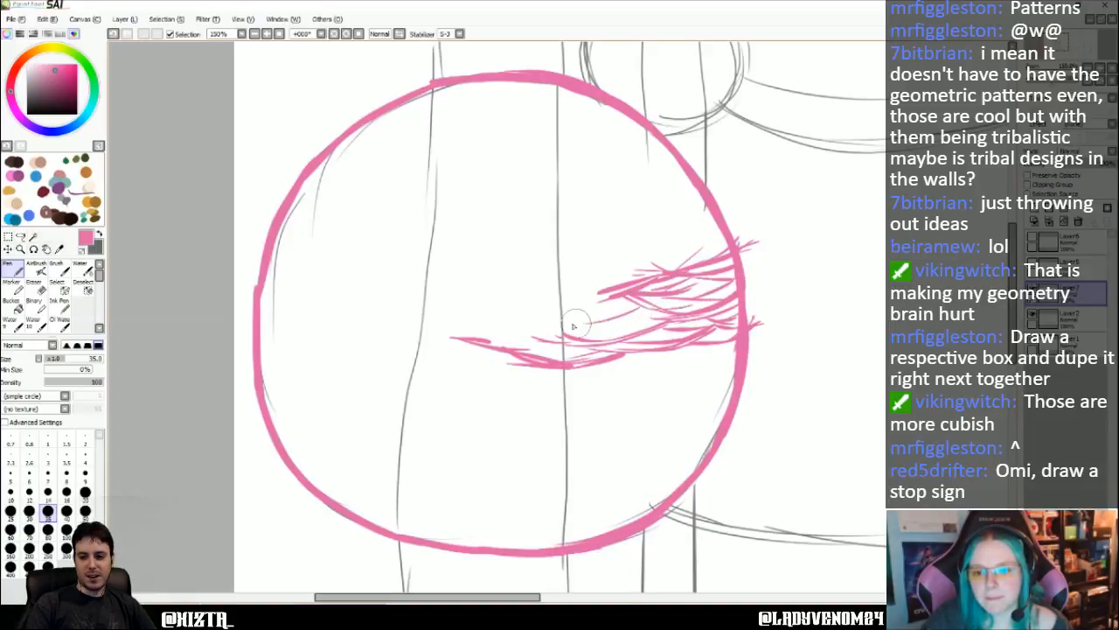
{"action": "mouse_move", "coordinate": [647, 309]}
{"action": "left_mouse_down"}
{"action": "mouse_move", "coordinate": [586, 324]}
{"action": "mouse_move", "coordinate": [629, 300]}
{"action": "mouse_move", "coordinate": [581, 323]}
{"action": "mouse_move", "coordinate": [649, 328]}
{"action": "left_mouse_up"}
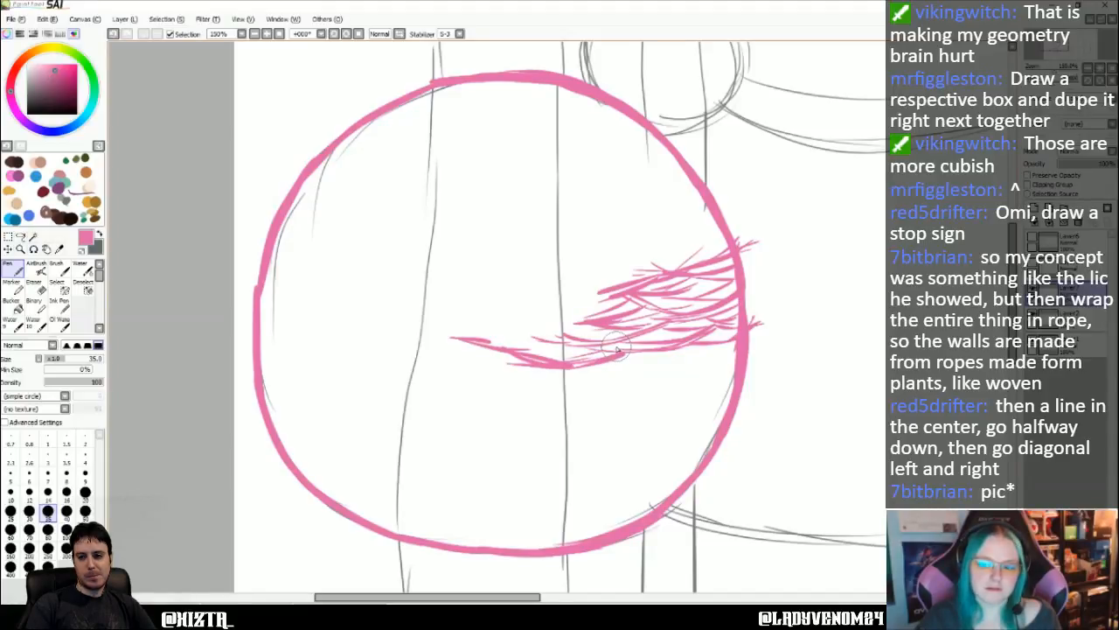
- Extend the woven band of pink strands to the large hut's left edge and thicken it along its full width
{"action": "key", "text": "Right"}
{"action": "key", "text": "Right"}
{"action": "key", "text": "Right"}
{"action": "key", "text": "Right"}
{"action": "key", "text": "Right"}
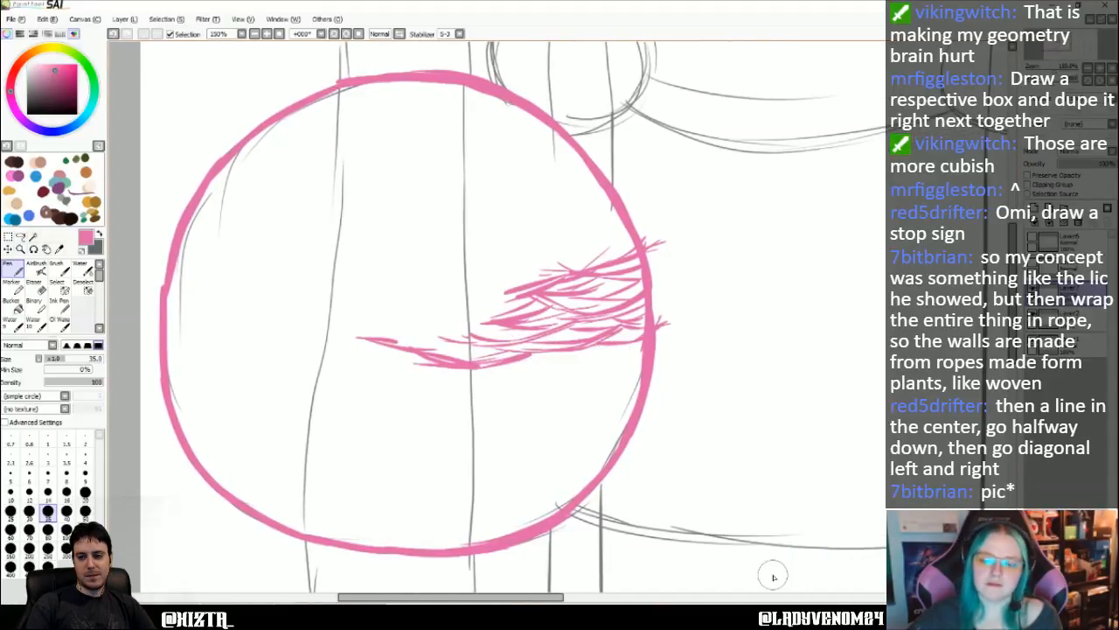
{"action": "scroll", "coordinate": [760, 257], "scroll_direction": "down", "scroll_amount": 4}
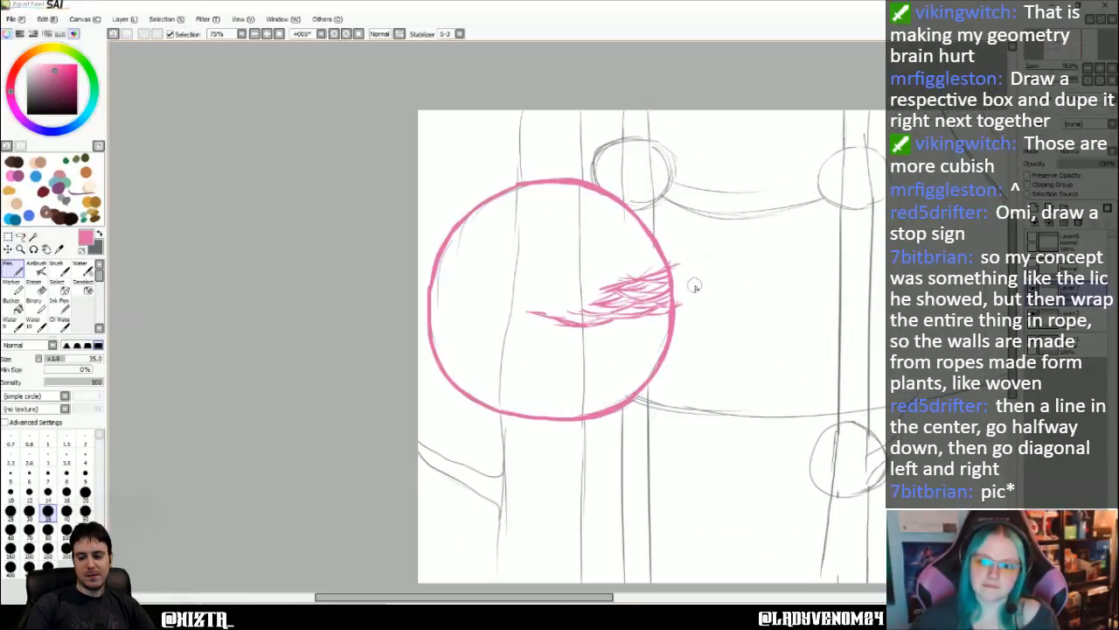
{"action": "key", "text": "Right"}
{"action": "key", "text": "Right"}
{"action": "key", "text": "Right"}
{"action": "key", "text": "Right"}
{"action": "key", "text": "Right"}
{"action": "key", "text": "Right"}
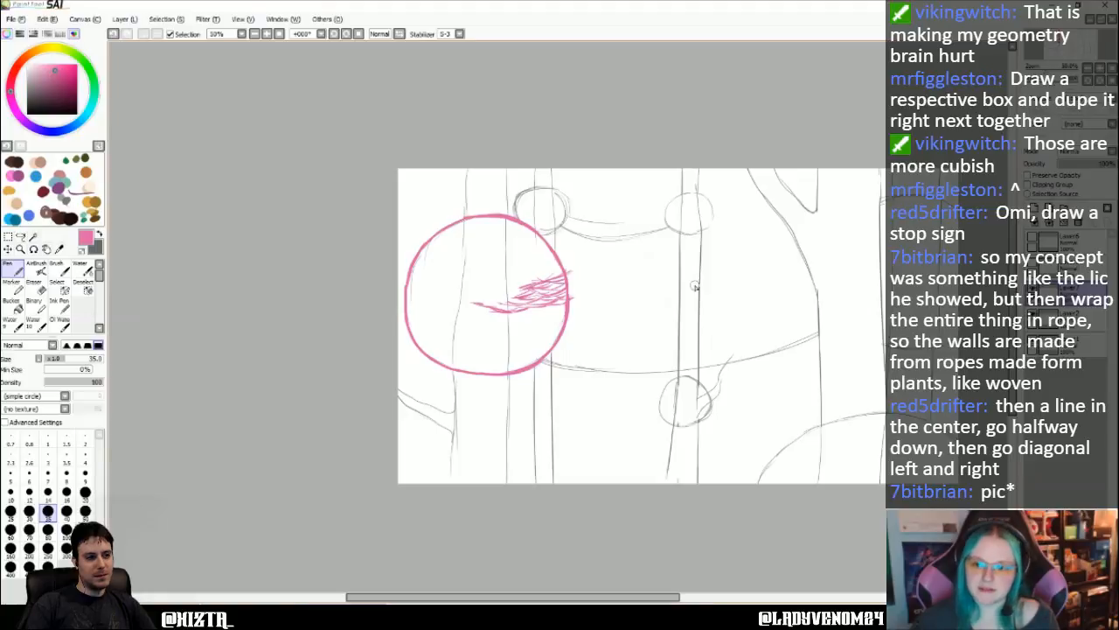
{"action": "scroll", "coordinate": [512, 374], "scroll_direction": "up", "scroll_amount": 2}
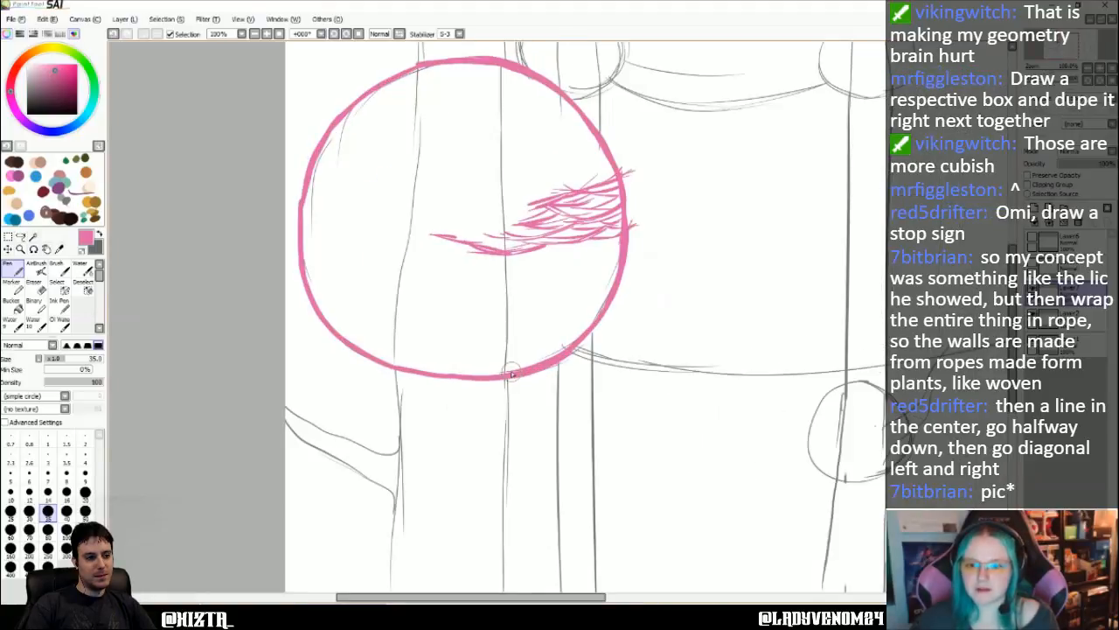
{"action": "scroll", "coordinate": [512, 374], "scroll_direction": "up", "scroll_amount": 2}
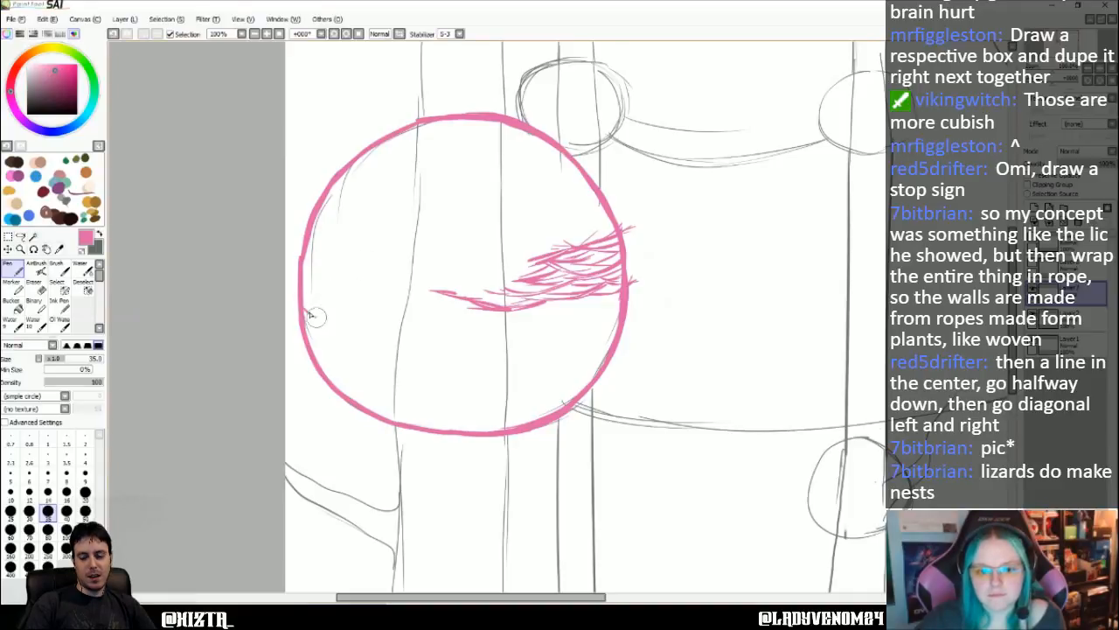
{"action": "mouse_move", "coordinate": [300, 306]}
{"action": "left_mouse_down"}
{"action": "mouse_move", "coordinate": [375, 320]}
{"action": "mouse_move", "coordinate": [326, 326]}
{"action": "mouse_move", "coordinate": [414, 308]}
{"action": "mouse_move", "coordinate": [379, 323]}
{"action": "mouse_move", "coordinate": [423, 328]}
{"action": "mouse_move", "coordinate": [451, 324]}
{"action": "mouse_move", "coordinate": [447, 309]}
{"action": "mouse_move", "coordinate": [479, 300]}
{"action": "left_mouse_up"}
{"action": "mouse_move", "coordinate": [414, 334]}
{"action": "left_mouse_down"}
{"action": "mouse_move", "coordinate": [488, 306]}
{"action": "mouse_move", "coordinate": [434, 322]}
{"action": "mouse_move", "coordinate": [449, 327]}
{"action": "mouse_move", "coordinate": [480, 313]}
{"action": "mouse_move", "coordinate": [372, 295]}
{"action": "mouse_move", "coordinate": [405, 296]}
{"action": "mouse_move", "coordinate": [380, 272]}
{"action": "mouse_move", "coordinate": [480, 318]}
{"action": "mouse_move", "coordinate": [445, 326]}
{"action": "mouse_move", "coordinate": [490, 325]}
{"action": "left_mouse_up"}
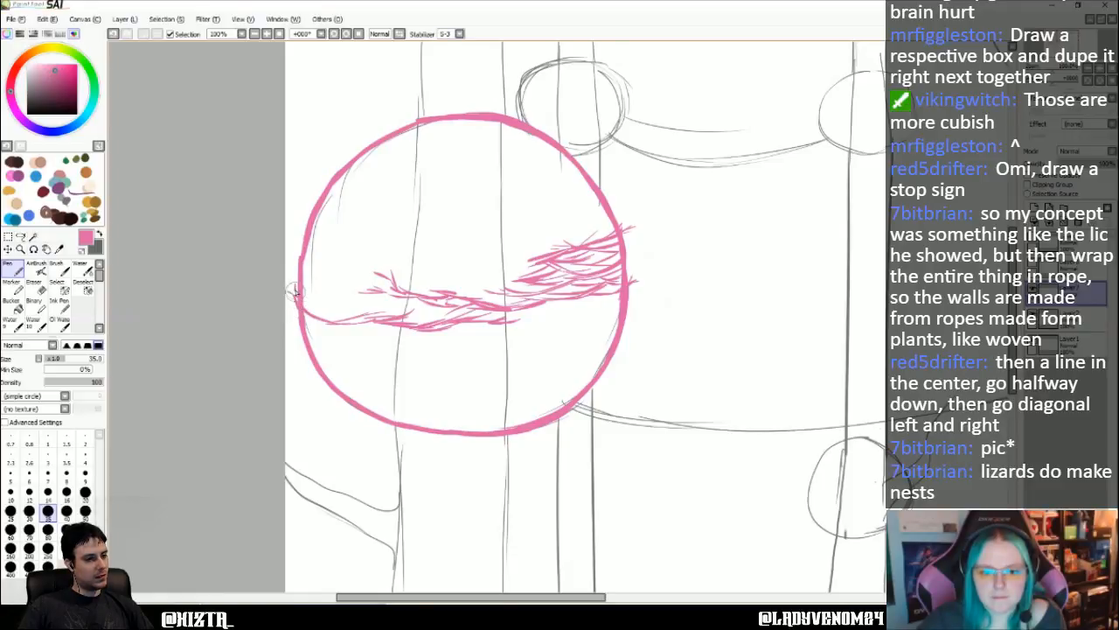
{"action": "mouse_move", "coordinate": [330, 315]}
{"action": "left_mouse_down"}
{"action": "mouse_move", "coordinate": [361, 302]}
{"action": "mouse_move", "coordinate": [405, 308]}
{"action": "left_mouse_up"}
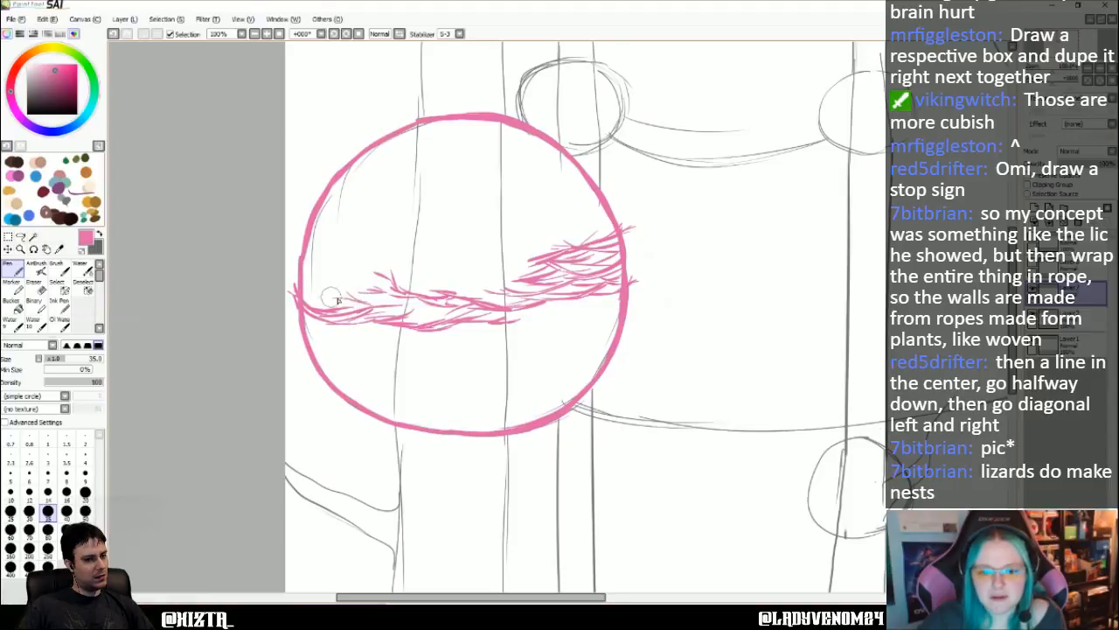
{"action": "mouse_move", "coordinate": [333, 309]}
{"action": "left_mouse_down"}
{"action": "mouse_move", "coordinate": [411, 303]}
{"action": "mouse_move", "coordinate": [379, 311]}
{"action": "mouse_move", "coordinate": [524, 317]}
{"action": "mouse_move", "coordinate": [581, 299]}
{"action": "mouse_move", "coordinate": [533, 312]}
{"action": "mouse_move", "coordinate": [599, 302]}
{"action": "mouse_move", "coordinate": [581, 309]}
{"action": "mouse_move", "coordinate": [627, 311]}
{"action": "mouse_move", "coordinate": [558, 319]}
{"action": "left_mouse_up"}
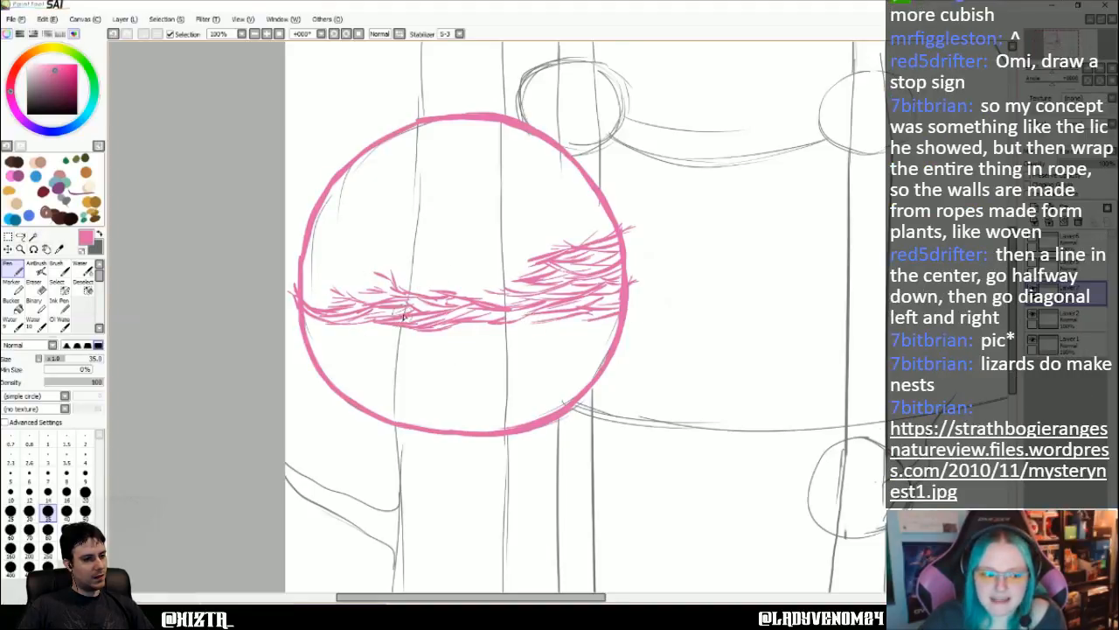
- Thicken the woven band with more pink strands above its centre and above and below it at the large hut's left edge
{"action": "key", "text": "Right"}
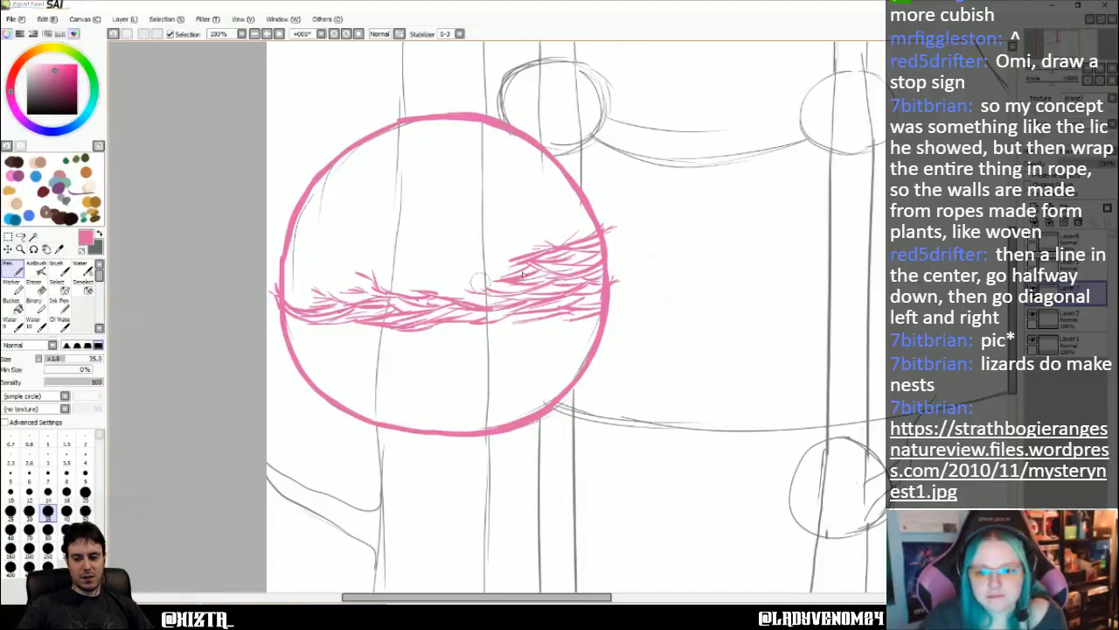
{"action": "left_click_drag", "start_coordinate": [492, 275], "coordinate": [457, 258]}
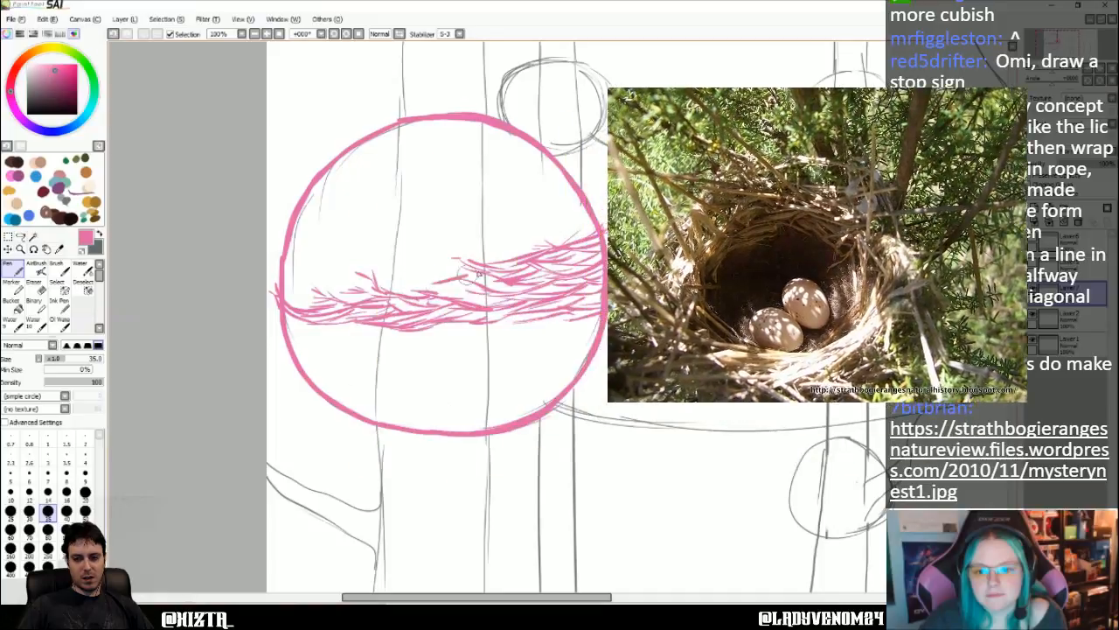
{"action": "left_click_drag", "start_coordinate": [475, 276], "coordinate": [408, 284]}
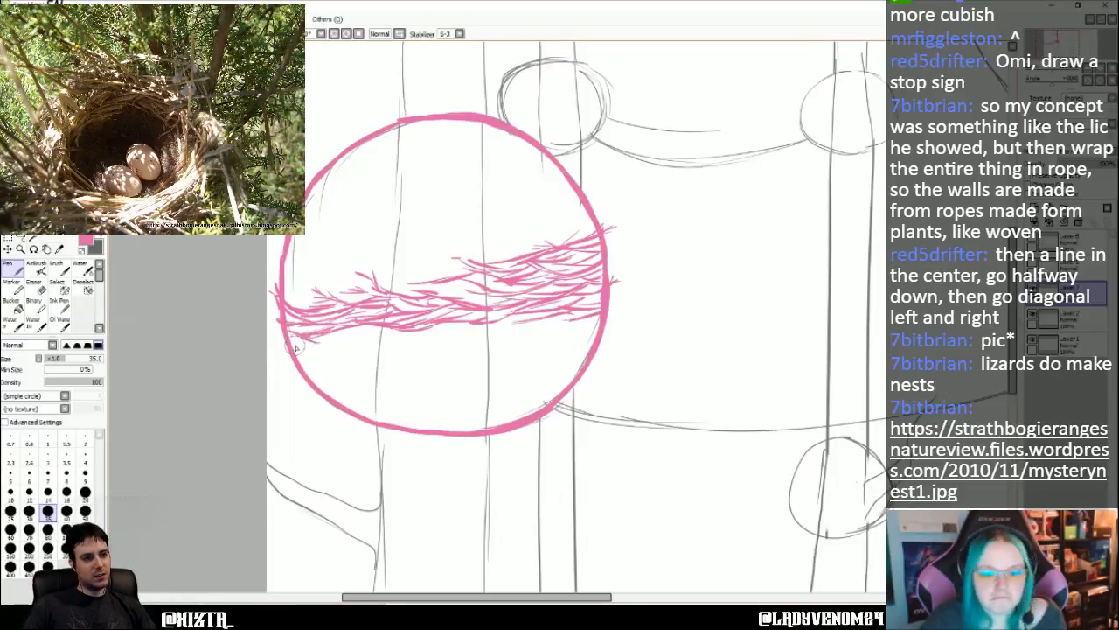
{"action": "mouse_move", "coordinate": [279, 327]}
{"action": "left_mouse_down"}
{"action": "mouse_move", "coordinate": [376, 329]}
{"action": "mouse_move", "coordinate": [440, 344]}
{"action": "left_mouse_up"}
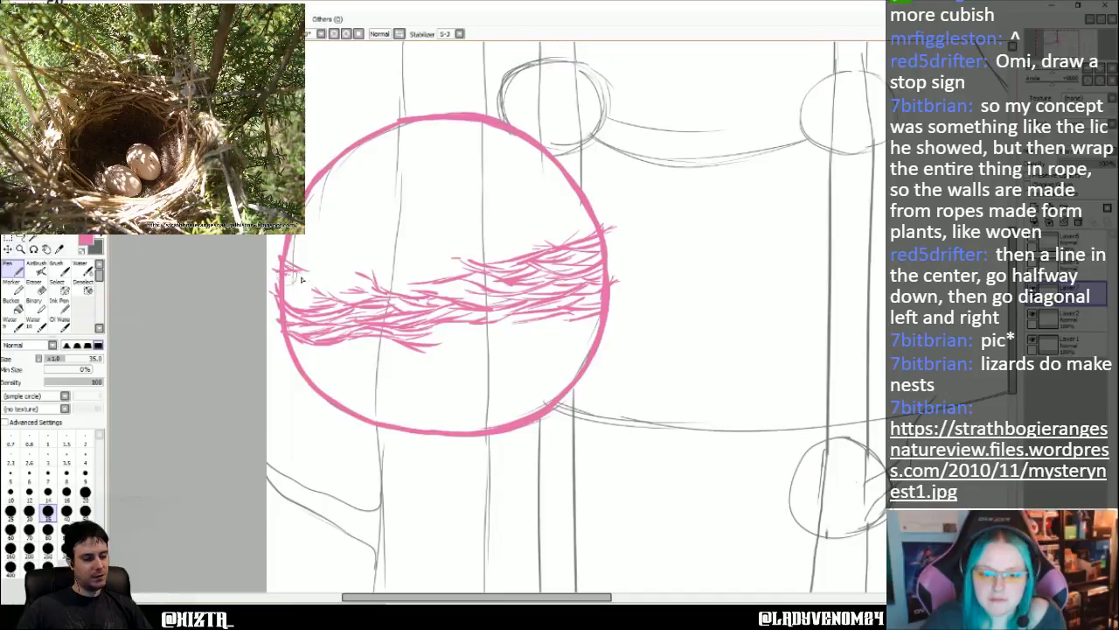
{"action": "mouse_move", "coordinate": [285, 285]}
{"action": "left_mouse_down"}
{"action": "mouse_move", "coordinate": [340, 267]}
{"action": "mouse_move", "coordinate": [328, 276]}
{"action": "mouse_move", "coordinate": [360, 276]}
{"action": "left_mouse_up"}
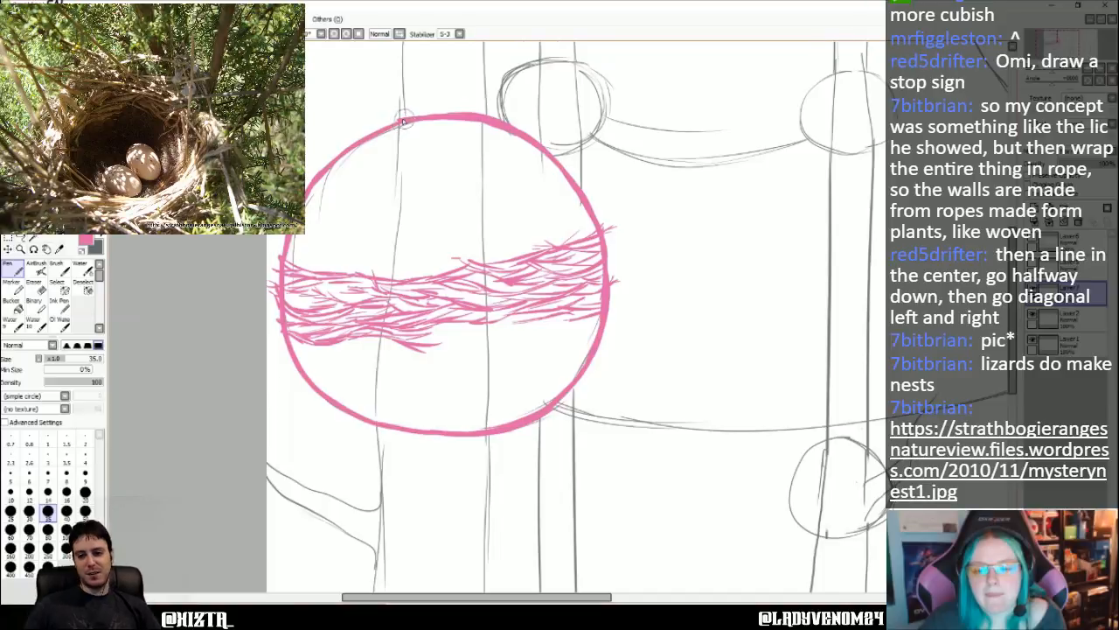
- Sketch rough strands across the large hut's top edge and erase the smooth pink outline there on Layer2
{"action": "left_click_drag", "start_coordinate": [482, 121], "coordinate": [407, 127]}
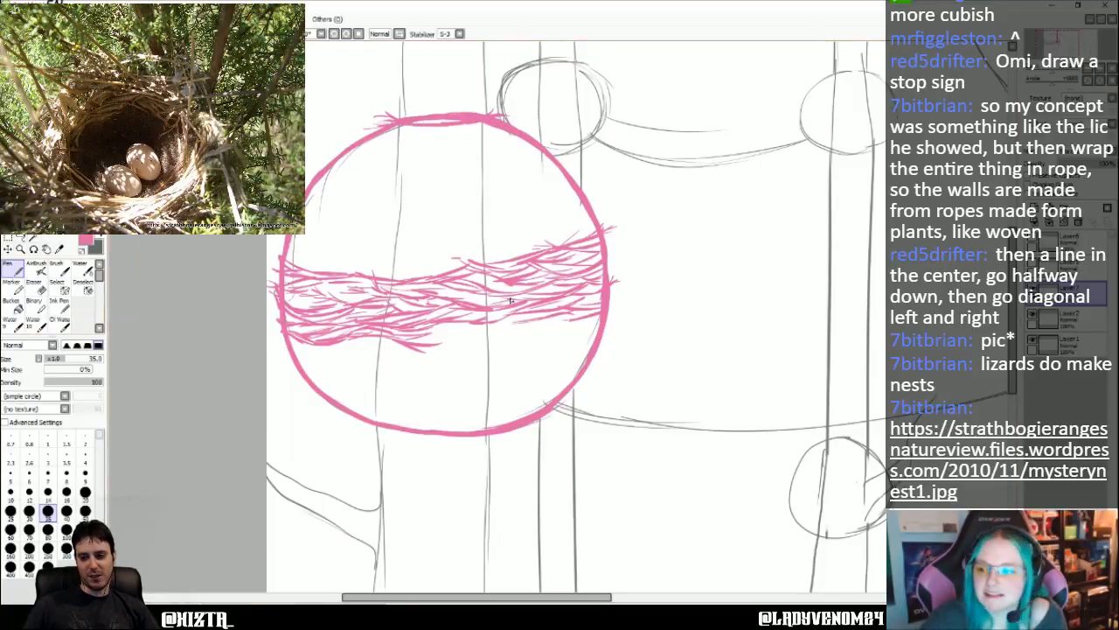
{"action": "left_click", "coordinate": [1066, 320]}
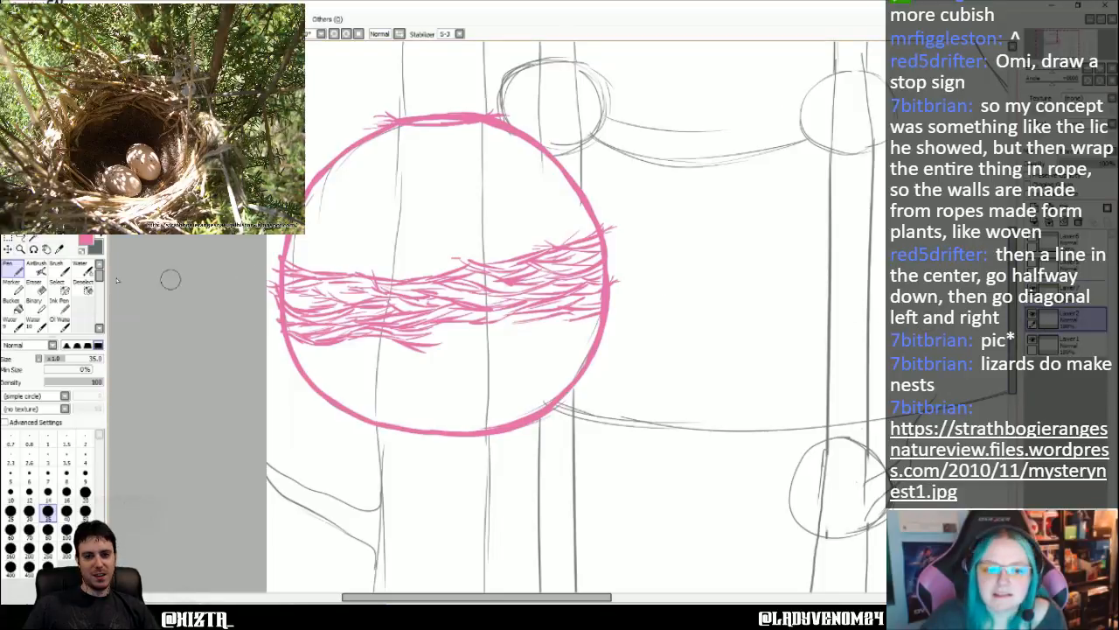
{"action": "left_click", "coordinate": [35, 284]}
{"action": "left_click_drag", "start_coordinate": [428, 117], "coordinate": [479, 114]}
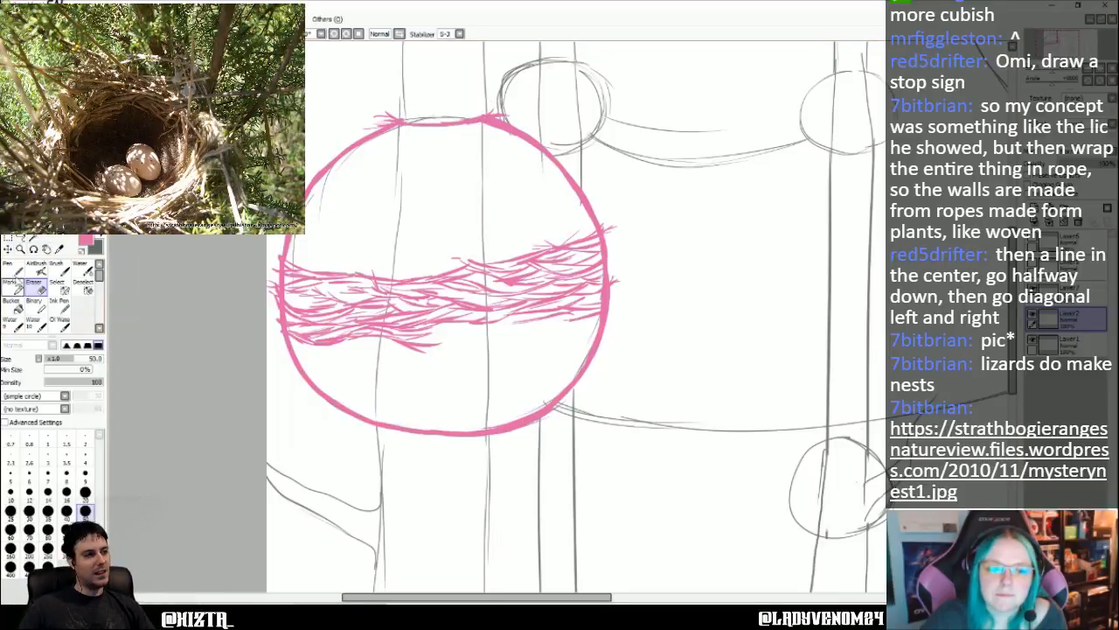
{"action": "left_click", "coordinate": [11, 265]}
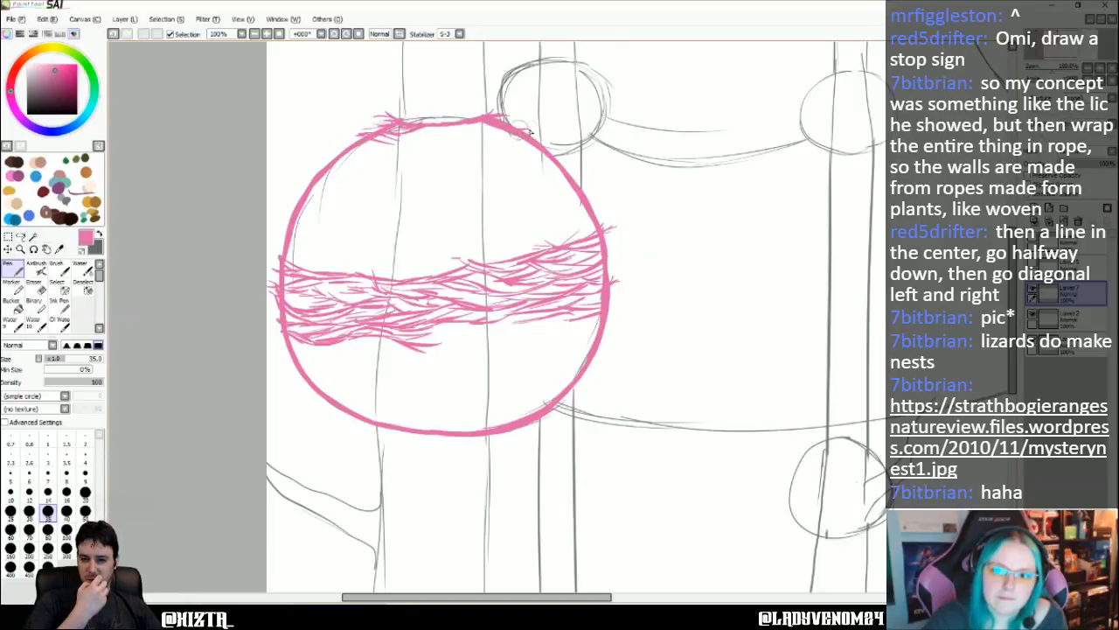
{"action": "mouse_move", "coordinate": [512, 130]}
{"action": "left_mouse_down"}
{"action": "mouse_move", "coordinate": [413, 137]}
{"action": "mouse_move", "coordinate": [442, 131]}
{"action": "left_mouse_up"}
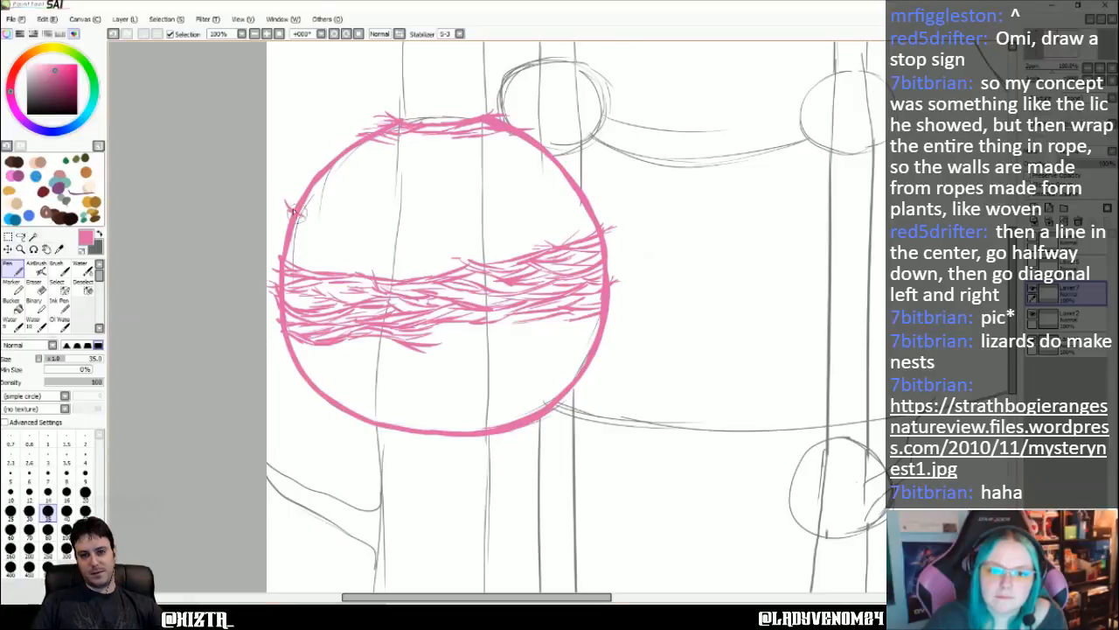
- Extend the woven band upward from the left edge to the right edge and add another row of strands beneath the hut's top
{"action": "mouse_move", "coordinate": [298, 214]}
{"action": "left_mouse_down"}
{"action": "mouse_move", "coordinate": [301, 226]}
{"action": "mouse_move", "coordinate": [396, 245]}
{"action": "left_mouse_up"}
{"action": "mouse_move", "coordinate": [315, 226]}
{"action": "left_mouse_down"}
{"action": "mouse_move", "coordinate": [292, 231]}
{"action": "mouse_move", "coordinate": [311, 232]}
{"action": "left_mouse_up"}
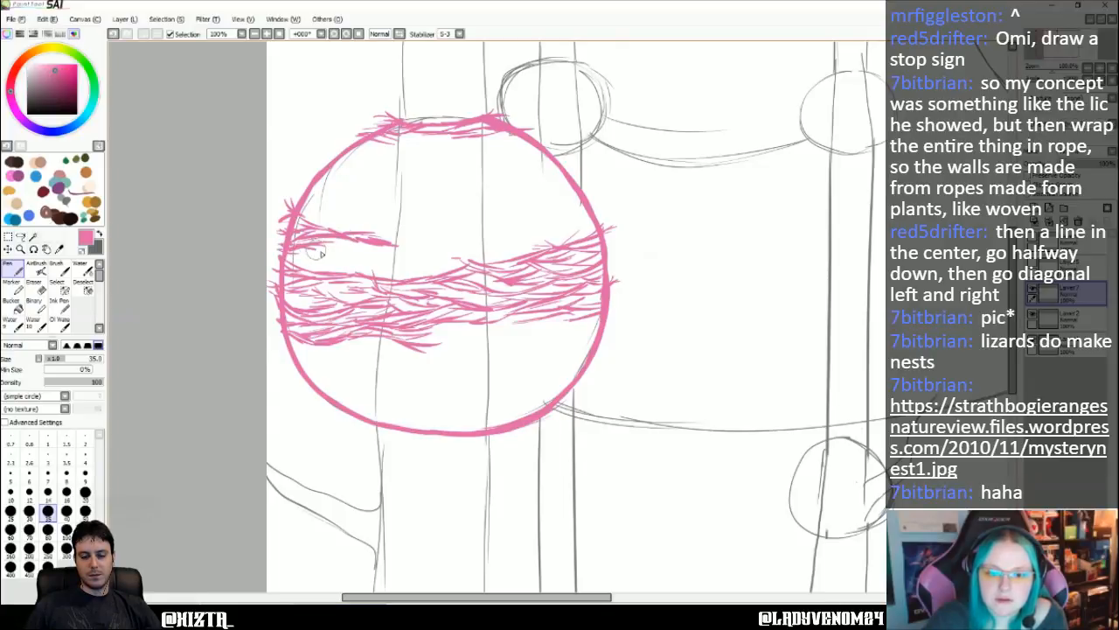
{"action": "mouse_move", "coordinate": [377, 244]}
{"action": "left_mouse_down"}
{"action": "mouse_move", "coordinate": [539, 207]}
{"action": "mouse_move", "coordinate": [488, 232]}
{"action": "mouse_move", "coordinate": [436, 235]}
{"action": "mouse_move", "coordinate": [463, 238]}
{"action": "mouse_move", "coordinate": [429, 248]}
{"action": "mouse_move", "coordinate": [517, 231]}
{"action": "left_mouse_up"}
{"action": "key", "text": "ctrl+z"}
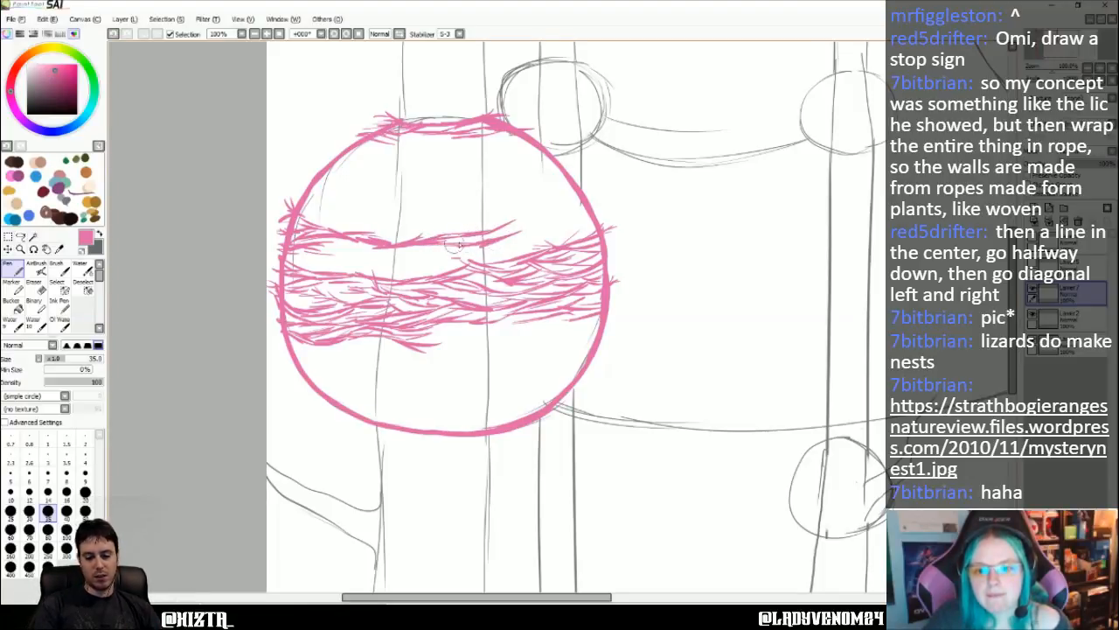
{"action": "mouse_move", "coordinate": [442, 244]}
{"action": "left_mouse_down"}
{"action": "mouse_move", "coordinate": [346, 269]}
{"action": "mouse_move", "coordinate": [326, 268]}
{"action": "mouse_move", "coordinate": [414, 246]}
{"action": "mouse_move", "coordinate": [301, 261]}
{"action": "mouse_move", "coordinate": [364, 241]}
{"action": "left_mouse_up"}
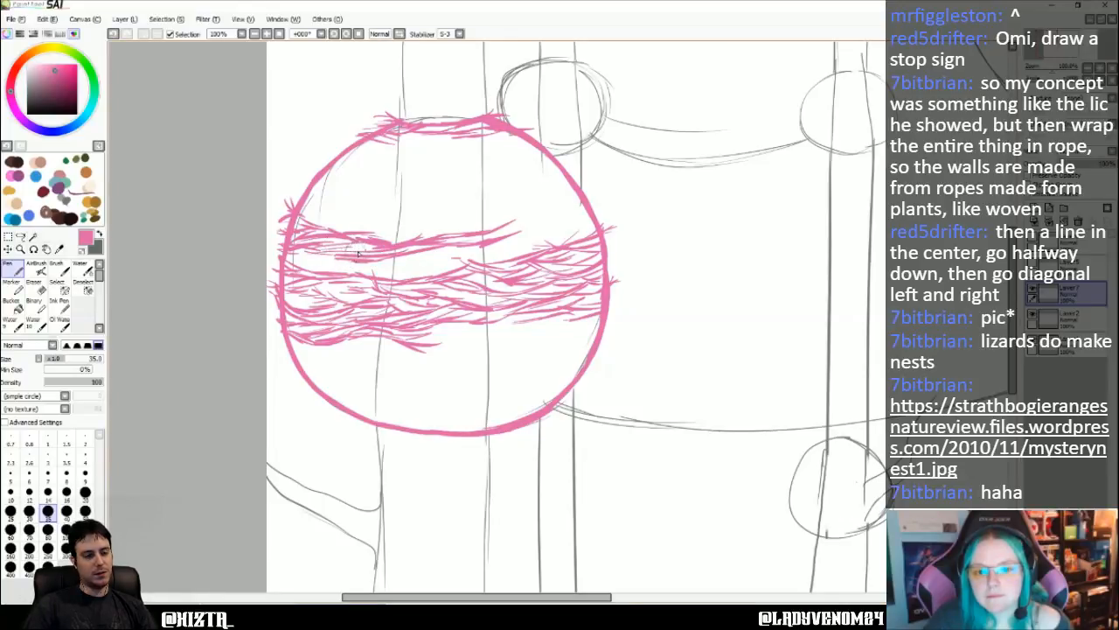
{"action": "mouse_move", "coordinate": [313, 270]}
{"action": "left_mouse_down"}
{"action": "mouse_move", "coordinate": [358, 262]}
{"action": "mouse_move", "coordinate": [333, 274]}
{"action": "mouse_move", "coordinate": [291, 260]}
{"action": "mouse_move", "coordinate": [400, 273]}
{"action": "mouse_move", "coordinate": [453, 248]}
{"action": "left_mouse_up"}
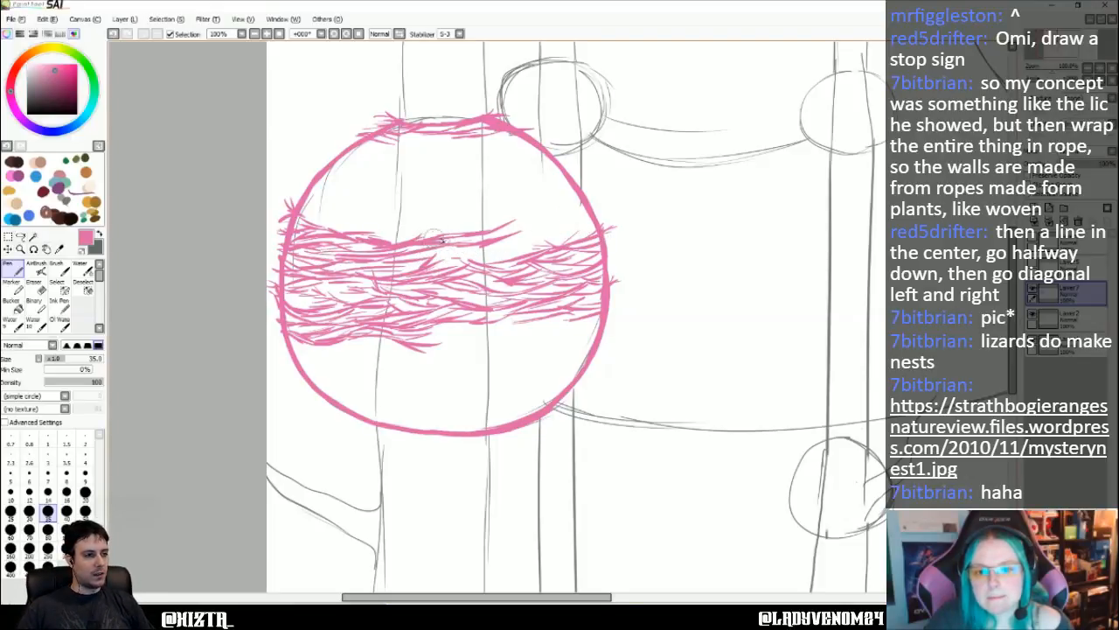
{"action": "mouse_move", "coordinate": [470, 226]}
{"action": "left_mouse_down"}
{"action": "mouse_move", "coordinate": [539, 240]}
{"action": "mouse_move", "coordinate": [526, 238]}
{"action": "mouse_move", "coordinate": [584, 232]}
{"action": "mouse_move", "coordinate": [530, 246]}
{"action": "mouse_move", "coordinate": [512, 226]}
{"action": "mouse_move", "coordinate": [429, 195]}
{"action": "mouse_move", "coordinate": [475, 206]}
{"action": "mouse_move", "coordinate": [457, 187]}
{"action": "mouse_move", "coordinate": [437, 194]}
{"action": "left_mouse_up"}
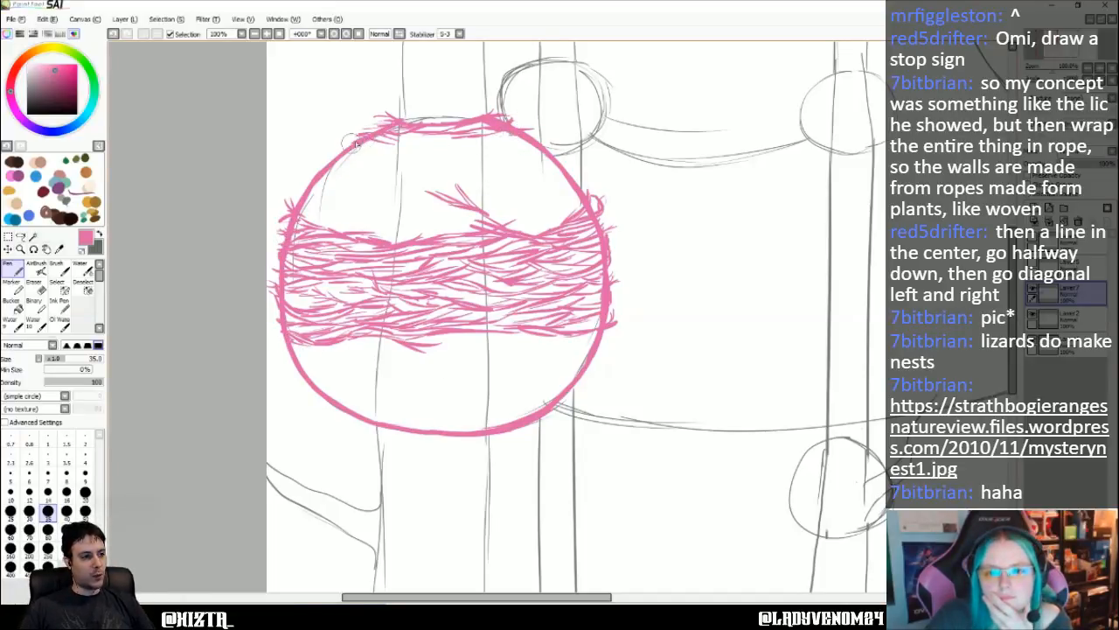
{"action": "mouse_move", "coordinate": [348, 150]}
{"action": "left_mouse_down"}
{"action": "mouse_move", "coordinate": [478, 135]}
{"action": "mouse_move", "coordinate": [467, 140]}
{"action": "left_mouse_up"}
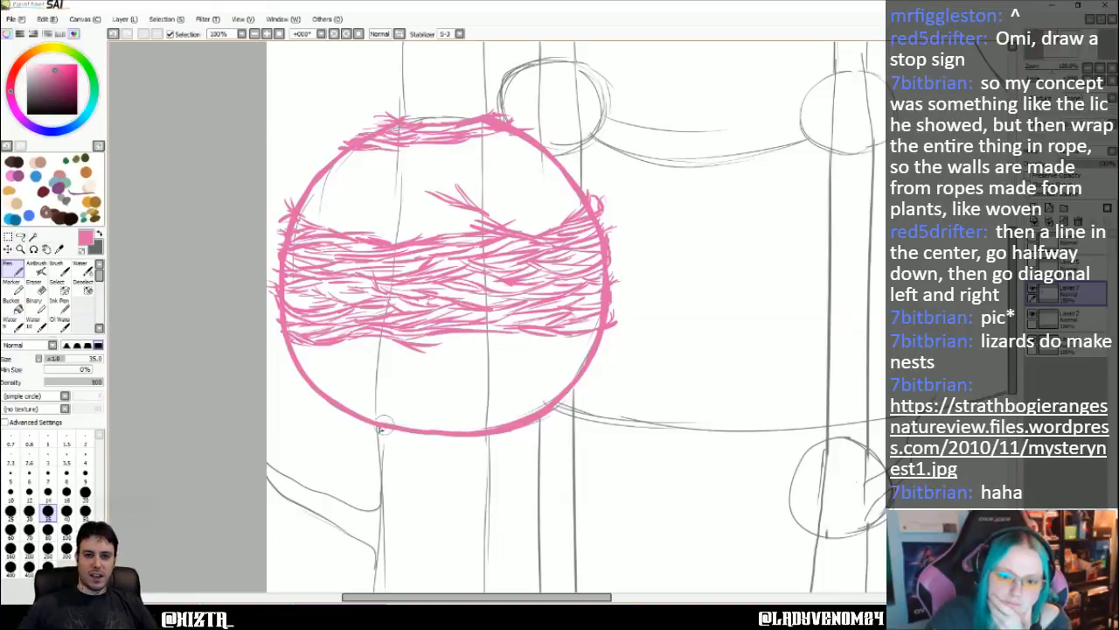
- Draw branching strands from the hut's bottom up to the woven band and fill the area towards the lower right edge
{"action": "mouse_move", "coordinate": [373, 429]}
{"action": "left_mouse_down"}
{"action": "mouse_move", "coordinate": [425, 417]}
{"action": "mouse_move", "coordinate": [405, 421]}
{"action": "mouse_move", "coordinate": [432, 407]}
{"action": "mouse_move", "coordinate": [407, 417]}
{"action": "mouse_move", "coordinate": [437, 386]}
{"action": "mouse_move", "coordinate": [430, 397]}
{"action": "mouse_move", "coordinate": [423, 377]}
{"action": "mouse_move", "coordinate": [501, 368]}
{"action": "left_mouse_up"}
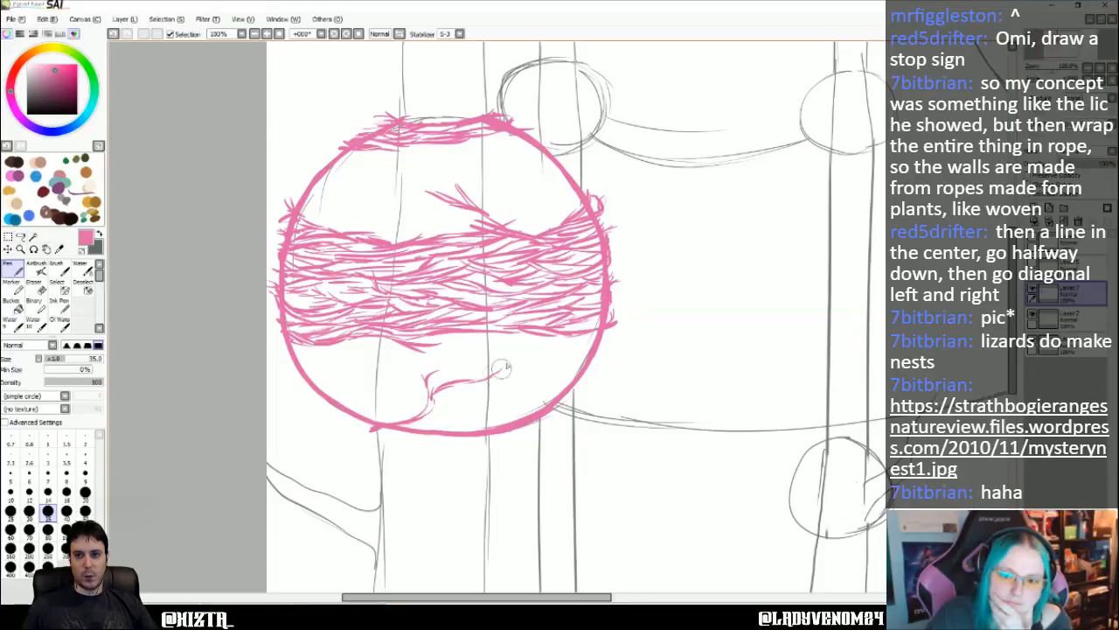
{"action": "mouse_move", "coordinate": [431, 399]}
{"action": "left_mouse_down"}
{"action": "mouse_move", "coordinate": [475, 392]}
{"action": "mouse_move", "coordinate": [464, 381]}
{"action": "mouse_move", "coordinate": [505, 366]}
{"action": "mouse_move", "coordinate": [497, 374]}
{"action": "mouse_move", "coordinate": [465, 362]}
{"action": "mouse_move", "coordinate": [501, 372]}
{"action": "mouse_move", "coordinate": [539, 355]}
{"action": "mouse_move", "coordinate": [531, 365]}
{"action": "mouse_move", "coordinate": [552, 371]}
{"action": "mouse_move", "coordinate": [537, 369]}
{"action": "mouse_move", "coordinate": [569, 370]}
{"action": "left_mouse_up"}
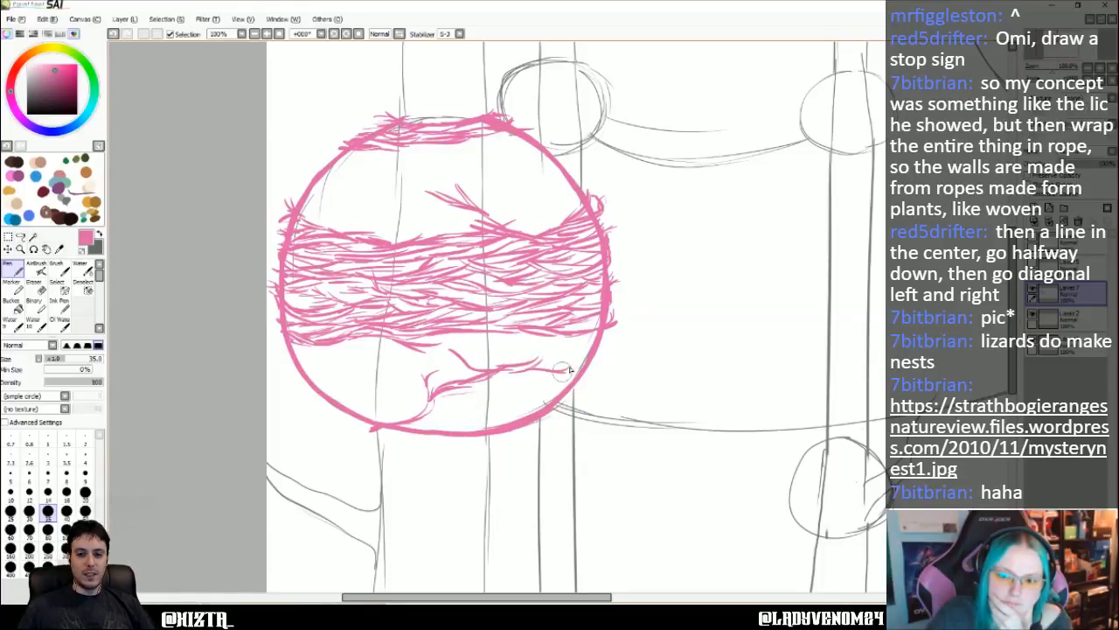
{"action": "mouse_move", "coordinate": [449, 345]}
{"action": "left_mouse_down"}
{"action": "mouse_move", "coordinate": [487, 362]}
{"action": "mouse_move", "coordinate": [442, 341]}
{"action": "mouse_move", "coordinate": [450, 356]}
{"action": "mouse_move", "coordinate": [424, 348]}
{"action": "mouse_move", "coordinate": [485, 354]}
{"action": "mouse_move", "coordinate": [489, 372]}
{"action": "mouse_move", "coordinate": [538, 359]}
{"action": "mouse_move", "coordinate": [539, 347]}
{"action": "mouse_move", "coordinate": [531, 359]}
{"action": "mouse_move", "coordinate": [570, 367]}
{"action": "left_mouse_up"}
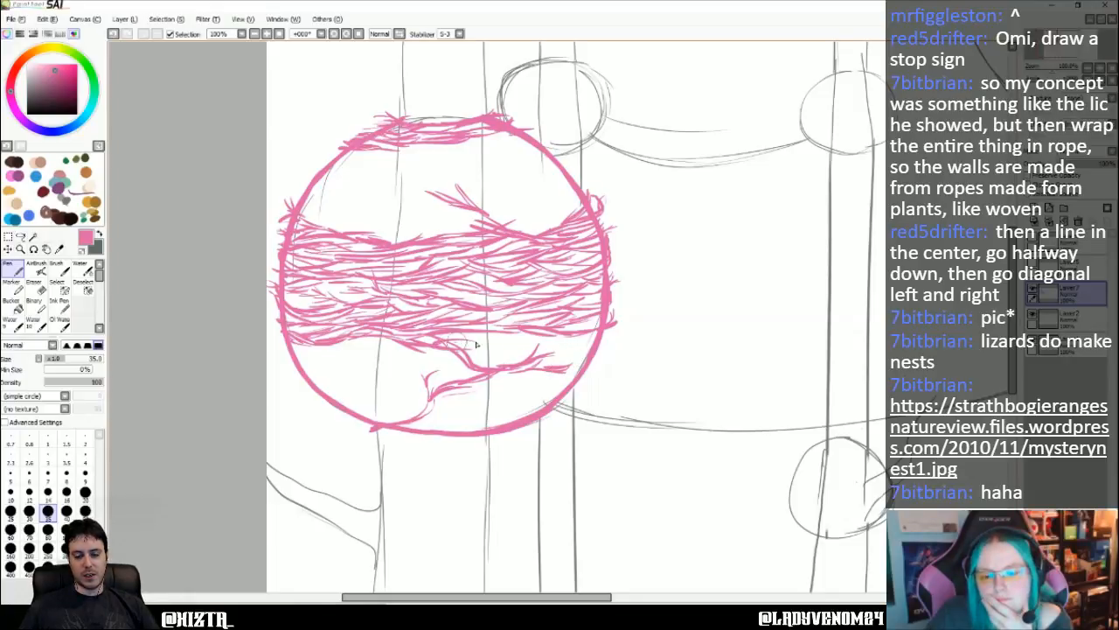
{"action": "mouse_move", "coordinate": [462, 341]}
{"action": "left_mouse_down"}
{"action": "mouse_move", "coordinate": [522, 351]}
{"action": "mouse_move", "coordinate": [528, 337]}
{"action": "mouse_move", "coordinate": [526, 355]}
{"action": "left_mouse_up"}
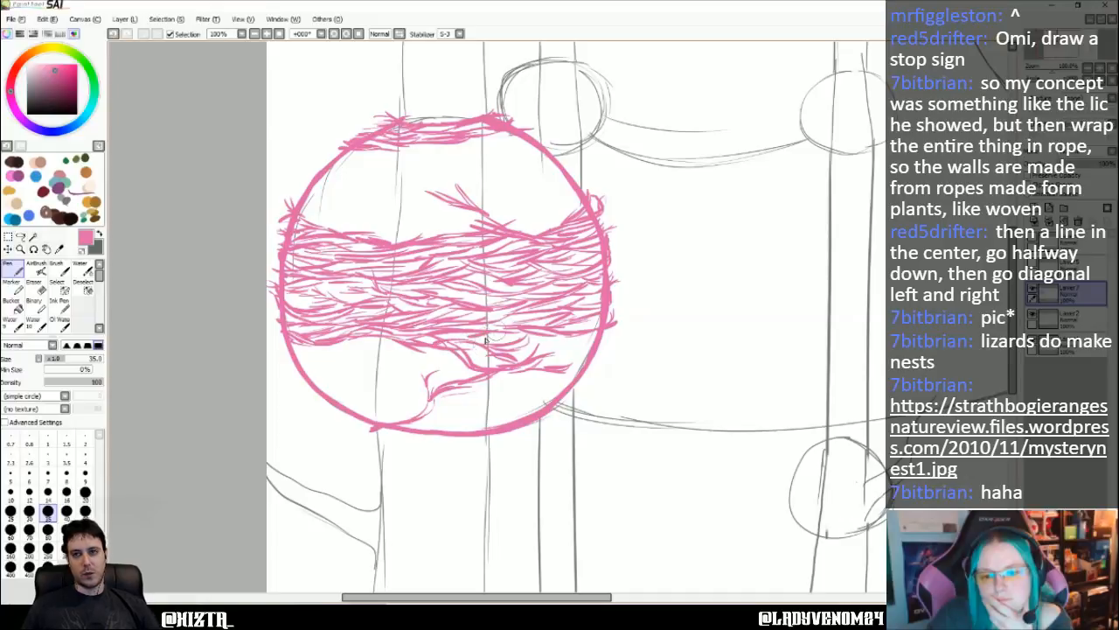
{"action": "mouse_move", "coordinate": [540, 342]}
{"action": "left_mouse_down"}
{"action": "mouse_move", "coordinate": [525, 362]}
{"action": "mouse_move", "coordinate": [595, 331]}
{"action": "left_mouse_up"}
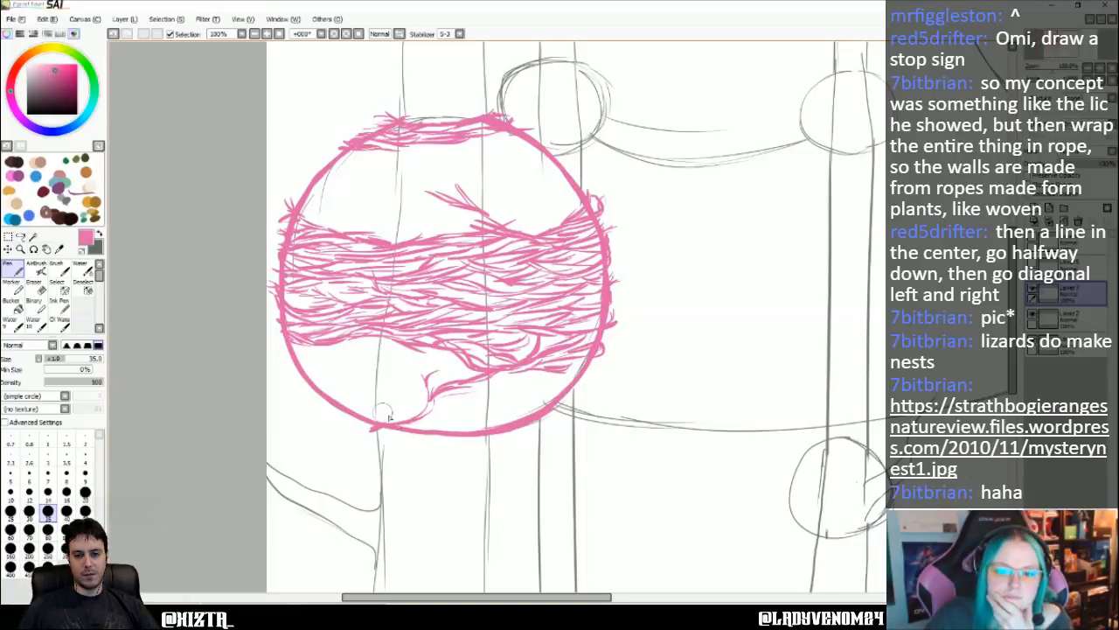
- Roughen the hut's bottom edge with overlapping strands and layer more strands up along its lower right curve
{"action": "mouse_move", "coordinate": [404, 428]}
{"action": "left_mouse_down"}
{"action": "mouse_move", "coordinate": [443, 405]}
{"action": "mouse_move", "coordinate": [411, 430]}
{"action": "mouse_move", "coordinate": [444, 405]}
{"action": "mouse_move", "coordinate": [424, 429]}
{"action": "mouse_move", "coordinate": [472, 432]}
{"action": "mouse_move", "coordinate": [441, 415]}
{"action": "mouse_move", "coordinate": [453, 430]}
{"action": "mouse_move", "coordinate": [439, 428]}
{"action": "mouse_move", "coordinate": [473, 404]}
{"action": "mouse_move", "coordinate": [443, 431]}
{"action": "mouse_move", "coordinate": [563, 413]}
{"action": "left_mouse_up"}
{"action": "left_click_drag", "start_coordinate": [498, 440], "coordinate": [547, 425]}
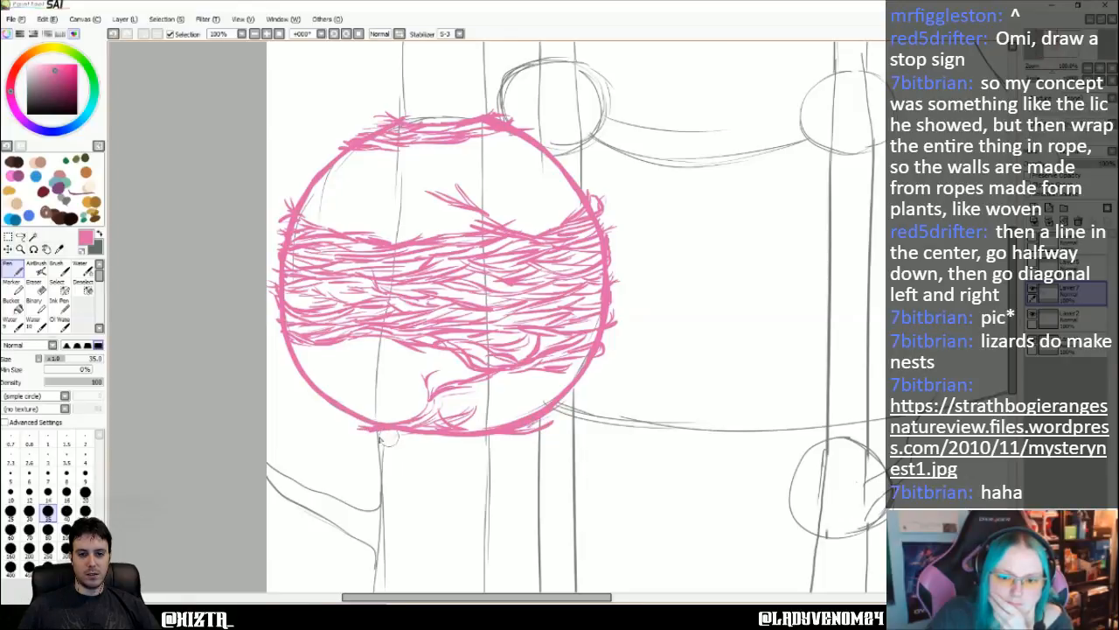
{"action": "left_click_drag", "start_coordinate": [385, 437], "coordinate": [406, 436]}
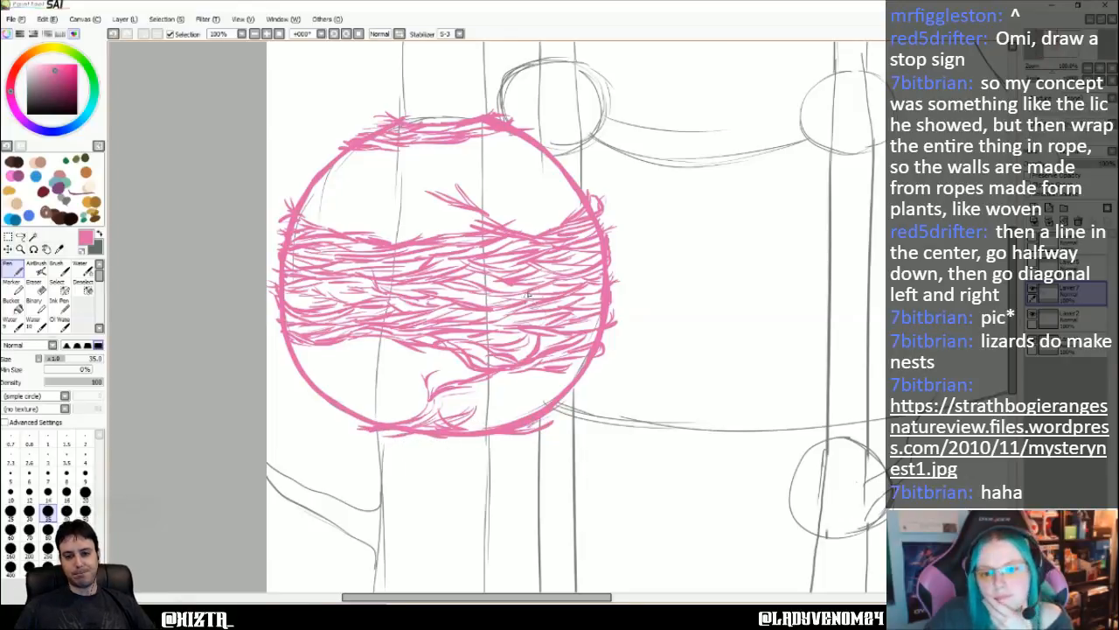
{"action": "mouse_move", "coordinate": [528, 405]}
{"action": "left_mouse_down"}
{"action": "mouse_move", "coordinate": [590, 379]}
{"action": "mouse_move", "coordinate": [509, 418]}
{"action": "mouse_move", "coordinate": [549, 404]}
{"action": "mouse_move", "coordinate": [520, 422]}
{"action": "mouse_move", "coordinate": [570, 379]}
{"action": "mouse_move", "coordinate": [507, 406]}
{"action": "left_mouse_up"}
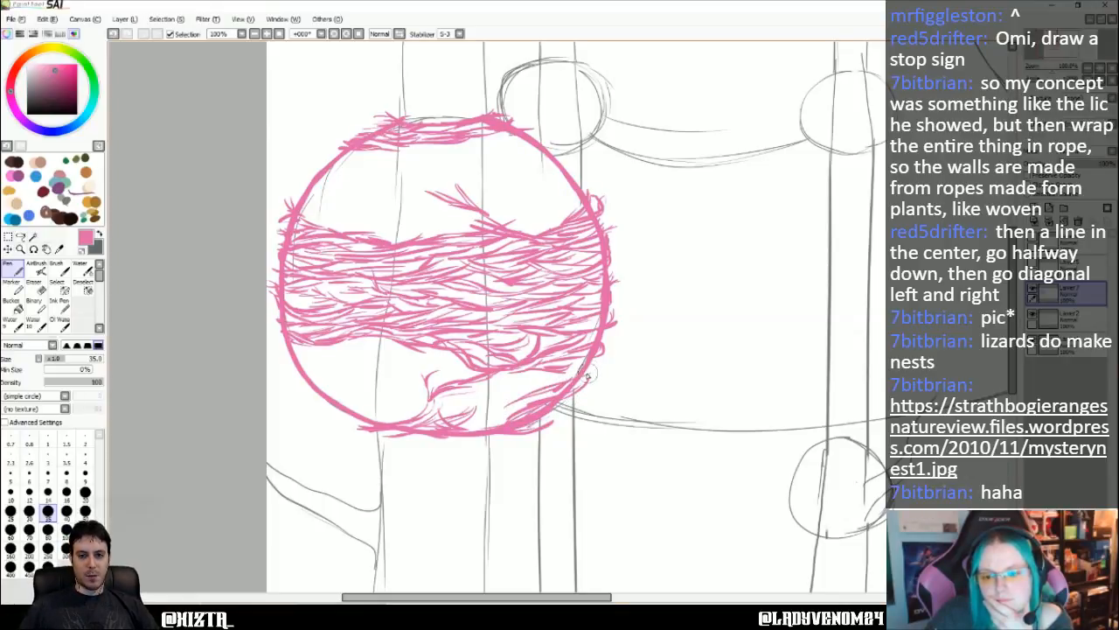
{"action": "mouse_move", "coordinate": [588, 374]}
{"action": "left_mouse_down"}
{"action": "mouse_move", "coordinate": [529, 386]}
{"action": "mouse_move", "coordinate": [495, 409]}
{"action": "left_mouse_up"}
{"action": "left_click_drag", "start_coordinate": [547, 379], "coordinate": [493, 411]}
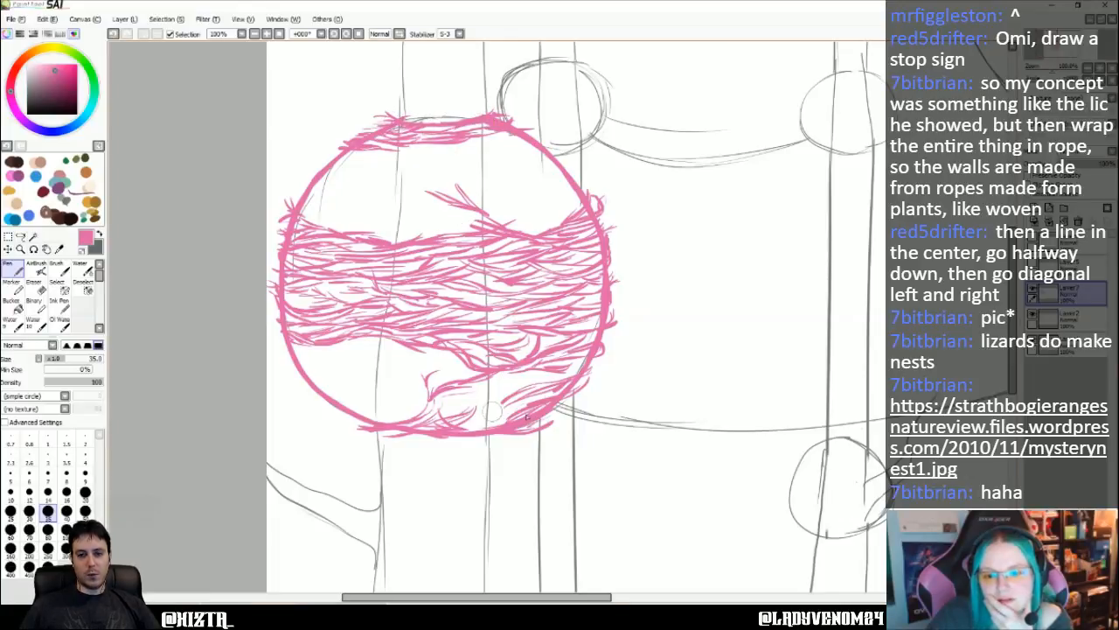
{"action": "left_click_drag", "start_coordinate": [516, 392], "coordinate": [597, 369]}
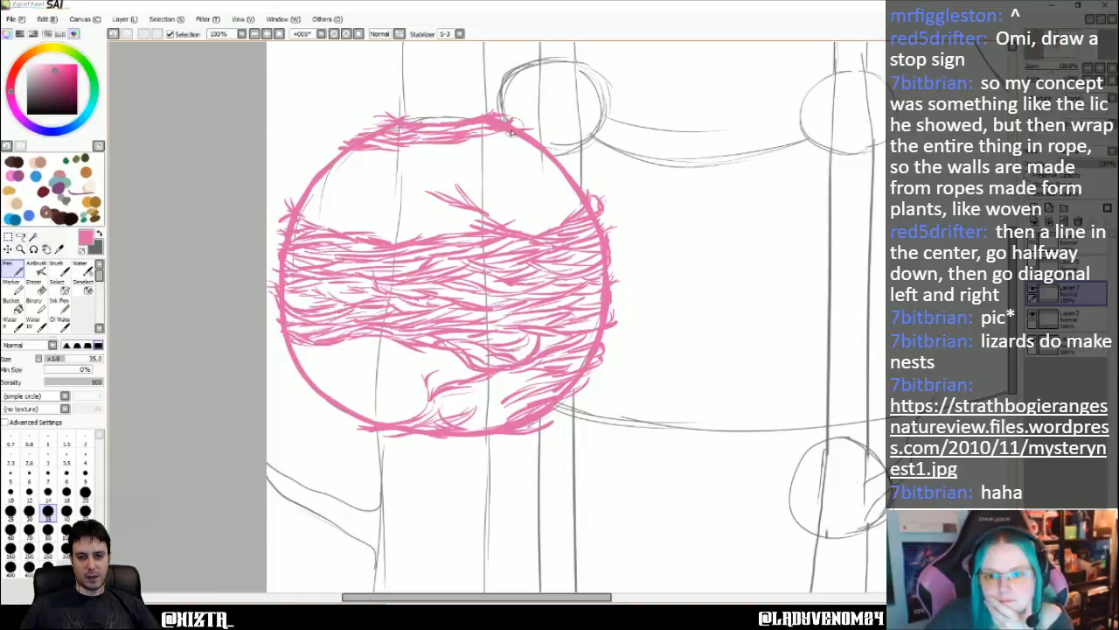
- Draw a short curved line with small dots beside it, rising from the forked strand above the band towards the hut's top
{"action": "left_click_drag", "start_coordinate": [477, 137], "coordinate": [468, 214]}
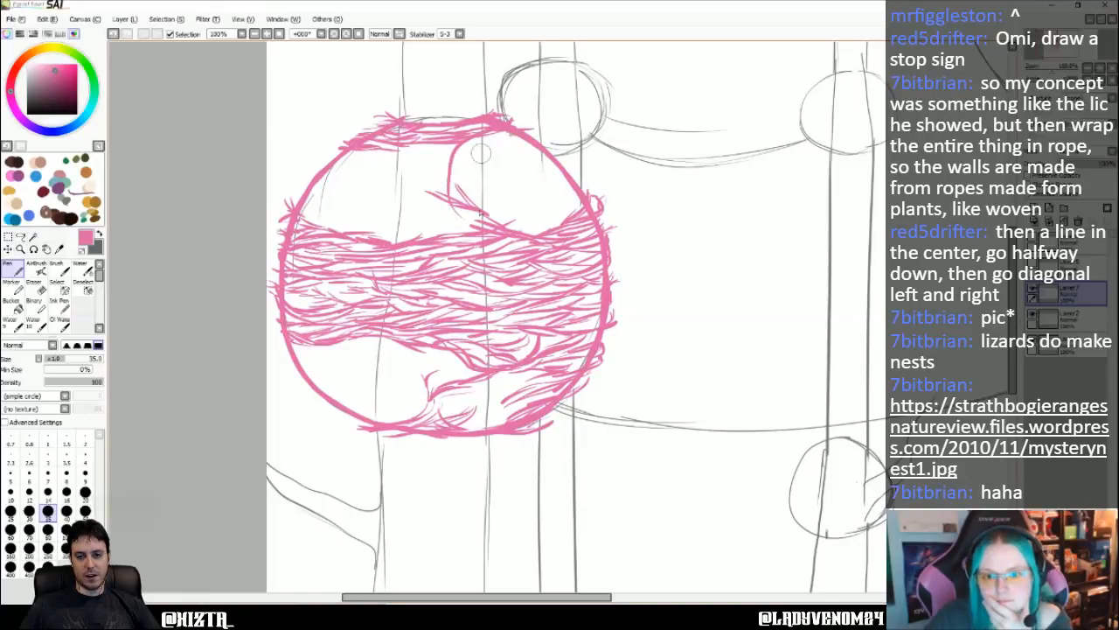
{"action": "key", "text": "ctrl+z"}
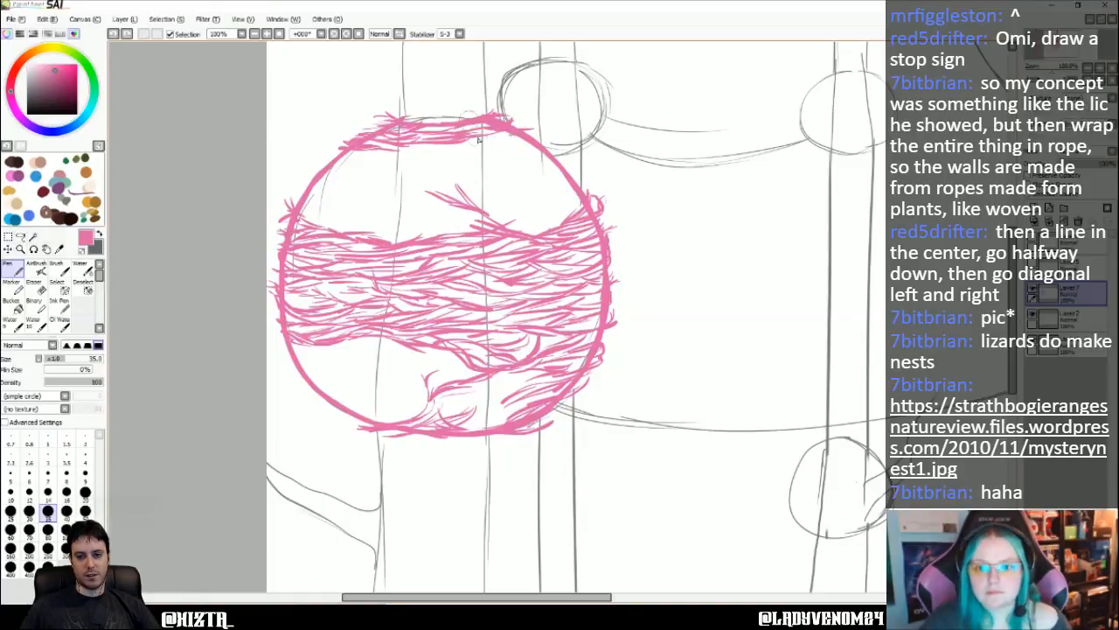
{"action": "left_click_drag", "start_coordinate": [462, 150], "coordinate": [472, 208]}
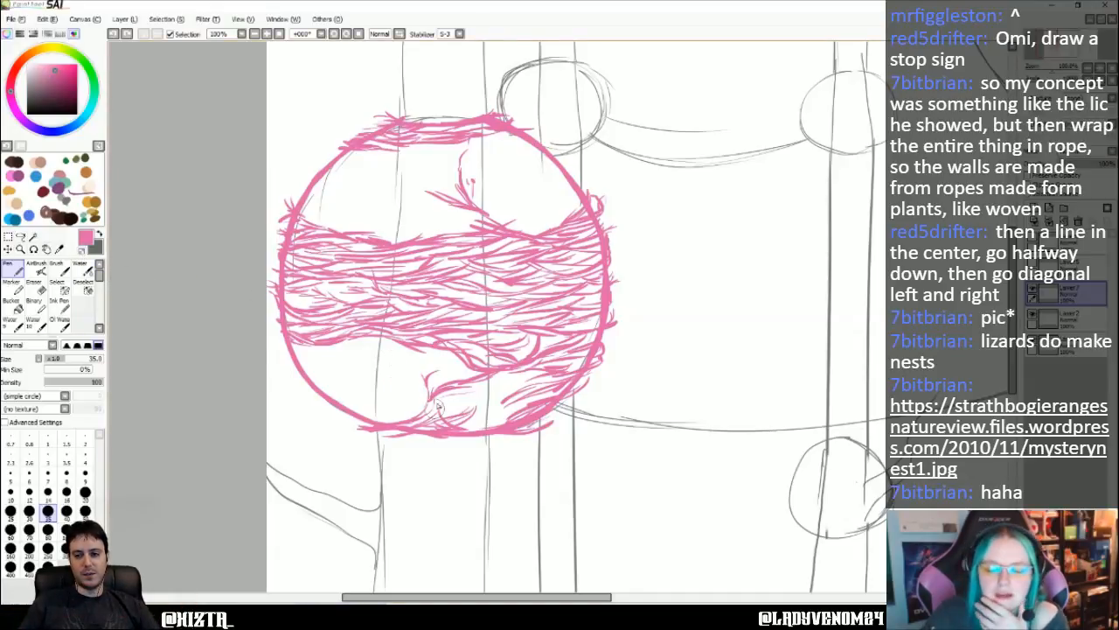
- Fill the gap inside the hut's bottom, right of the forked branch, with curved strands sweeping towards the lower right
{"action": "mouse_move", "coordinate": [439, 423]}
{"action": "left_mouse_down"}
{"action": "mouse_move", "coordinate": [474, 385]}
{"action": "mouse_move", "coordinate": [461, 411]}
{"action": "left_mouse_up"}
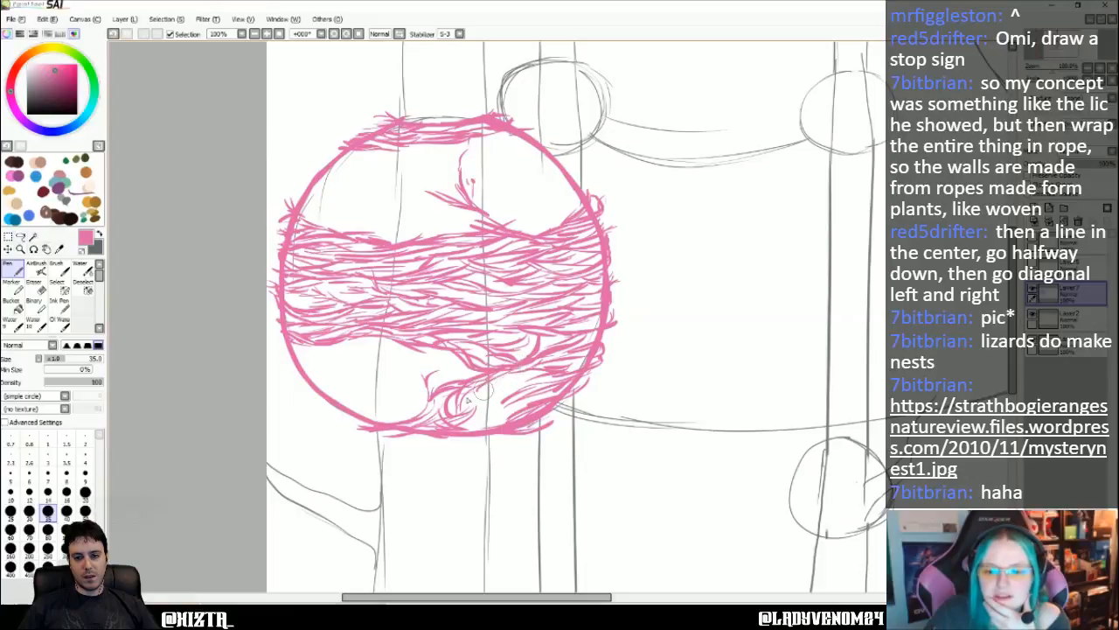
{"action": "mouse_move", "coordinate": [490, 392]}
{"action": "left_mouse_down"}
{"action": "mouse_move", "coordinate": [542, 373]}
{"action": "mouse_move", "coordinate": [467, 417]}
{"action": "mouse_move", "coordinate": [522, 398]}
{"action": "mouse_move", "coordinate": [478, 411]}
{"action": "left_mouse_up"}
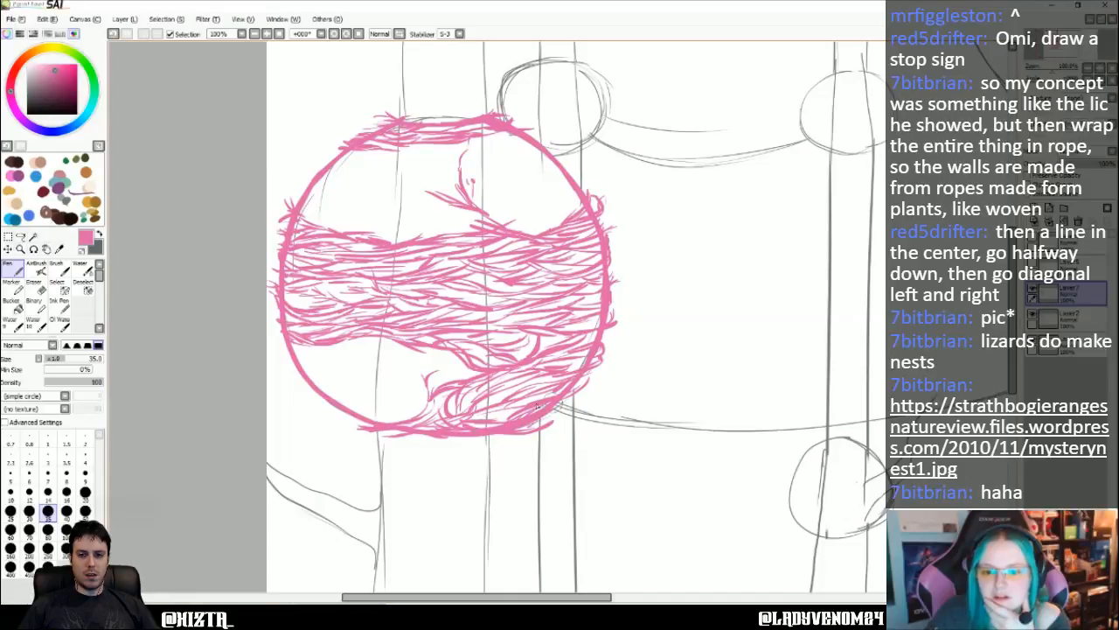
{"action": "left_click_drag", "start_coordinate": [502, 404], "coordinate": [521, 385]}
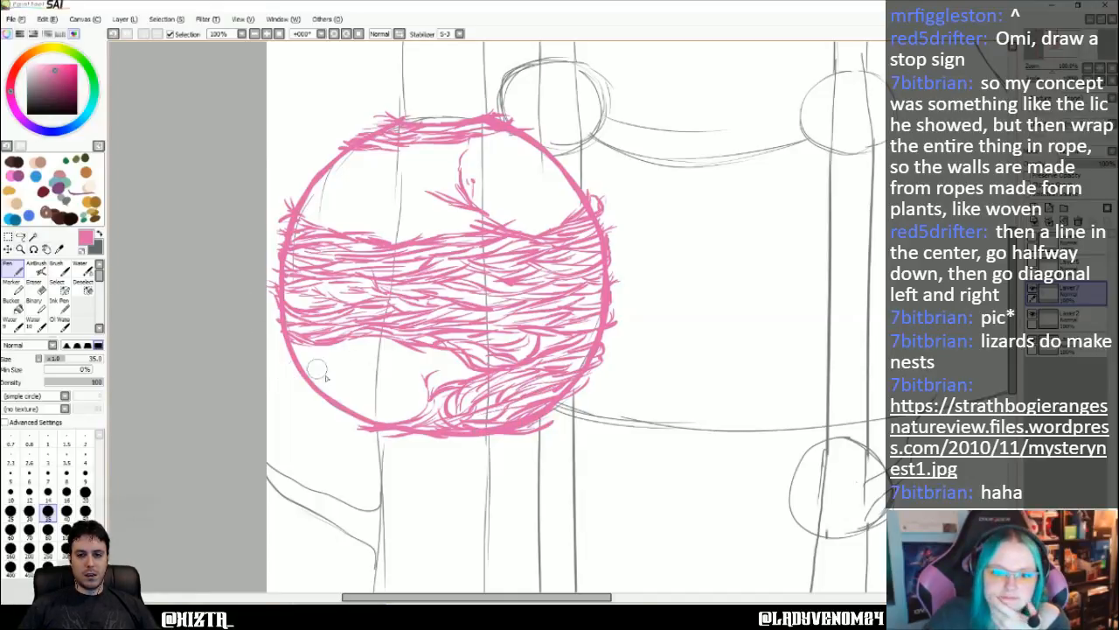
- Sketch curved strands along the hut's lower left edge and below the band towards the forked branch
{"action": "left_click_drag", "start_coordinate": [286, 351], "coordinate": [334, 380]}
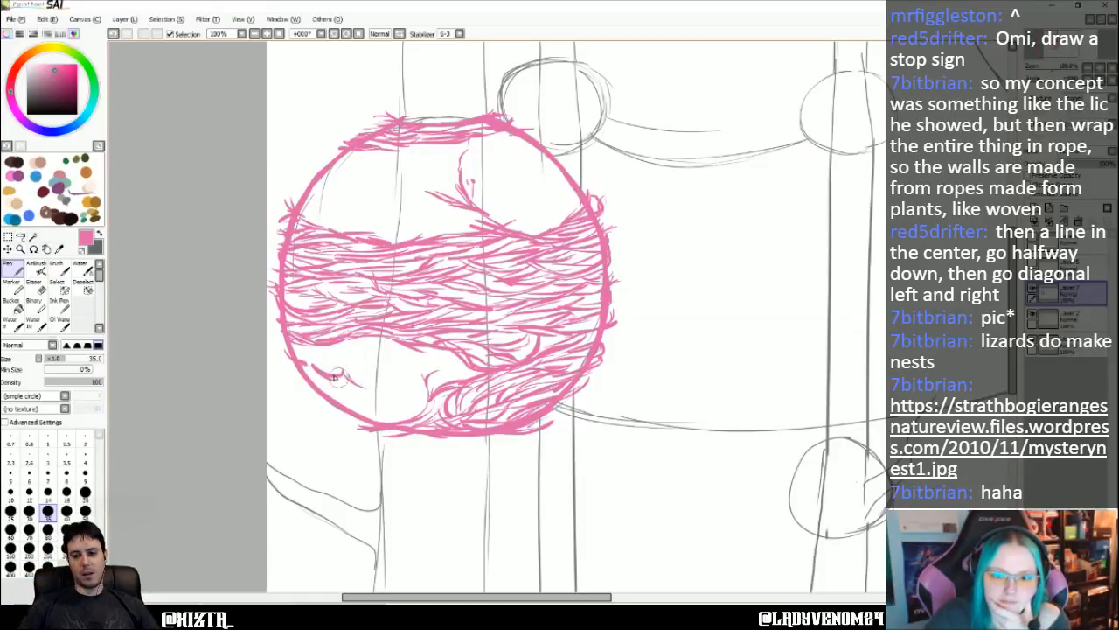
{"action": "left_click_drag", "start_coordinate": [306, 381], "coordinate": [284, 362]}
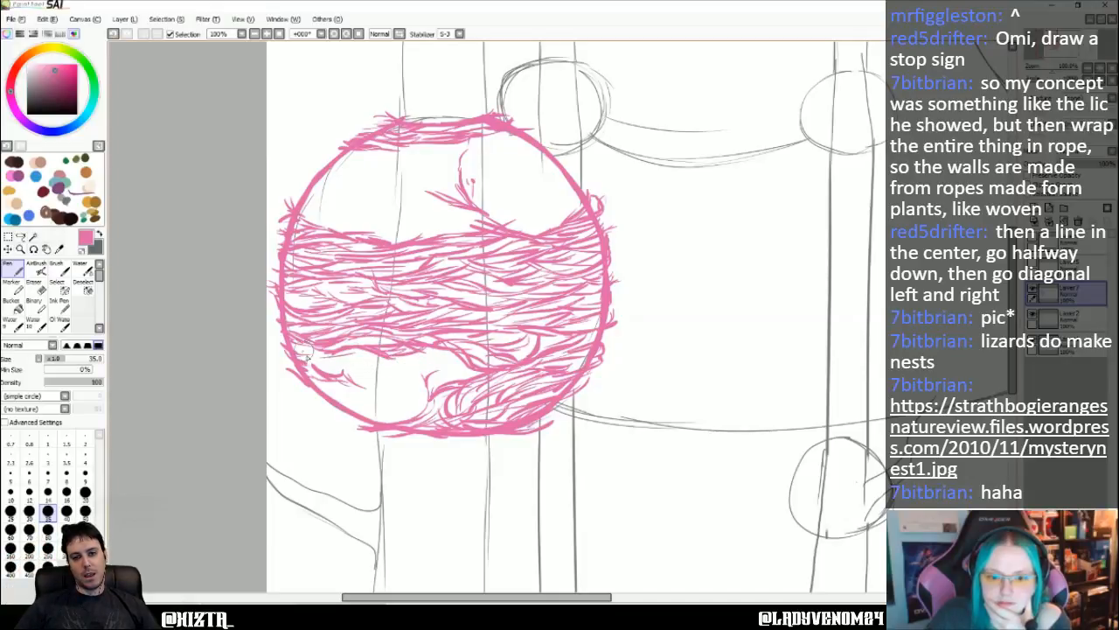
{"action": "mouse_move", "coordinate": [322, 374]}
{"action": "left_mouse_down"}
{"action": "mouse_move", "coordinate": [355, 389]}
{"action": "mouse_move", "coordinate": [341, 406]}
{"action": "mouse_move", "coordinate": [320, 405]}
{"action": "mouse_move", "coordinate": [358, 410]}
{"action": "mouse_move", "coordinate": [389, 400]}
{"action": "mouse_move", "coordinate": [343, 405]}
{"action": "mouse_move", "coordinate": [410, 395]}
{"action": "mouse_move", "coordinate": [376, 405]}
{"action": "mouse_move", "coordinate": [419, 410]}
{"action": "mouse_move", "coordinate": [401, 379]}
{"action": "left_mouse_up"}
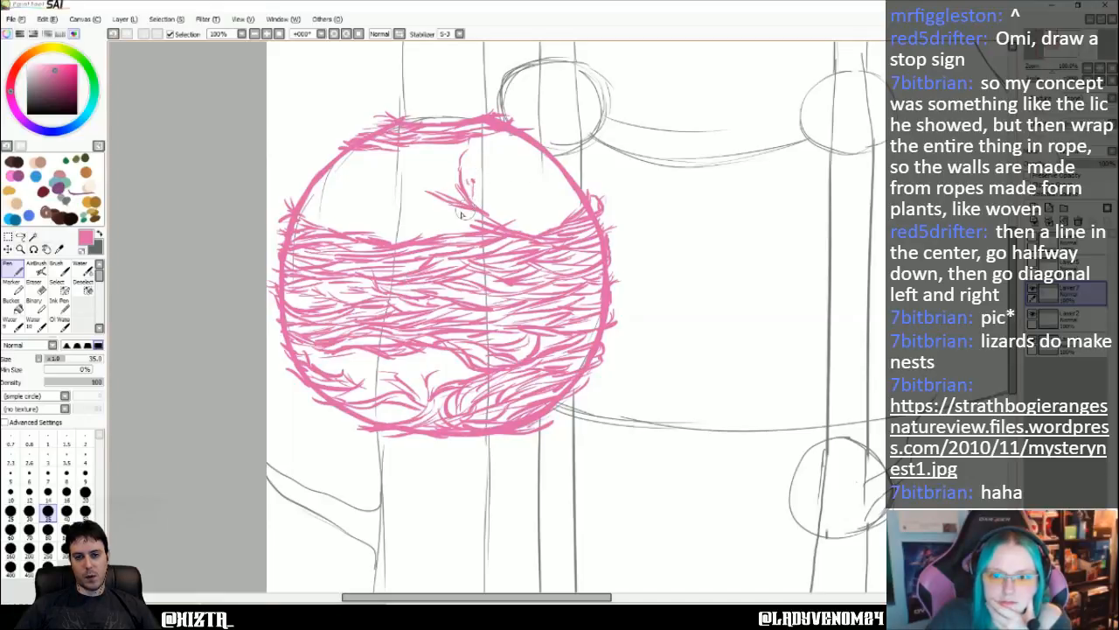
- Fill the remaining gap around the forked branch at the hut's bottom with curved strands reaching up to the woven band
{"action": "mouse_move", "coordinate": [381, 392]}
{"action": "left_mouse_down"}
{"action": "mouse_move", "coordinate": [379, 427]}
{"action": "mouse_move", "coordinate": [395, 414]}
{"action": "left_mouse_up"}
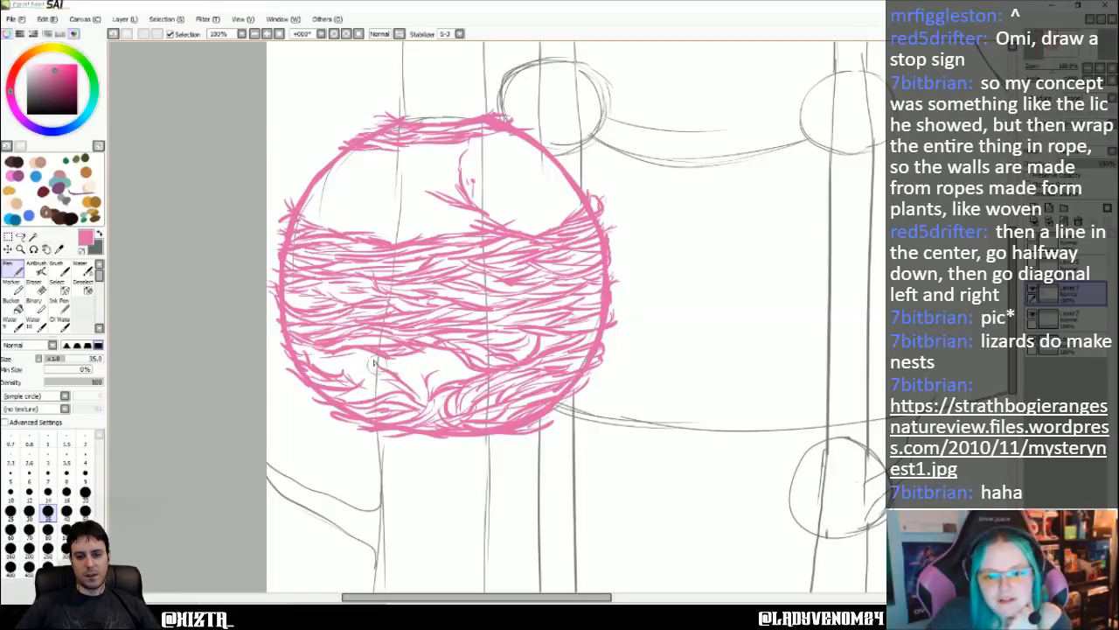
{"action": "mouse_move", "coordinate": [314, 359]}
{"action": "left_mouse_down"}
{"action": "mouse_move", "coordinate": [368, 350]}
{"action": "mouse_move", "coordinate": [392, 376]}
{"action": "mouse_move", "coordinate": [345, 380]}
{"action": "mouse_move", "coordinate": [317, 358]}
{"action": "mouse_move", "coordinate": [371, 363]}
{"action": "left_mouse_up"}
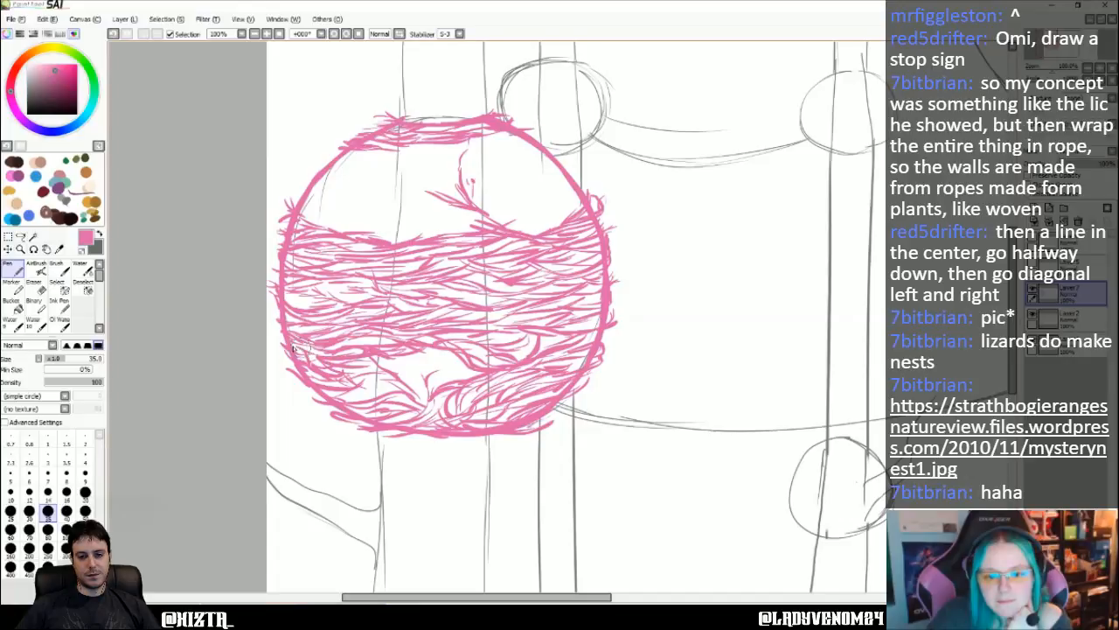
{"action": "mouse_move", "coordinate": [427, 385]}
{"action": "left_mouse_down"}
{"action": "mouse_move", "coordinate": [449, 360]}
{"action": "mouse_move", "coordinate": [426, 376]}
{"action": "mouse_move", "coordinate": [452, 360]}
{"action": "mouse_move", "coordinate": [433, 377]}
{"action": "mouse_move", "coordinate": [455, 368]}
{"action": "mouse_move", "coordinate": [430, 386]}
{"action": "mouse_move", "coordinate": [479, 375]}
{"action": "mouse_move", "coordinate": [424, 380]}
{"action": "mouse_move", "coordinate": [437, 350]}
{"action": "left_mouse_up"}
{"action": "mouse_move", "coordinate": [422, 393]}
{"action": "left_mouse_down"}
{"action": "mouse_move", "coordinate": [398, 360]}
{"action": "mouse_move", "coordinate": [411, 372]}
{"action": "mouse_move", "coordinate": [394, 373]}
{"action": "mouse_move", "coordinate": [417, 360]}
{"action": "mouse_move", "coordinate": [377, 382]}
{"action": "mouse_move", "coordinate": [396, 385]}
{"action": "mouse_move", "coordinate": [344, 395]}
{"action": "mouse_move", "coordinate": [407, 397]}
{"action": "left_mouse_up"}
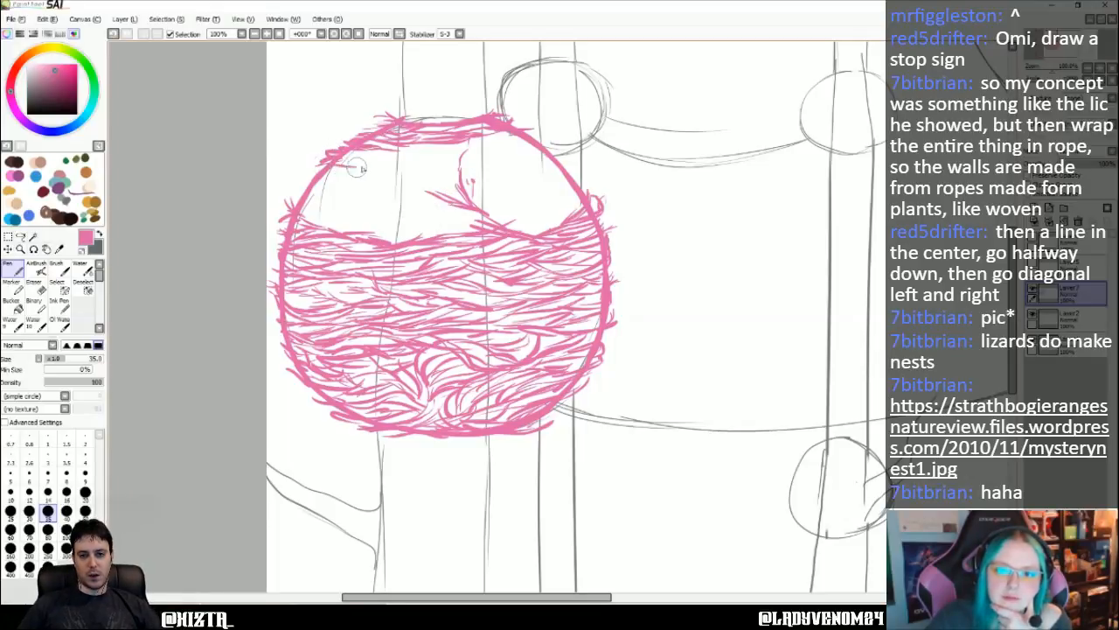
- Sketch strands below the hut's top band, sweeping down along the upper-right opening's left edge into the middle band
{"action": "mouse_move", "coordinate": [339, 164]}
{"action": "left_mouse_down"}
{"action": "mouse_move", "coordinate": [412, 173]}
{"action": "mouse_move", "coordinate": [420, 168]}
{"action": "mouse_move", "coordinate": [350, 160]}
{"action": "mouse_move", "coordinate": [425, 169]}
{"action": "mouse_move", "coordinate": [464, 159]}
{"action": "mouse_move", "coordinate": [407, 163]}
{"action": "mouse_move", "coordinate": [491, 136]}
{"action": "mouse_move", "coordinate": [413, 155]}
{"action": "mouse_move", "coordinate": [428, 147]}
{"action": "mouse_move", "coordinate": [359, 152]}
{"action": "mouse_move", "coordinate": [449, 160]}
{"action": "mouse_move", "coordinate": [342, 159]}
{"action": "mouse_move", "coordinate": [431, 189]}
{"action": "mouse_move", "coordinate": [409, 169]}
{"action": "mouse_move", "coordinate": [421, 164]}
{"action": "mouse_move", "coordinate": [352, 174]}
{"action": "mouse_move", "coordinate": [390, 183]}
{"action": "mouse_move", "coordinate": [431, 223]}
{"action": "left_mouse_up"}
{"action": "mouse_move", "coordinate": [380, 173]}
{"action": "left_mouse_down"}
{"action": "mouse_move", "coordinate": [416, 207]}
{"action": "mouse_move", "coordinate": [476, 222]}
{"action": "mouse_move", "coordinate": [452, 221]}
{"action": "mouse_move", "coordinate": [419, 197]}
{"action": "mouse_move", "coordinate": [480, 232]}
{"action": "left_mouse_up"}
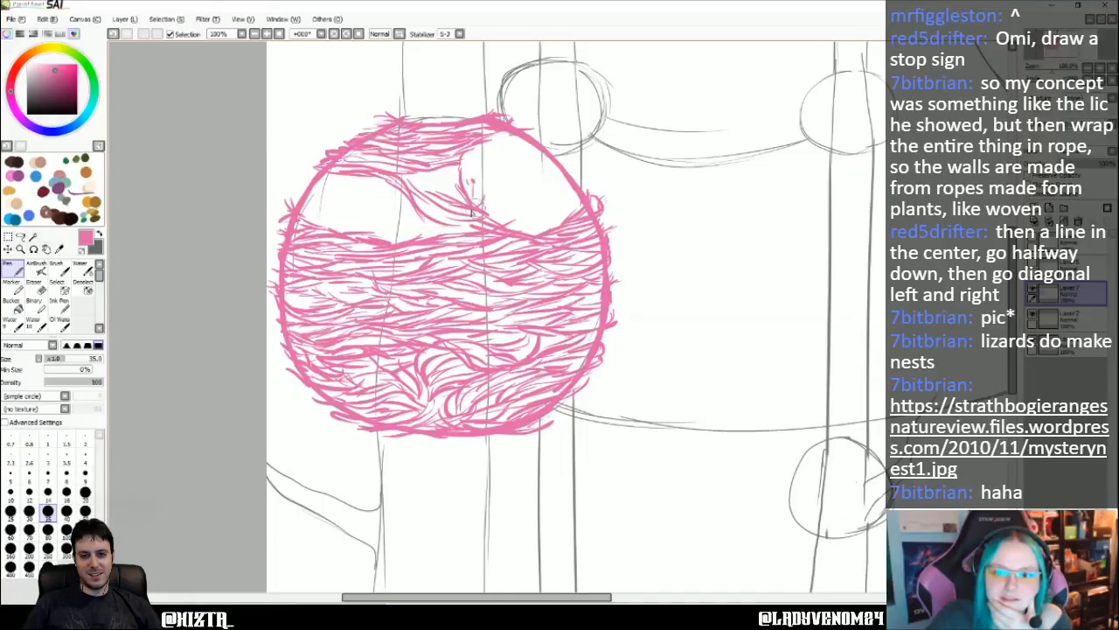
{"action": "mouse_move", "coordinate": [474, 229]}
{"action": "left_mouse_down"}
{"action": "mouse_move", "coordinate": [418, 202]}
{"action": "mouse_move", "coordinate": [473, 233]}
{"action": "mouse_move", "coordinate": [394, 236]}
{"action": "mouse_move", "coordinate": [439, 188]}
{"action": "mouse_move", "coordinate": [421, 178]}
{"action": "mouse_move", "coordinate": [449, 202]}
{"action": "left_mouse_up"}
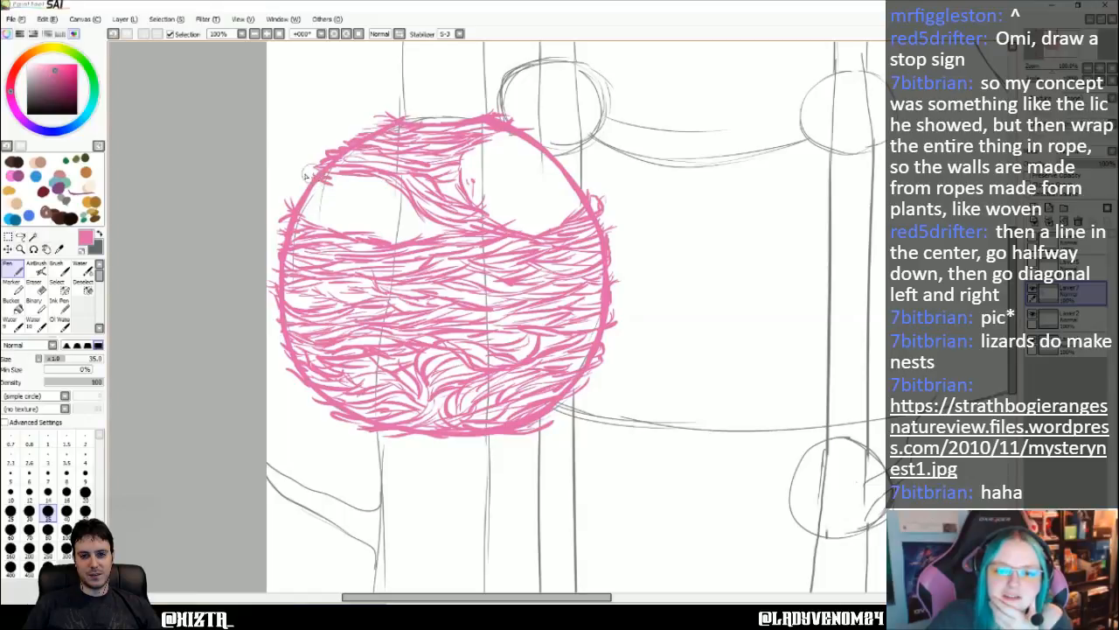
- Close the hut's upper-left gap with rows of overlapping strands, from the outline across to the sweeping strands
{"action": "left_click_drag", "start_coordinate": [305, 176], "coordinate": [405, 191]}
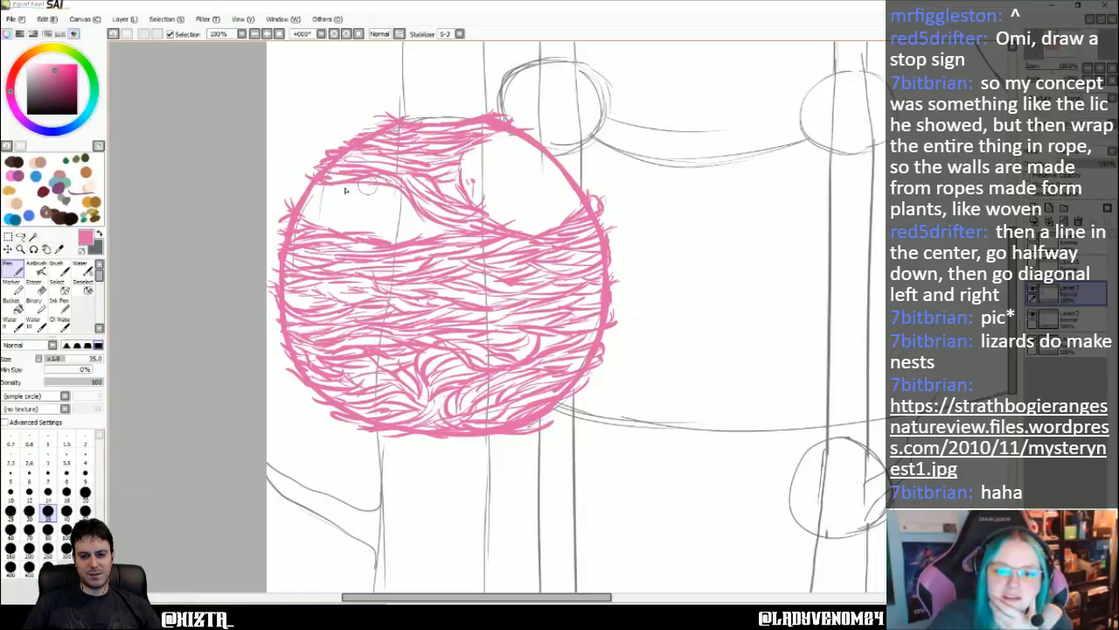
{"action": "mouse_move", "coordinate": [305, 178]}
{"action": "left_mouse_down"}
{"action": "mouse_move", "coordinate": [376, 190]}
{"action": "mouse_move", "coordinate": [330, 205]}
{"action": "mouse_move", "coordinate": [392, 192]}
{"action": "mouse_move", "coordinate": [341, 195]}
{"action": "mouse_move", "coordinate": [403, 206]}
{"action": "left_mouse_up"}
{"action": "mouse_move", "coordinate": [336, 220]}
{"action": "left_mouse_down"}
{"action": "mouse_move", "coordinate": [413, 210]}
{"action": "mouse_move", "coordinate": [411, 197]}
{"action": "left_mouse_up"}
{"action": "mouse_move", "coordinate": [339, 213]}
{"action": "left_mouse_down"}
{"action": "mouse_move", "coordinate": [302, 218]}
{"action": "mouse_move", "coordinate": [378, 211]}
{"action": "mouse_move", "coordinate": [313, 226]}
{"action": "mouse_move", "coordinate": [382, 233]}
{"action": "mouse_move", "coordinate": [364, 234]}
{"action": "mouse_move", "coordinate": [412, 218]}
{"action": "mouse_move", "coordinate": [360, 235]}
{"action": "mouse_move", "coordinate": [448, 231]}
{"action": "left_mouse_up"}
{"action": "left_click_drag", "start_coordinate": [358, 208], "coordinate": [306, 206]}
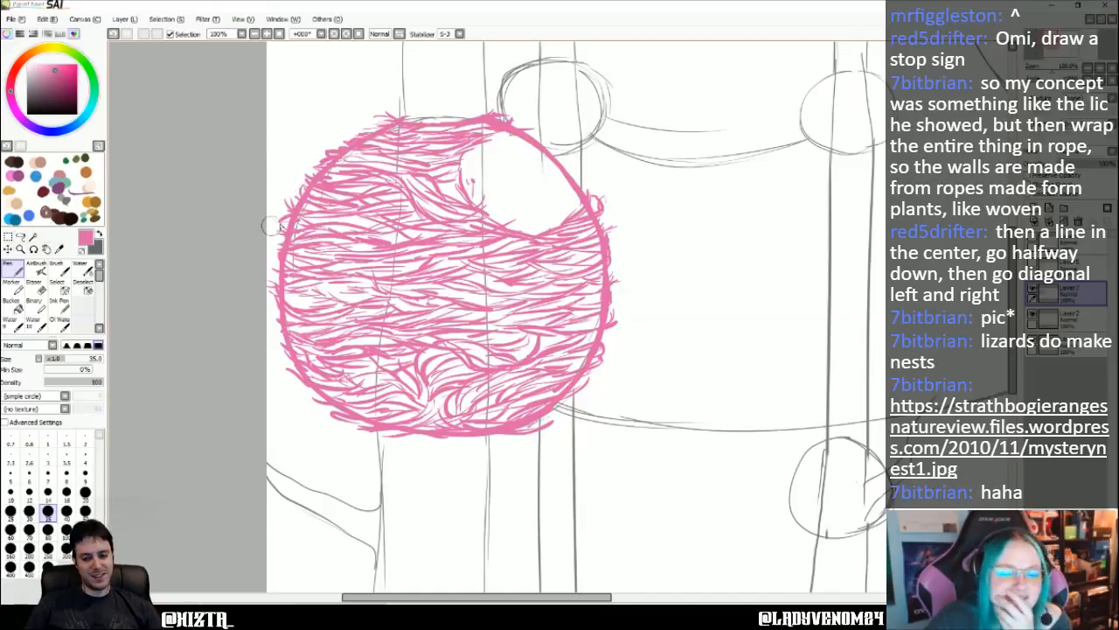
- On a new layer, draw a dark magenta arched hood over the hut's upper-right opening and cross-hatch it
{"action": "left_click", "coordinate": [72, 81]}
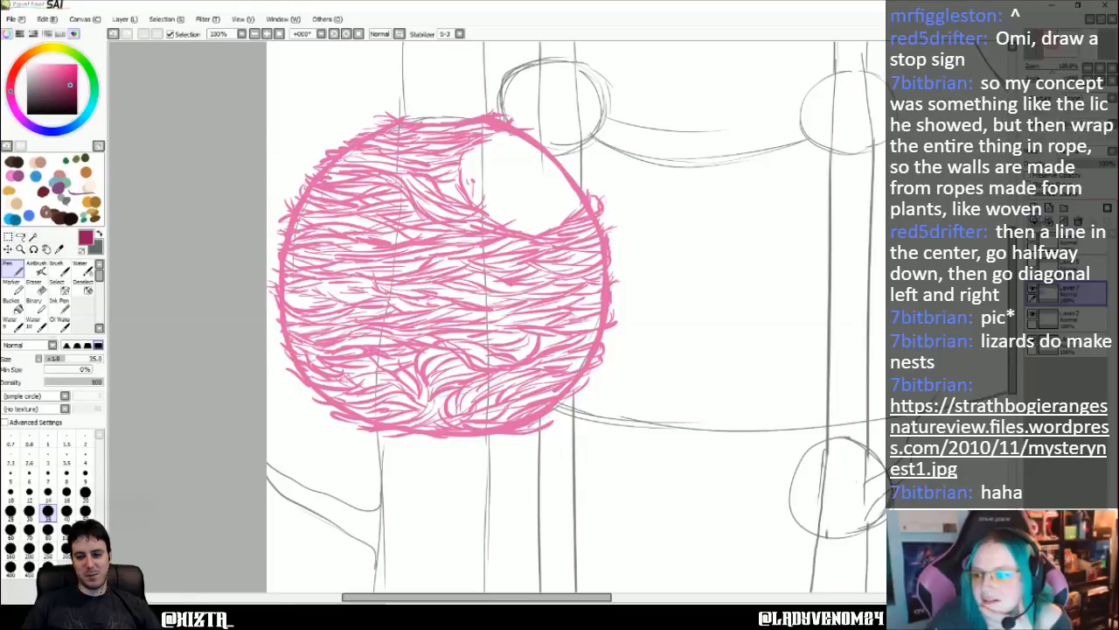
{"action": "left_click", "coordinate": [1034, 209]}
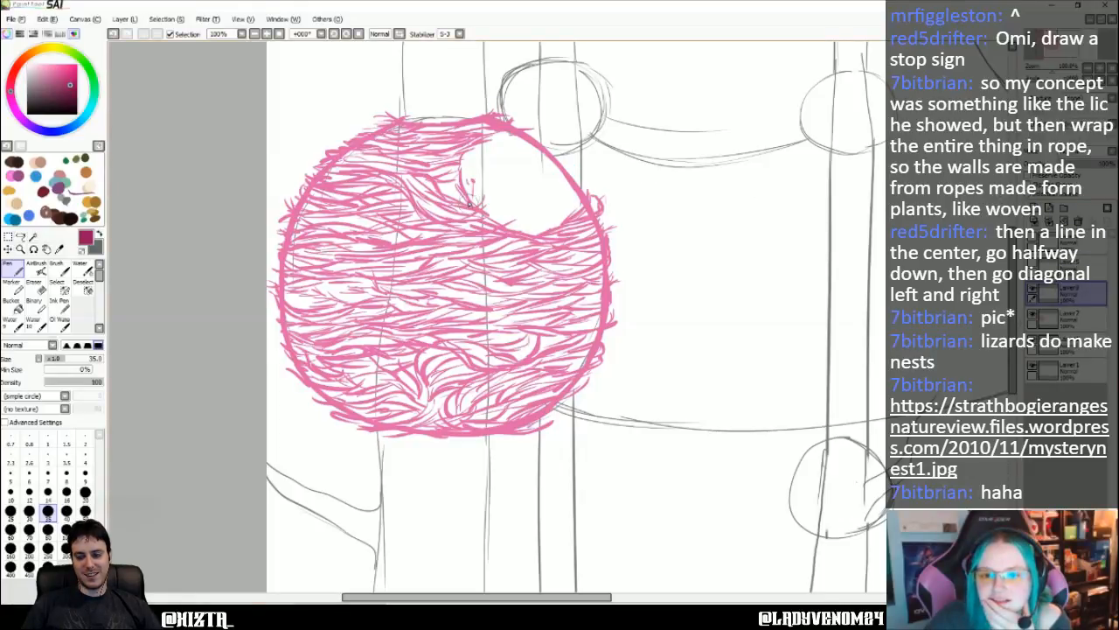
{"action": "mouse_move", "coordinate": [469, 202]}
{"action": "left_mouse_down"}
{"action": "mouse_move", "coordinate": [500, 150]}
{"action": "mouse_move", "coordinate": [523, 140]}
{"action": "mouse_move", "coordinate": [548, 132]}
{"action": "mouse_move", "coordinate": [575, 170]}
{"action": "mouse_move", "coordinate": [530, 133]}
{"action": "mouse_move", "coordinate": [496, 138]}
{"action": "mouse_move", "coordinate": [462, 171]}
{"action": "mouse_move", "coordinate": [468, 201]}
{"action": "left_mouse_up"}
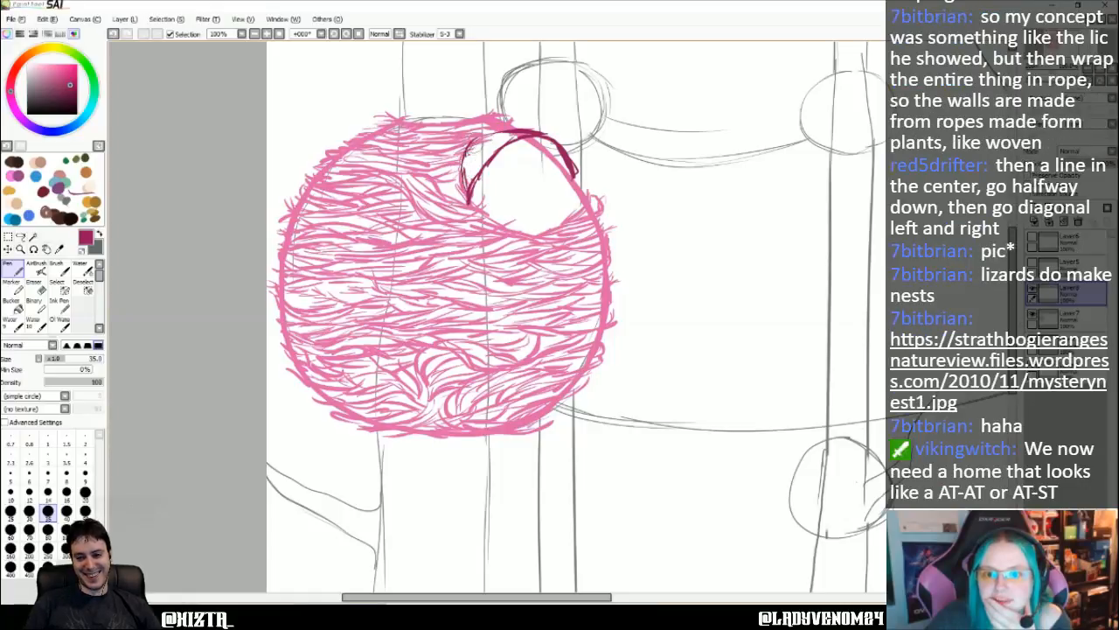
{"action": "mouse_move", "coordinate": [465, 160]}
{"action": "left_mouse_down"}
{"action": "mouse_move", "coordinate": [492, 133]}
{"action": "mouse_move", "coordinate": [529, 139]}
{"action": "mouse_move", "coordinate": [463, 186]}
{"action": "left_mouse_up"}
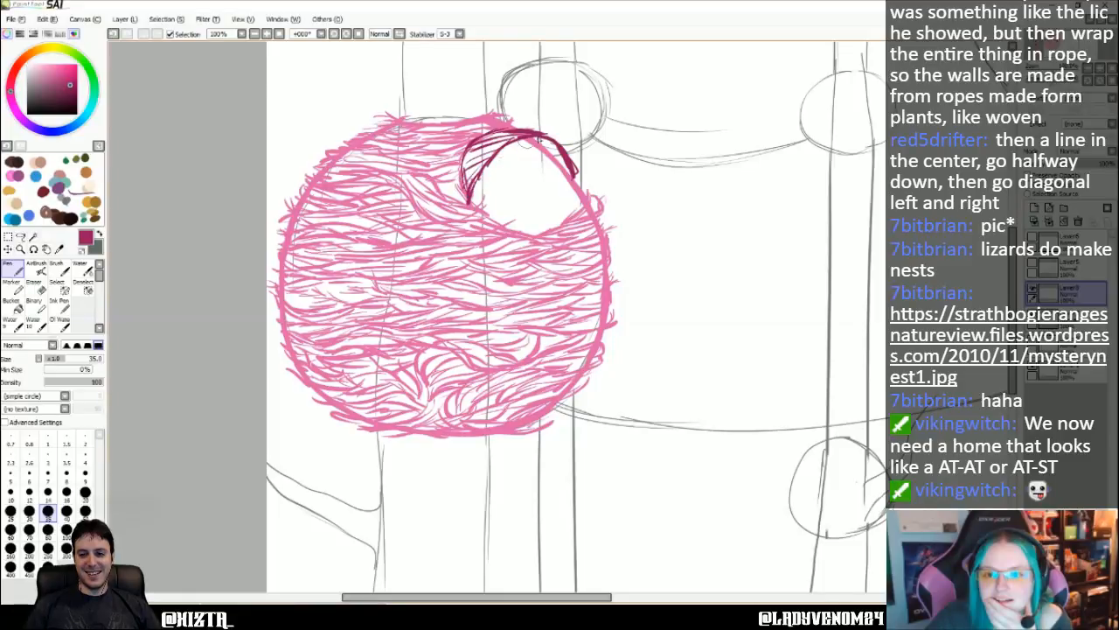
{"action": "left_click_drag", "start_coordinate": [525, 138], "coordinate": [546, 150]}
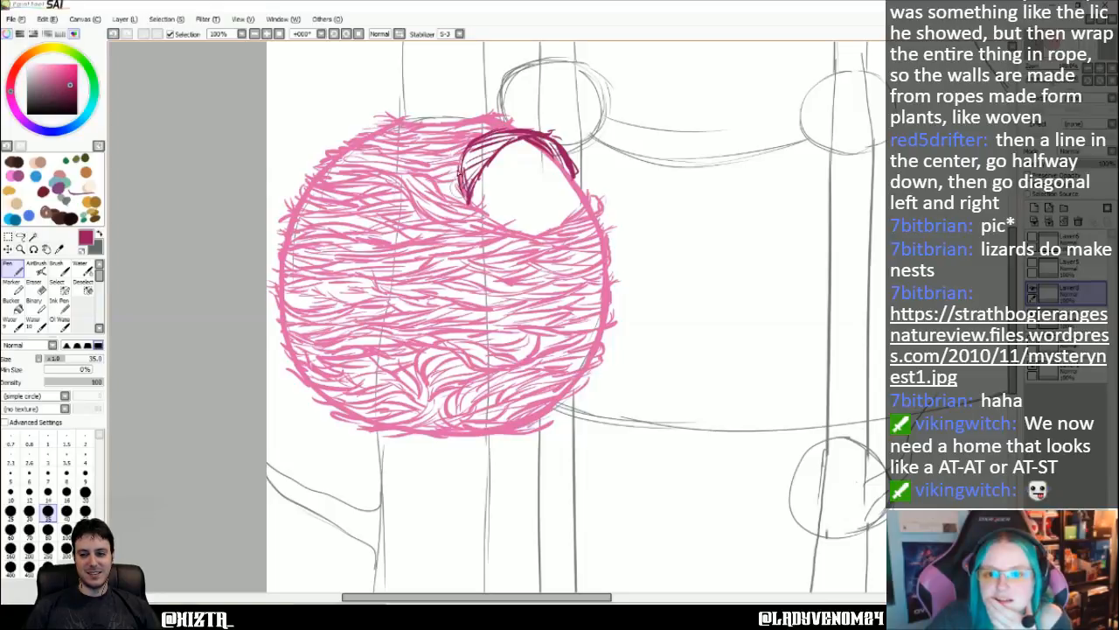
{"action": "left_click_drag", "start_coordinate": [476, 145], "coordinate": [462, 204]}
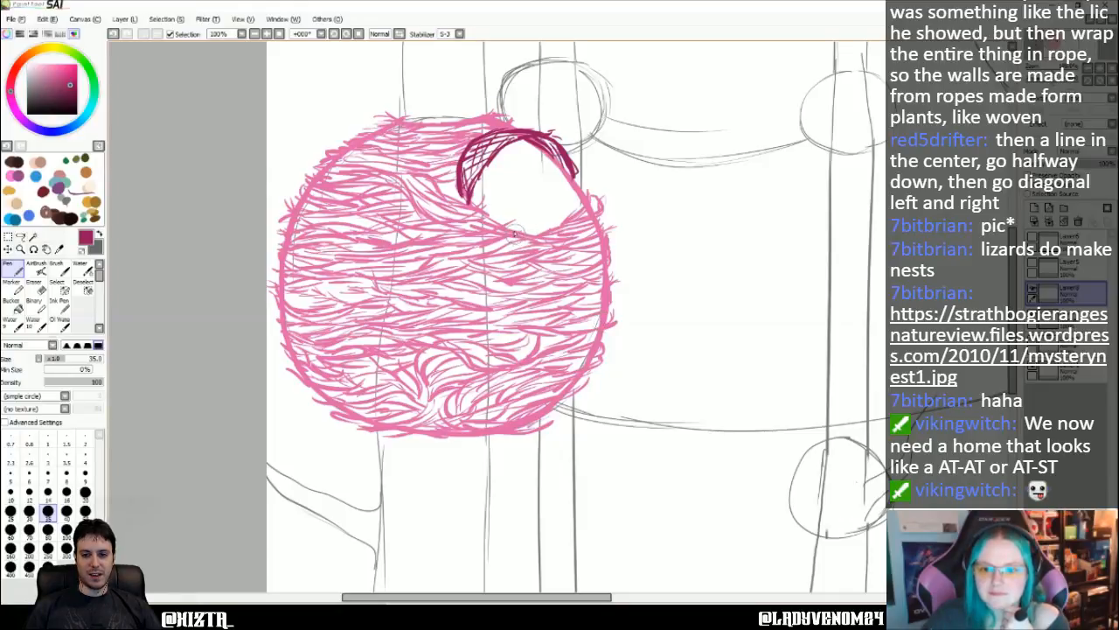
- Draw the bridge's long, sagging lower line from the opening's bottom edge across to the large tree on the right
{"action": "left_click_drag", "start_coordinate": [516, 234], "coordinate": [734, 553]}
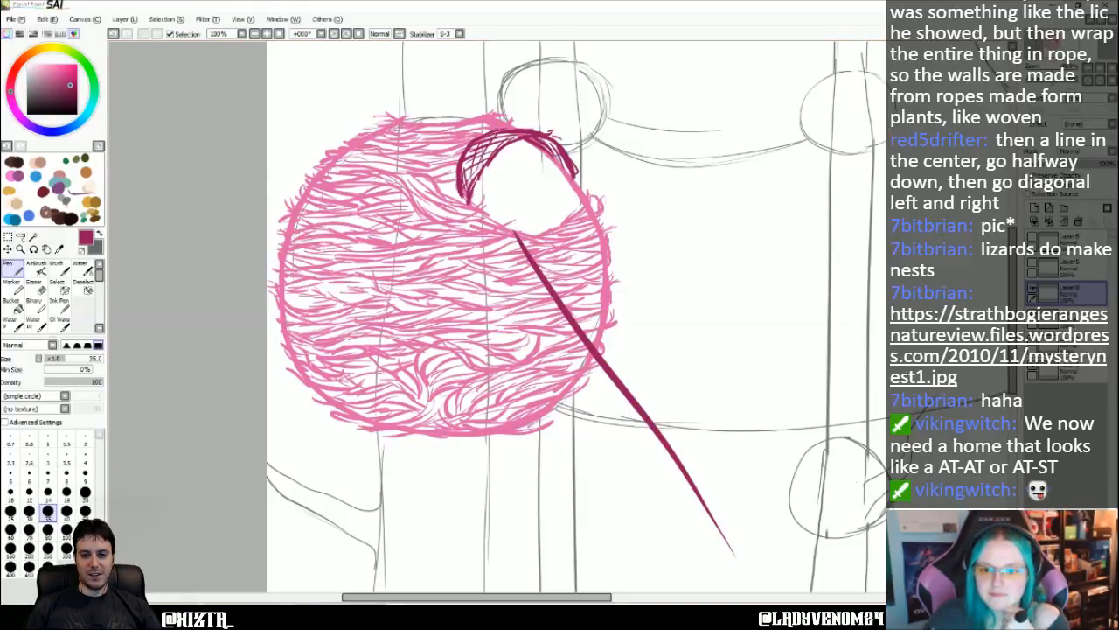
{"action": "key", "text": "ctrl+z"}
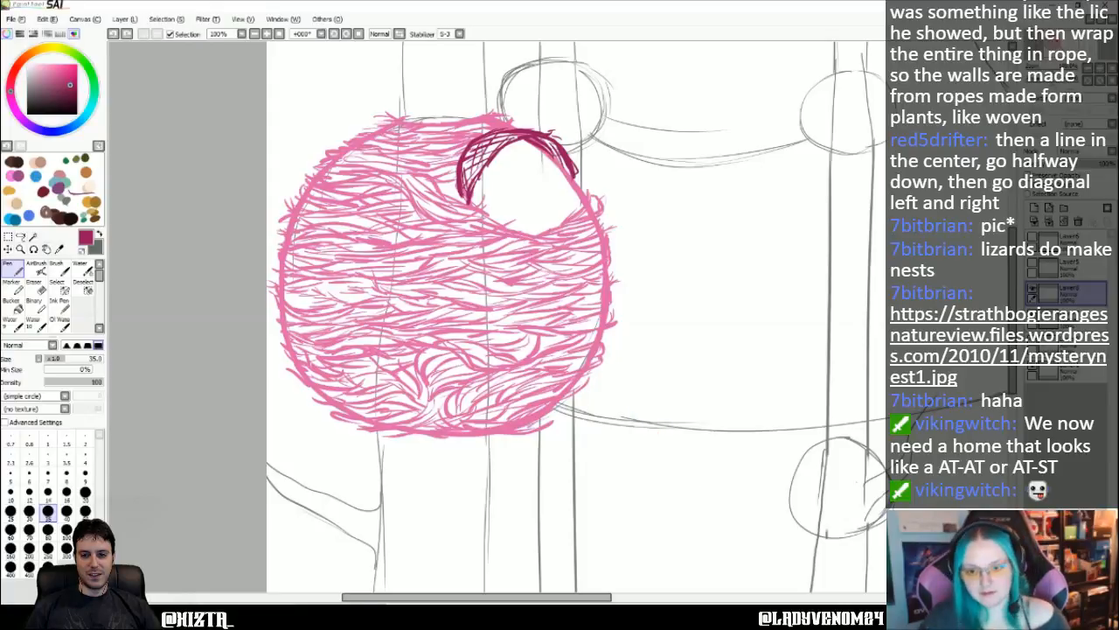
{"action": "scroll", "coordinate": [642, 177], "scroll_direction": "right", "scroll_amount": 10}
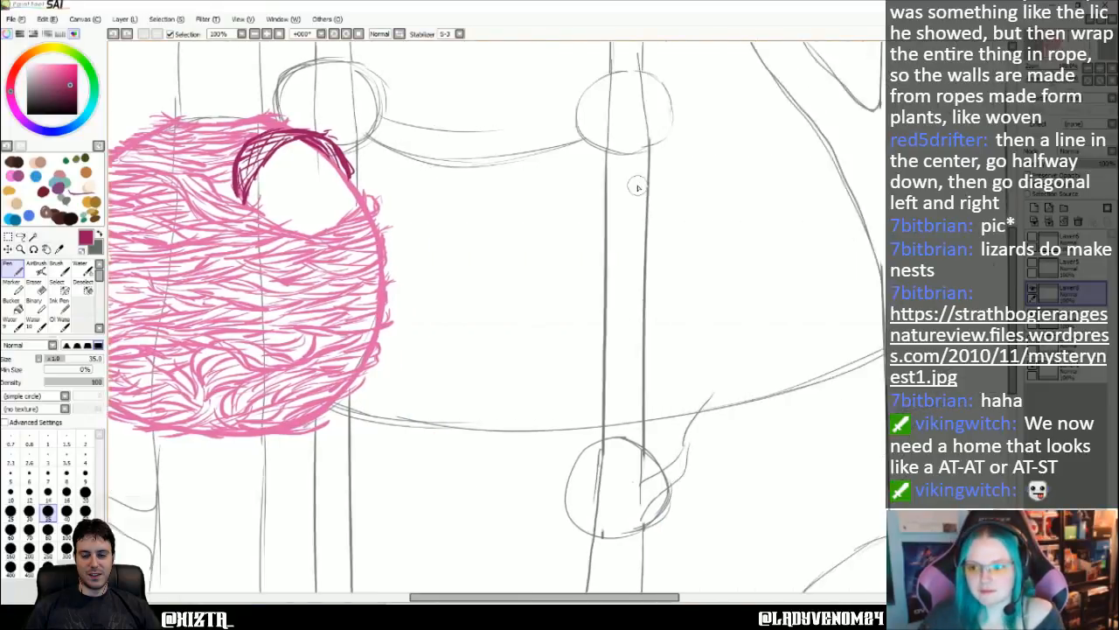
{"action": "scroll", "coordinate": [561, 293], "scroll_direction": "left", "scroll_amount": 5}
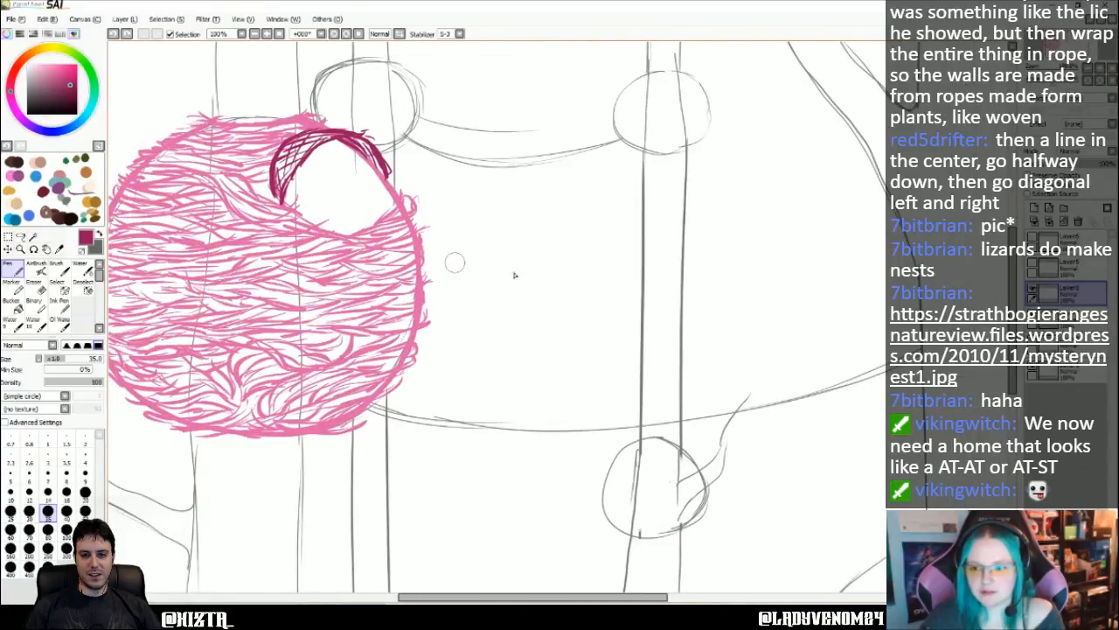
{"action": "scroll", "coordinate": [757, 274], "scroll_direction": "right", "scroll_amount": 6}
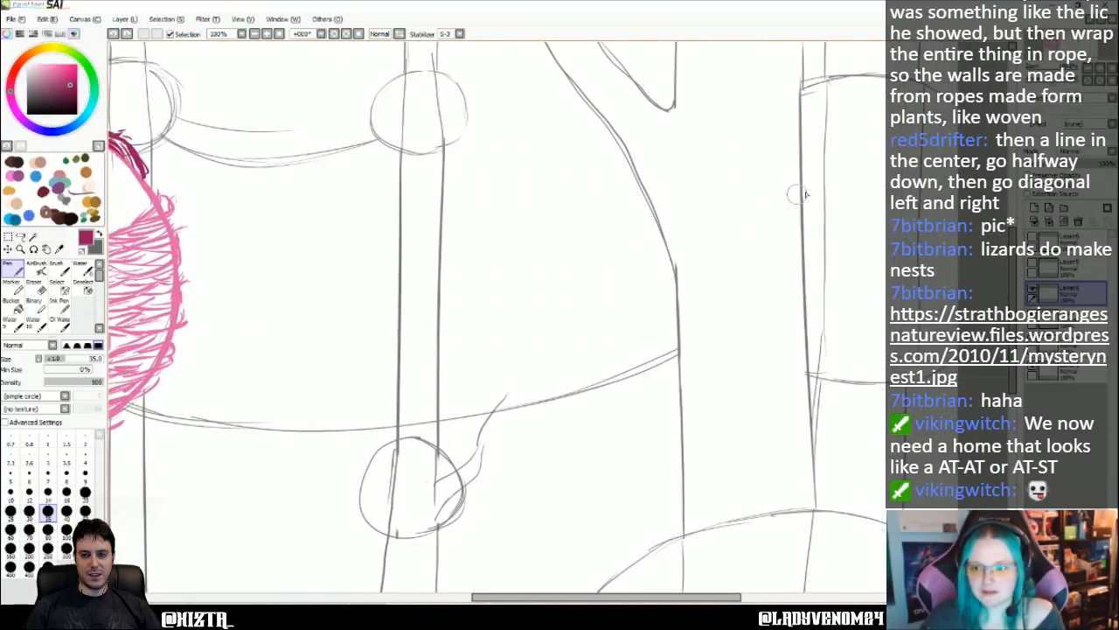
{"action": "scroll", "coordinate": [778, 206], "scroll_direction": "left", "scroll_amount": 5}
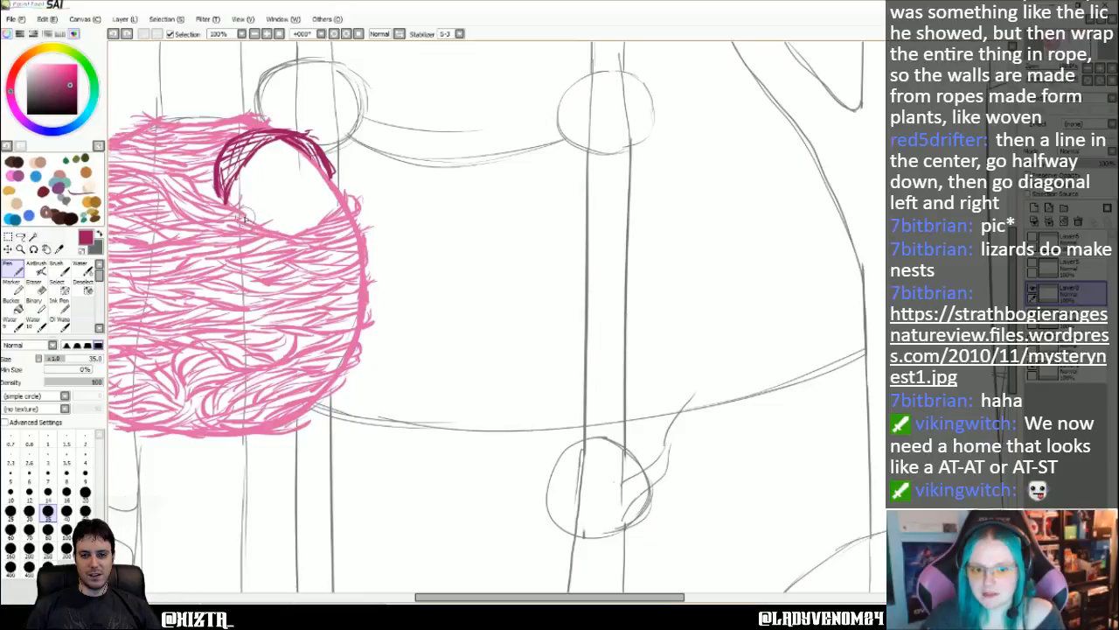
{"action": "left_click_drag", "start_coordinate": [245, 222], "coordinate": [505, 280]}
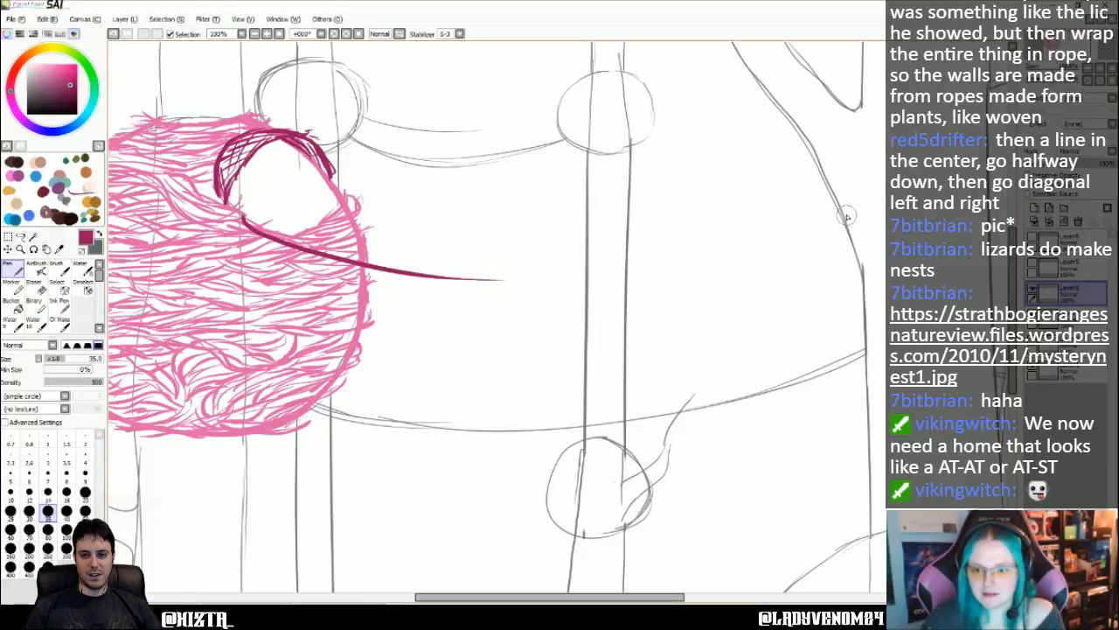
{"action": "mouse_move", "coordinate": [845, 217]}
{"action": "left_mouse_down"}
{"action": "mouse_move", "coordinate": [677, 271]}
{"action": "mouse_move", "coordinate": [564, 282]}
{"action": "mouse_move", "coordinate": [374, 276]}
{"action": "mouse_move", "coordinate": [585, 278]}
{"action": "left_mouse_up"}
{"action": "key", "text": "Right"}
{"action": "key", "text": "Right"}
{"action": "key", "text": "Right"}
{"action": "key", "text": "Right"}
{"action": "key", "text": "Right"}
{"action": "key", "text": "Right"}
{"action": "key", "text": "Right"}
{"action": "key", "text": "Right"}
{"action": "key", "text": "Right"}
{"action": "key", "text": "Right"}
{"action": "key", "text": "Right"}
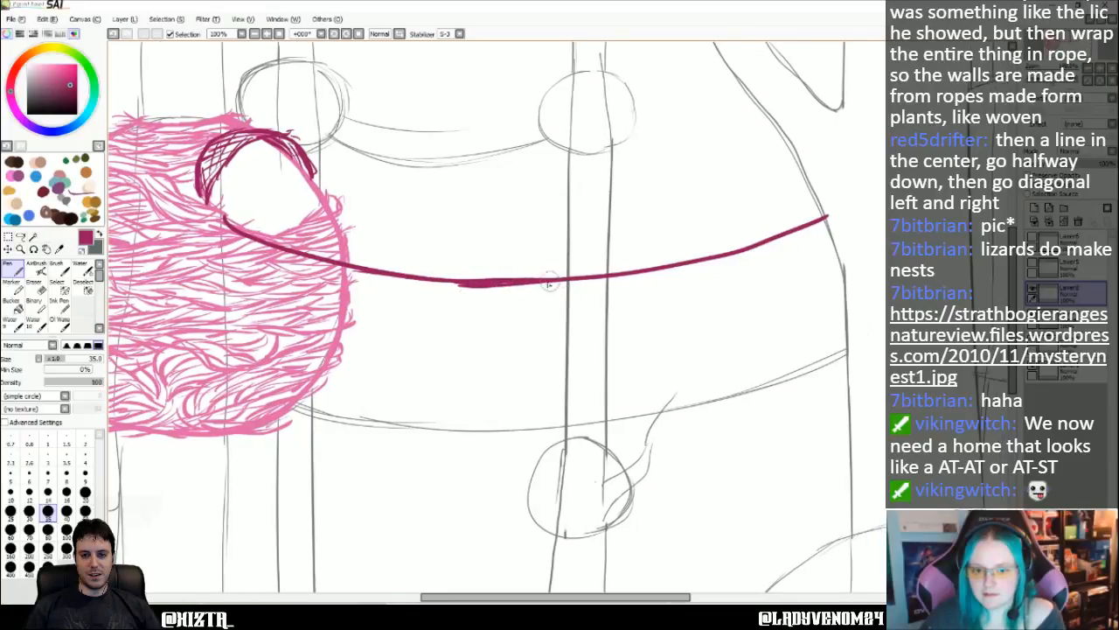
{"action": "key", "text": "Left"}
{"action": "key", "text": "Left"}
{"action": "key", "text": "Left"}
{"action": "key", "text": "Left"}
{"action": "key", "text": "Left"}
{"action": "key", "text": "Left"}
{"action": "key", "text": "Left"}
{"action": "key", "text": "Left"}
{"action": "key", "text": "Left"}
{"action": "key", "text": "Left"}
{"action": "key", "text": "Left"}
{"action": "key", "text": "Left"}
{"action": "key", "text": "Left"}
{"action": "key", "text": "Left"}
{"action": "key", "text": "Left"}
{"action": "key", "text": "Left"}
{"action": "key", "text": "Left"}
{"action": "key", "text": "Left"}
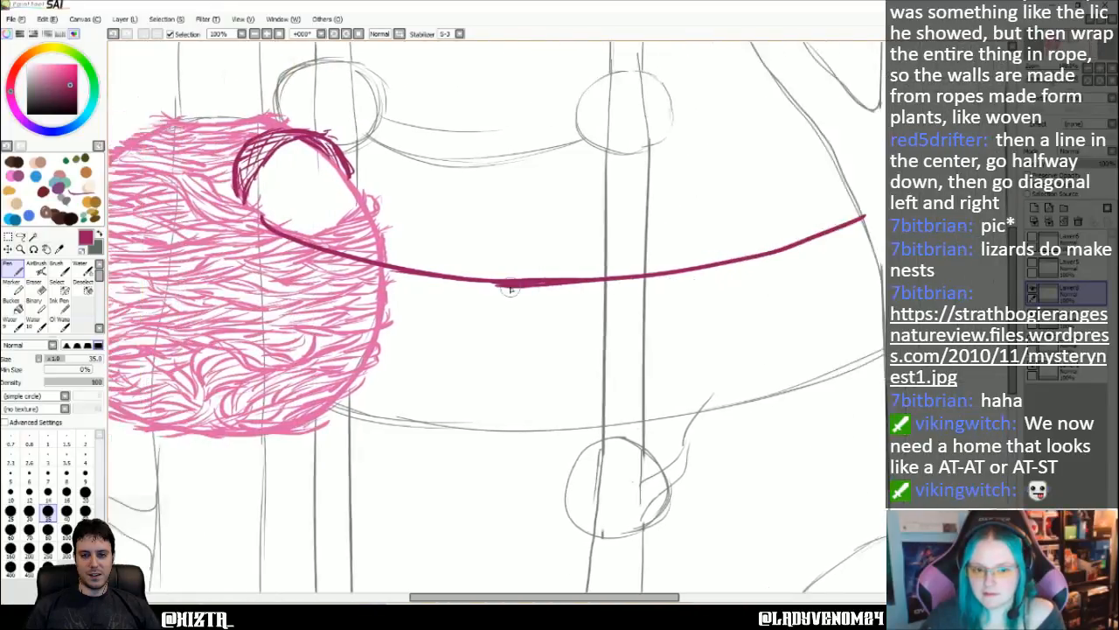
- Draw the bridge's upper line from the opening's right edge to the large tree, roughly parallel to the lower line, redoing uneven strokes
{"action": "left_click_drag", "start_coordinate": [466, 207], "coordinate": [632, 242]}
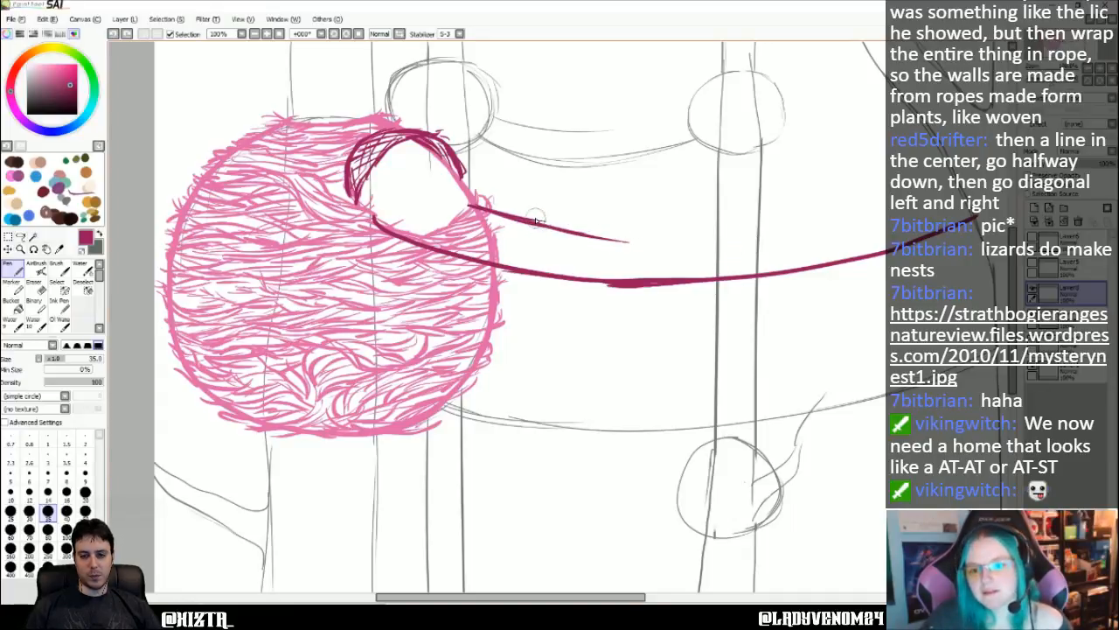
{"action": "key", "text": "ctrl+z"}
{"action": "key", "text": "ctrl+z"}
{"action": "left_click_drag", "start_coordinate": [517, 217], "coordinate": [644, 236]}
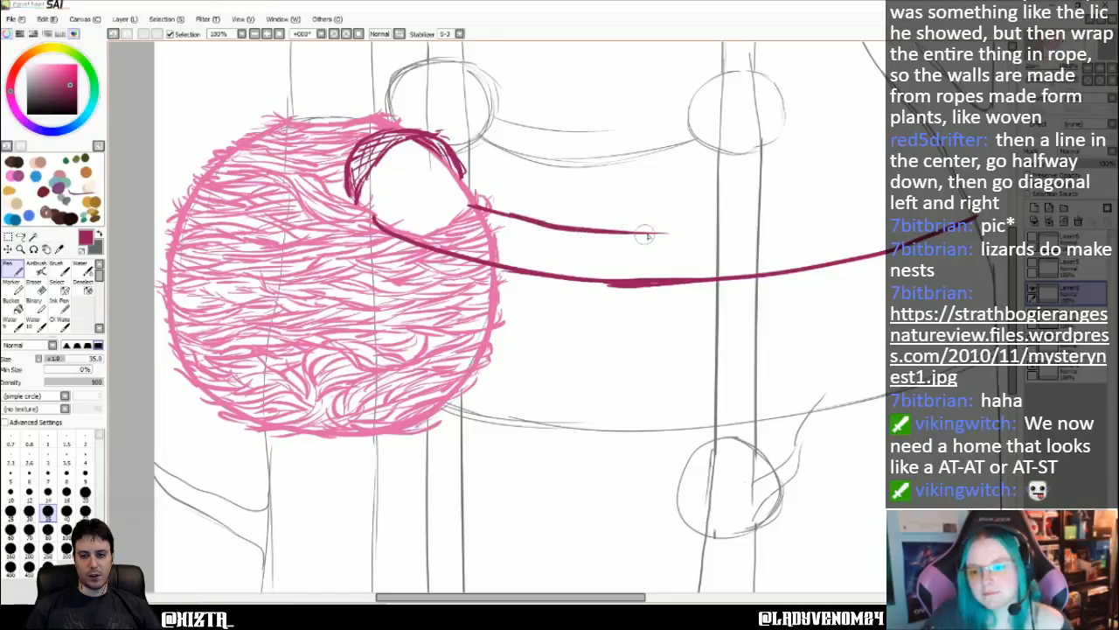
{"action": "mouse_move", "coordinate": [958, 186]}
{"action": "left_mouse_down"}
{"action": "mouse_move", "coordinate": [831, 217]}
{"action": "mouse_move", "coordinate": [595, 241]}
{"action": "left_mouse_up"}
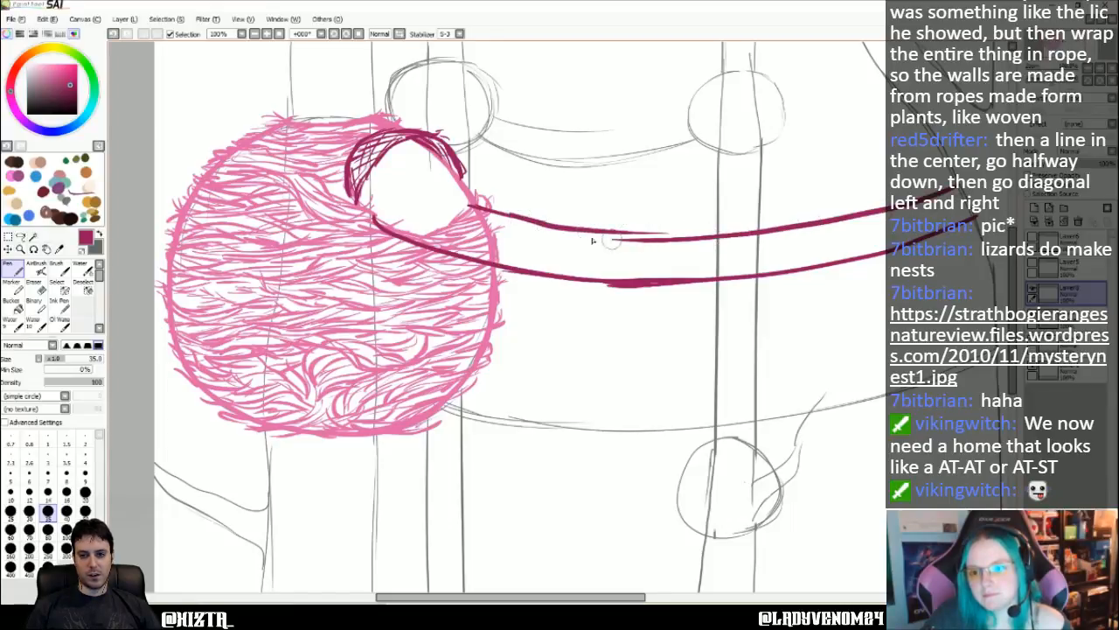
{"action": "left_click_drag", "start_coordinate": [486, 211], "coordinate": [787, 236]}
{"action": "key", "text": "ctrl+z"}
{"action": "key", "text": "ctrl+z"}
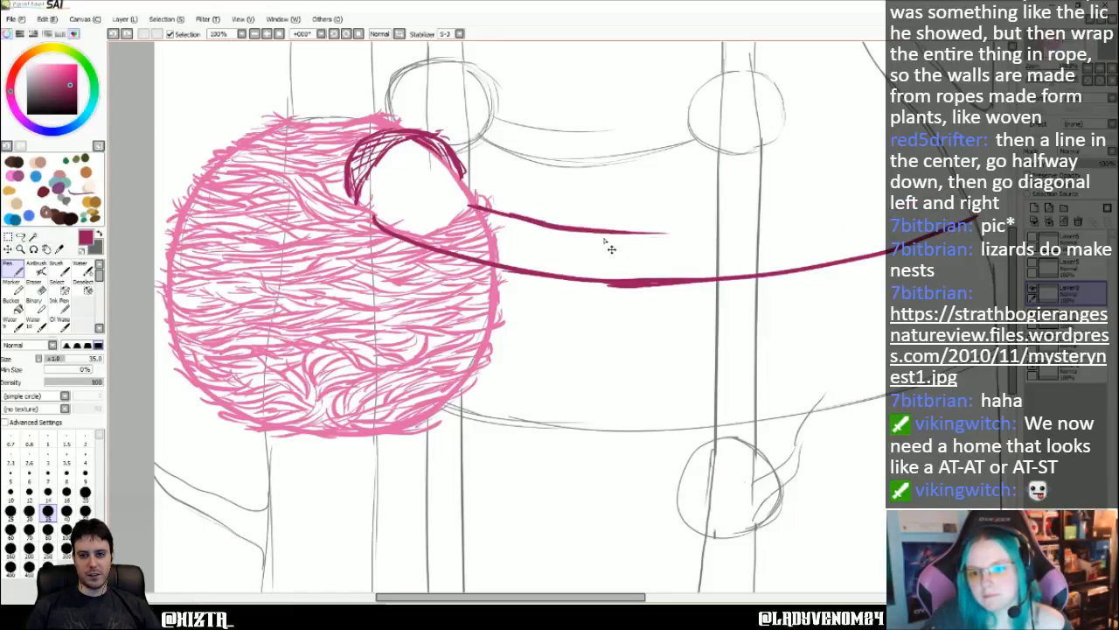
{"action": "mouse_move", "coordinate": [558, 224]}
{"action": "left_mouse_down"}
{"action": "mouse_move", "coordinate": [716, 232]}
{"action": "mouse_move", "coordinate": [853, 216]}
{"action": "left_mouse_up"}
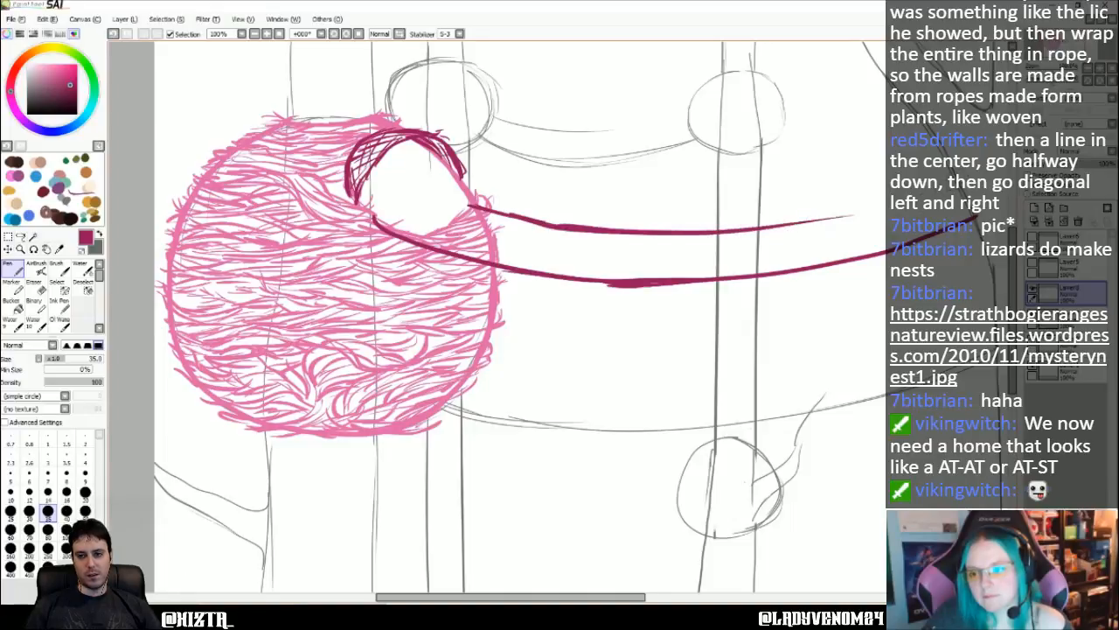
{"action": "left_click_drag", "start_coordinate": [956, 181], "coordinate": [773, 229]}
{"action": "key", "text": "ctrl+z"}
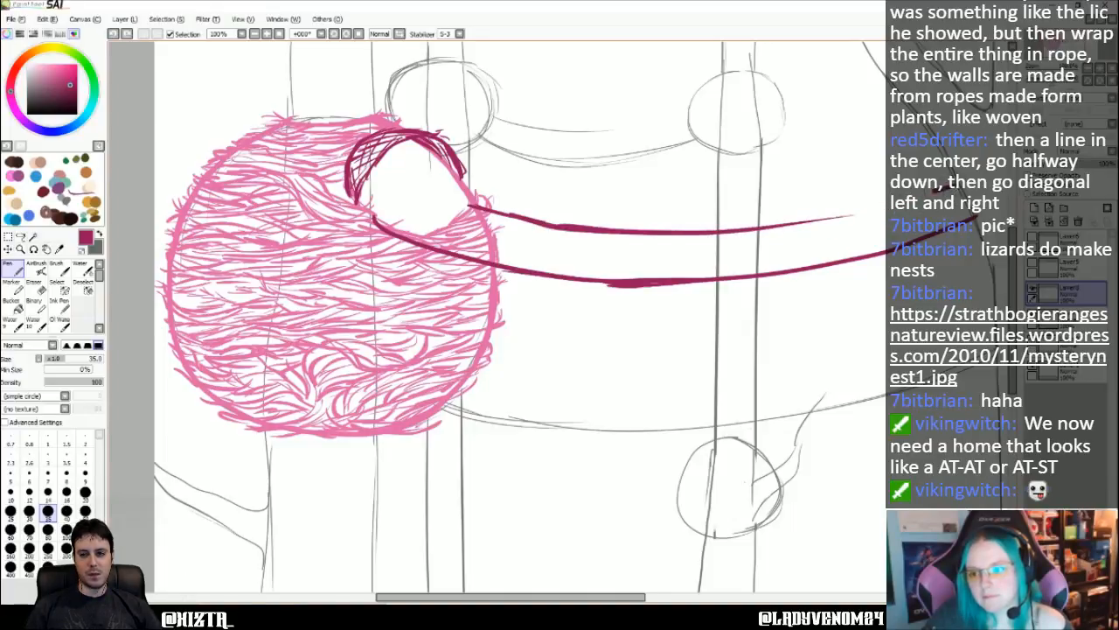
{"action": "left_click_drag", "start_coordinate": [936, 189], "coordinate": [831, 222]}
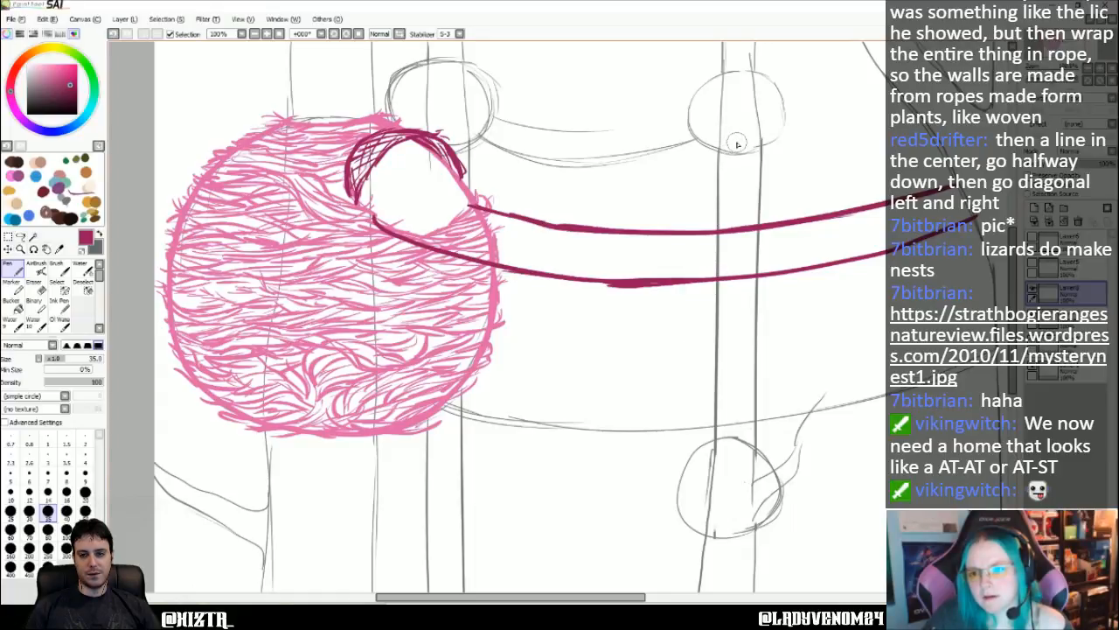
- Try two slanted support lines from the small round hut on the middle trunk down to the bridge's upper line
{"action": "left_click_drag", "start_coordinate": [736, 143], "coordinate": [714, 238]}
{"action": "left_click_drag", "start_coordinate": [748, 147], "coordinate": [773, 222]}
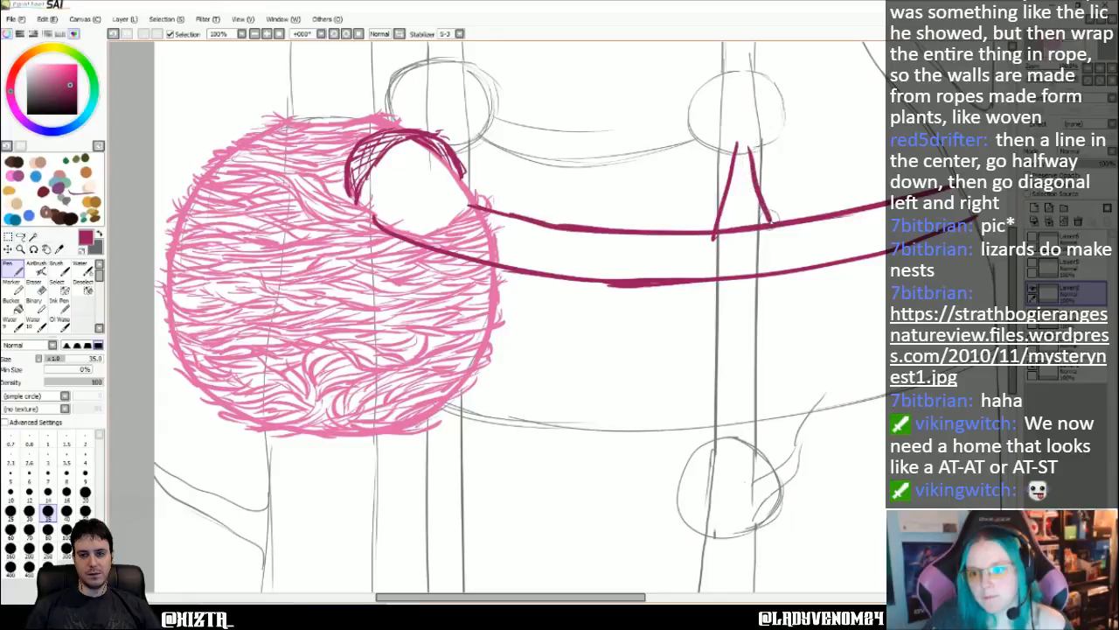
{"action": "key", "text": "ctrl+z"}
{"action": "key", "text": "ctrl+z"}
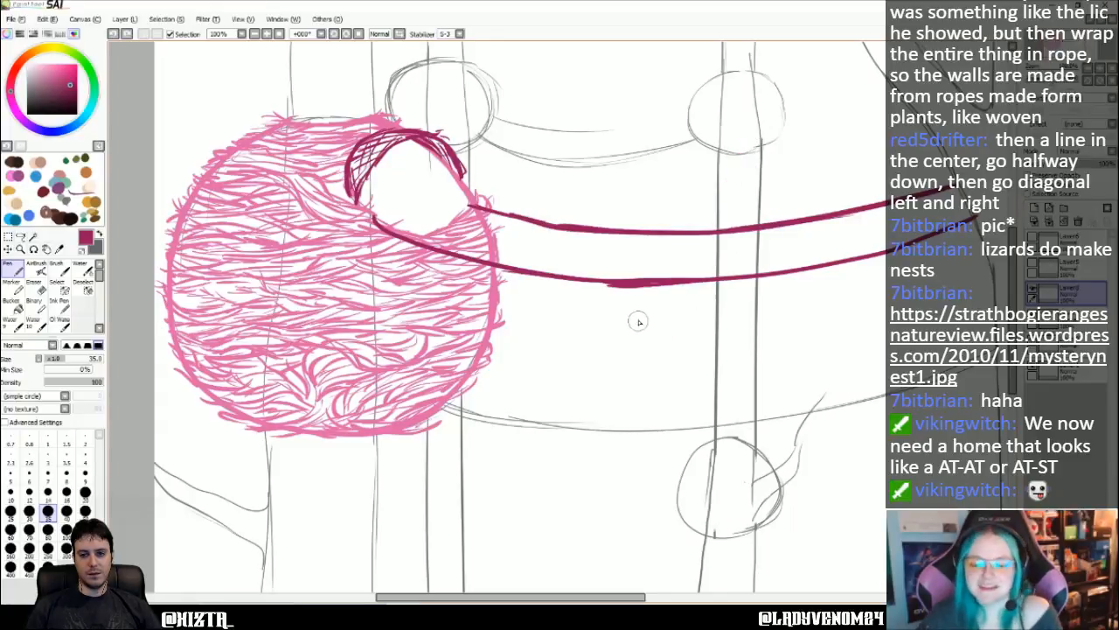
- Review the woven hut and bridge lines at 75% zoom, and bring up the other tree-house sketch with bridges for comparison
{"action": "scroll", "coordinate": [637, 320], "scroll_direction": "right", "scroll_amount": 1}
{"action": "scroll", "coordinate": [620, 312], "scroll_direction": "right", "scroll_amount": 3}
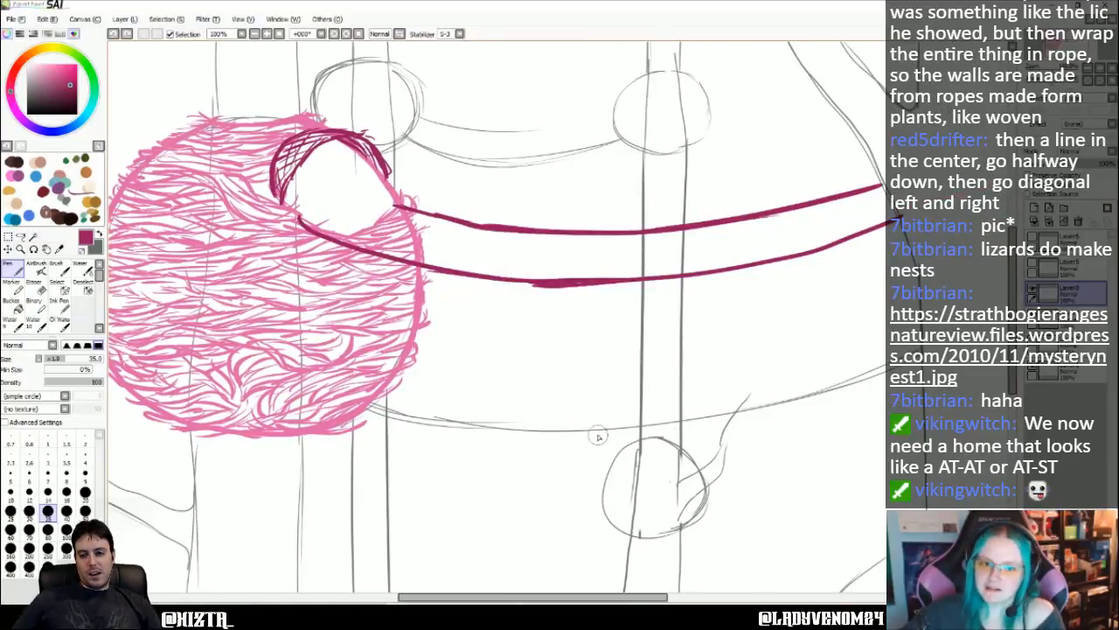
{"action": "key", "text": "Down"}
{"action": "key", "text": "Down"}
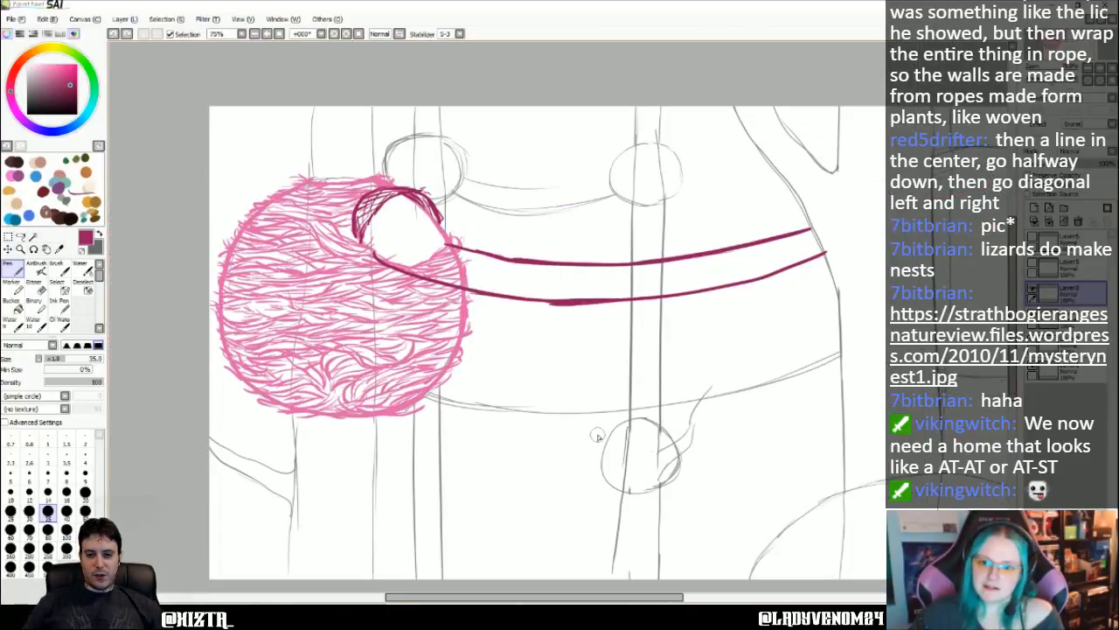
{"action": "key", "text": "Right"}
{"action": "key", "text": "Right"}
{"action": "key", "text": "Right"}
{"action": "key", "text": "Right"}
{"action": "key", "text": "Left"}
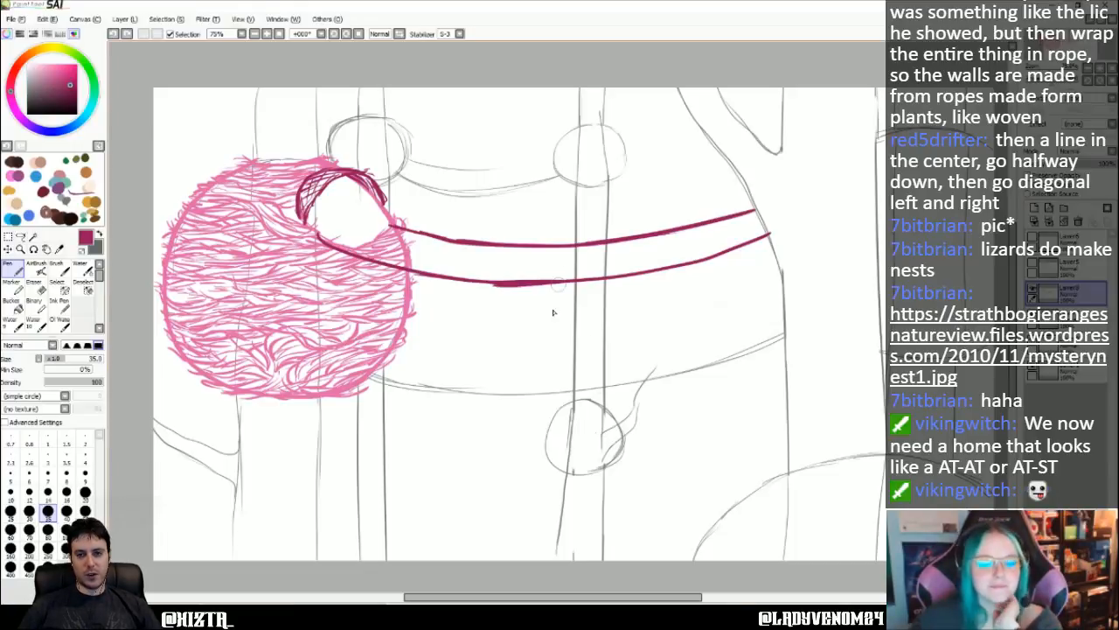
{"action": "key", "text": "ctrl+Tab"}
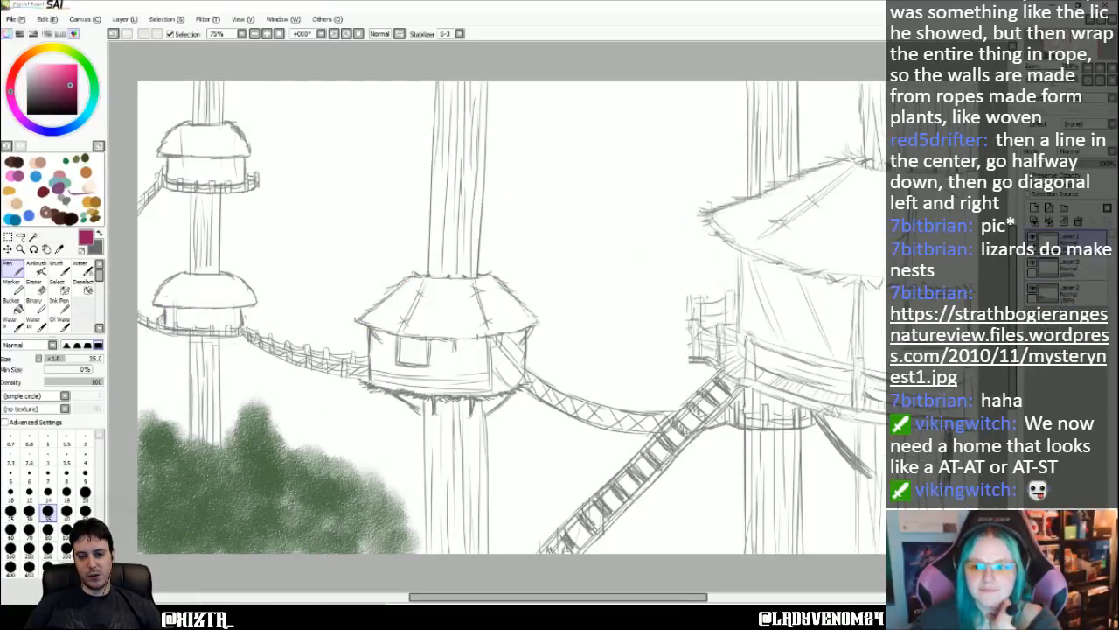